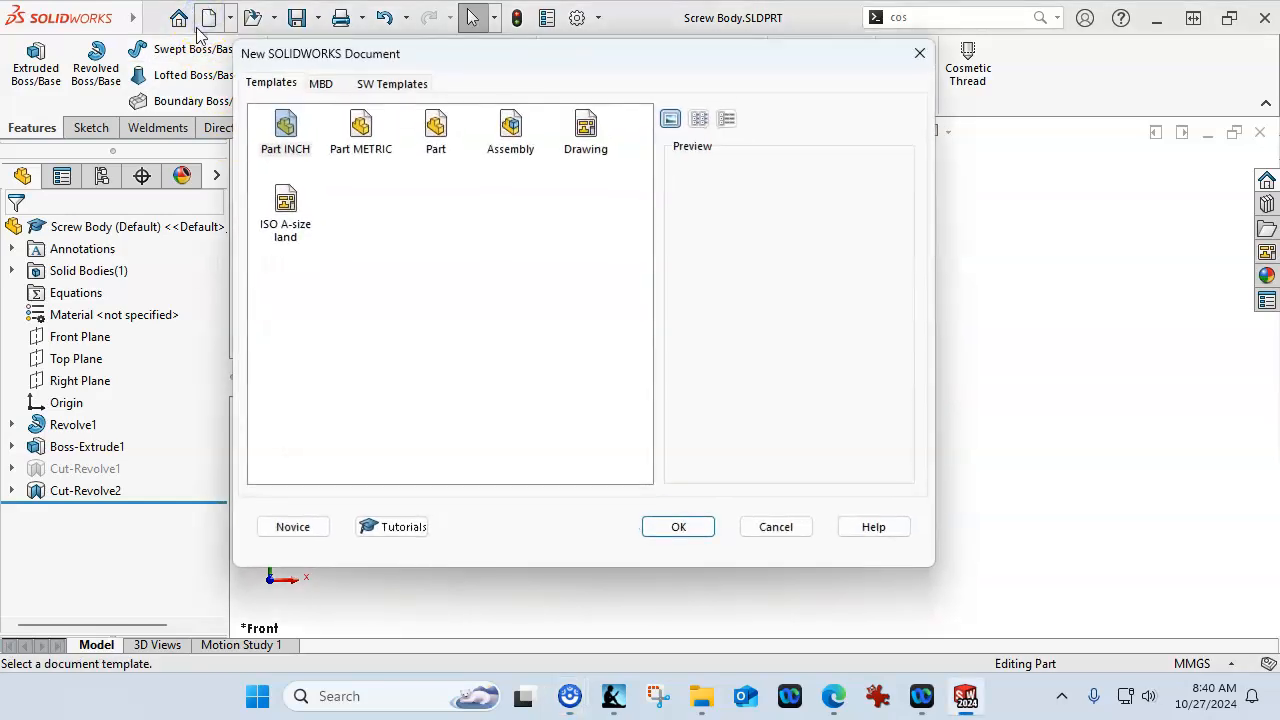
Create a new assembly and insert the Threaded Body part at the assembly origin as the fixed first component
click(510, 128)
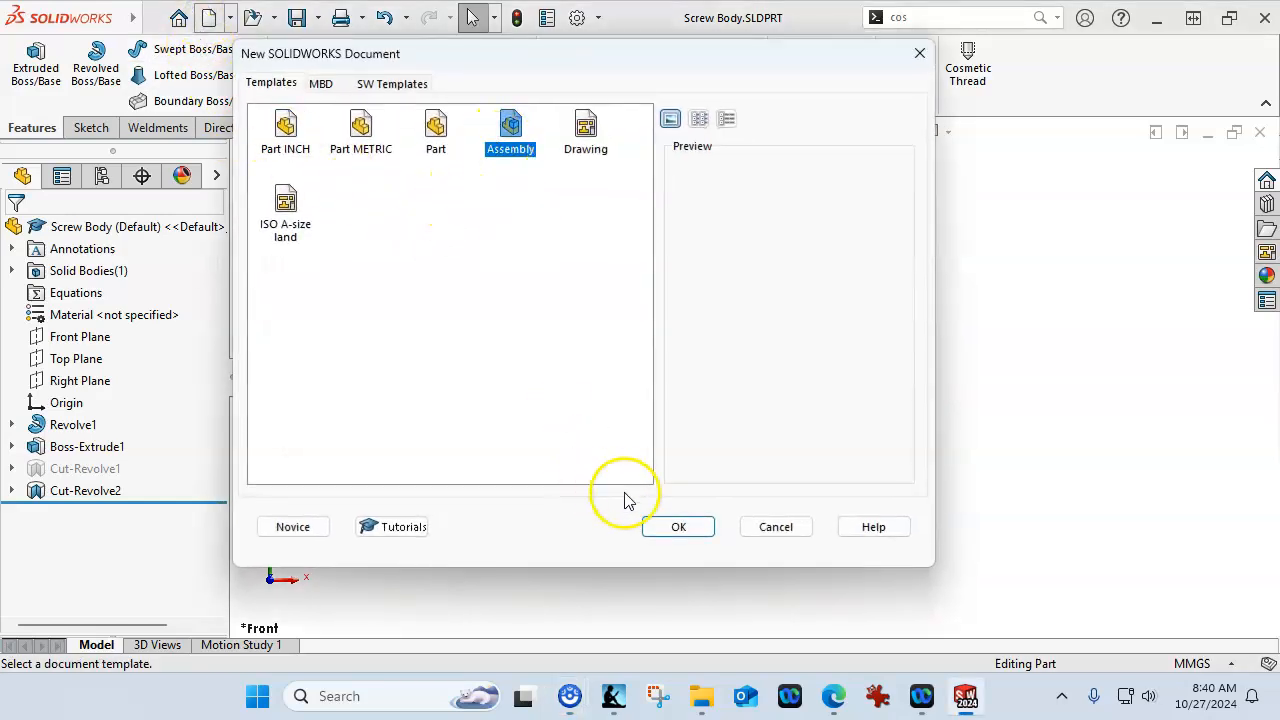
click(662, 526)
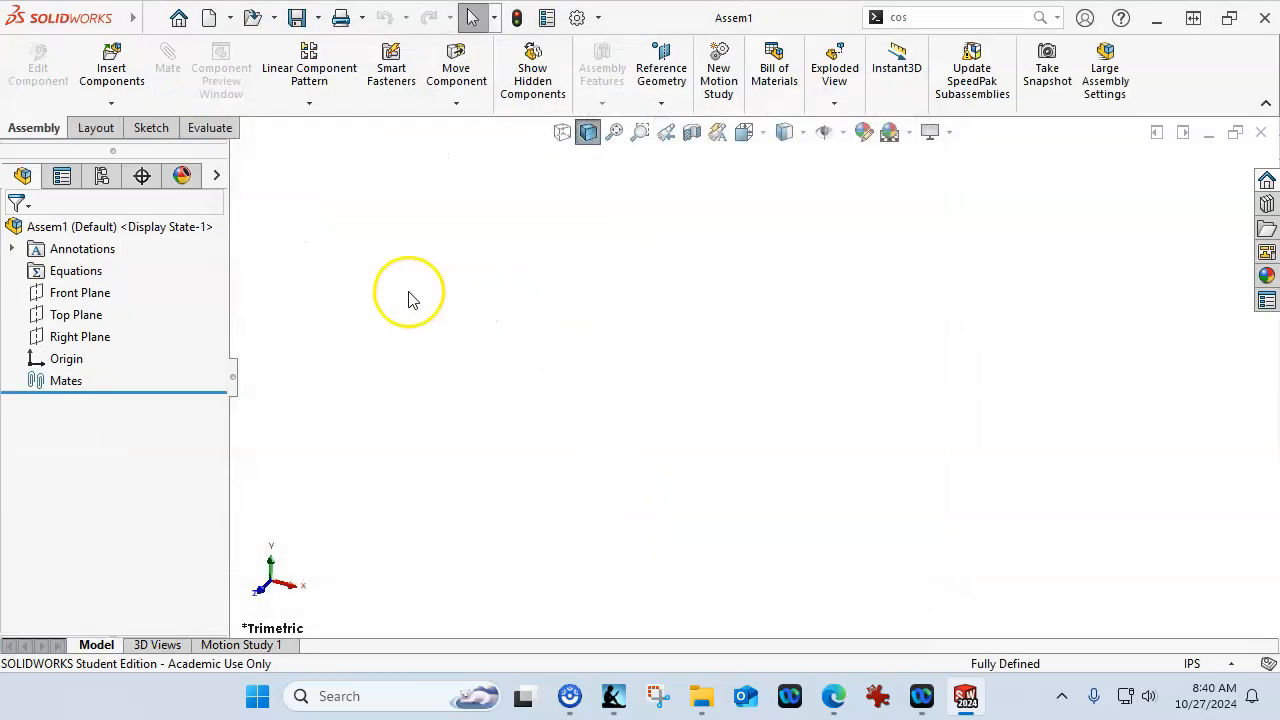
click(108, 72)
click(100, 462)
click(362, 190)
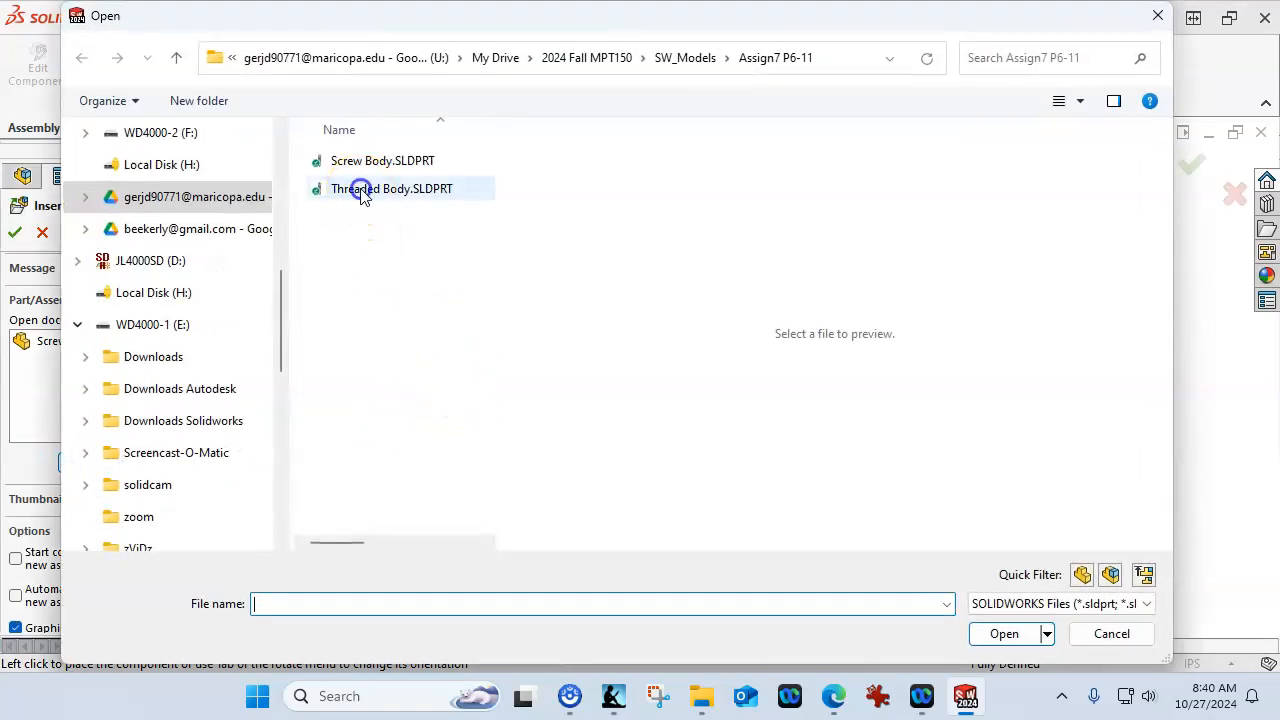
click(1004, 633)
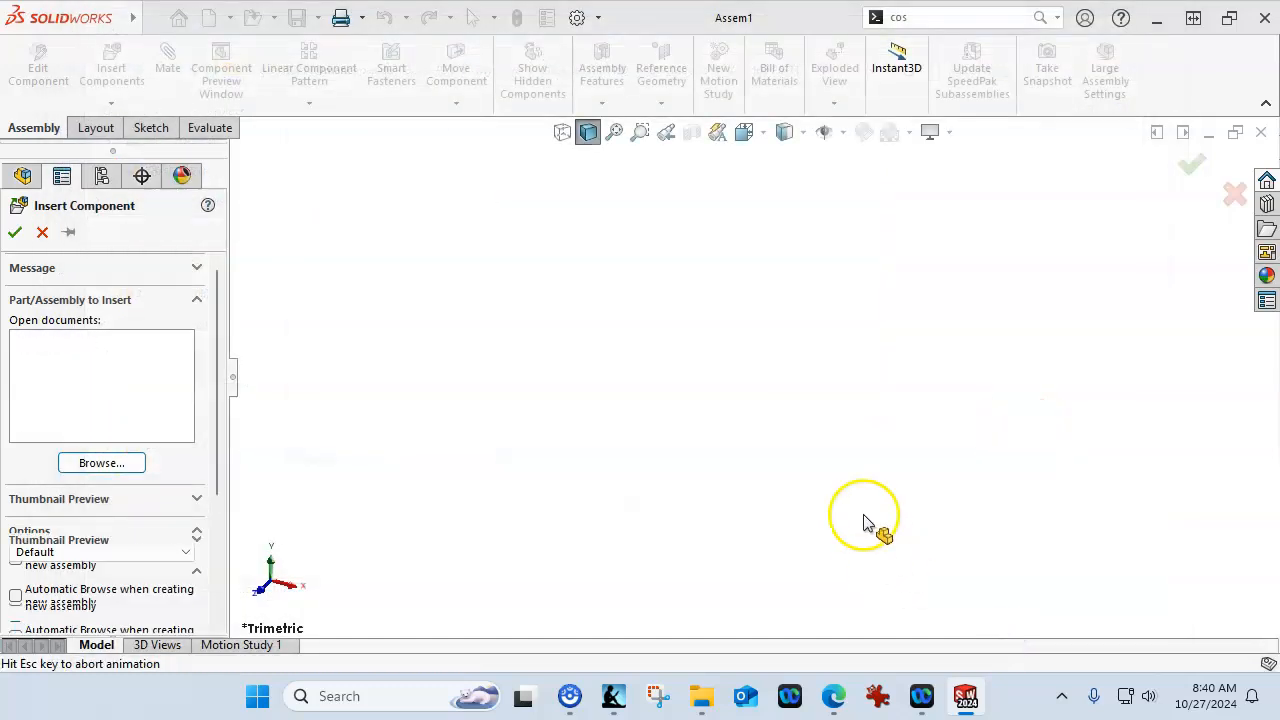
click(22, 233)
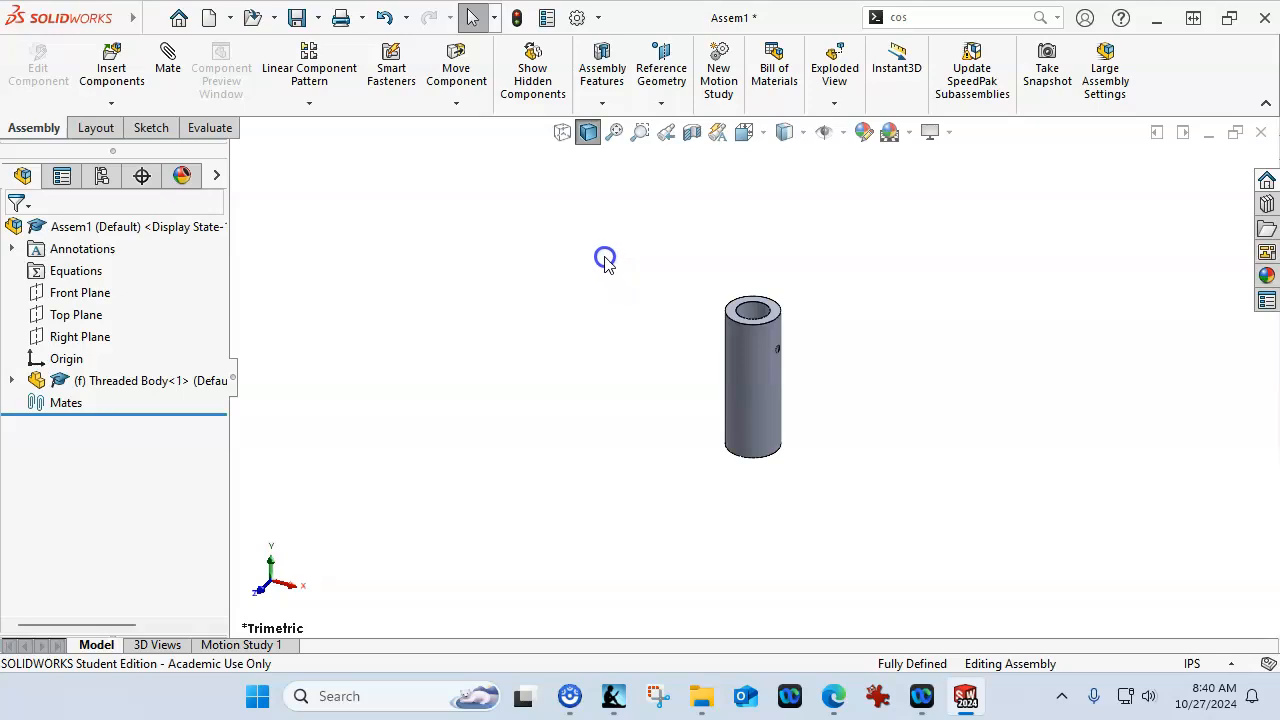
Insert the open Screw Body part into the assembly at the origin
click(112, 58)
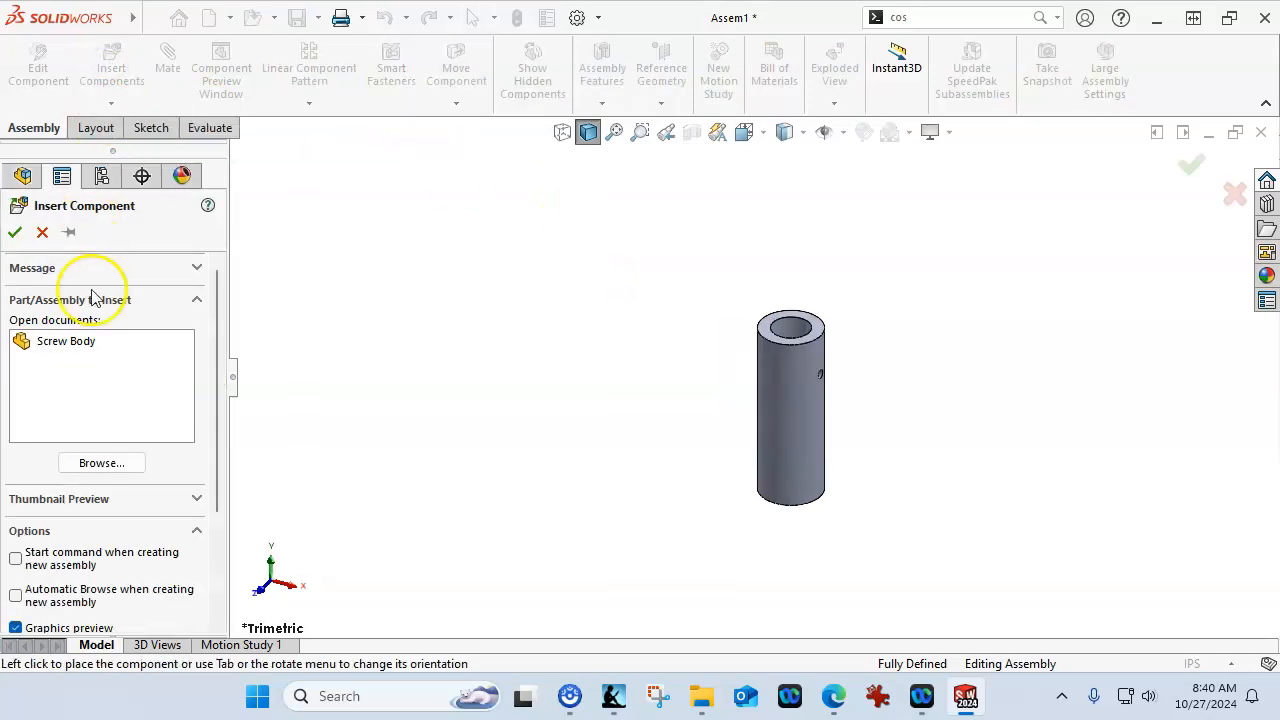
click(66, 341)
click(14, 233)
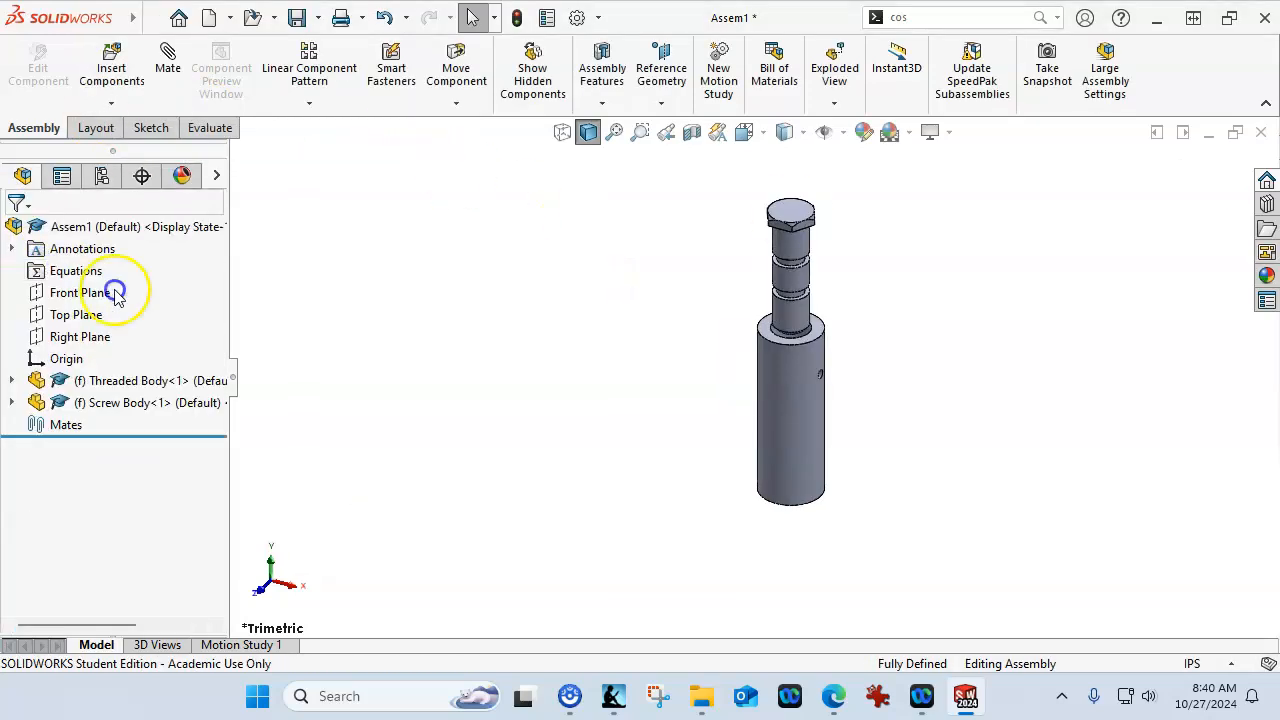
Try to move the Screw Body by its lower cylindrical section above the Threaded Body's bore
scroll(800, 345, down, 5)
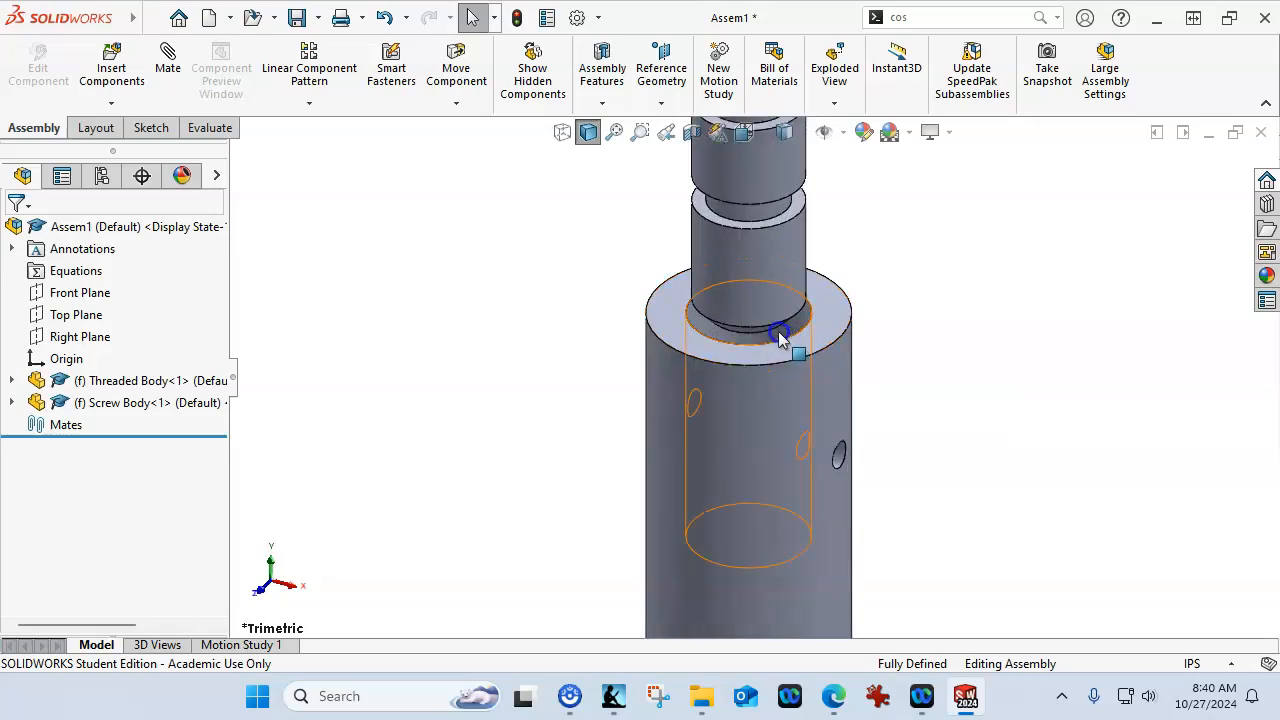
scroll(780, 335, down, 2)
drag(734, 252, 727, 328)
click(716, 291)
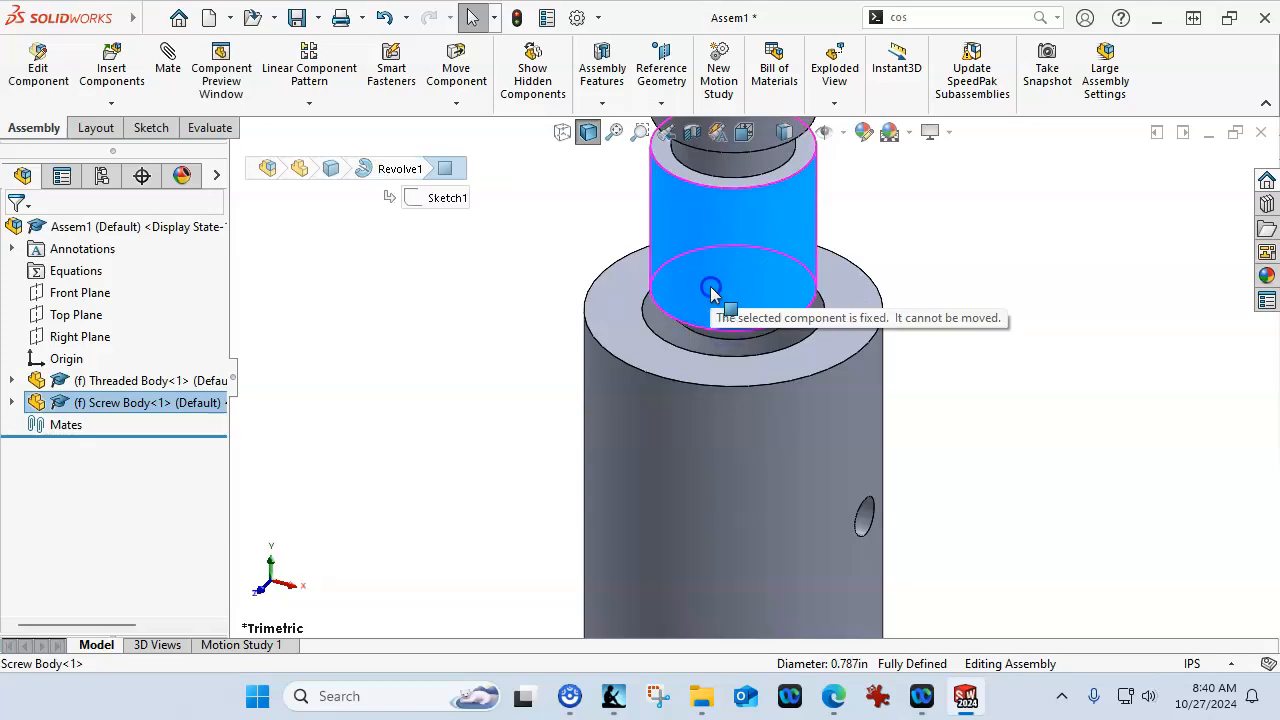
key(z)
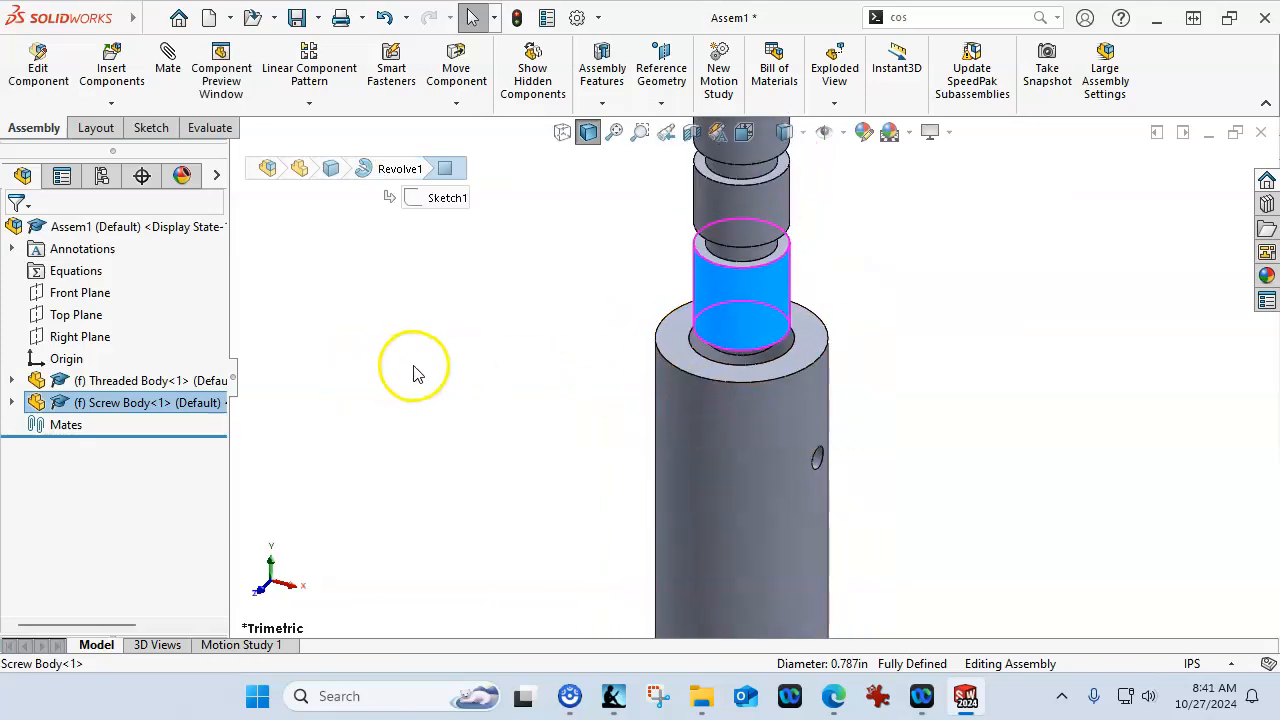
click(560, 368)
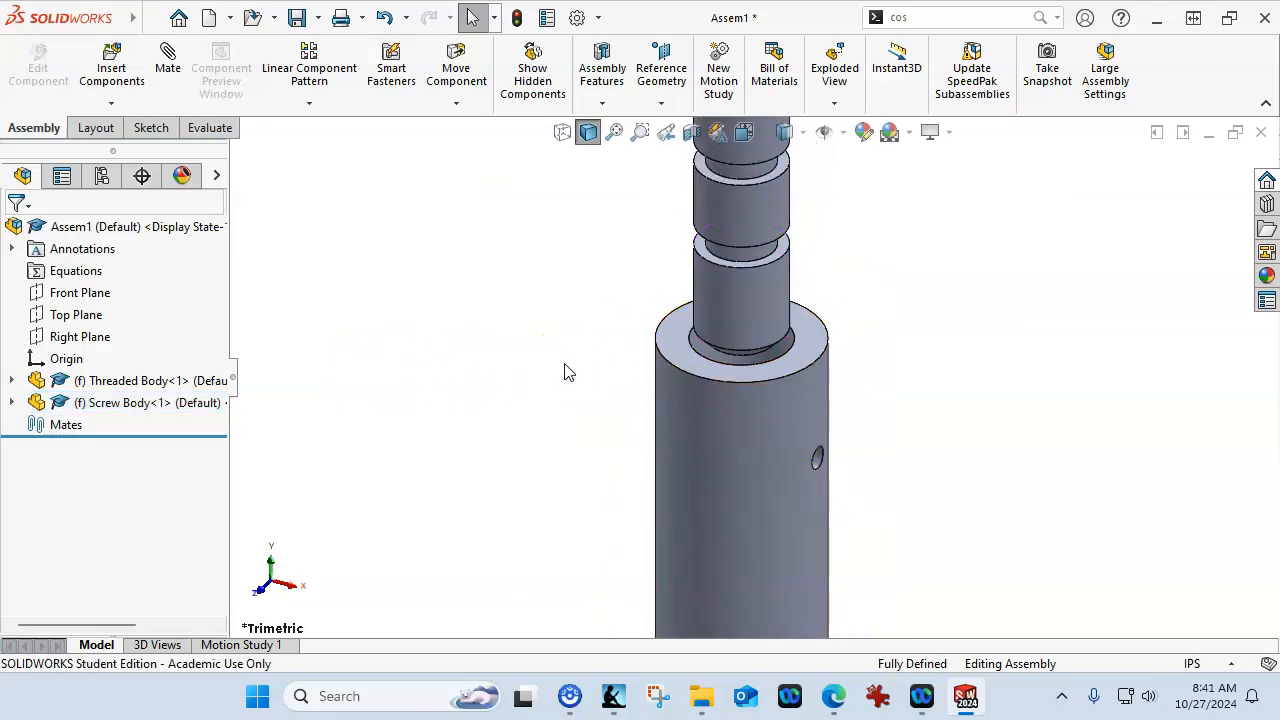
Float the Screw Body component and move it slightly upward out of the Threaded Body's bore
scroll(729, 366, up, 5)
scroll(794, 309, down, 4)
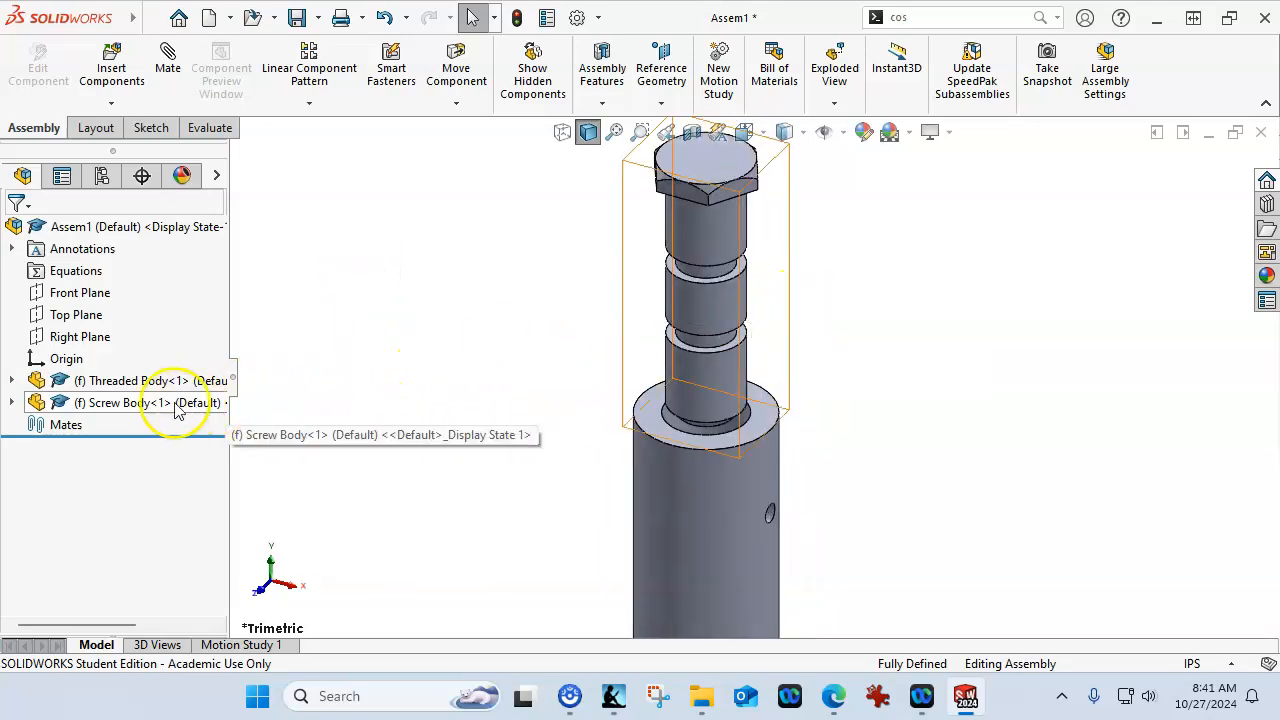
right_click(122, 410)
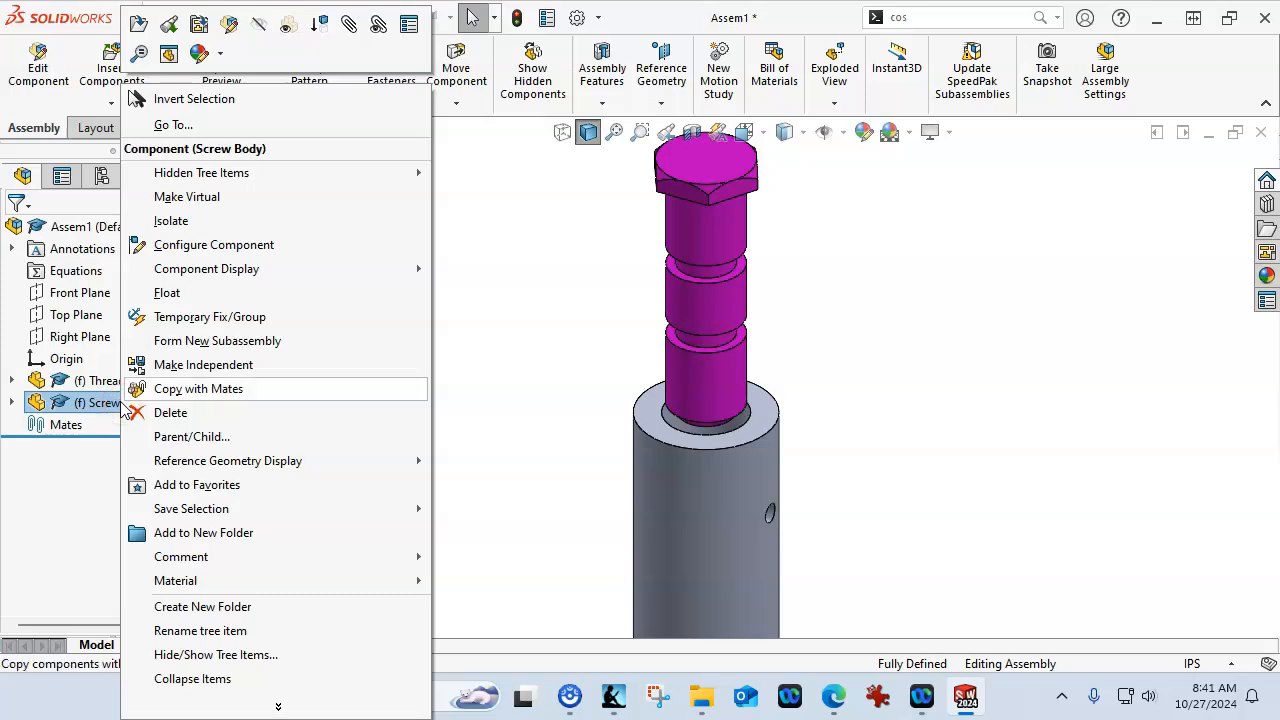
click(190, 288)
drag(694, 240, 702, 214)
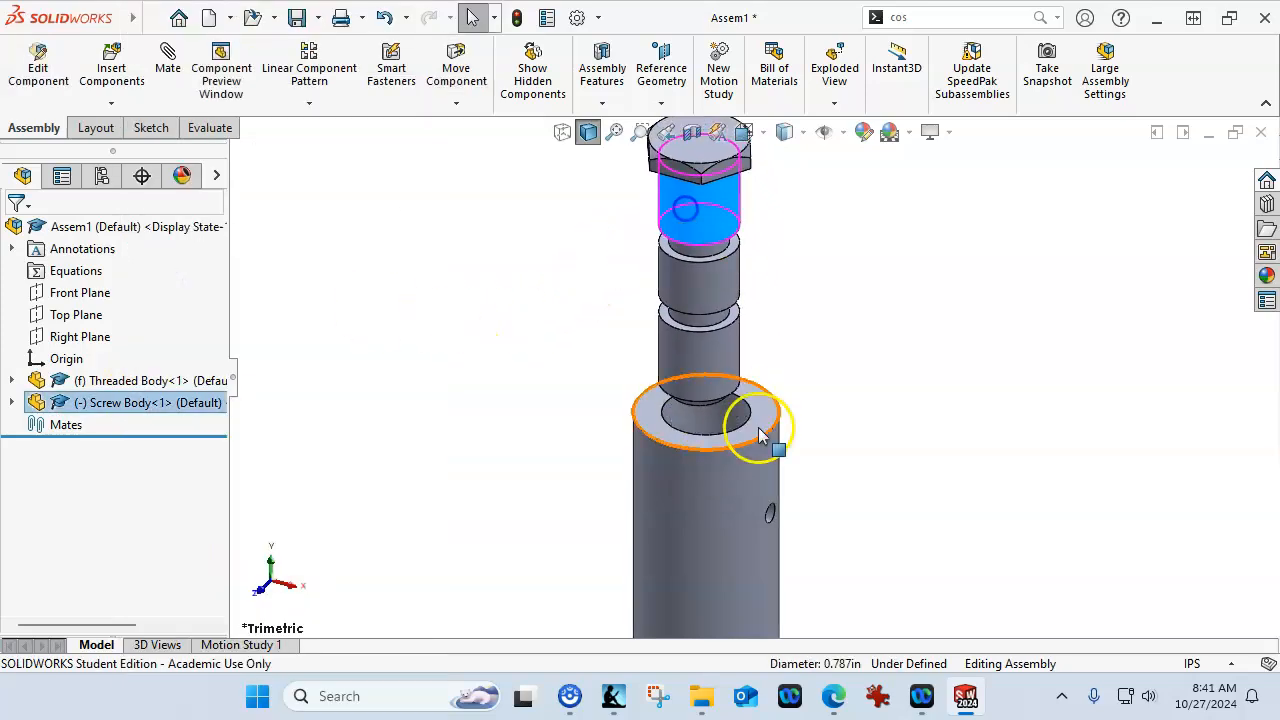
scroll(711, 374, up, 3)
middle_drag(711, 374, 707, 514)
scroll(745, 430, down, 5)
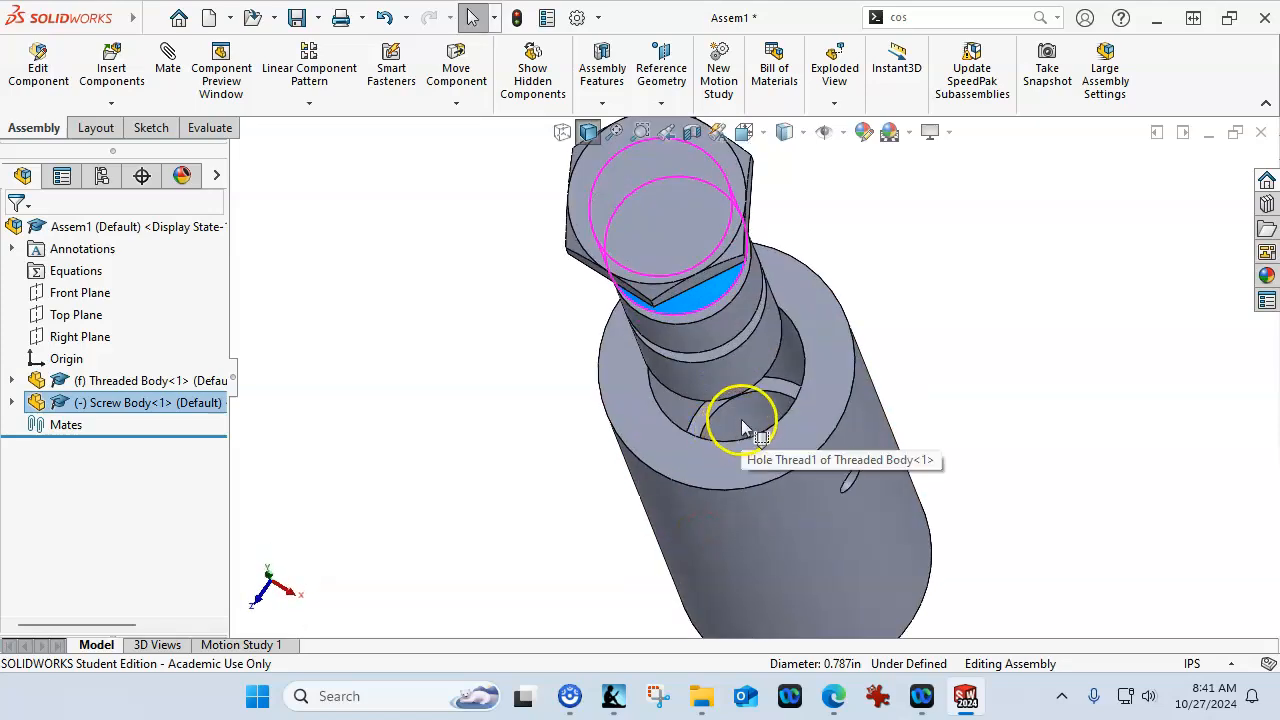
click(731, 423)
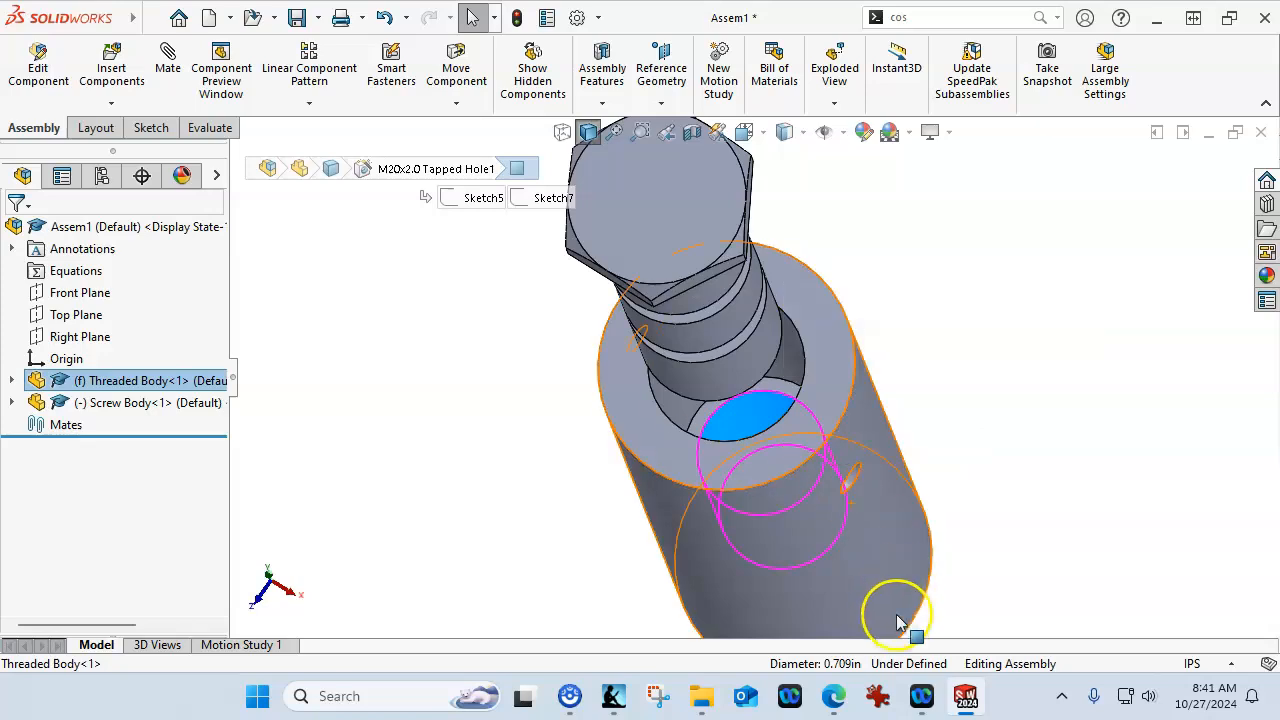
middle_drag(908, 517, 1013, 397)
scroll(1123, 547, up, 1)
middle_drag(1121, 541, 1103, 551)
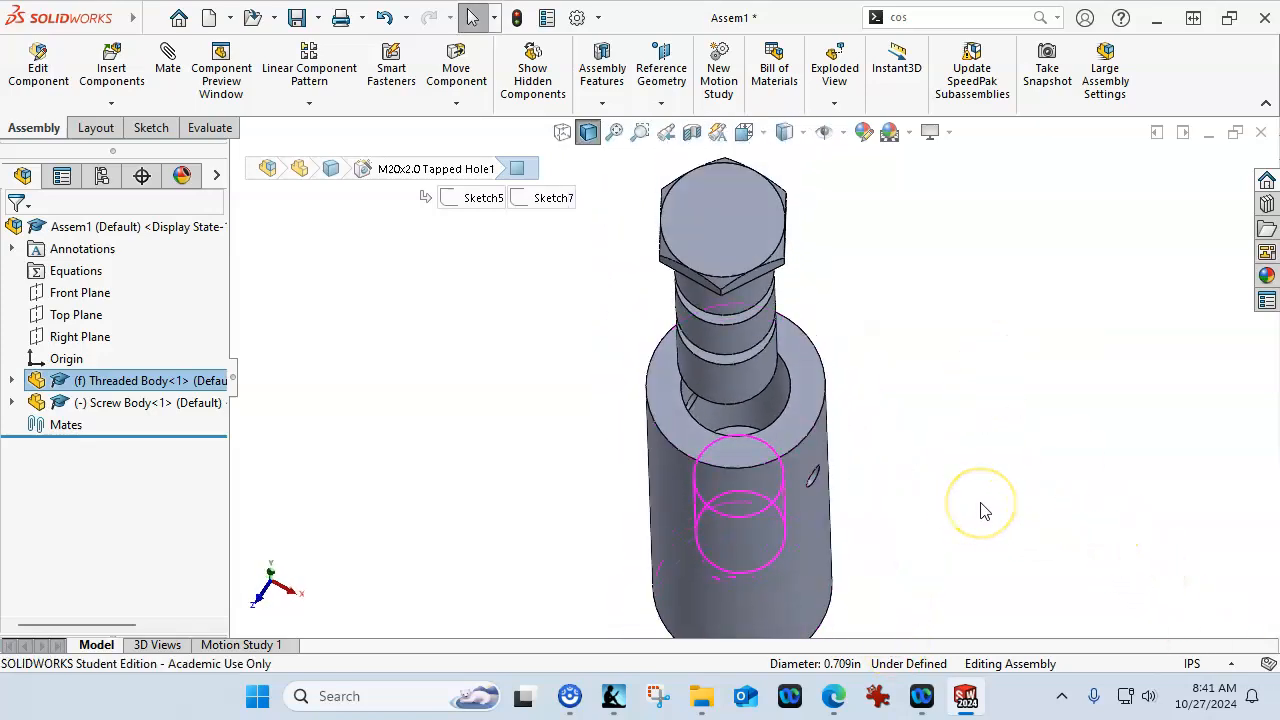
middle_drag(985, 508, 923, 460)
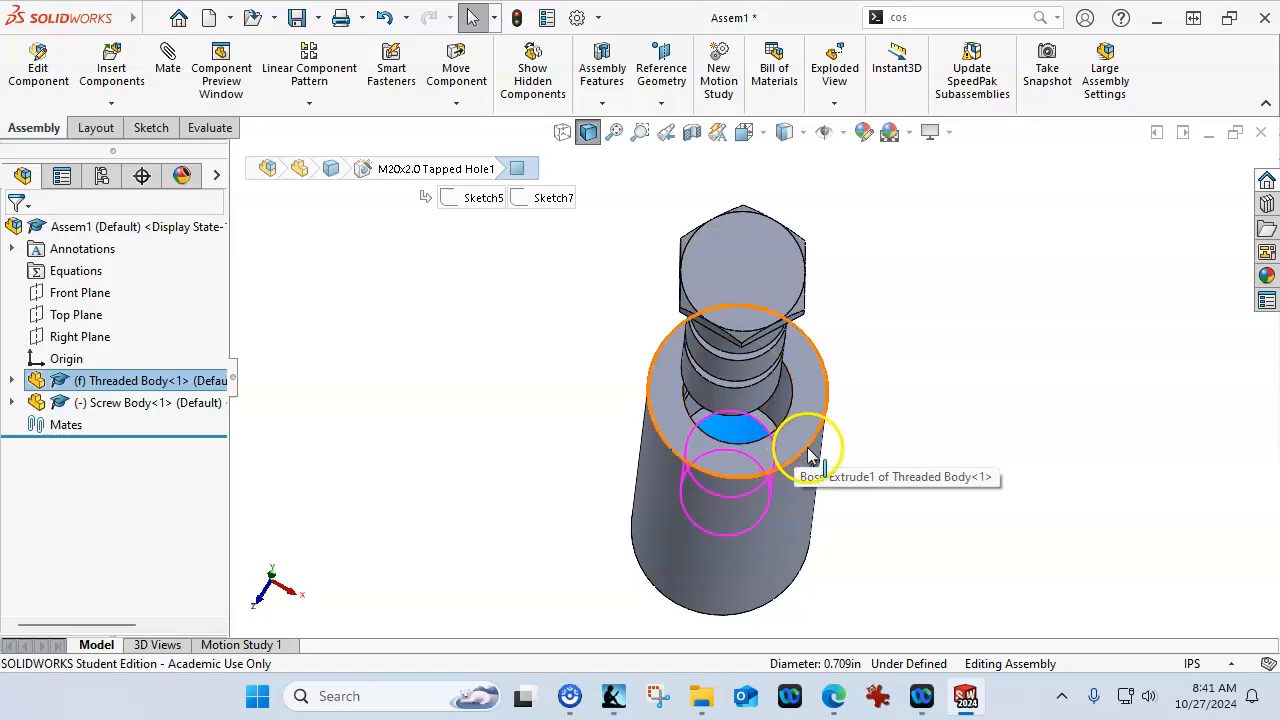
click(943, 411)
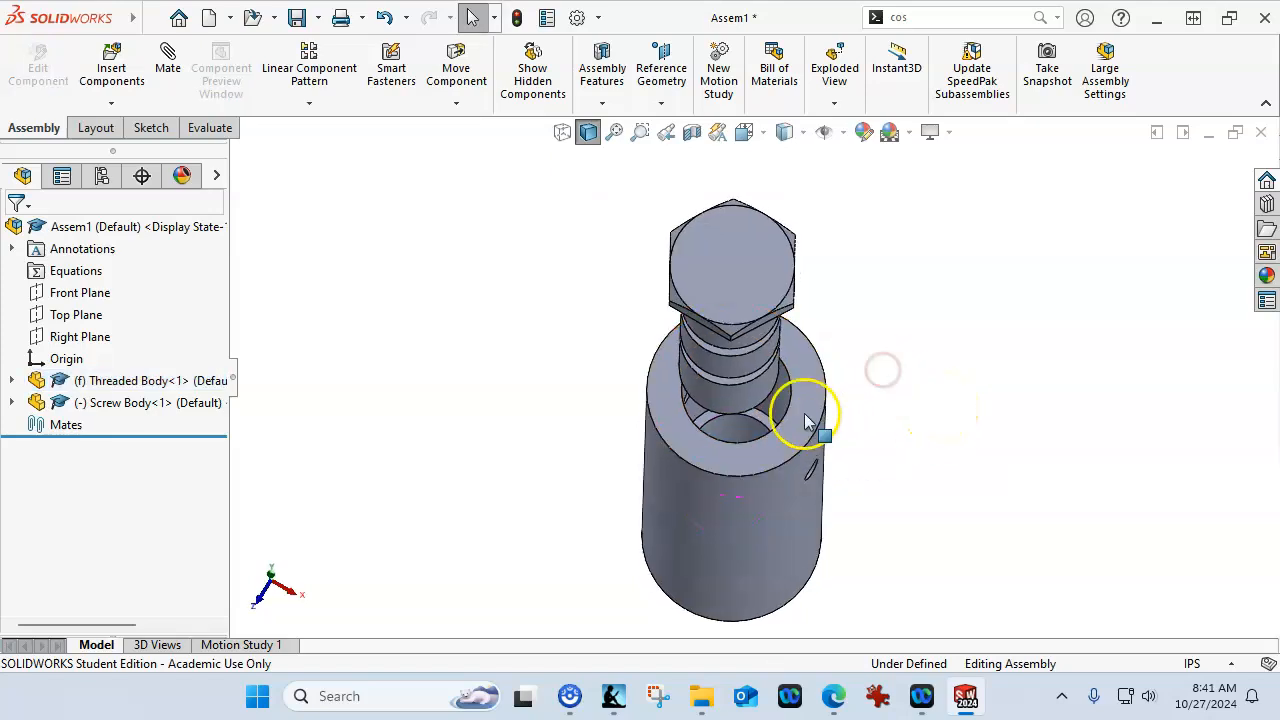
Add a concentric mate between the Screw Body's lower cylindrical face and the M20x2.0 tapped hole face in the Threaded Body
click(742, 400)
ctrl+click(744, 432)
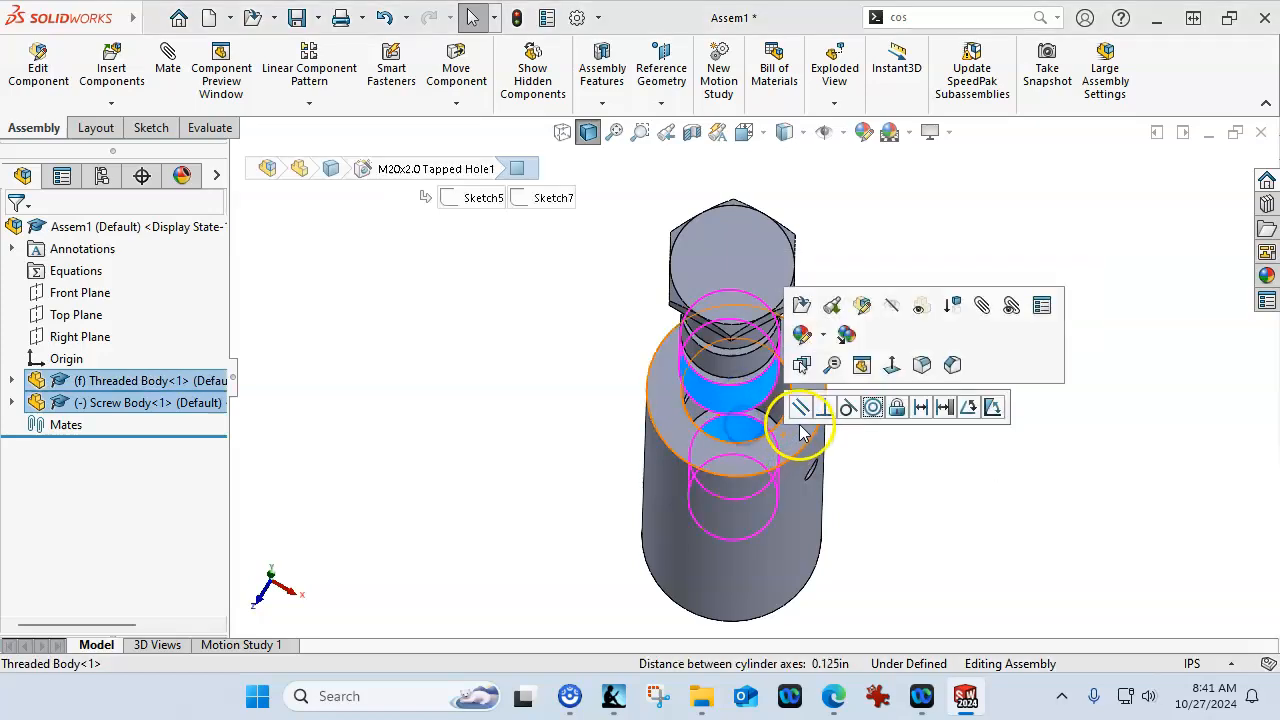
click(872, 407)
click(937, 489)
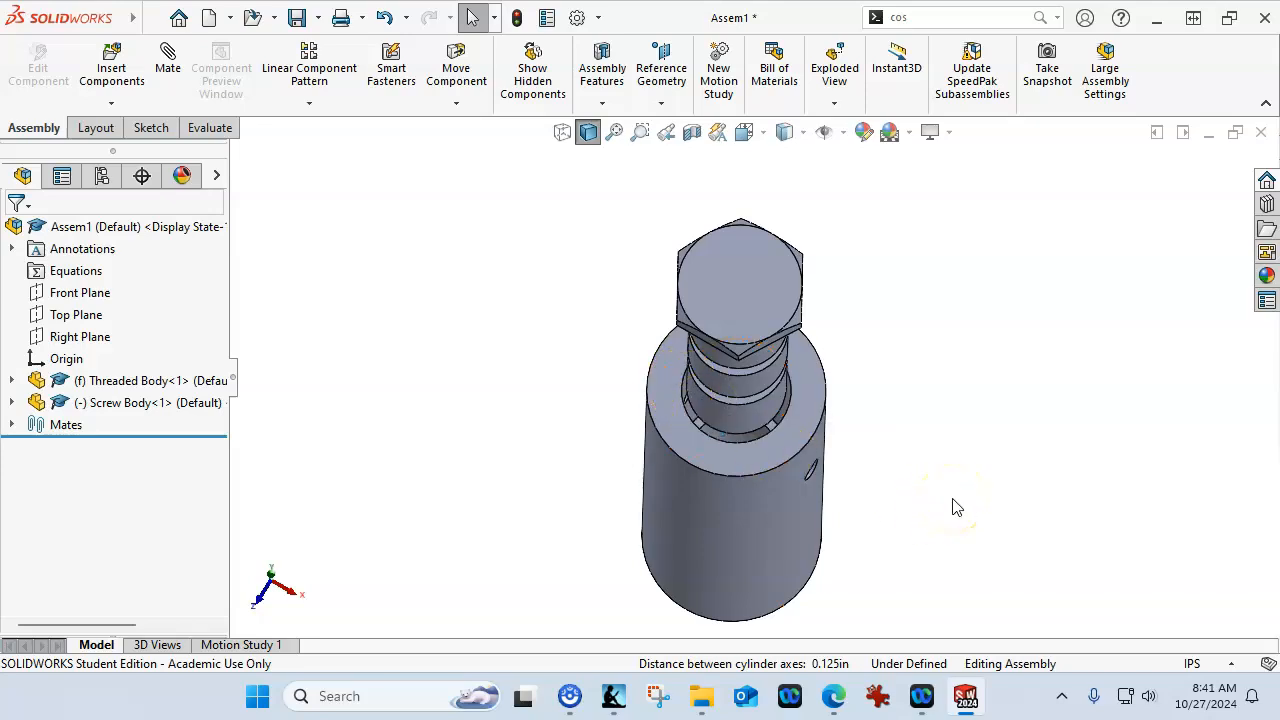
Show the assembly in the Front view, widen the feature tree and expand its display pane
middle_drag(896, 430, 950, 357)
key(ctrl+1)
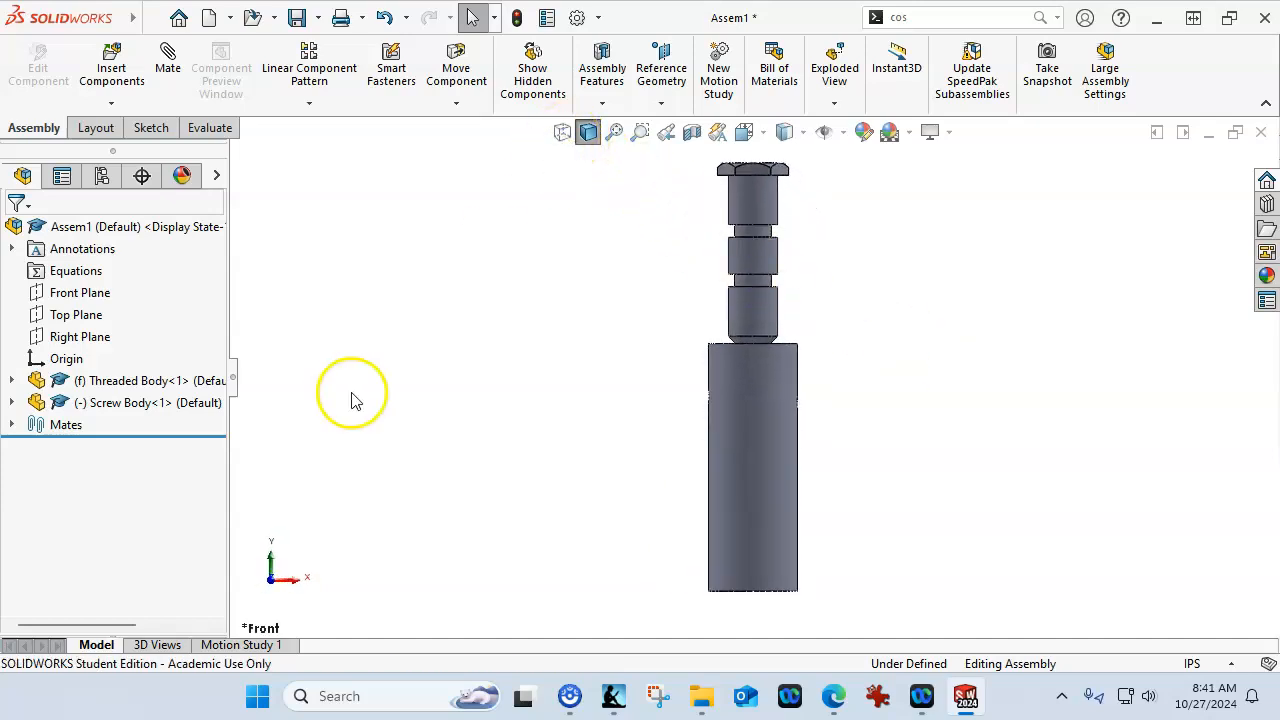
drag(228, 339, 270, 337)
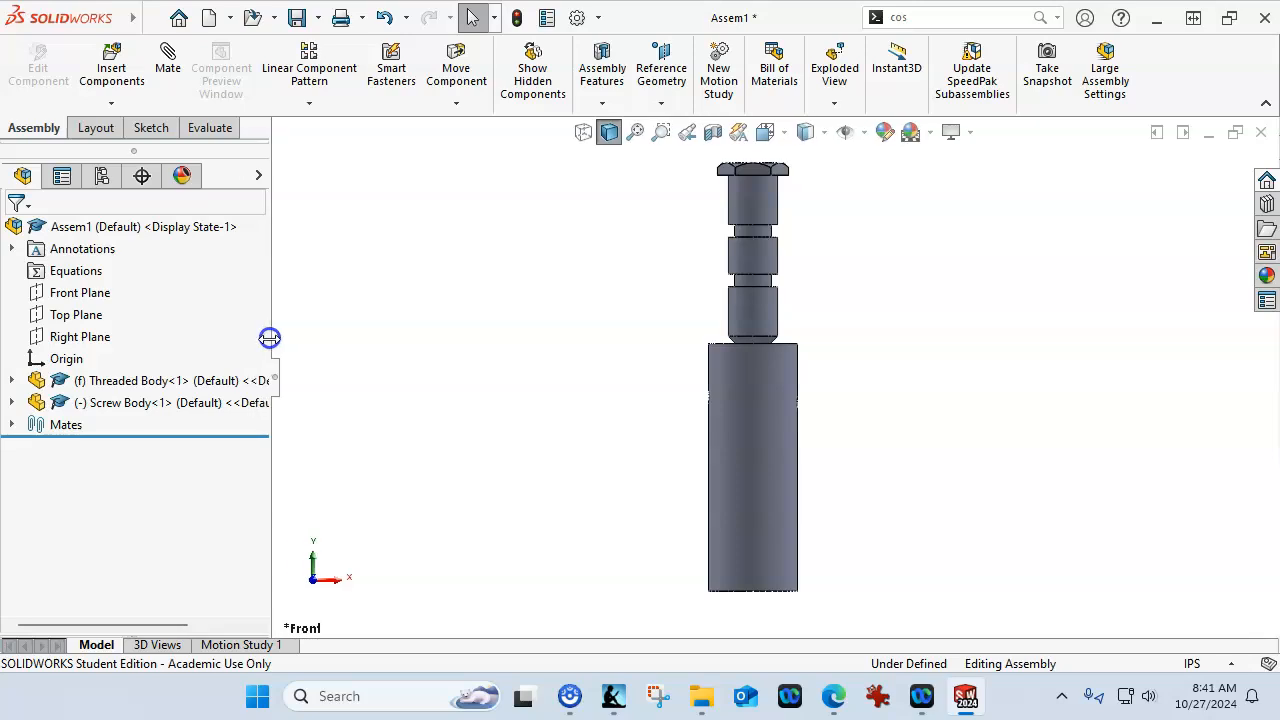
click(258, 175)
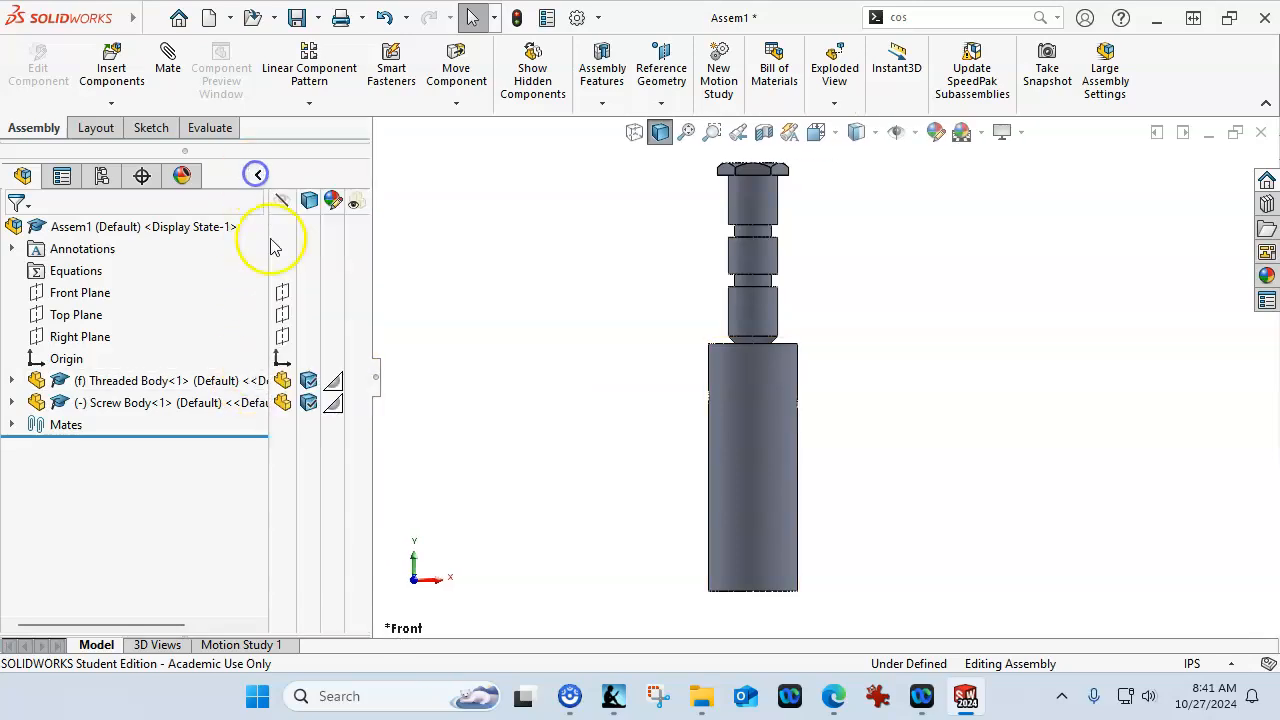
Hide the Screw Body component, show it again and open its display mode choices
click(285, 403)
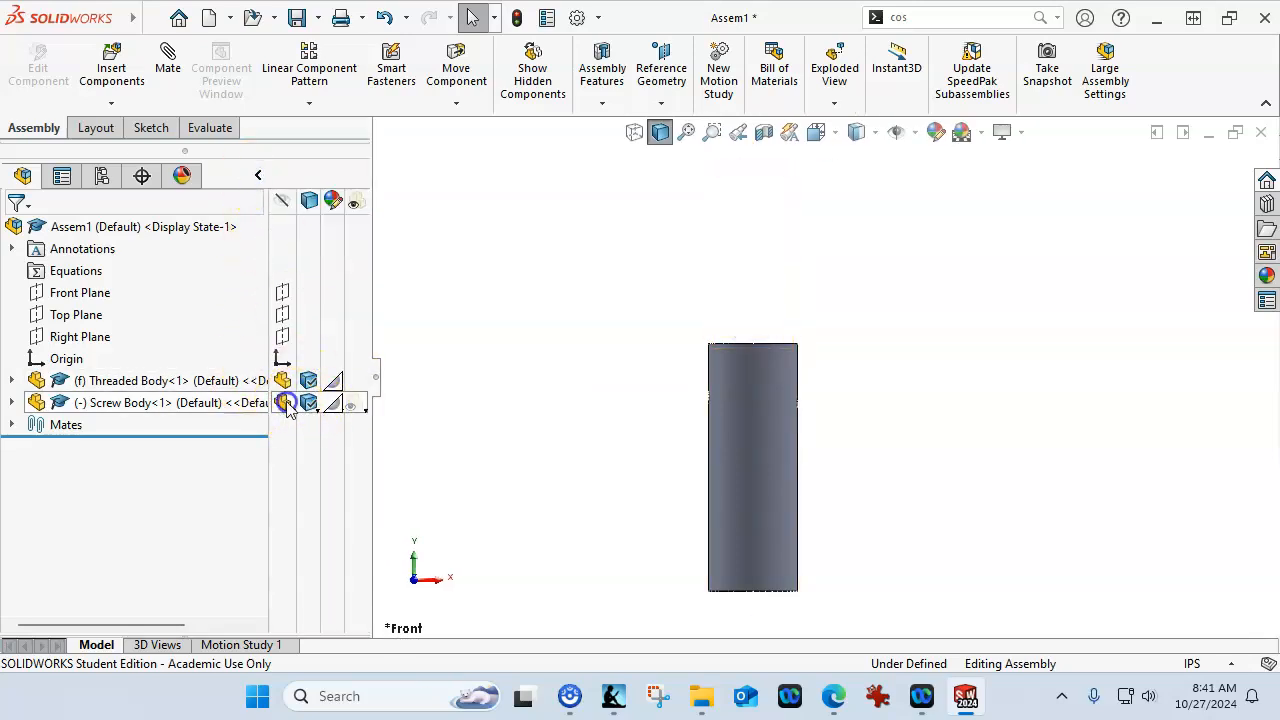
click(285, 404)
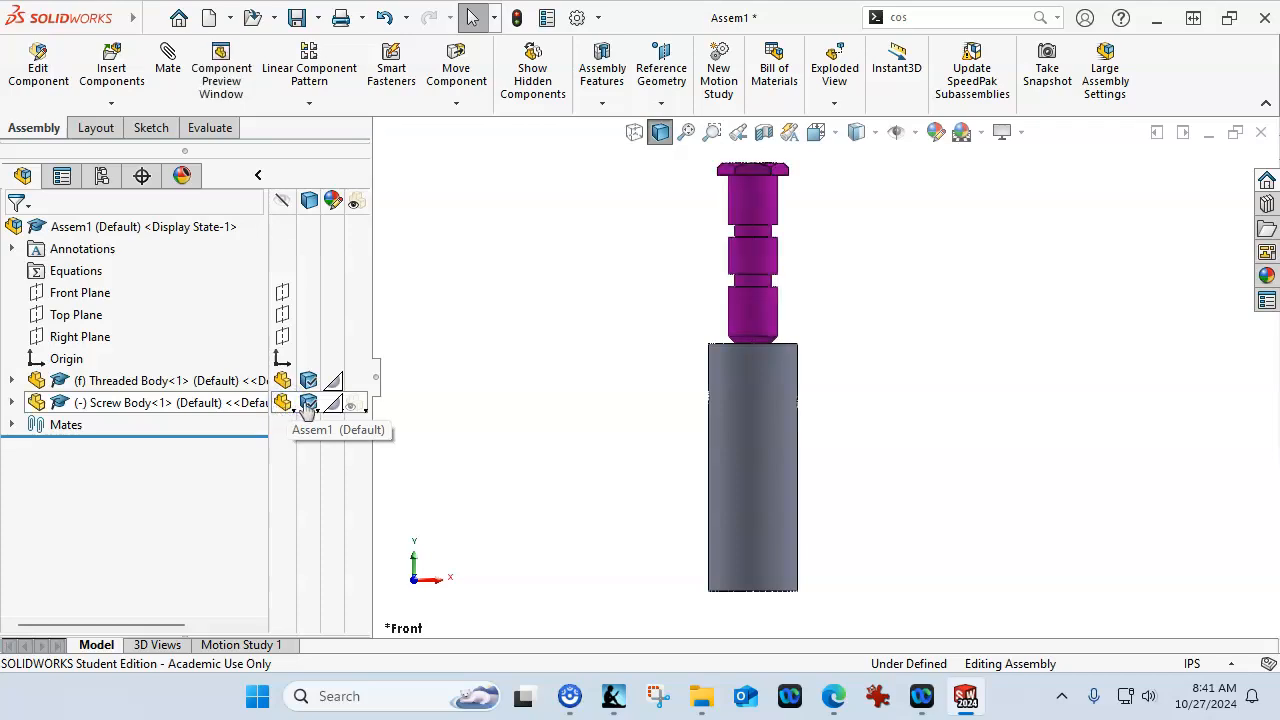
click(309, 403)
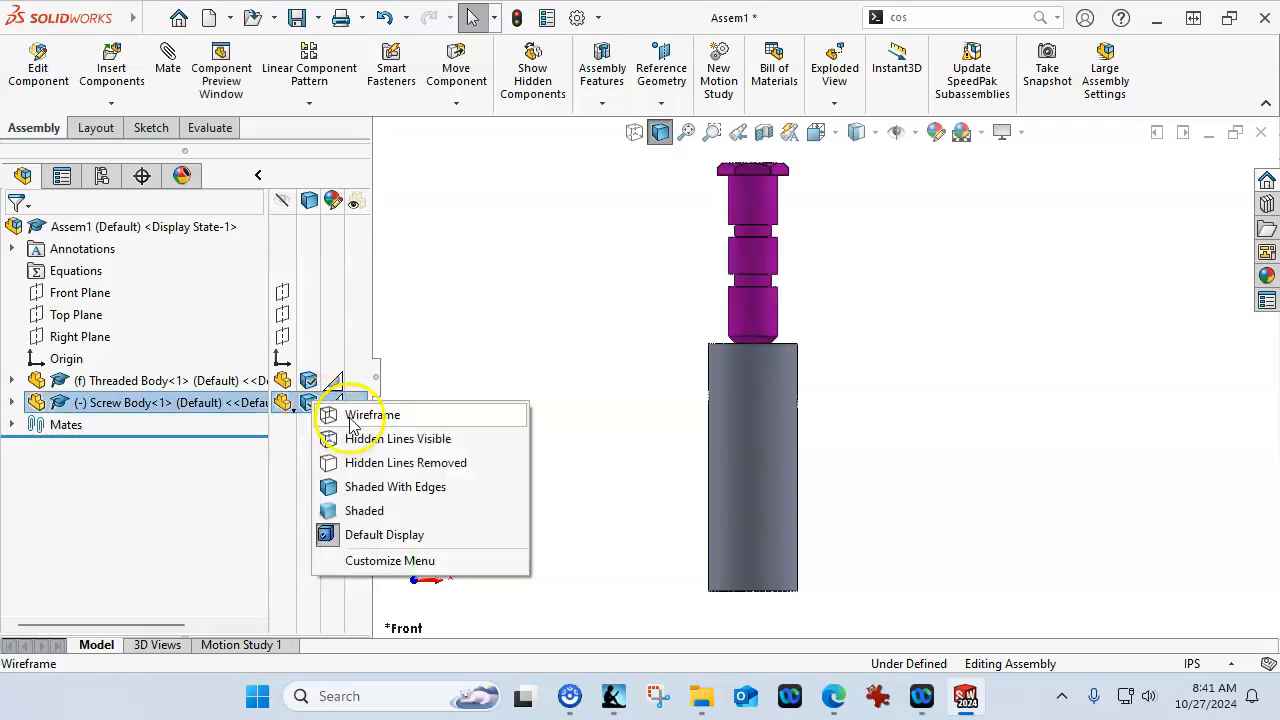
Set the Threaded Body's display mode to Hidden Lines Visible
click(307, 382)
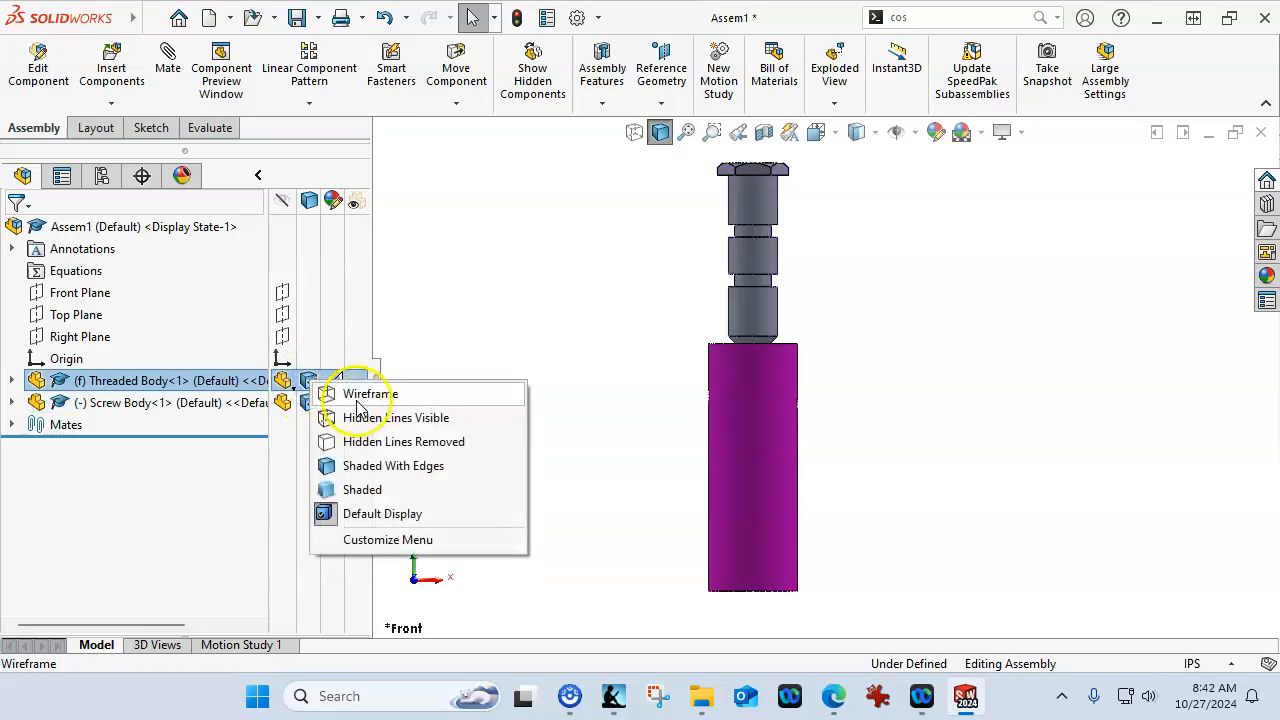
click(366, 417)
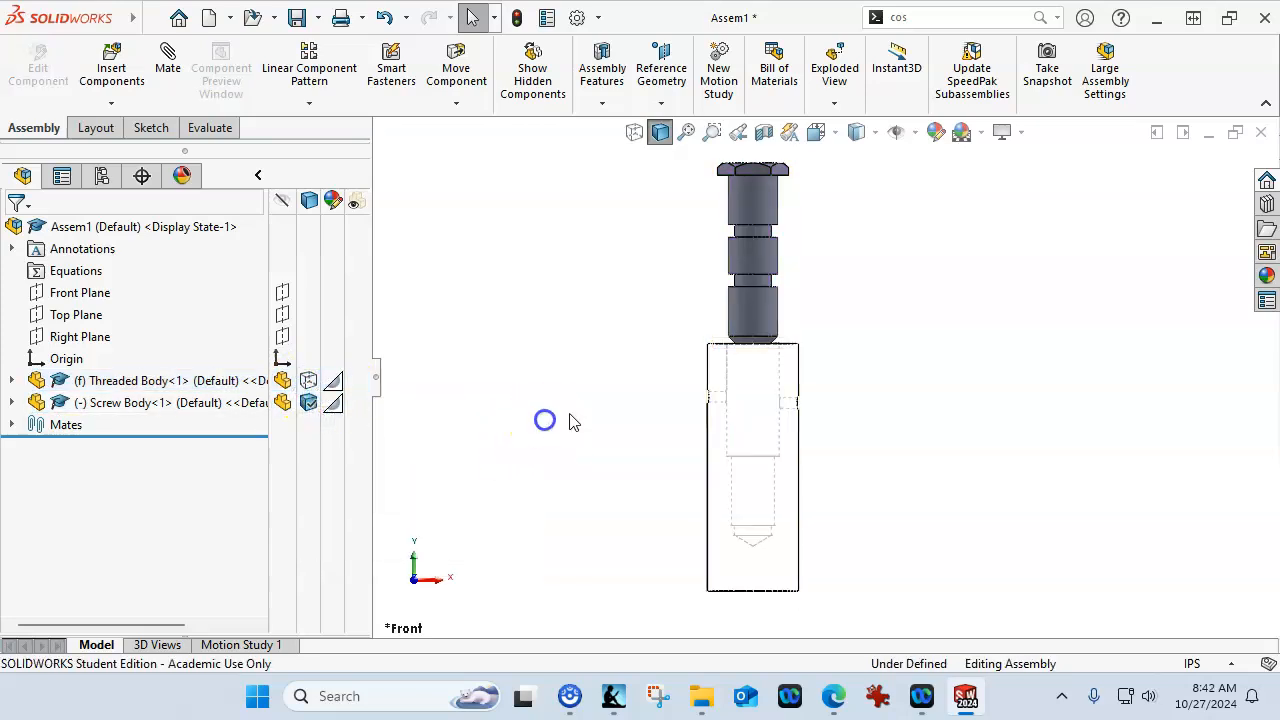
Slide the Screw Body down into the Threaded Body's bore until its upper groove is roughly level with the side holes
scroll(800, 370, down, 2)
drag(757, 214, 760, 461)
scroll(780, 510, up, 2)
scroll(782, 520, down, 5)
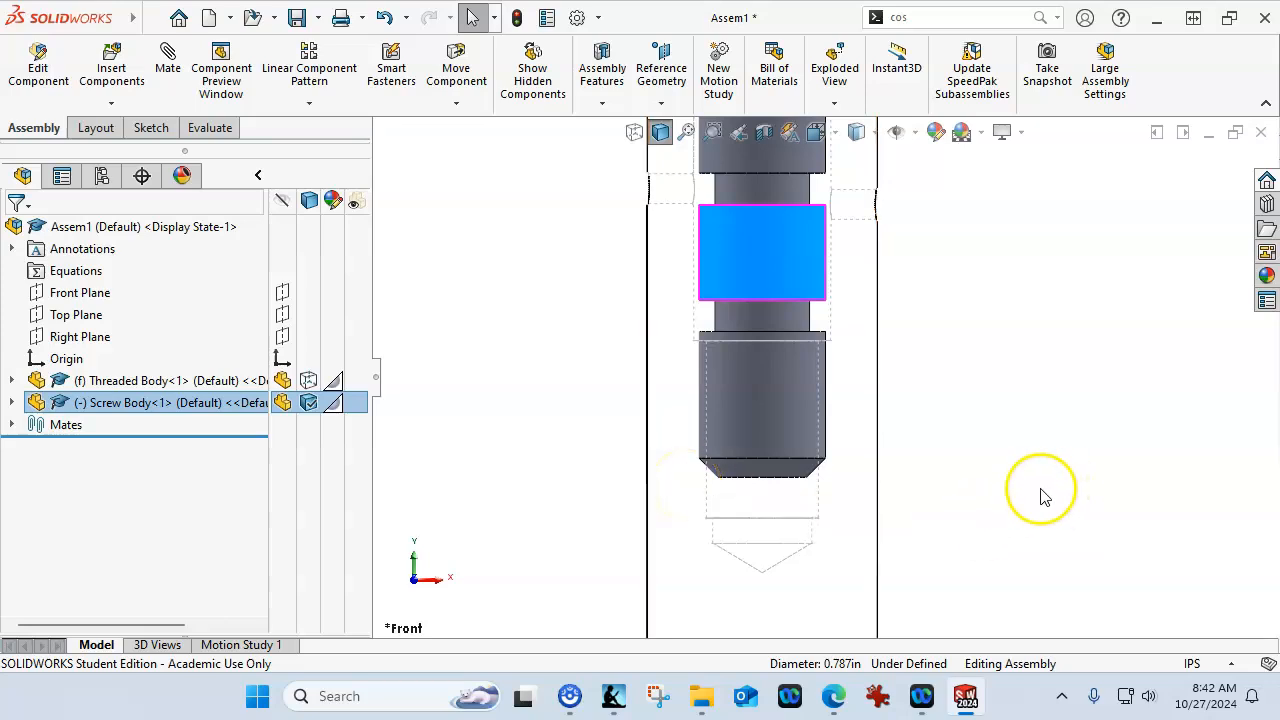
key(f)
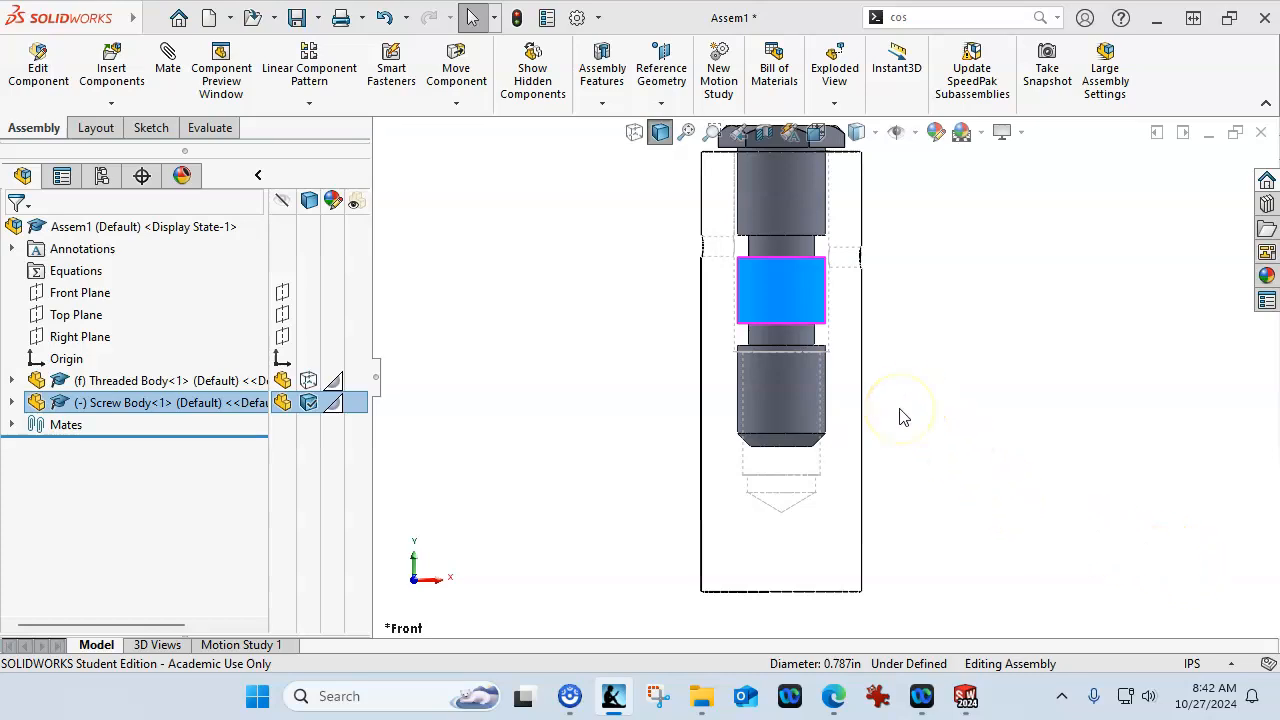
mouse_move(783, 301)
mouse_down()
mouse_move(780, 315)
mouse_move(778, 290)
mouse_move(789, 309)
mouse_up()
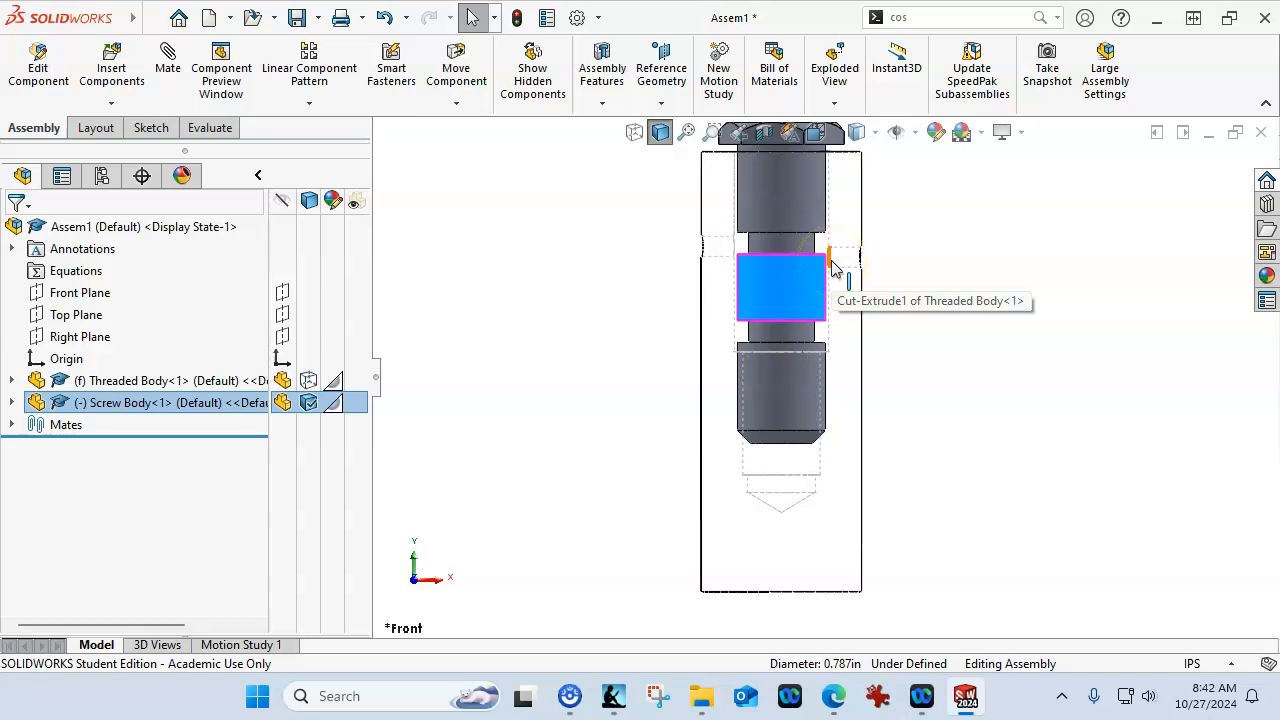
click(971, 366)
Expand the Threaded Body's features and show the dimensions of 3DSketch1 under M6x1.0 Tapped Hole2
middle_drag(931, 323, 870, 412)
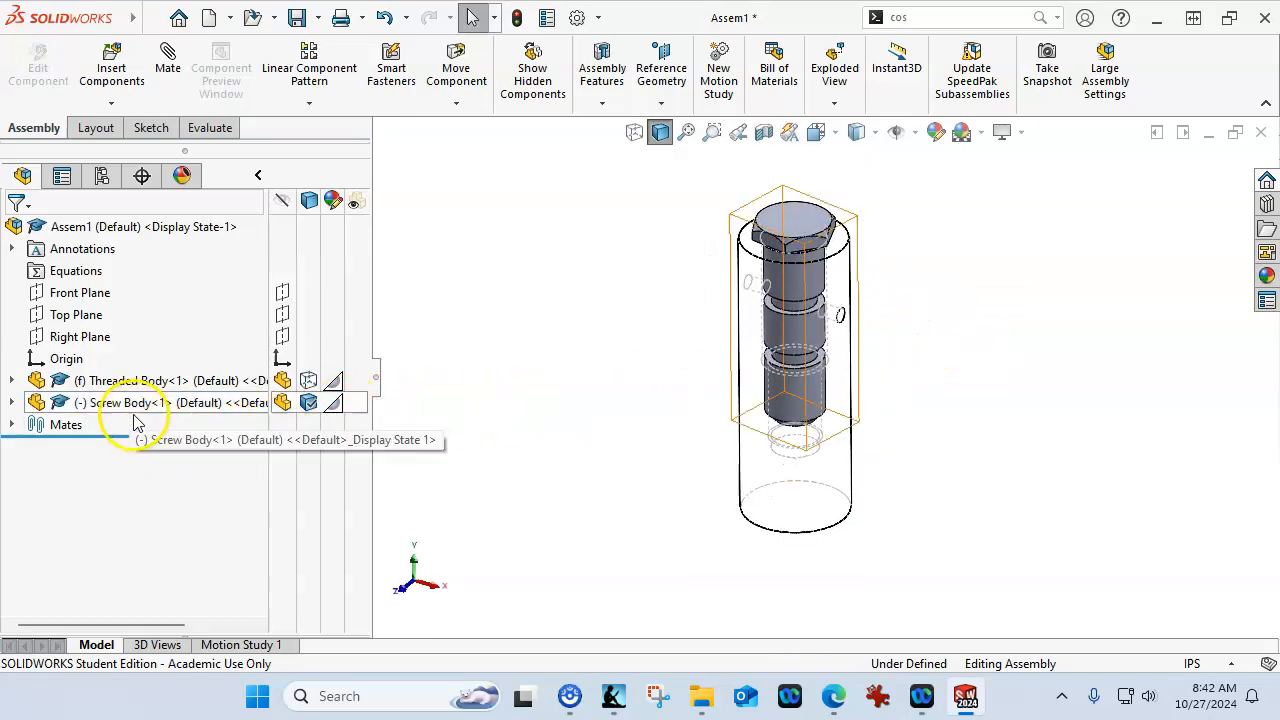
click(11, 381)
scroll(83, 486, down, 1)
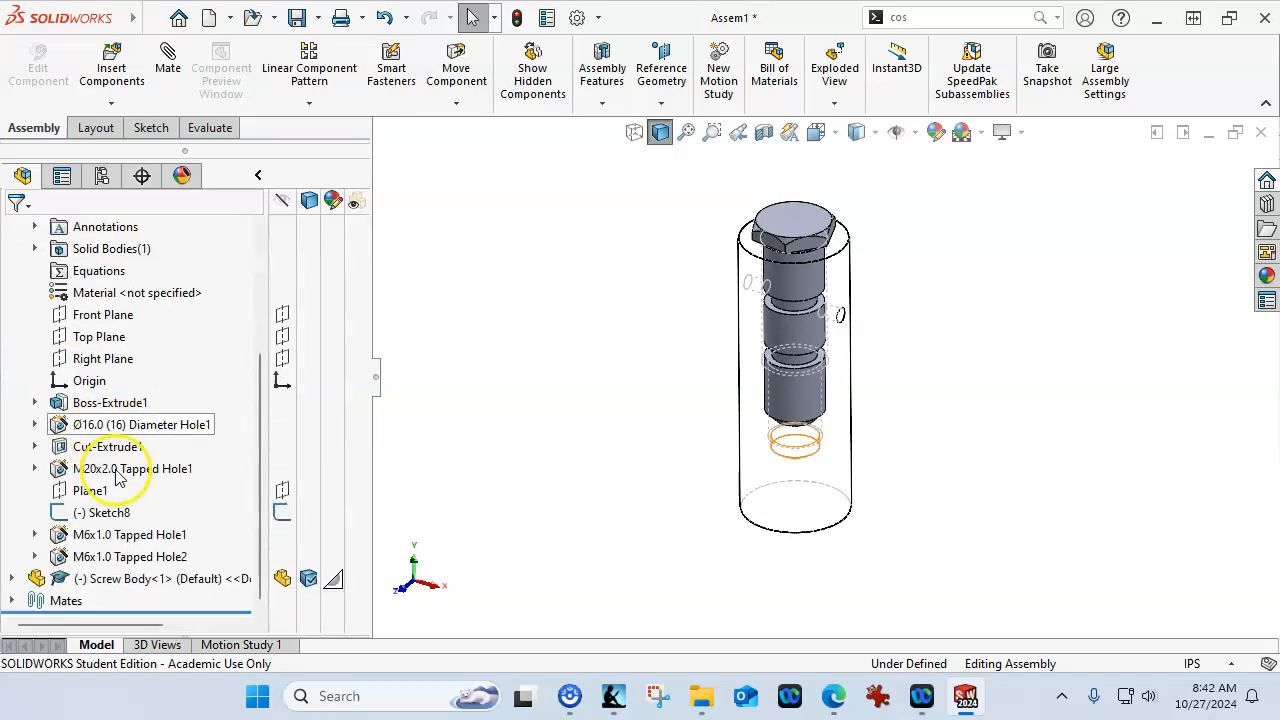
click(165, 558)
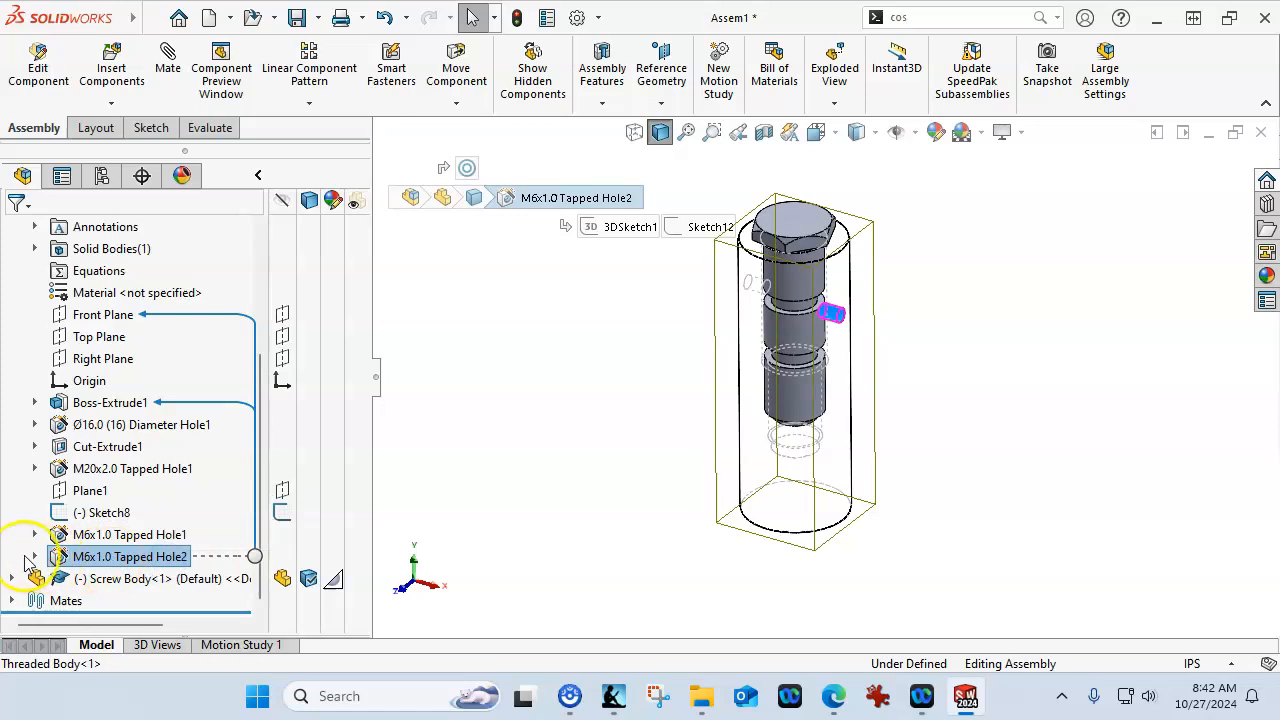
click(34, 556)
click(112, 557)
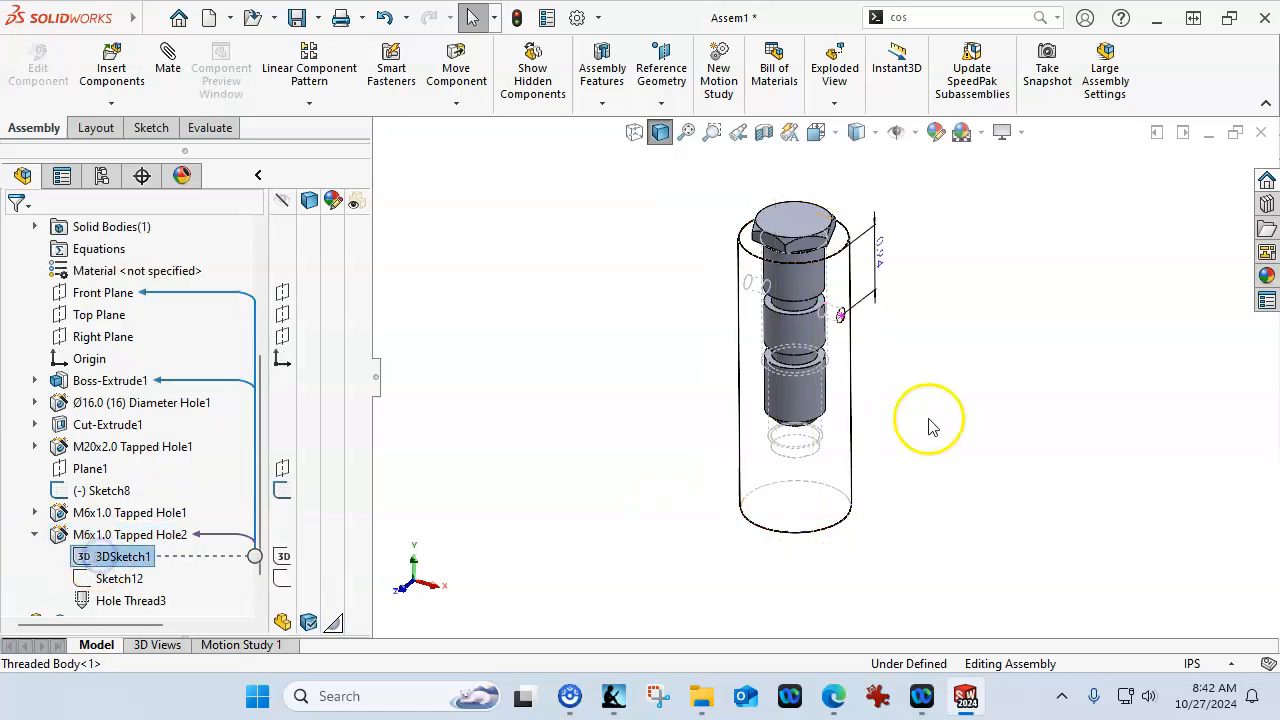
Set the 3DSketch1 distance locating M6x1.0 Tapped Hole2 to 41.5 mm and rebuild the assembly
double_click(884, 251)
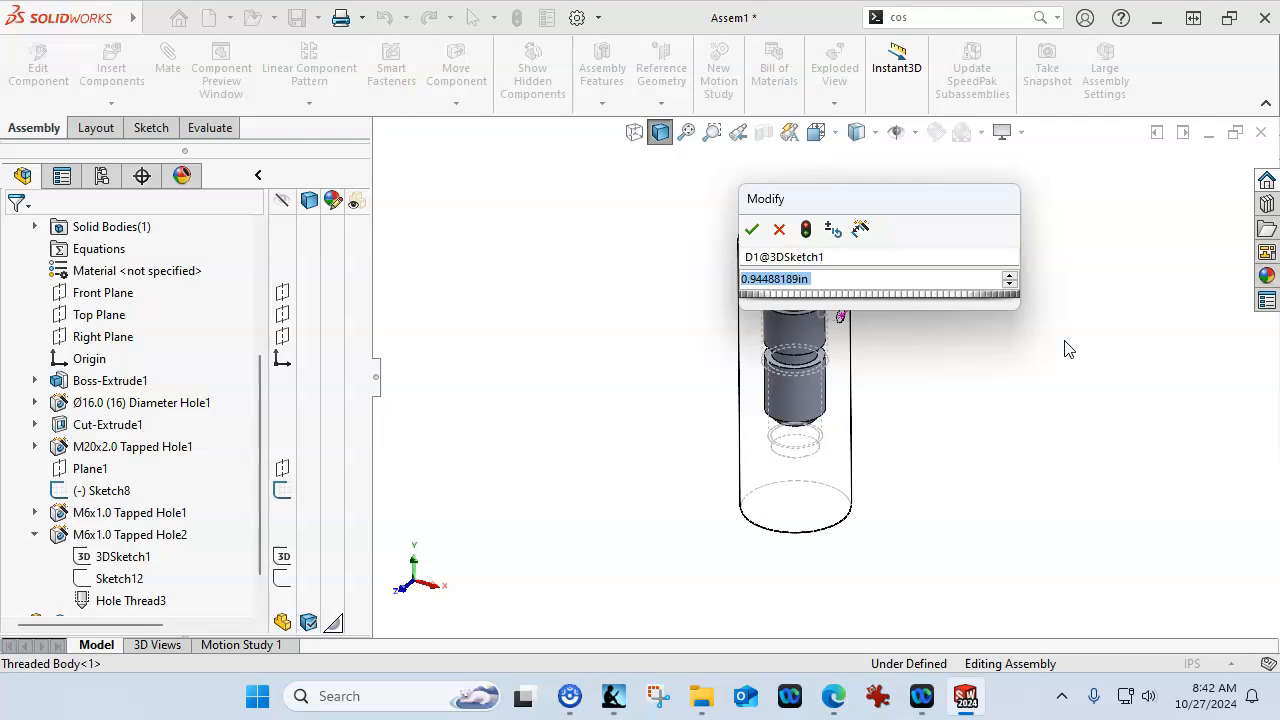
text(41.5mm)
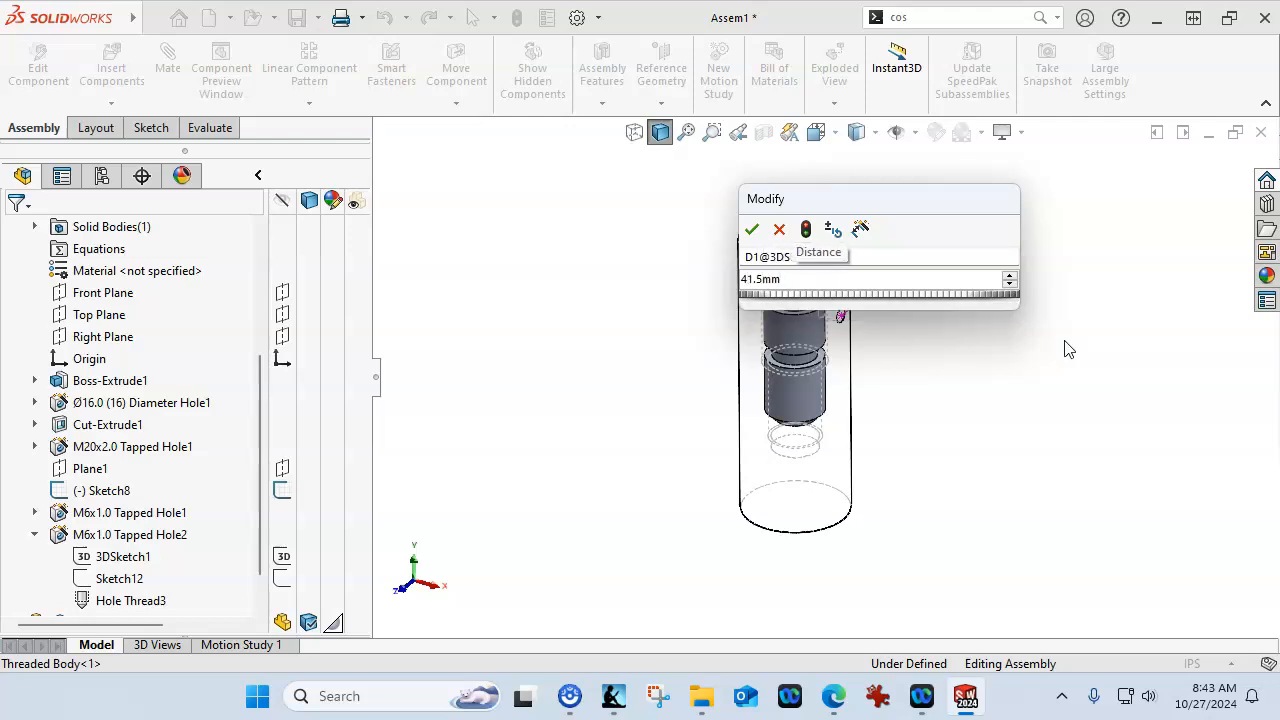
key(Return)
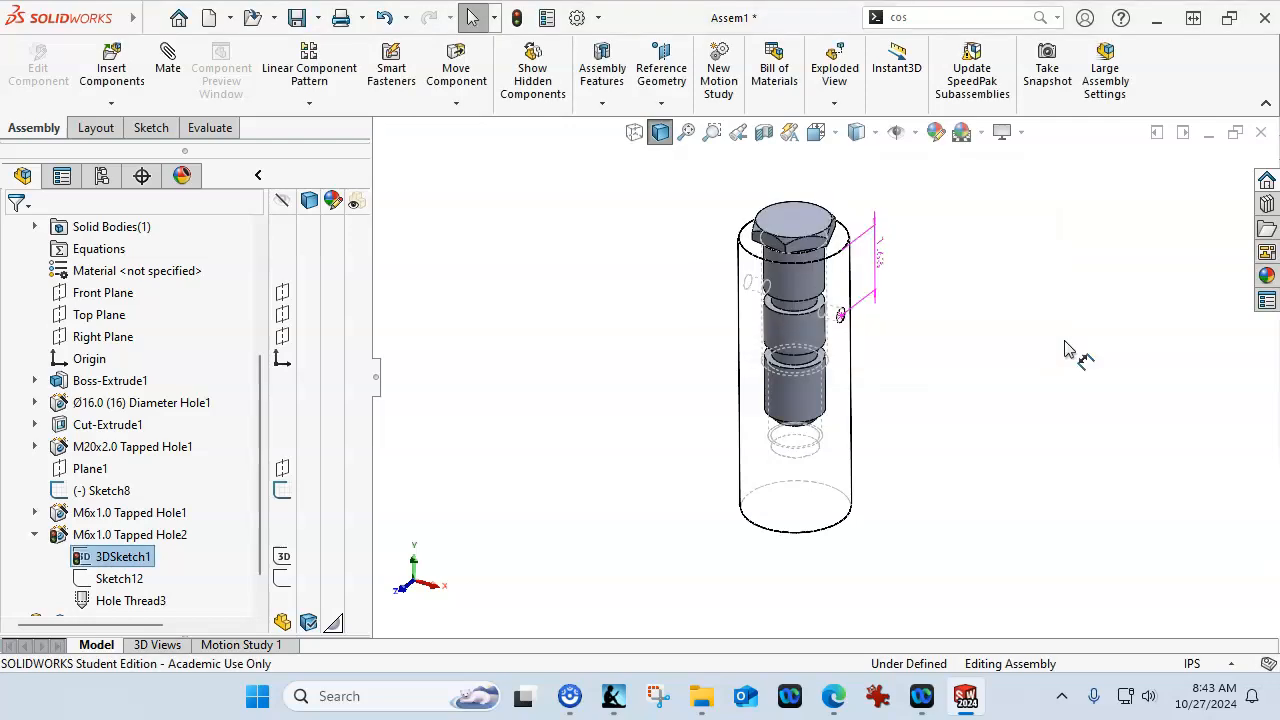
click(521, 19)
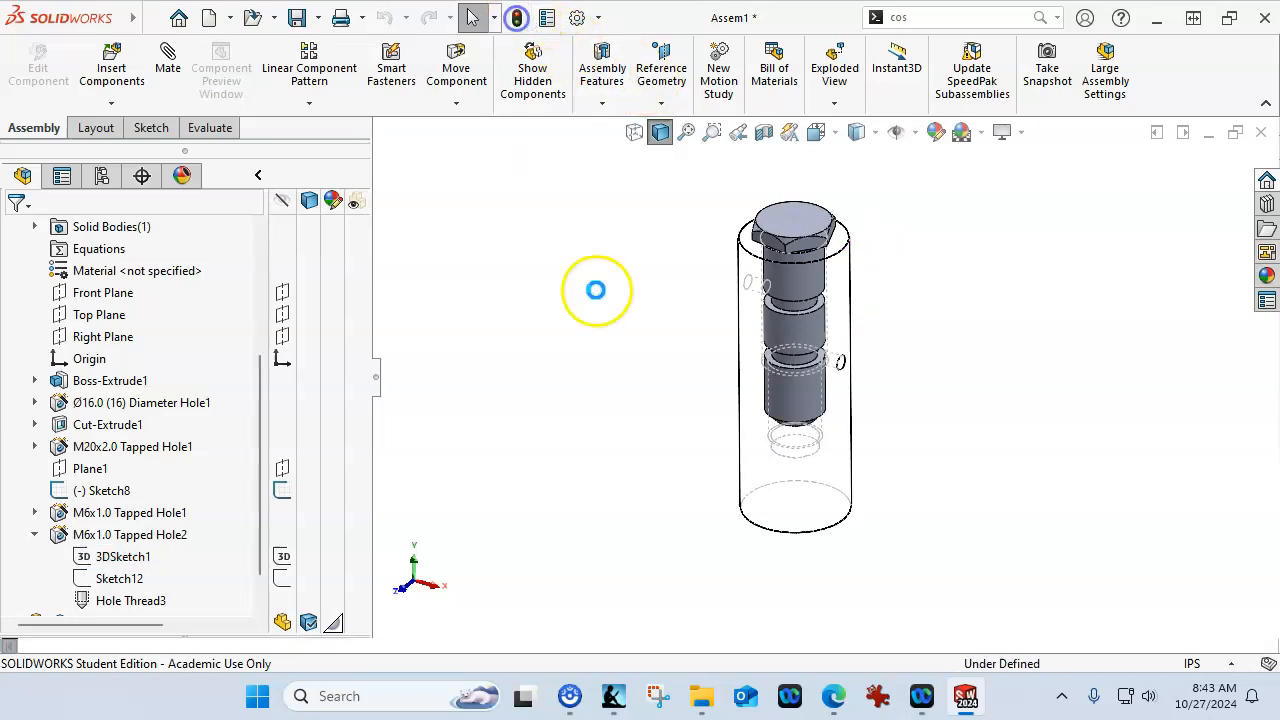
Nudge the Screw Body vertically in the Front view so its two grooves line up with the side tapped holes
right_drag(944, 451, 947, 412)
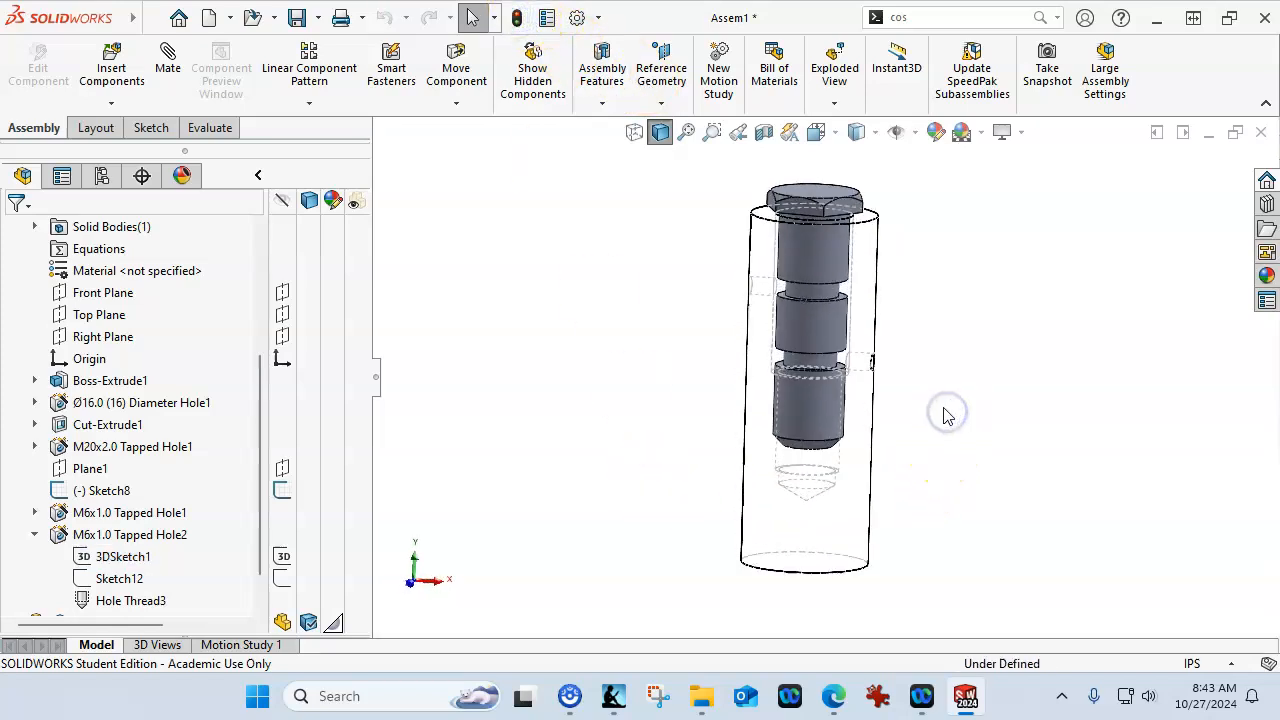
scroll(905, 392, down, 2)
click(822, 412)
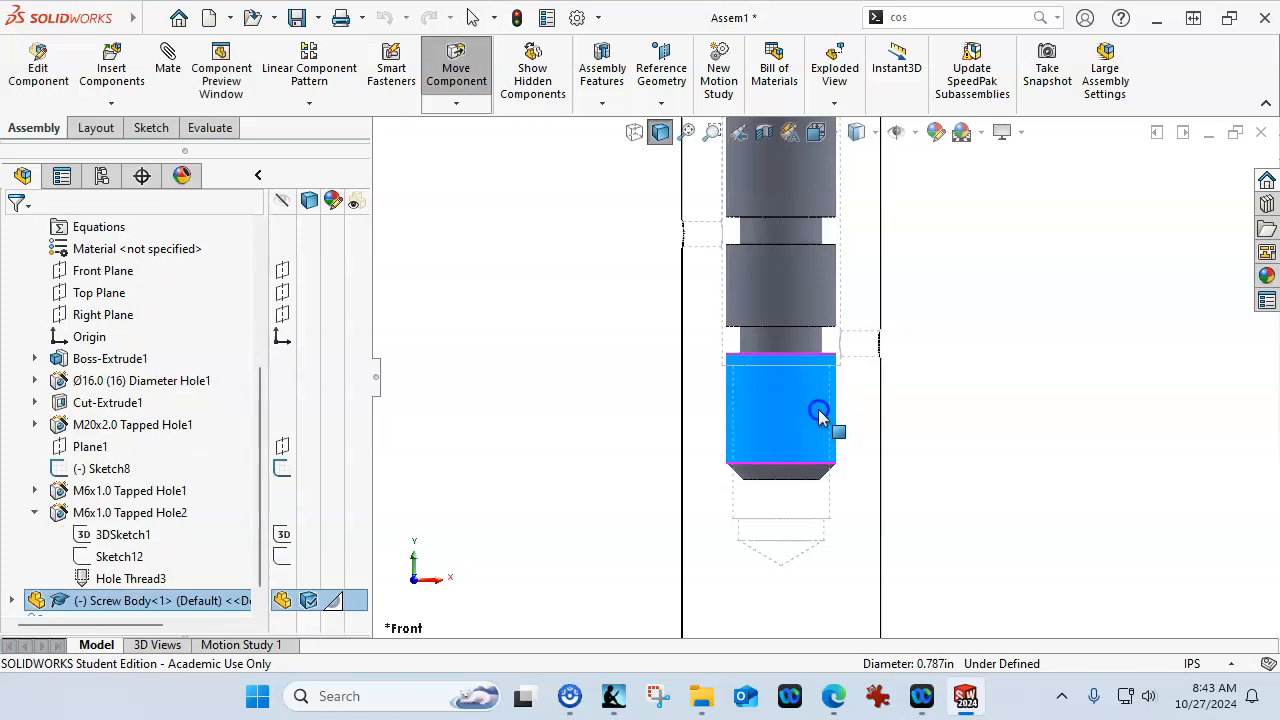
scroll(914, 400, up, 2)
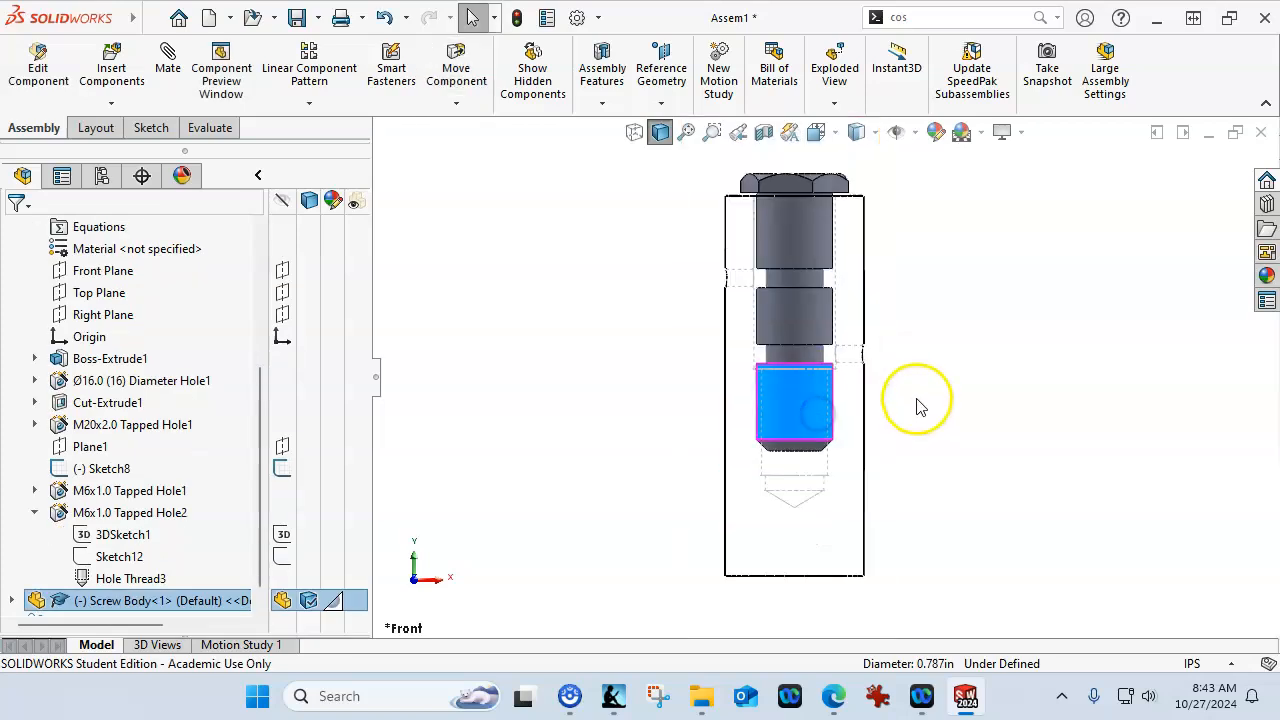
mouse_move(985, 332)
mouse_down()
mouse_move(949, 357)
mouse_move(968, 320)
mouse_up()
key(Escape)
click(971, 333)
key(ctrl+1)
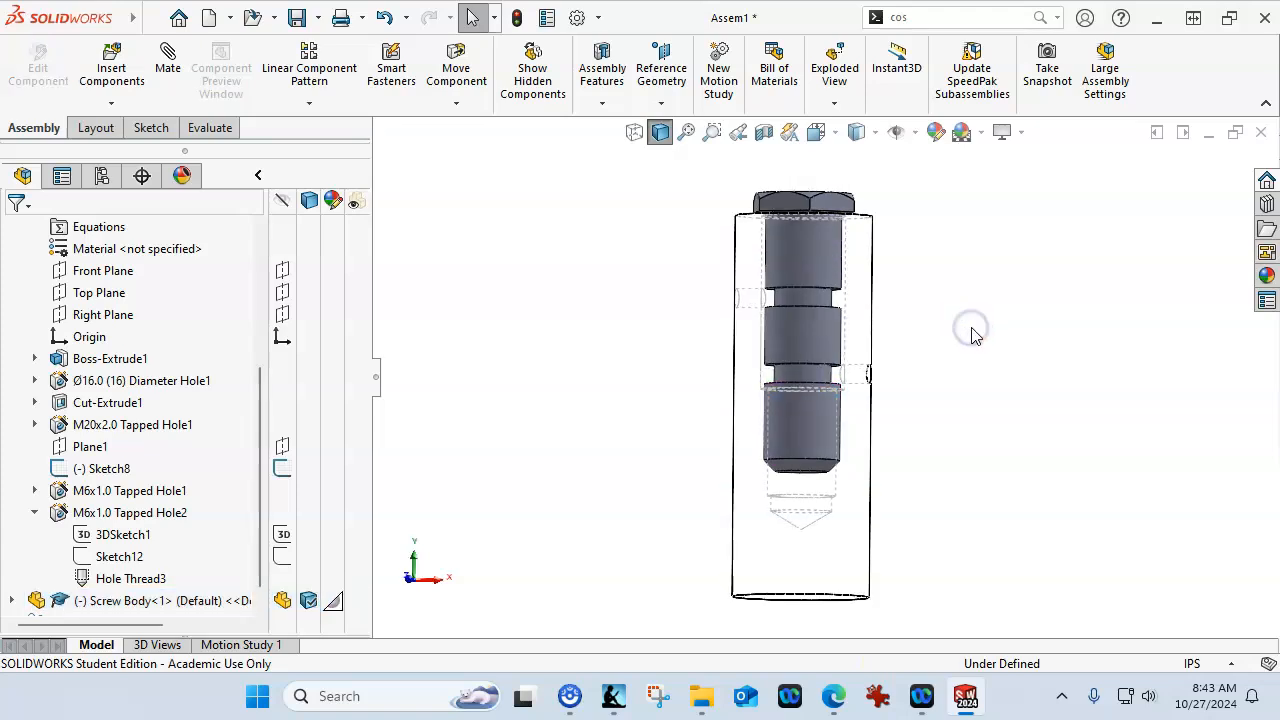
Collapse the display pane and examine how the grooves align with the two side holes
middle_drag(969, 340, 943, 421)
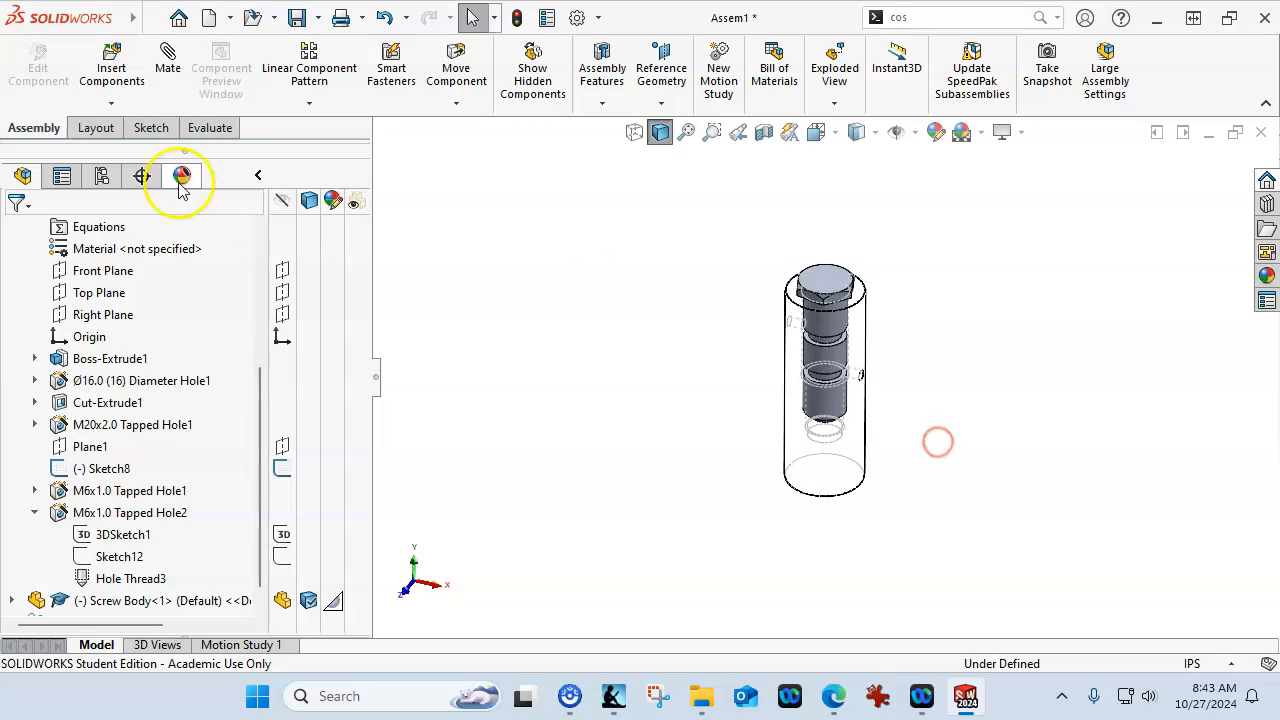
click(258, 175)
middle_drag(791, 380, 849, 323)
scroll(829, 400, down, 5)
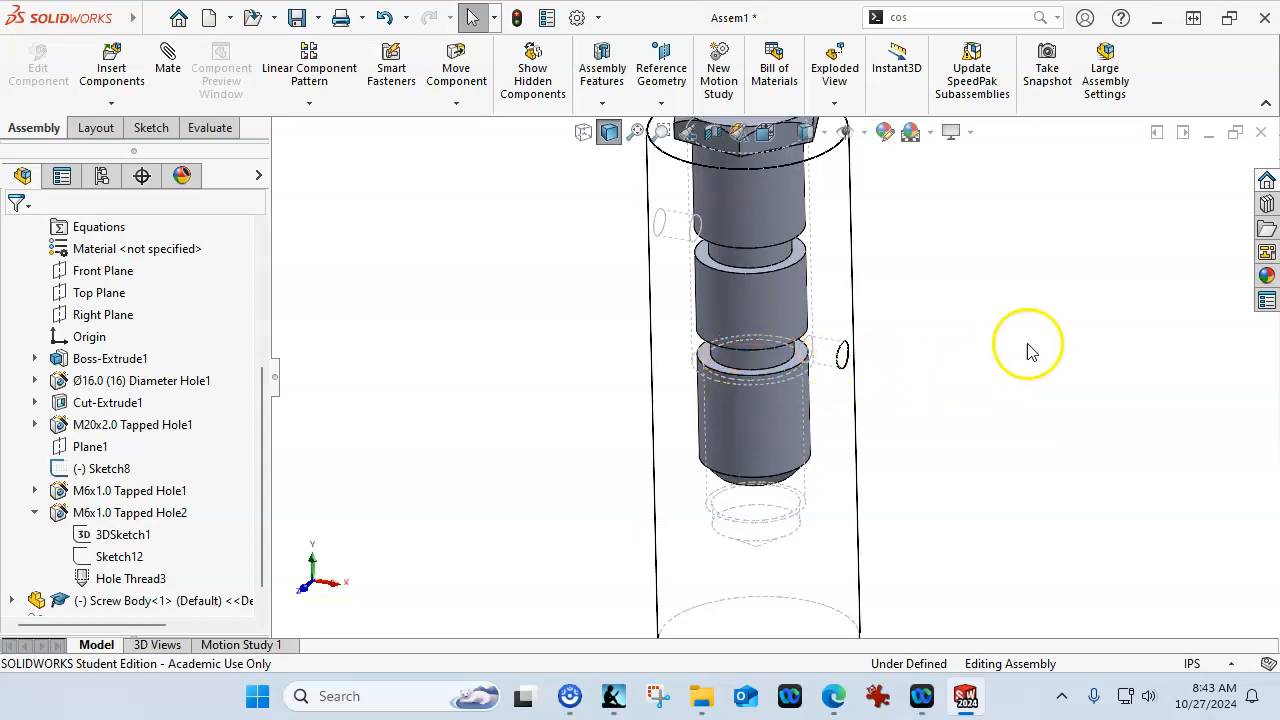
key(ctrl+1)
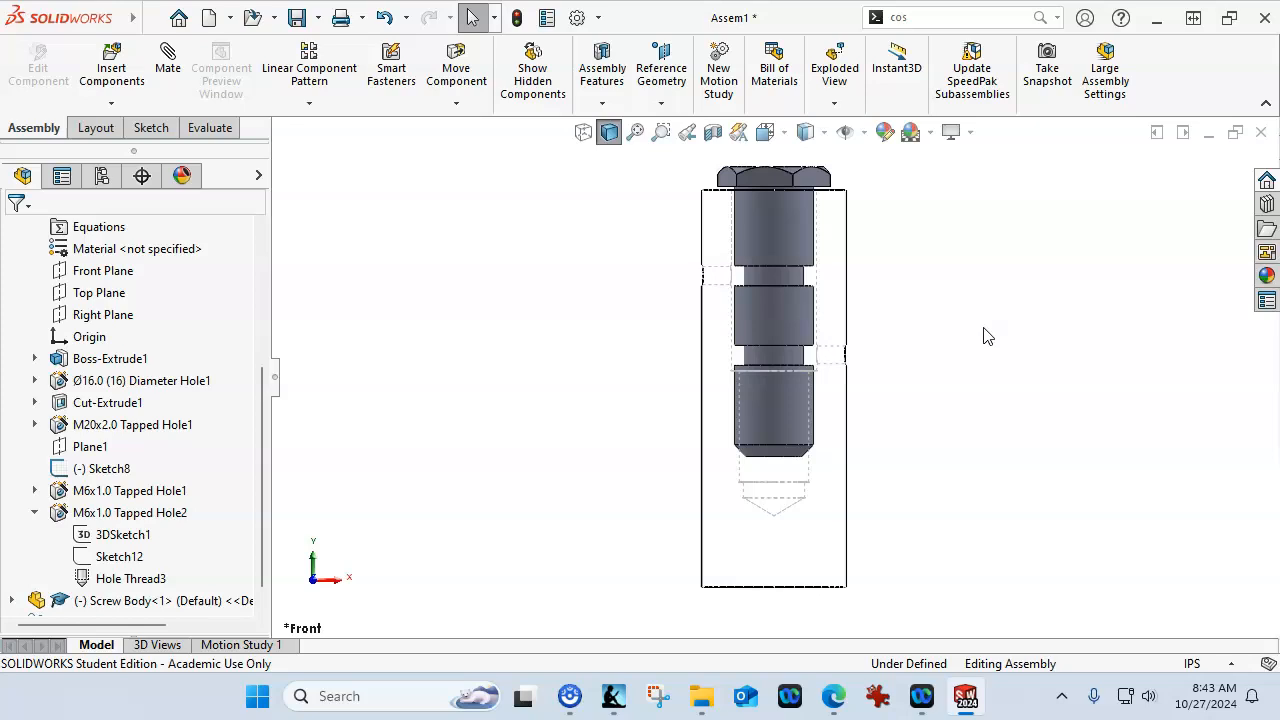
middle_drag(986, 336, 932, 428)
scroll(860, 430, down, 2)
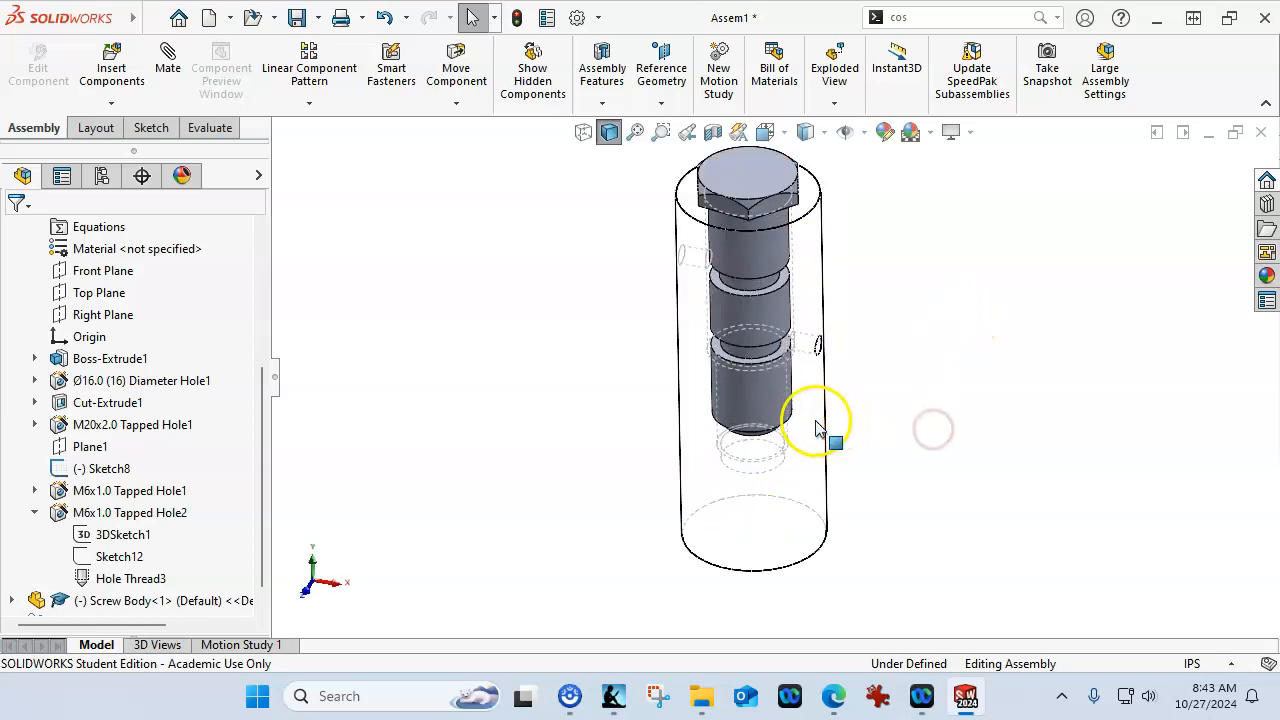
Add in Toolbox from the Design Library and open its ANSI Metric Hex Head bolts and screws
click(1267, 204)
click(1044, 260)
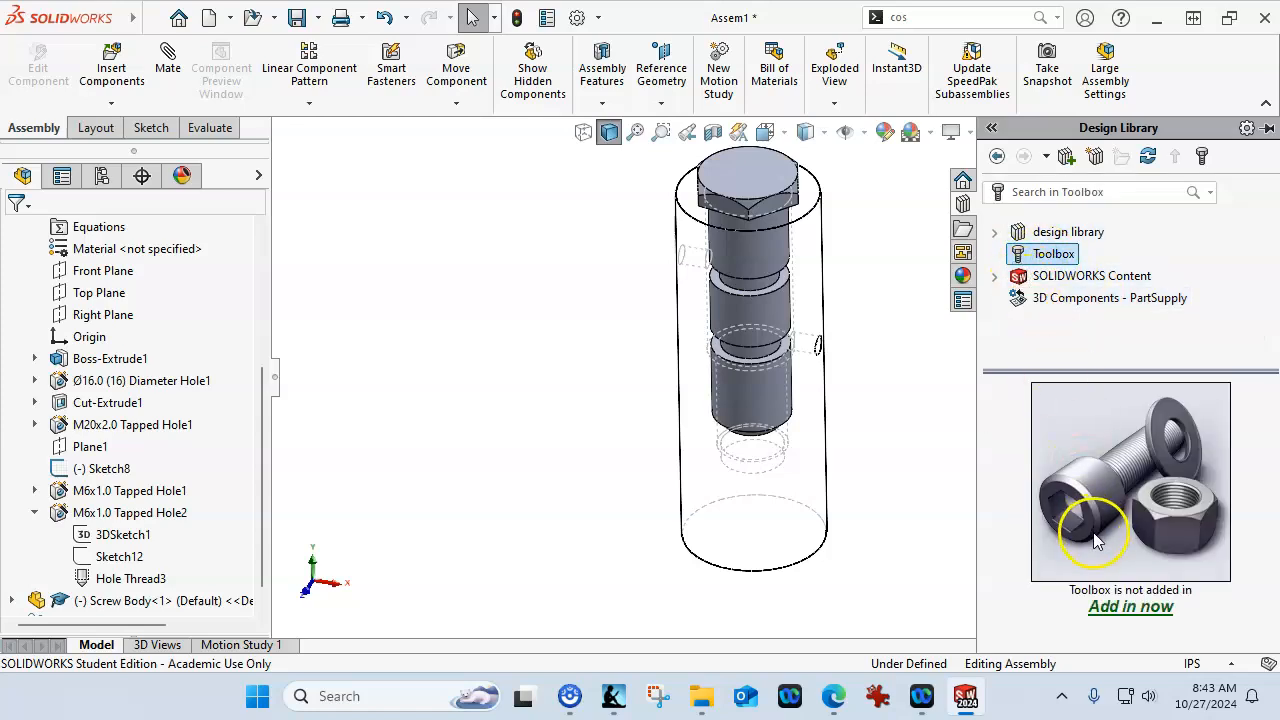
click(1117, 608)
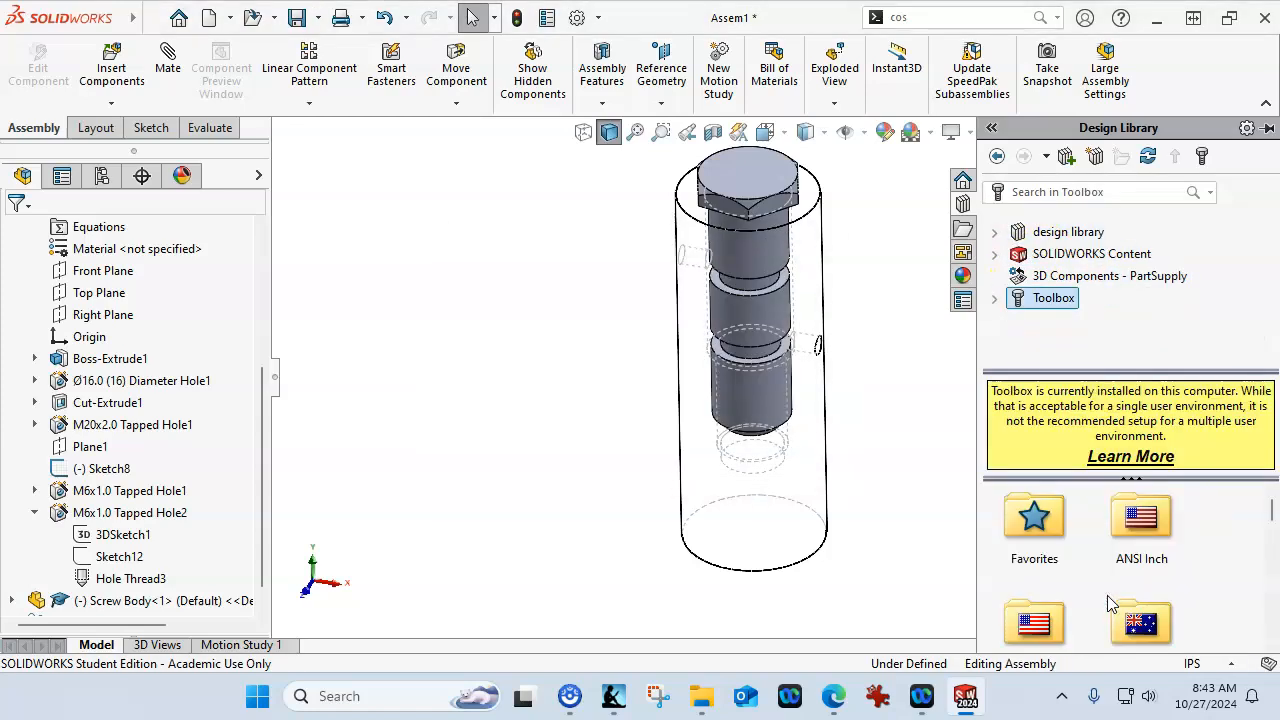
scroll(1133, 552, down, 1)
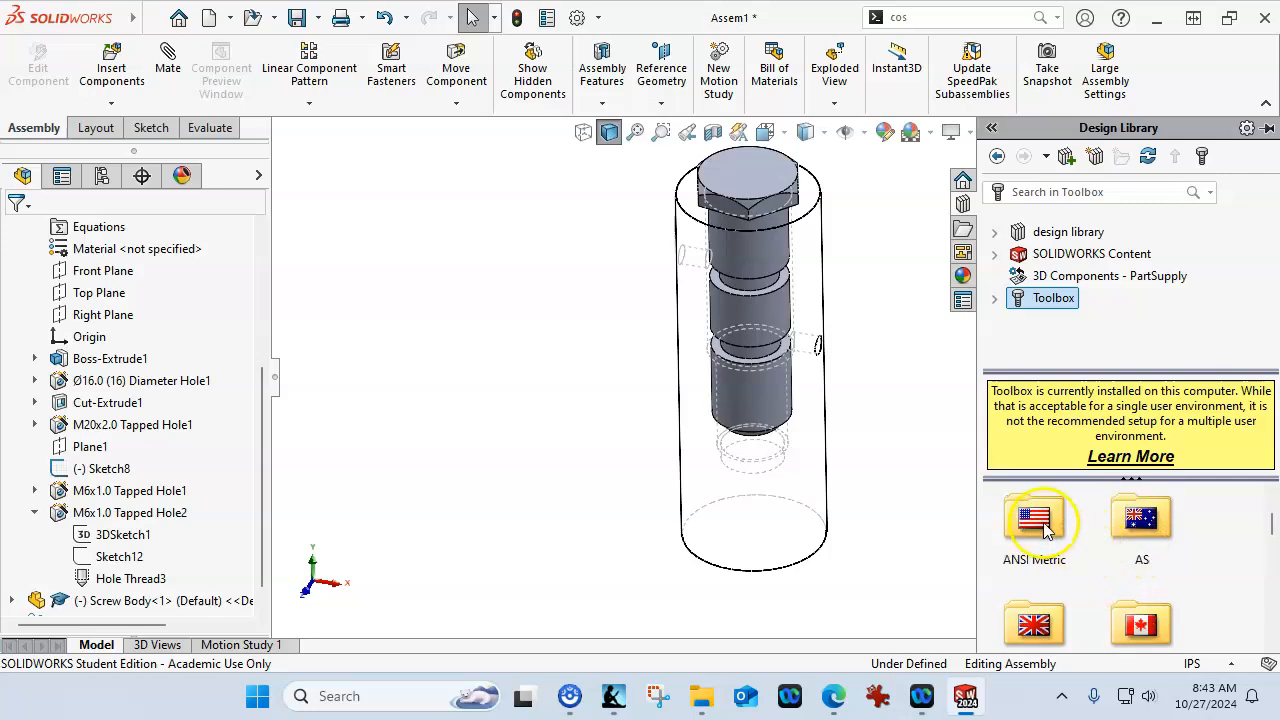
double_click(1045, 530)
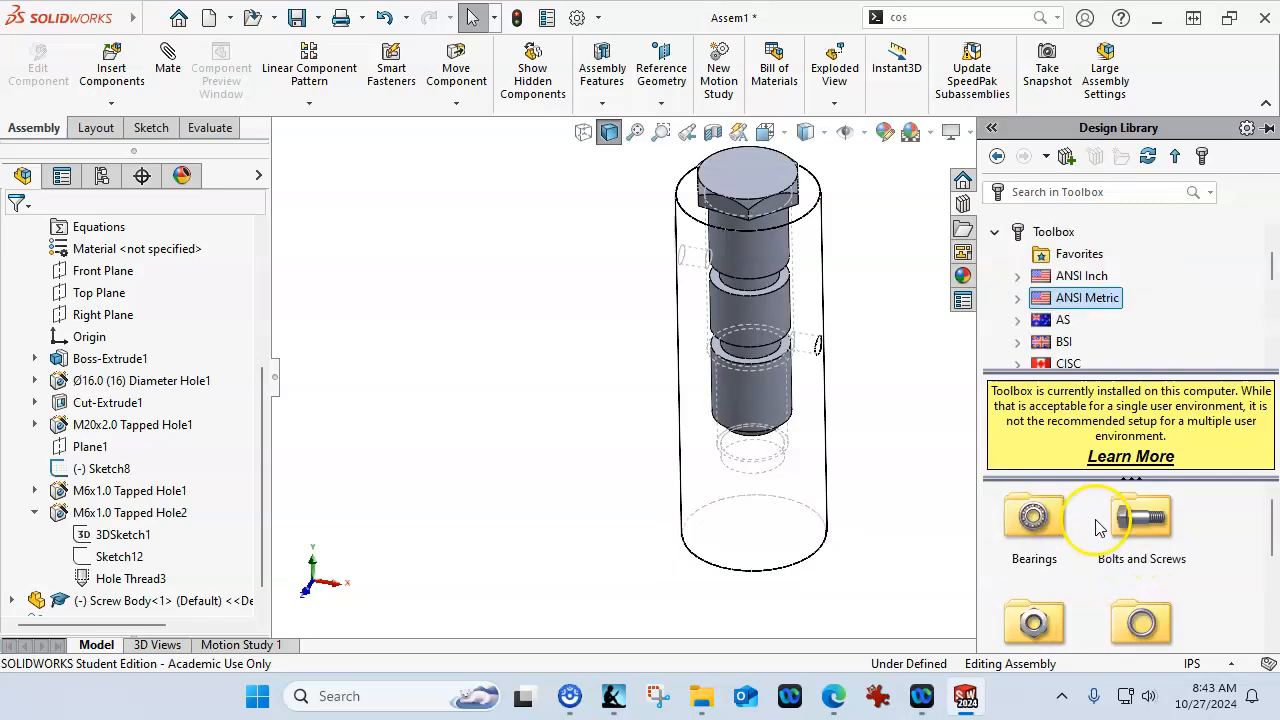
double_click(1142, 518)
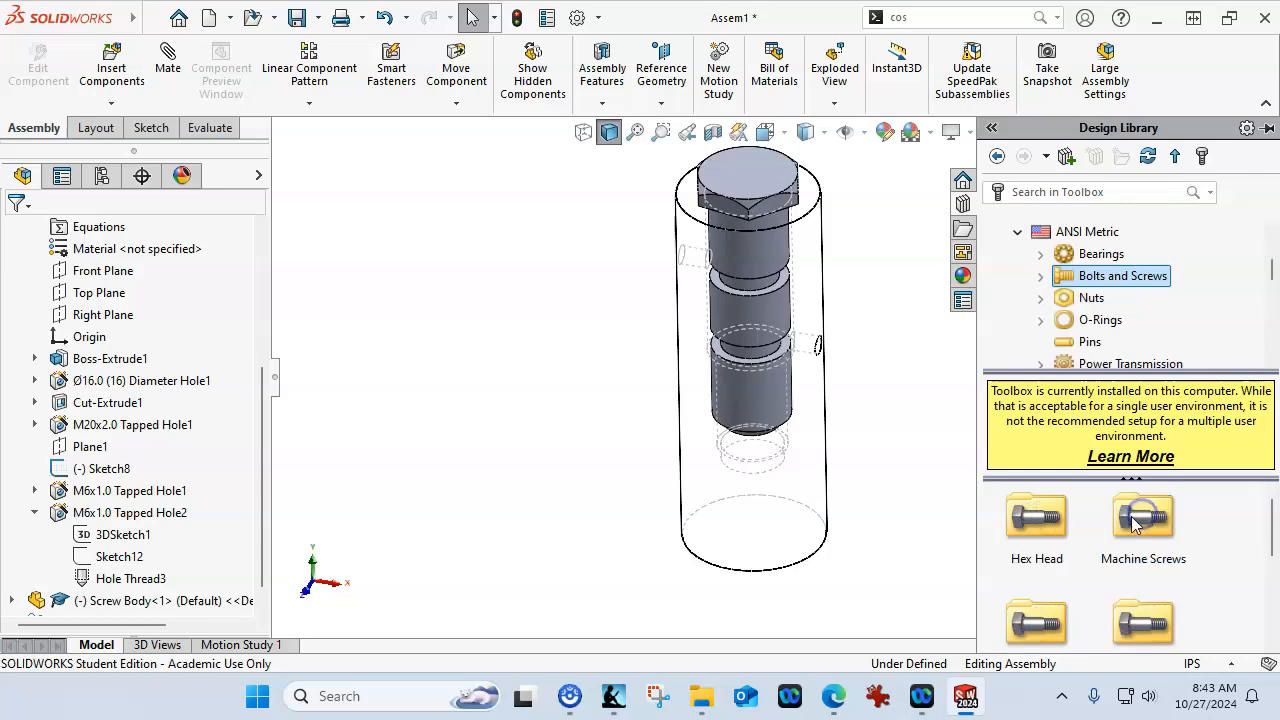
double_click(1038, 516)
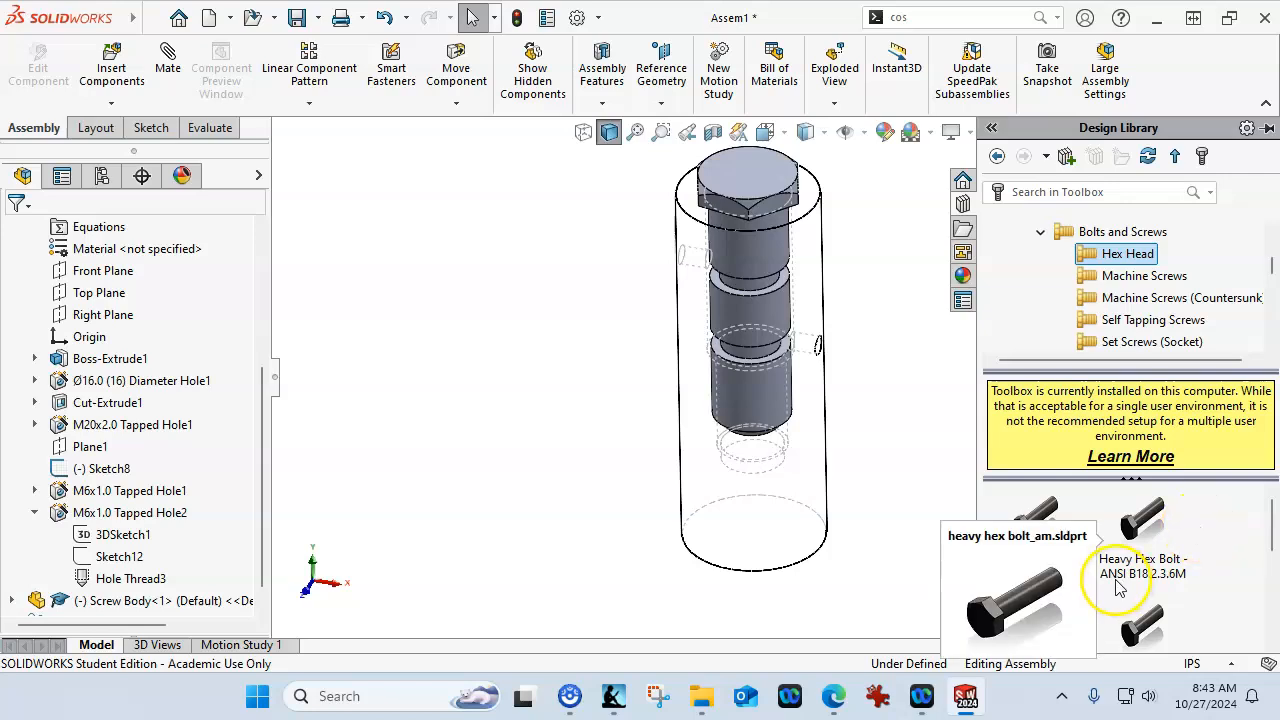
Insert a Hex Cap Screw - ANSI B18.2.3.1M at the Threaded Body's lower side hole
scroll(1192, 558, down, 2)
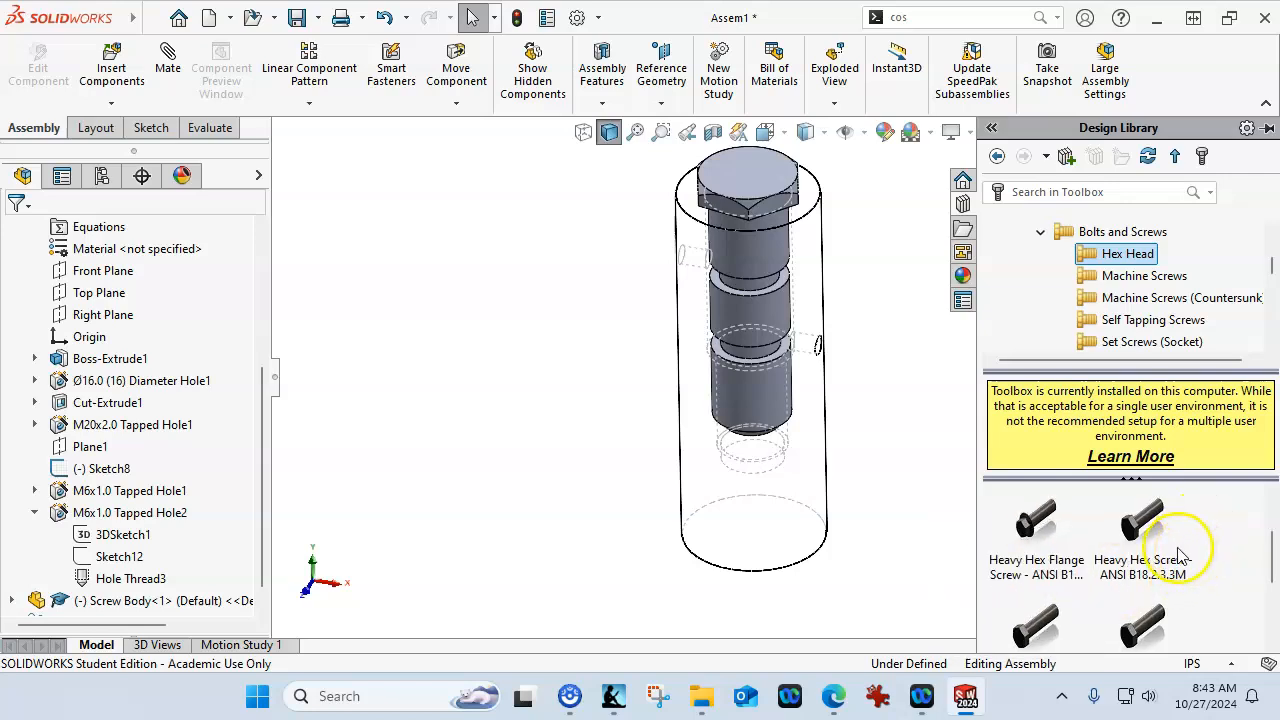
scroll(1185, 556, down, 2)
mouse_move(1273, 596)
mouse_down()
mouse_move(1273, 617)
mouse_move(1271, 597)
mouse_up()
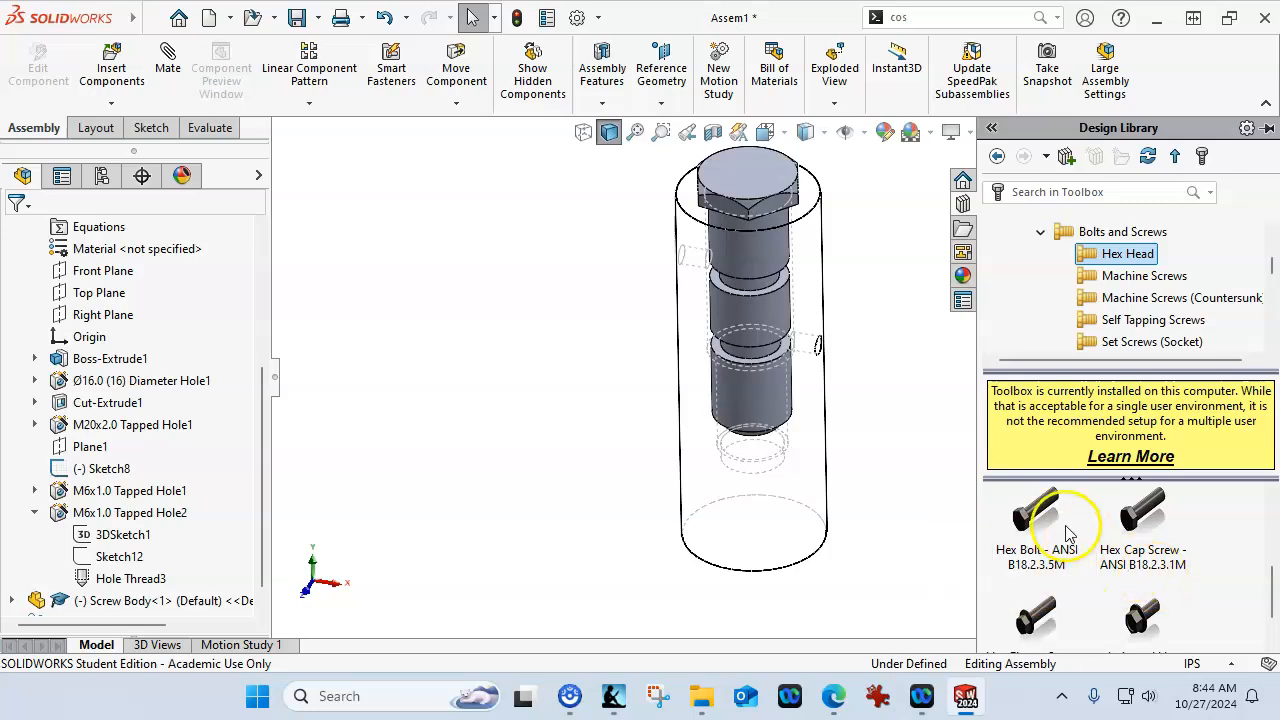
drag(1143, 555, 903, 373)
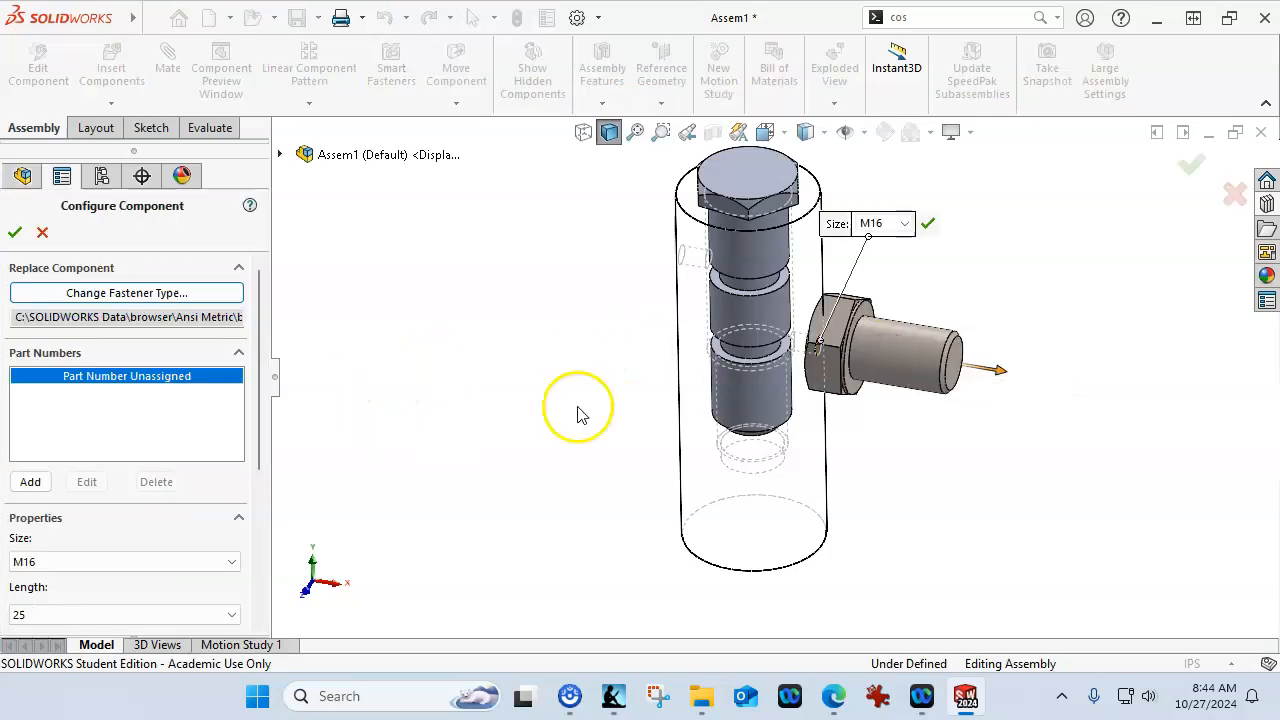
Configure the hex cap screw with size M6 and length 10 and accept it
click(903, 223)
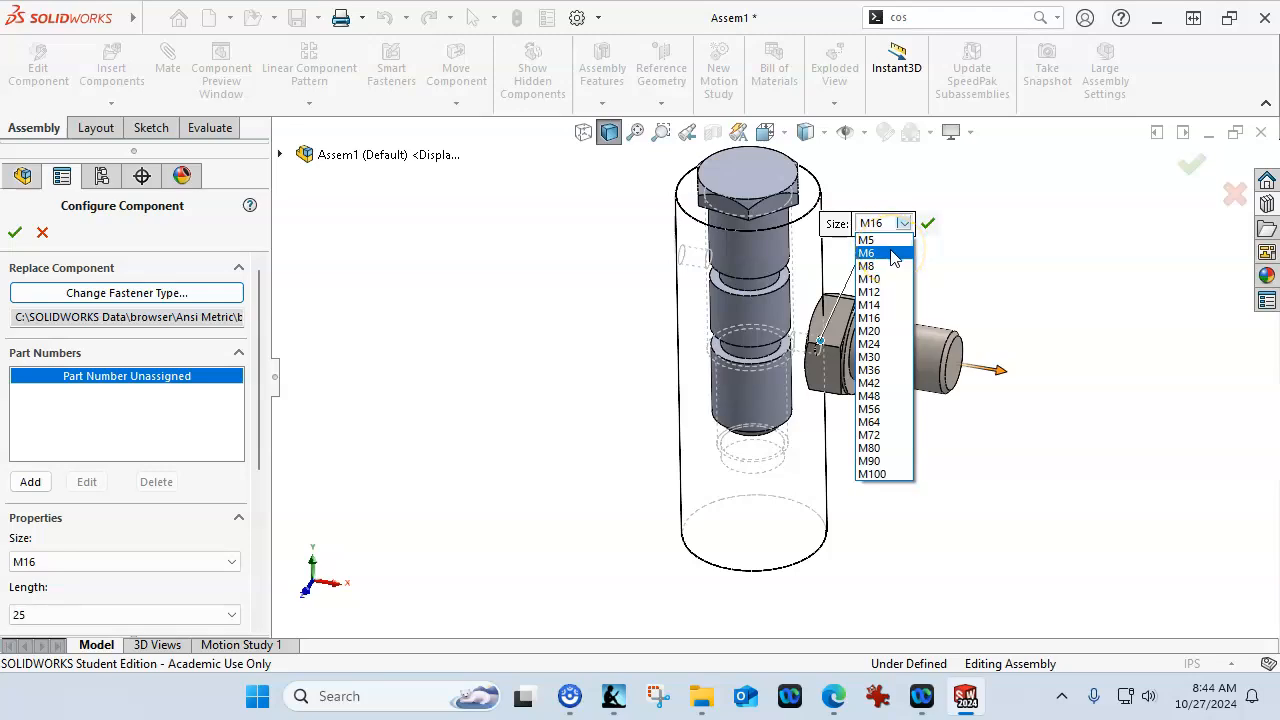
click(892, 254)
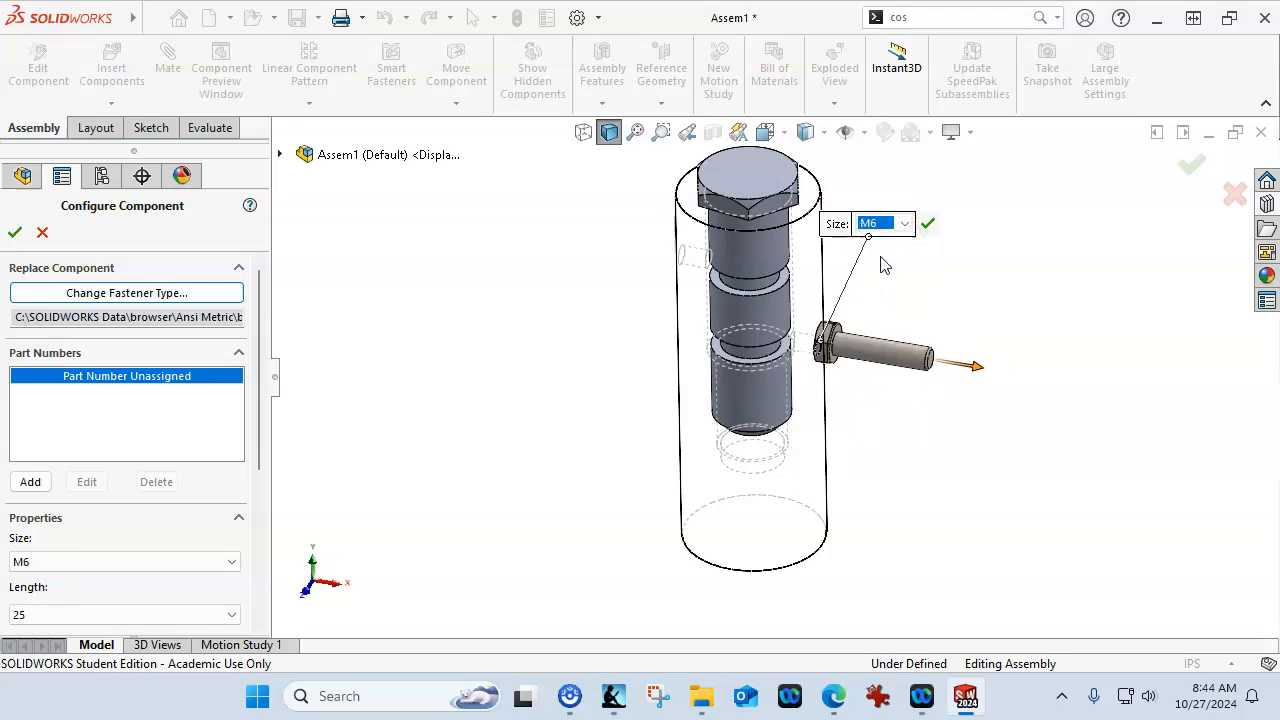
drag(260, 417, 258, 495)
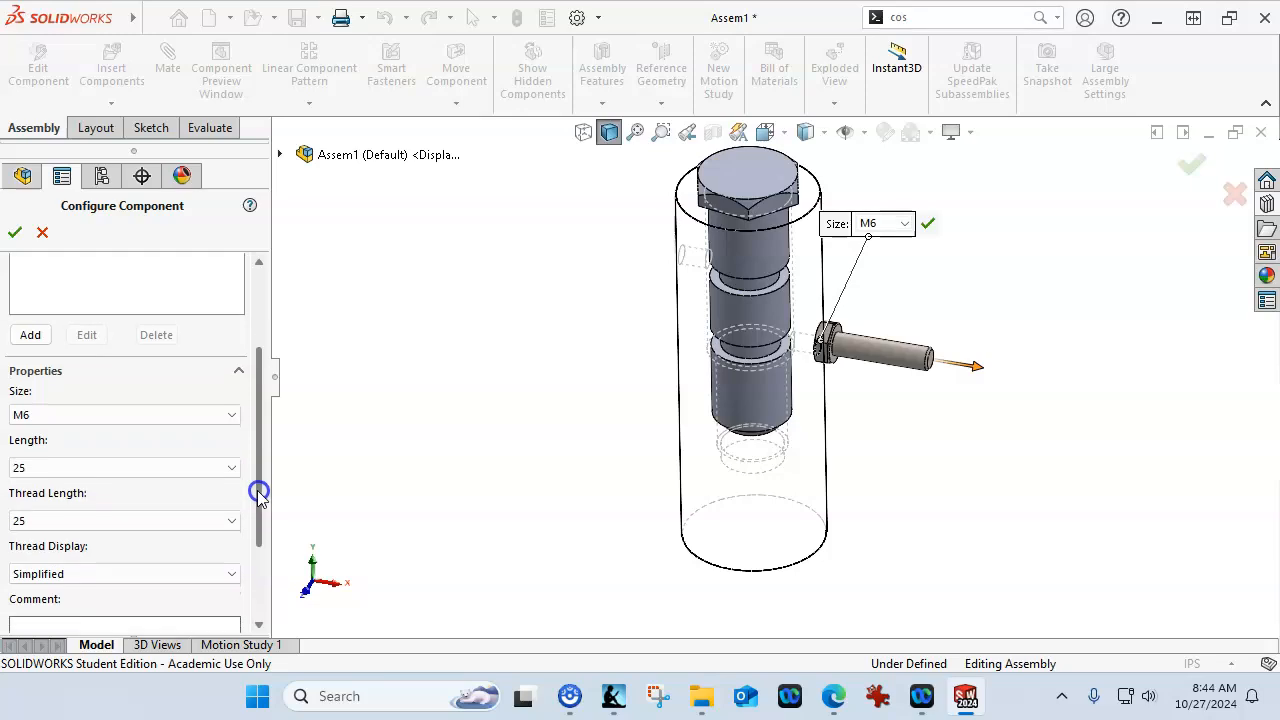
click(71, 467)
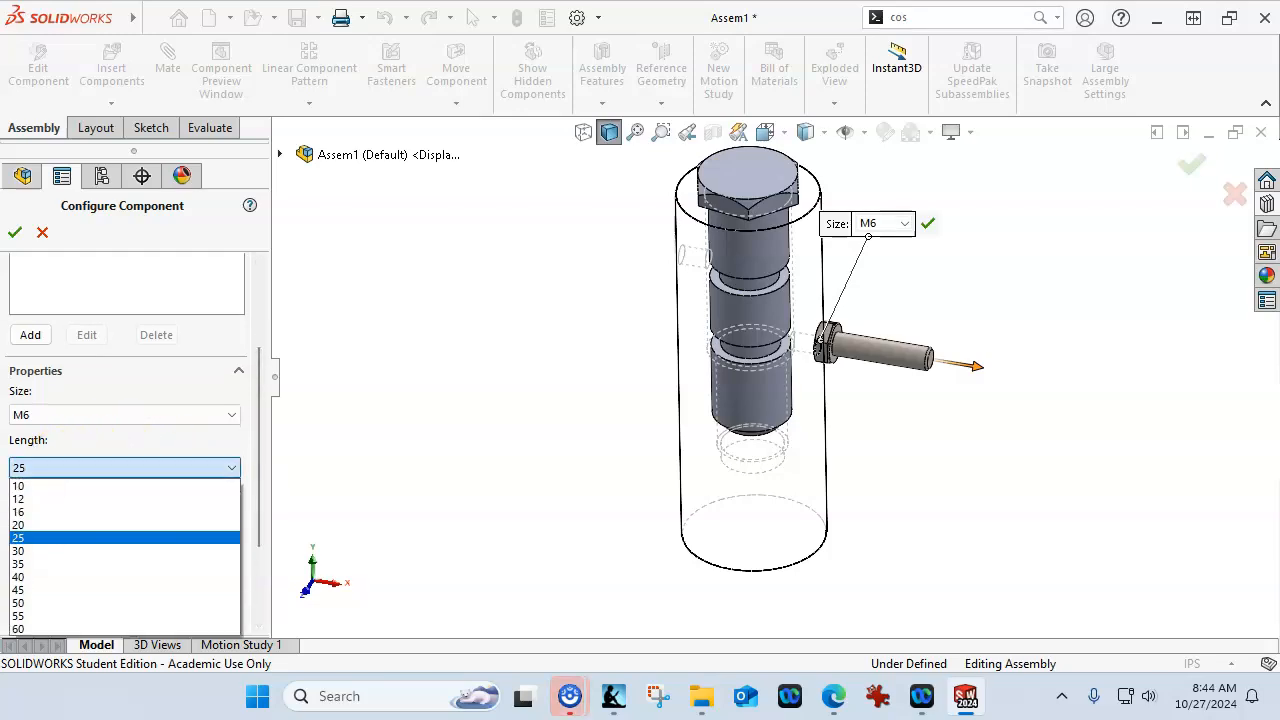
click(64, 487)
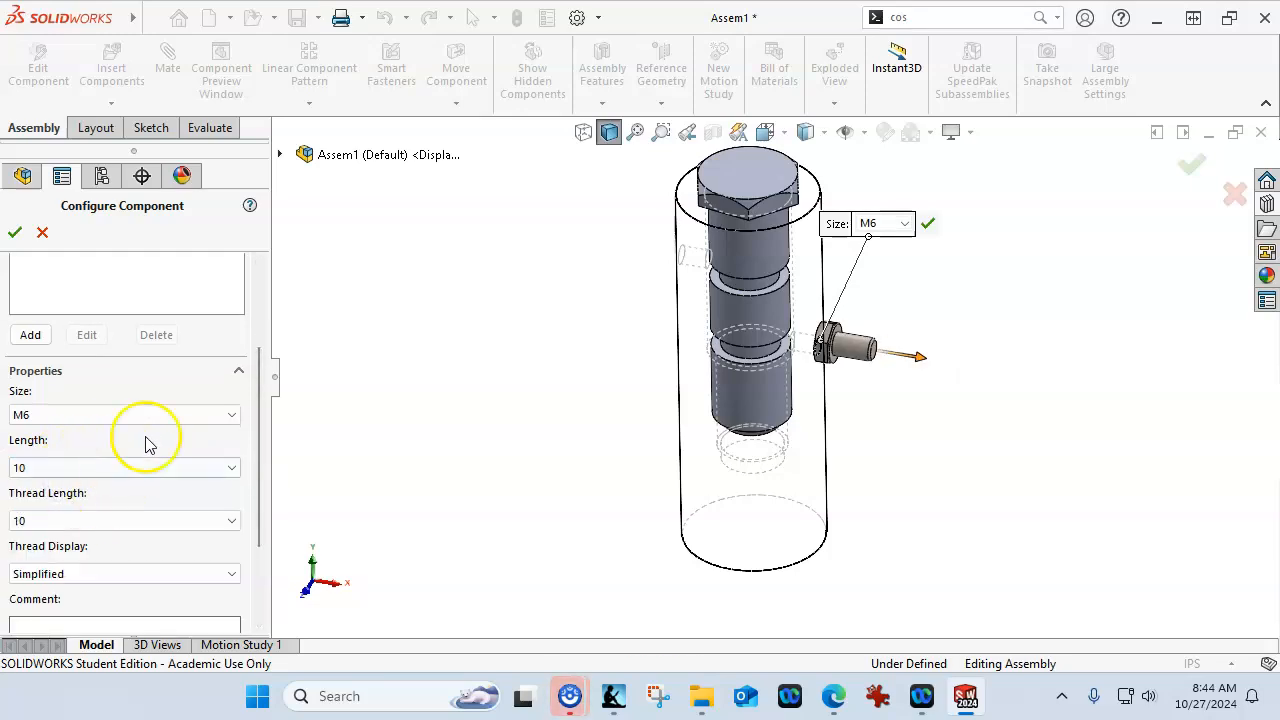
click(929, 227)
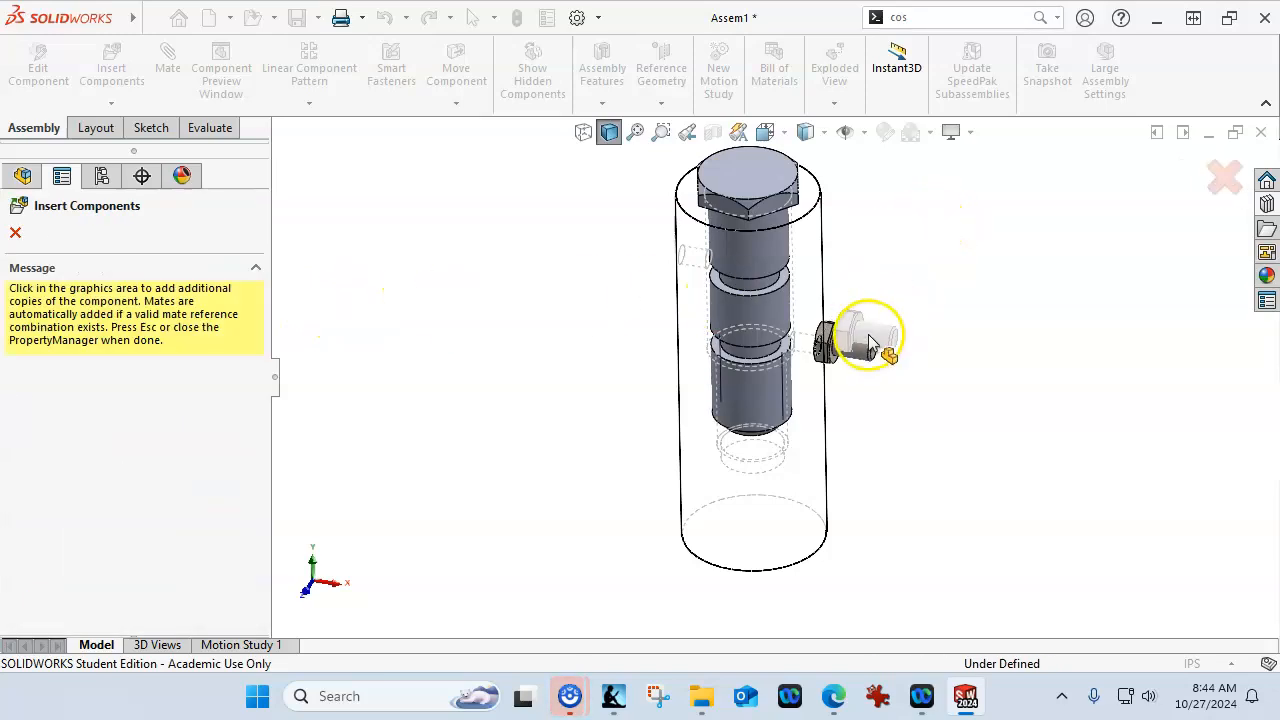
Place a second copy of the M6 hex cap screw in the upper side hole and finish inserting
middle_drag(606, 243, 660, 334)
scroll(722, 300, down, 3)
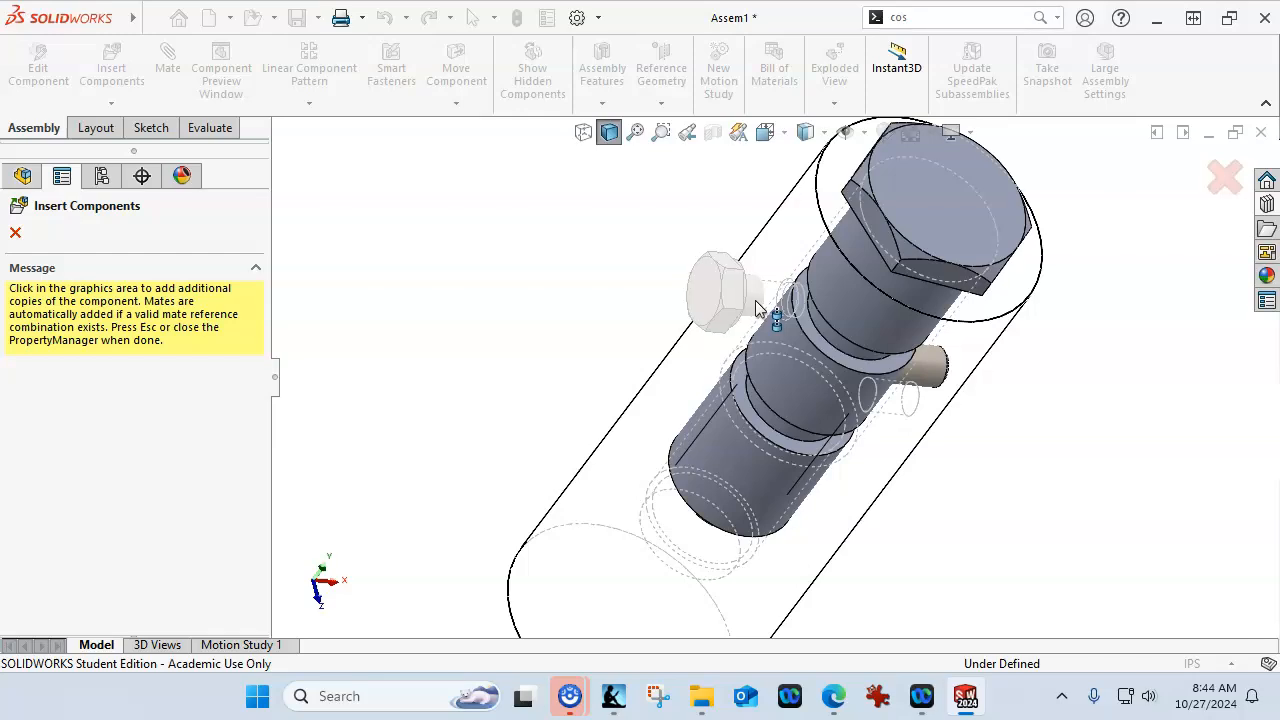
click(755, 300)
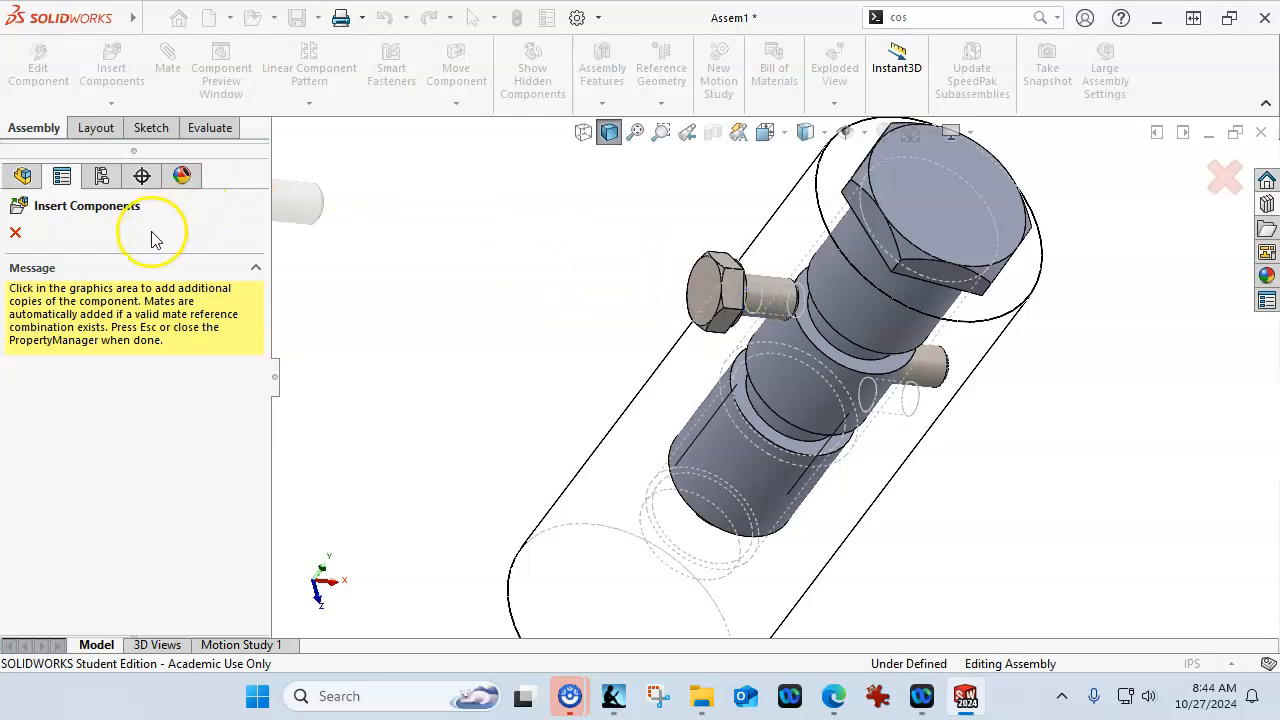
click(557, 311)
Examine both inserted hex cap screws around the body and show the assembly in the Front view
scroll(640, 300, up, 5)
middle_drag(640, 300, 567, 198)
scroll(800, 225, down, 6)
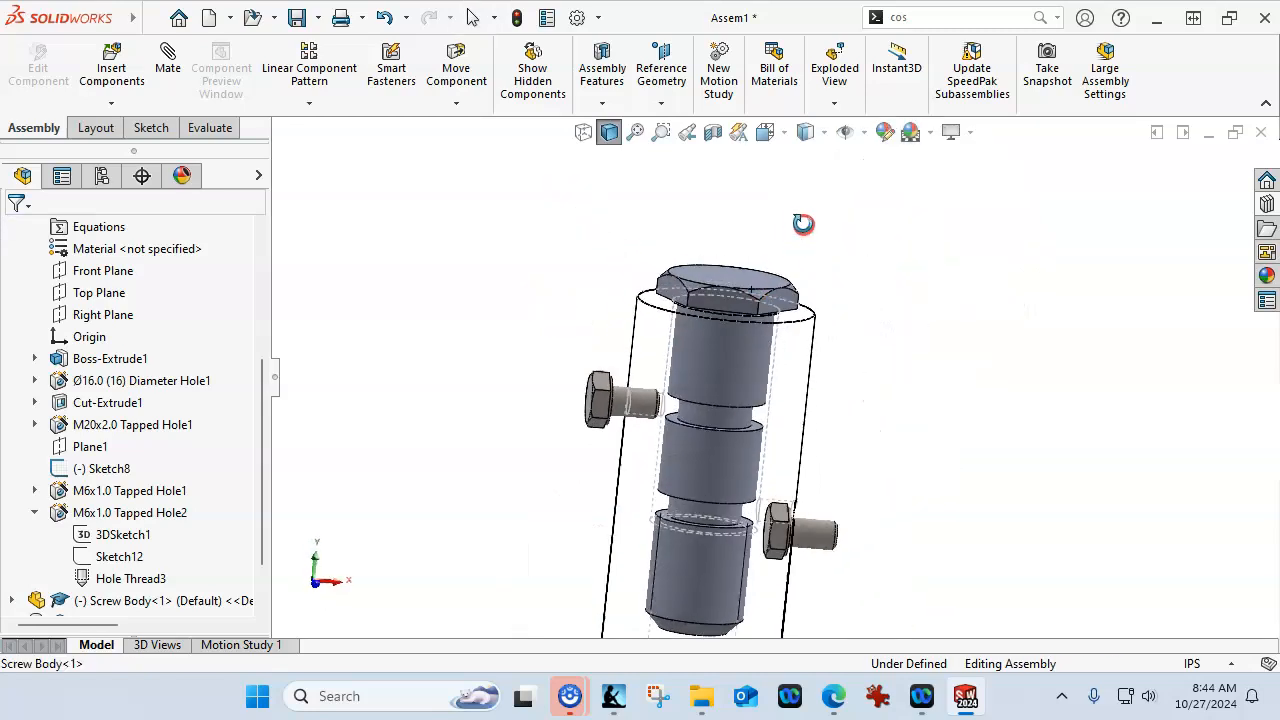
key(ctrl+1)
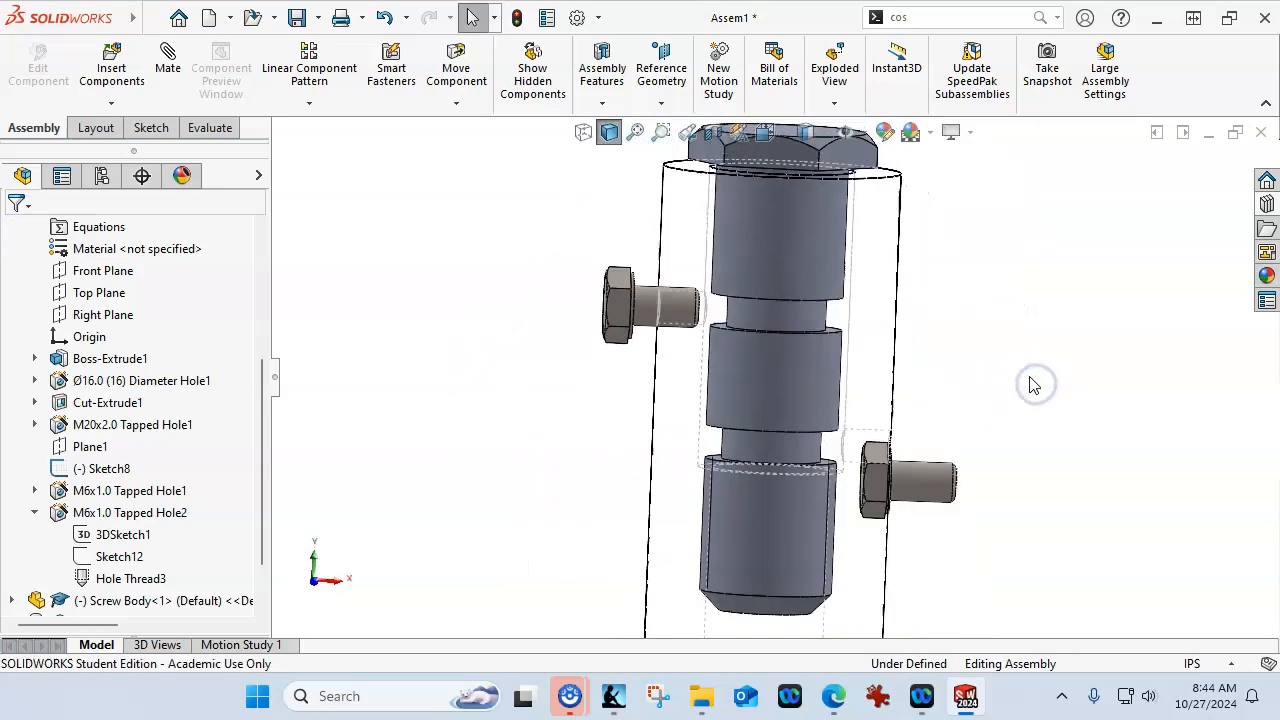
Slide the upper hex cap screw along its tapped hole until its tip sits just outside the Screw Body's upper groove
drag(608, 272, 636, 280)
scroll(769, 266, down, 4)
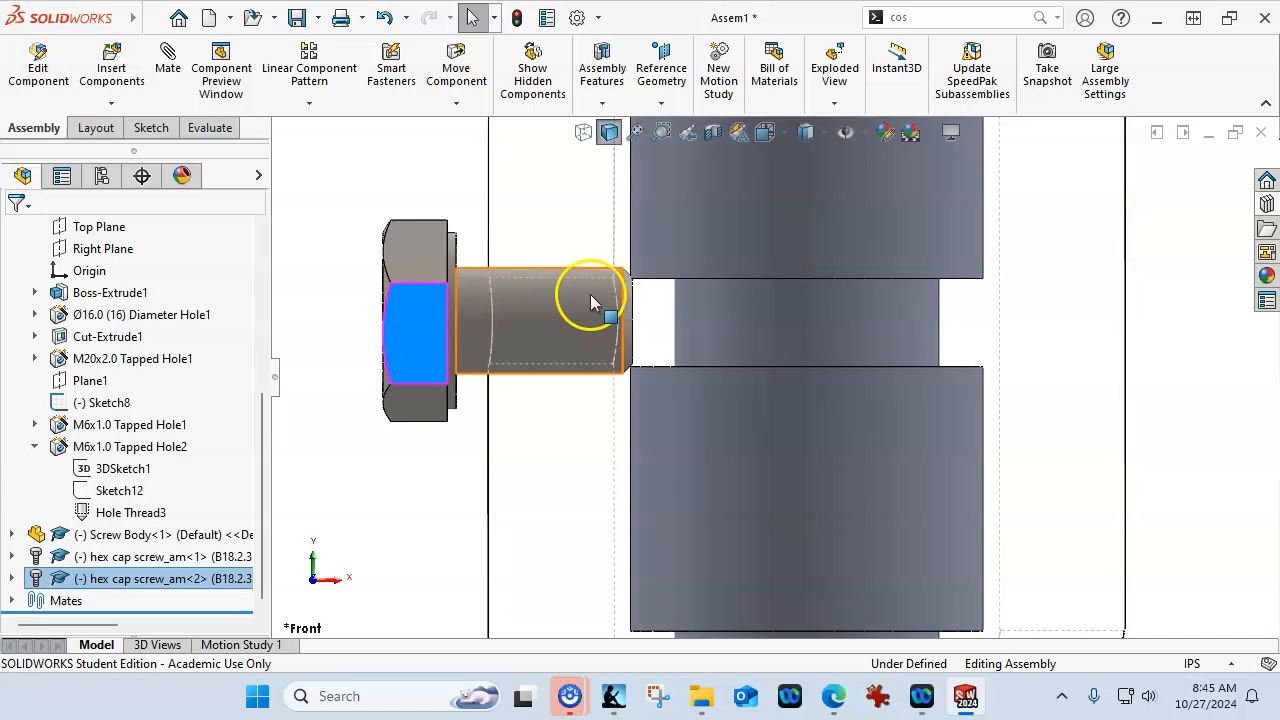
scroll(686, 313, up, 3)
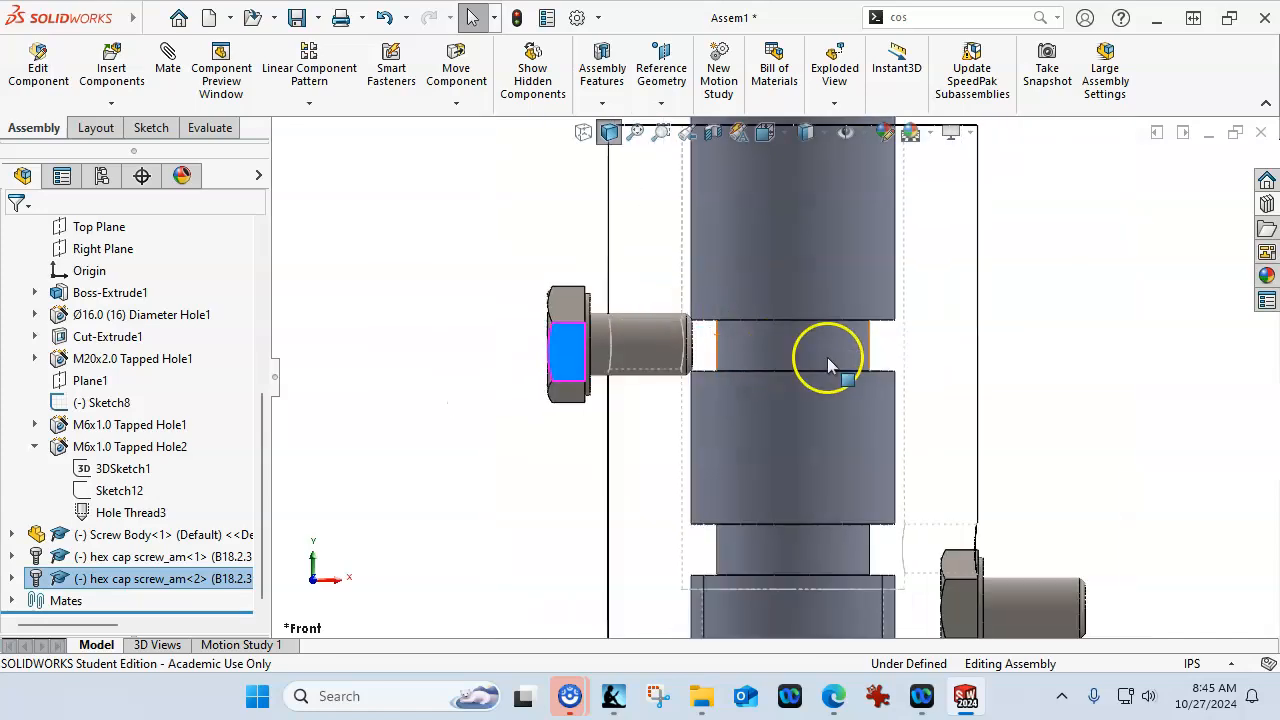
drag(570, 346, 561, 352)
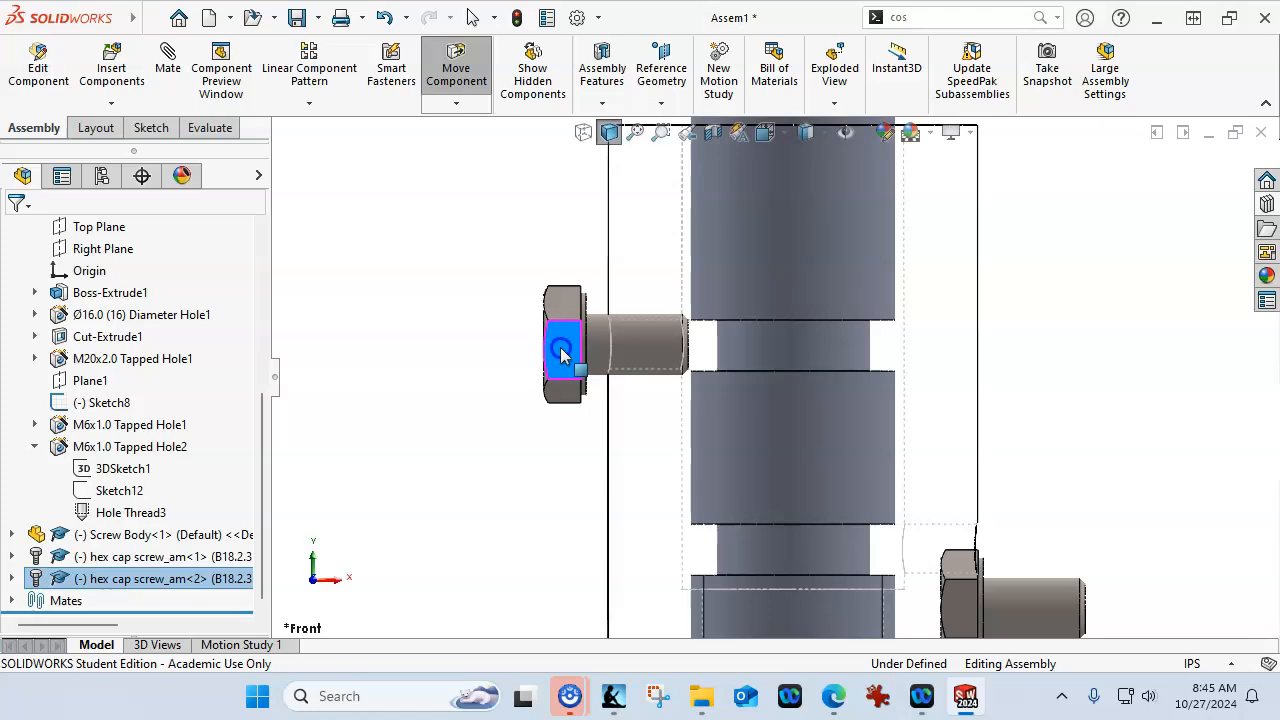
drag(561, 352, 563, 352)
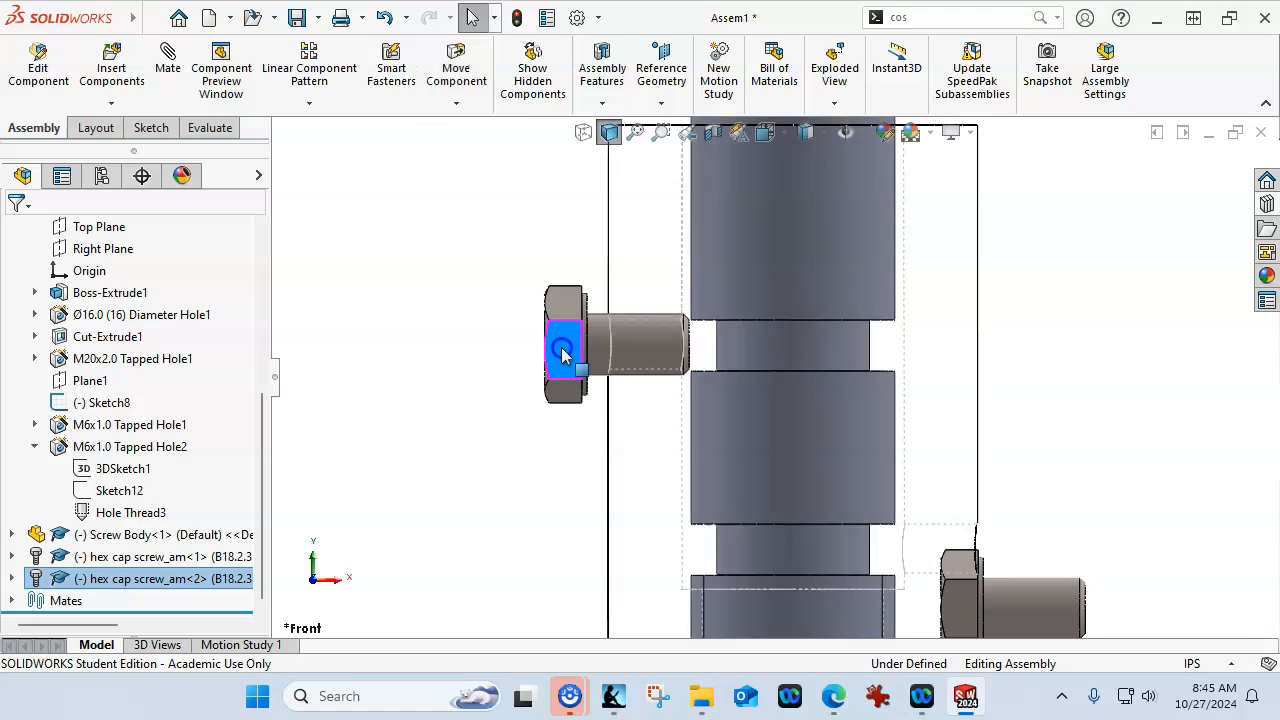
Pull the lower hex cap screw clear of the body, mate its shank concentric with the lower tapped hole and flip the mate alignment
scroll(912, 462, up, 3)
scroll(914, 466, down, 2)
drag(908, 504, 971, 428)
middle_drag(956, 442, 912, 487)
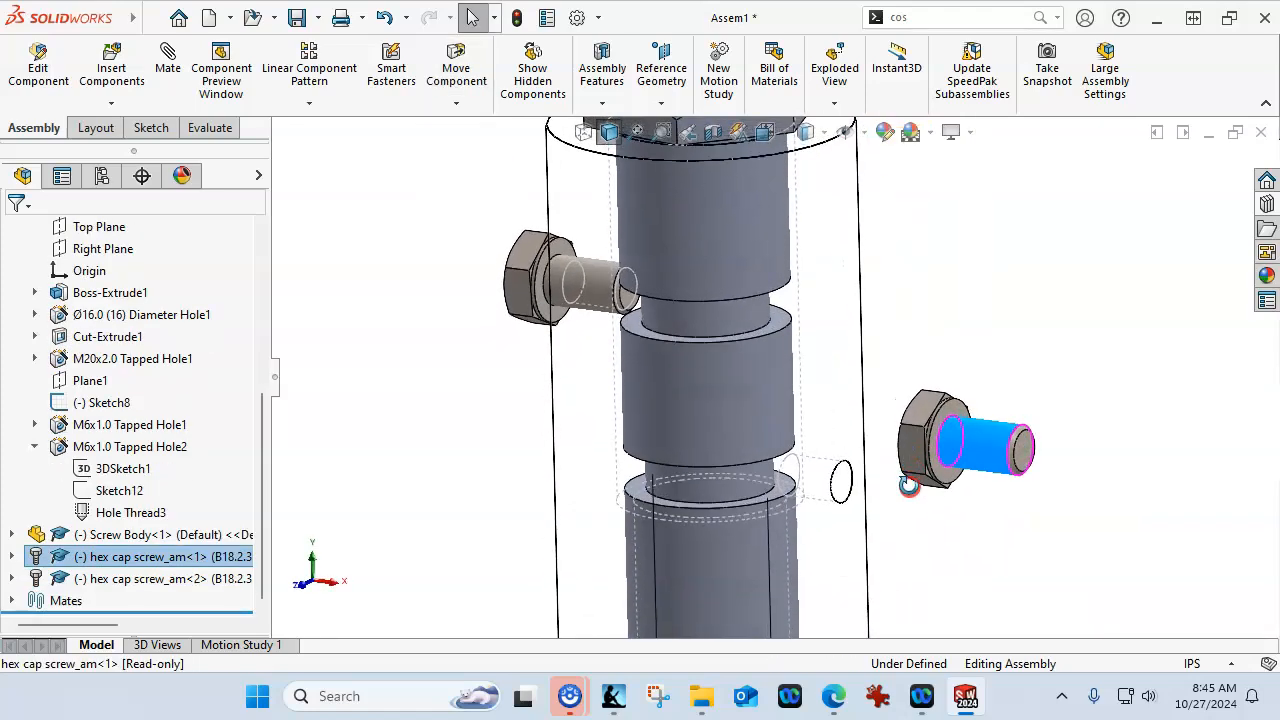
click(845, 487)
ctrl+click(1015, 450)
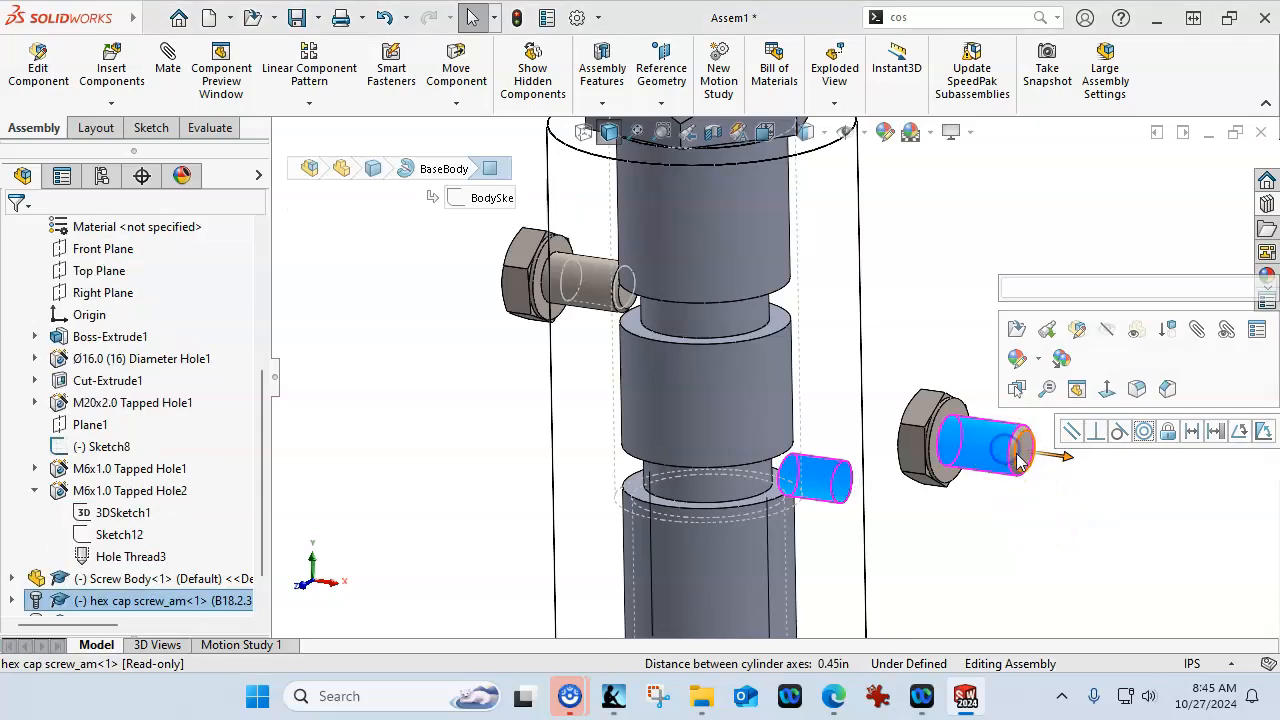
click(1141, 432)
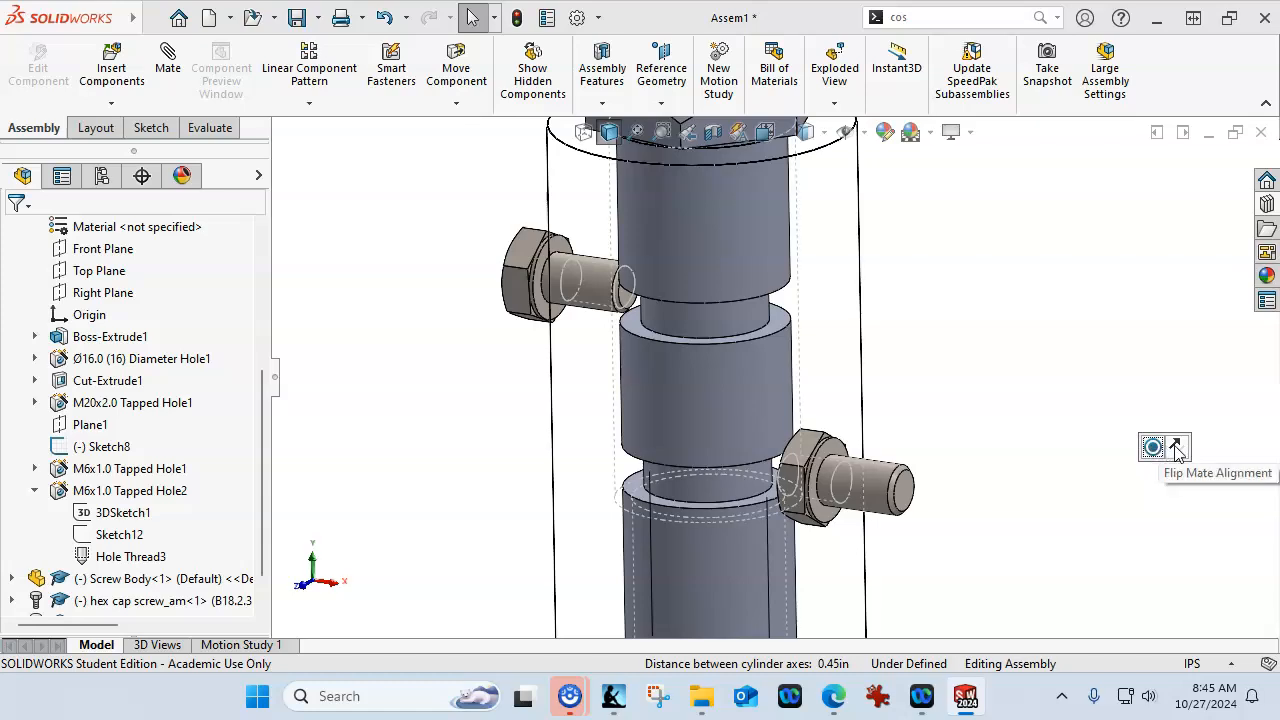
click(1176, 450)
middle_drag(983, 454, 886, 466)
click(920, 490)
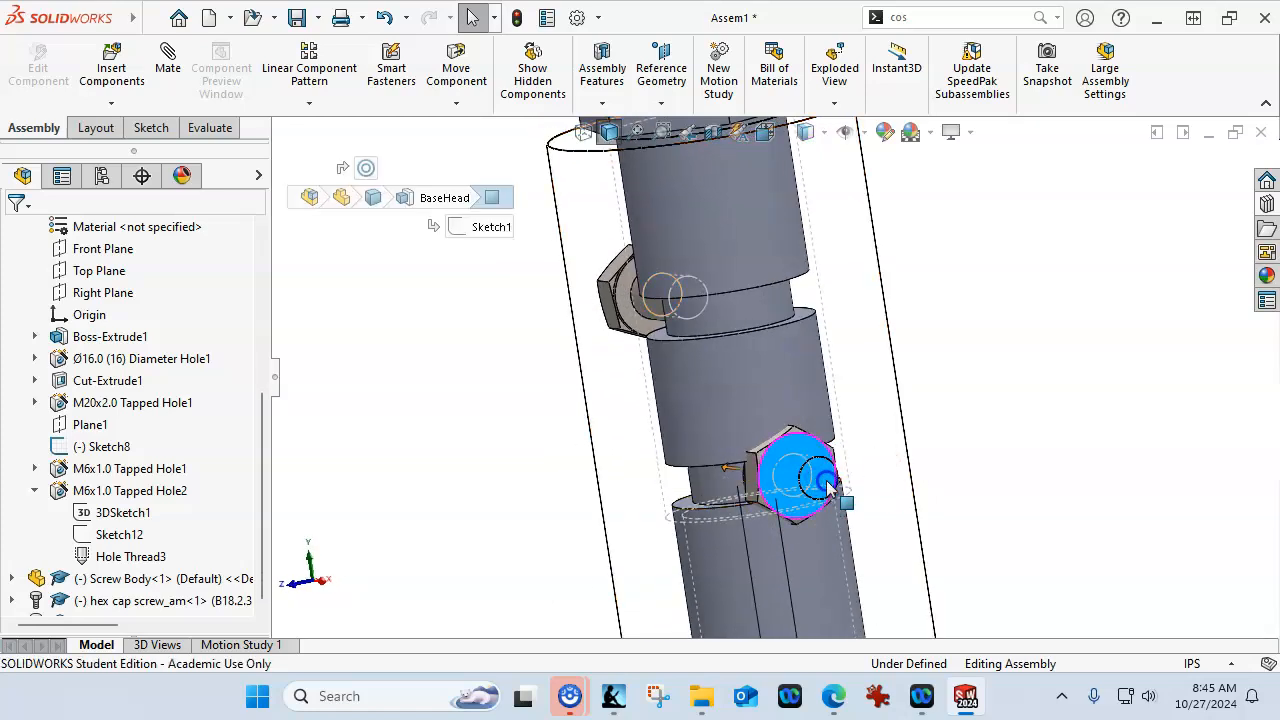
click(1094, 477)
key(ctrl+1)
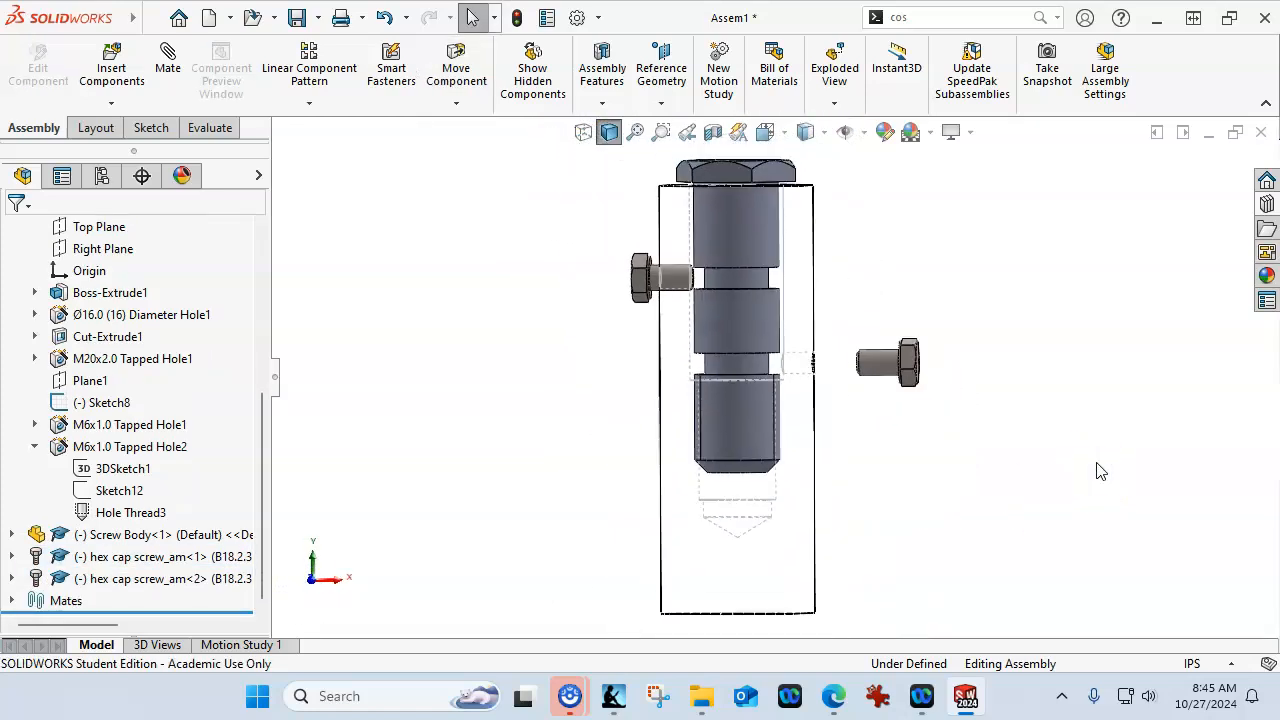
Slide the lower hex cap screw into its tapped hole until its tip is beside the Screw Body's lower groove
scroll(705, 313, down, 3)
scroll(843, 349, down, 3)
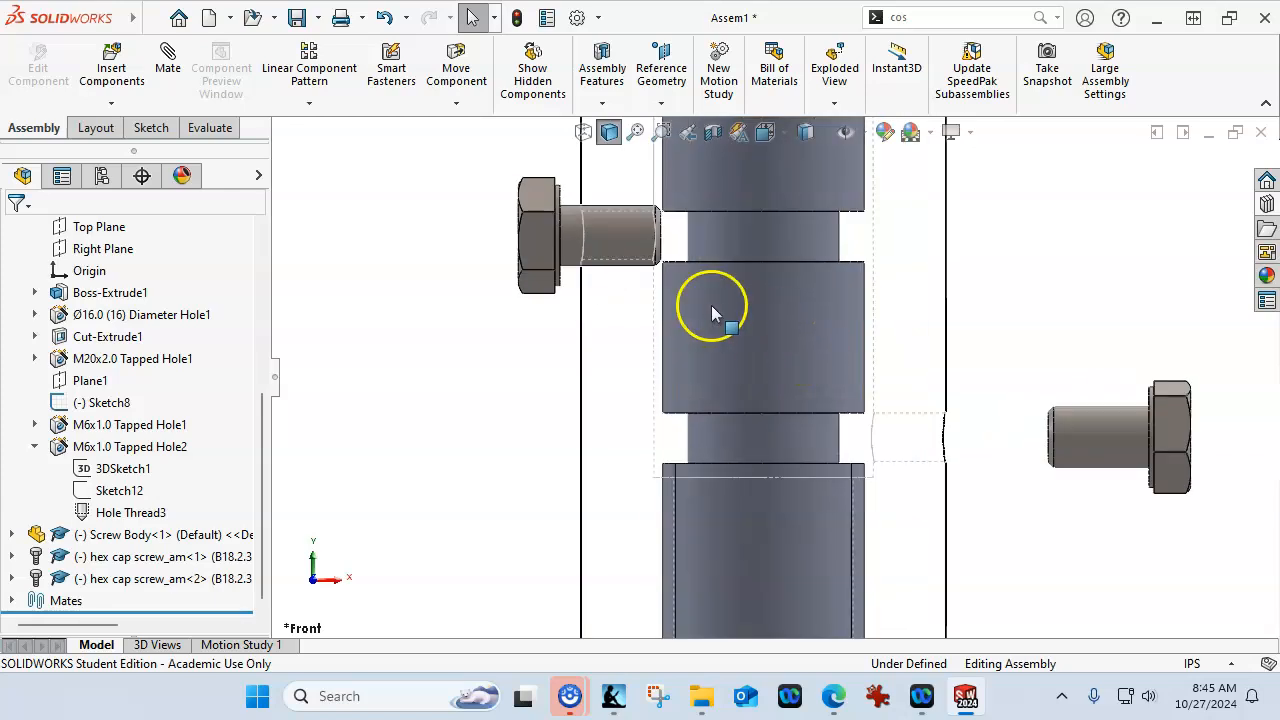
click(556, 228)
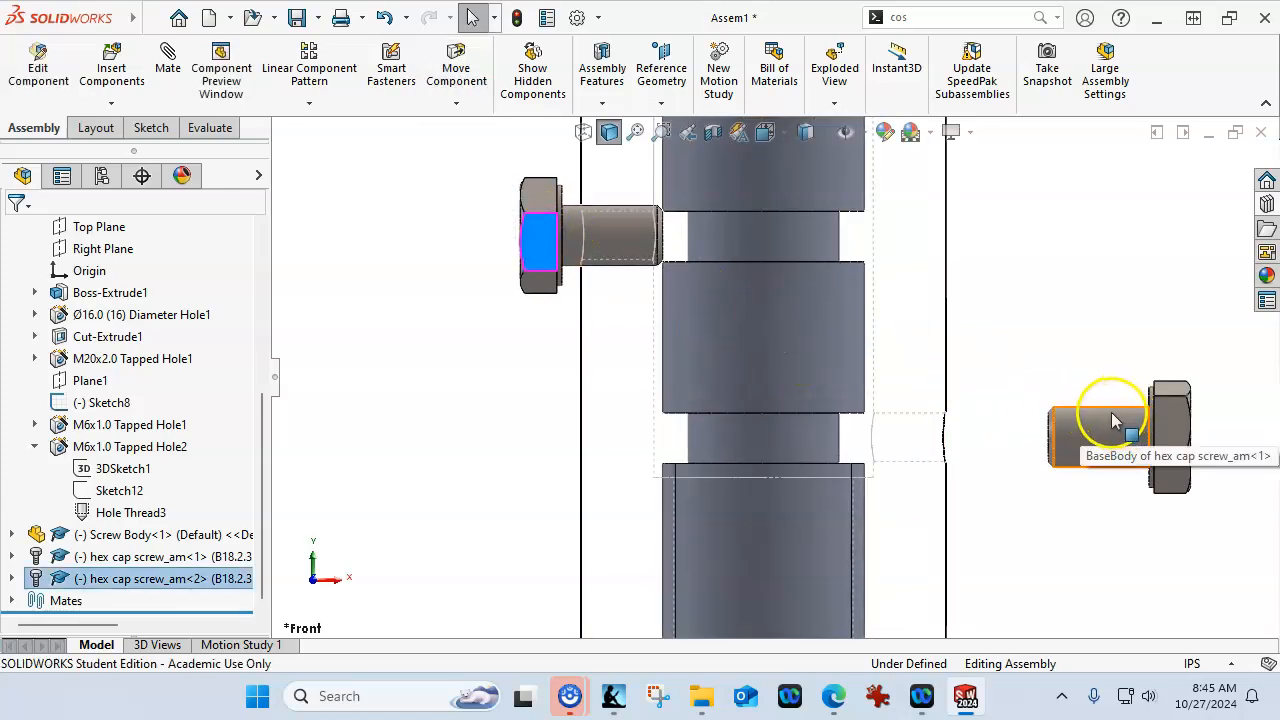
drag(1164, 430, 955, 437)
click(990, 307)
Add a tangent mate between the upper screw's end face and the Screw Body's cylindrical surface above the upper groove
middle_drag(1037, 317, 1054, 376)
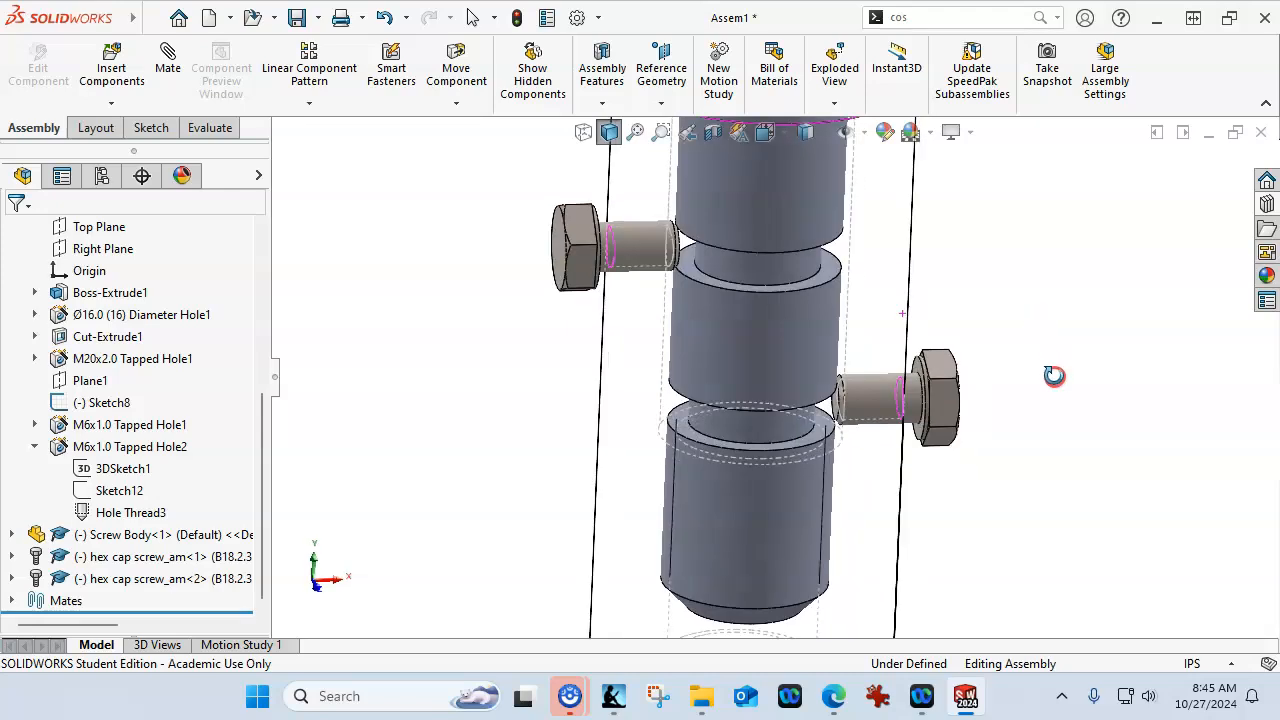
scroll(1054, 376, up, 1)
click(738, 232)
middle_drag(957, 275, 914, 229)
scroll(766, 280, down, 6)
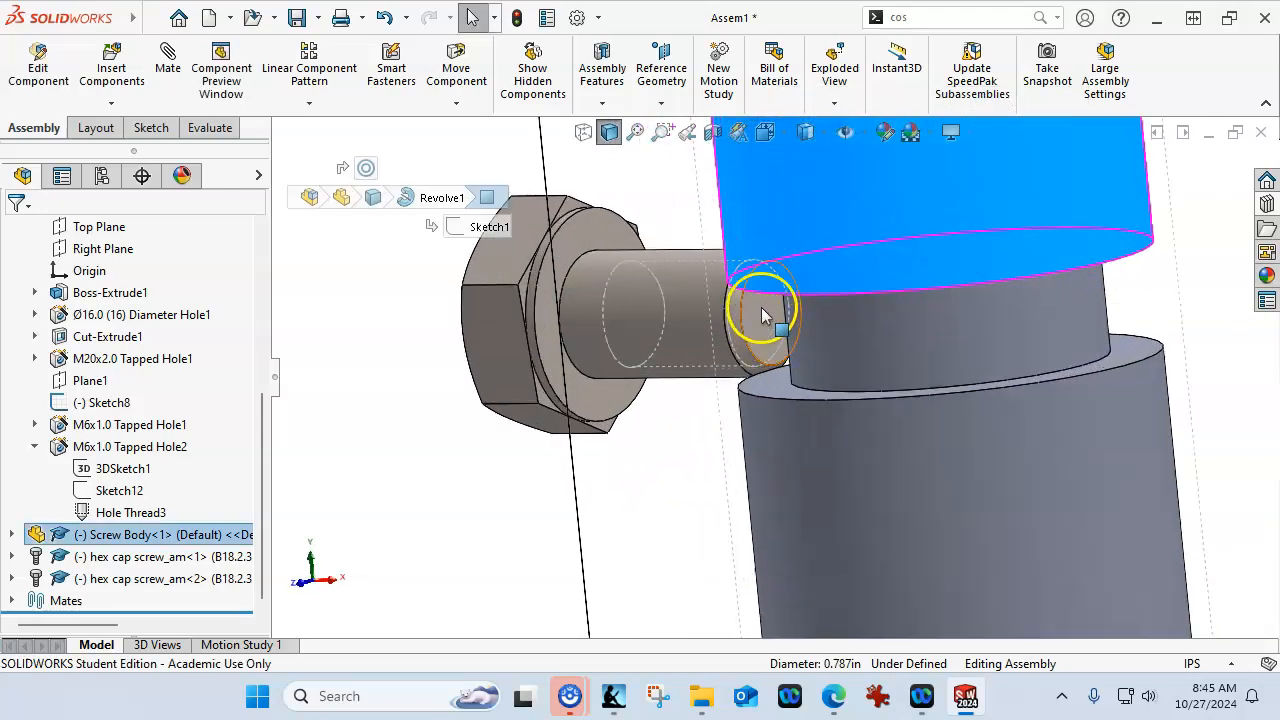
ctrl+click(763, 316)
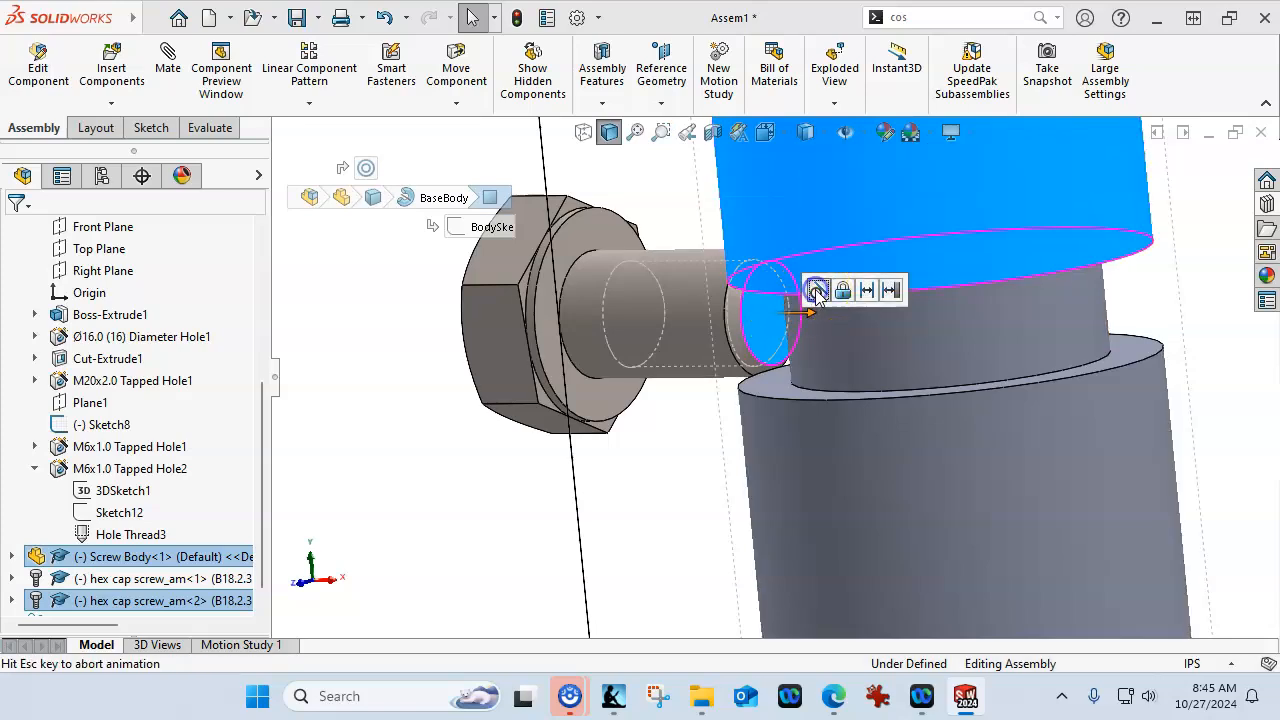
click(817, 290)
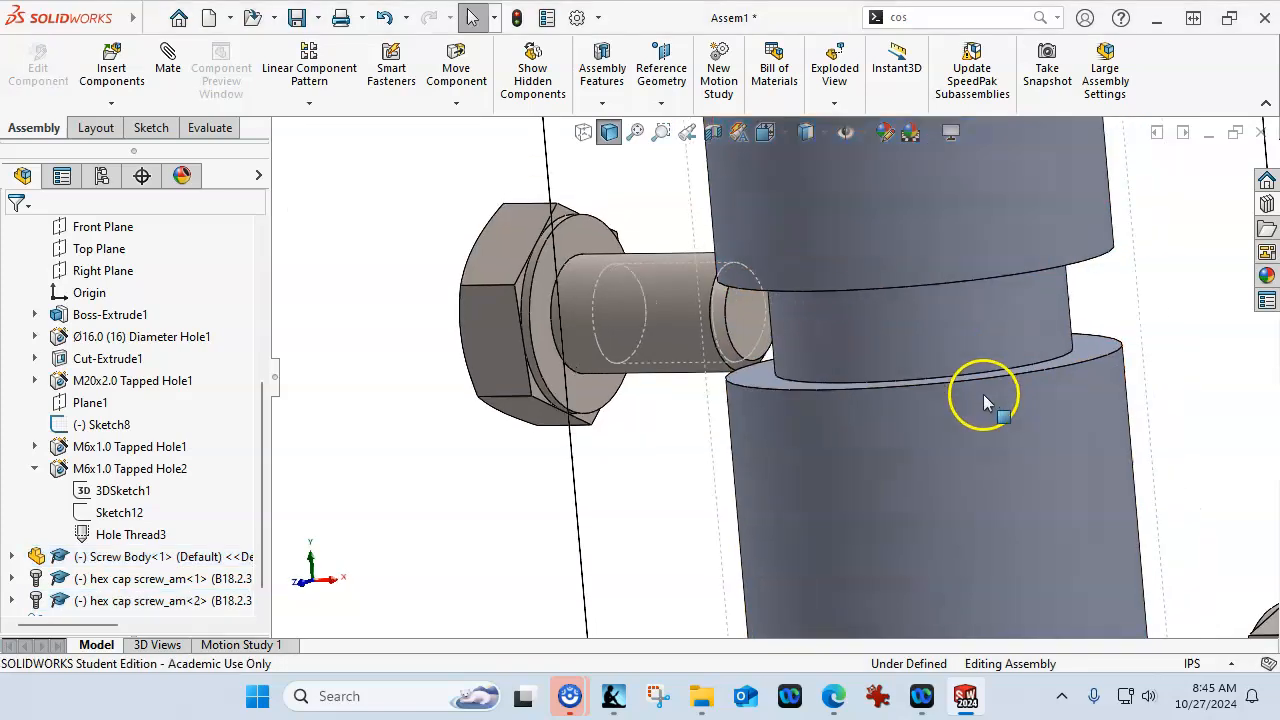
key(ctrl+1)
scroll(777, 289, down, 3)
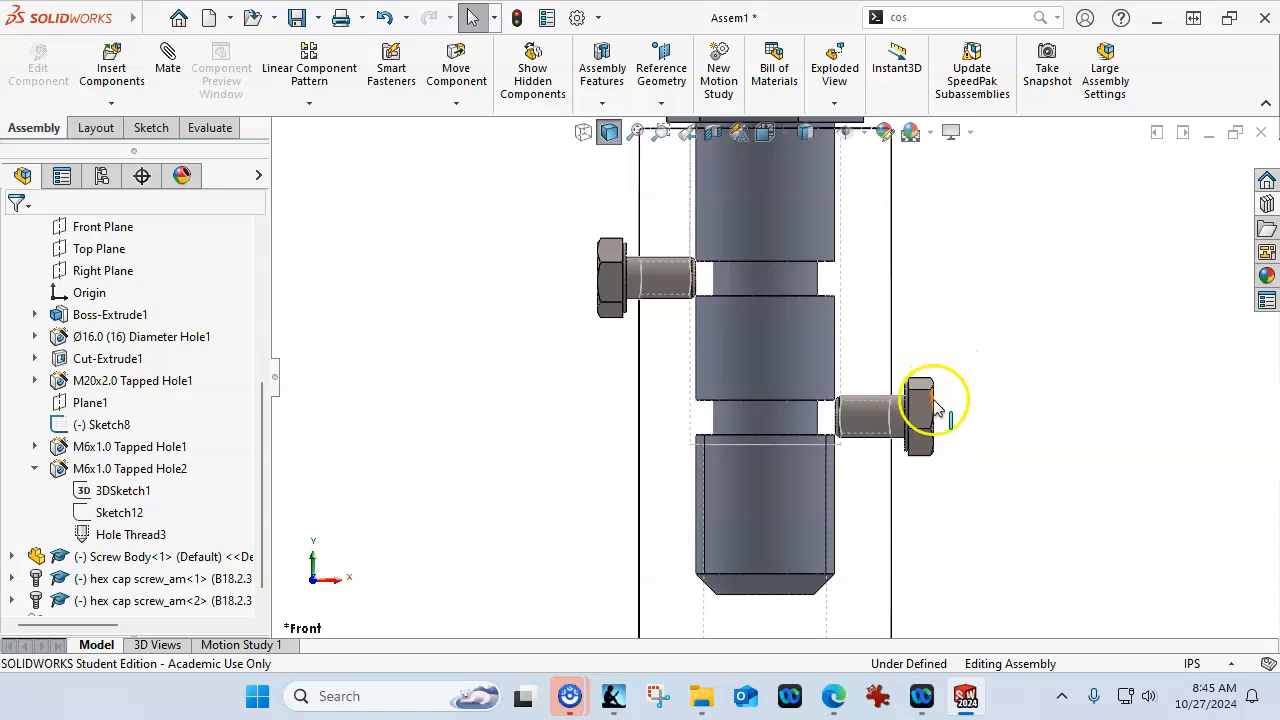
scroll(954, 322, up, 3)
middle_drag(954, 322, 926, 366)
scroll(228, 383, up, 4)
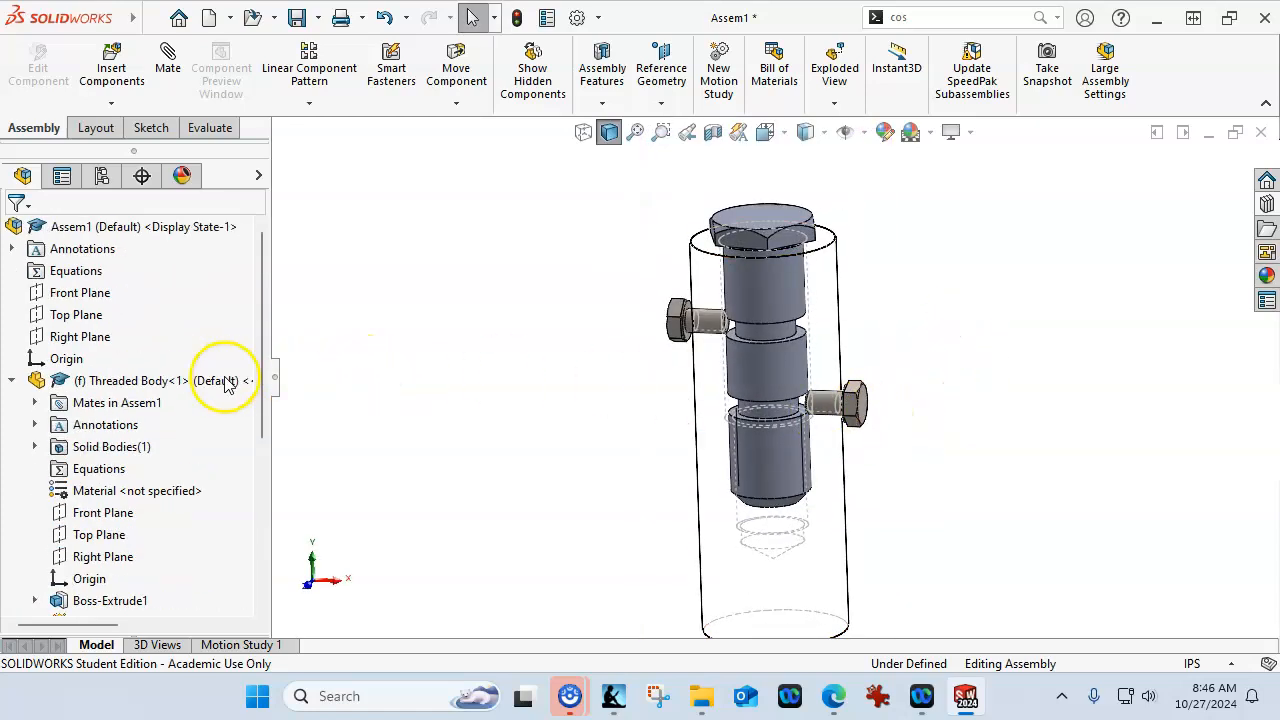
Start a mate between the assembly's Right Plane and the end face of the lower hex cap screw
click(90, 337)
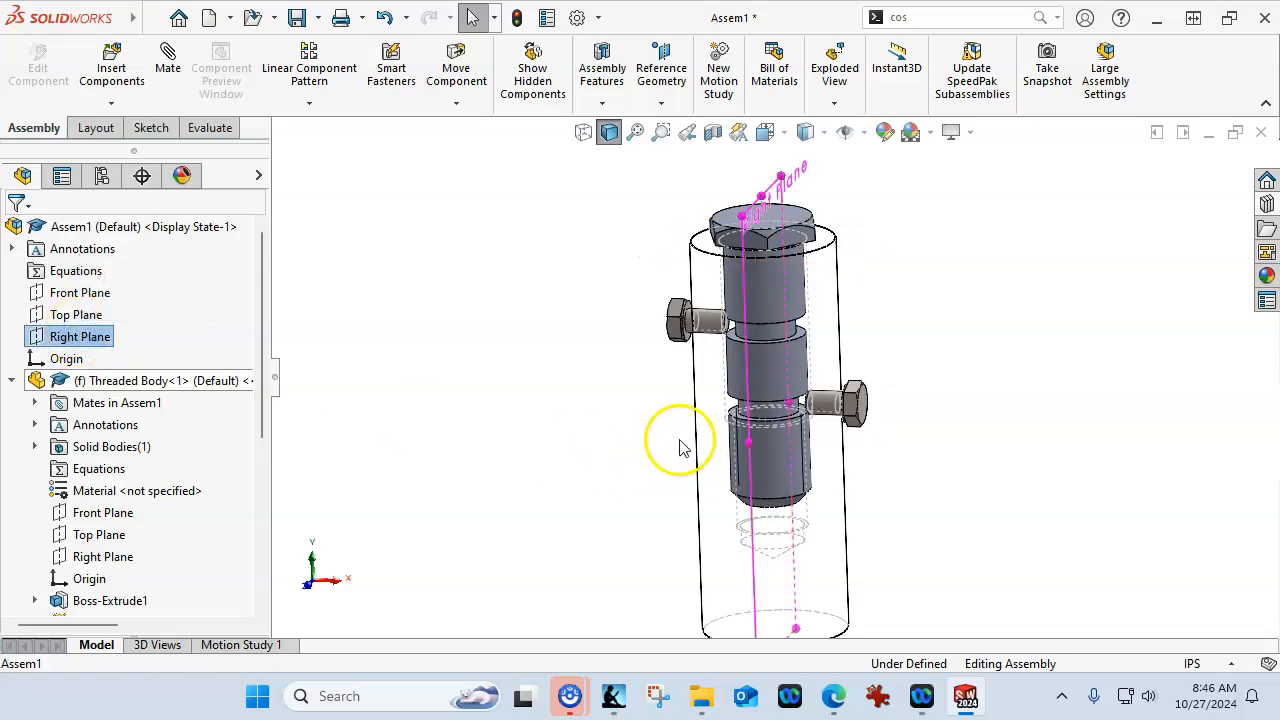
scroll(680, 447, down, 3)
click(995, 366)
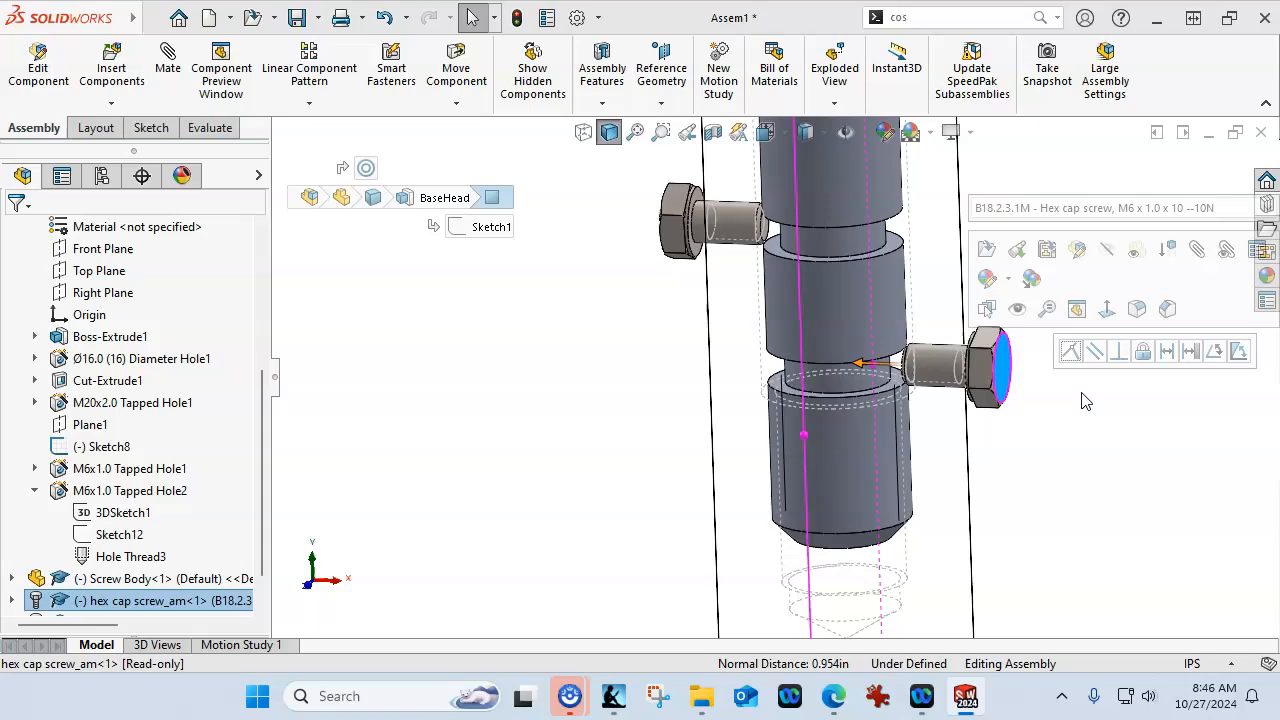
click(1001, 374)
middle_drag(1063, 469, 1143, 400)
scroll(1143, 400, down, 3)
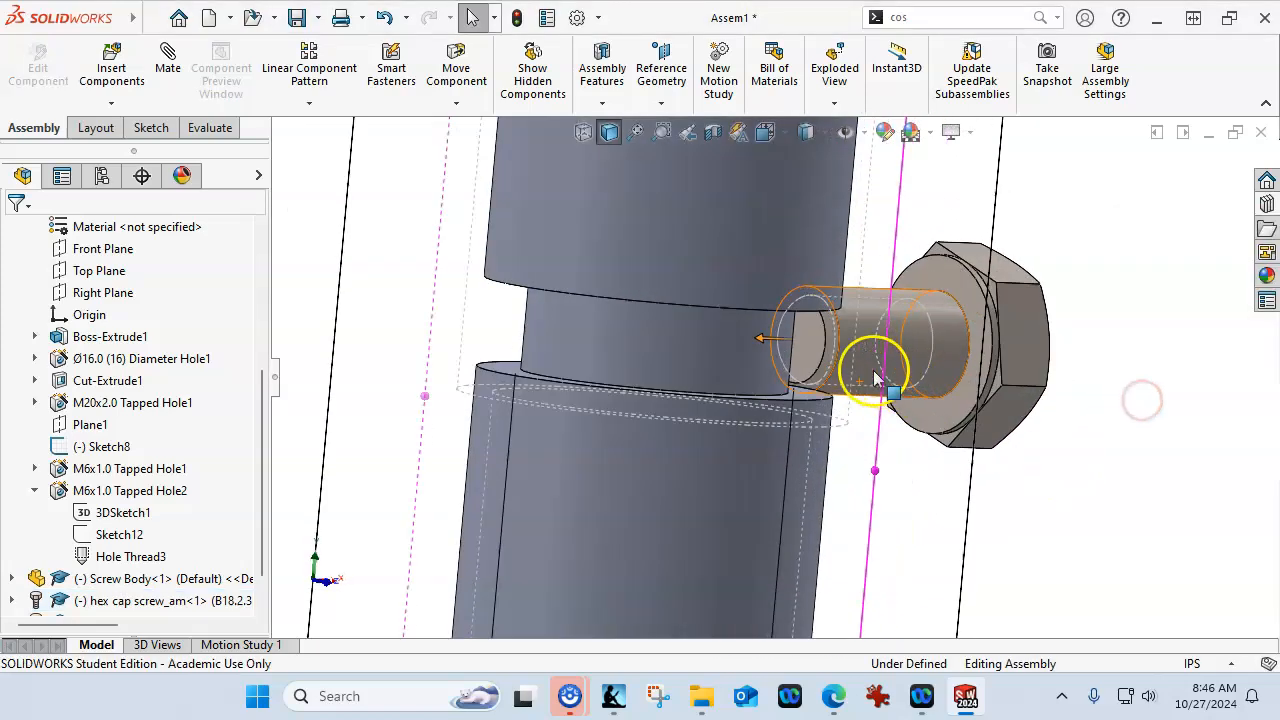
click(812, 346)
scroll(929, 338, up, 4)
middle_drag(1120, 320, 917, 361)
ctrl+click(634, 262)
click(165, 55)
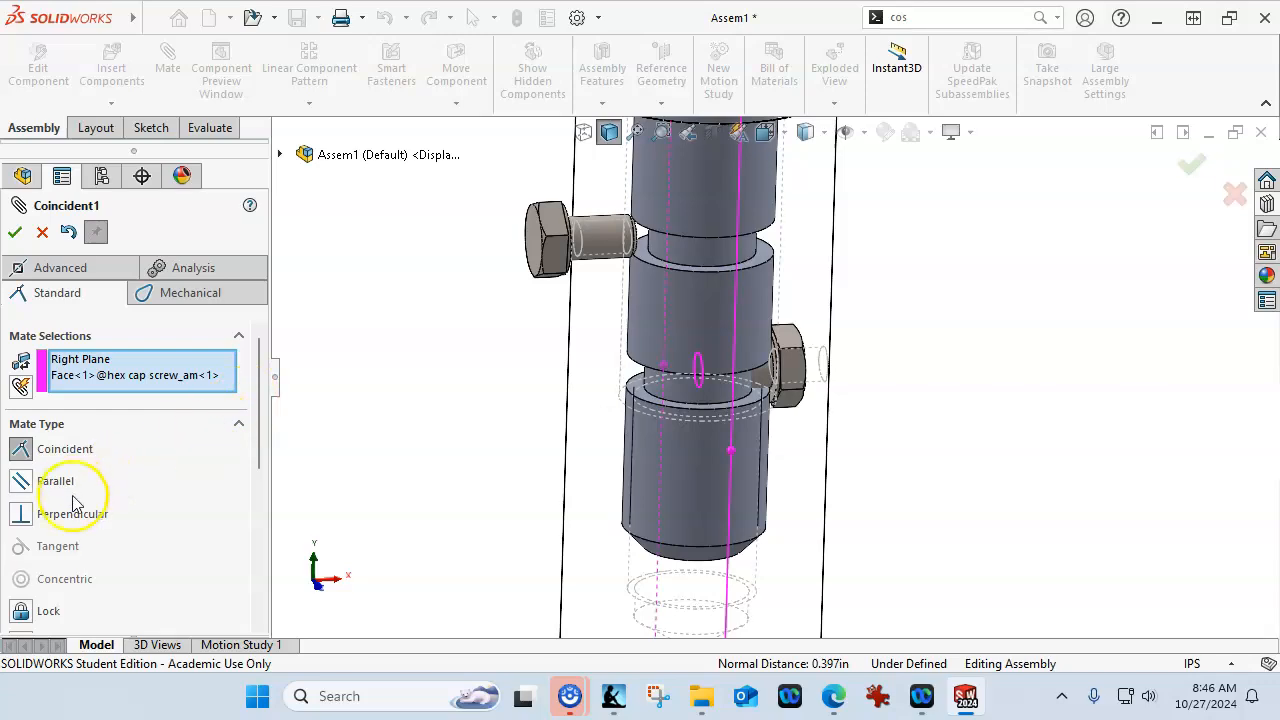
Make it a distance mate of 11 mm between the Right Plane and the screw's end face, and finish mating
drag(259, 430, 244, 520)
click(20, 428)
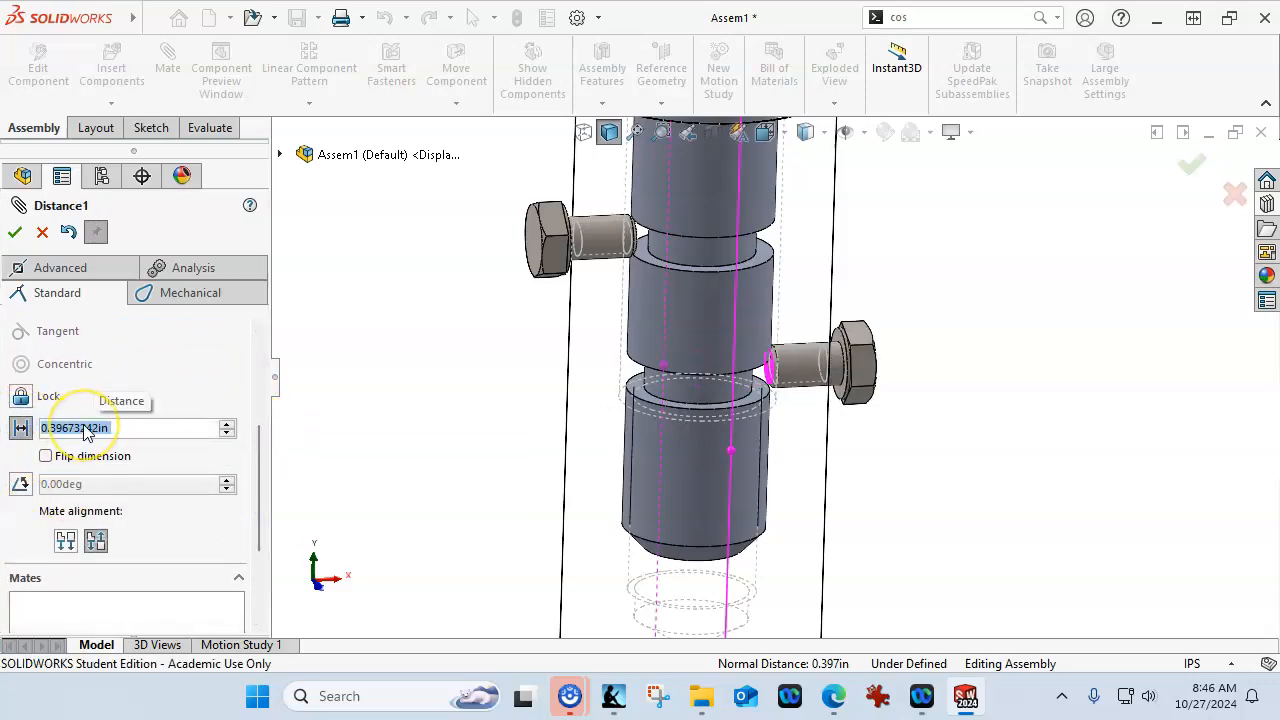
text(10)
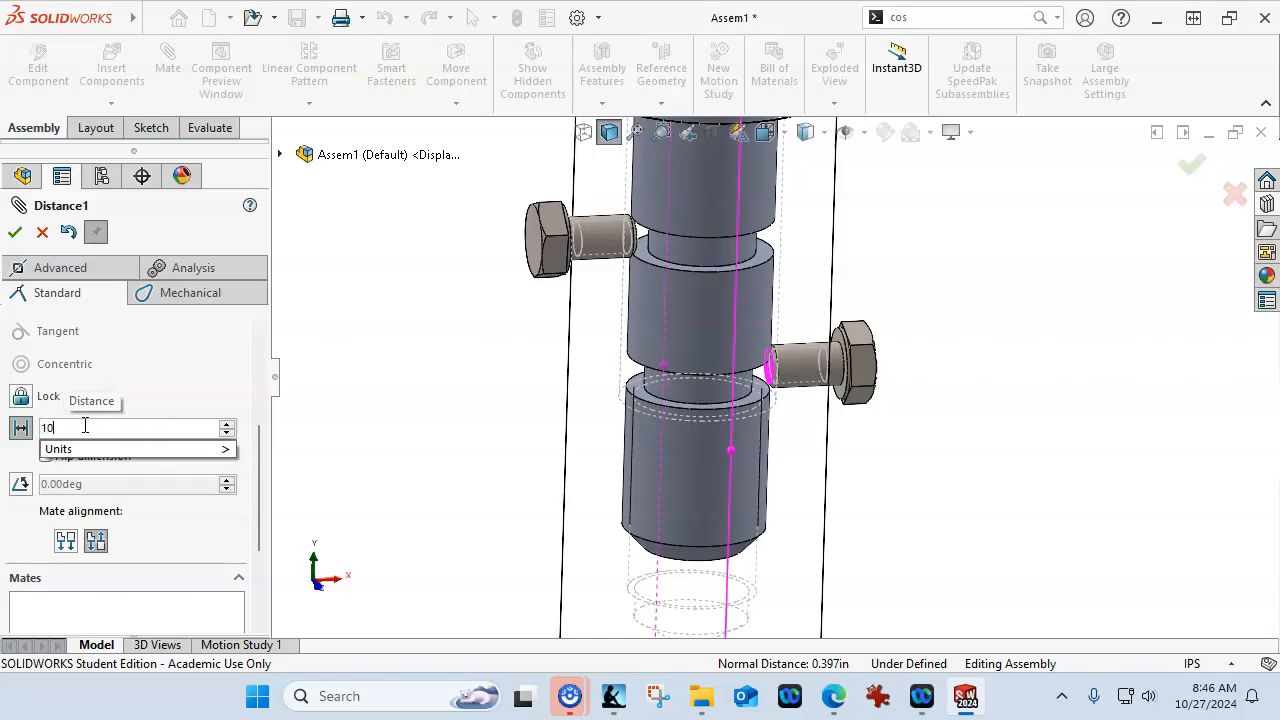
text(mm)
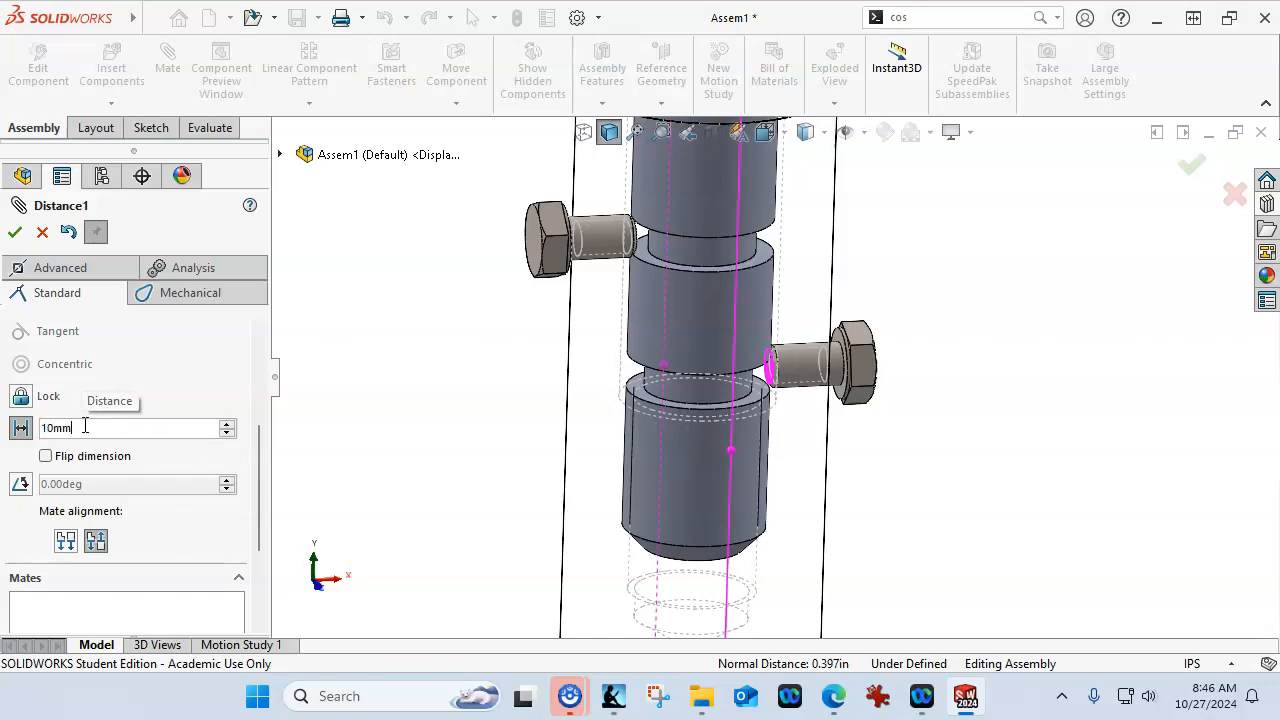
key(Left)
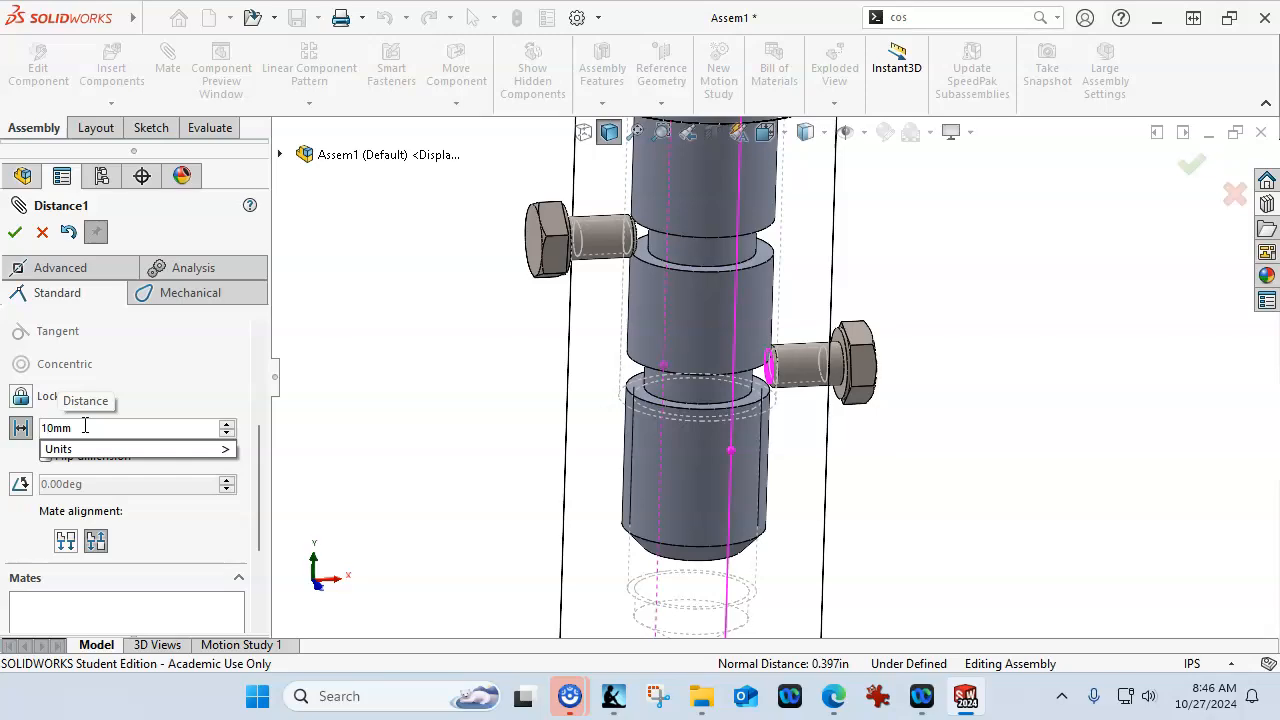
click(107, 290)
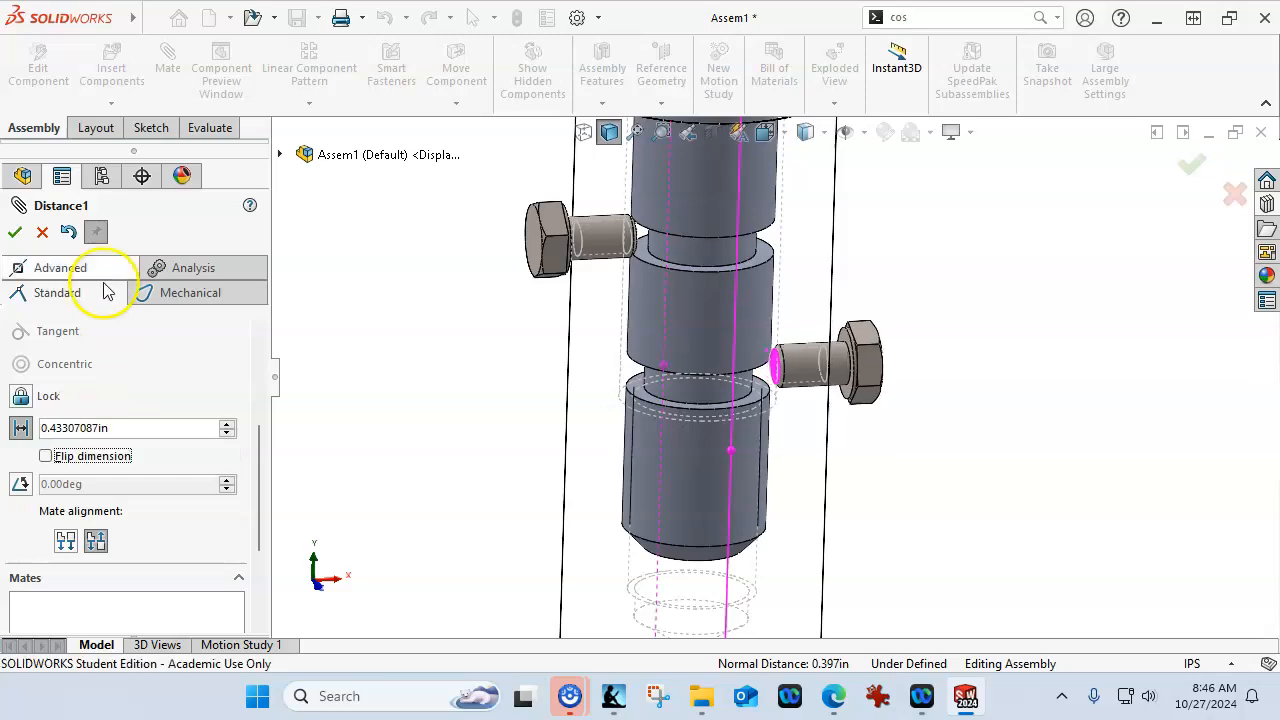
click(14, 231)
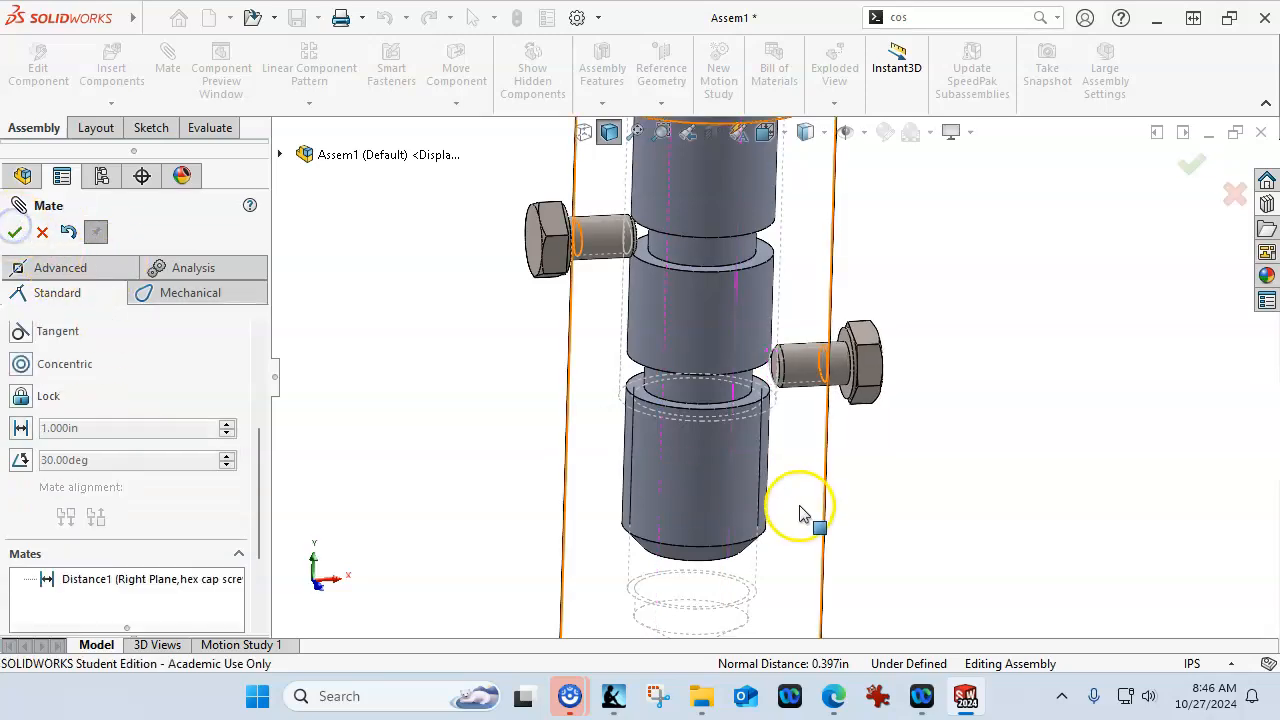
click(14, 231)
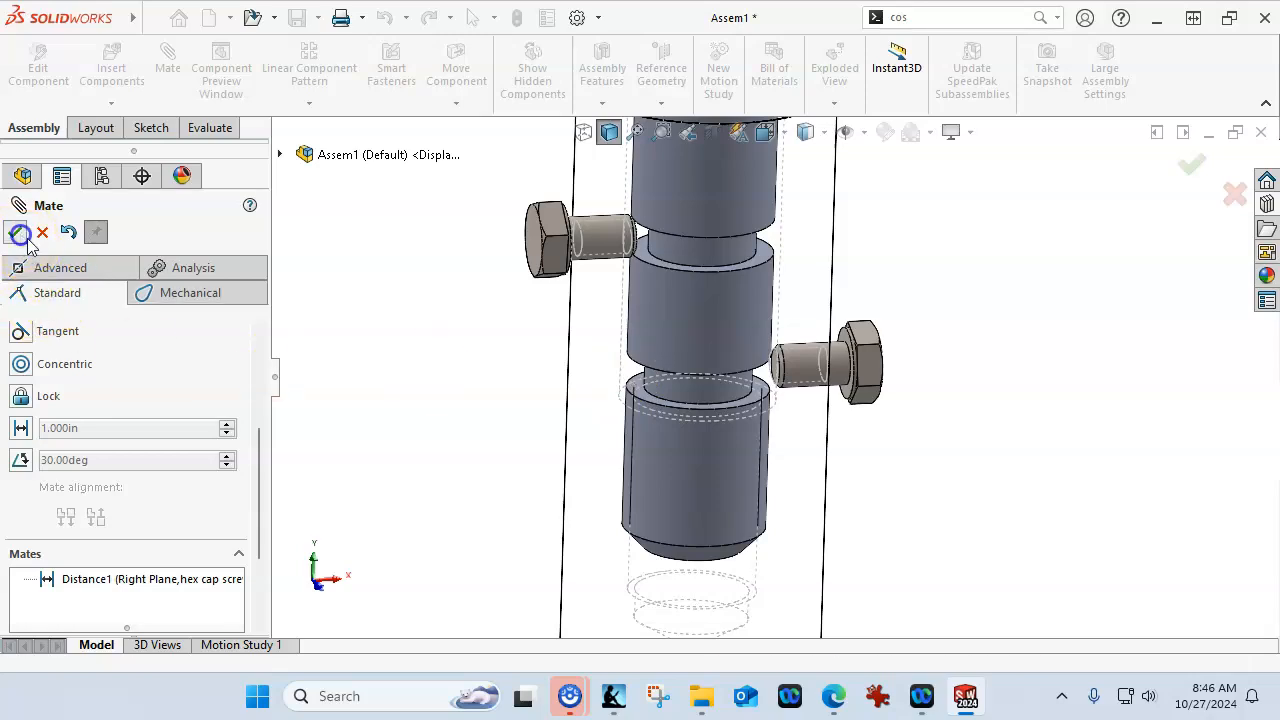
Examine the lower screw's position beside the Screw Body's lower groove in the Front view
key(ctrl+1)
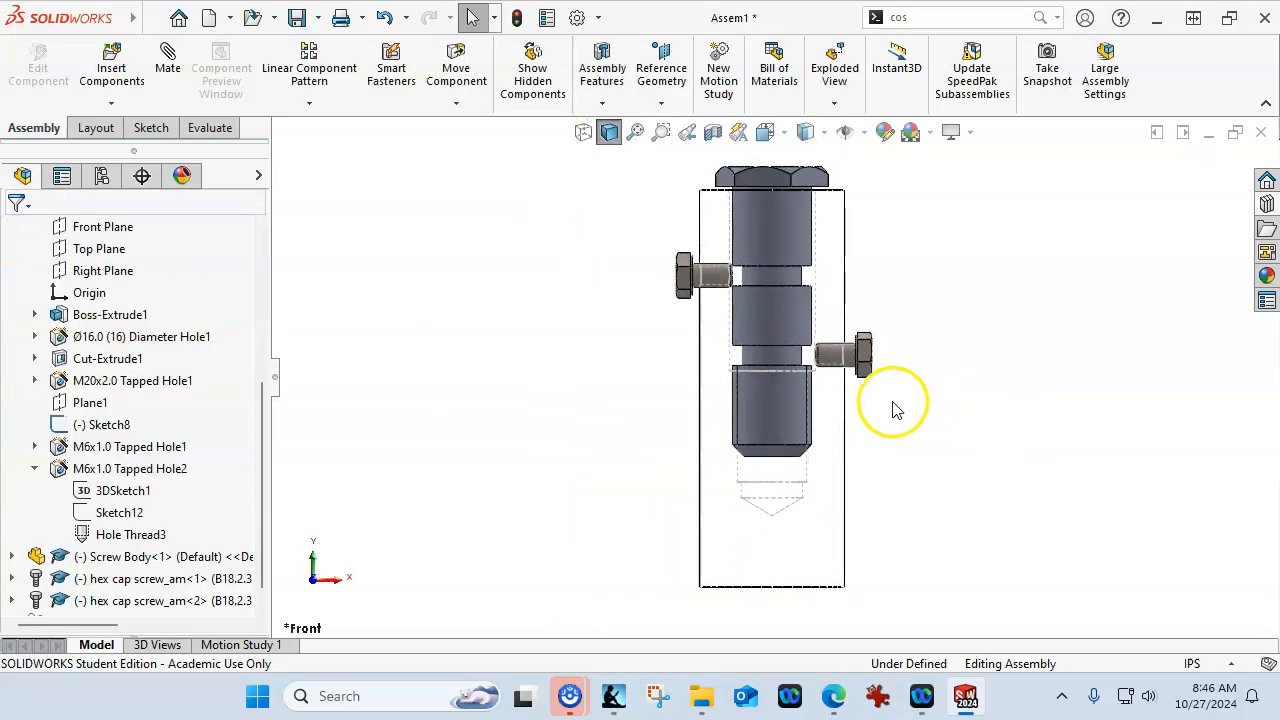
scroll(814, 402, down, 3)
scroll(795, 330, down, 2)
scroll(790, 310, down, 1)
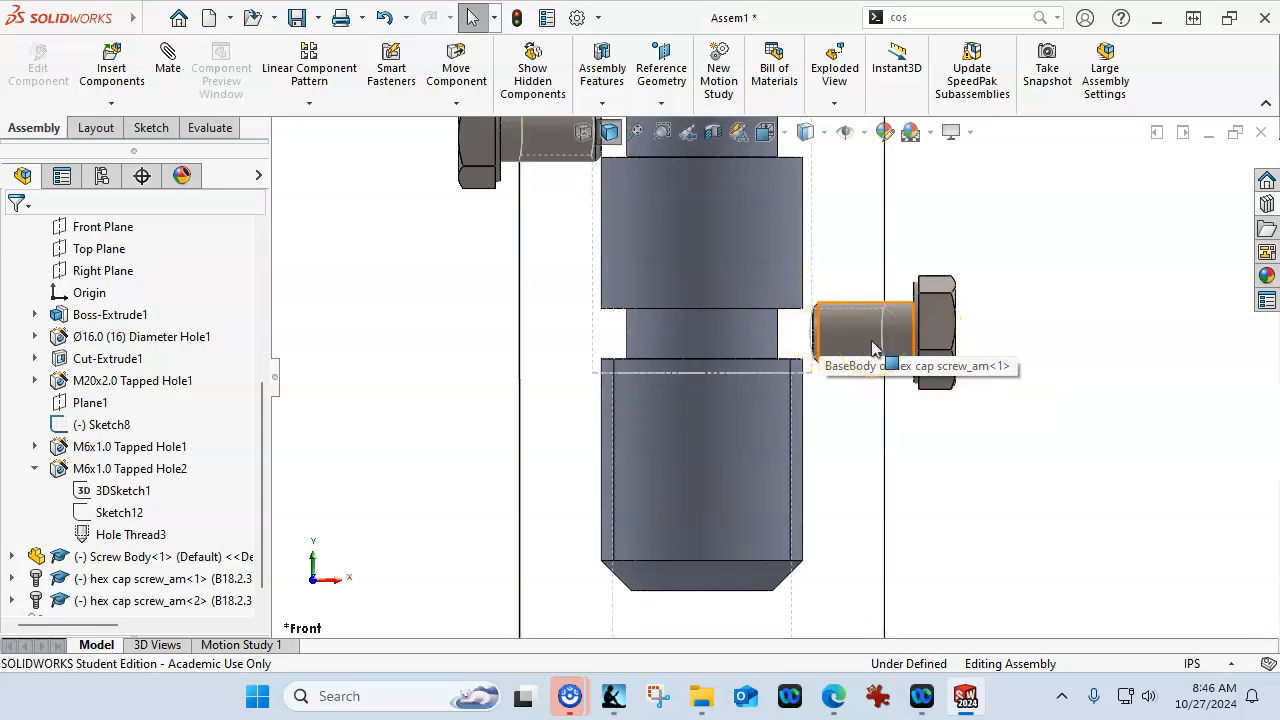
scroll(871, 340, up, 2)
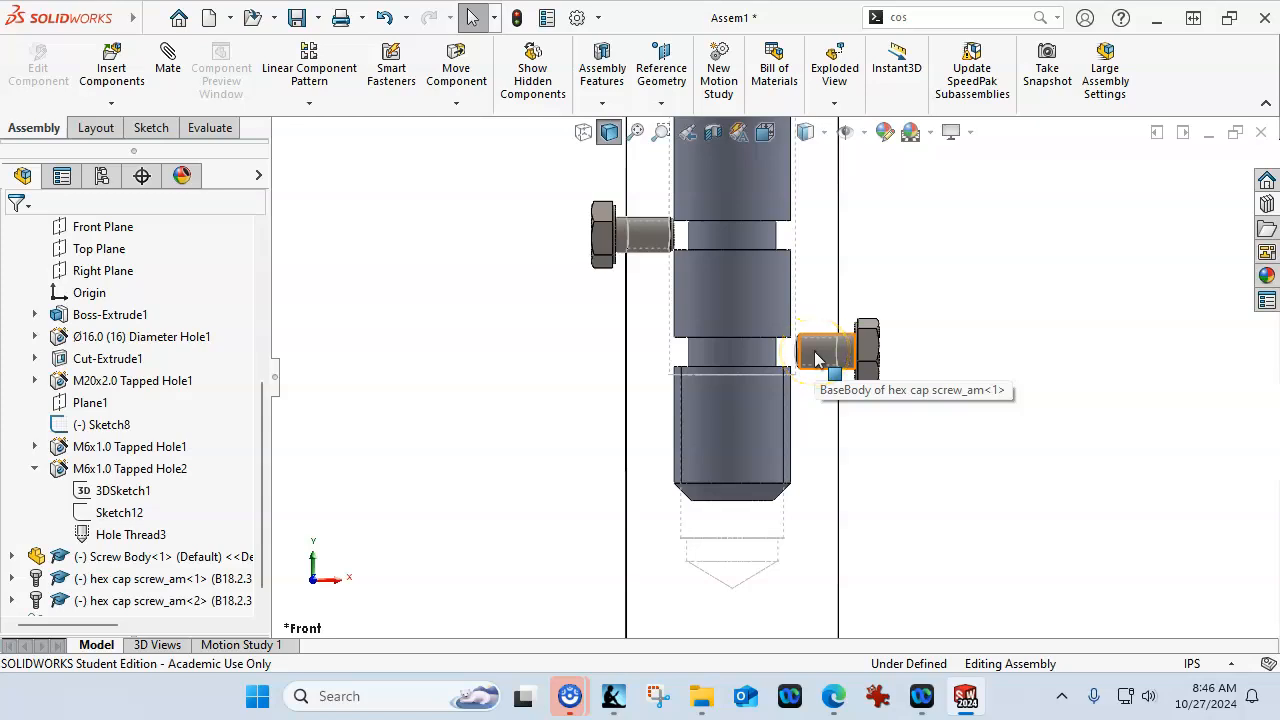
scroll(870, 334, up, 6)
middle_drag(870, 334, 843, 391)
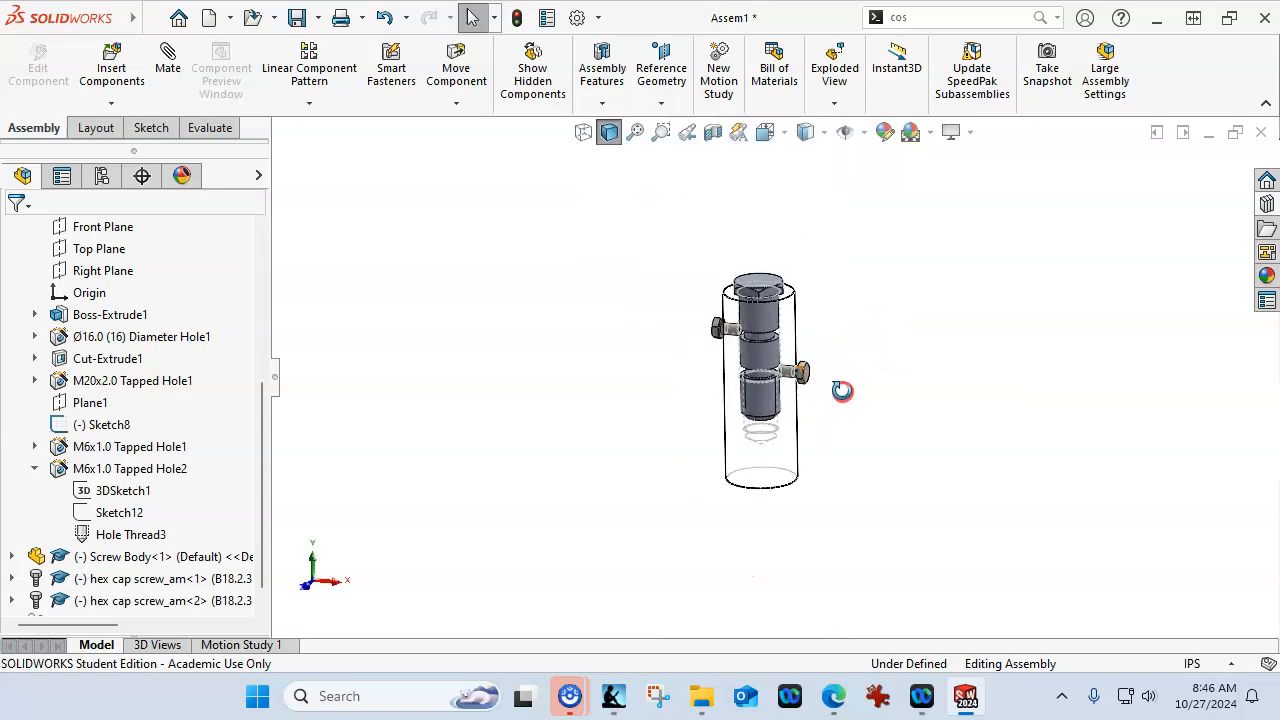
Add a 1 mm distance mate between the underside of the Screw Body's hex head and the Threaded Body's top face
scroll(776, 317, down, 6)
middle_drag(943, 335, 955, 241)
scroll(841, 290, down, 6)
middle_drag(1000, 279, 986, 334)
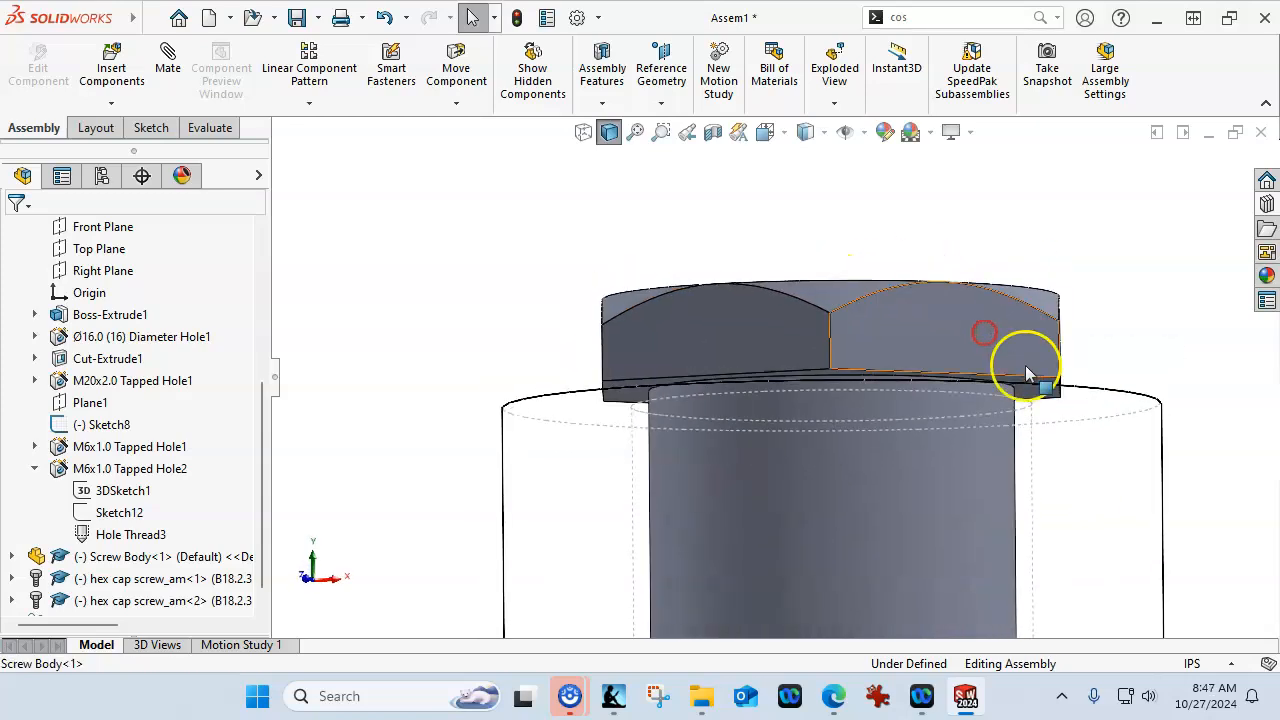
scroll(1028, 374, down, 5)
click(989, 405)
scroll(1023, 243, up, 5)
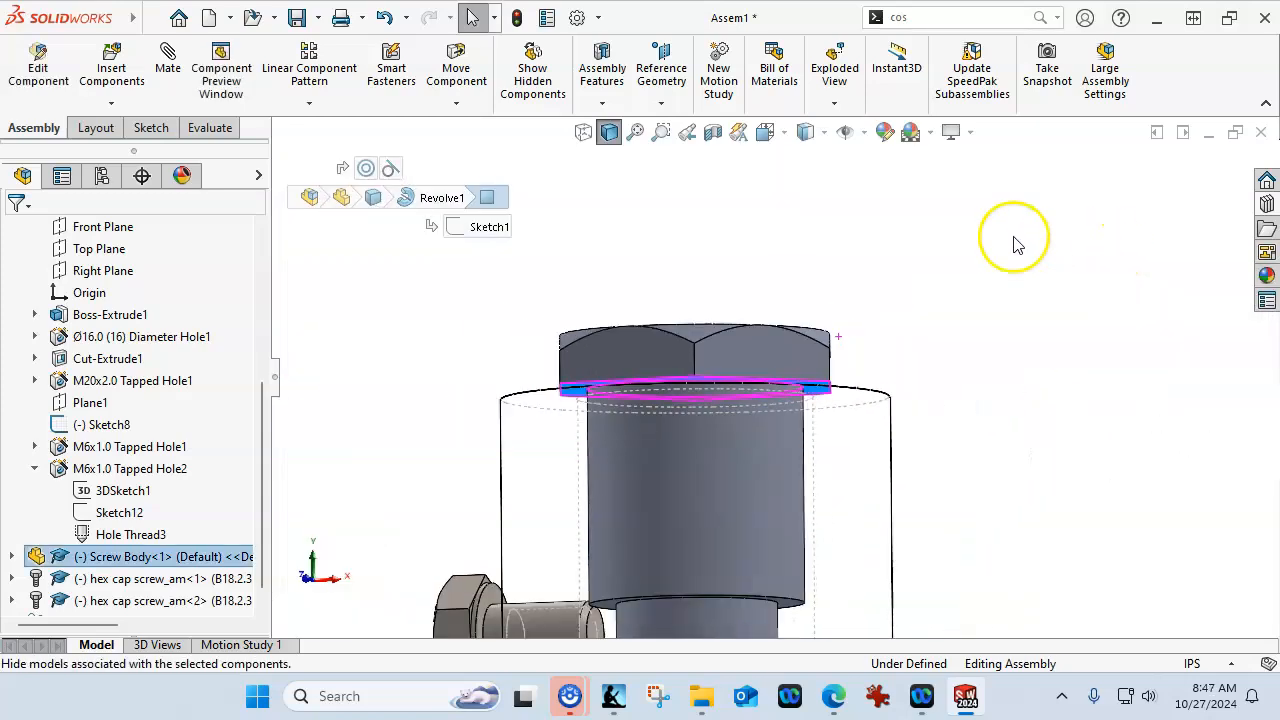
middle_drag(1023, 243, 1020, 368)
click(853, 403)
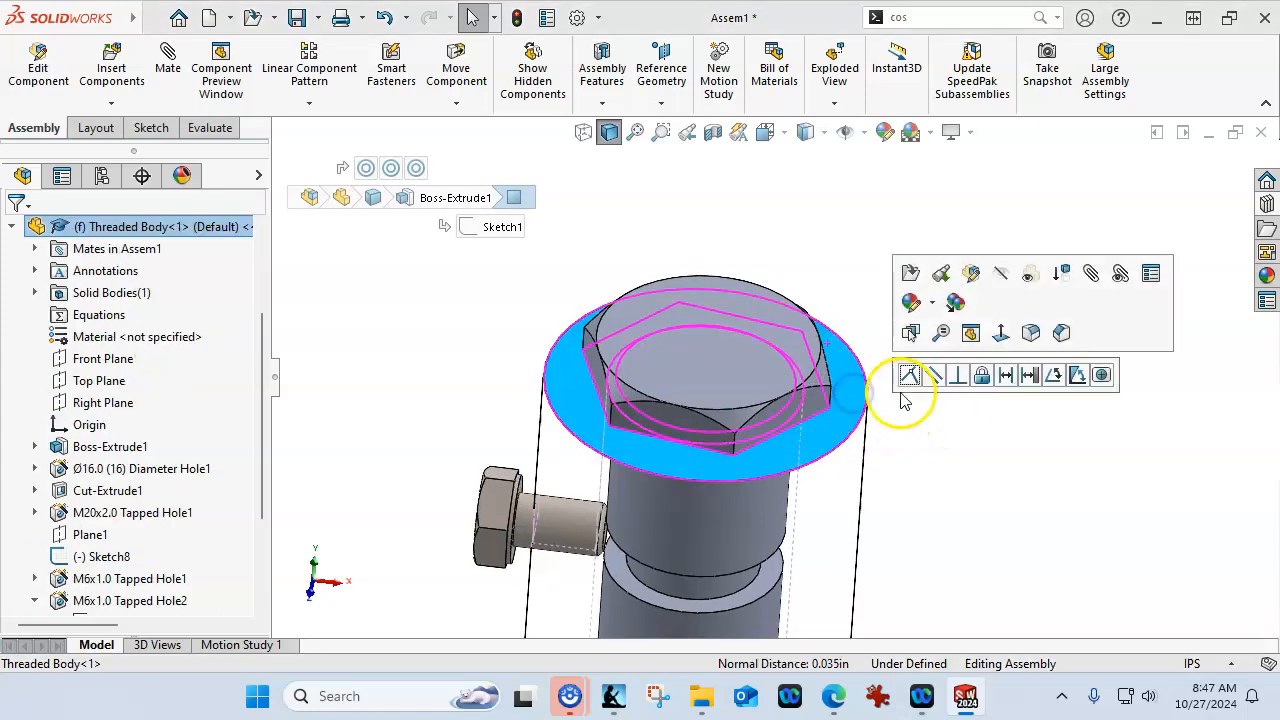
click(1006, 375)
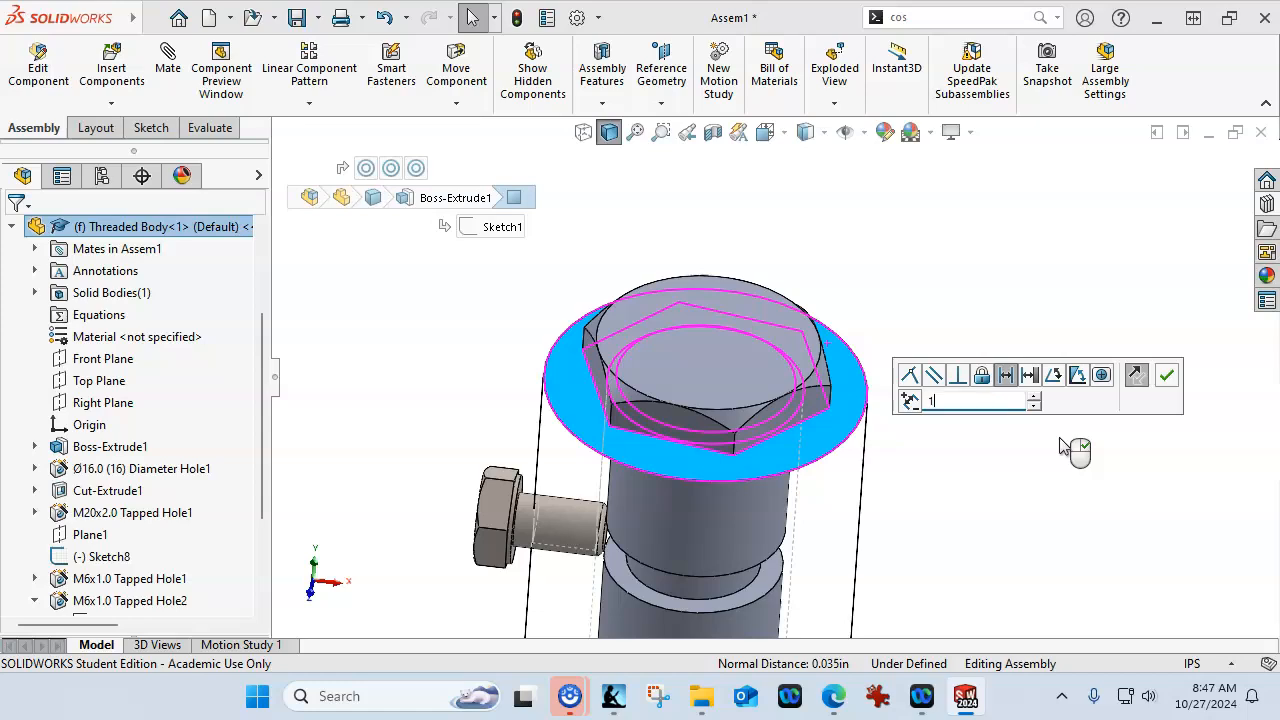
key(Return)
text(1mm)
key(Return)
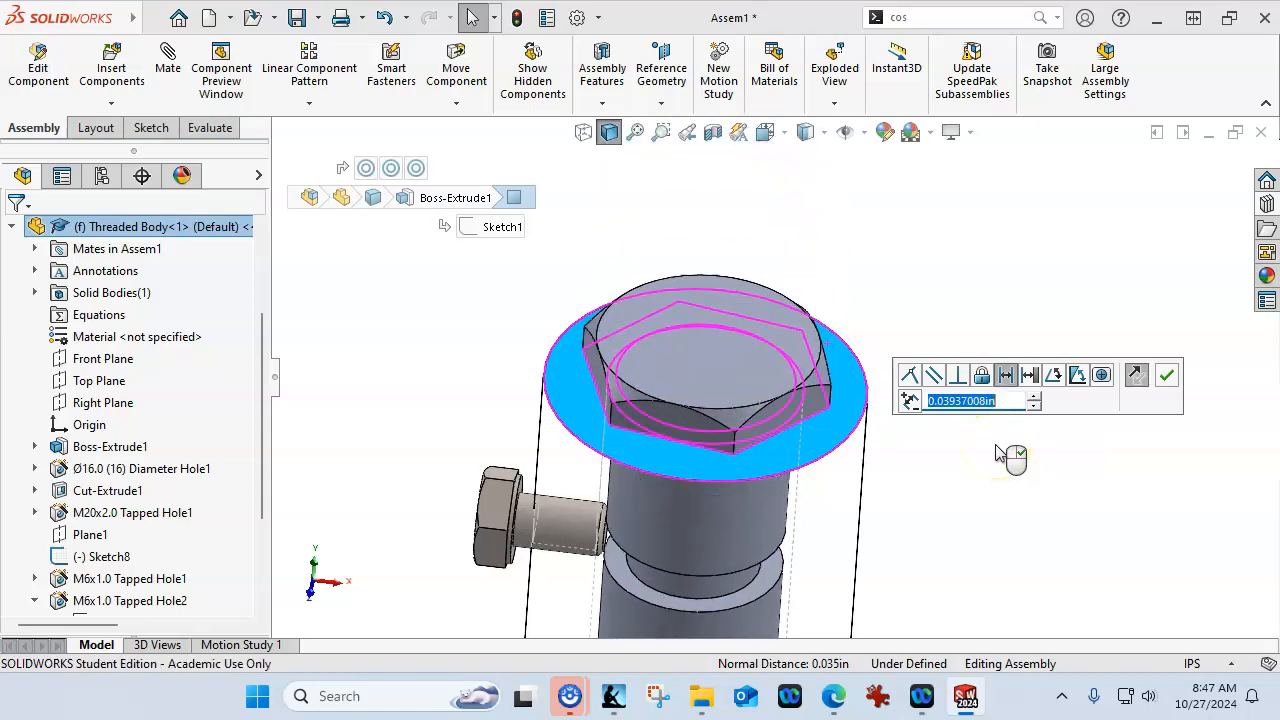
click(1167, 377)
Restore the Threaded Body to Default Display in the isometric view and clear the selection
key(ctrl+1)
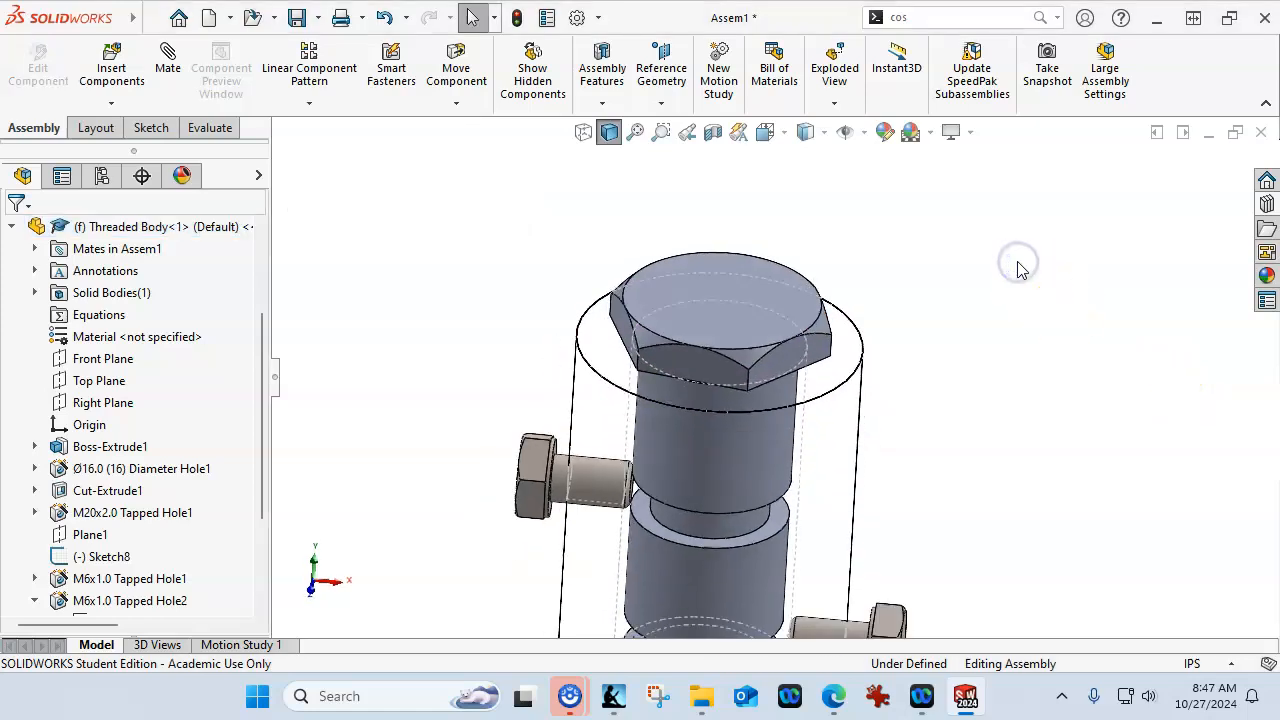
scroll(710, 340, down, 3)
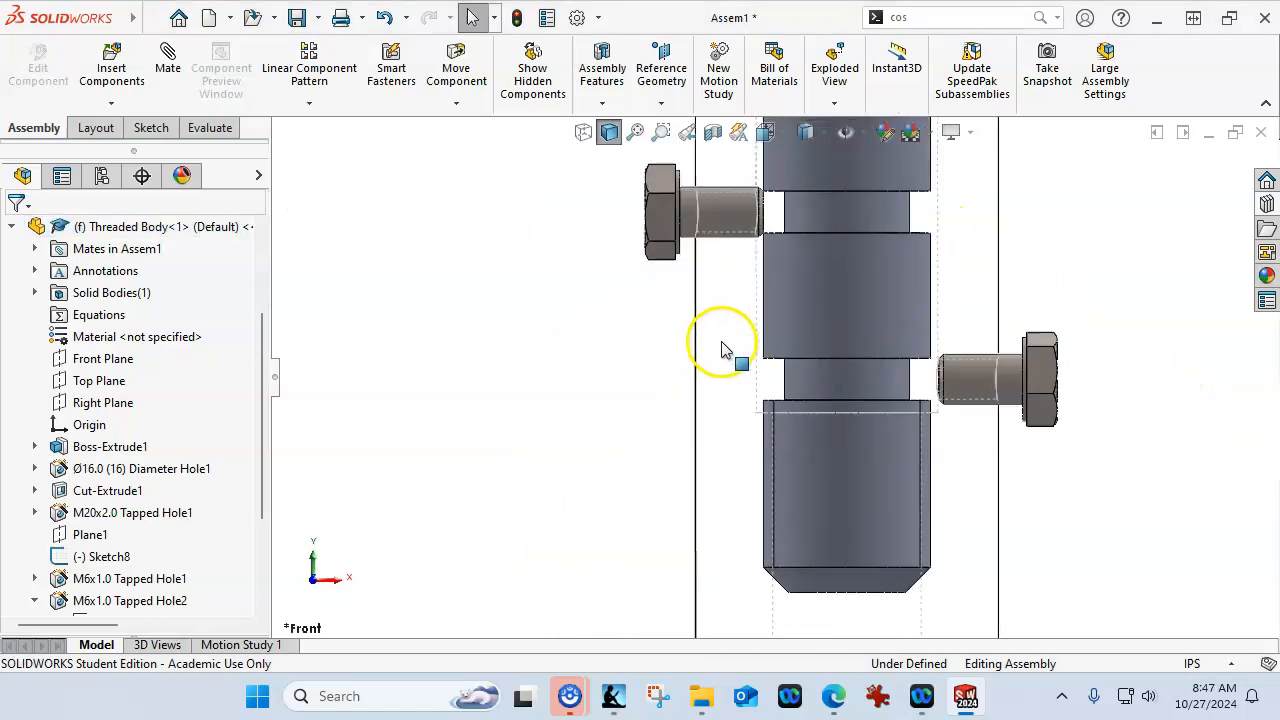
scroll(810, 380, up, 3)
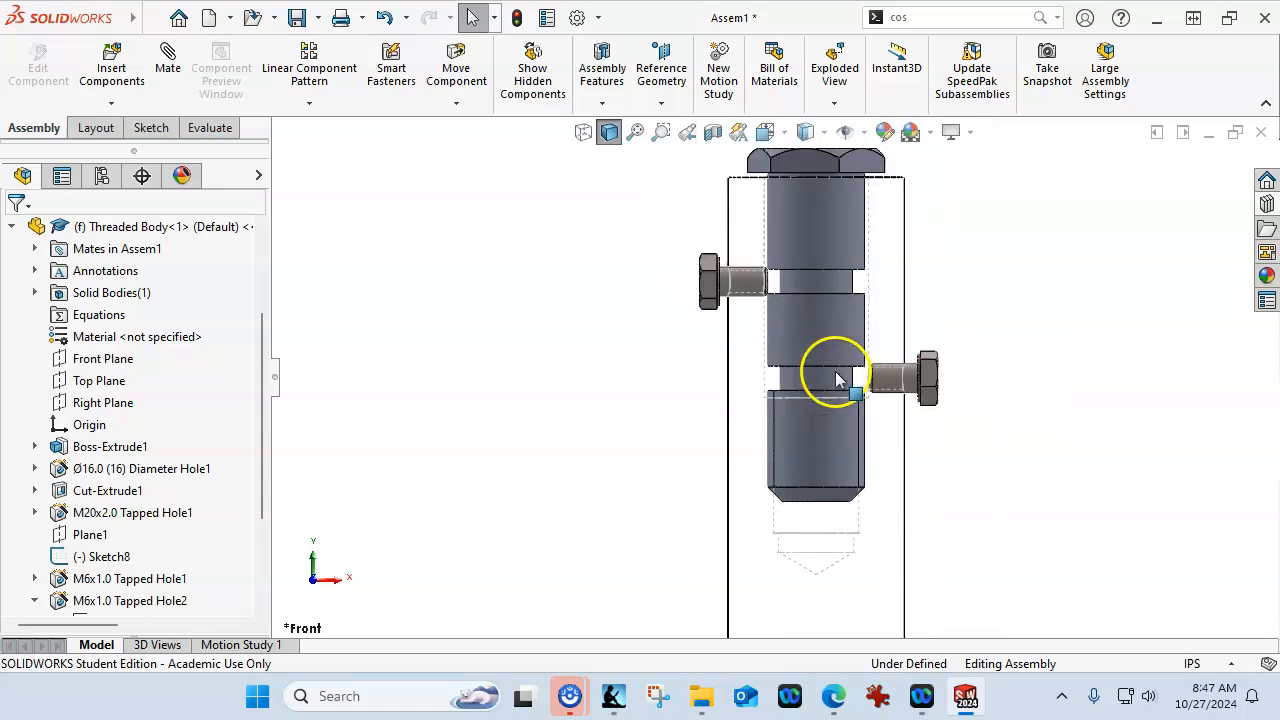
middle_drag(1128, 506, 1006, 479)
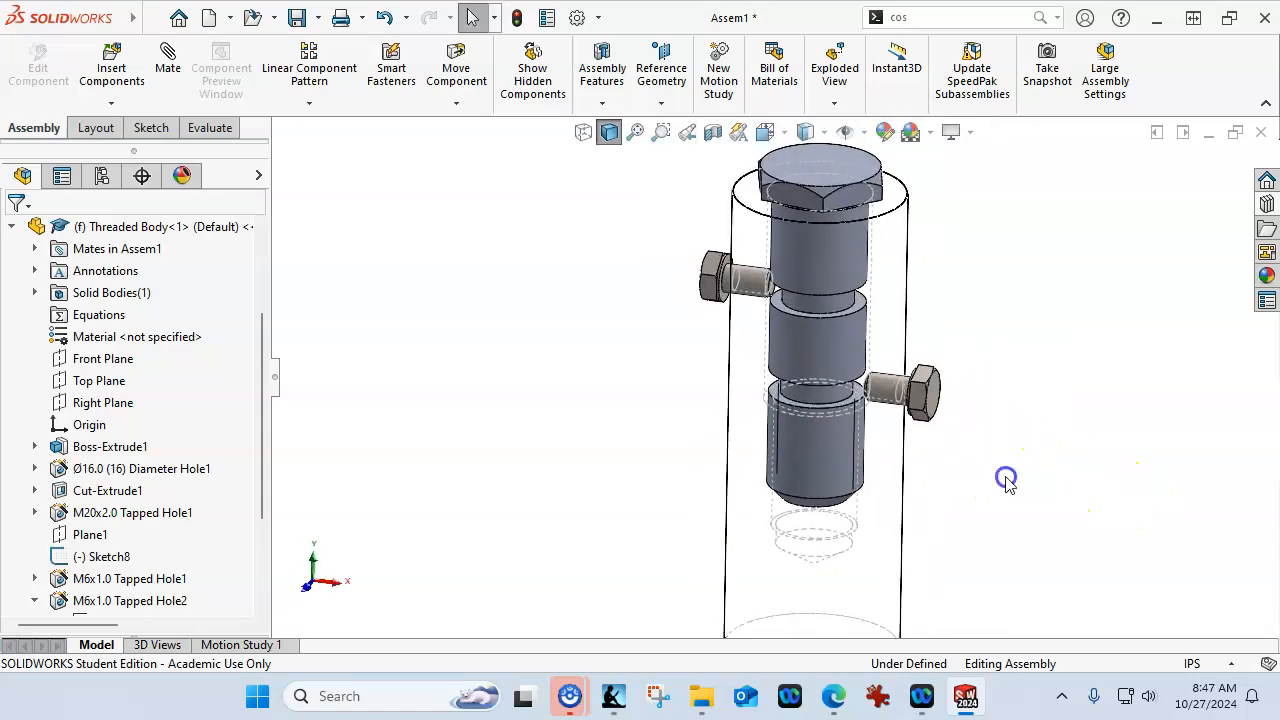
key(ctrl+7)
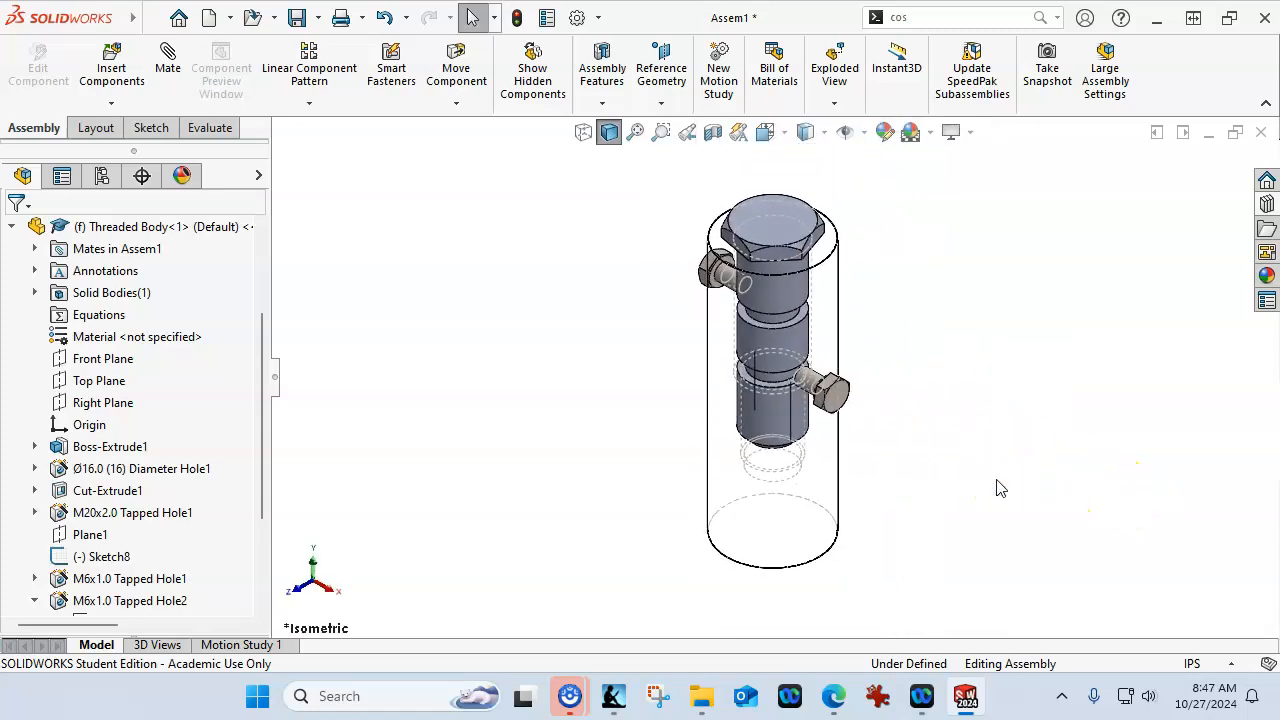
click(13, 229)
click(258, 175)
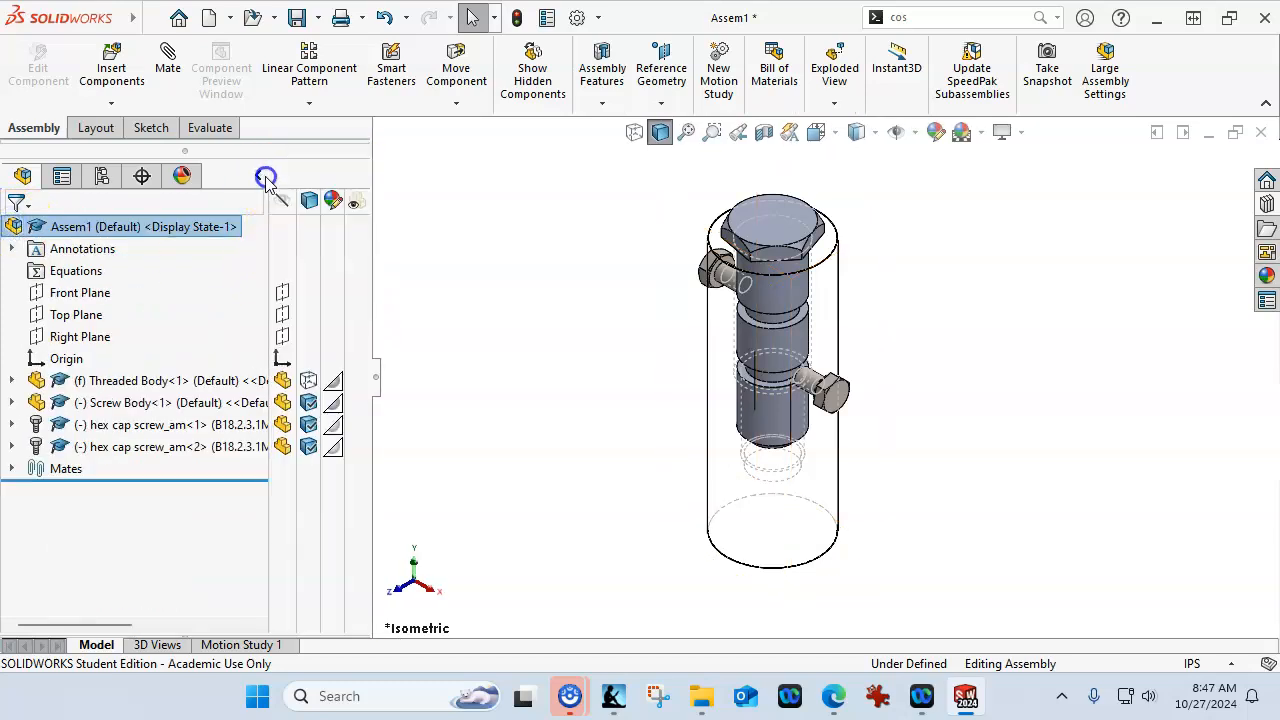
click(308, 381)
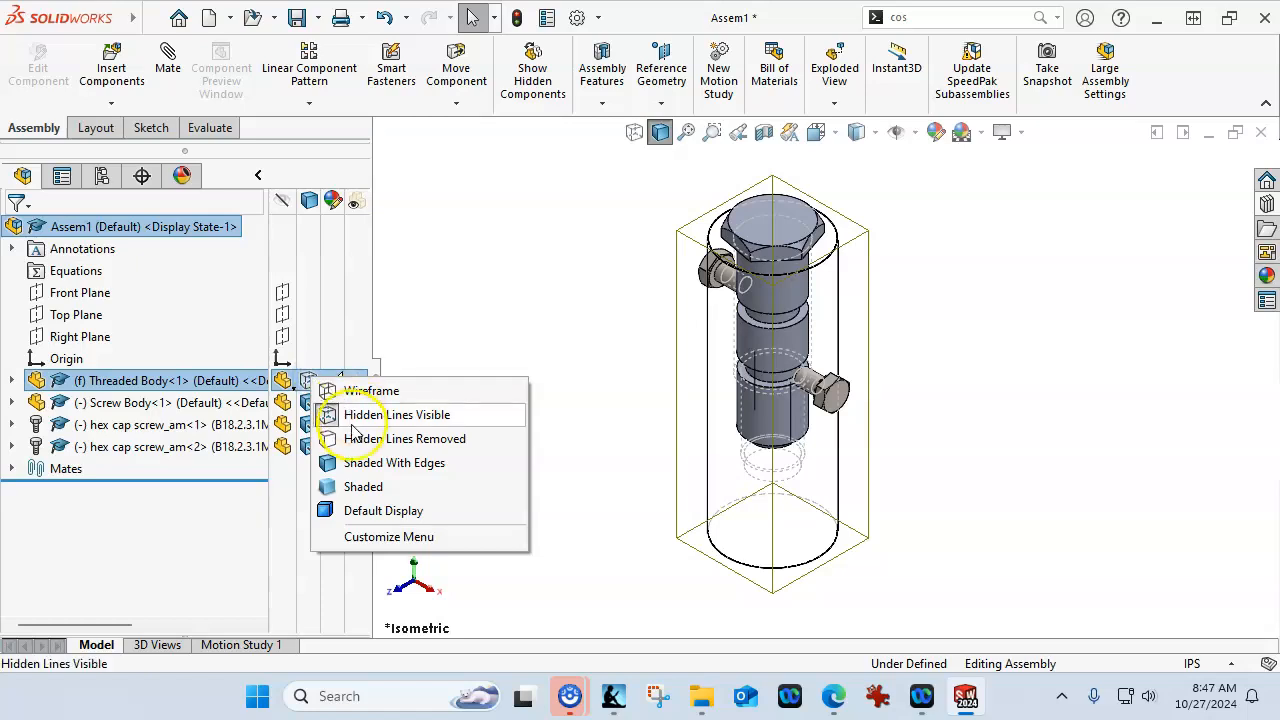
click(373, 511)
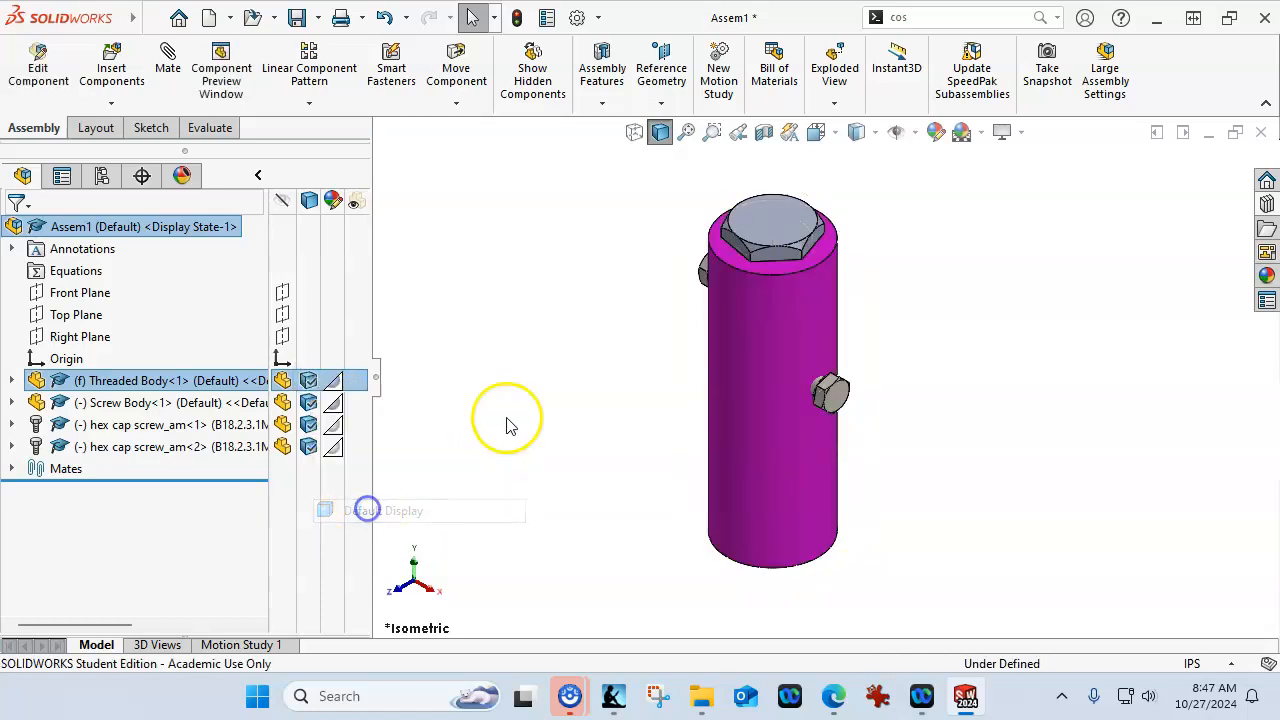
click(260, 177)
click(550, 340)
Save the assembly as Valve together with the modified Threaded Body, leaving out read-only documents
key(ctrl+s)
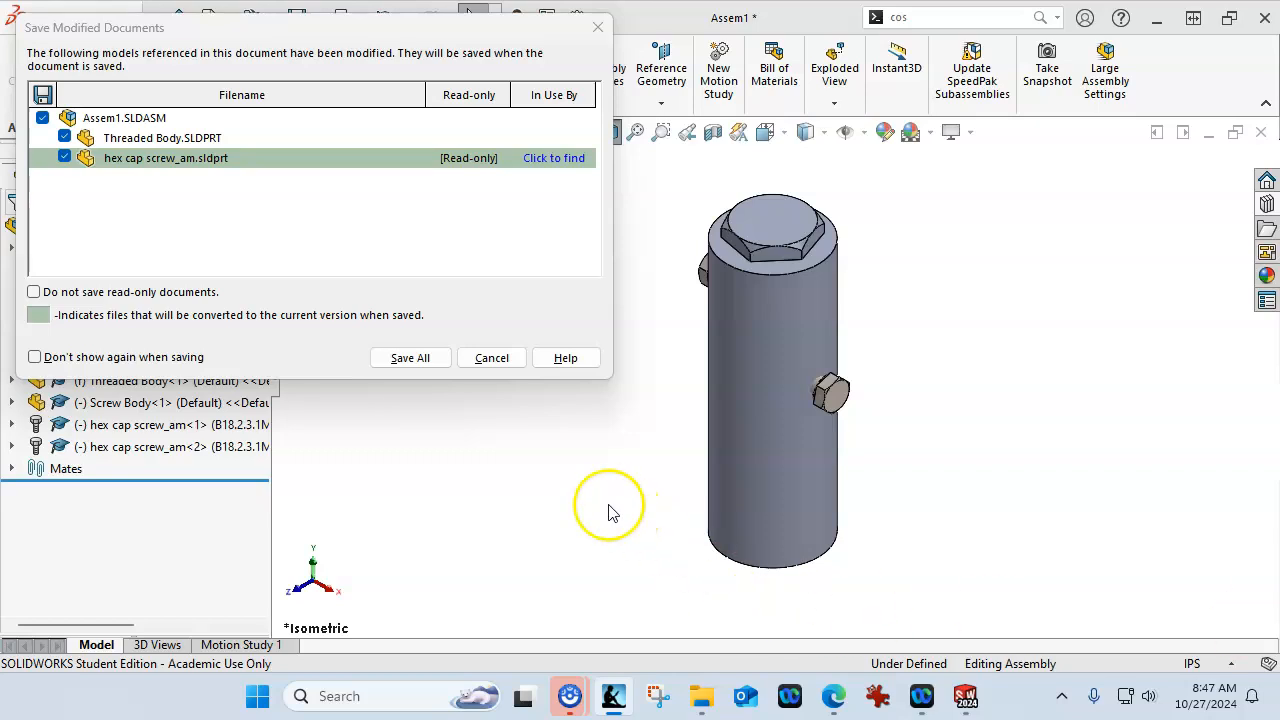
click(419, 362)
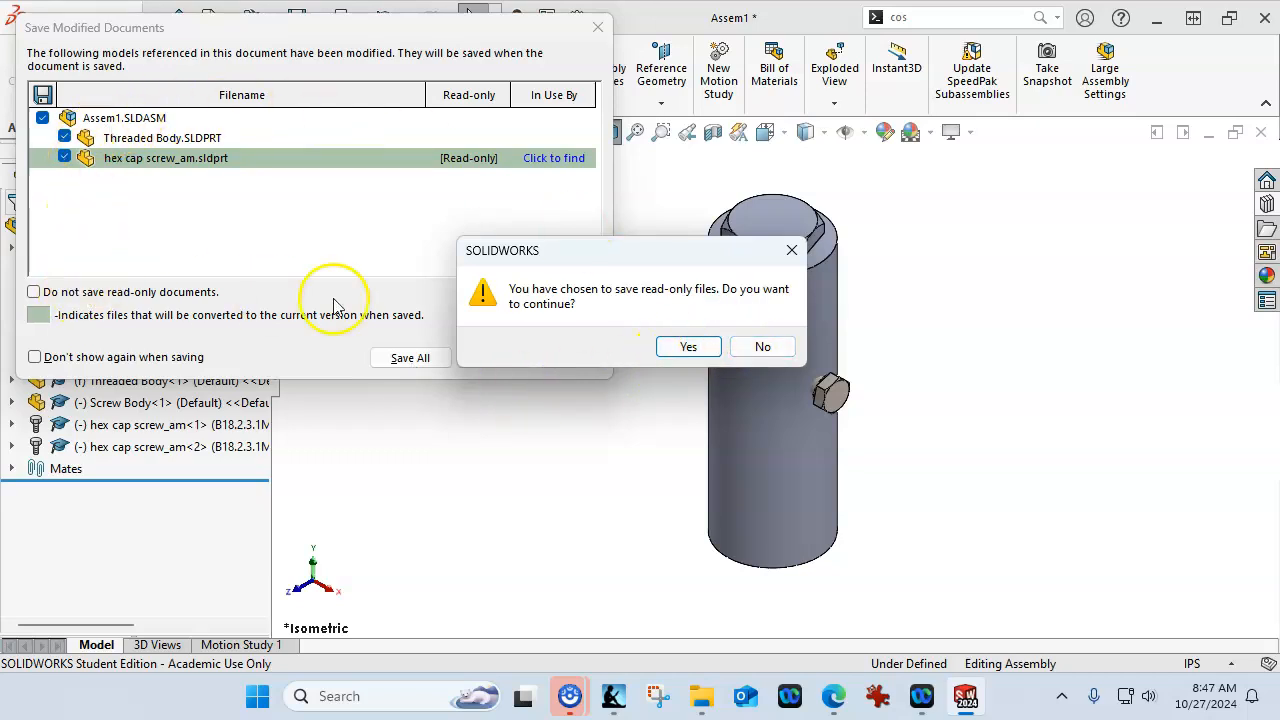
click(764, 347)
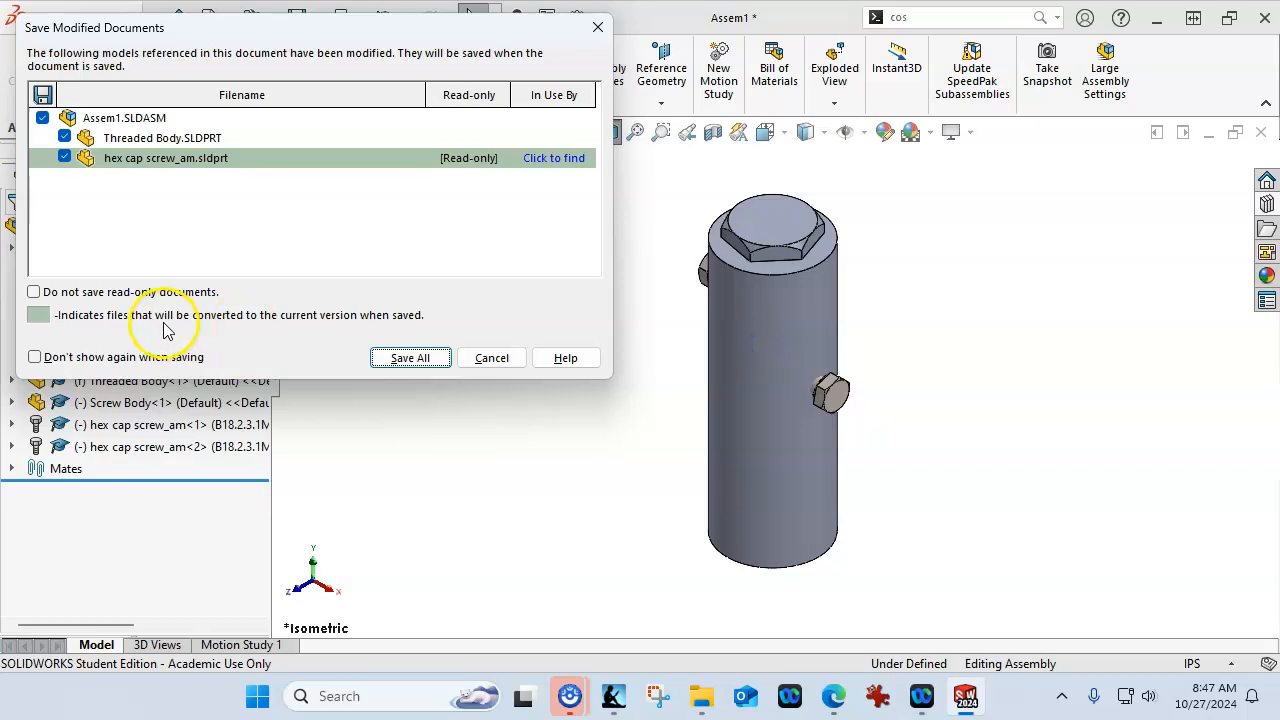
click(63, 158)
click(67, 160)
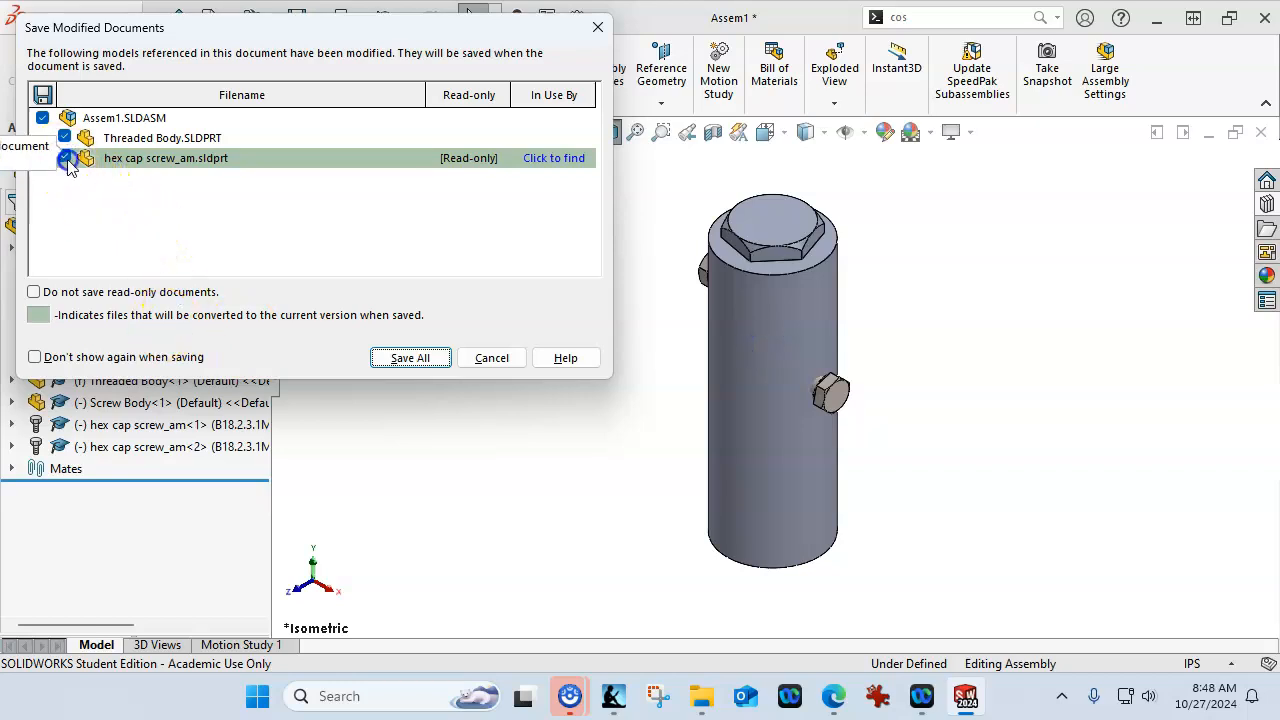
click(45, 293)
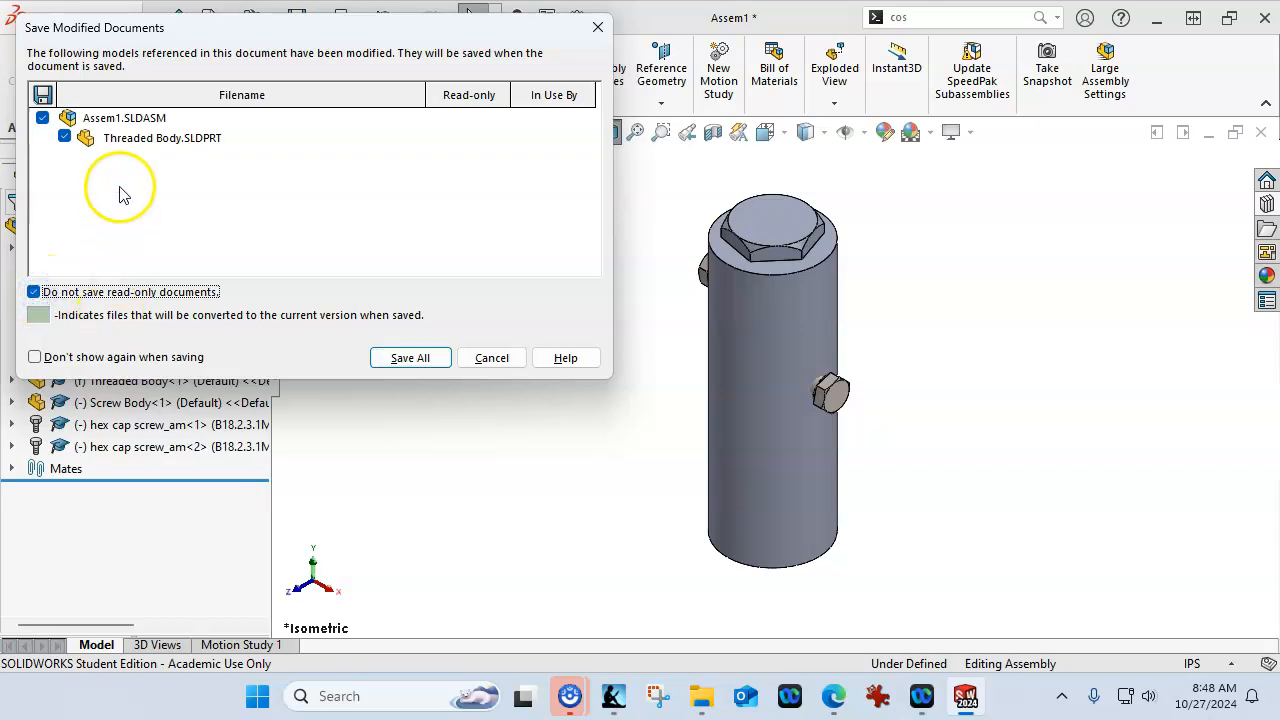
click(400, 365)
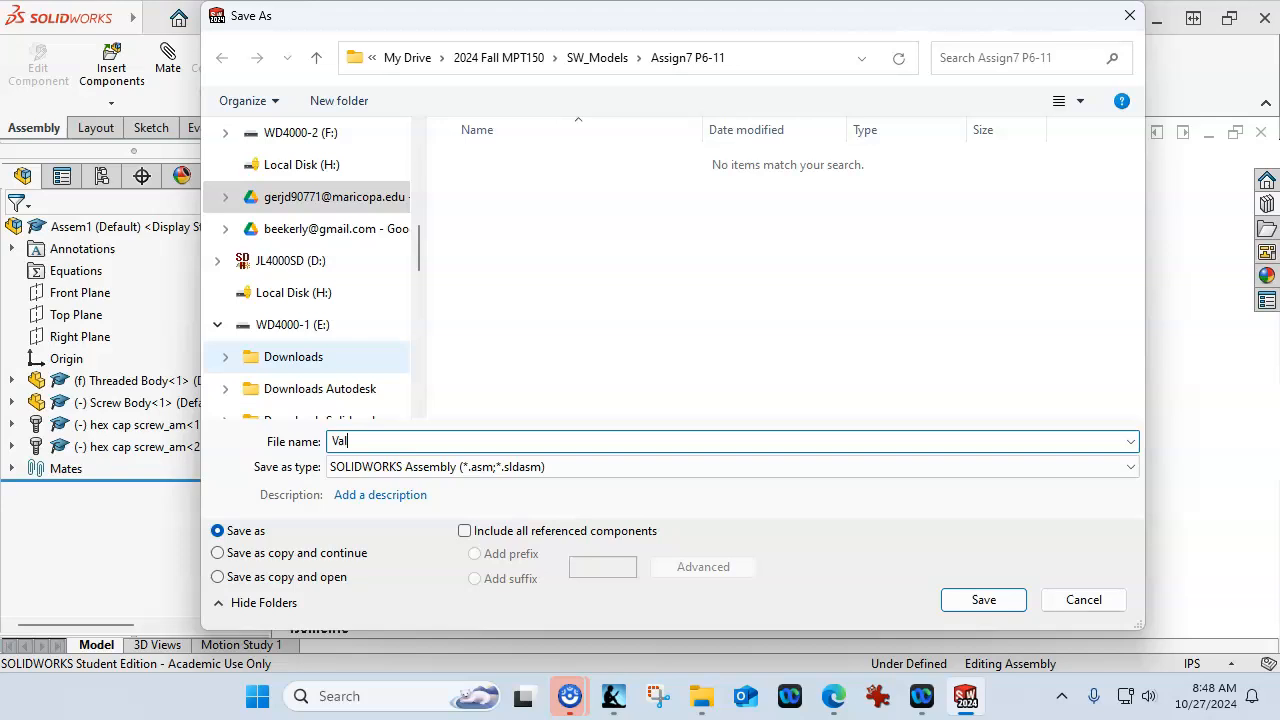
text(Valve)
click(983, 599)
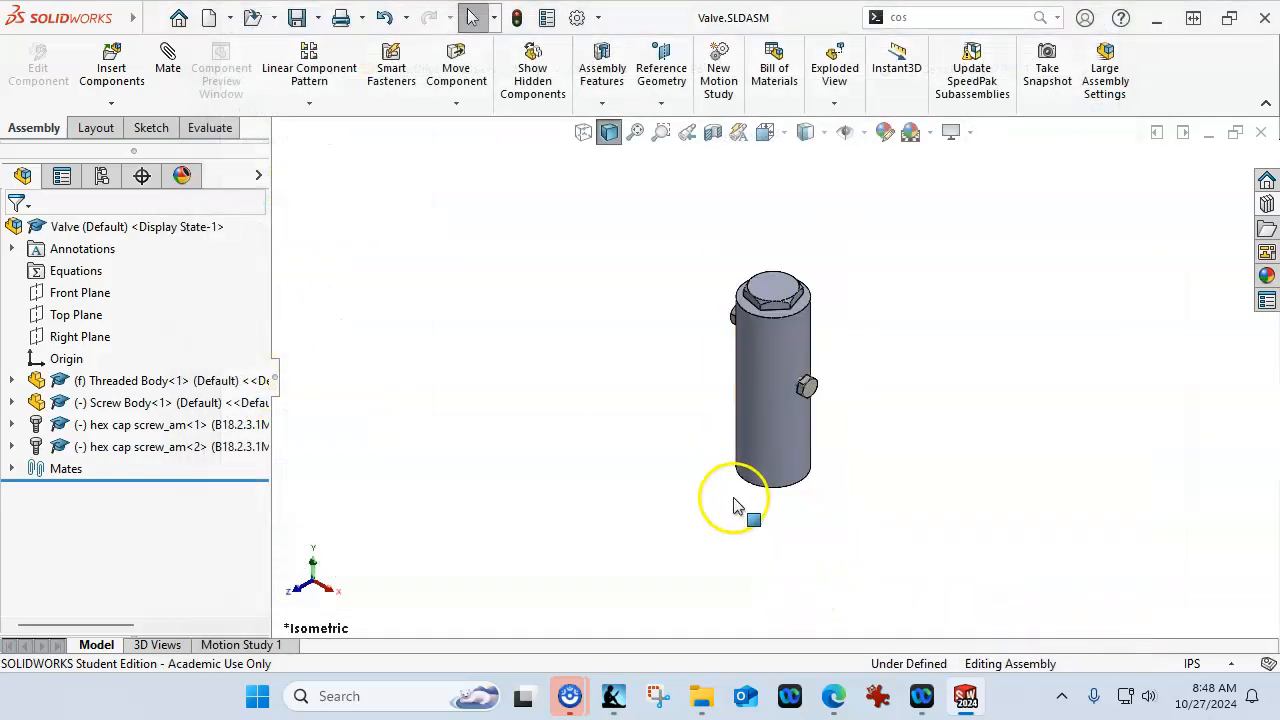
Start an exploded view and move the Screw Body about 3.4 in upward along Y, out of the Threaded Body
click(831, 66)
click(772, 288)
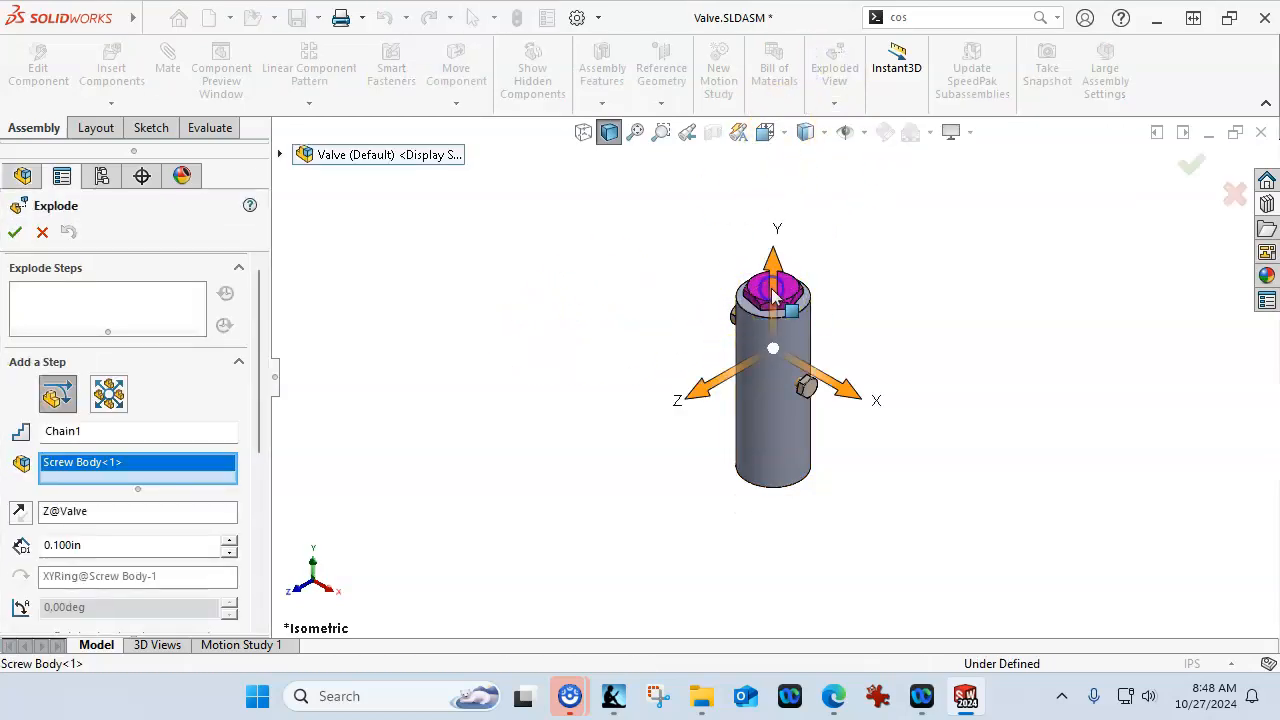
drag(775, 262, 760, 112)
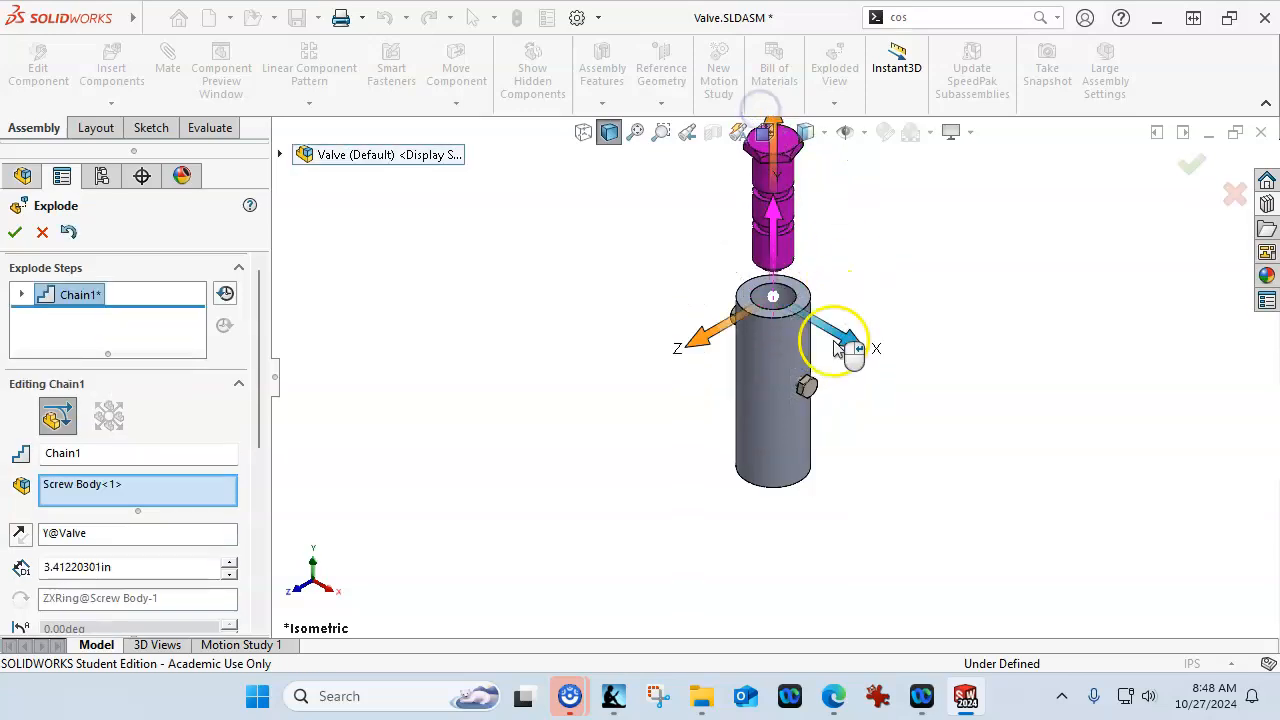
Set the Screw Body's explode distance to 3 in and complete the explode step
scroll(822, 418, down, 3)
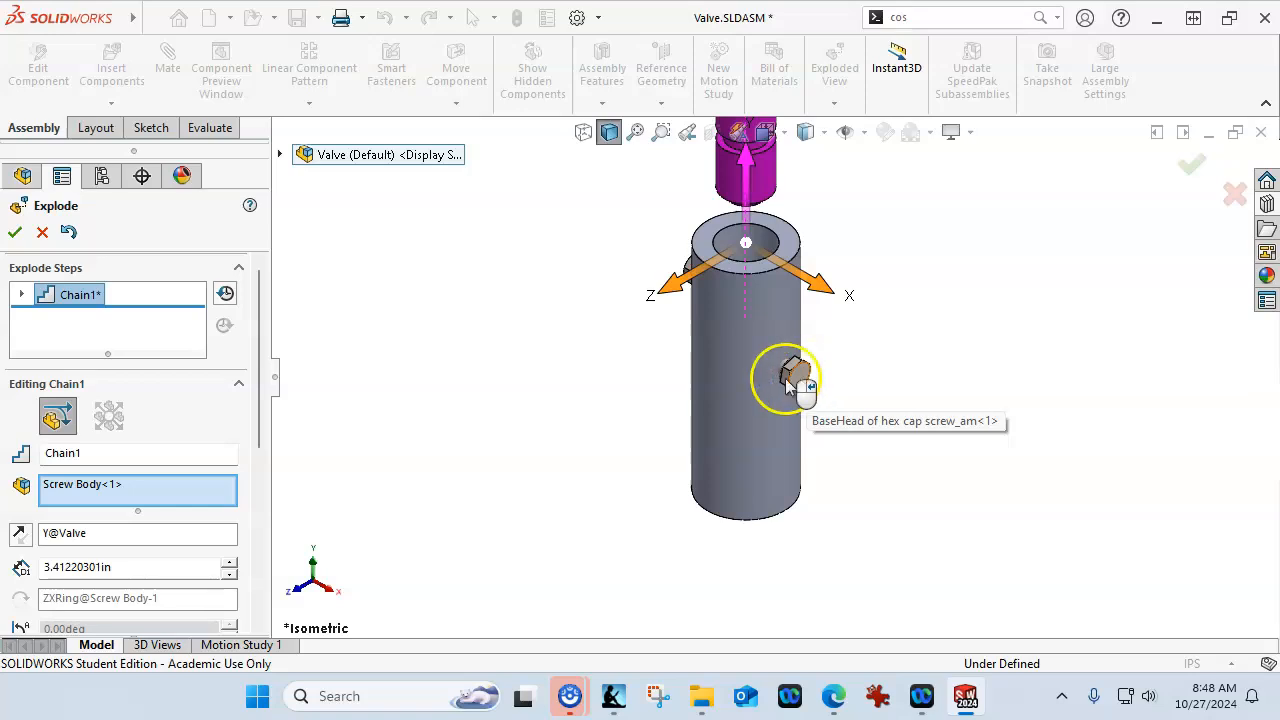
scroll(265, 405, down, 2)
drag(265, 405, 277, 507)
double_click(130, 303)
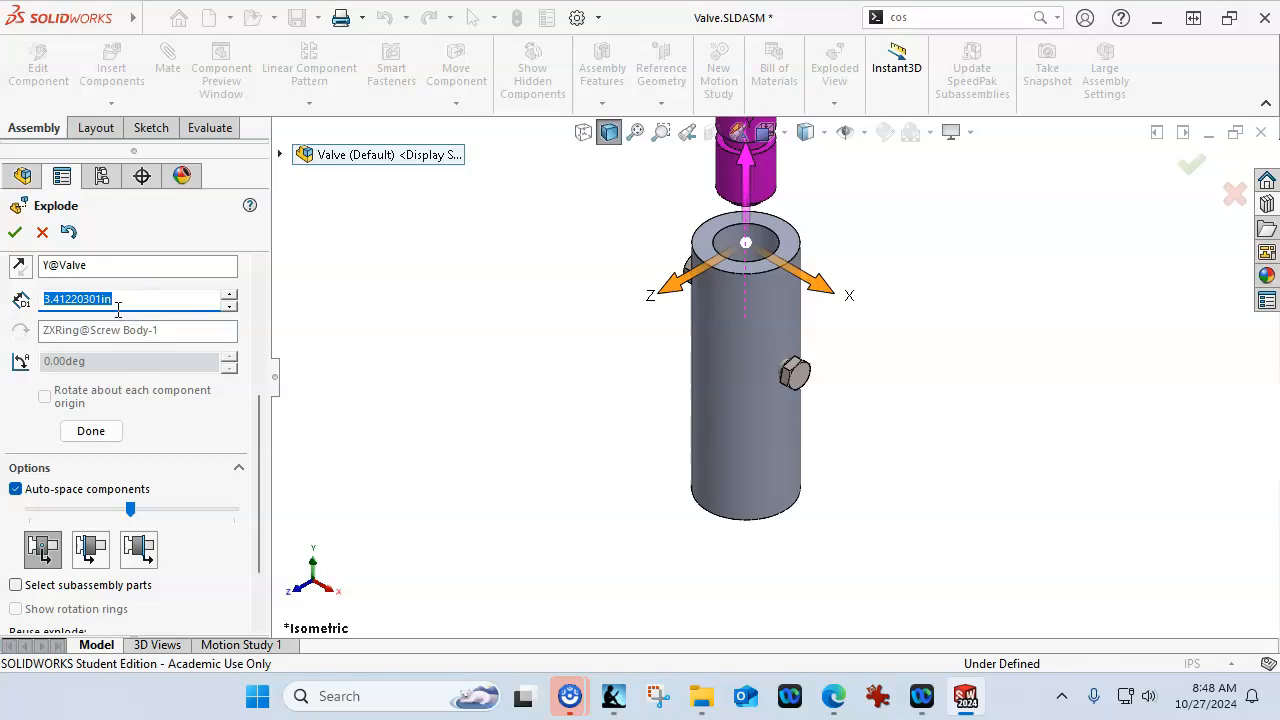
text(3.)
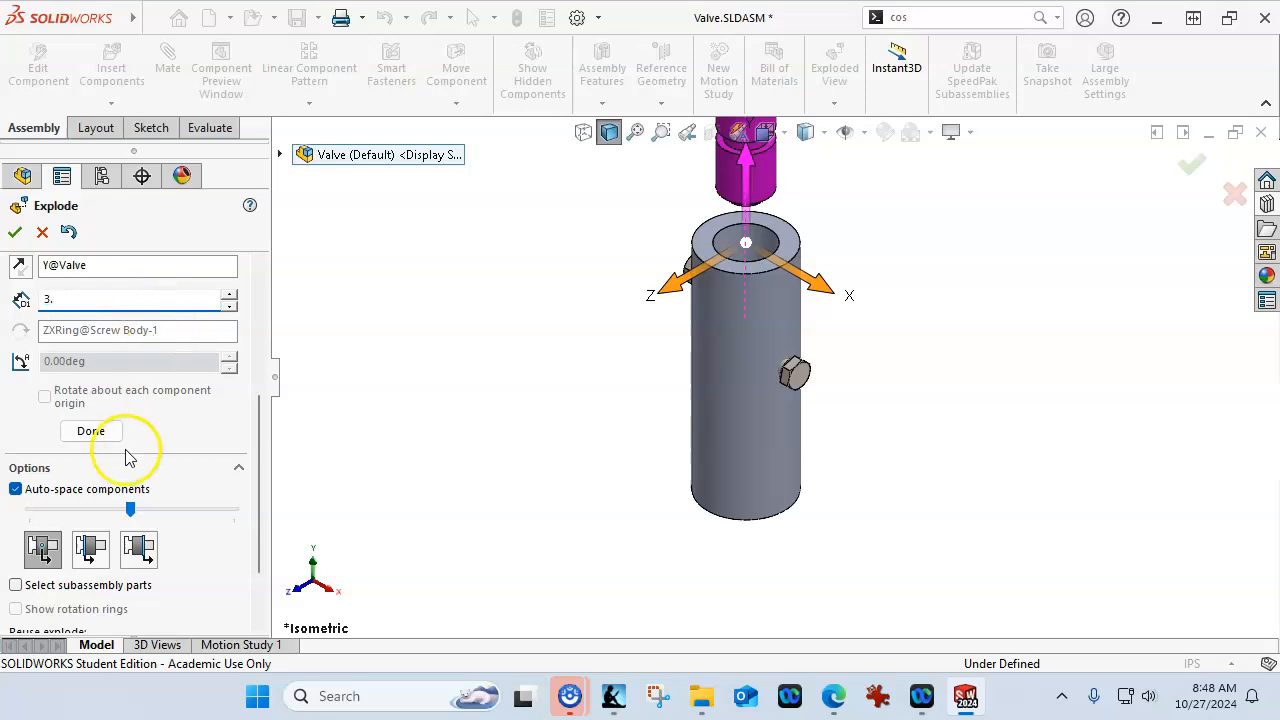
click(88, 431)
Try to explode the lower hex cap screw, and remove both components from the chain's component list
drag(797, 388, 809, 347)
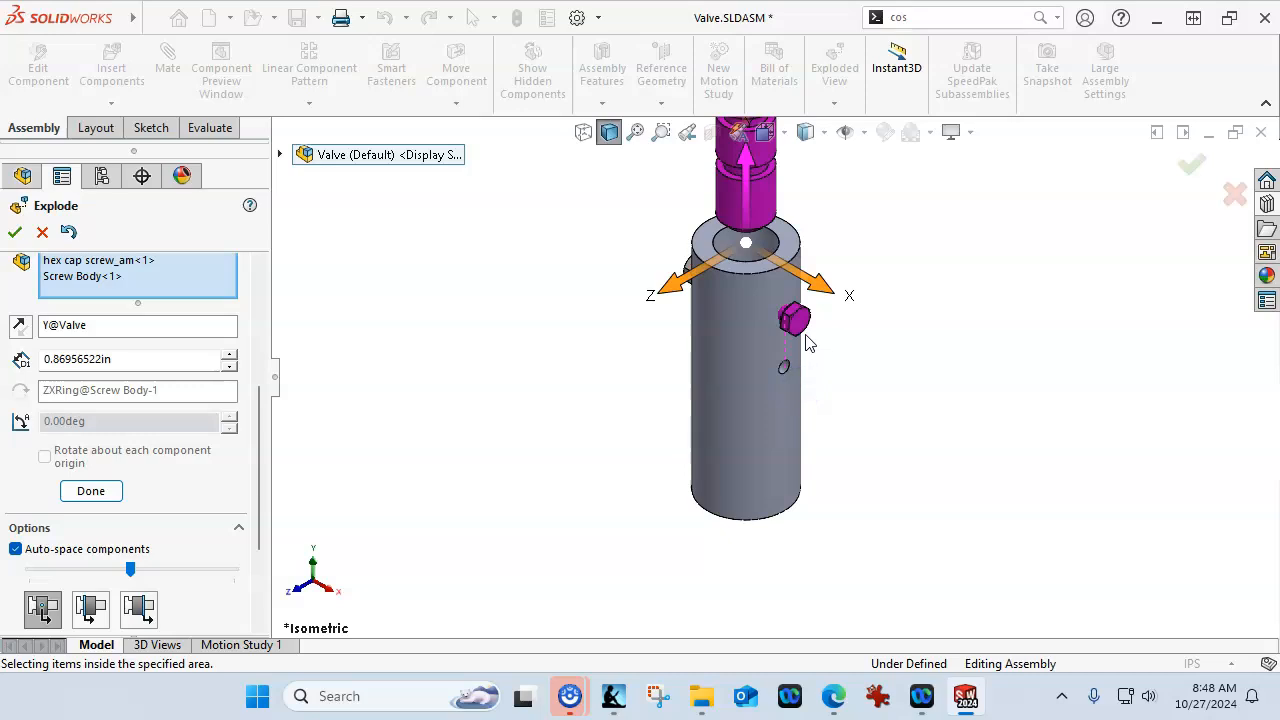
click(64, 280)
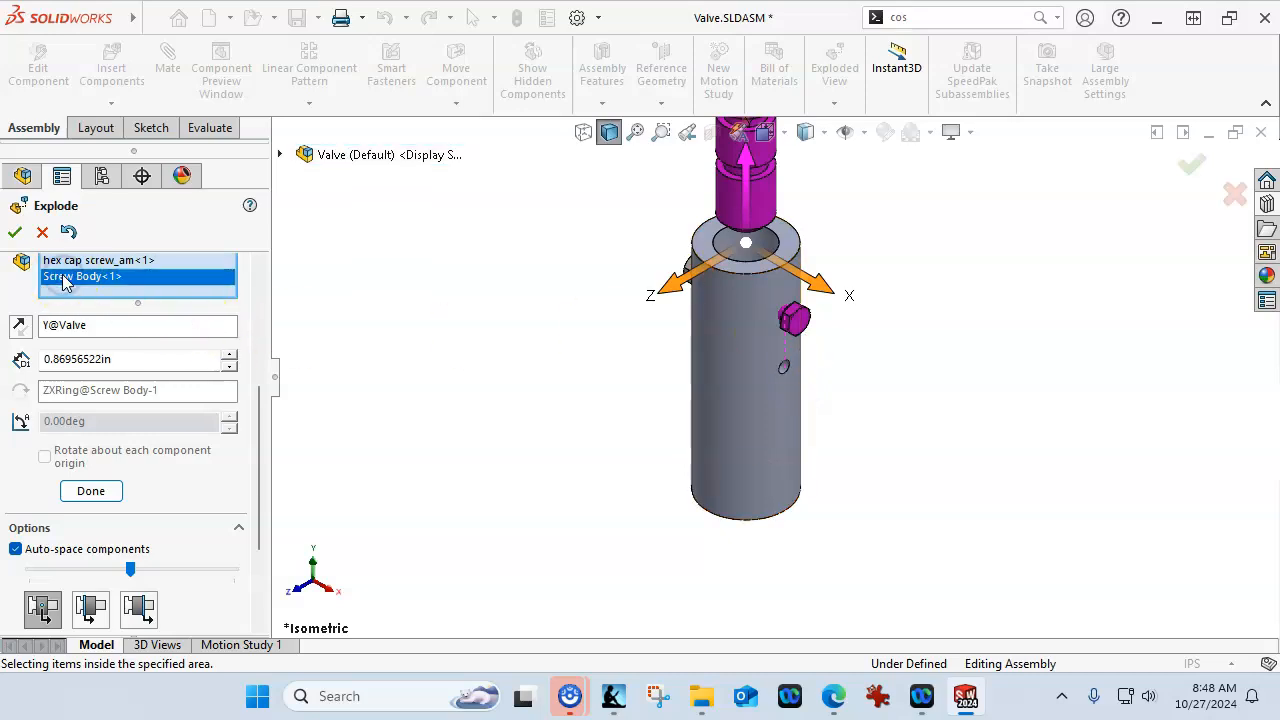
right_click(62, 280)
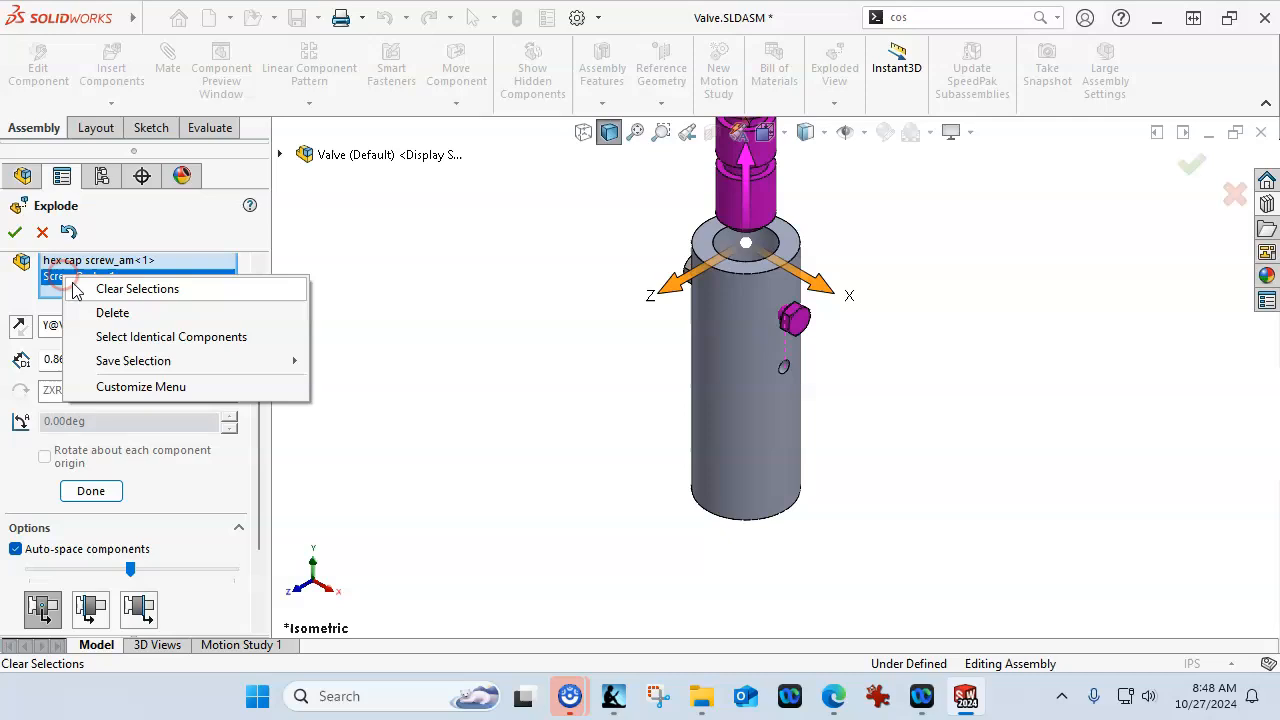
click(130, 313)
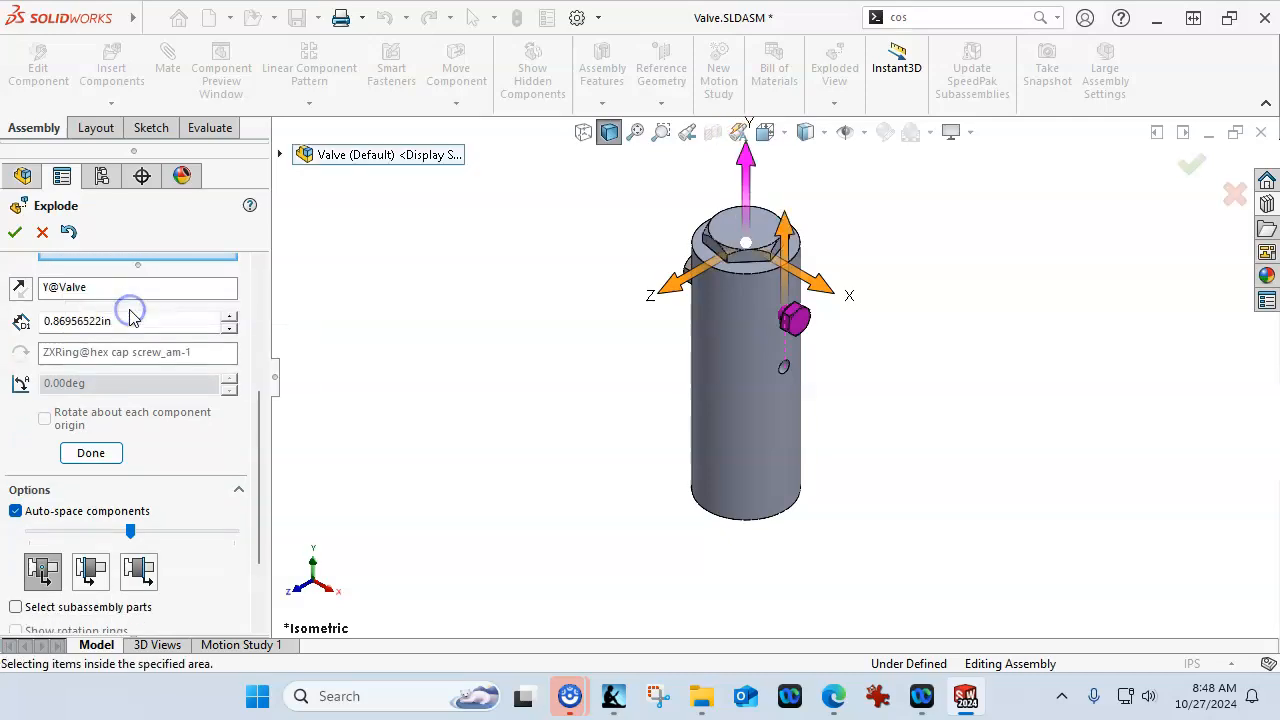
scroll(183, 363, up, 3)
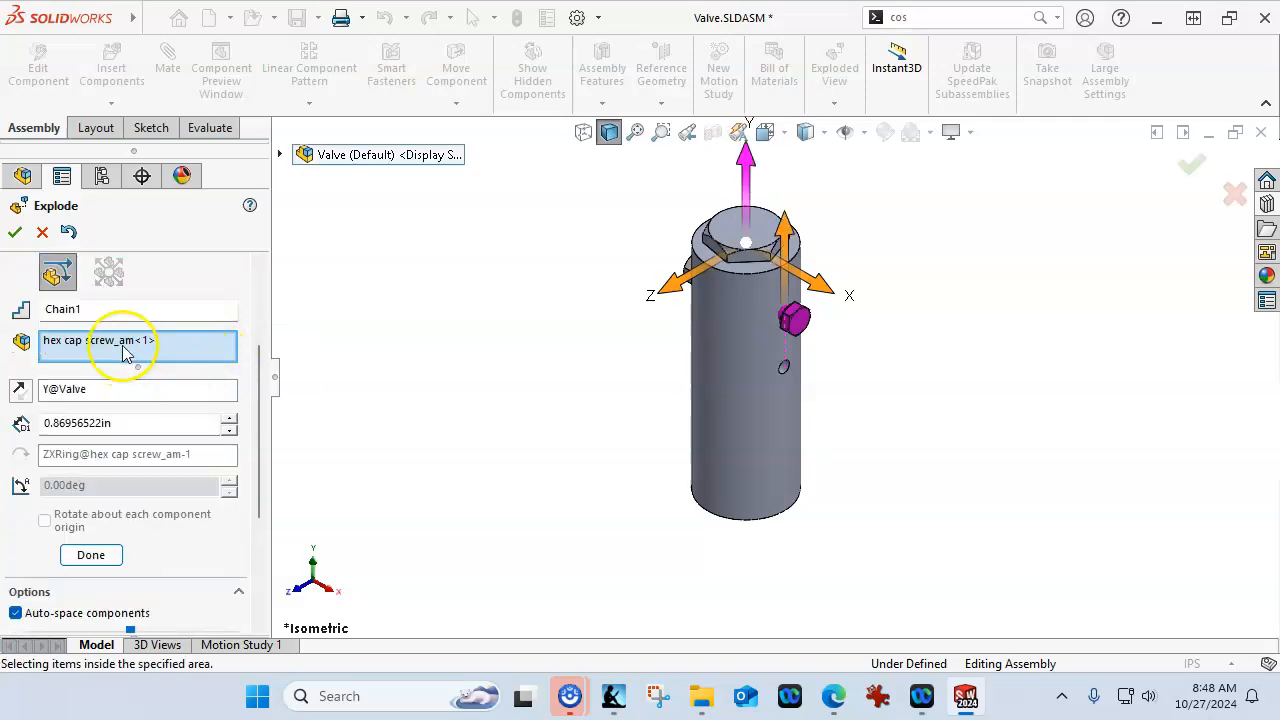
right_click(124, 352)
click(166, 377)
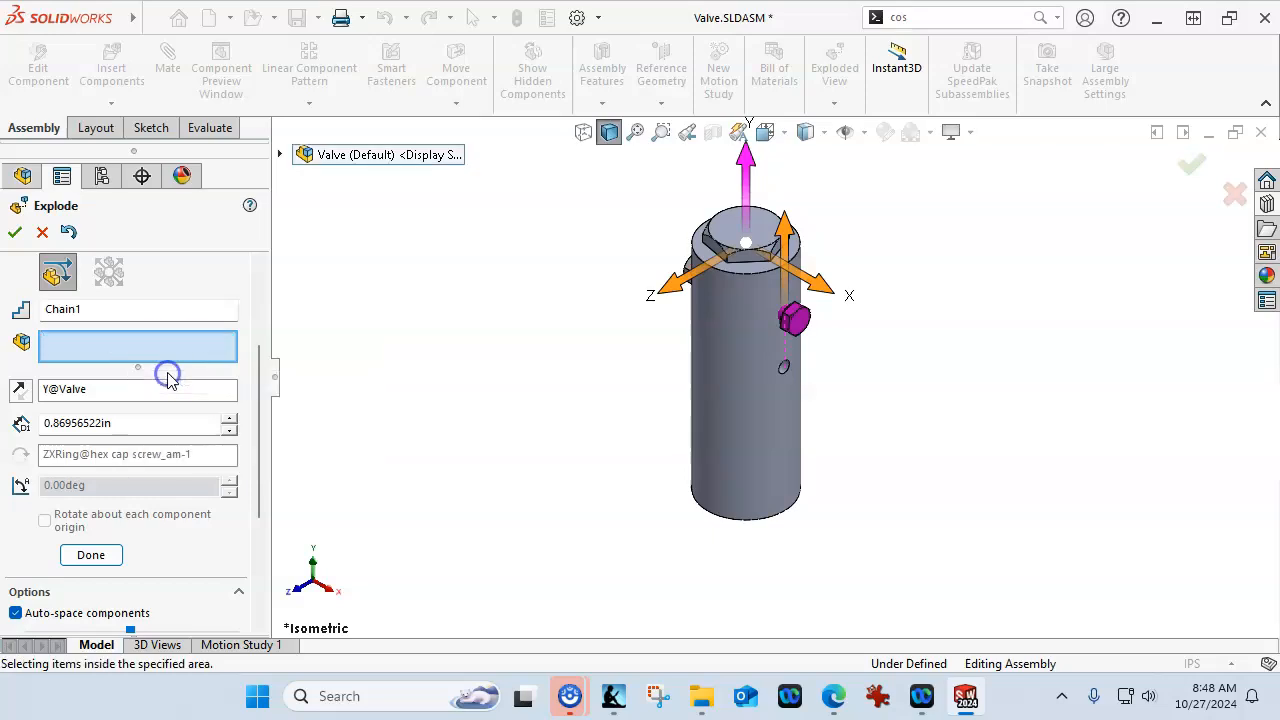
Clear the explode chain's component selection and reselect only the Screw Body
click(720, 228)
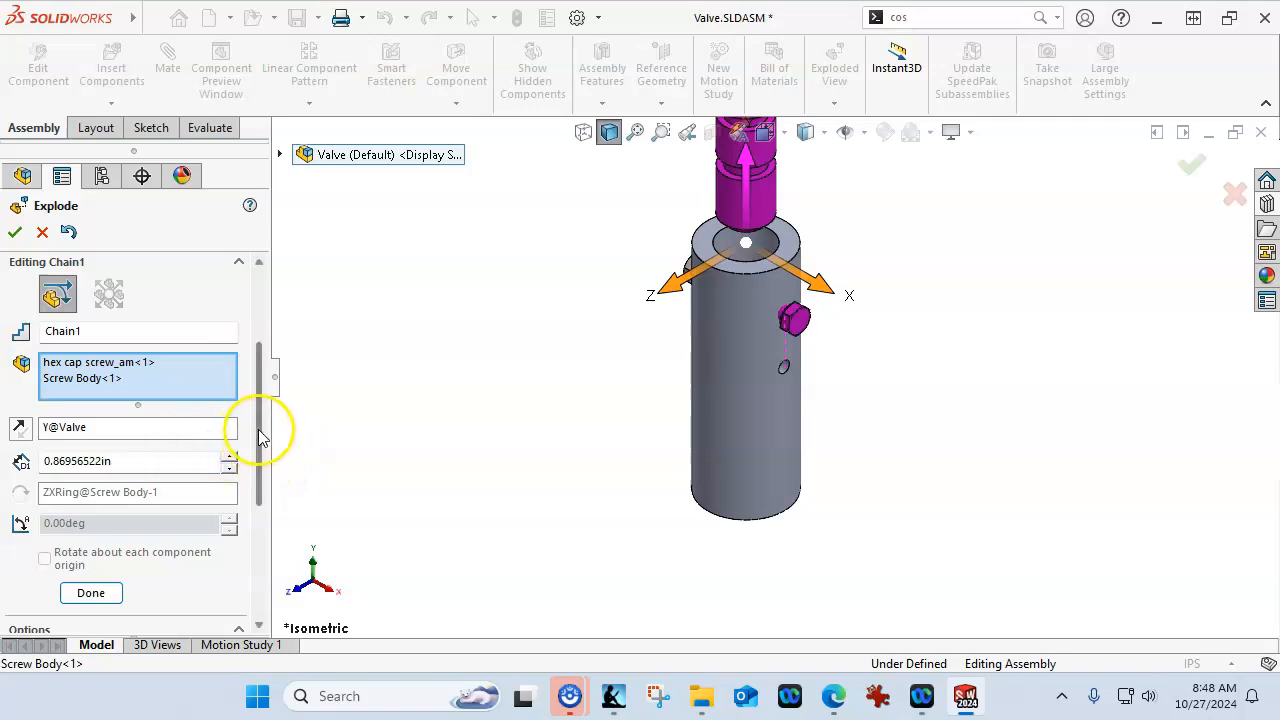
right_click(162, 393)
right_click(162, 384)
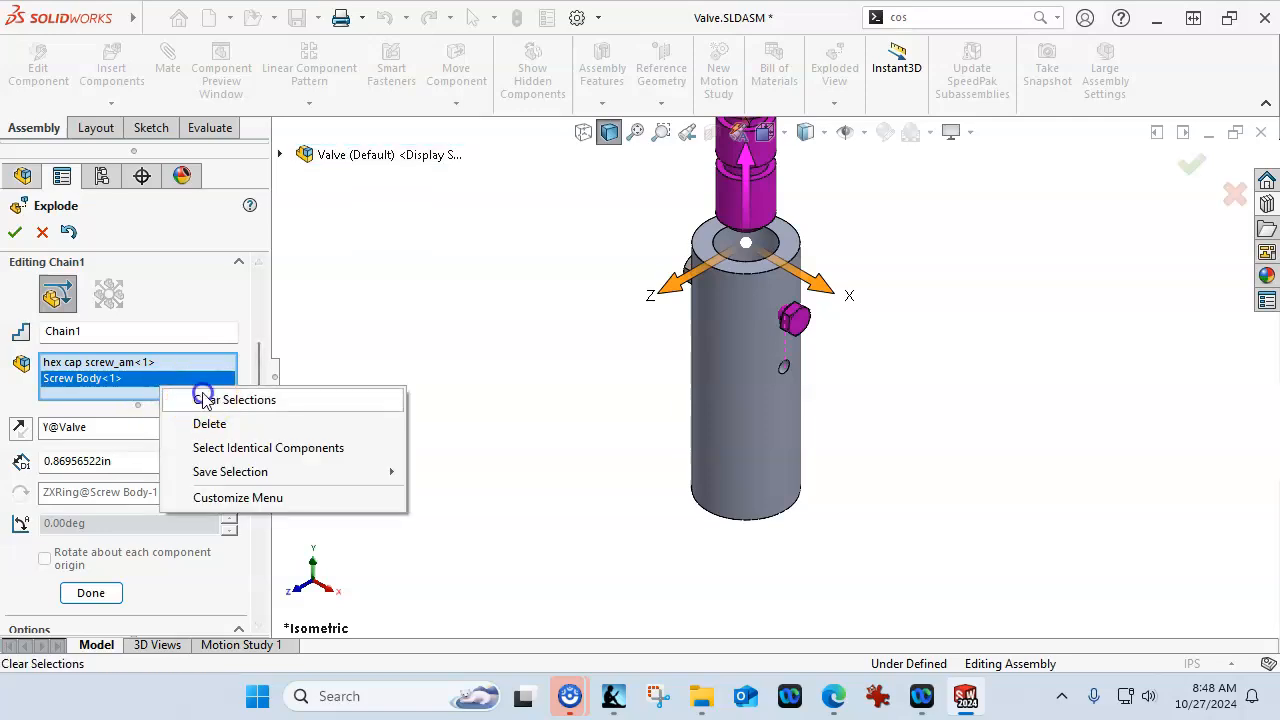
click(204, 395)
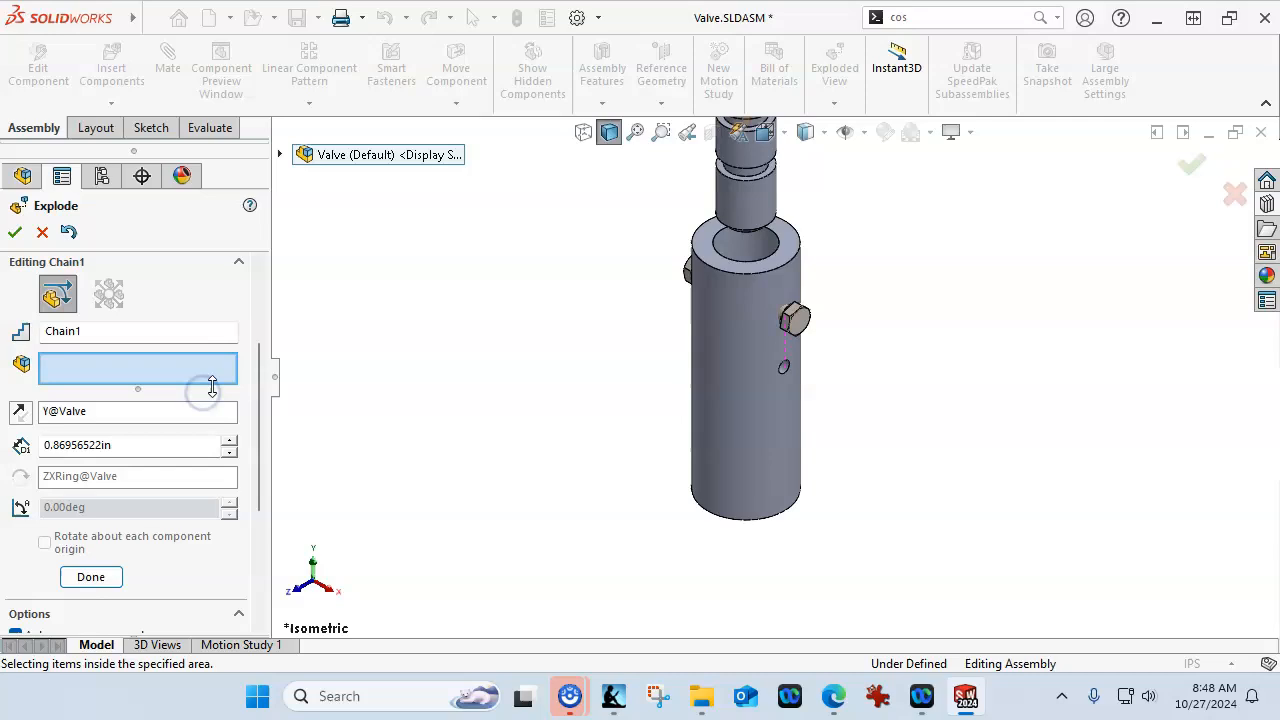
click(766, 189)
drag(261, 420, 286, 316)
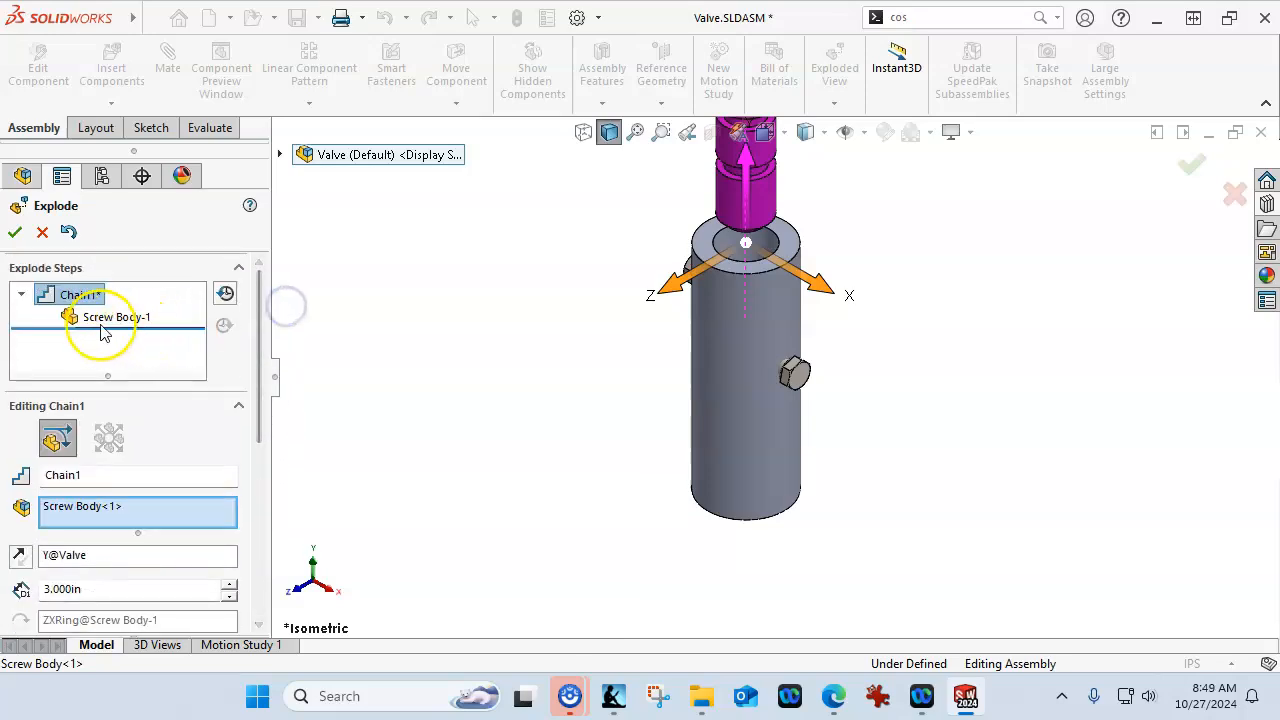
Finish the Screw Body's explode step, and add a step exploding the lower hex cap screw 1 in along X
drag(258, 352, 271, 490)
click(91, 412)
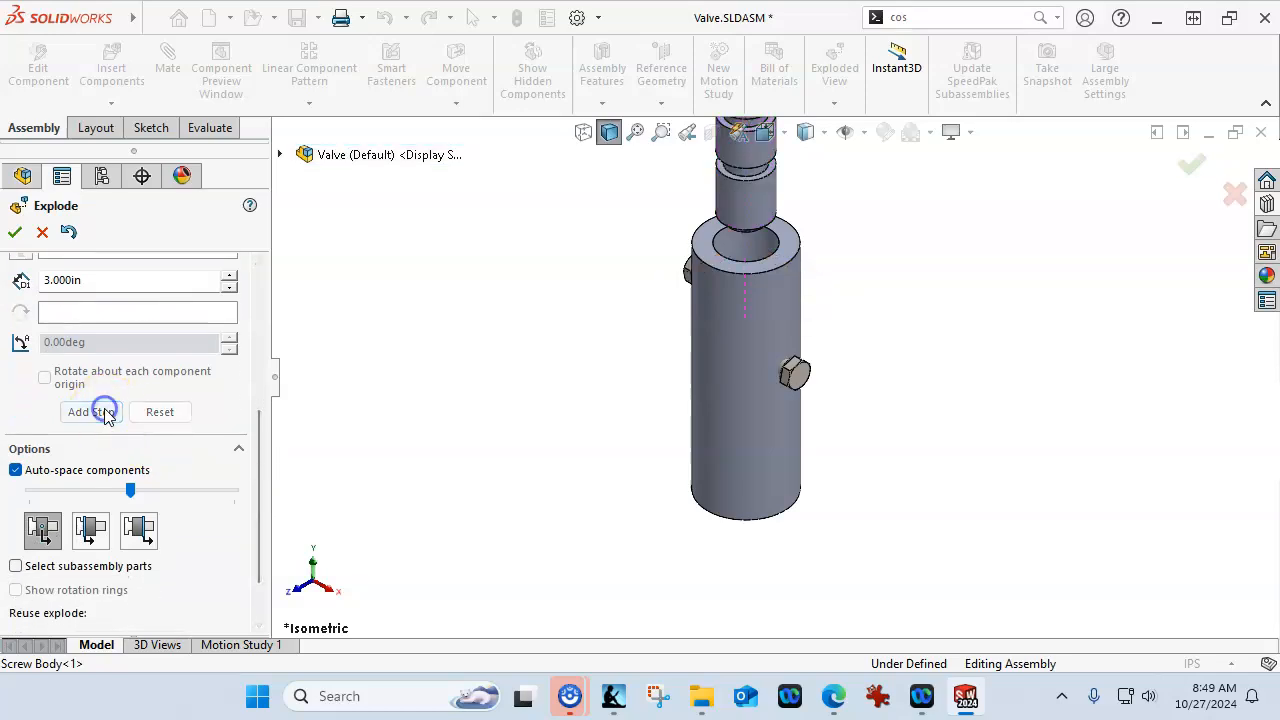
click(806, 378)
drag(872, 421, 926, 432)
double_click(139, 304)
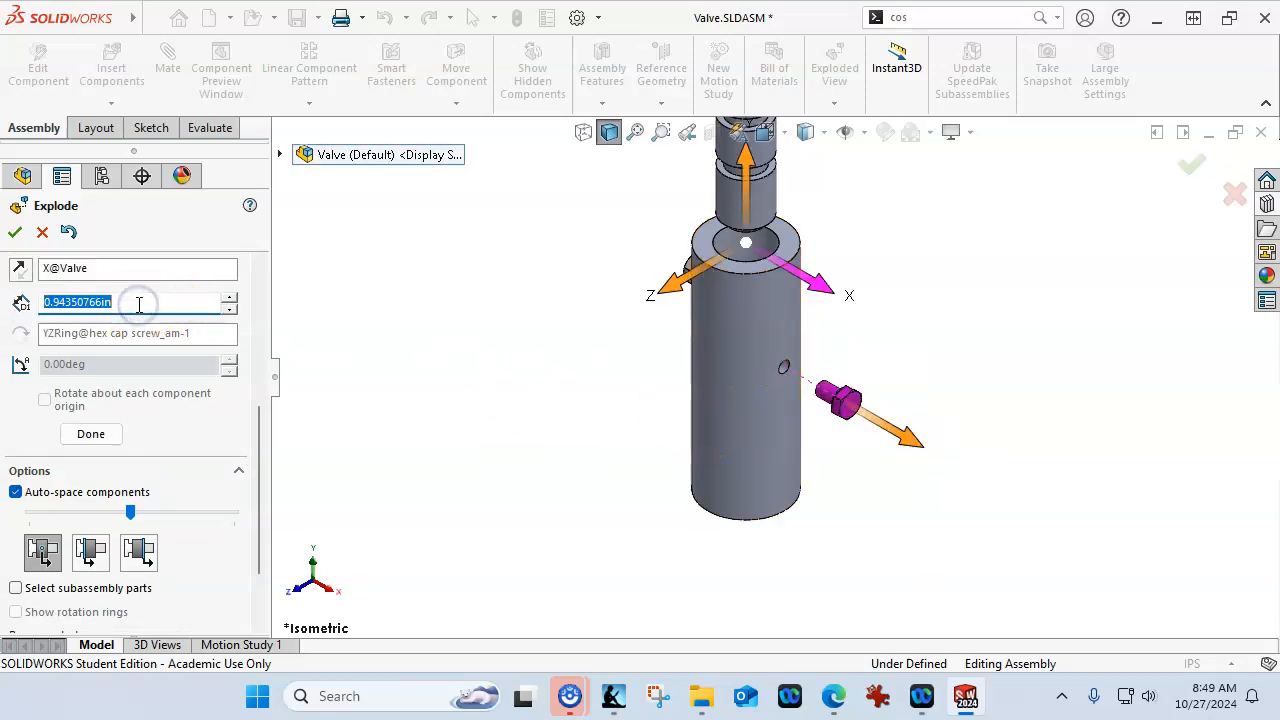
text(1)
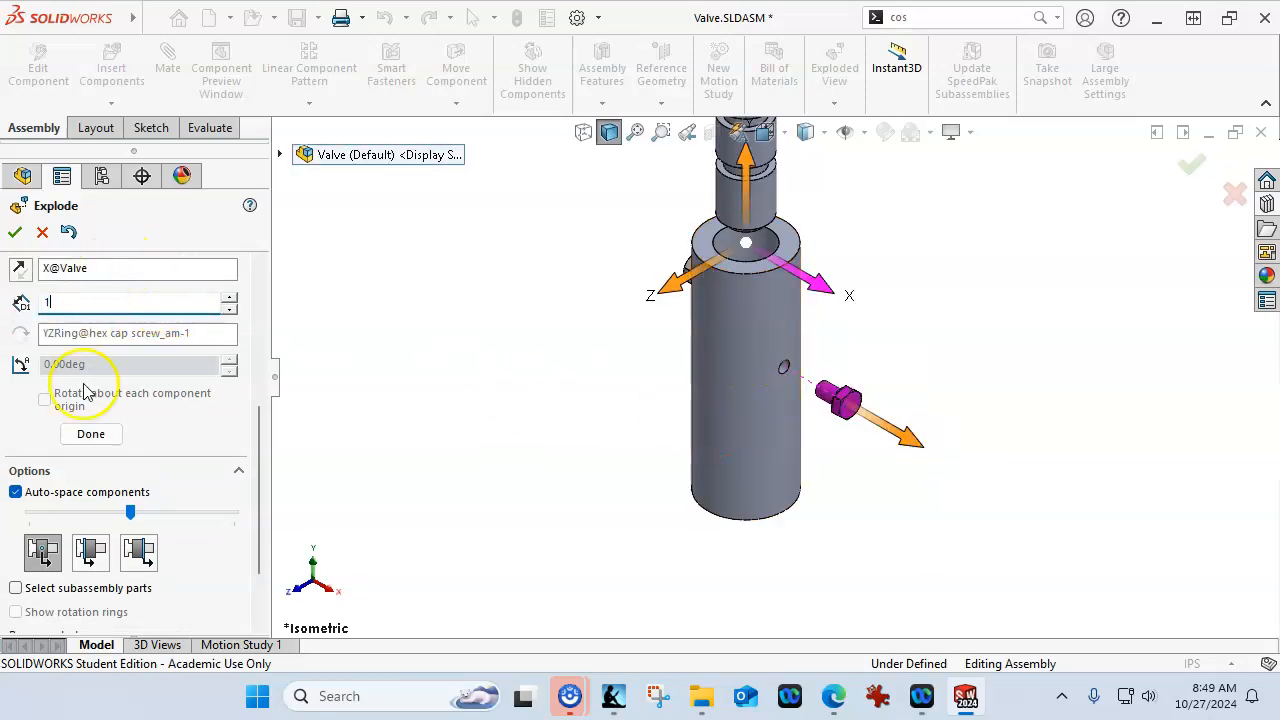
click(95, 437)
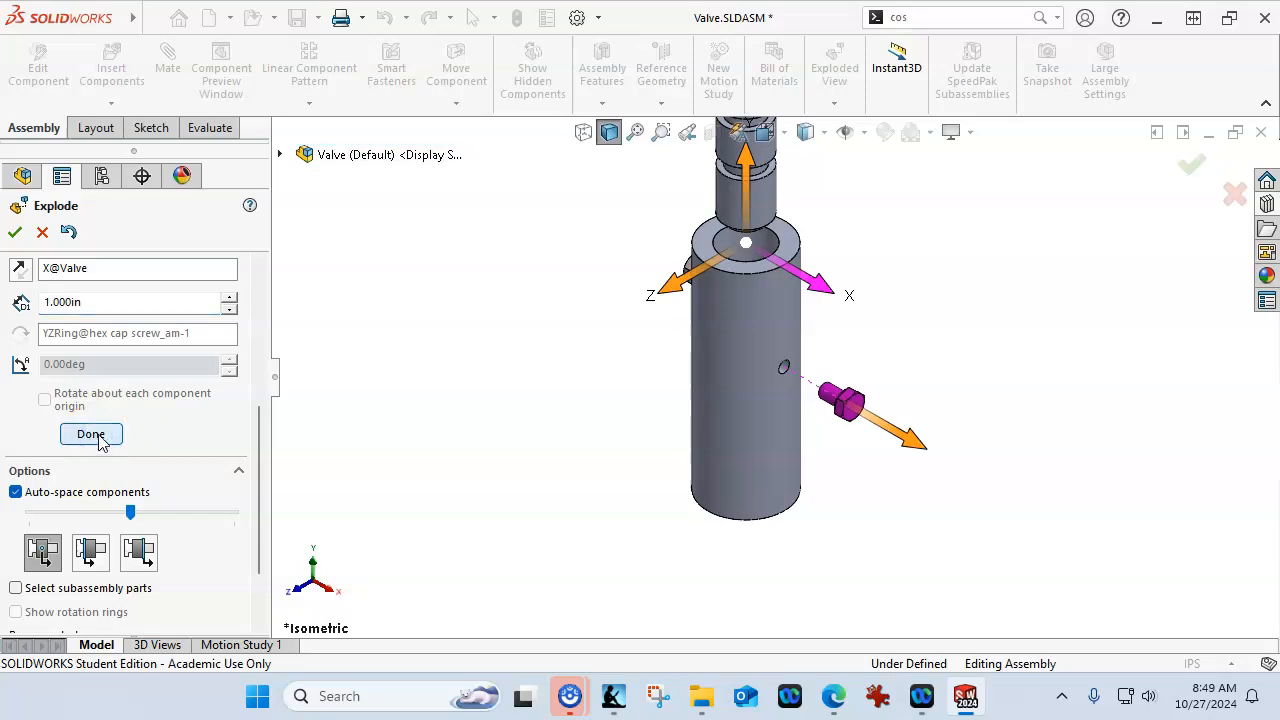
Explode the upper hex cap screw 1 in outward along the X axis, away from the lower screw, and complete the exploded view
scroll(686, 300, down, 3)
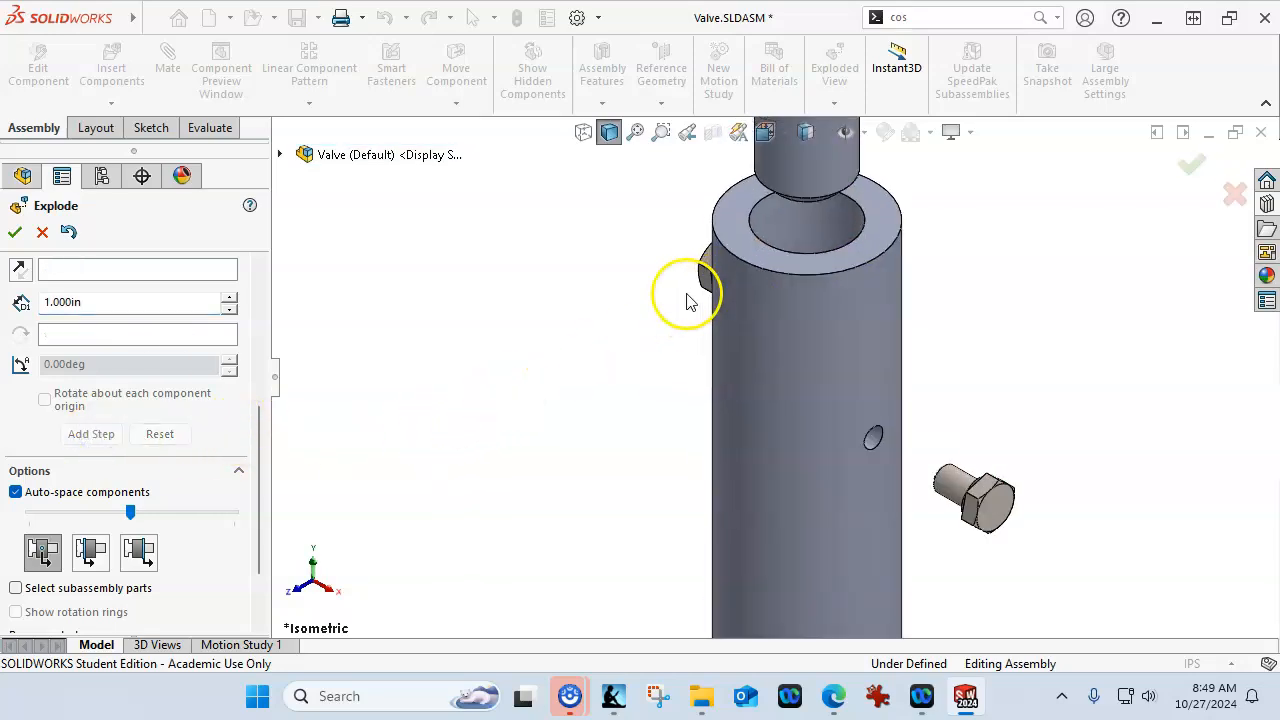
click(703, 272)
drag(812, 320, 640, 250)
click(150, 326)
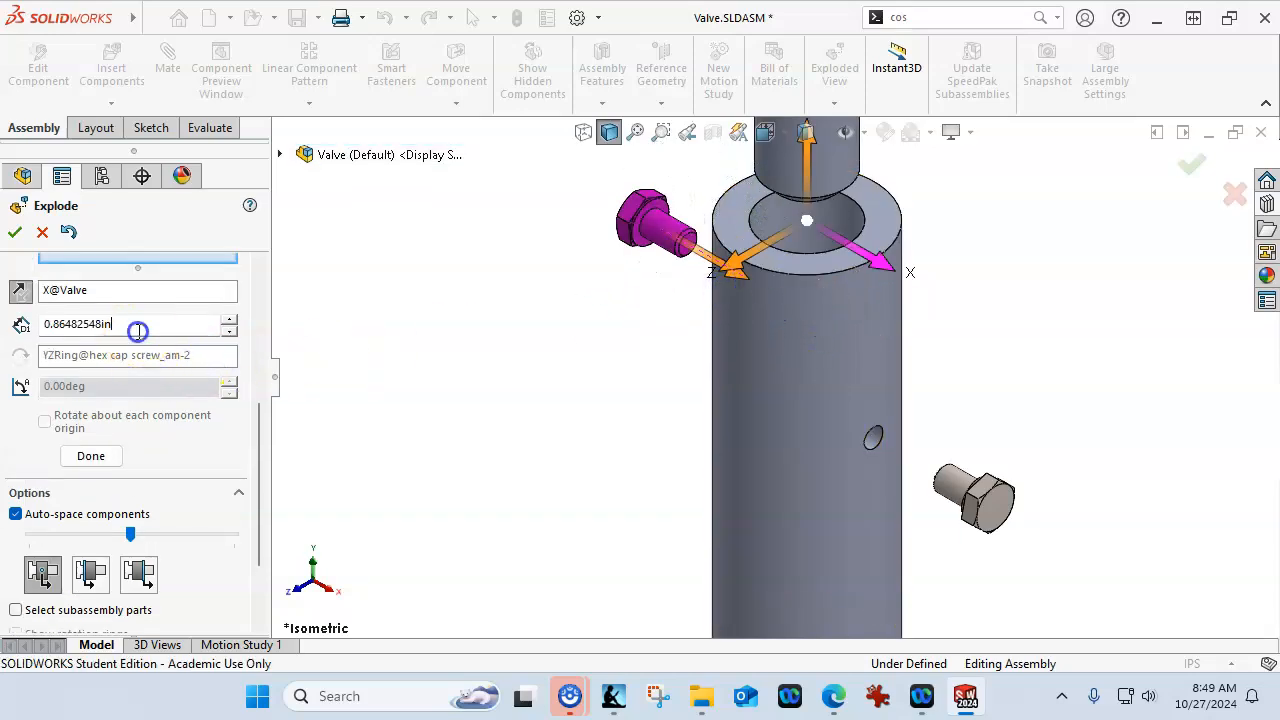
text(1)
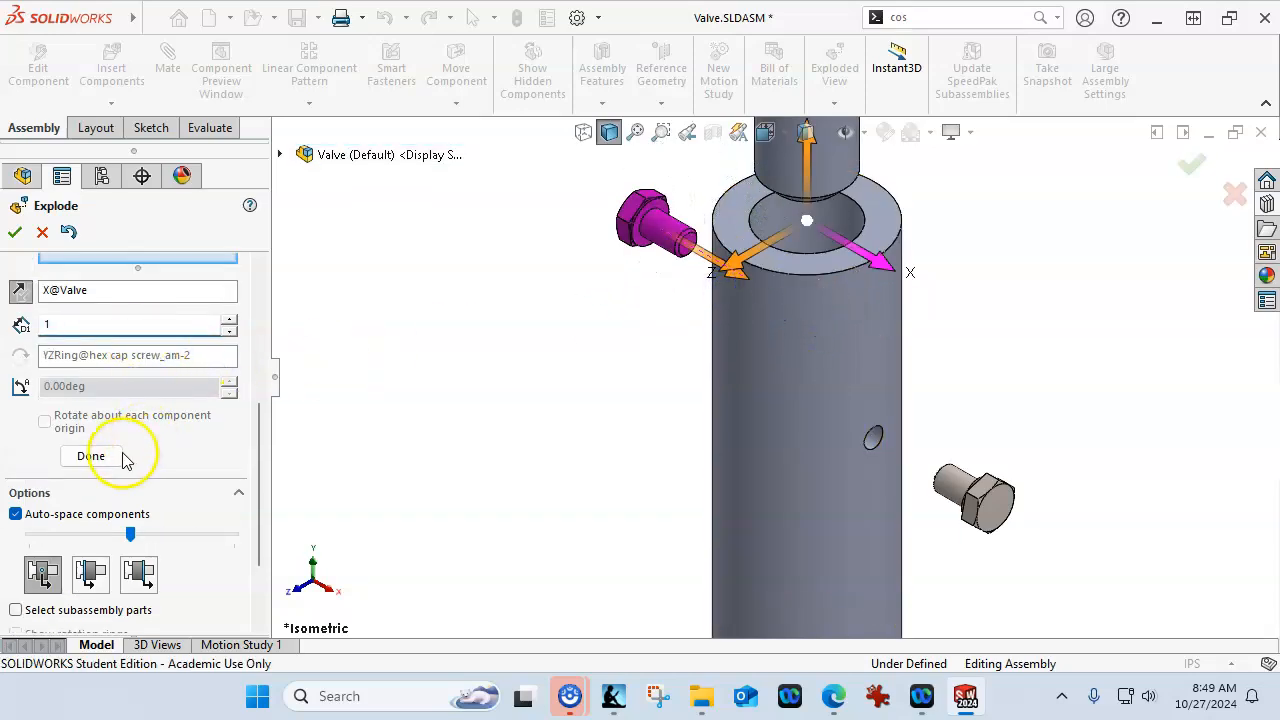
click(95, 455)
click(15, 234)
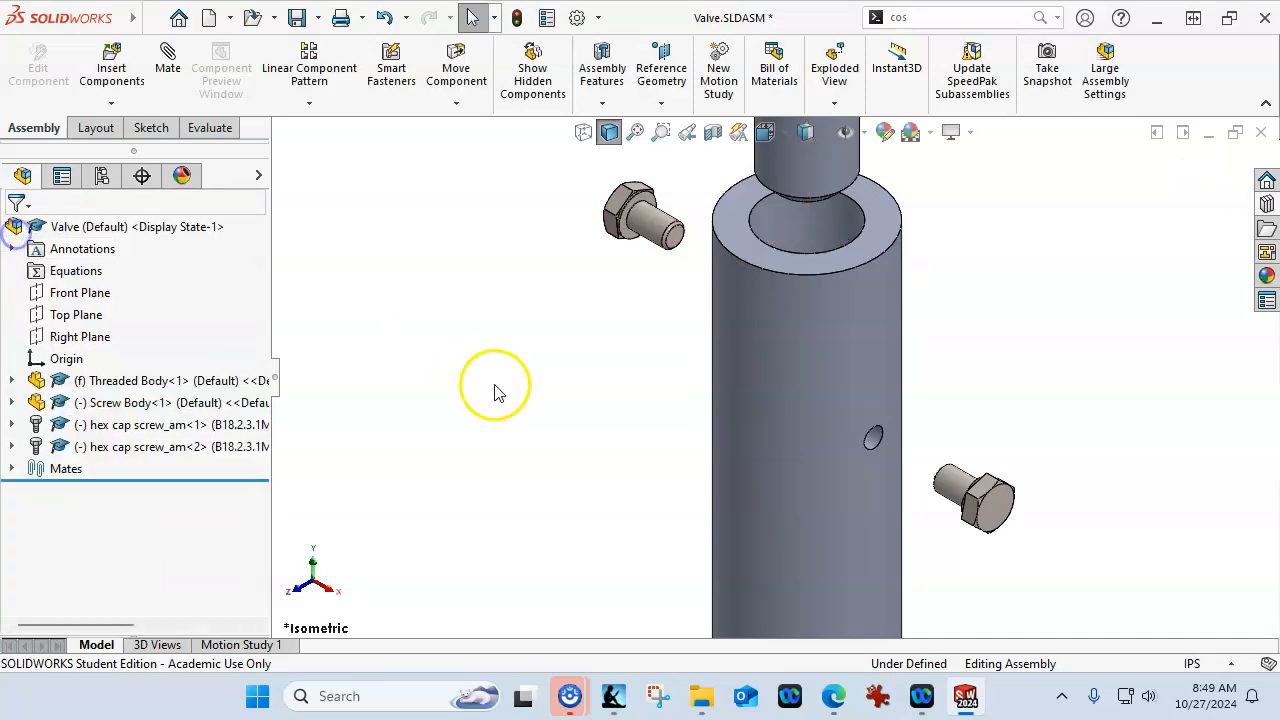
Save the Valve assembly with its exploded view
key(f)
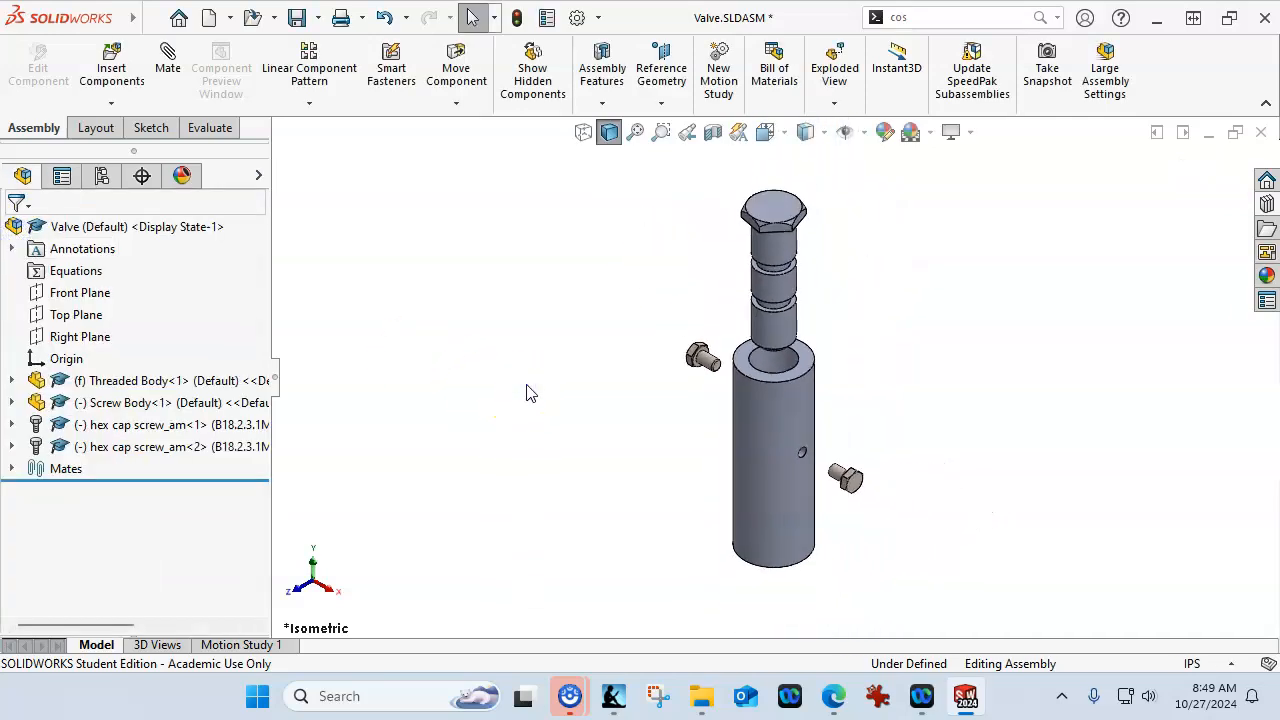
click(300, 17)
click(415, 357)
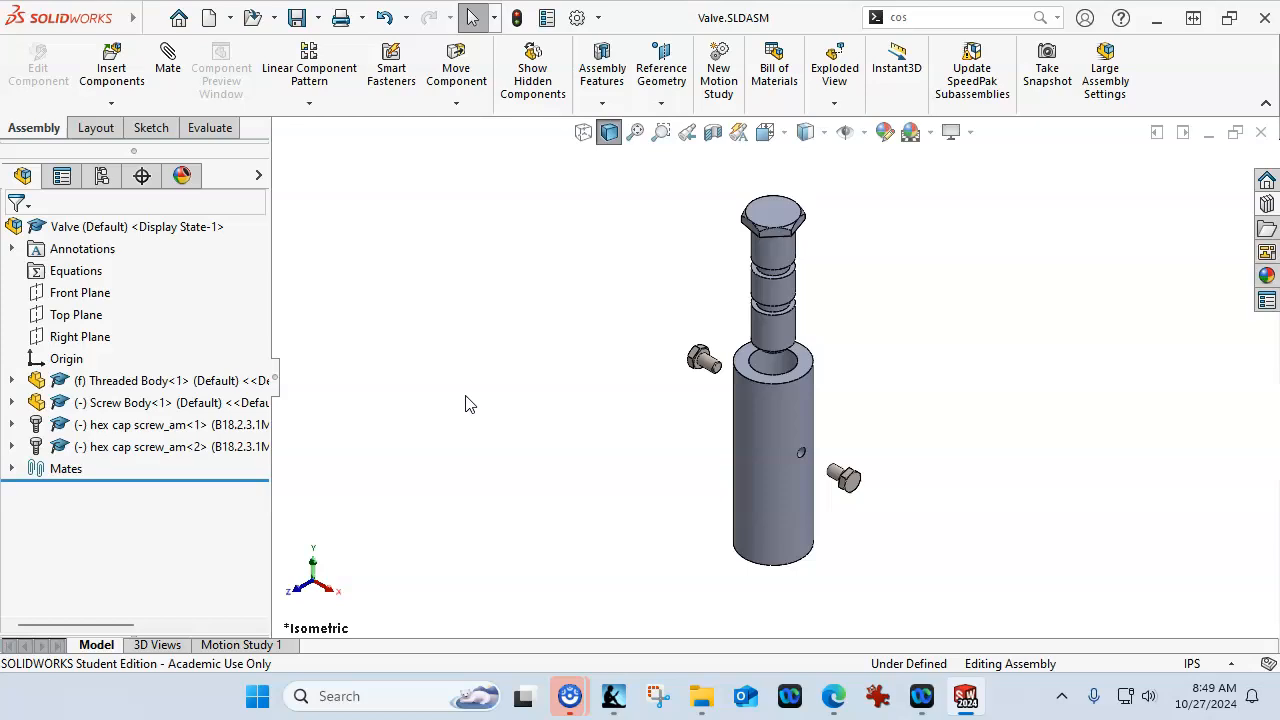
Collapse Exploded View1 of the Default configuration so the assembly is put back together
click(101, 176)
click(33, 264)
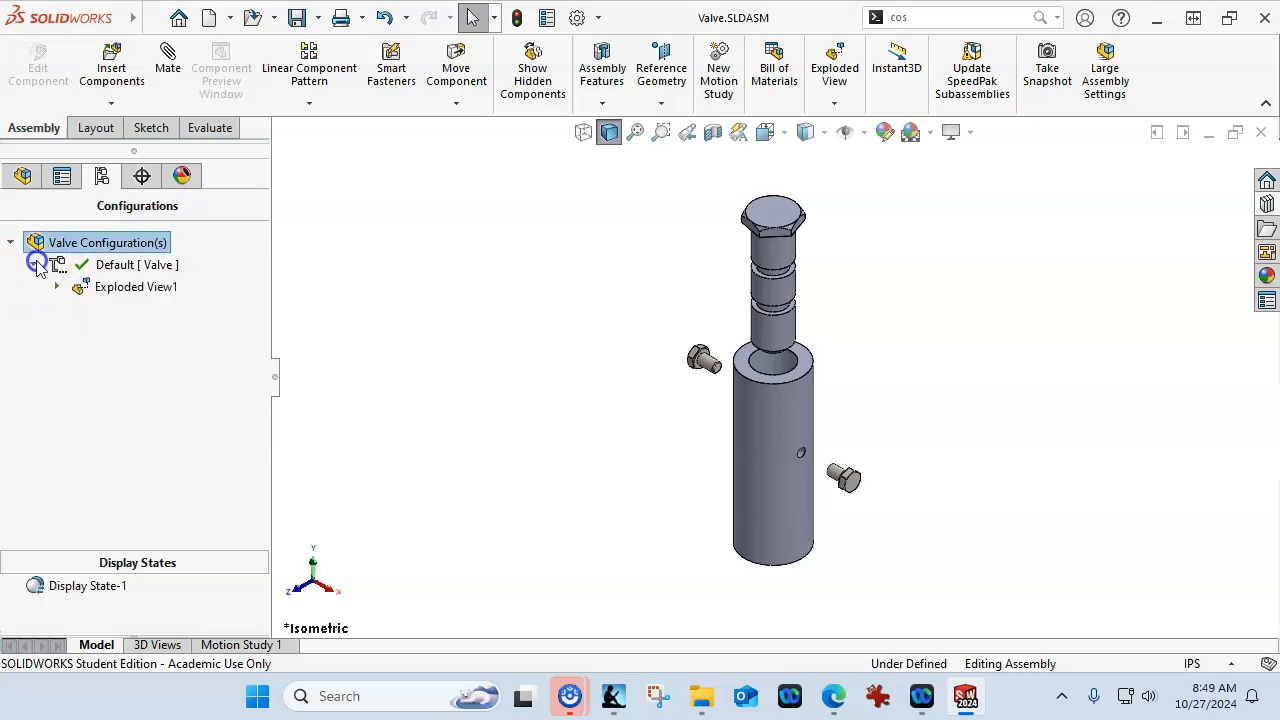
double_click(125, 288)
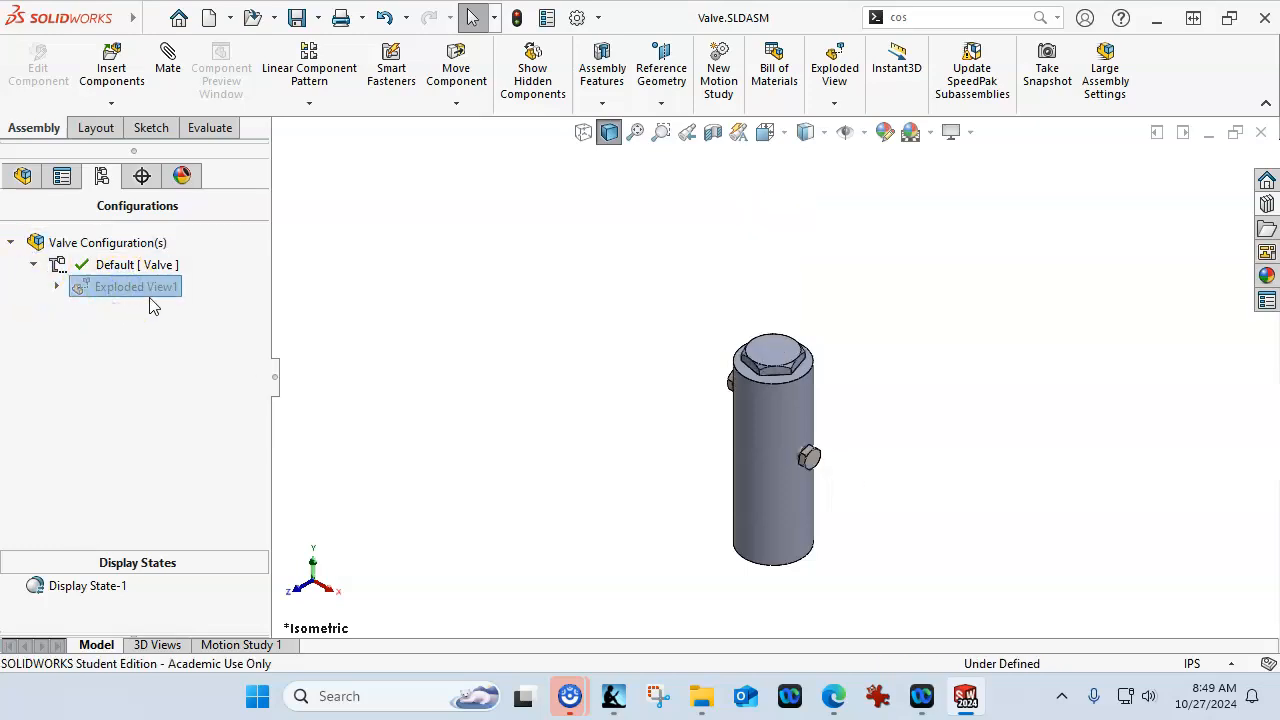
Start an assembly sketch on the bottom face of the Threaded Body
click(22, 176)
middle_drag(487, 411, 760, 532)
click(758, 531)
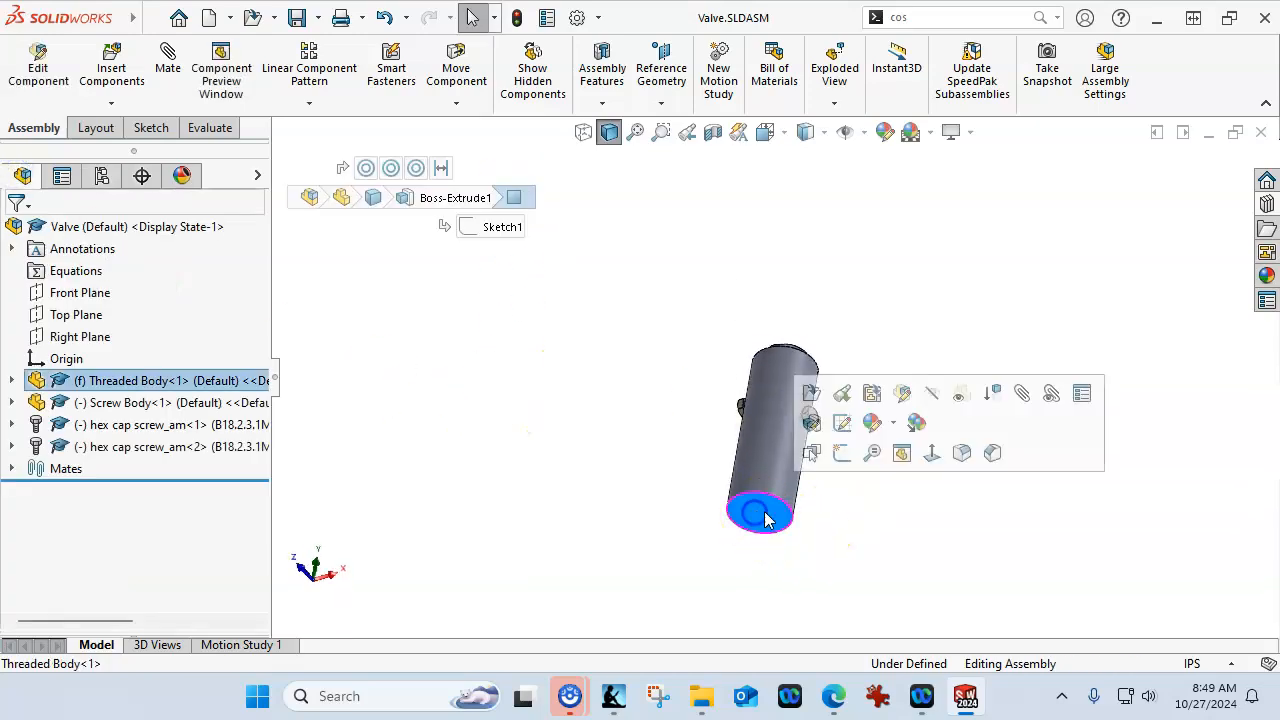
click(840, 454)
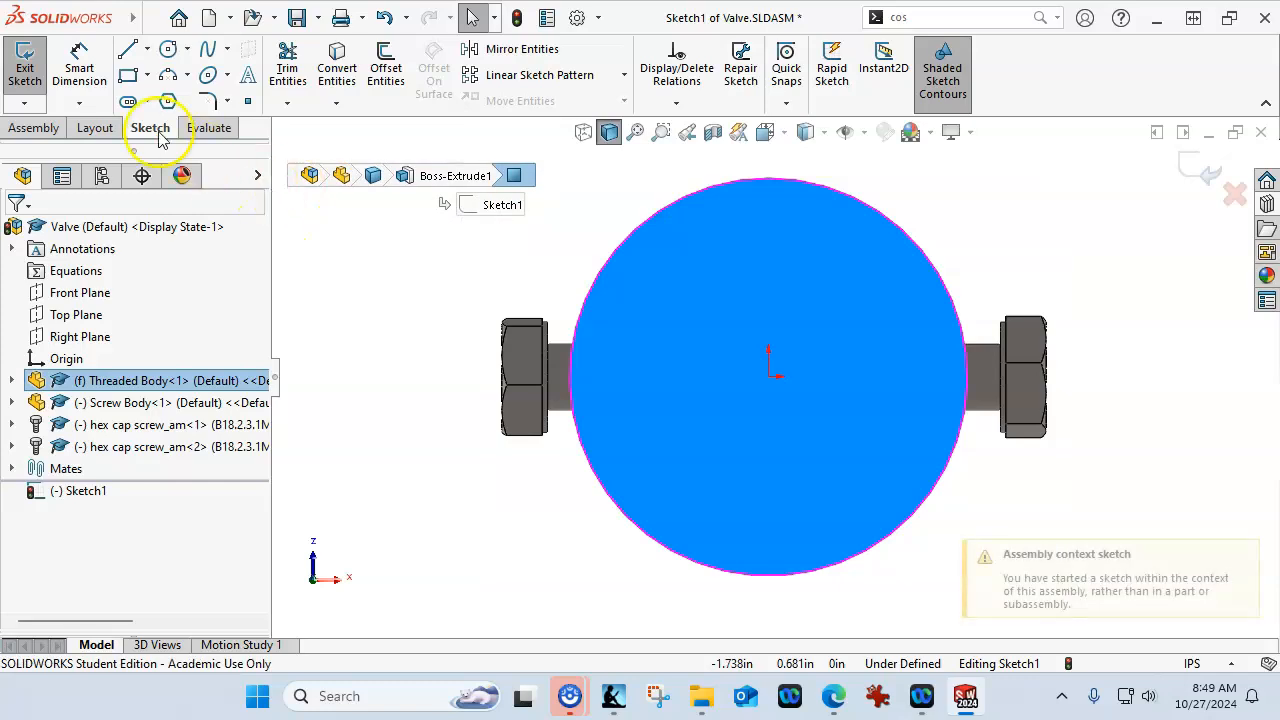
Sketch a horizontal line through the origin that extends past the heads of both hex cap screws
click(126, 49)
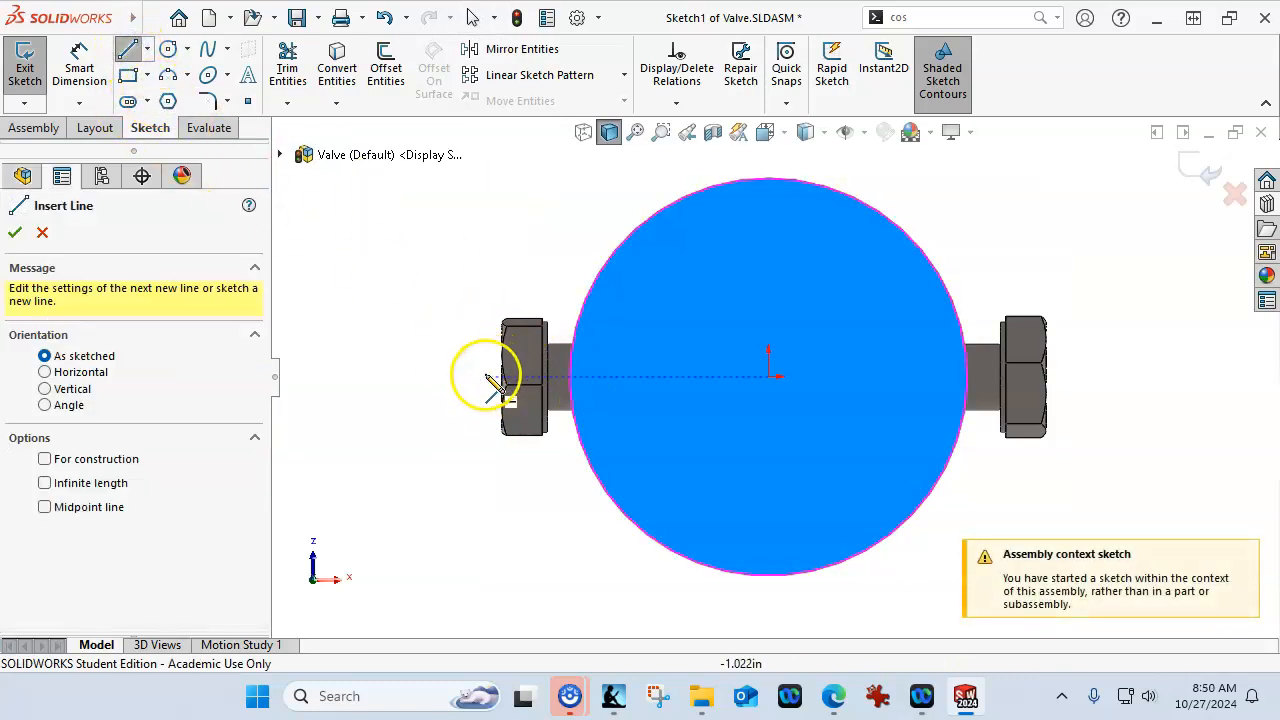
click(431, 377)
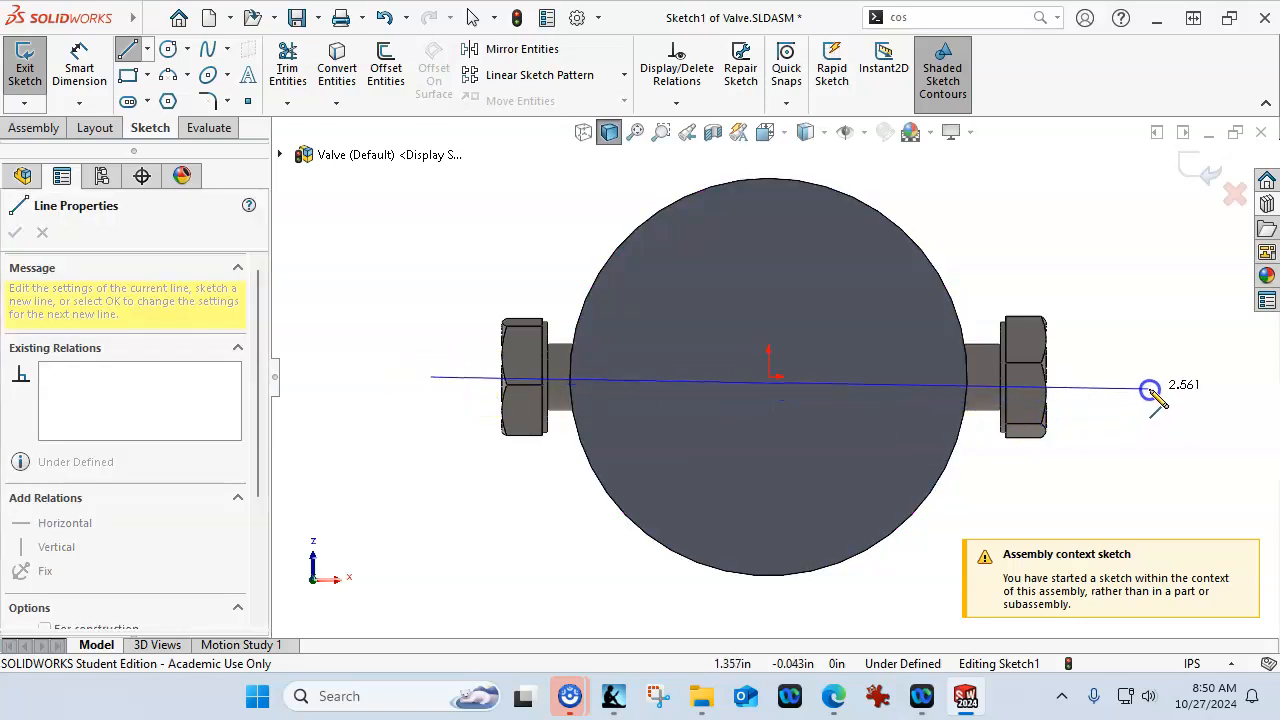
double_click(1180, 377)
right_click(1051, 266)
click(1043, 260)
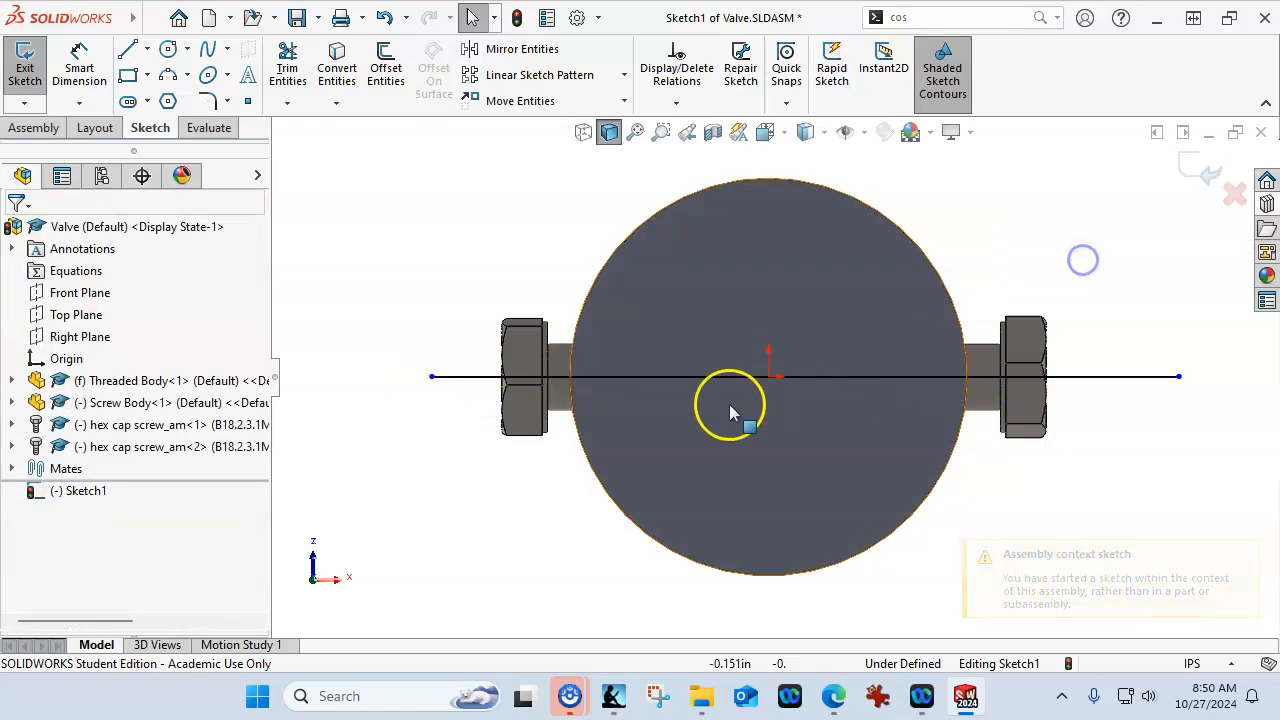
Add a Midpoint relation between the sketched line and the origin
click(768, 377)
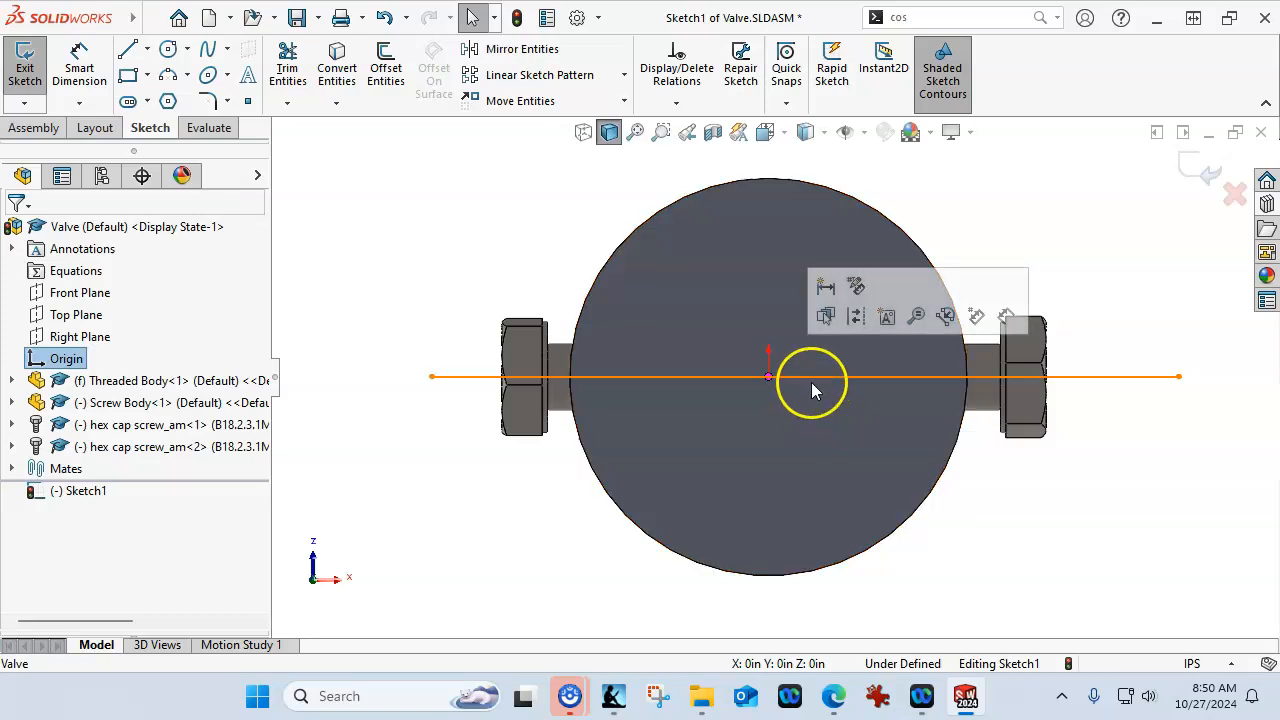
ctrl+click(815, 385)
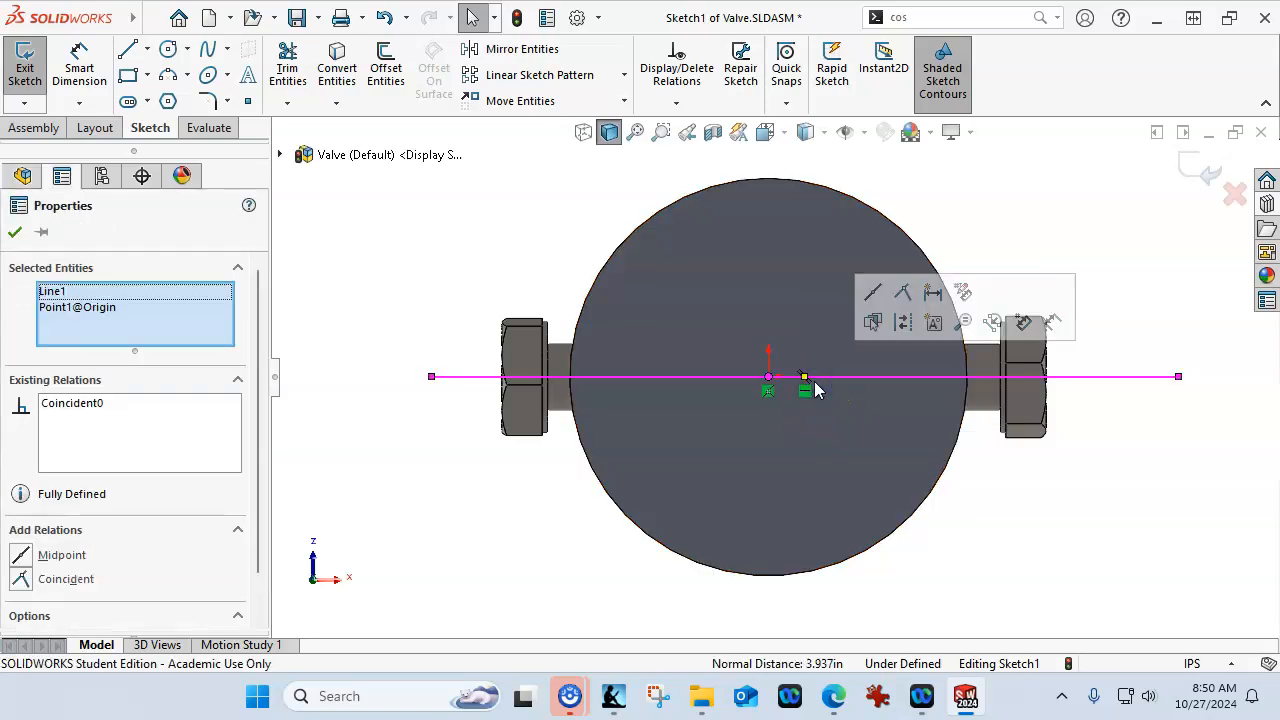
click(871, 291)
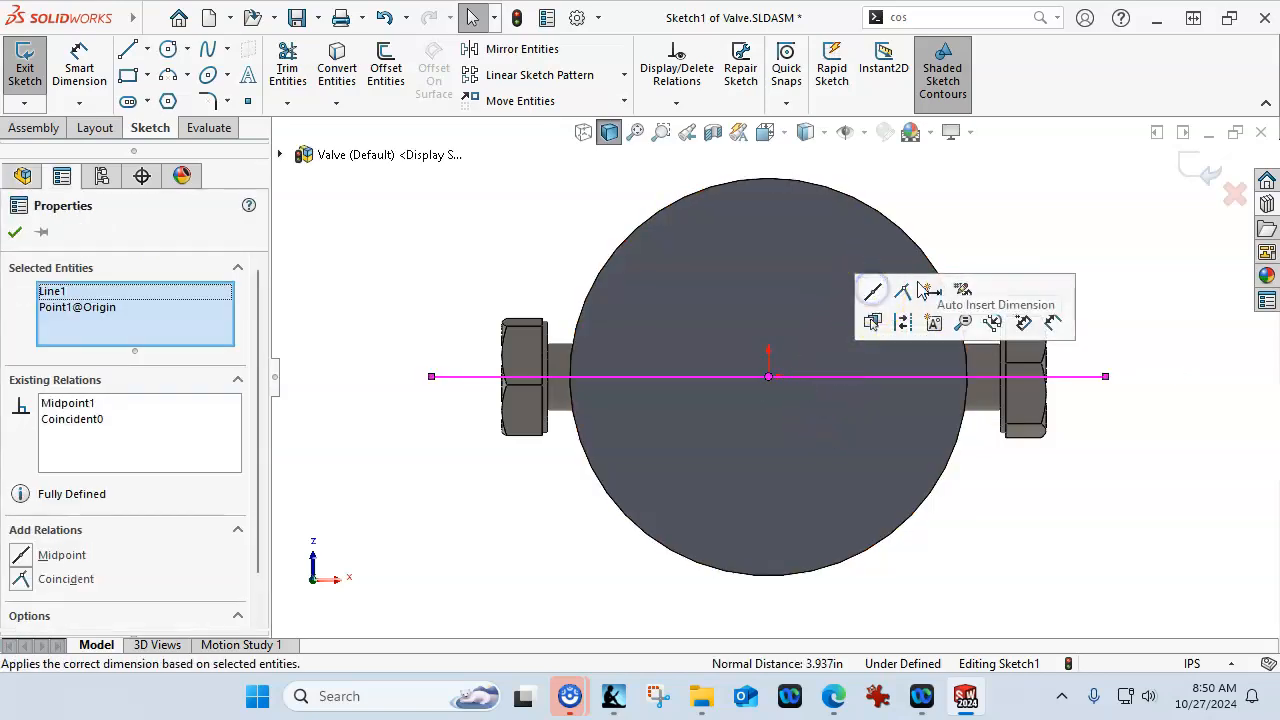
Dimension the line's length as 3 in and exit the sketch
right_click(1049, 201)
click(1254, 164)
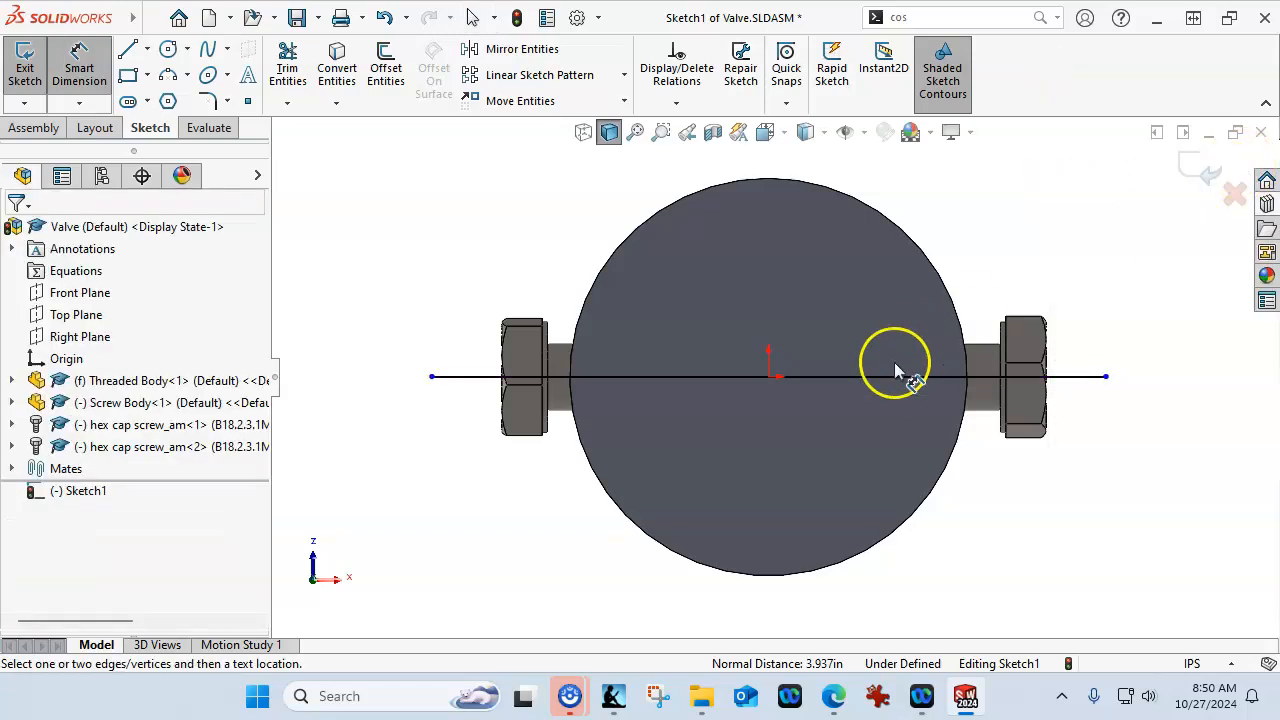
click(893, 374)
key(z)
click(713, 587)
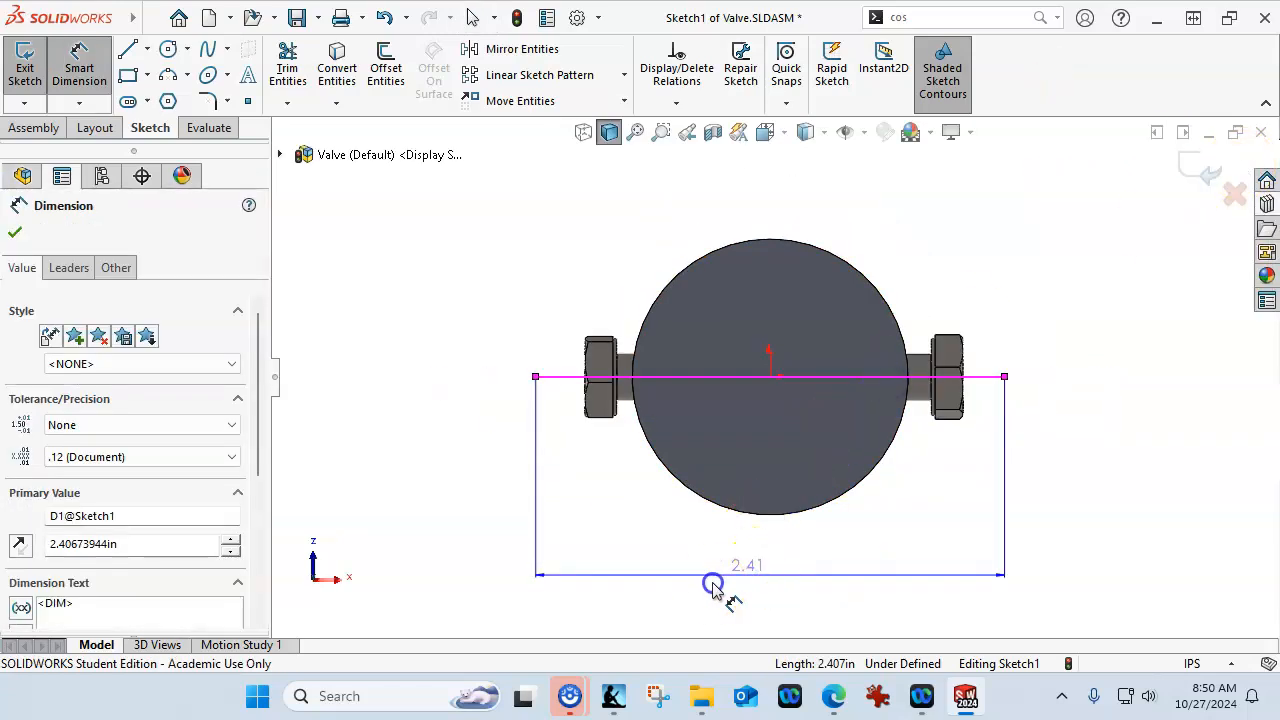
text(3)
key(Return)
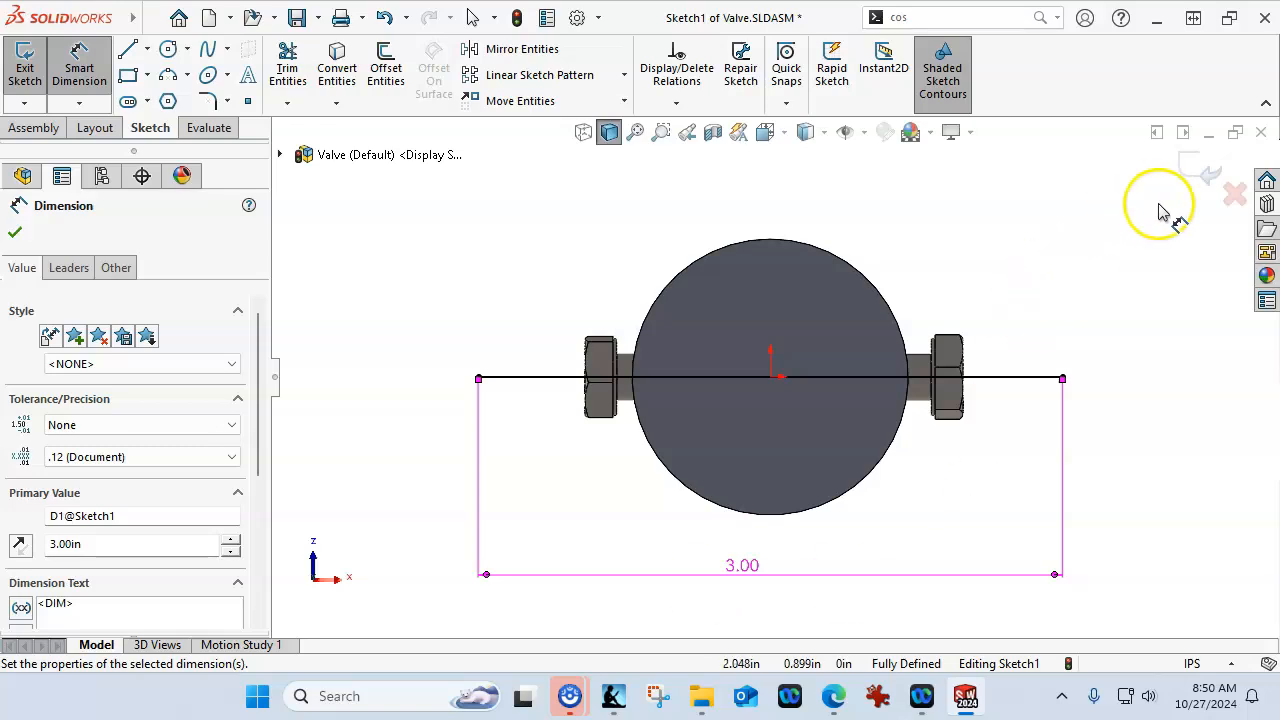
click(1210, 176)
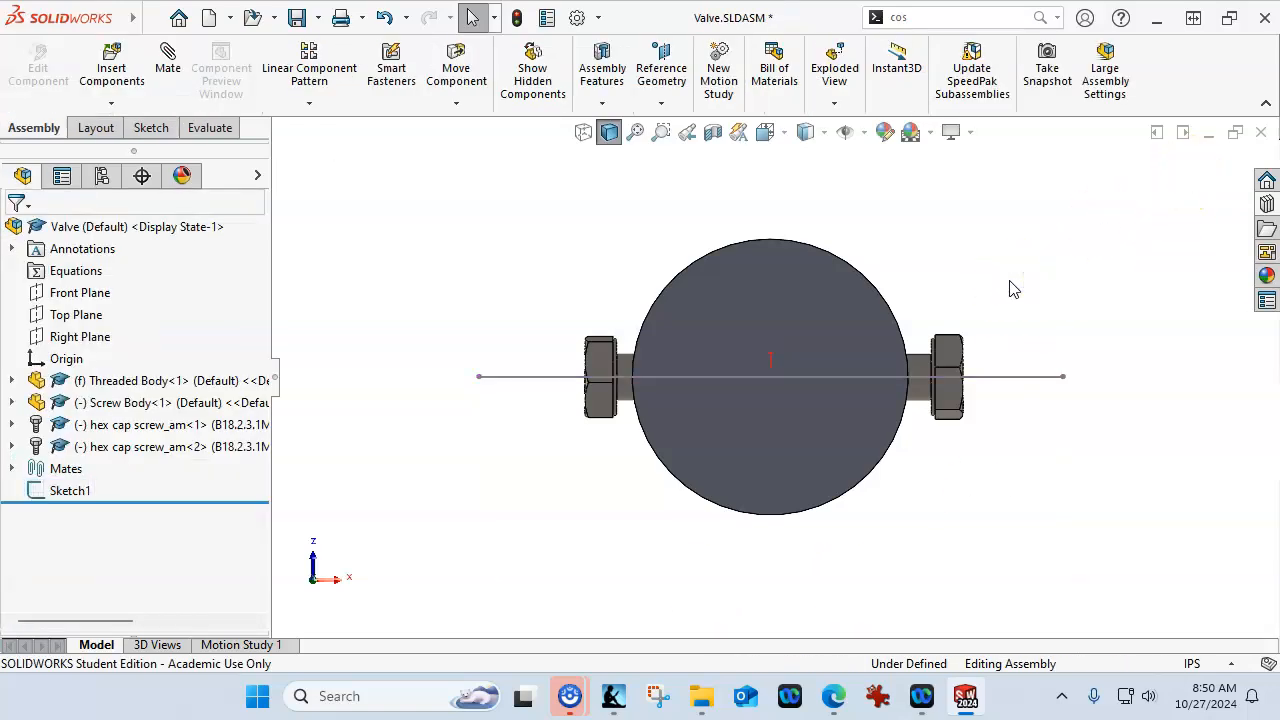
Start an assembly Extruded Cut from the sketched line and limit its feature scope to the Threaded Body, with Auto-select off
key(ctrl+7)
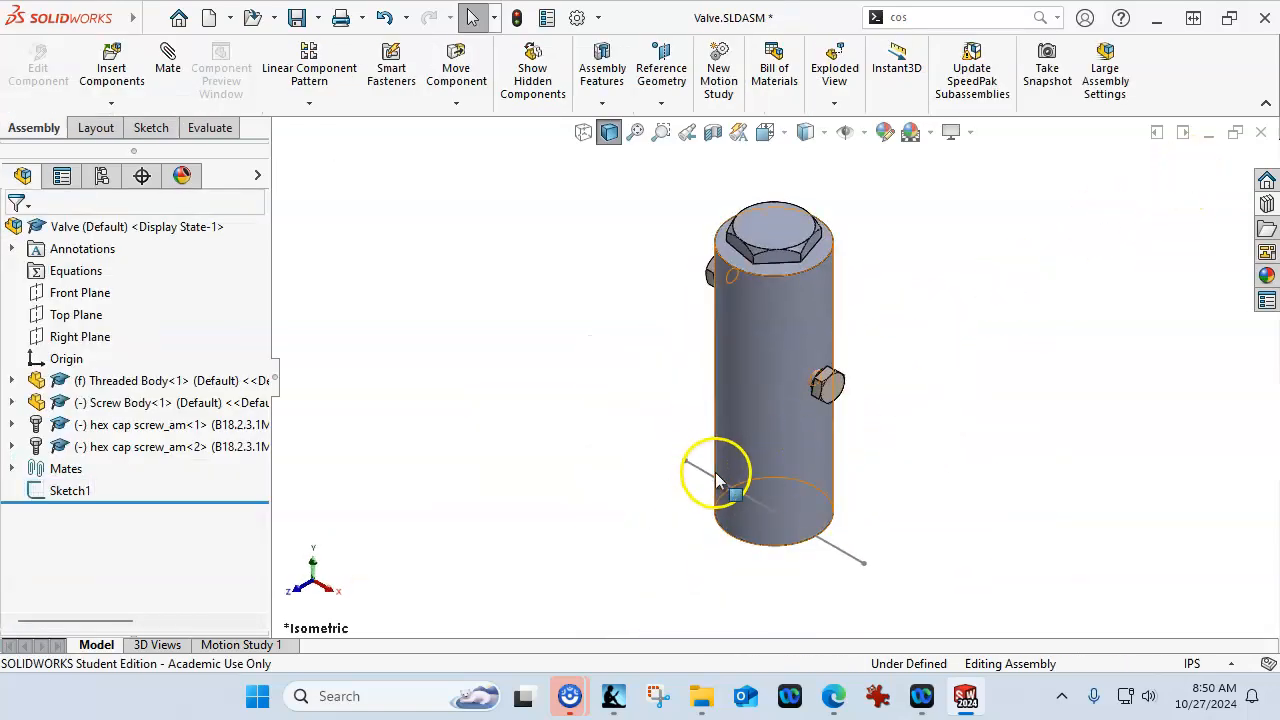
click(700, 468)
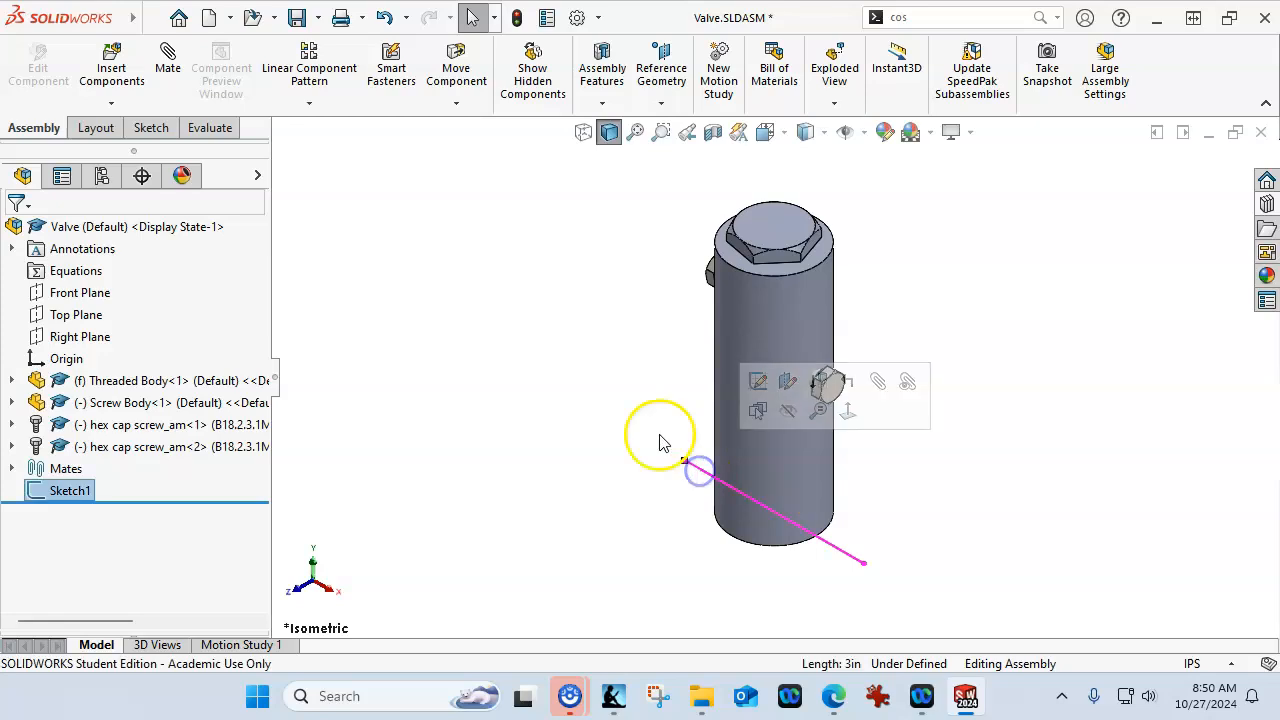
click(594, 106)
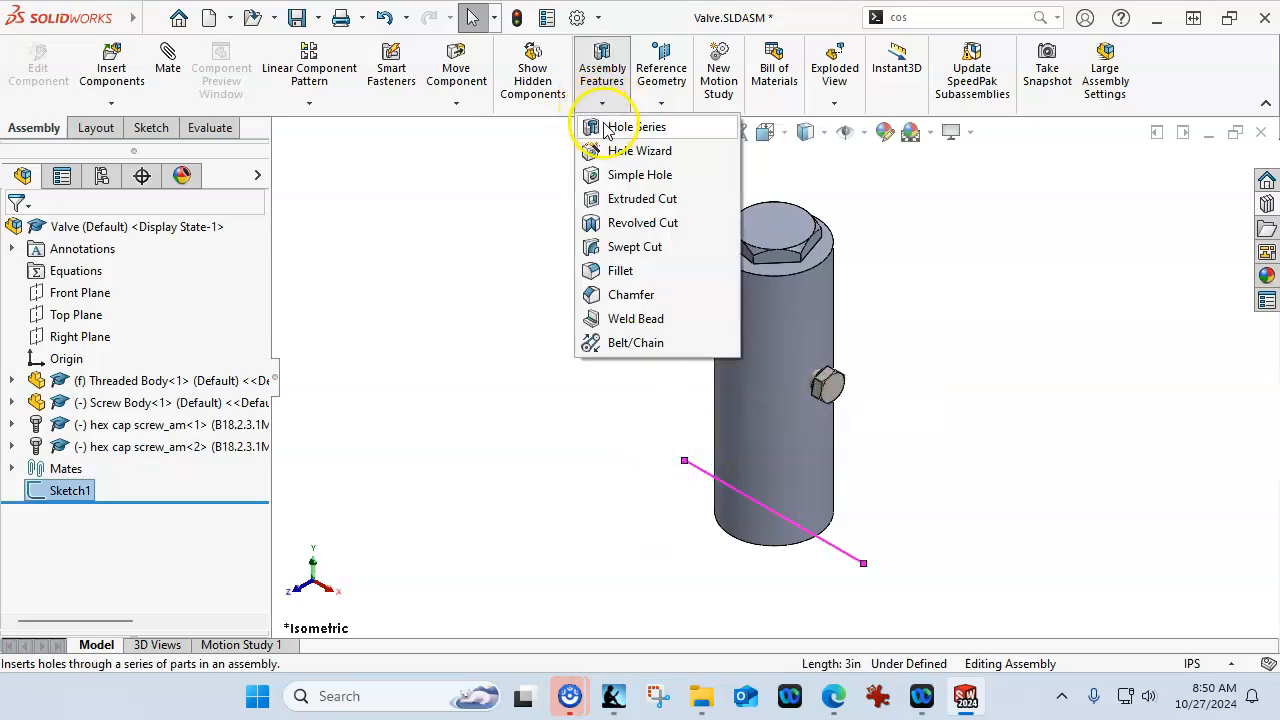
click(645, 205)
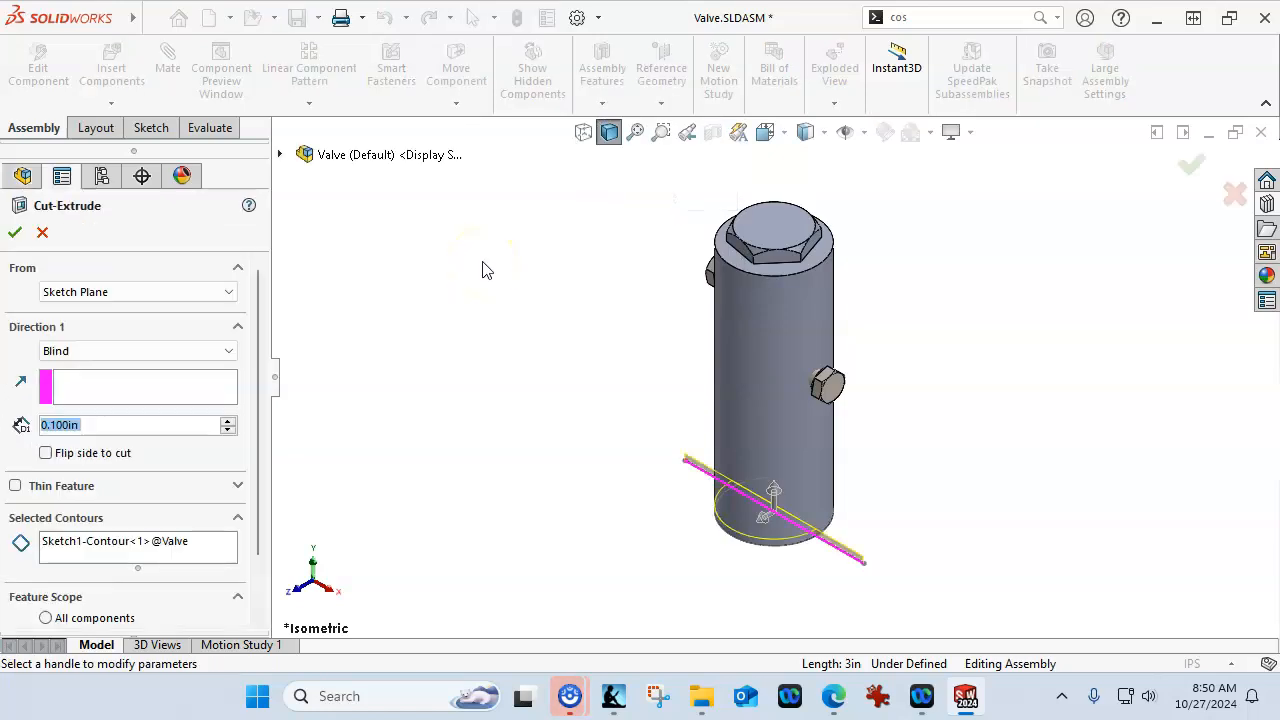
drag(260, 366, 264, 450)
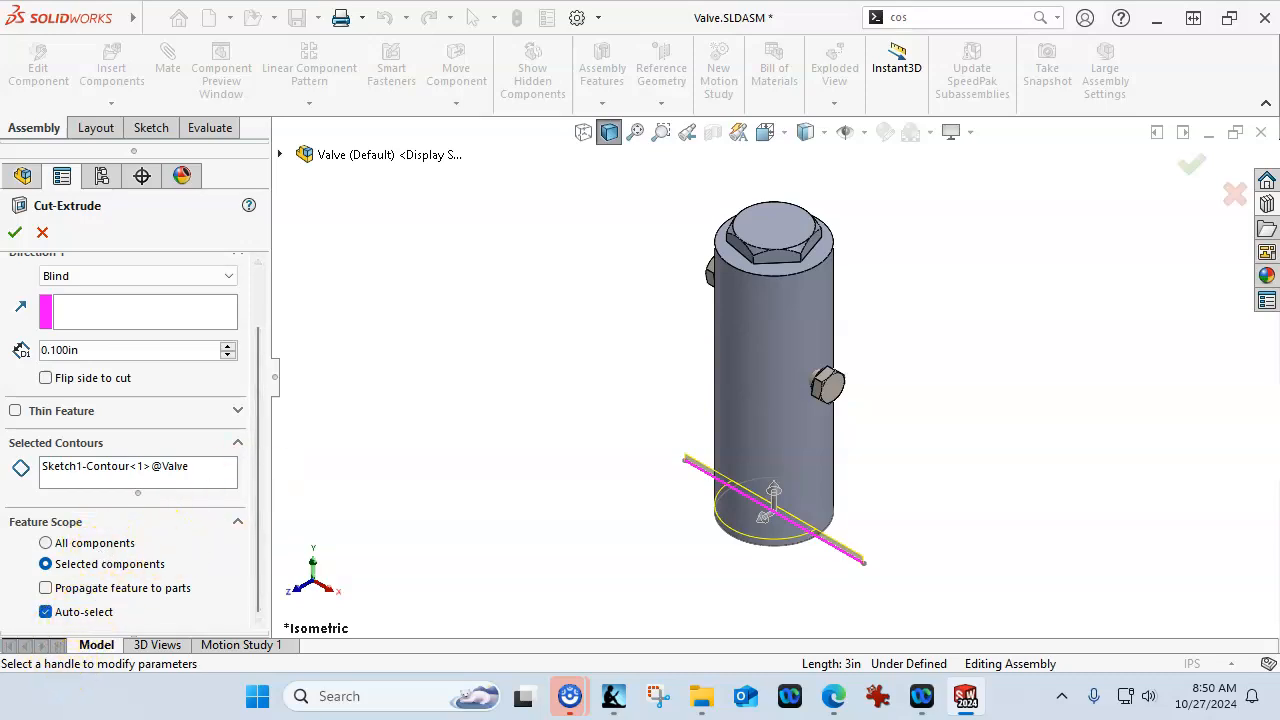
click(100, 621)
drag(251, 531, 251, 614)
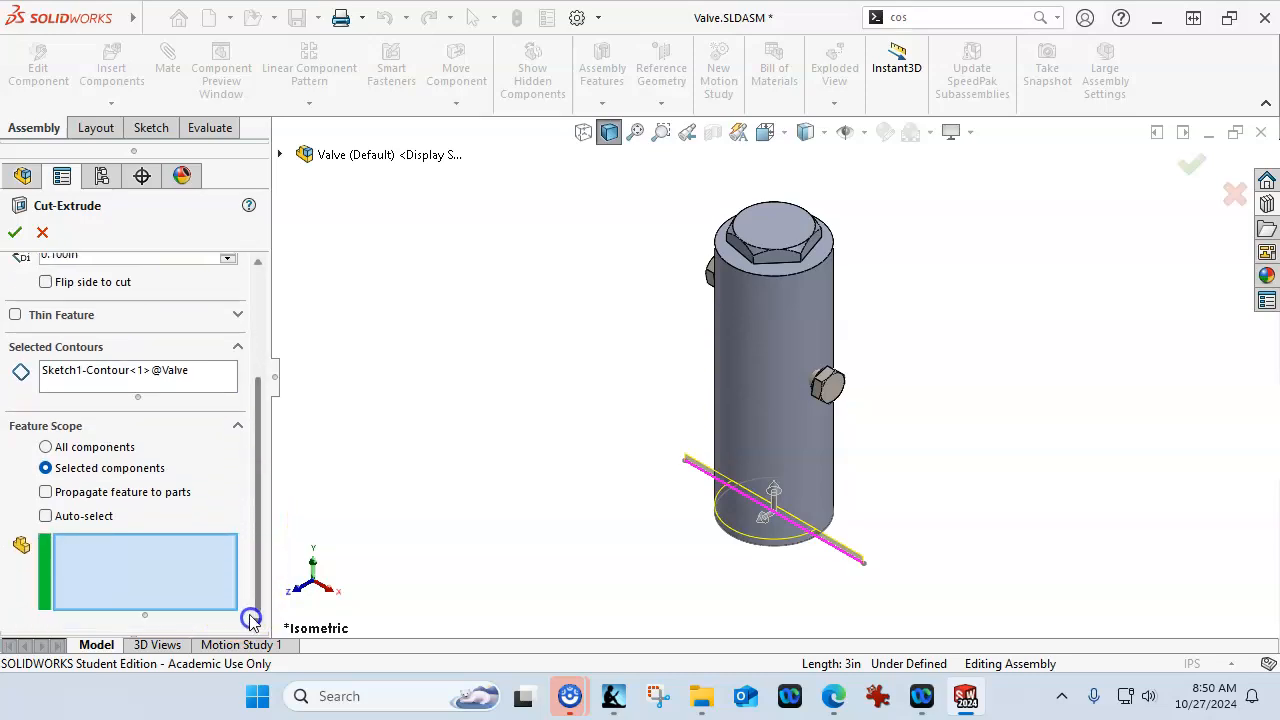
click(726, 345)
Set the cut's end condition to Through All - Both and complete the cut through the Threaded Body
drag(258, 415, 251, 334)
click(183, 312)
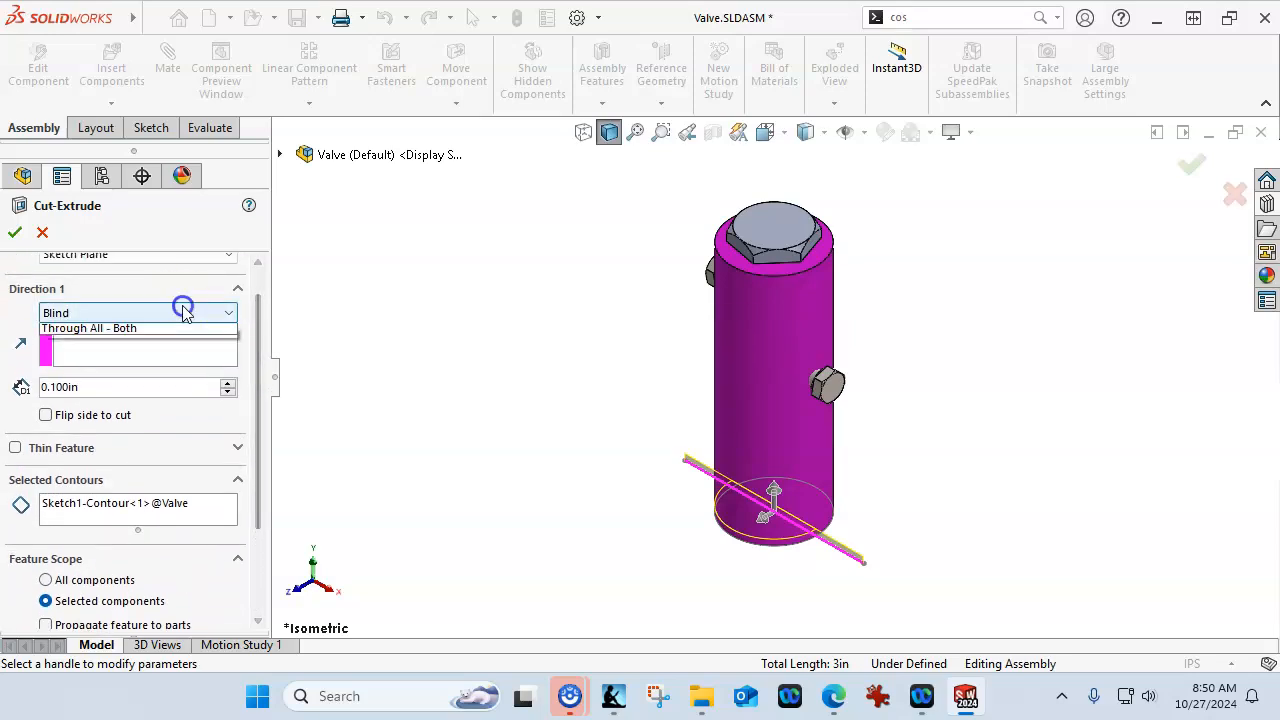
click(100, 343)
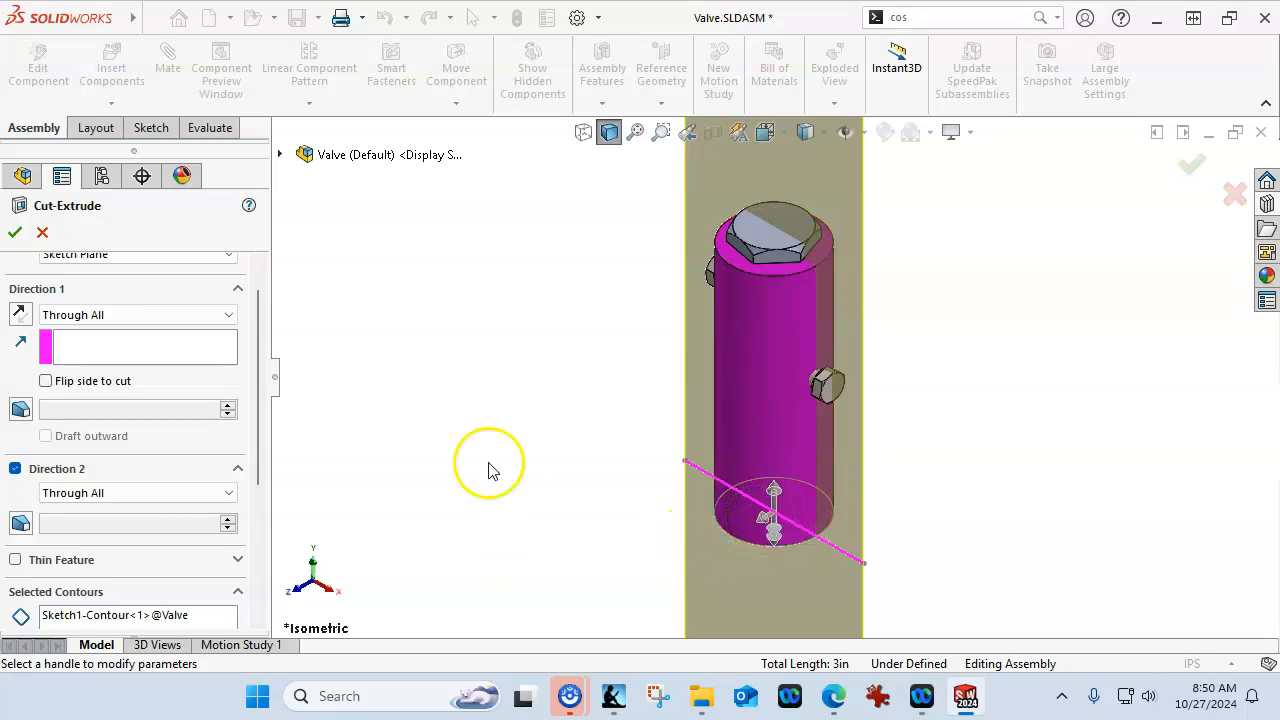
click(15, 232)
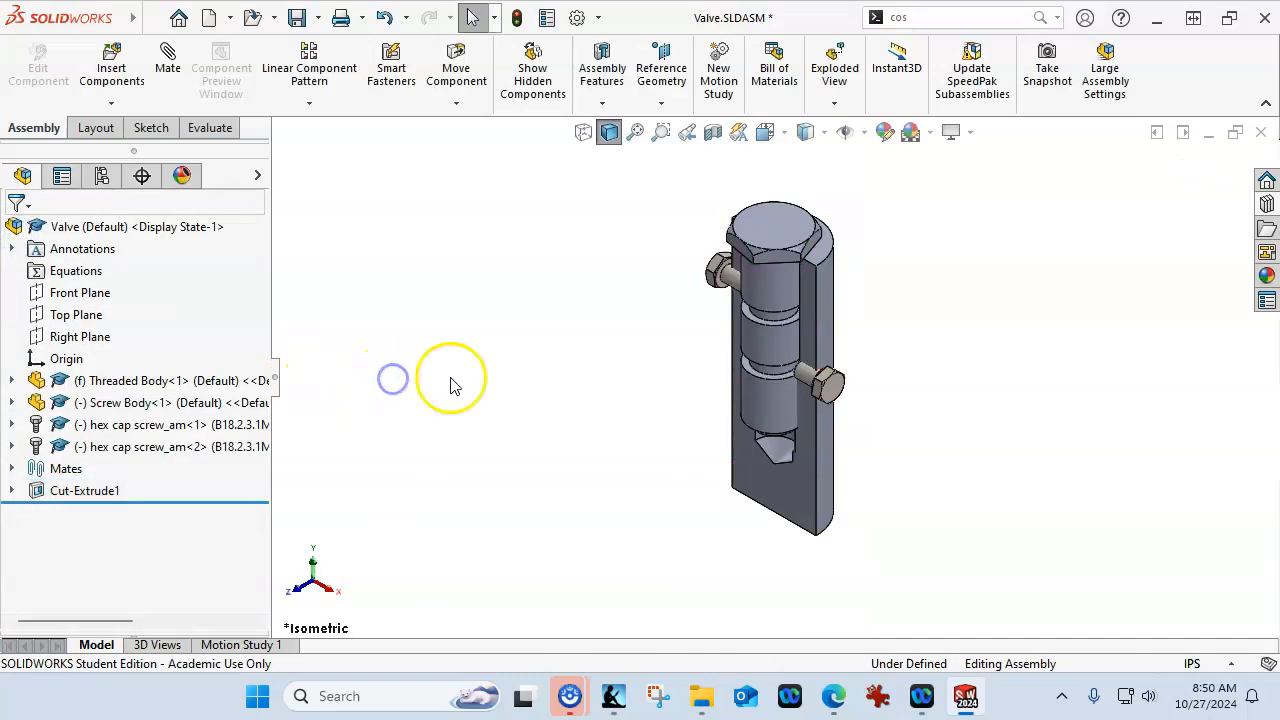
key(f)
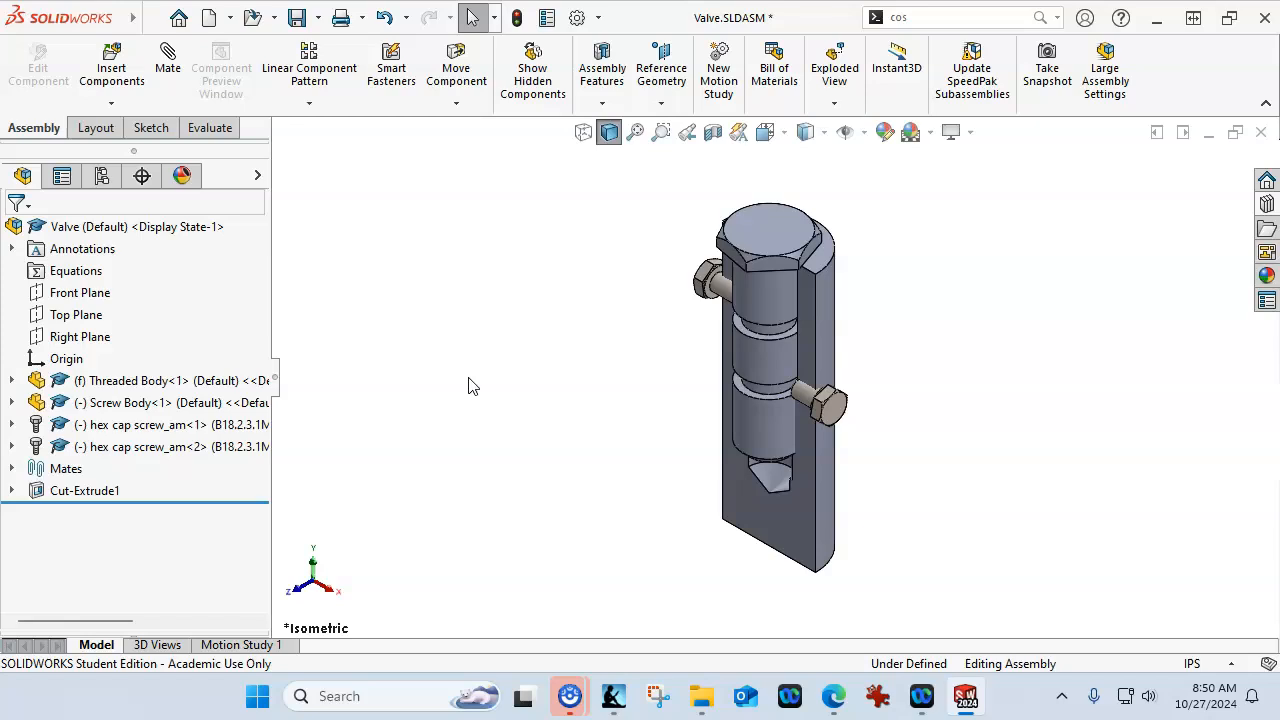
Add a configuration named sliced to the Valve assembly
click(456, 374)
click(101, 176)
right_click(110, 252)
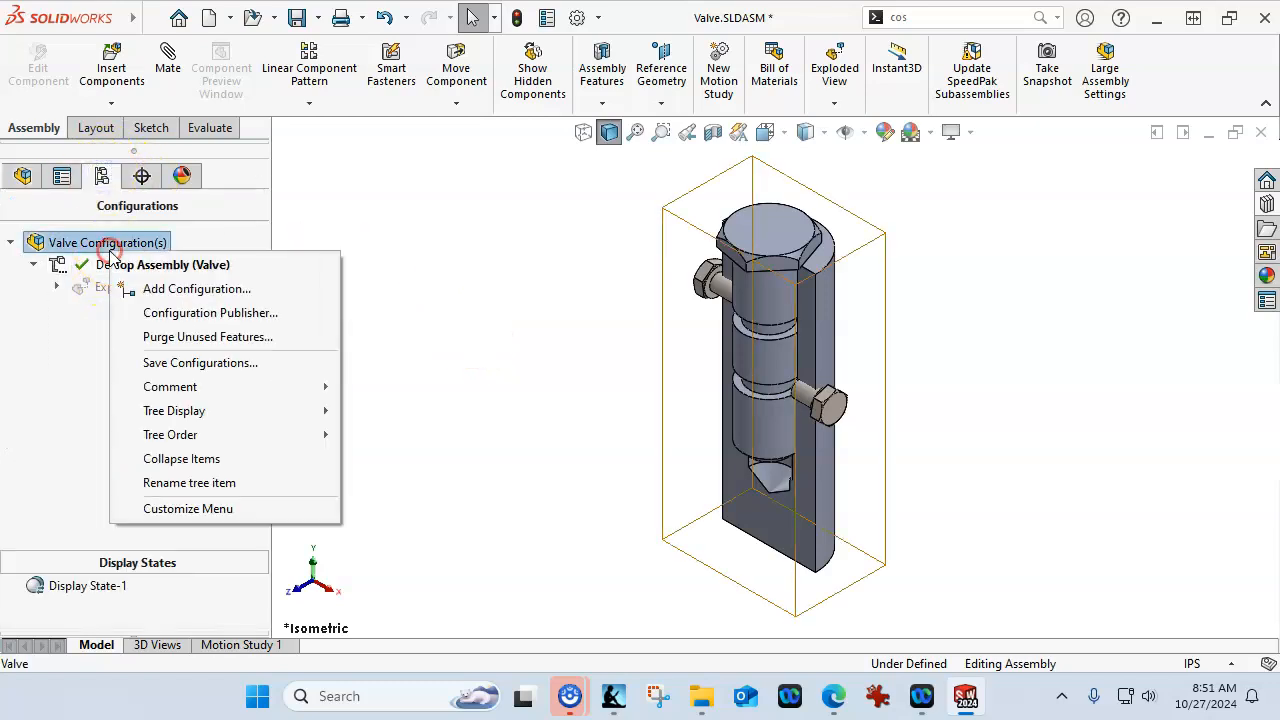
click(165, 286)
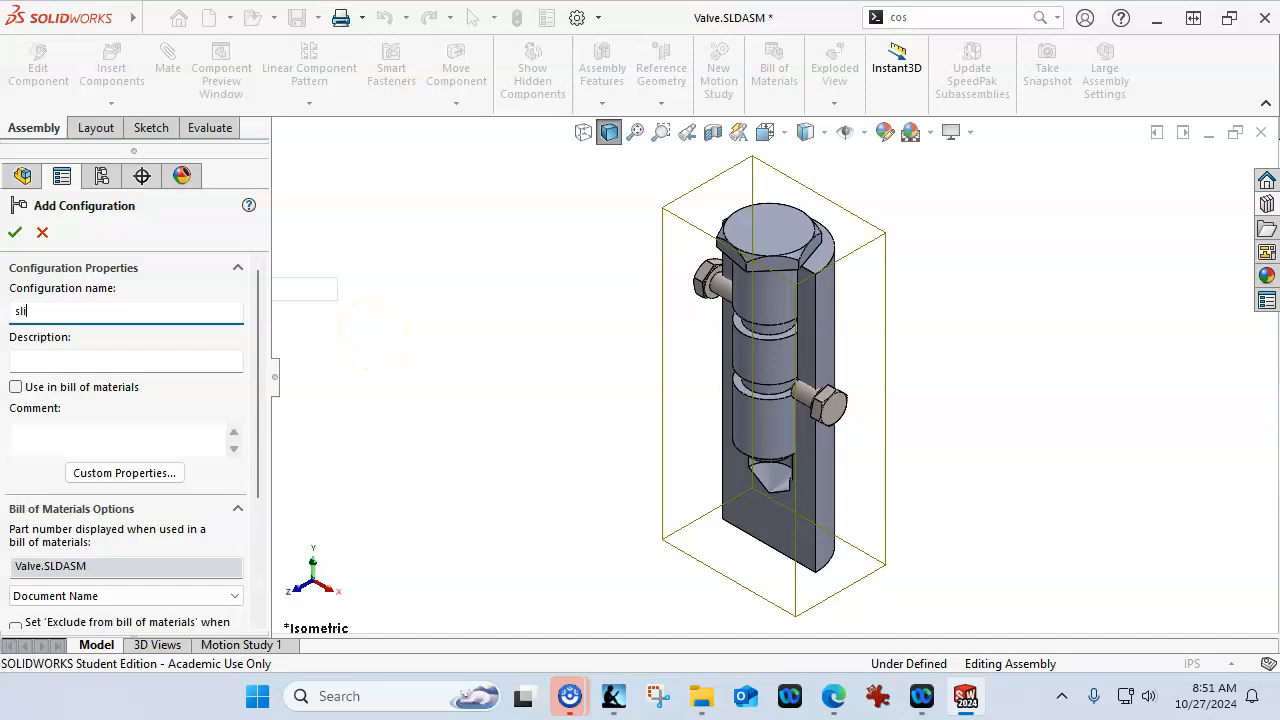
click(15, 232)
click(21, 177)
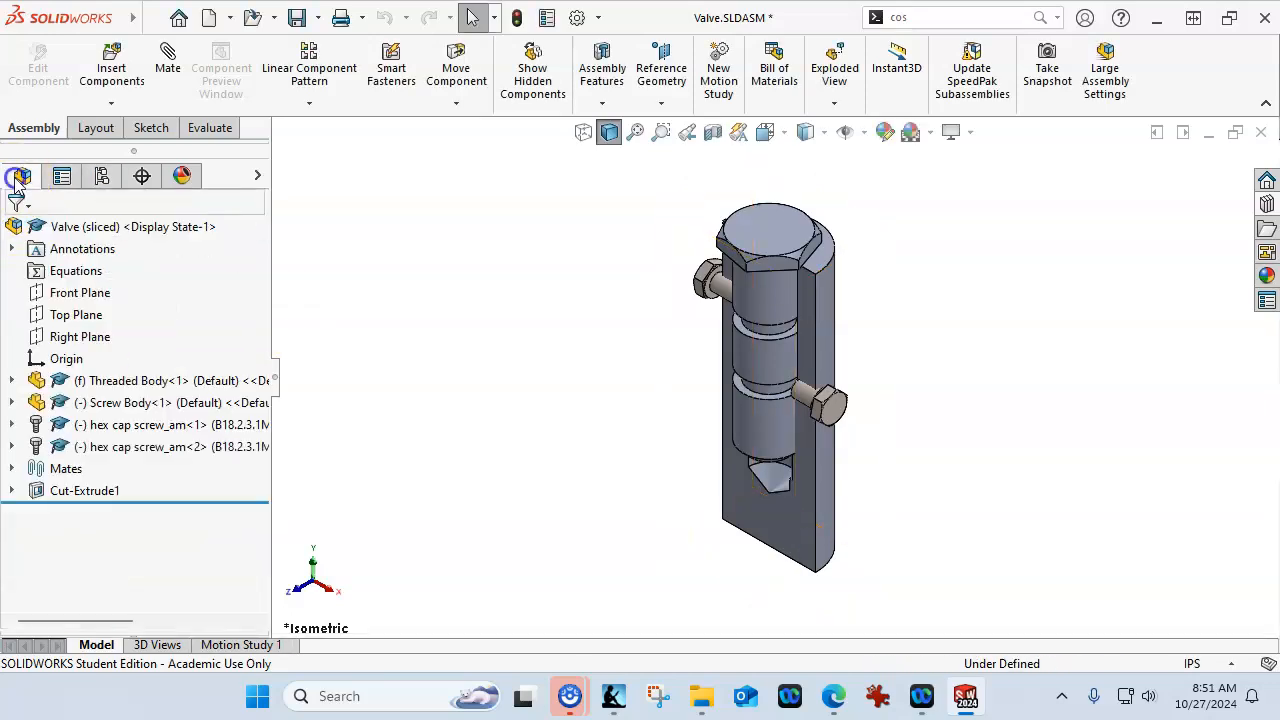
Suppress the Cut-Extrude1 feature in the Default configuration and save the assembly
click(101, 176)
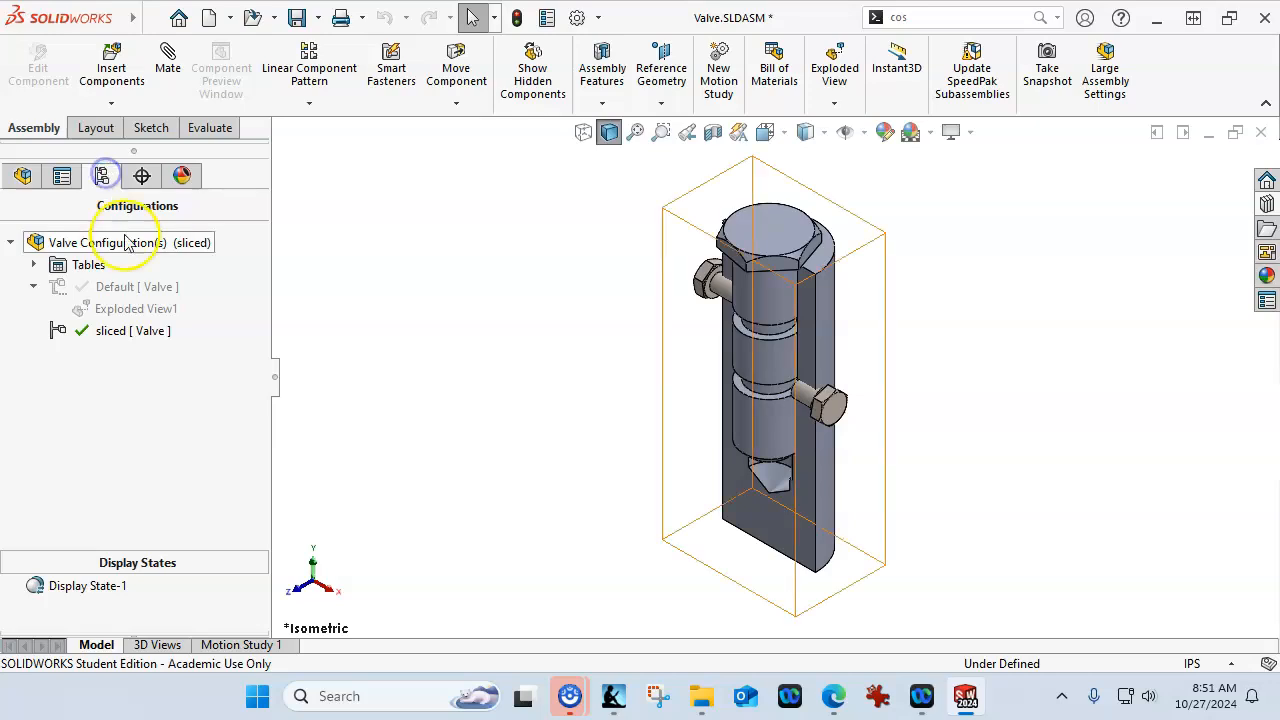
double_click(130, 288)
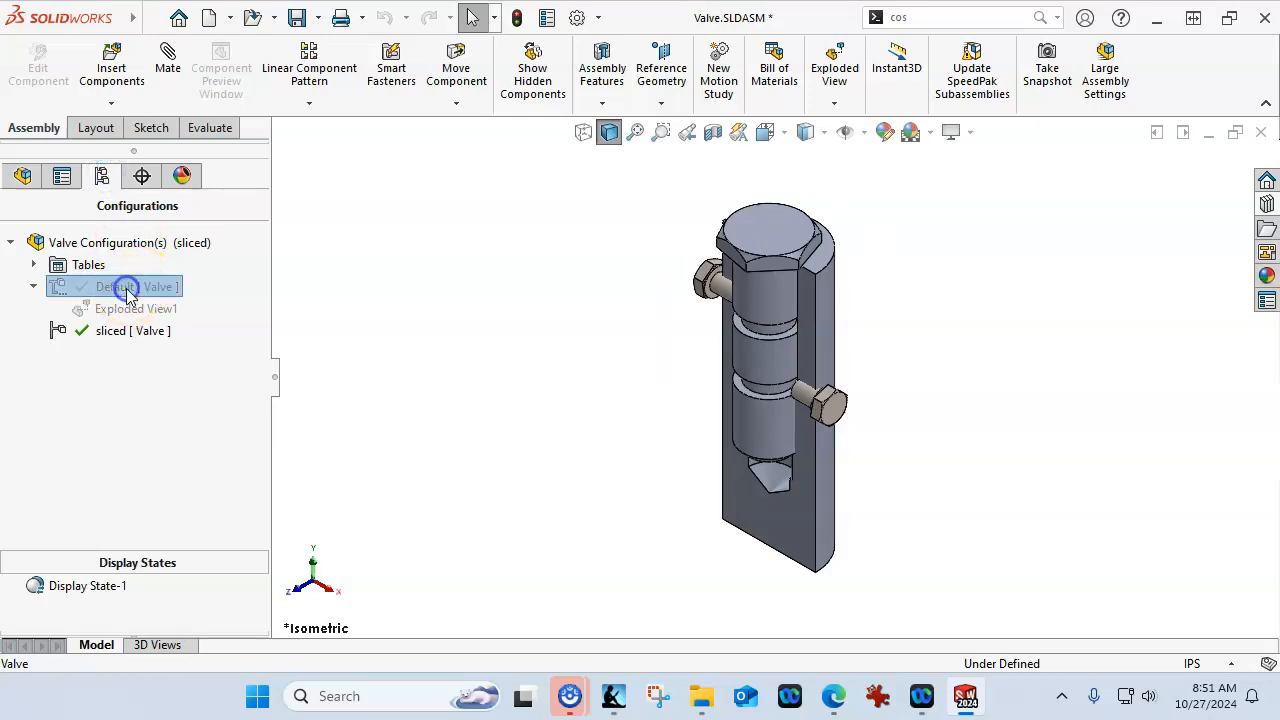
click(22, 177)
right_click(84, 491)
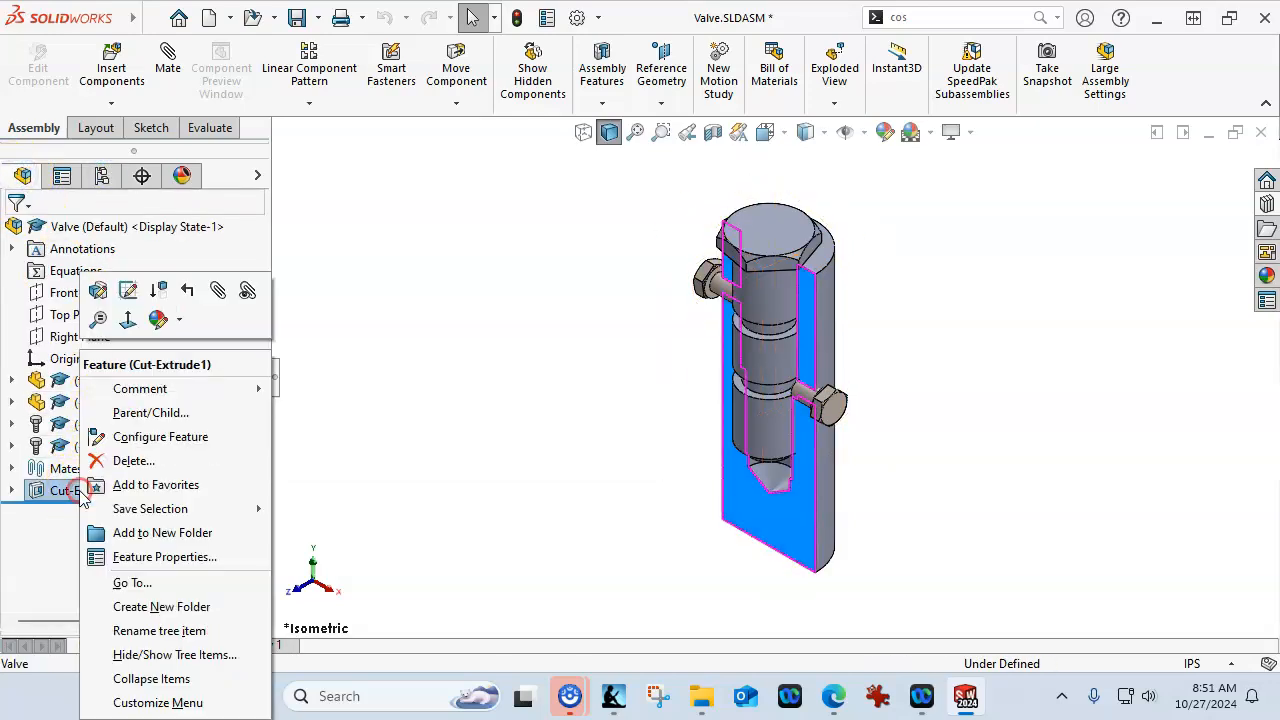
click(162, 292)
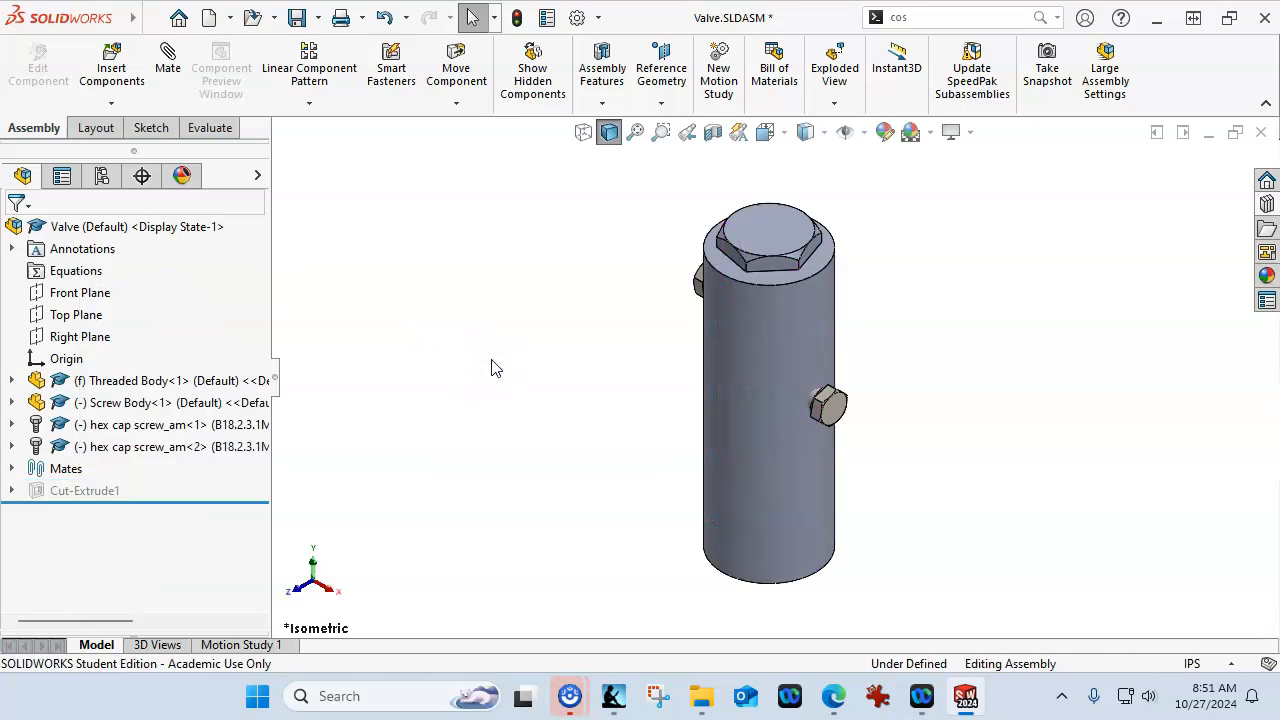
key(ctrl+s)
click(418, 356)
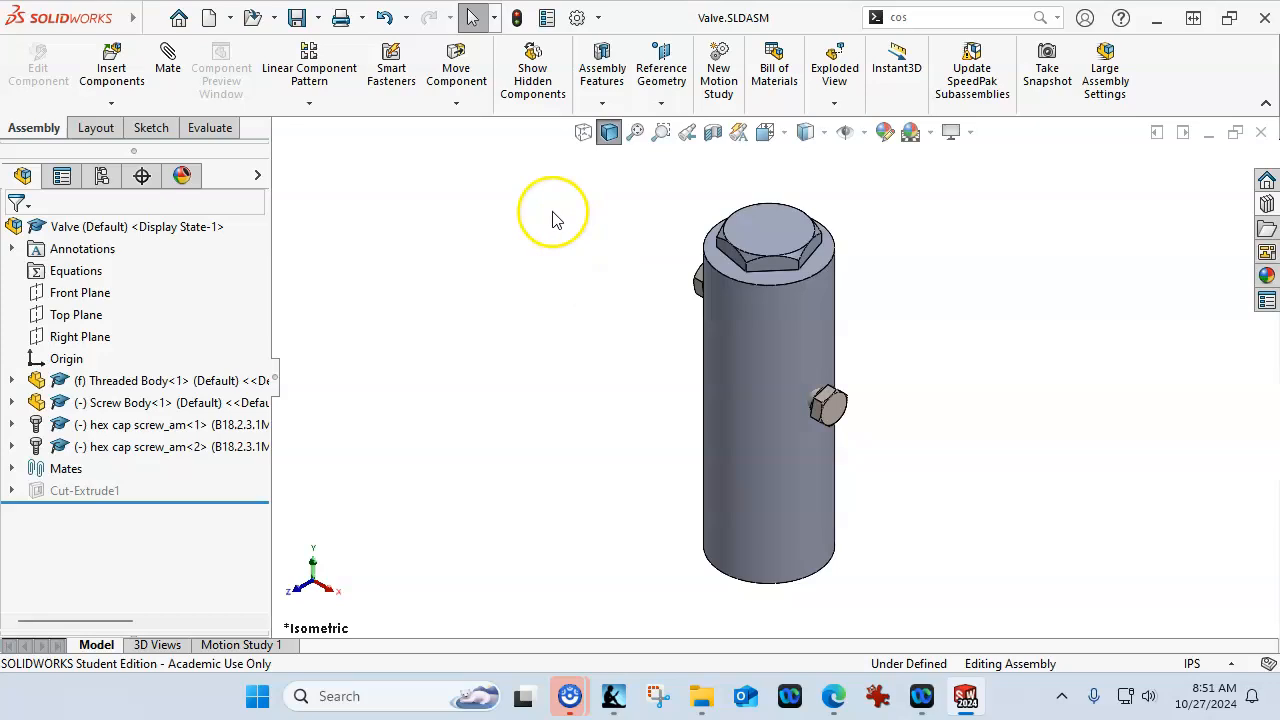
Create a new drawing document with an A-size sheet
click(207, 20)
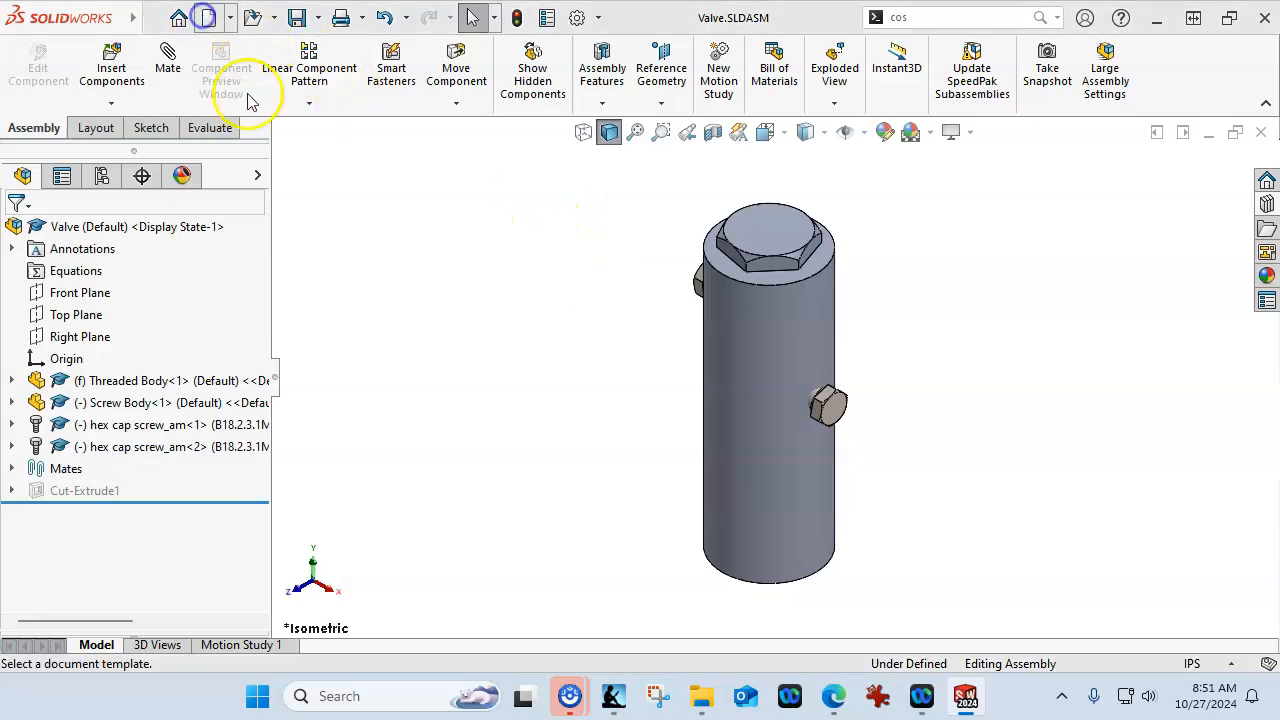
click(285, 205)
double_click(285, 205)
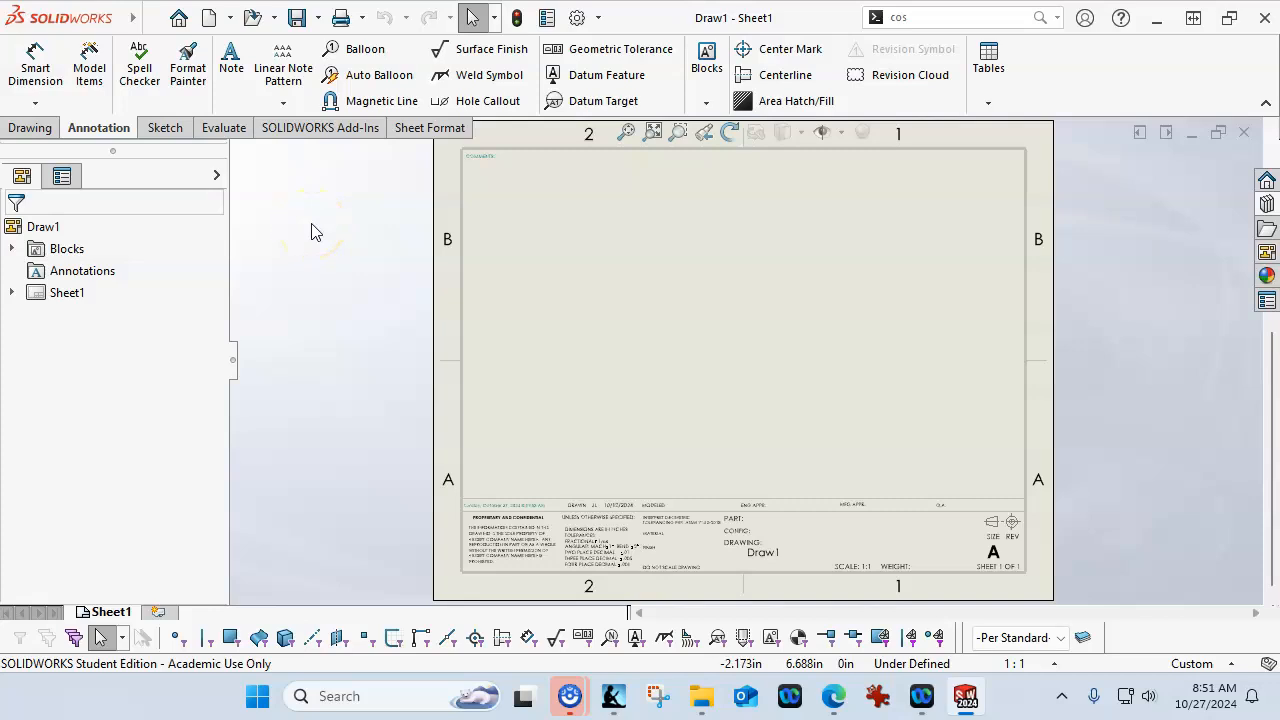
click(316, 233)
Place the Isometric Exploded view of the Valve assembly on the sheet, in the half opposite the revision block
click(1267, 300)
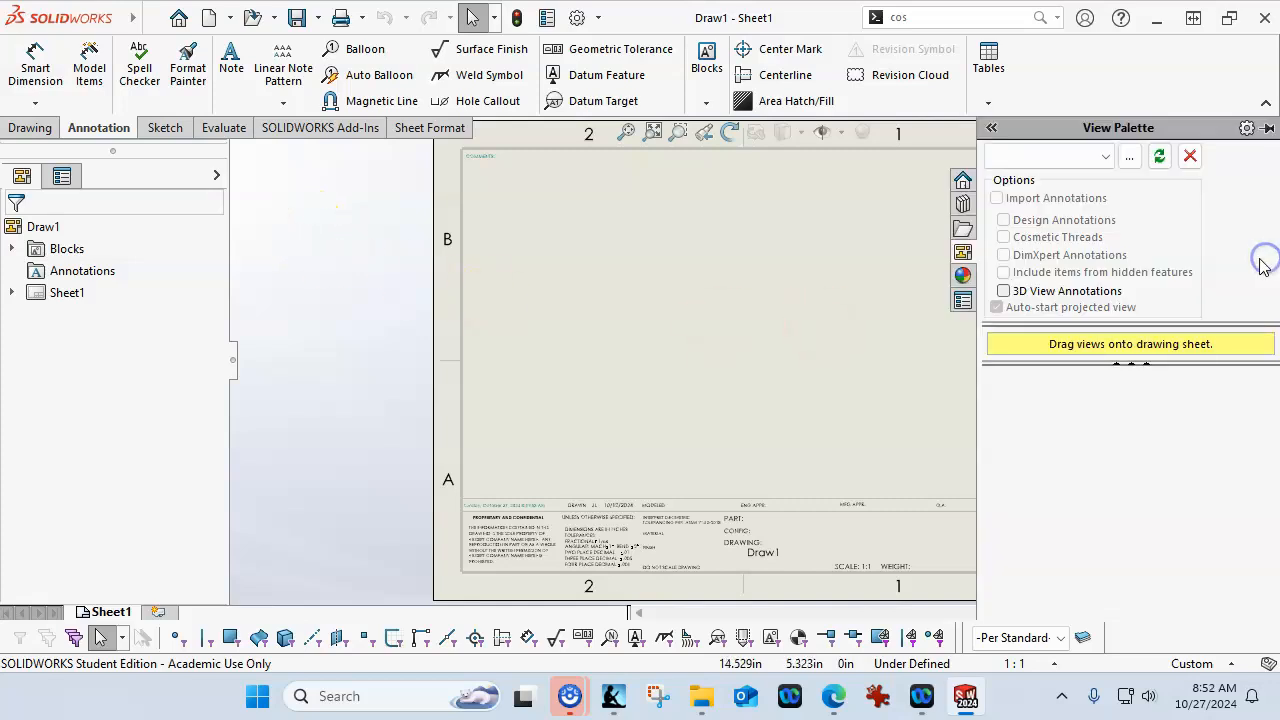
click(1105, 155)
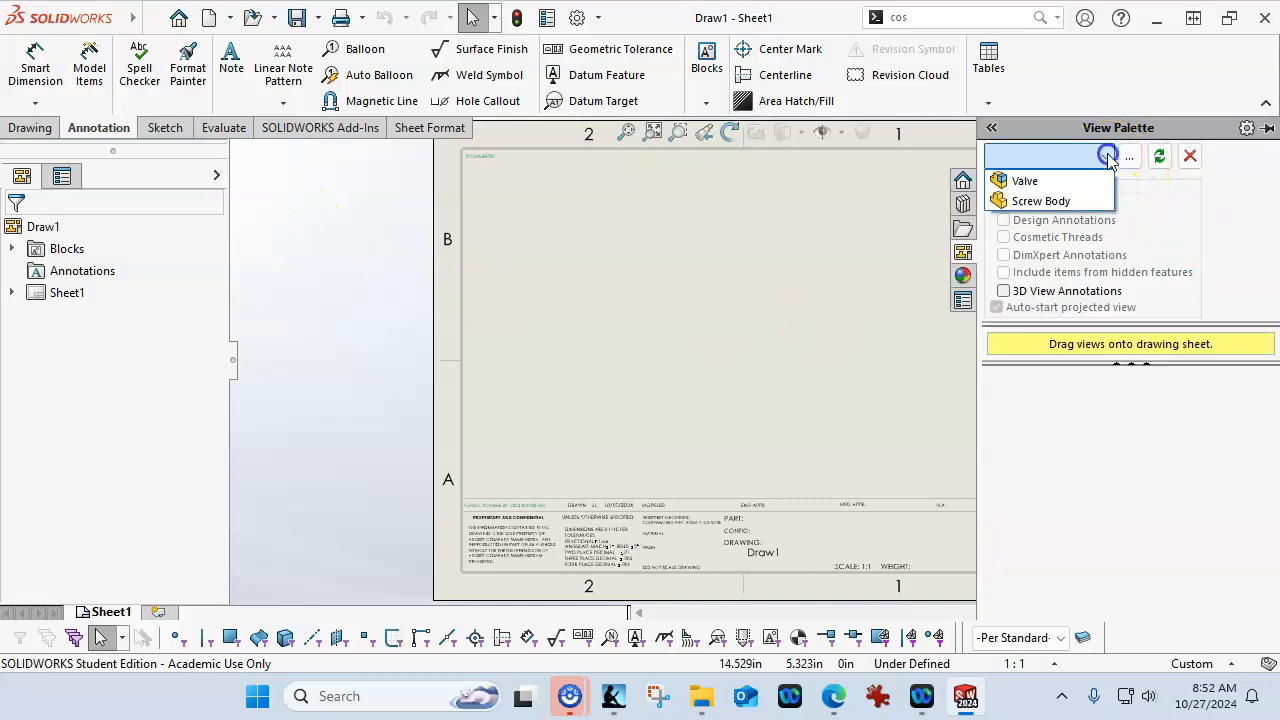
click(1030, 181)
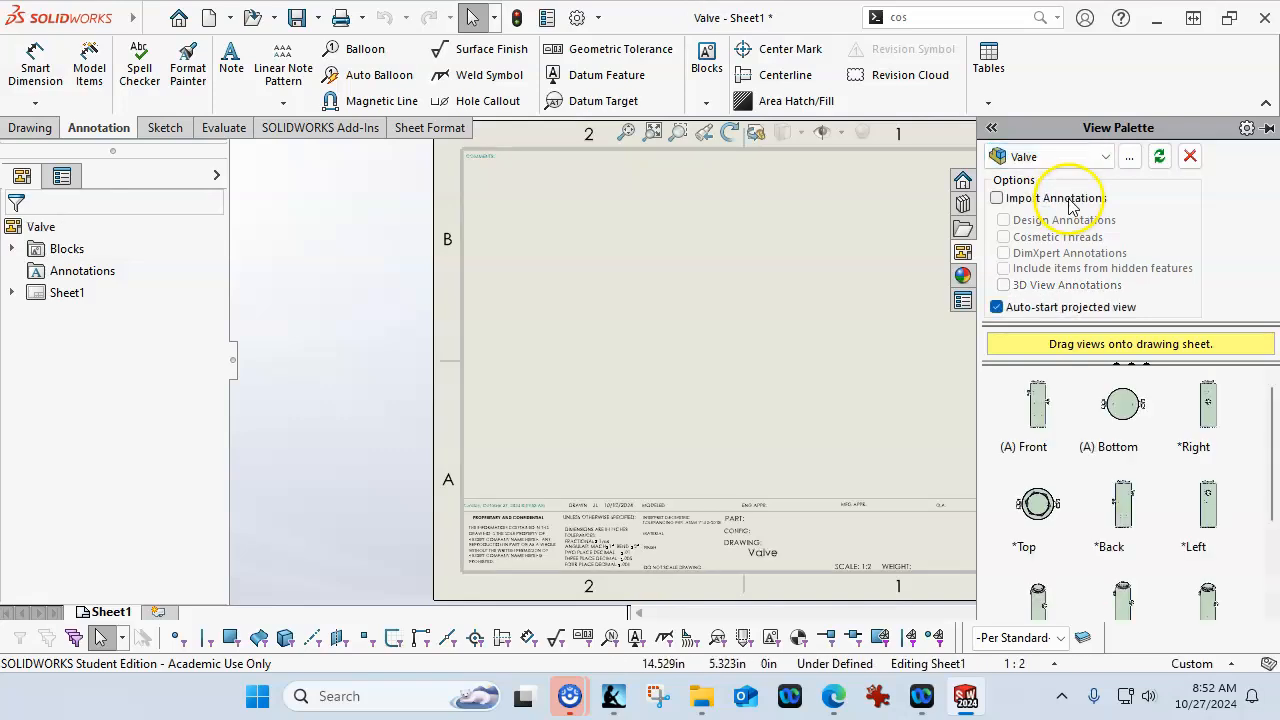
scroll(1120, 505, down, 3)
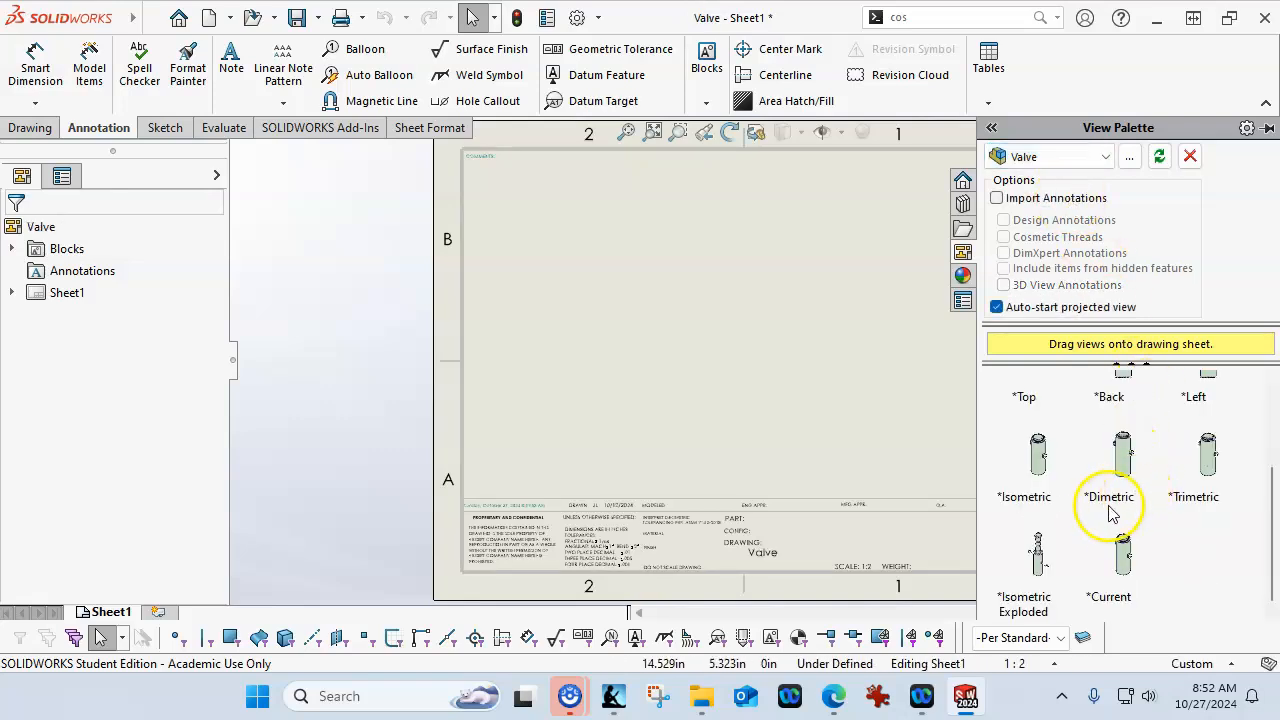
mouse_move(1040, 550)
mouse_down()
mouse_move(637, 355)
mouse_move(590, 362)
mouse_move(594, 383)
mouse_up()
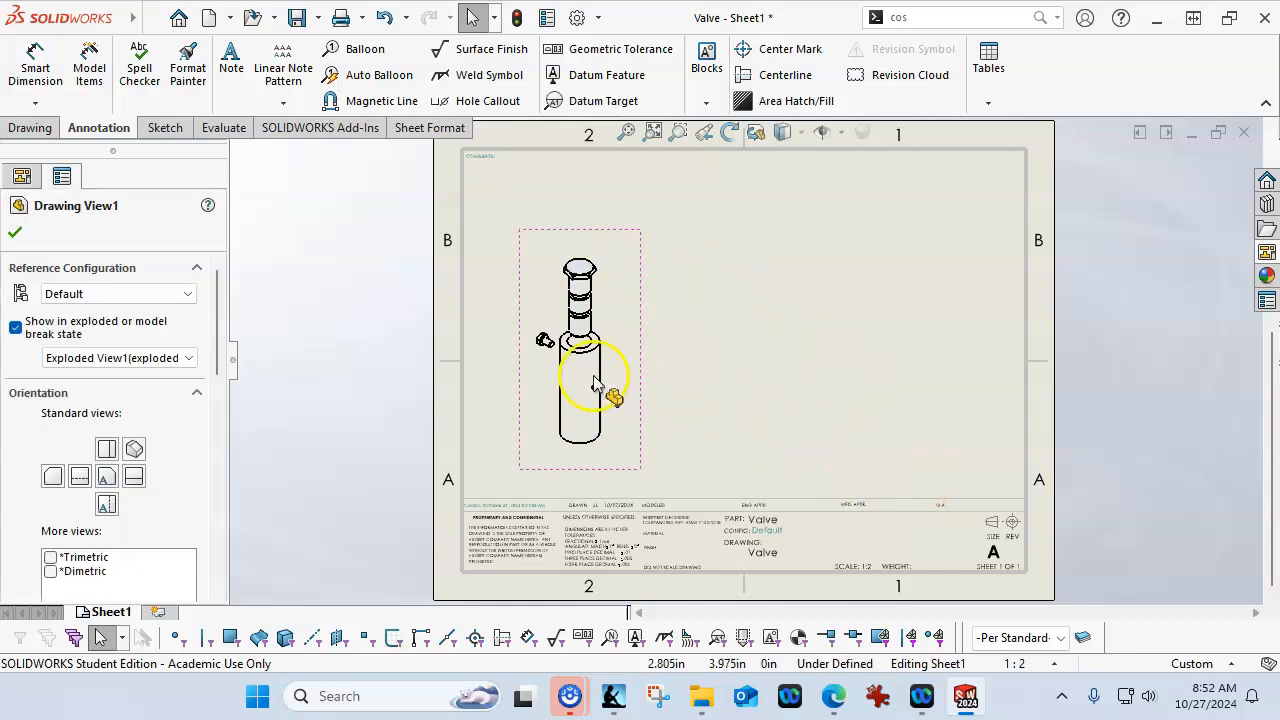
Start a Bill of Materials for the exploded view using the BoM.sldbomtbt template from the 2024 Fall MPT150 folder in My Drive
right_click(609, 294)
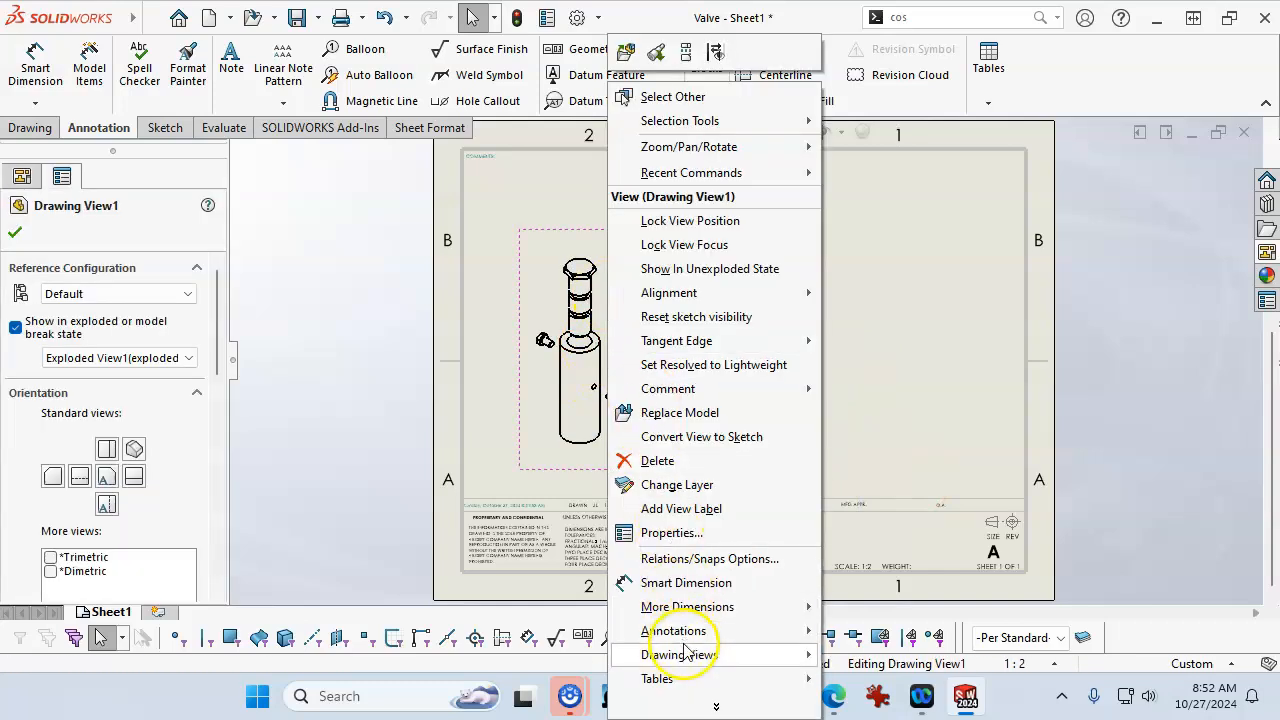
mouse_move(694, 679)
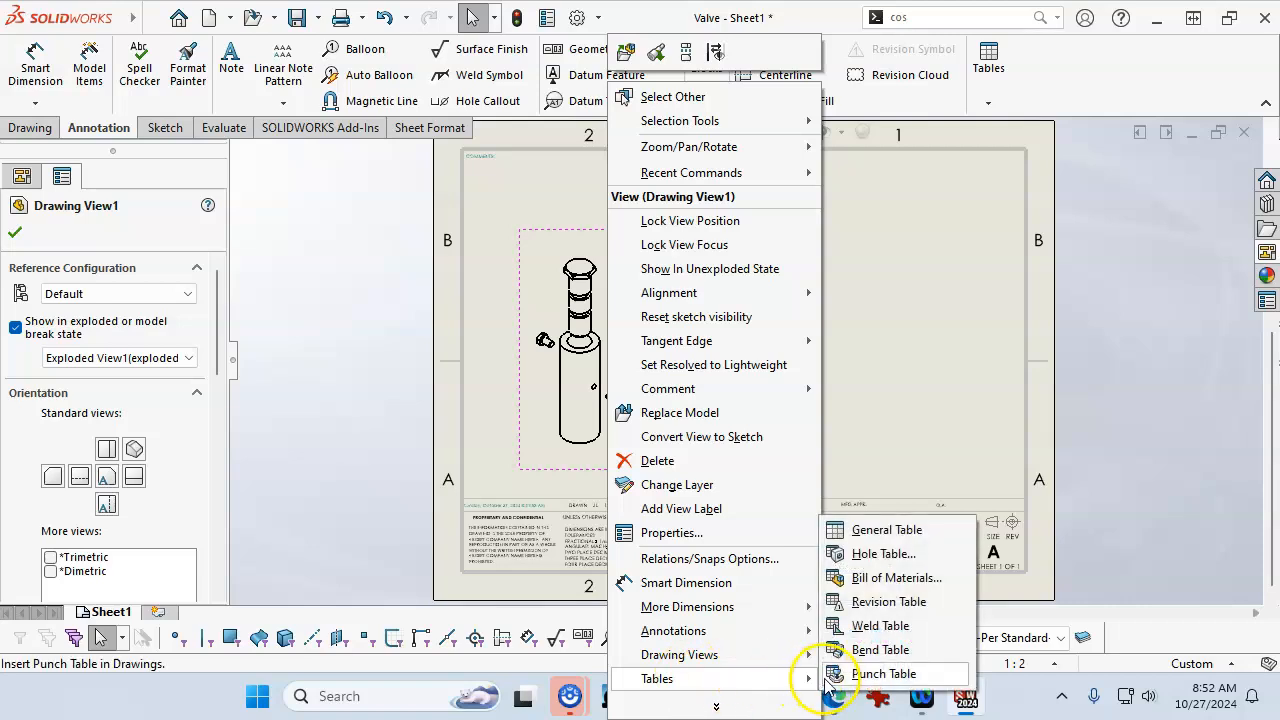
click(858, 577)
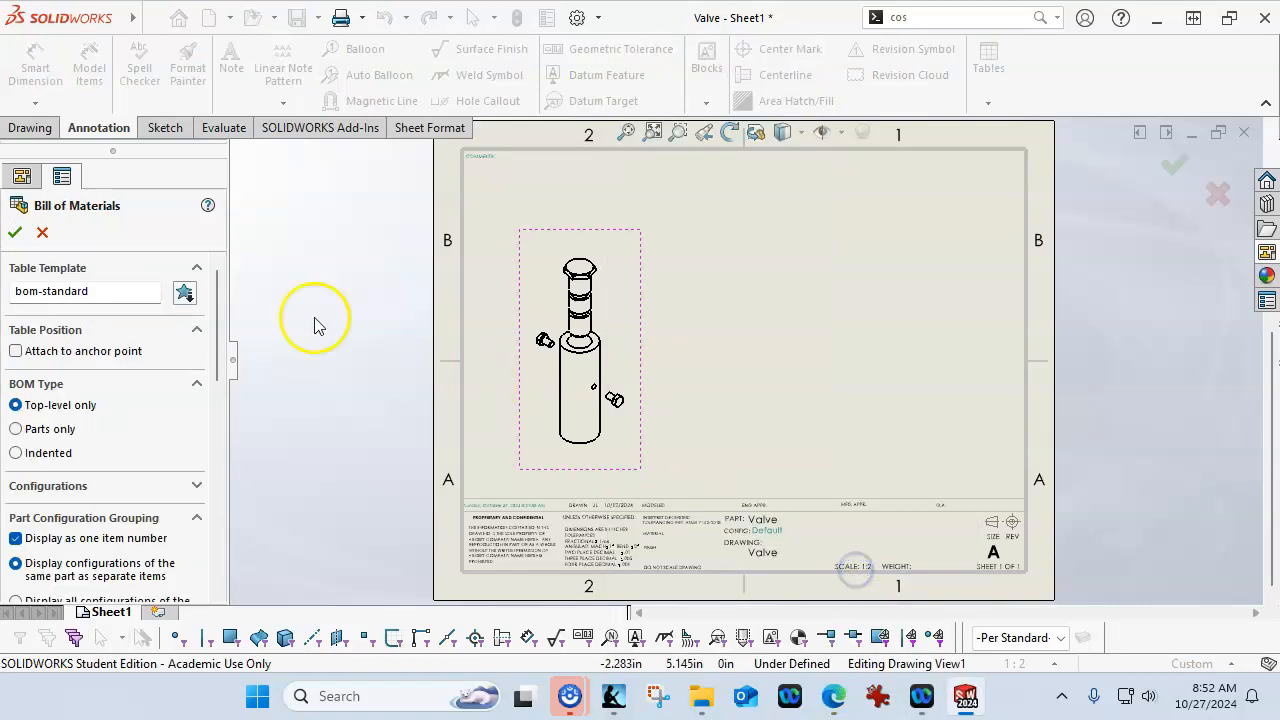
click(183, 293)
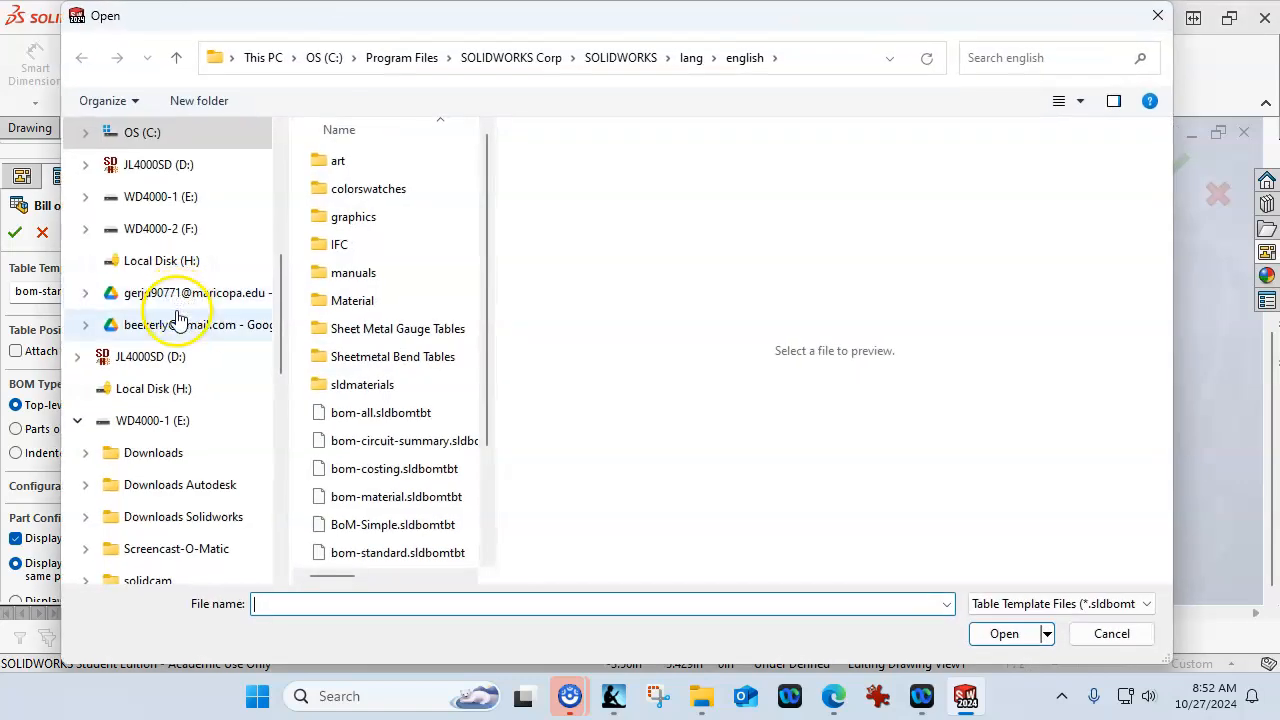
scroll(220, 303, up, 3)
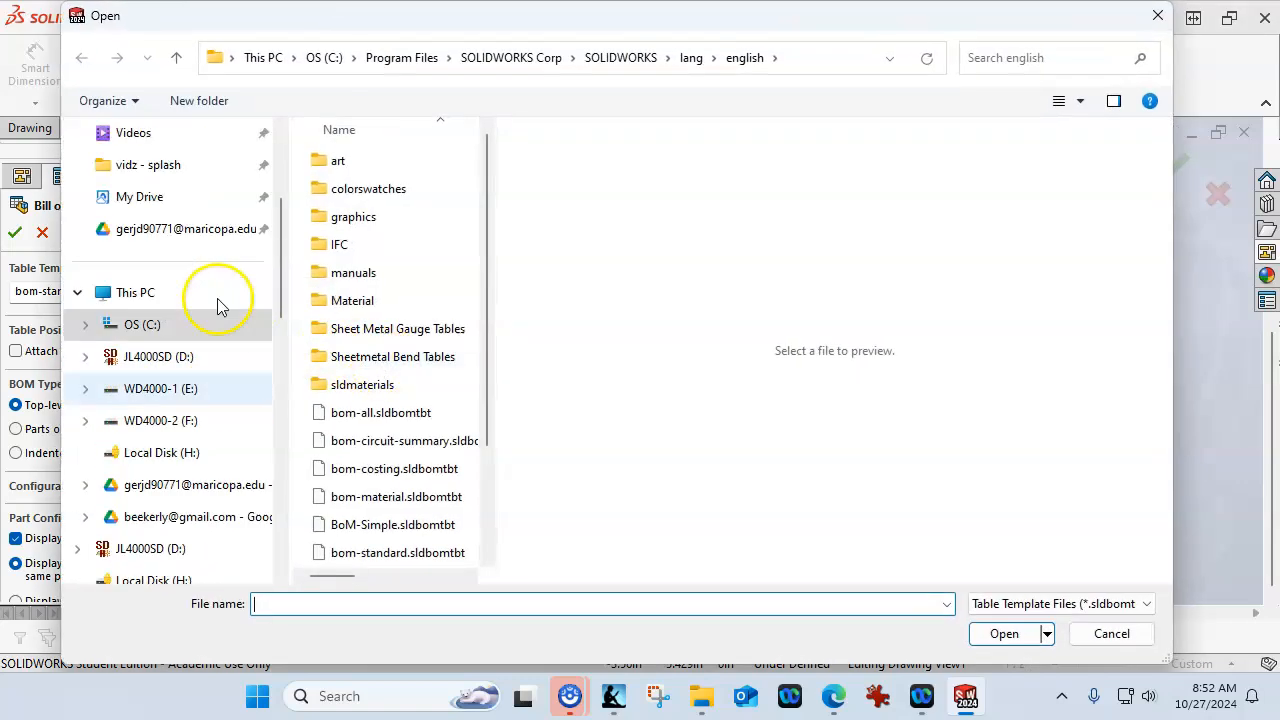
click(172, 326)
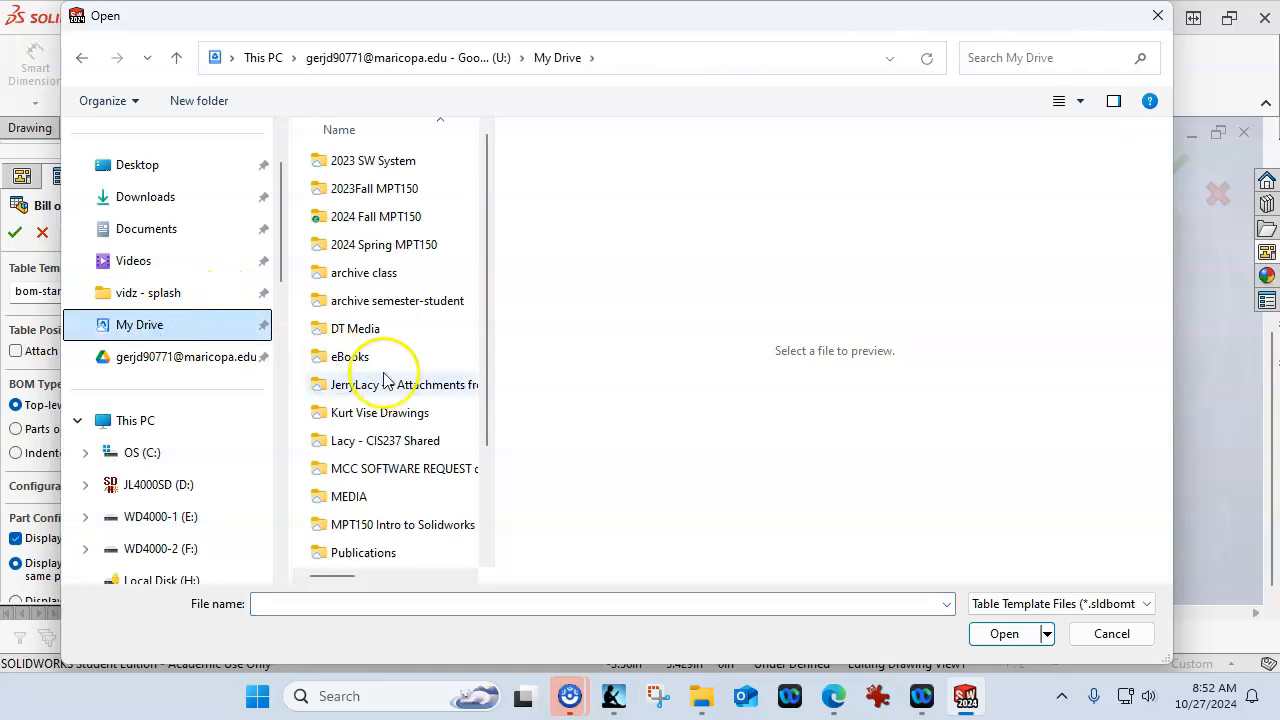
double_click(372, 218)
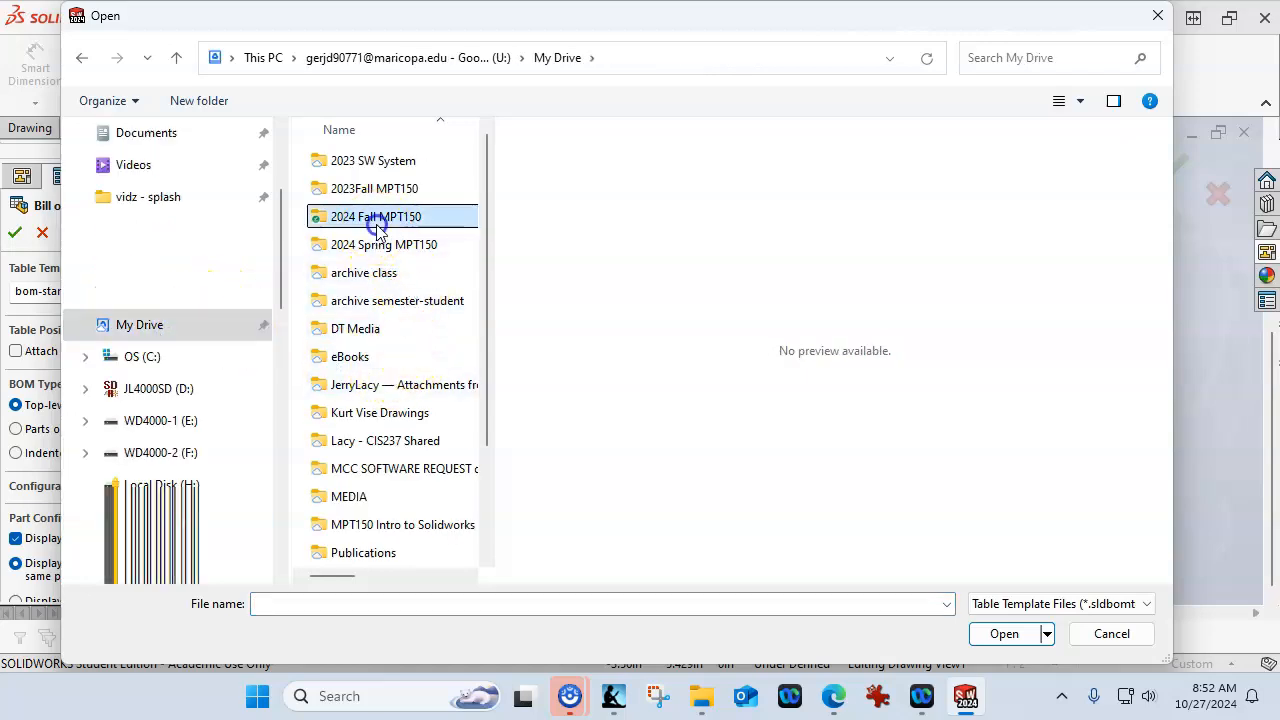
click(390, 299)
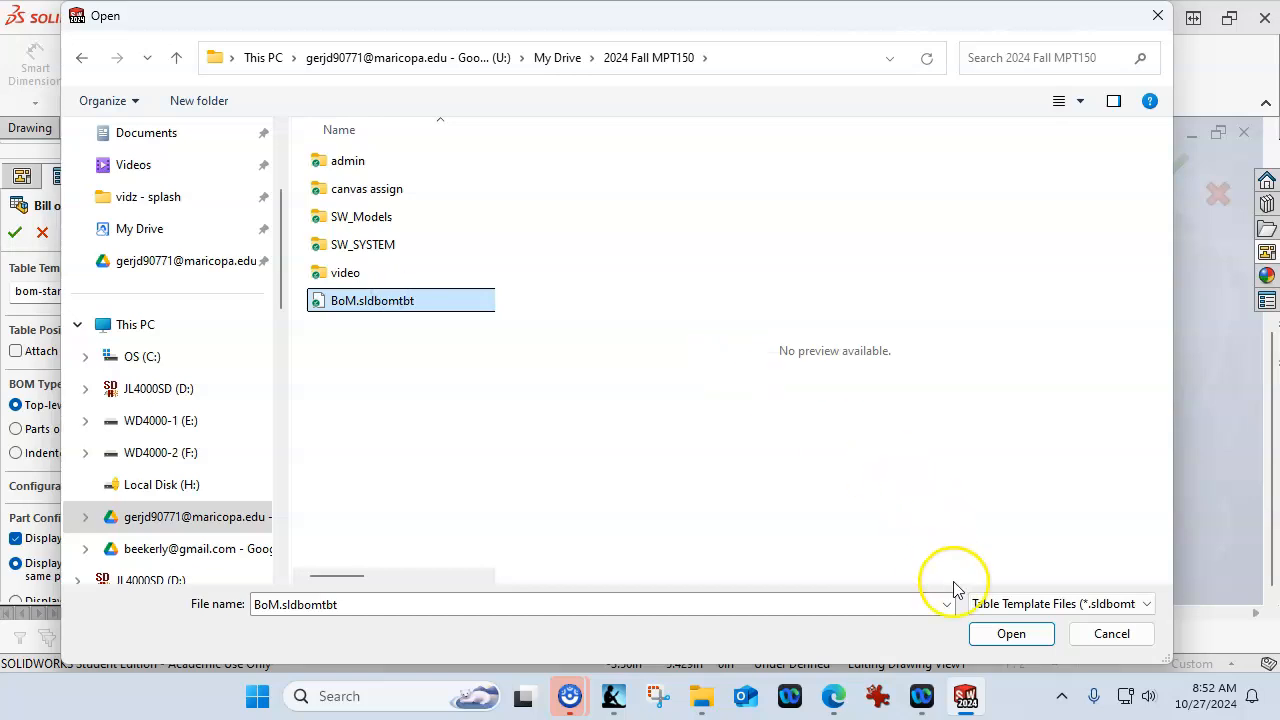
click(1008, 634)
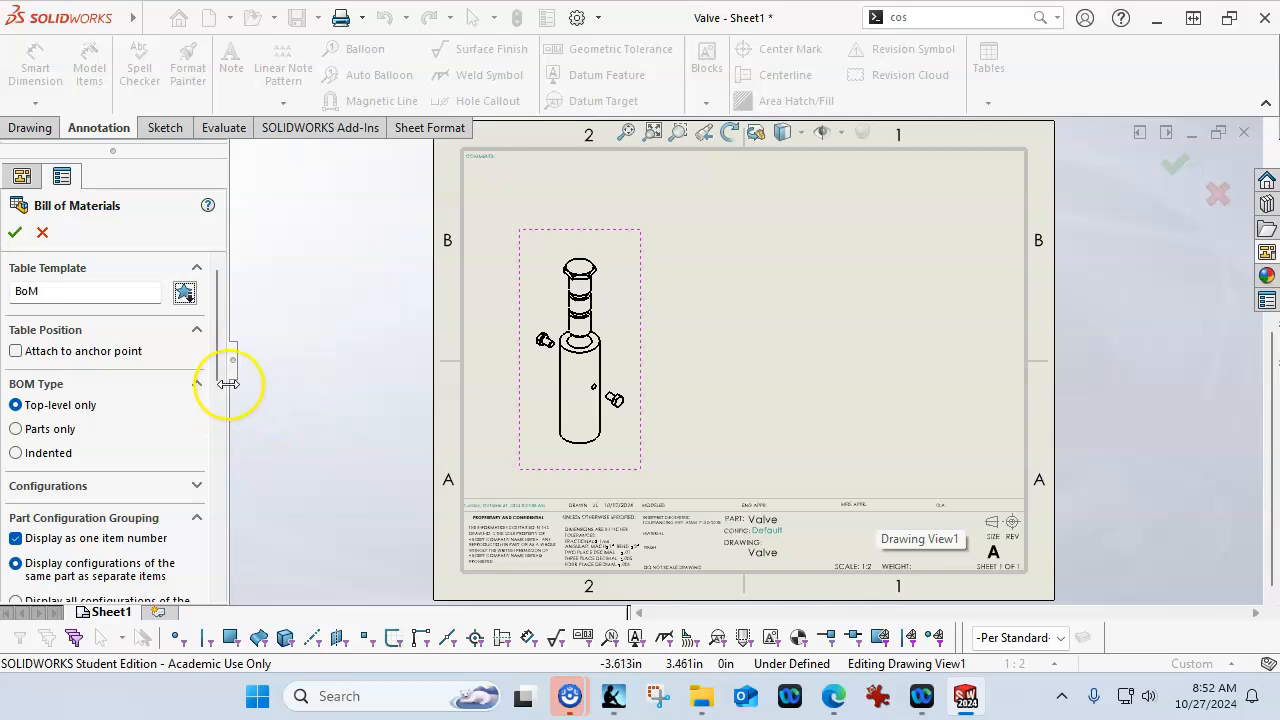
Accept the top-level-only bill of materials settings and place the table in the upper-right corner of the sheet border
click(15, 232)
click(688, 216)
drag(688, 216, 808, 166)
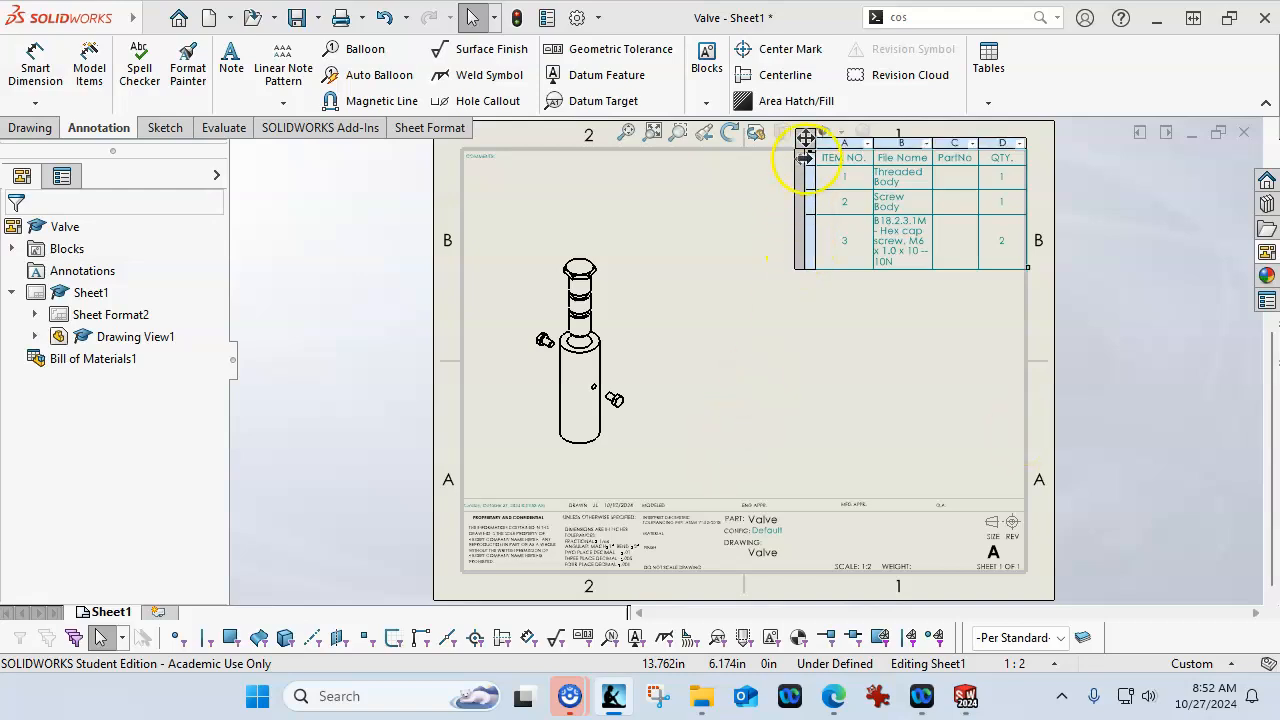
Move the bill of materials away from the border, then widen its PartNo column and autofit the File Name column to its text
click(806, 141)
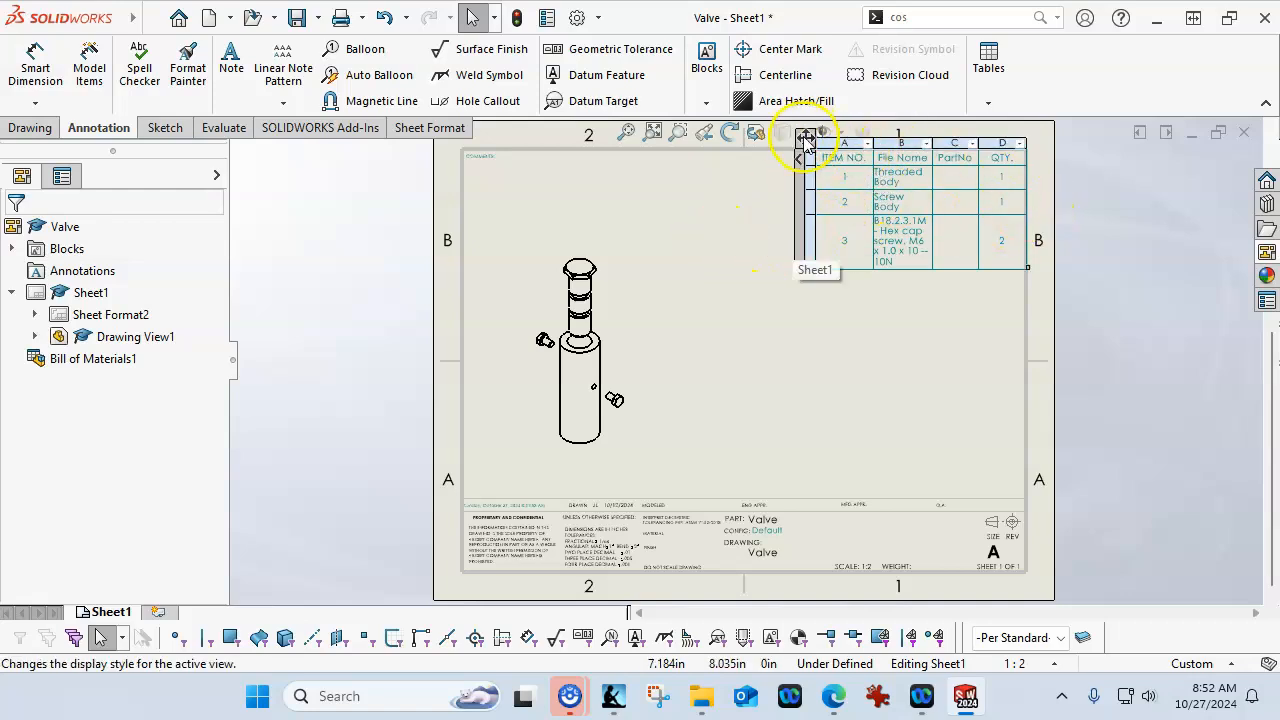
scroll(934, 214, up, 2)
scroll(686, 334, down, 5)
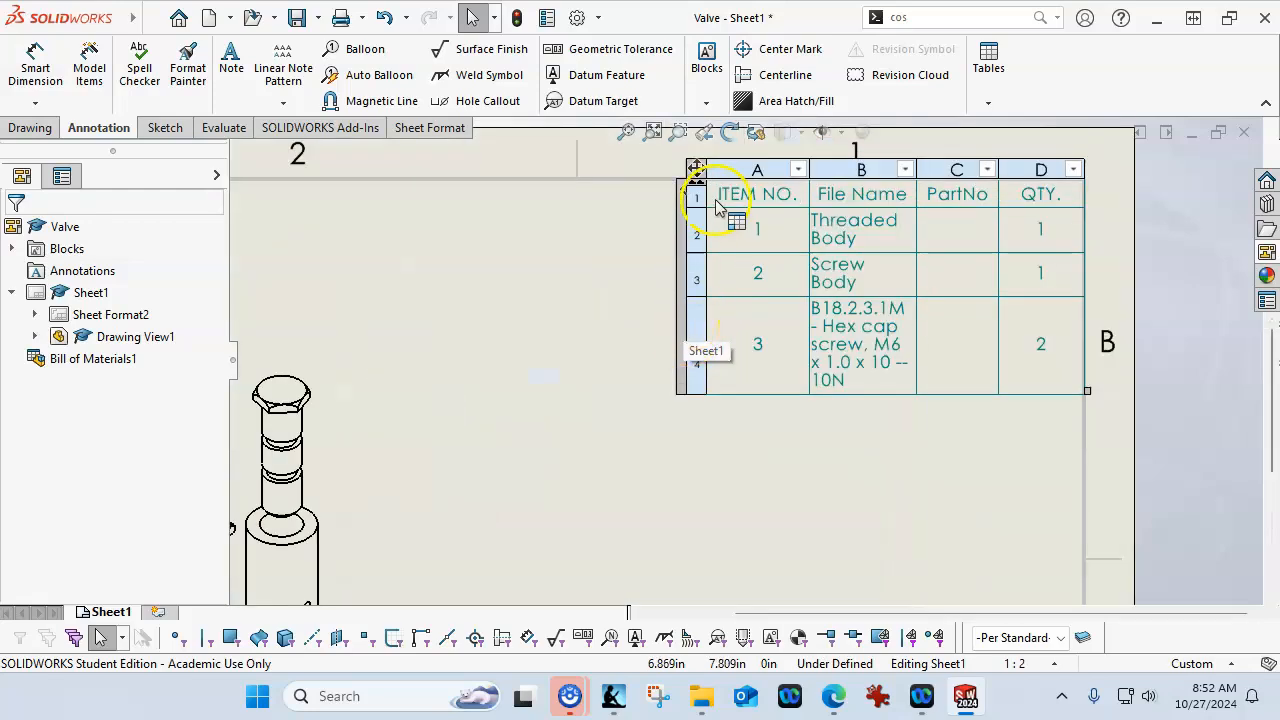
drag(696, 168, 541, 225)
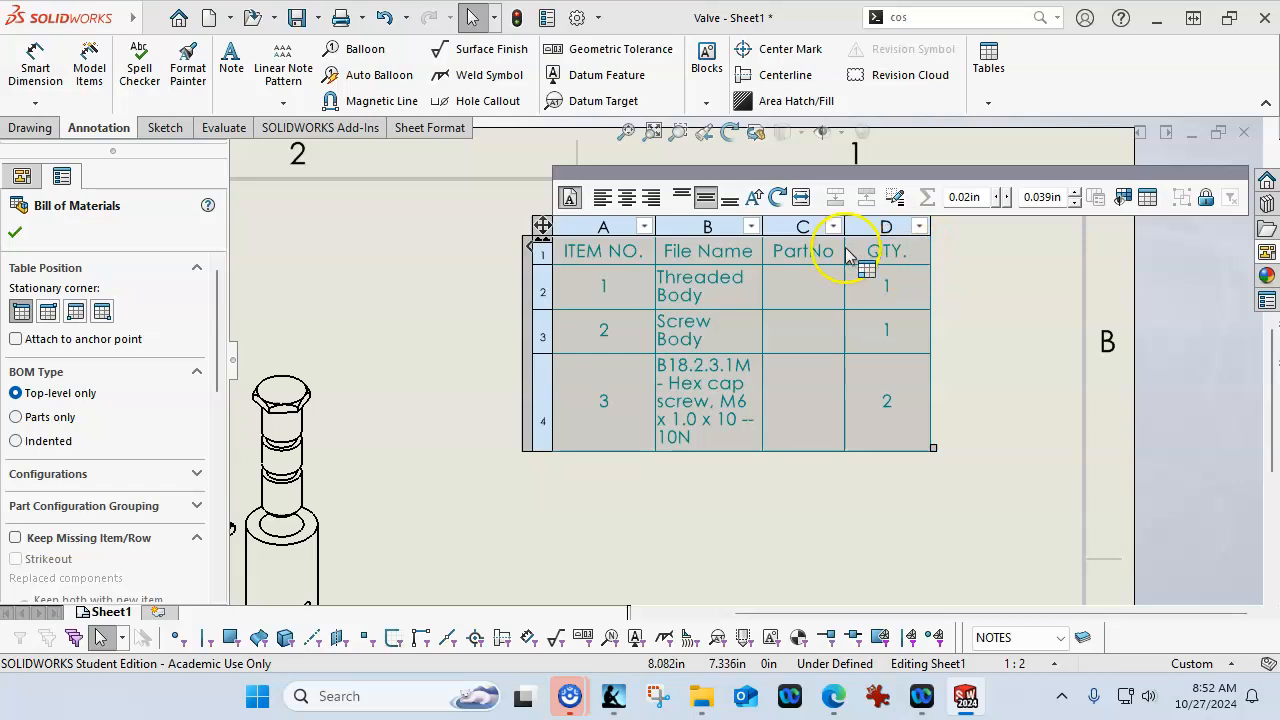
drag(845, 248, 916, 249)
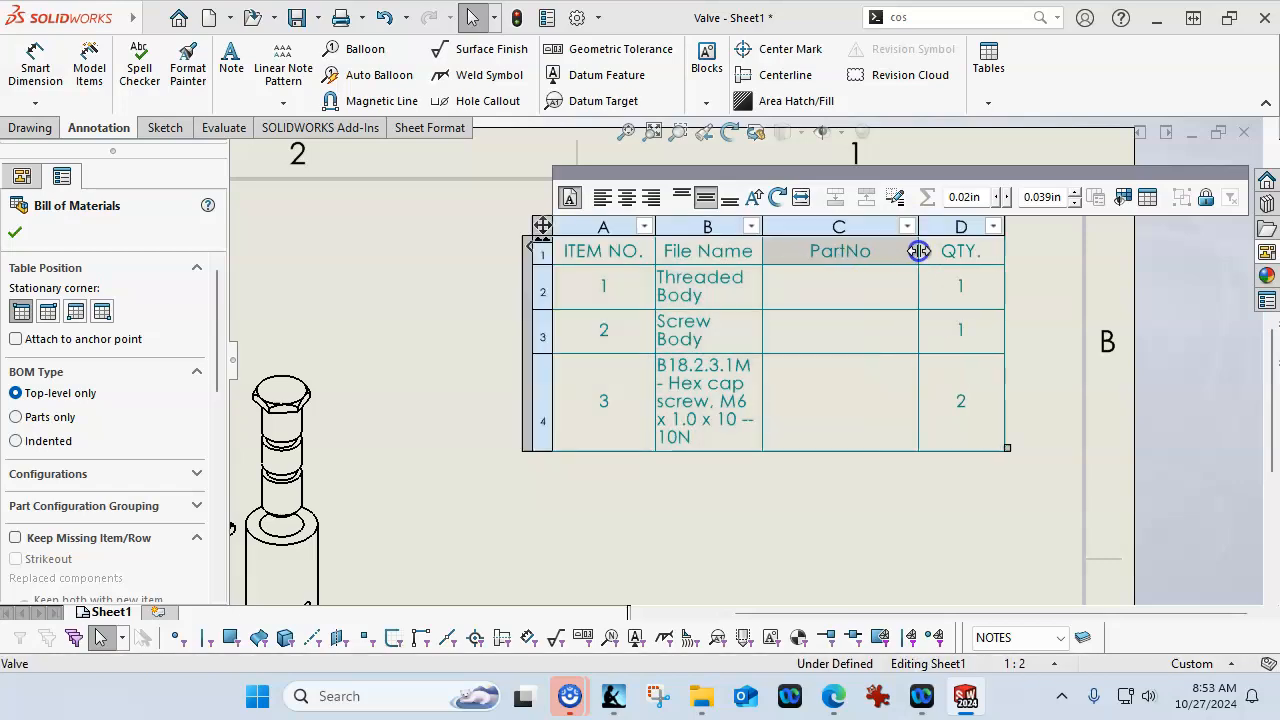
double_click(760, 251)
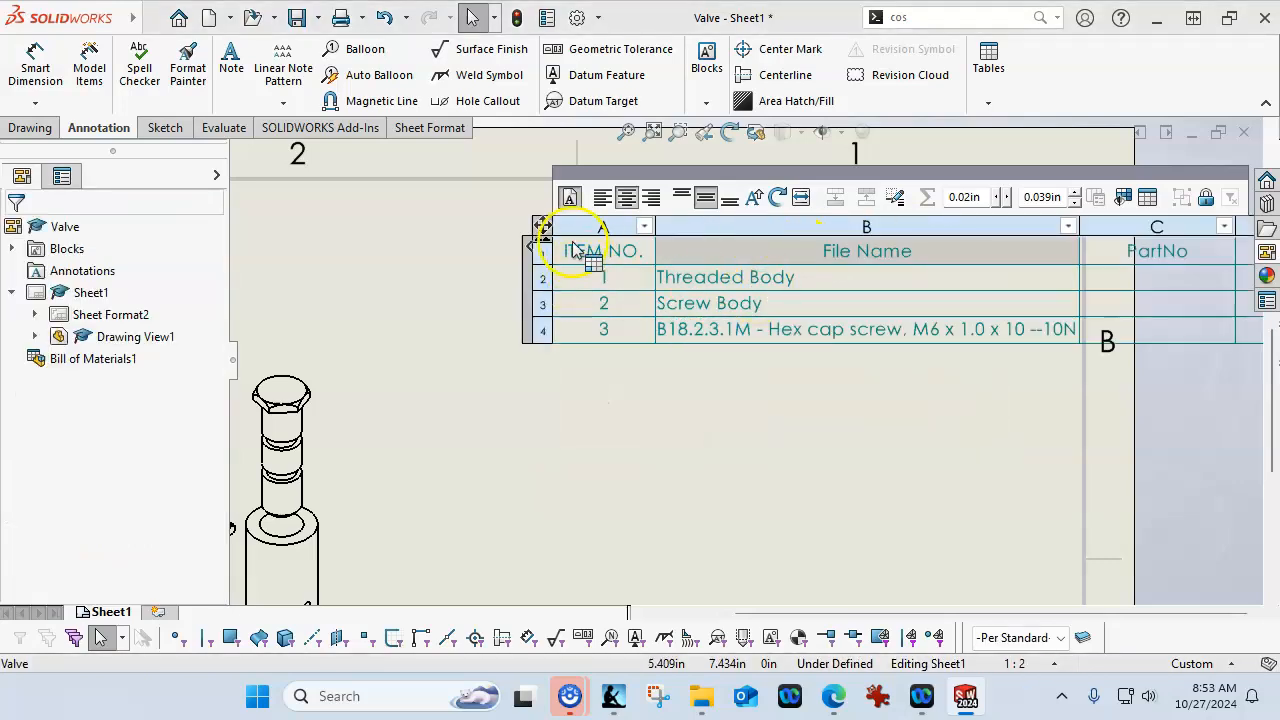
Move the widened bill of materials back against the upper-right corner of the sheet border and deselect it
click(505, 226)
drag(505, 226, 306, 191)
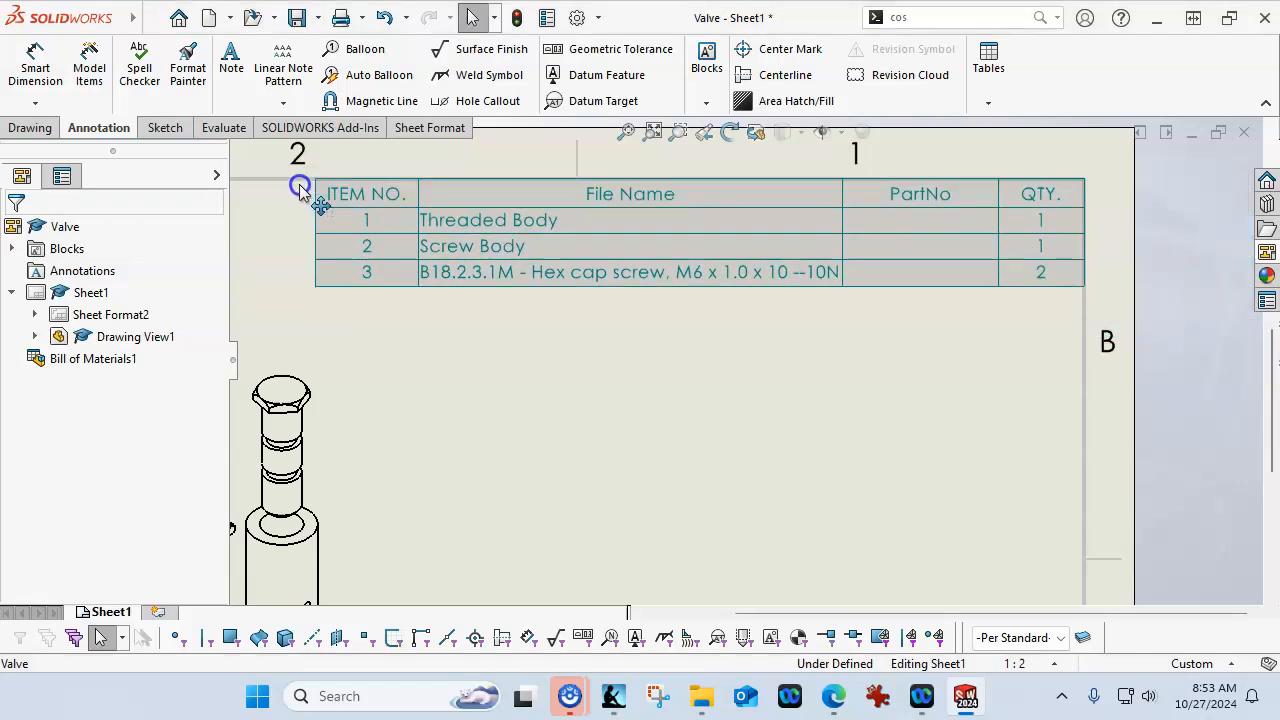
click(343, 277)
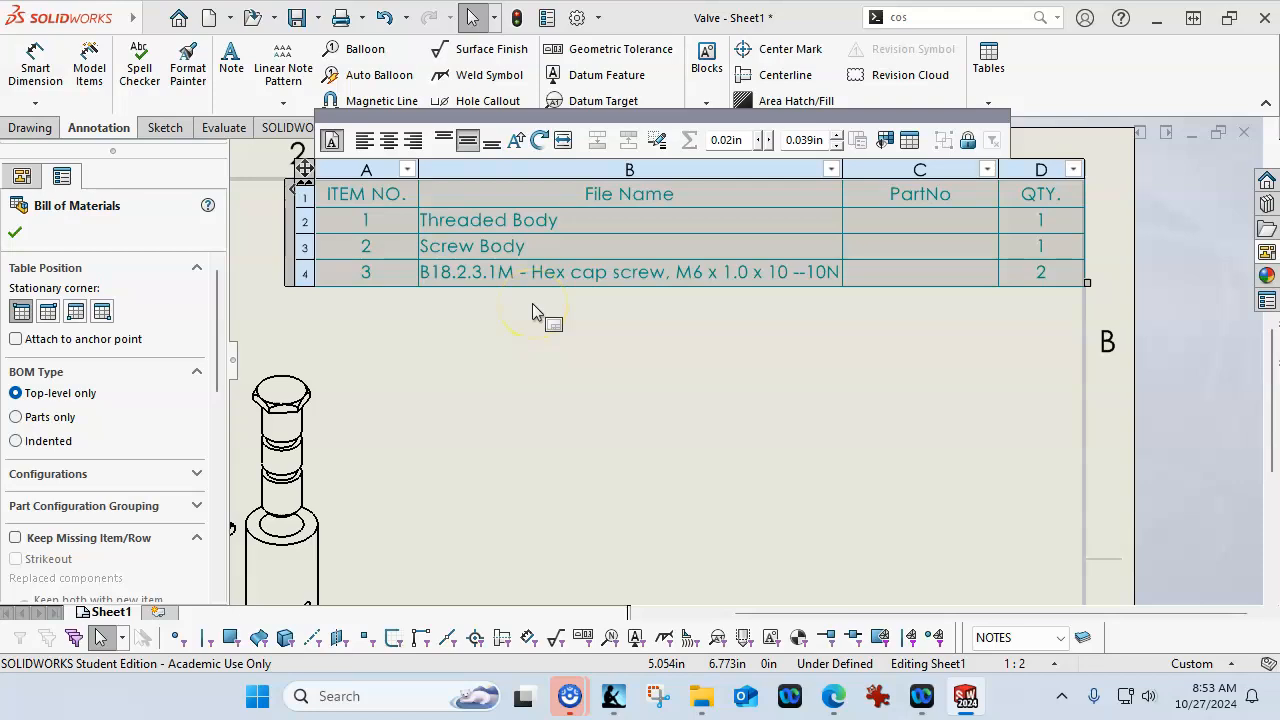
click(678, 338)
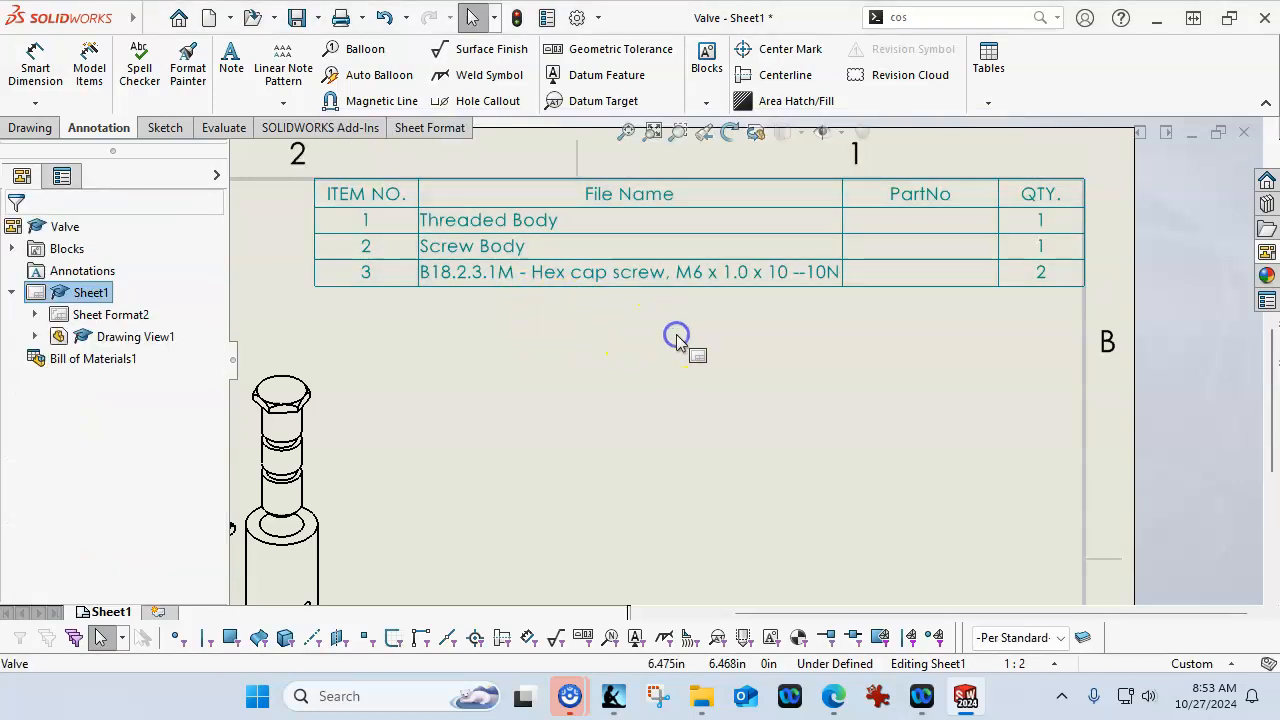
click(596, 285)
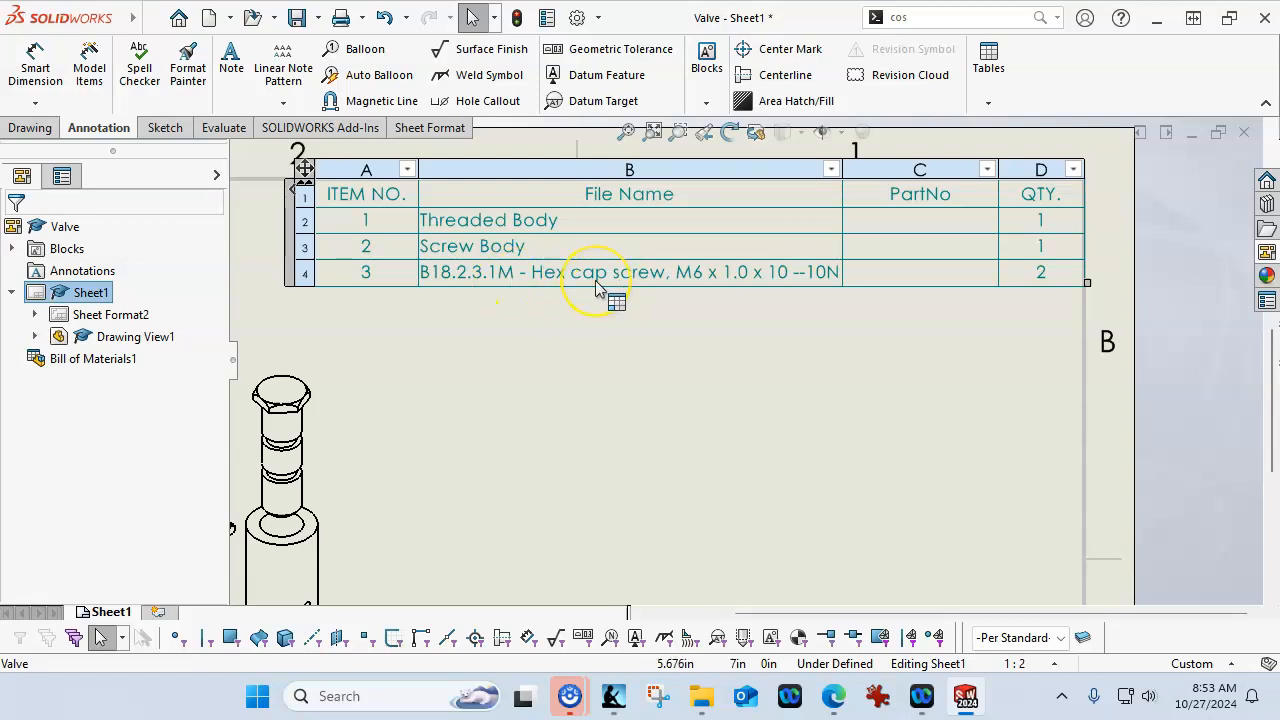
click(600, 297)
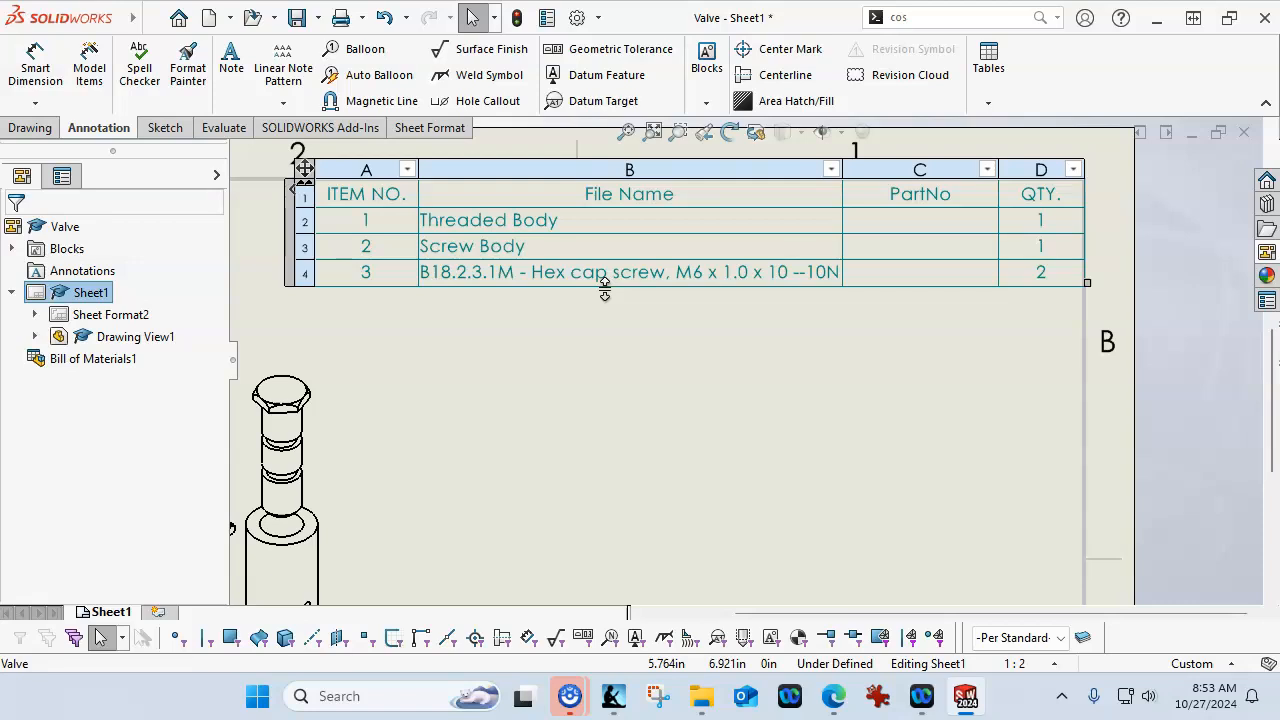
Auto-balloon the exploded view with the balloons laid out in a column along its left side, attached to edges by a magnetic line
click(625, 313)
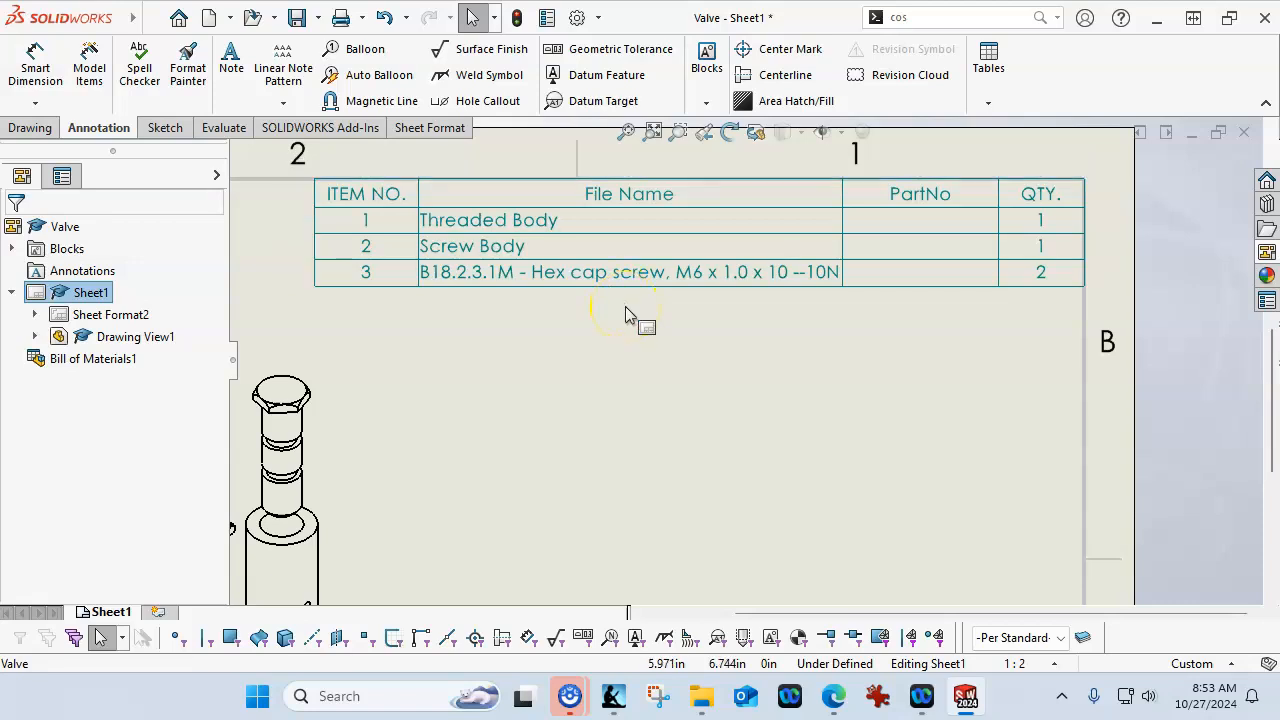
scroll(630, 318, up, 1)
scroll(645, 325, up, 2)
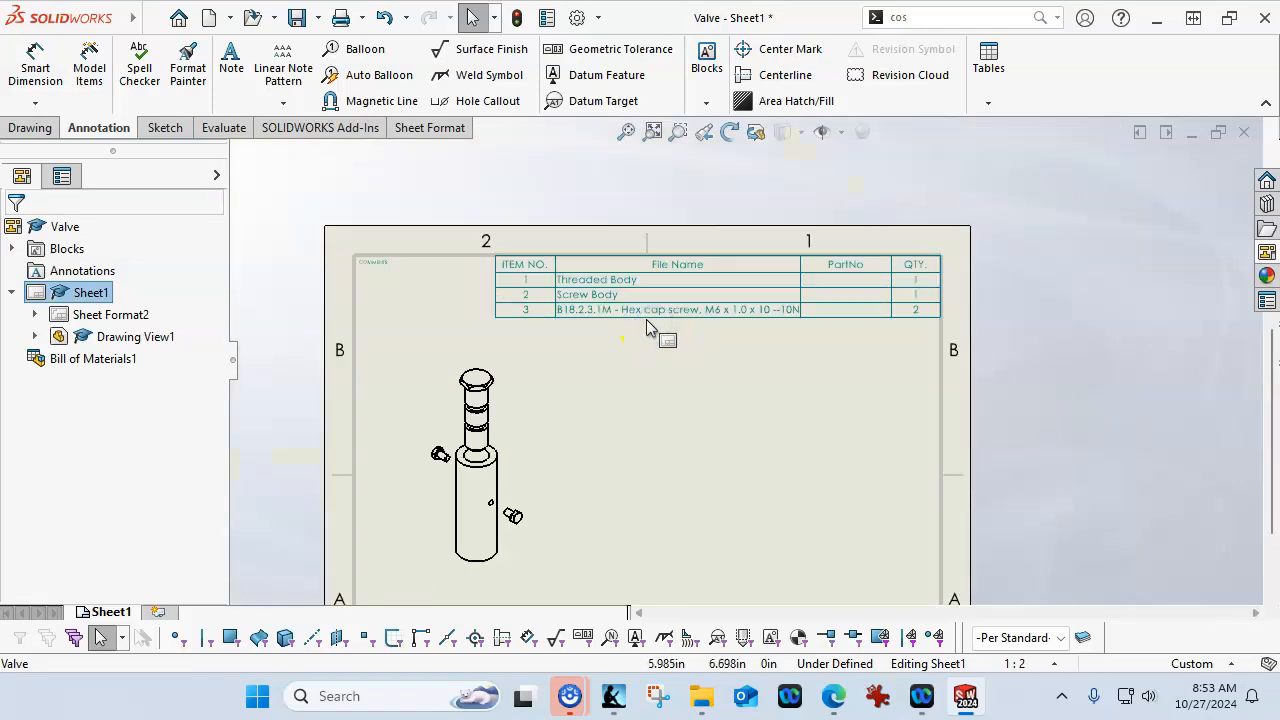
scroll(563, 484, down, 1)
scroll(563, 479, up, 2)
scroll(563, 478, down, 2)
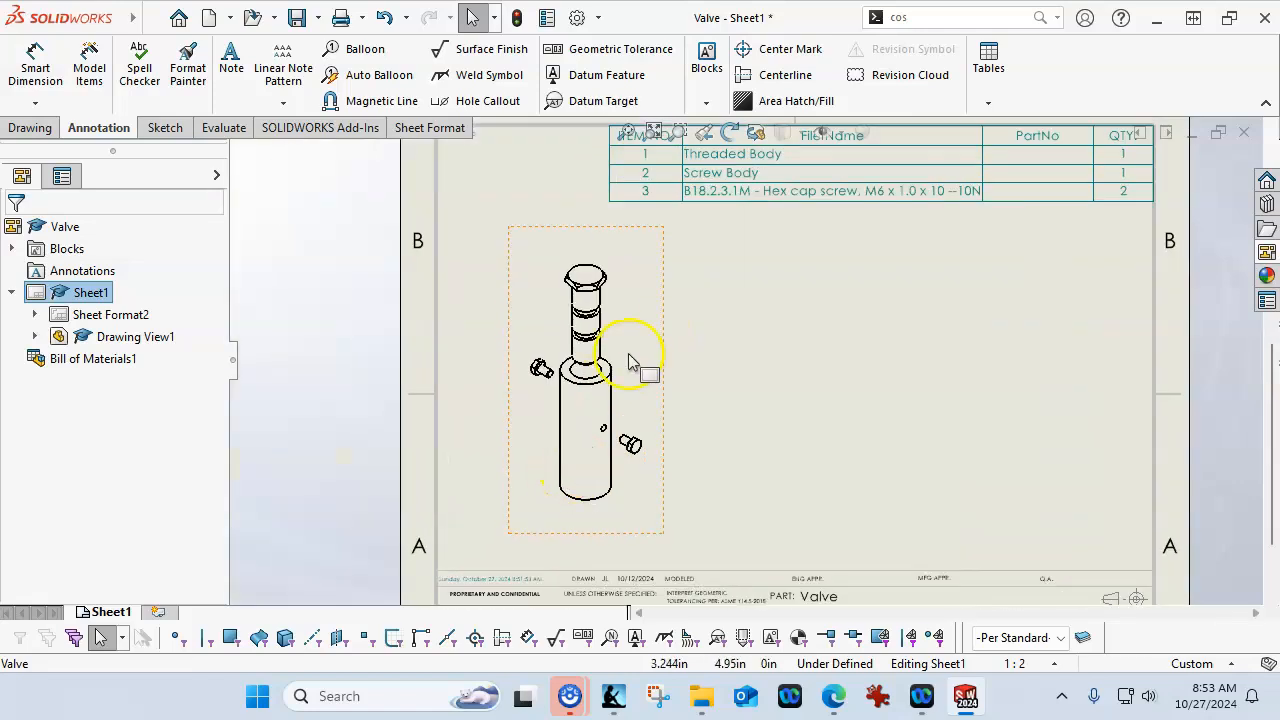
click(642, 325)
click(775, 184)
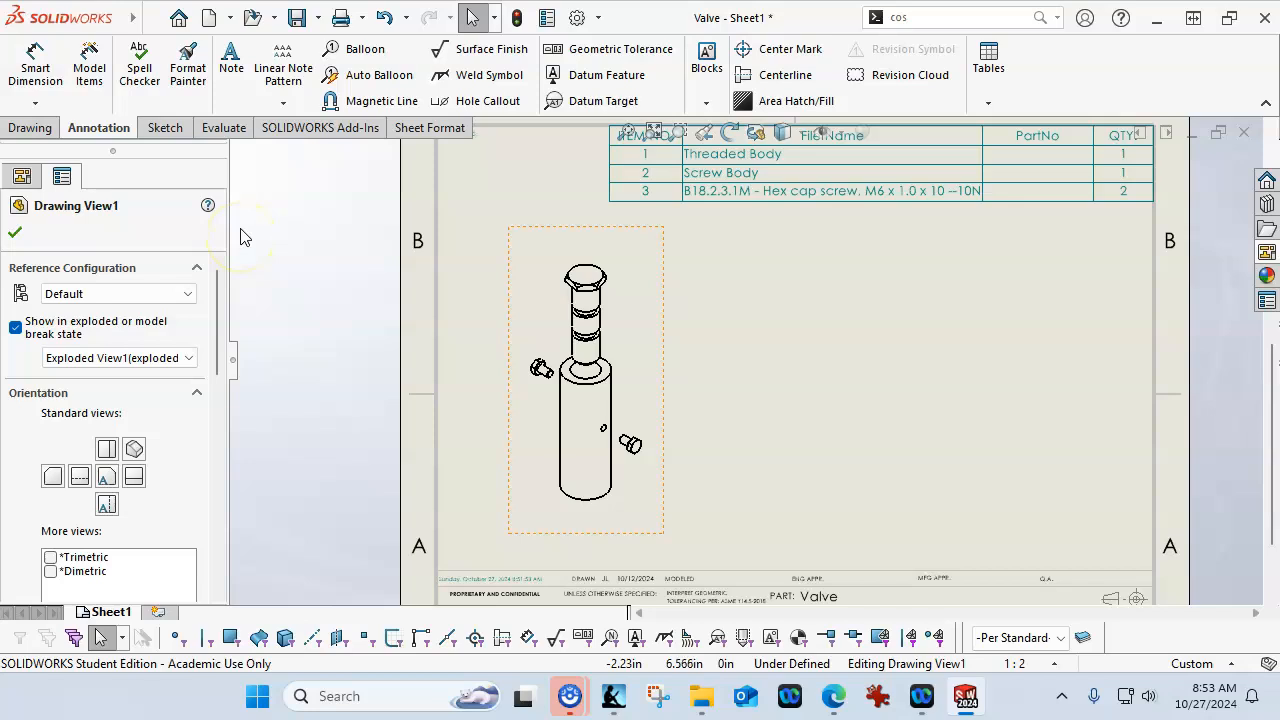
click(350, 78)
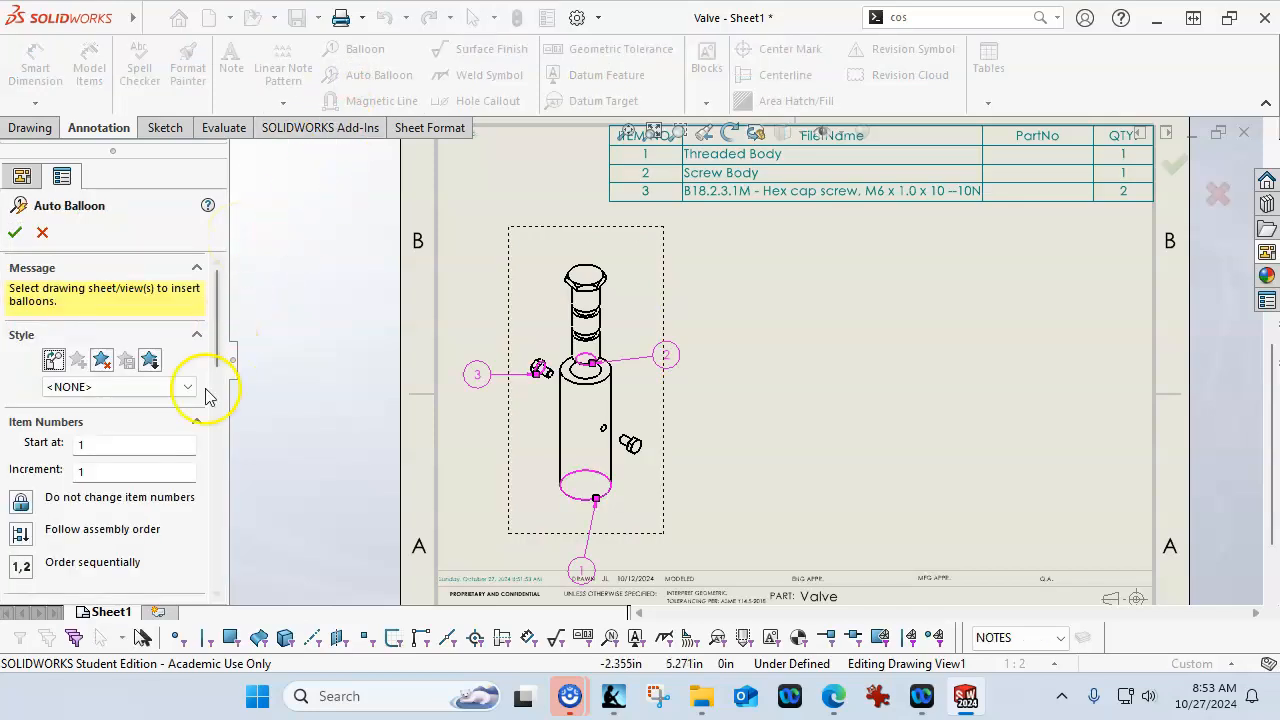
drag(217, 350, 213, 460)
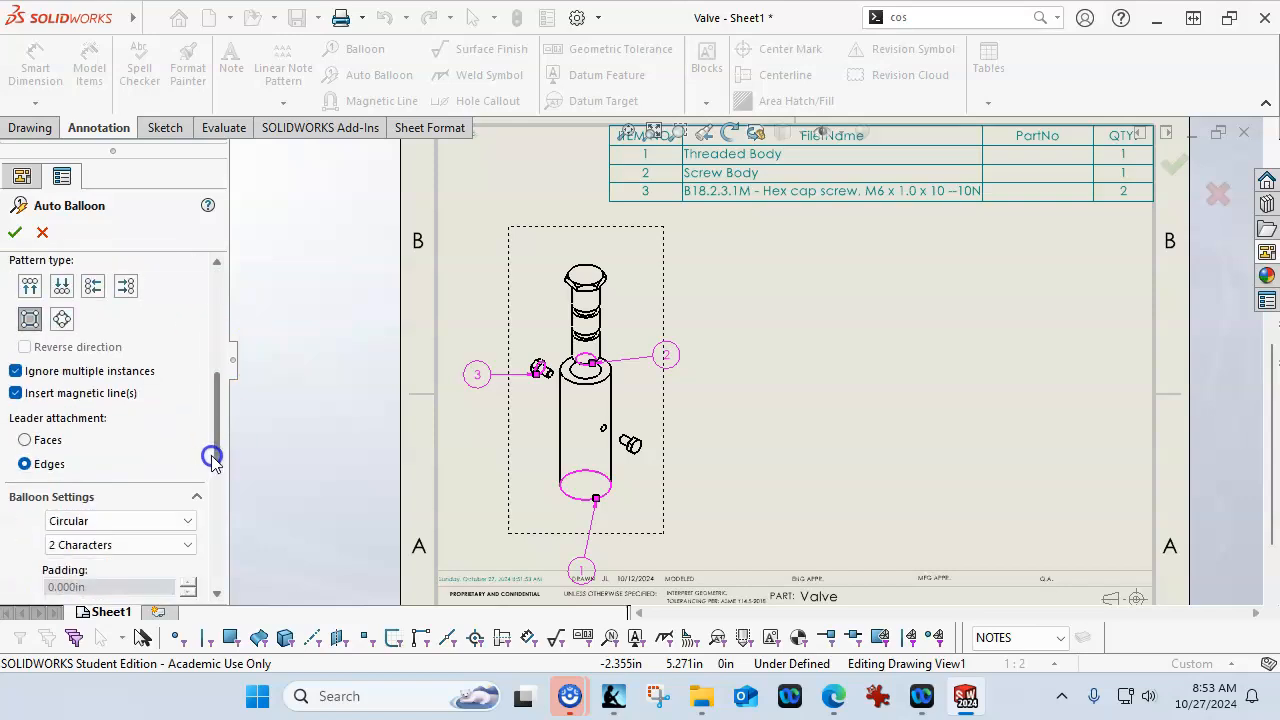
click(92, 287)
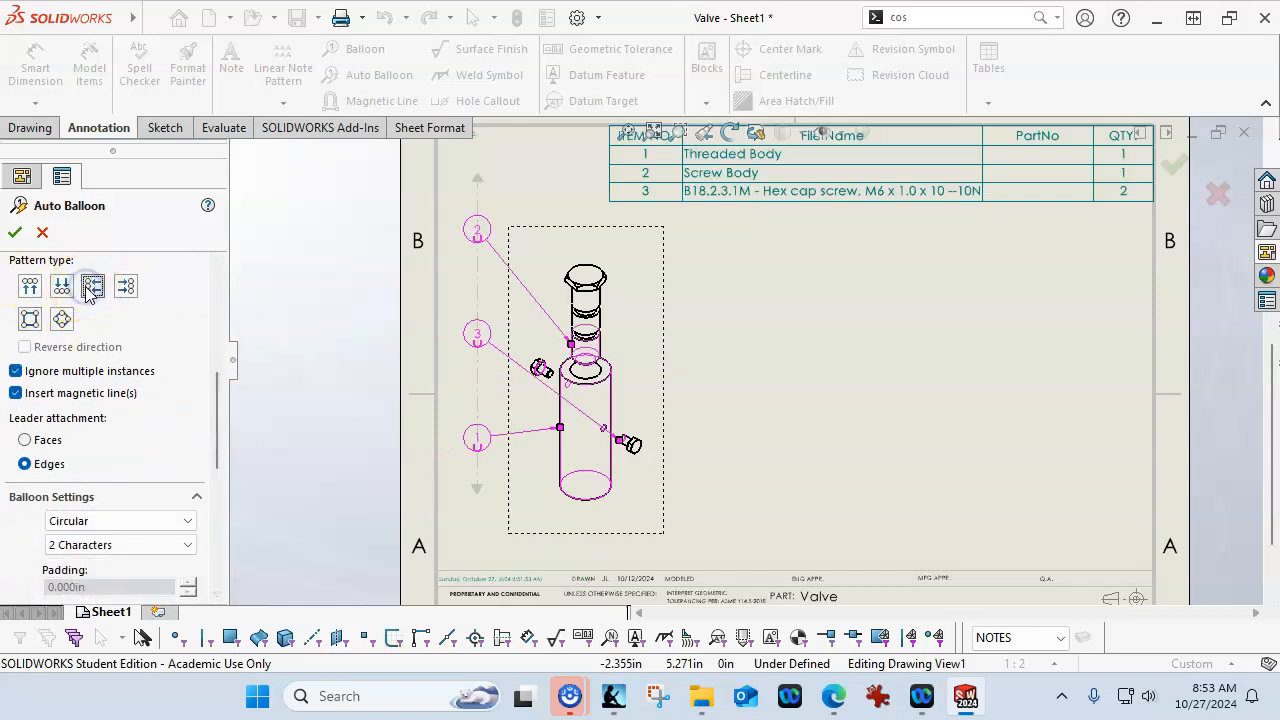
click(15, 232)
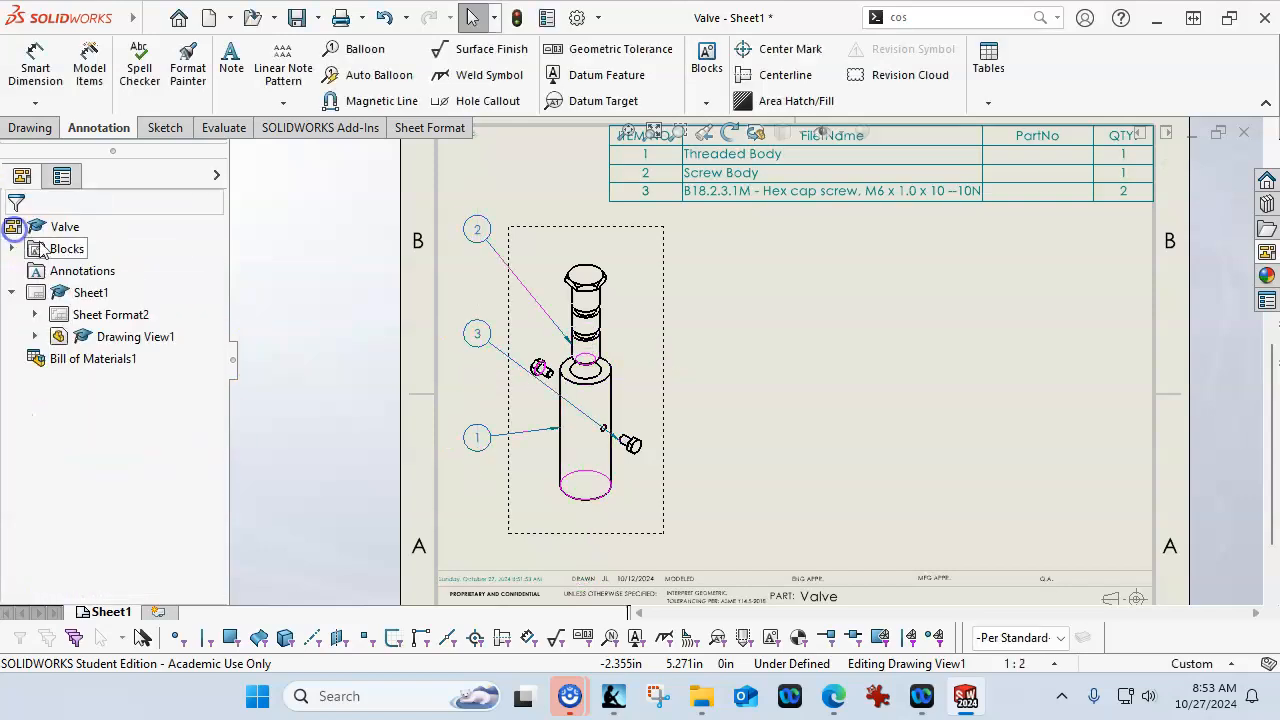
Reattach the leader of balloon 3 from the lower-right hex cap screw to the upper-left one
scroll(486, 400, down, 2)
click(552, 303)
scroll(772, 460, down, 3)
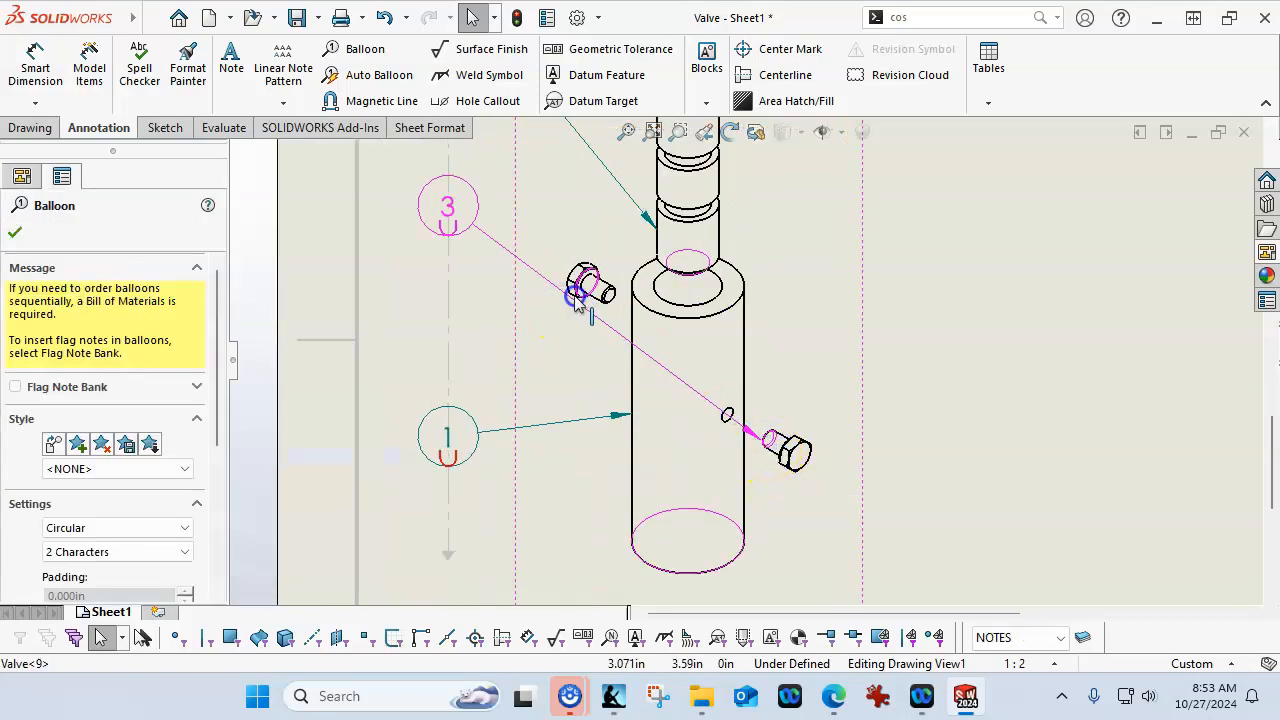
drag(765, 440, 578, 287)
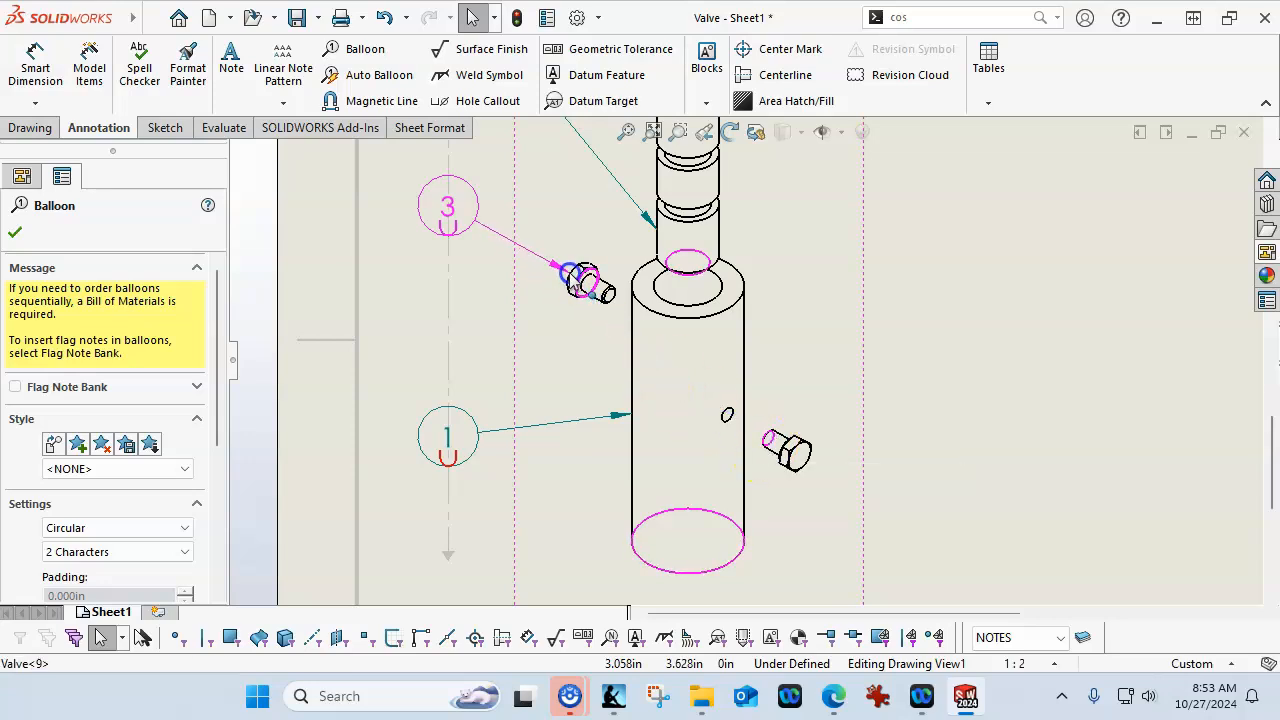
click(890, 304)
scroll(819, 333, up, 3)
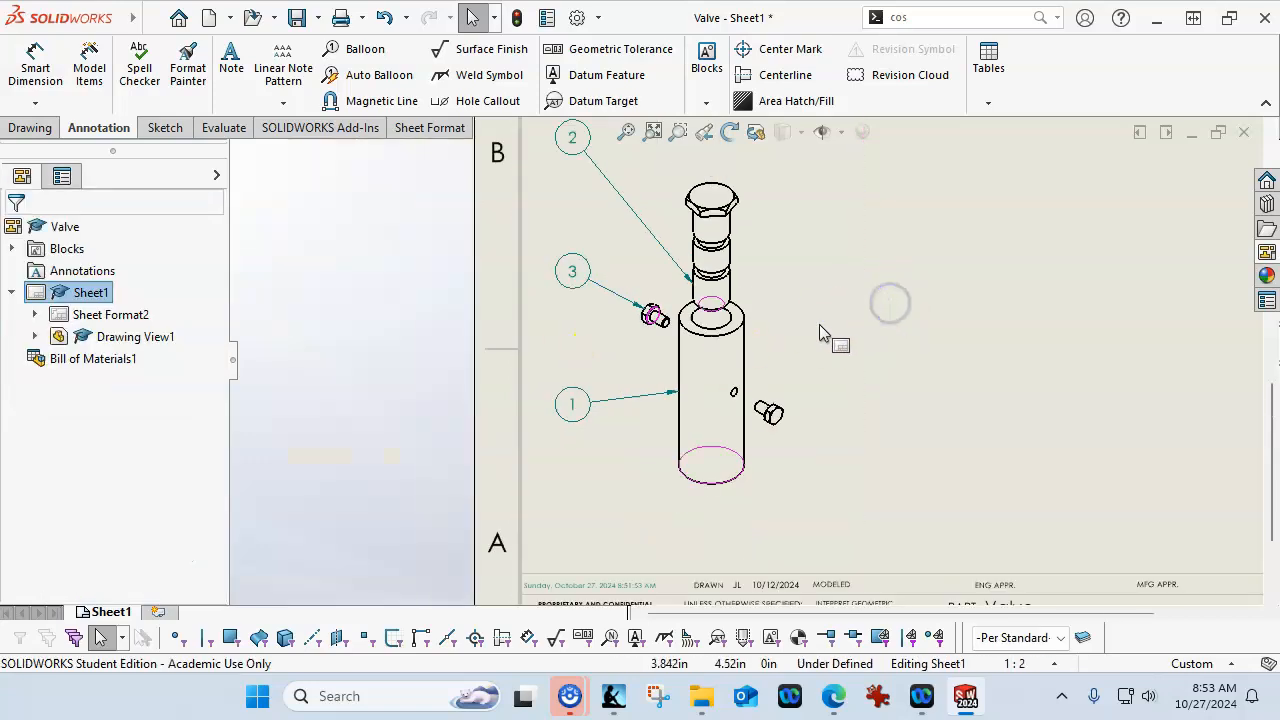
scroll(860, 316, up, 2)
scroll(814, 329, down, 1)
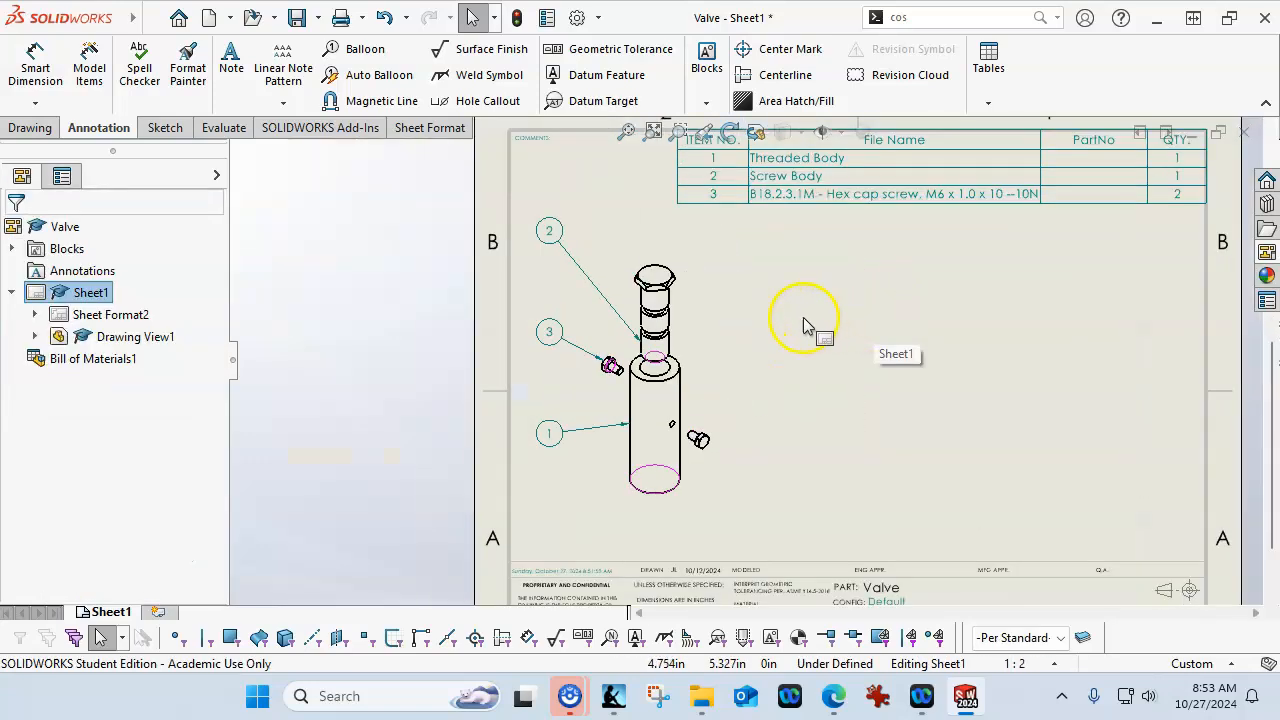
Space the three balloons closer together along their magnetic line, then tilt the line's upper end toward the exploded view
click(548, 229)
drag(549, 228, 549, 355)
drag(549, 433, 548, 411)
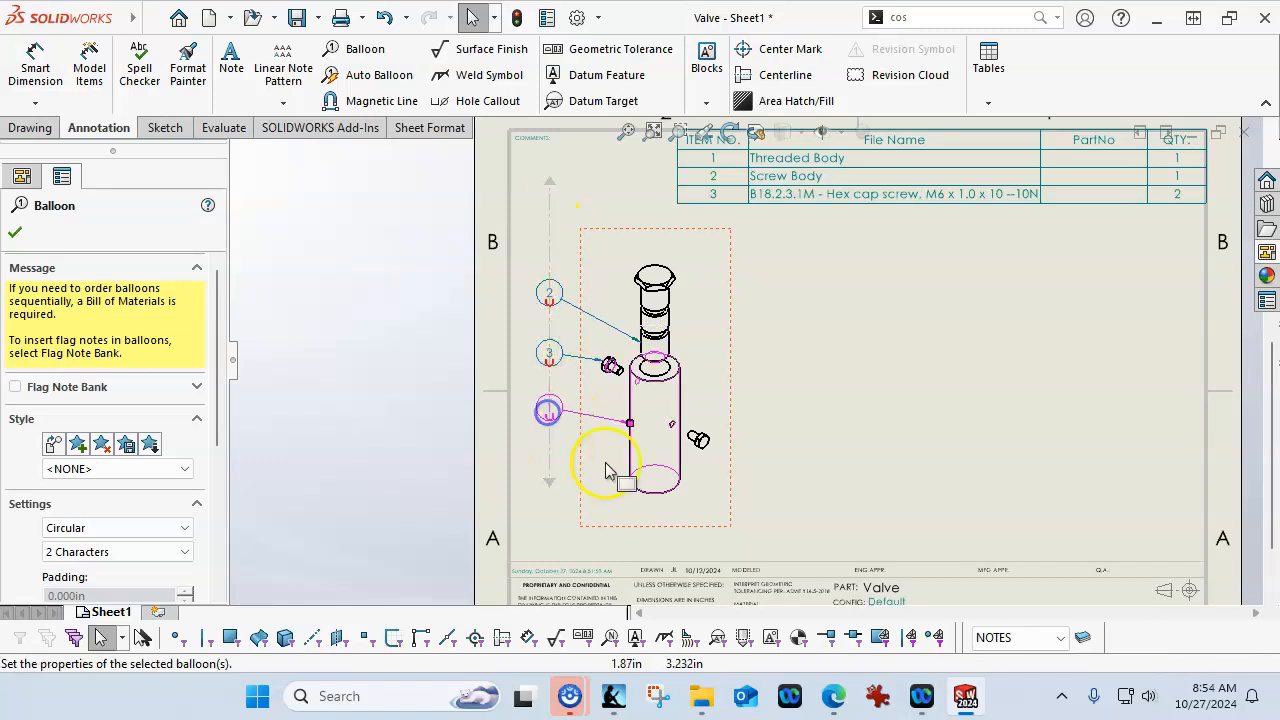
click(860, 409)
scroll(799, 366, up, 3)
scroll(799, 364, down, 2)
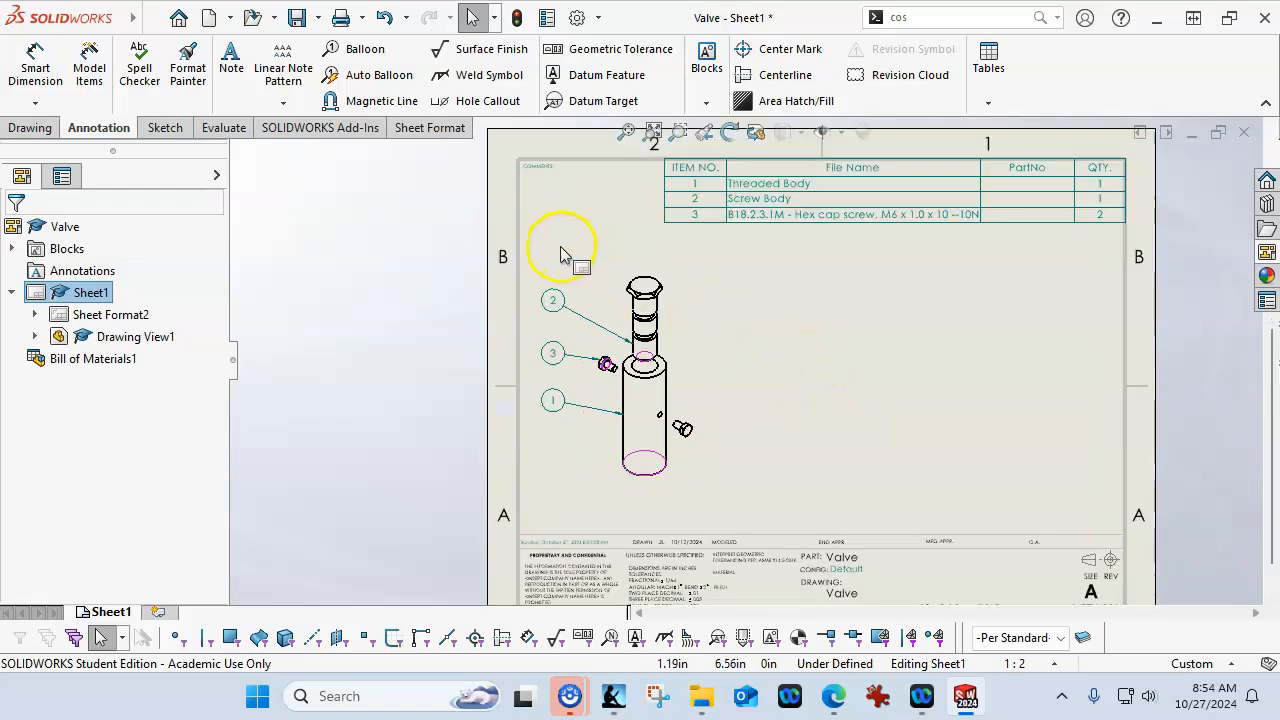
drag(551, 313, 586, 224)
click(832, 350)
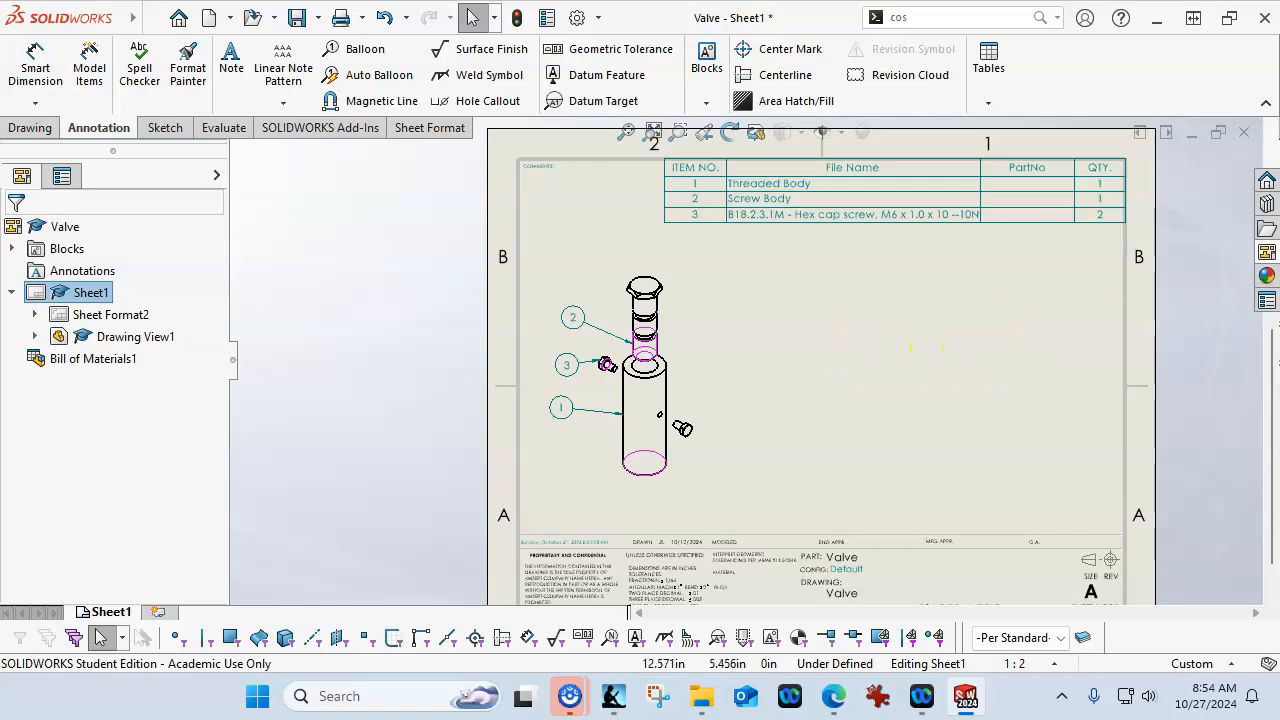
Place the unexploded isometric view of the Valve assembly on the right half of the sheet
click(1266, 252)
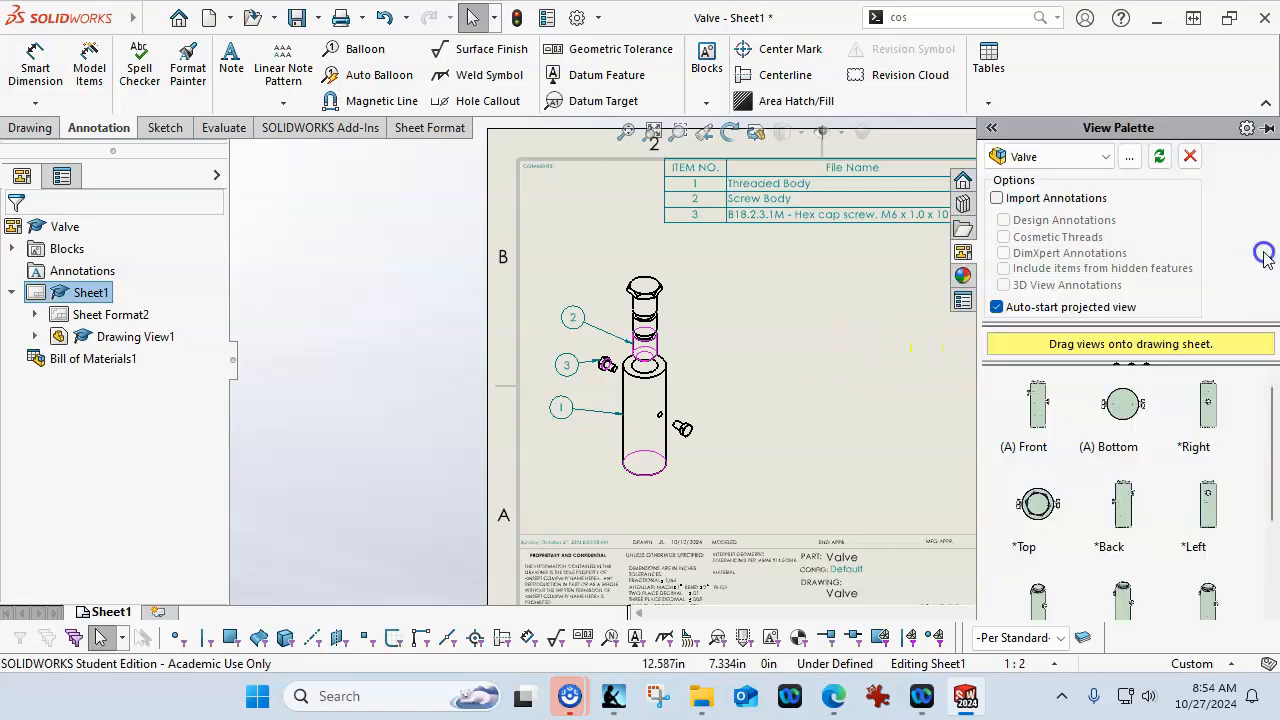
scroll(1180, 470, down, 3)
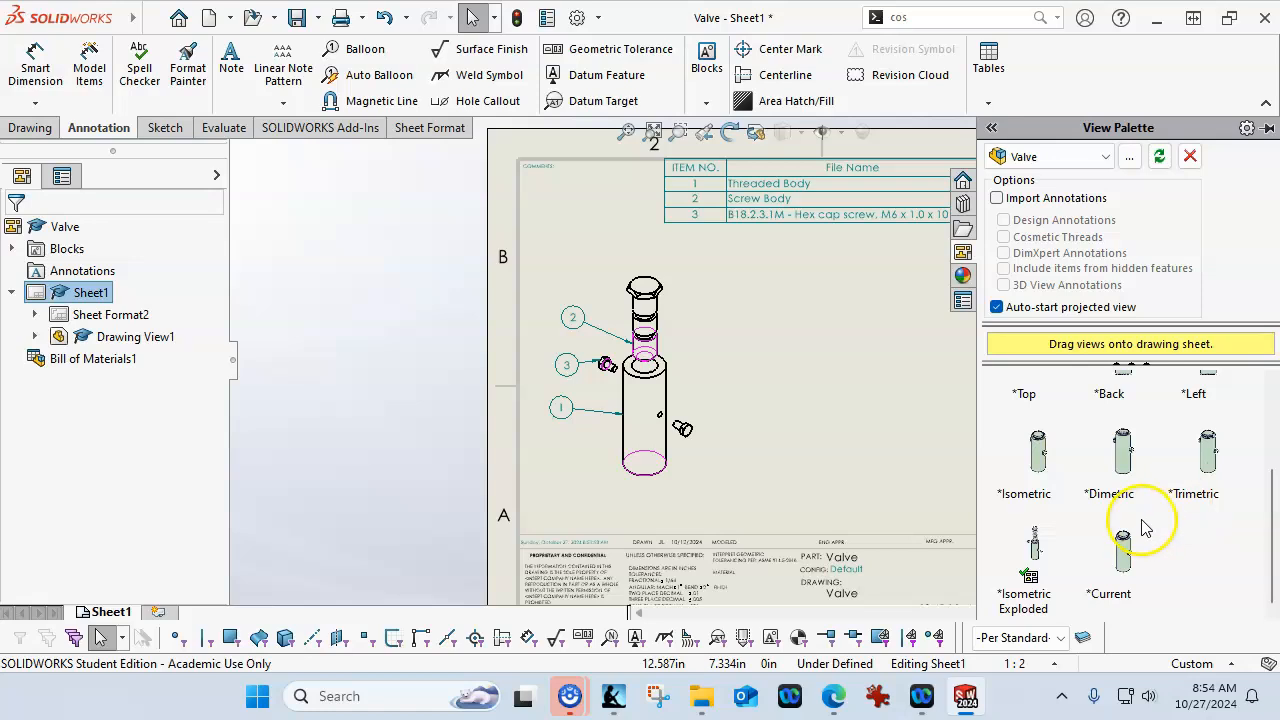
click(1040, 455)
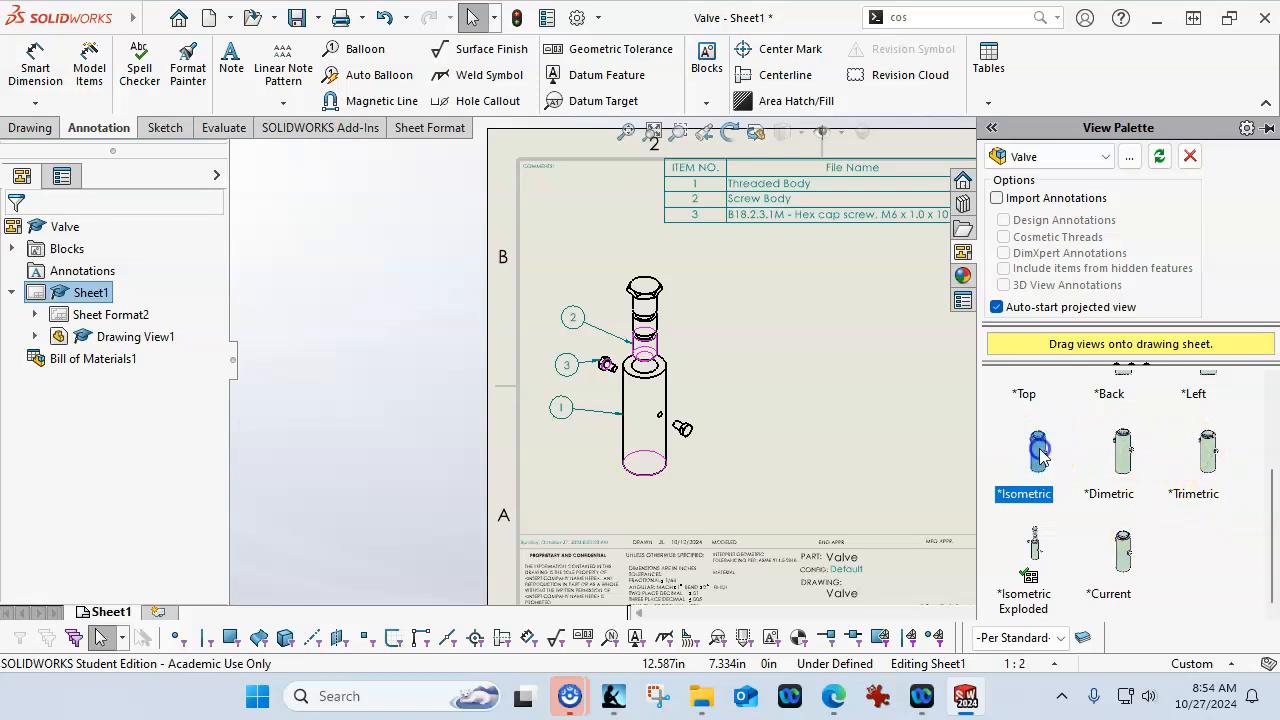
mouse_move(1040, 455)
mouse_down()
mouse_move(672, 430)
mouse_move(912, 430)
mouse_up()
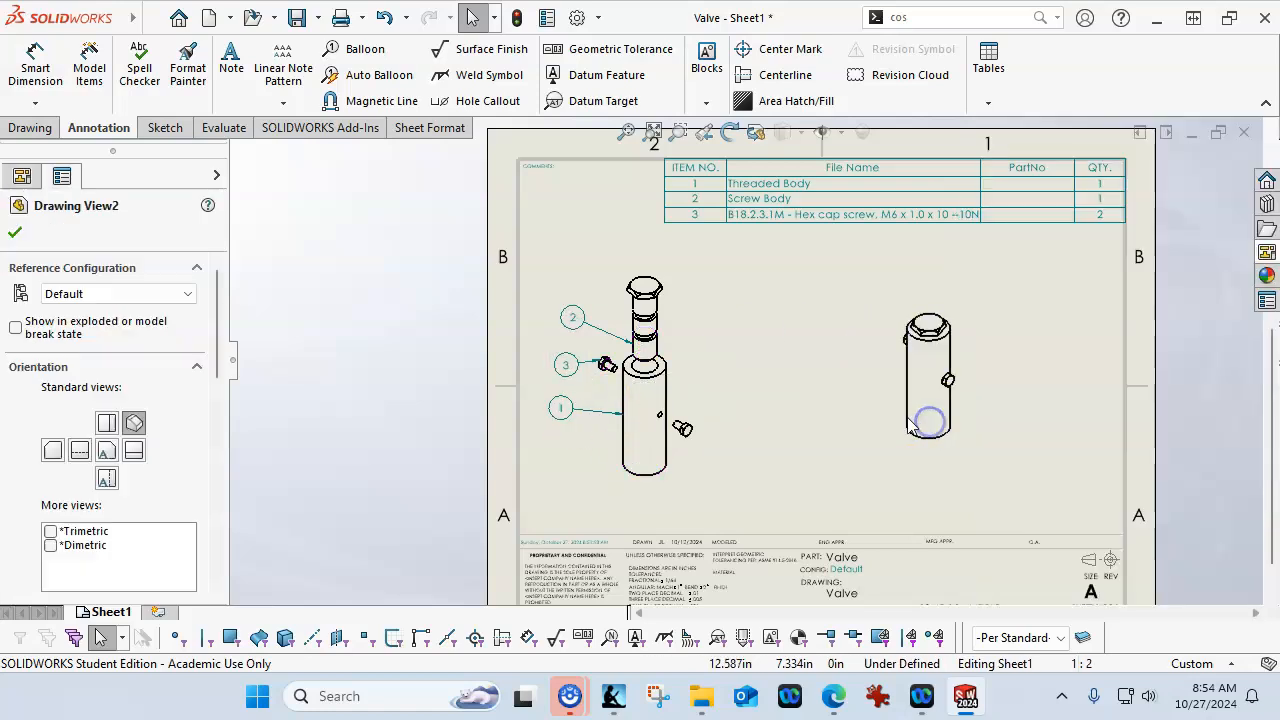
click(783, 447)
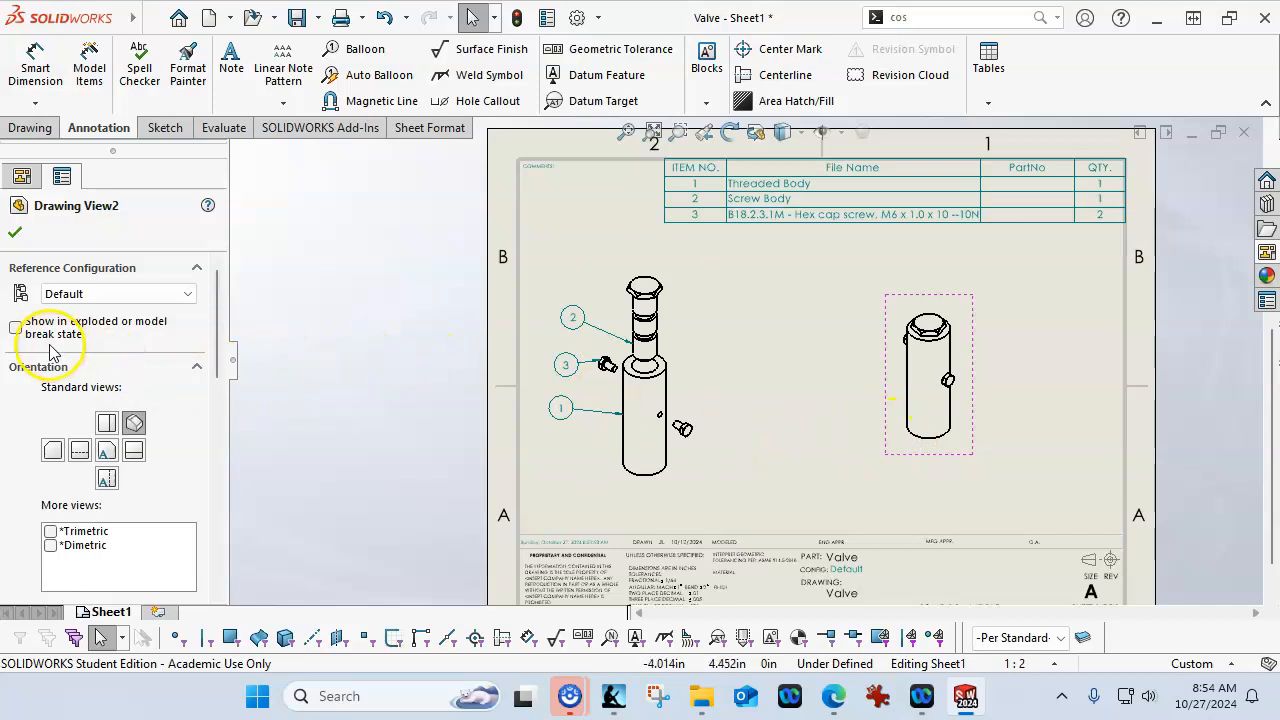
Switch the new isometric view to the sliced configuration and shift it slightly to the left
click(78, 294)
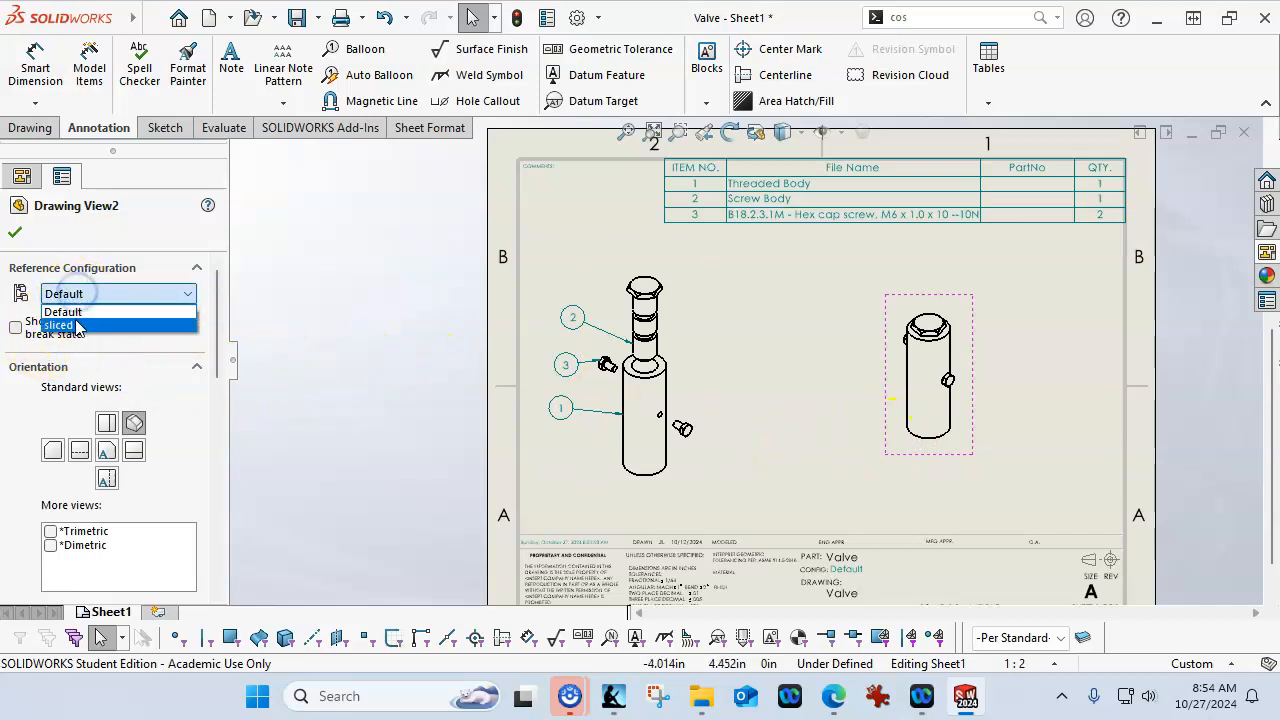
click(70, 325)
click(14, 232)
click(703, 372)
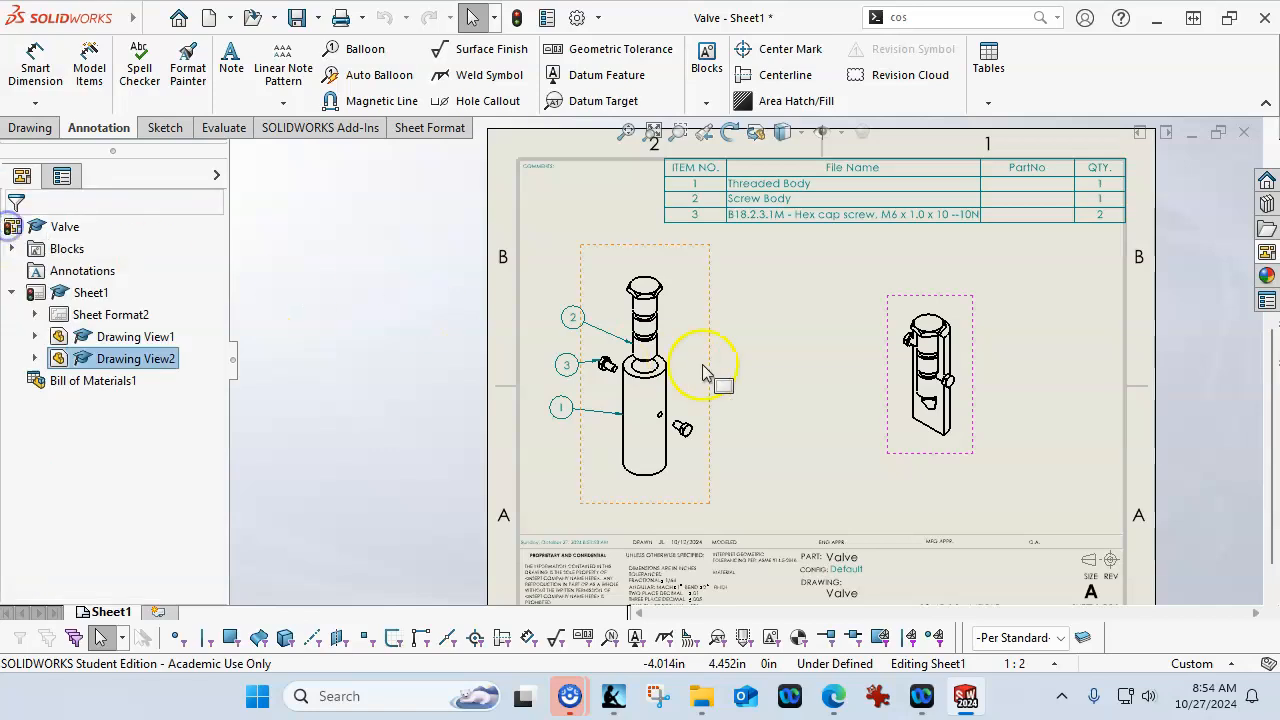
drag(915, 455, 904, 463)
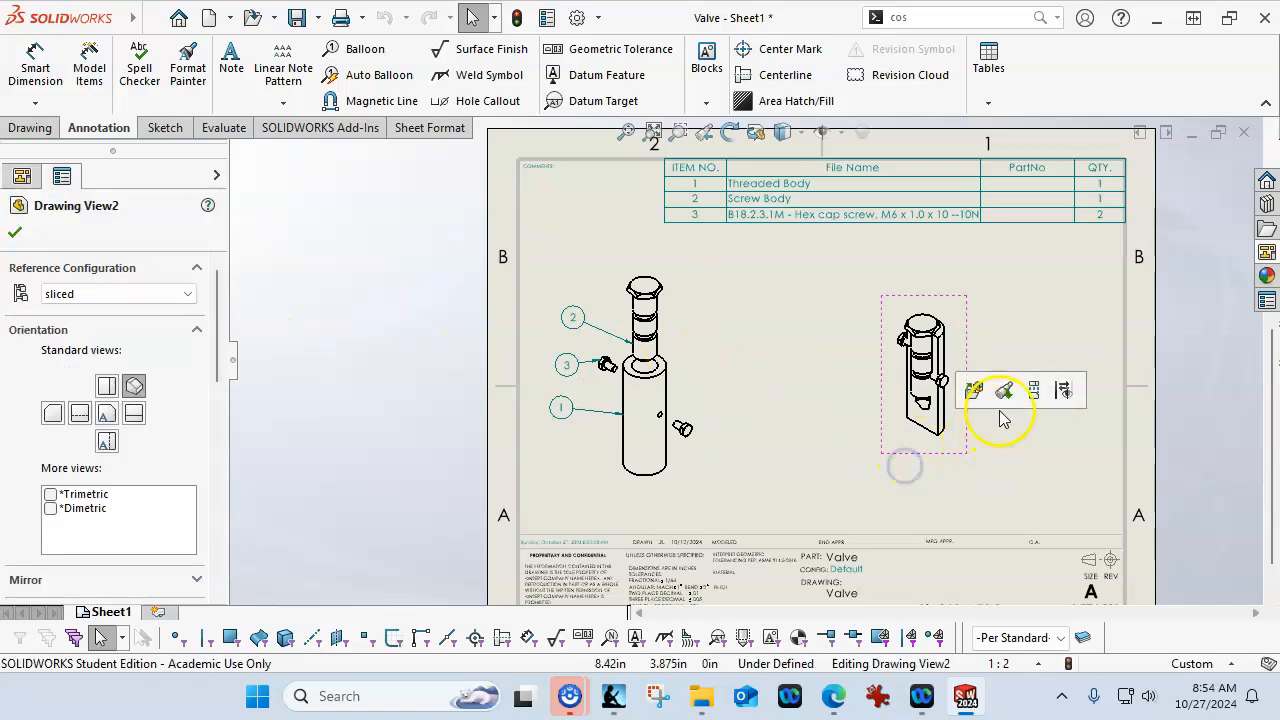
click(1023, 480)
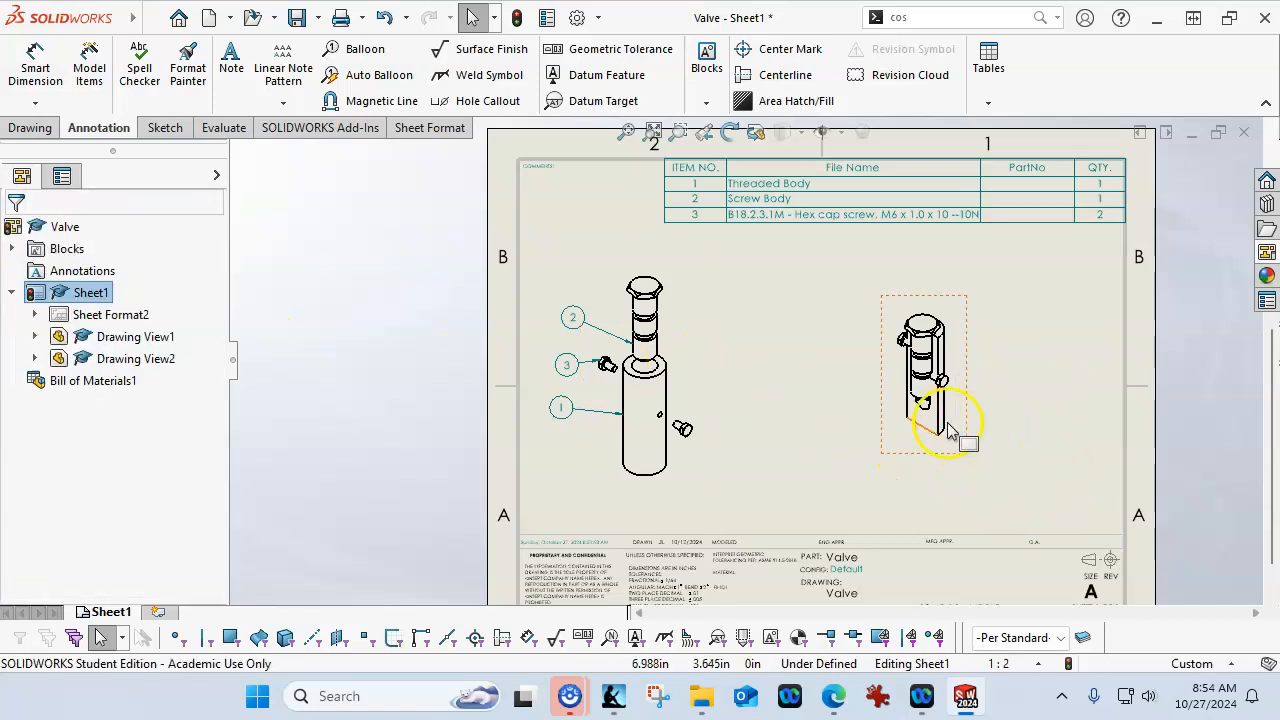
Give the sliced isometric view a custom scale of 1:1
click(899, 440)
drag(214, 349, 222, 556)
click(76, 307)
click(185, 336)
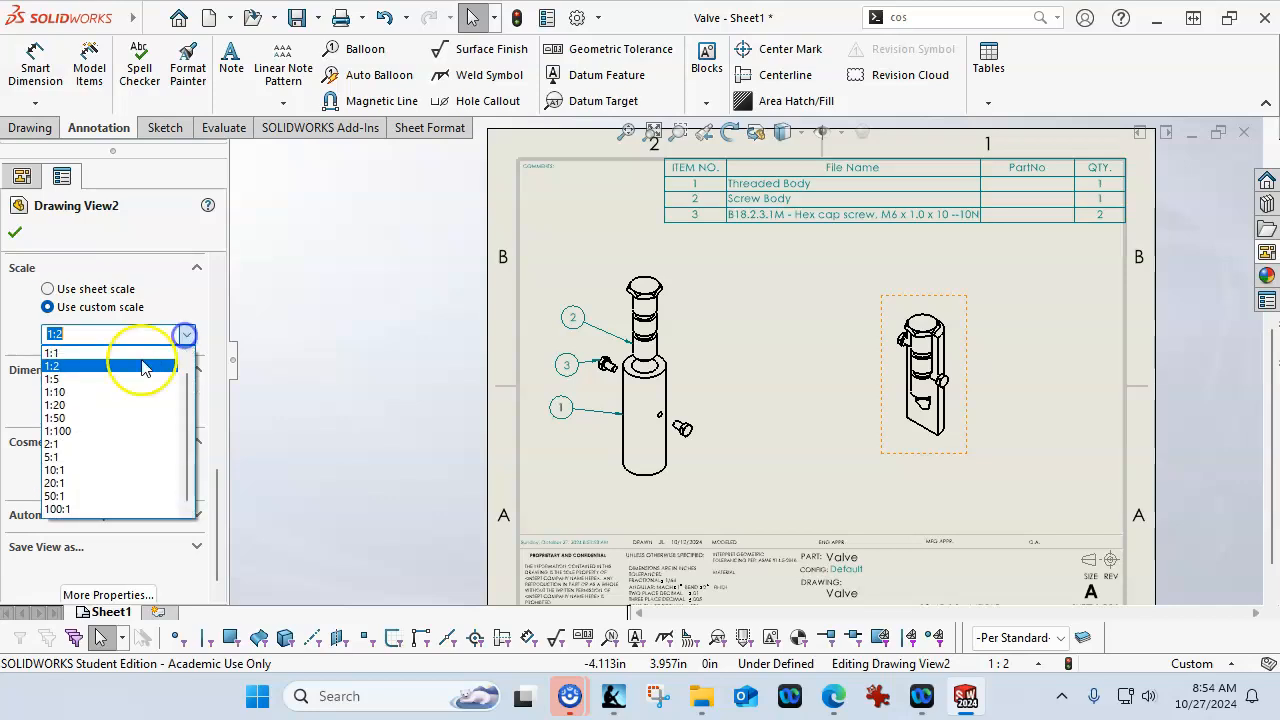
click(90, 352)
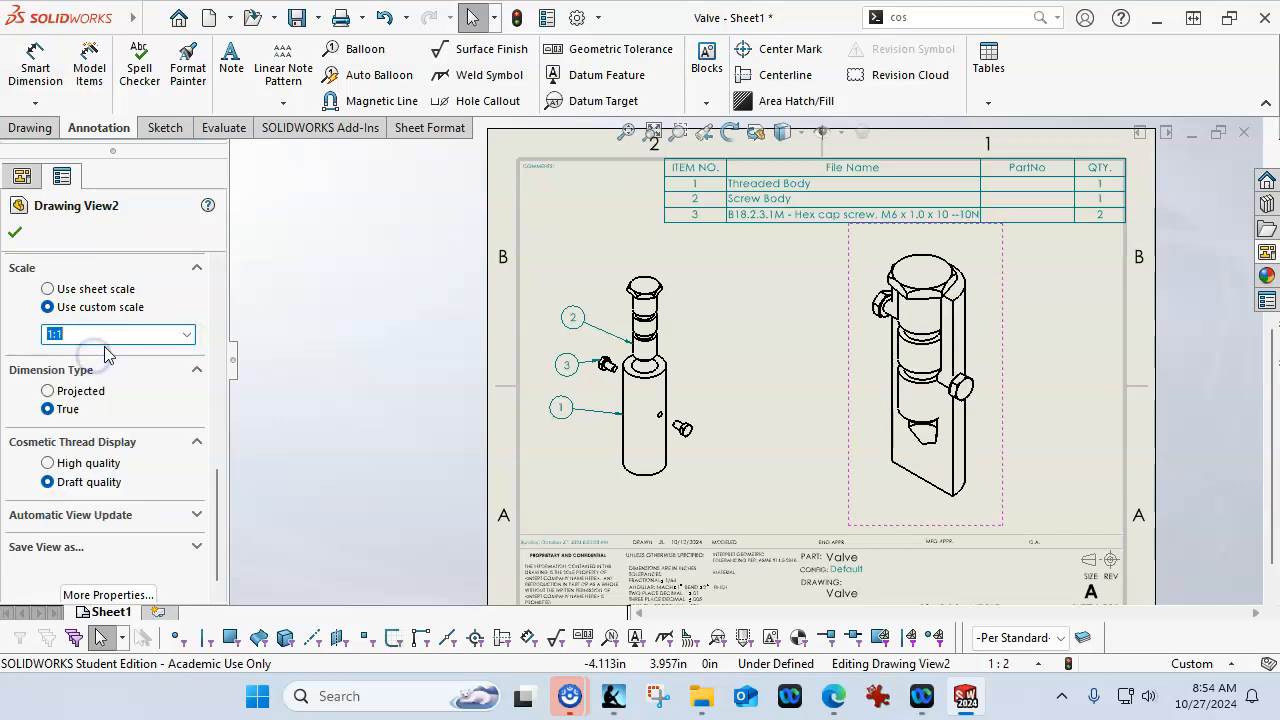
click(15, 231)
click(1055, 365)
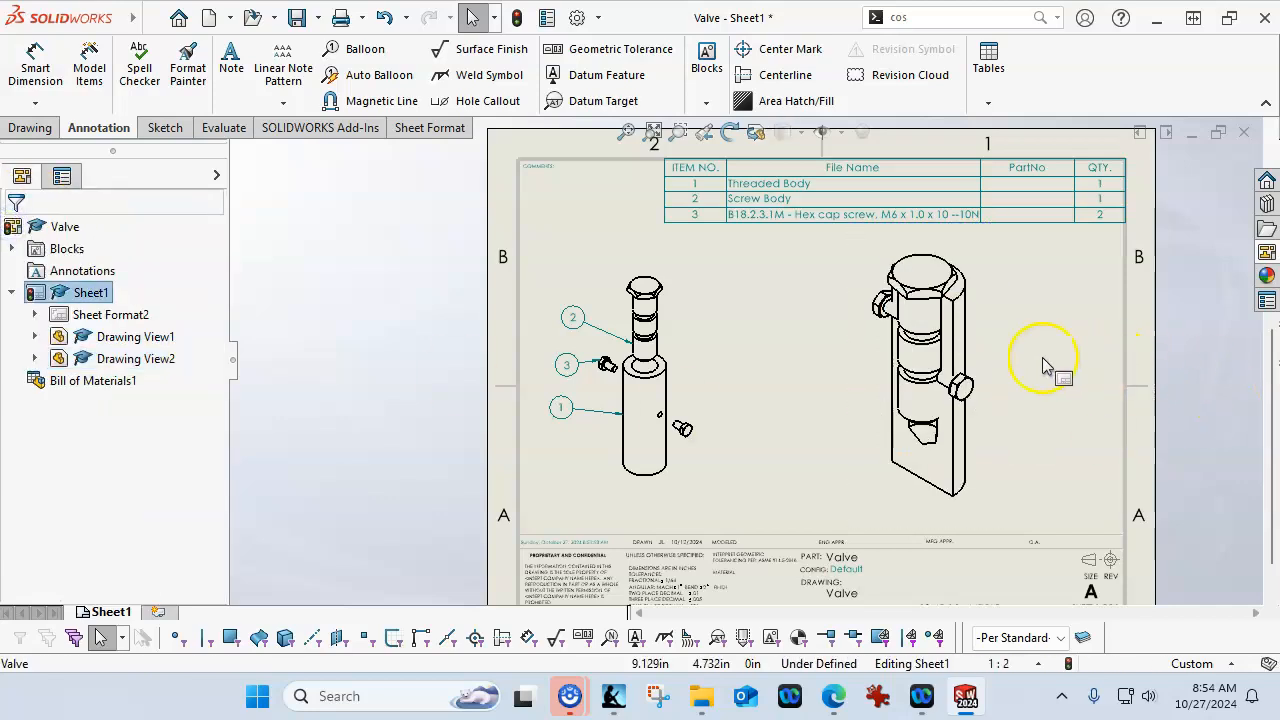
Save the drawing as Valve.SLDDRW in the Assign7 P6-11 folder, together with its modified models
key(f)
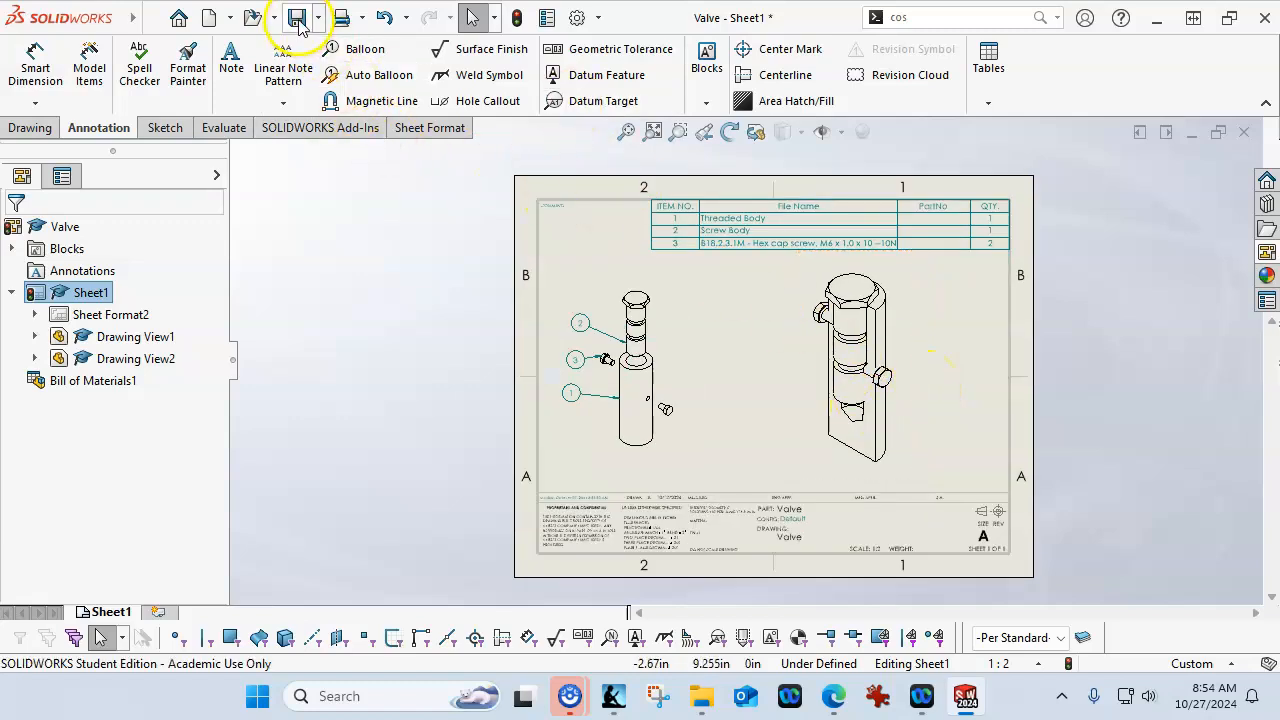
click(297, 17)
click(412, 357)
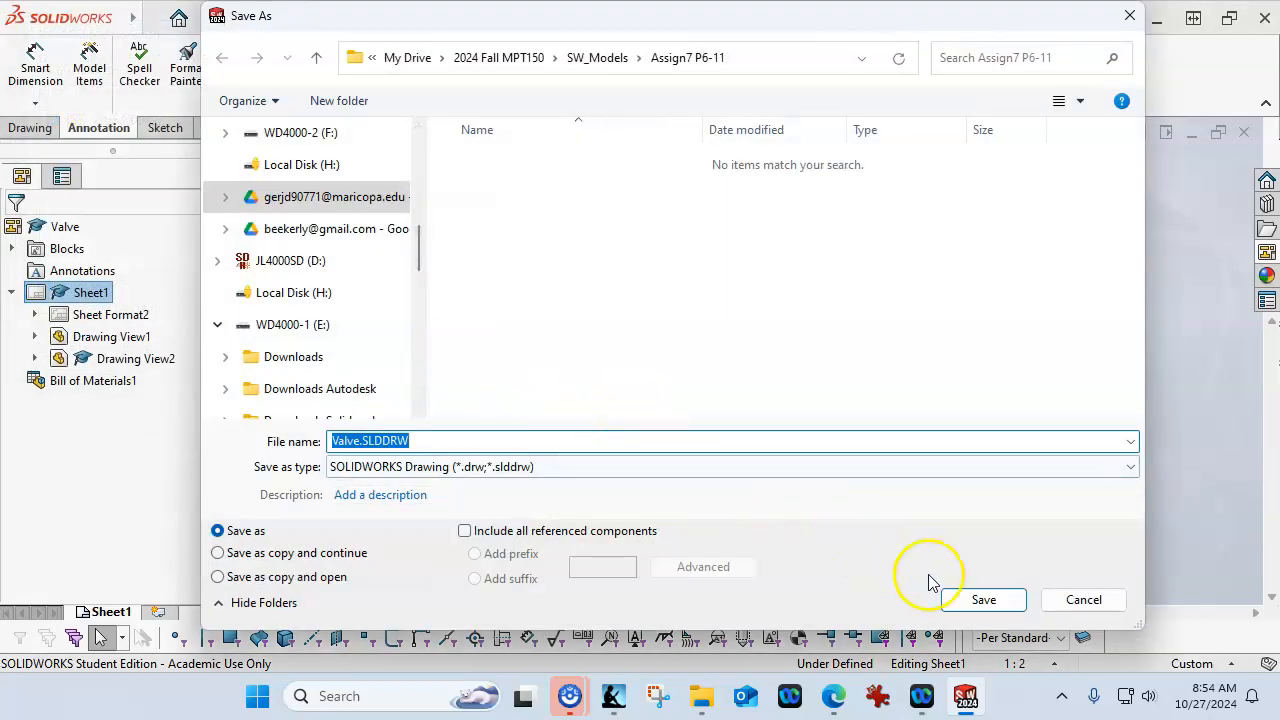
click(976, 599)
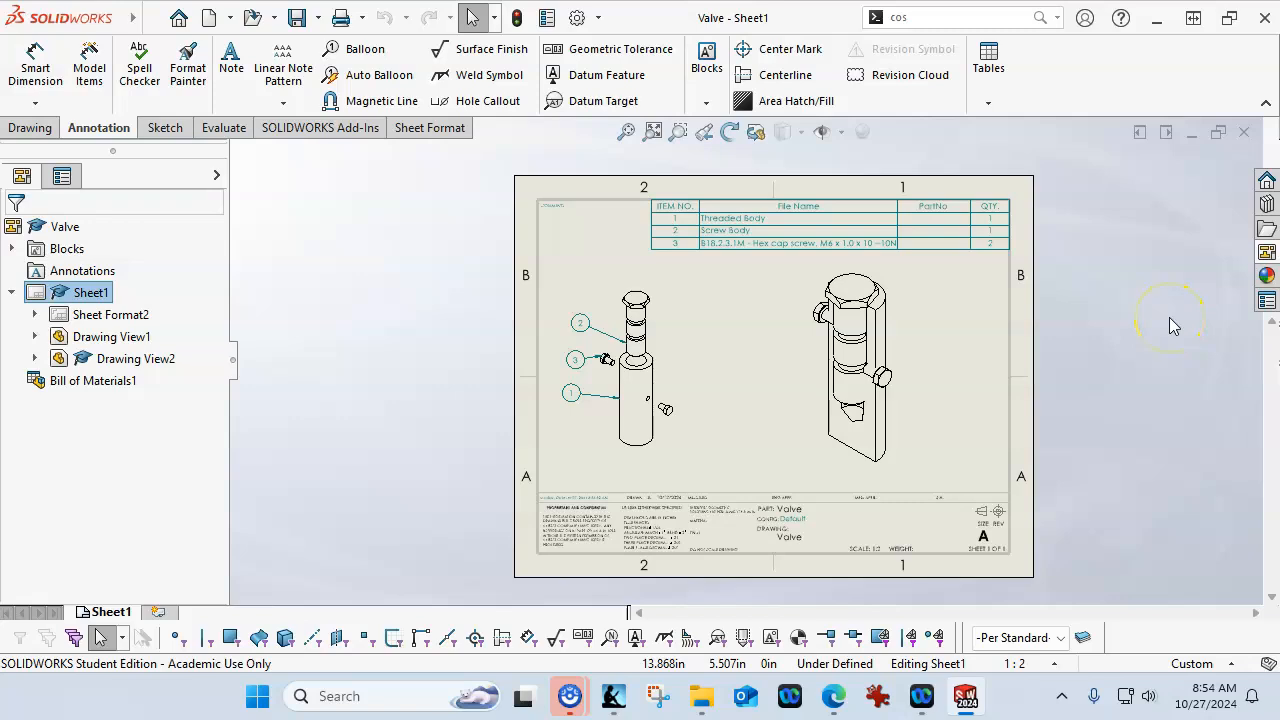
scroll(809, 509, down, 3)
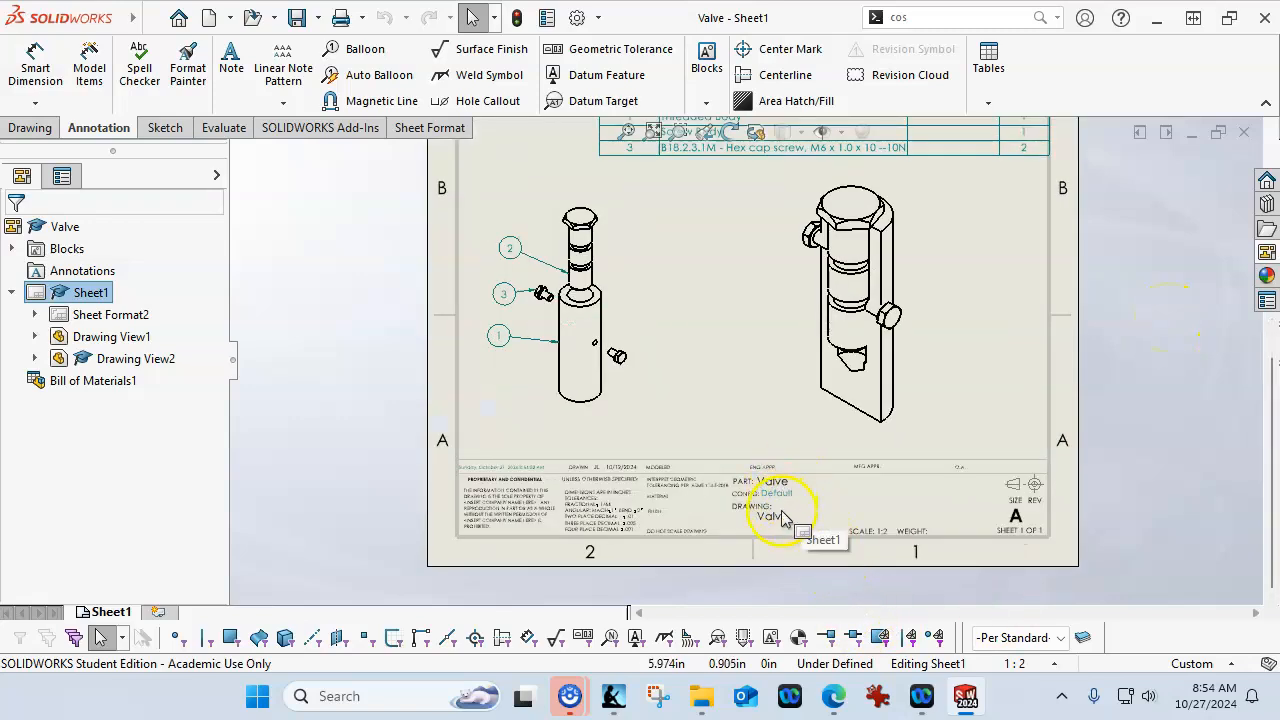
scroll(828, 330, up, 3)
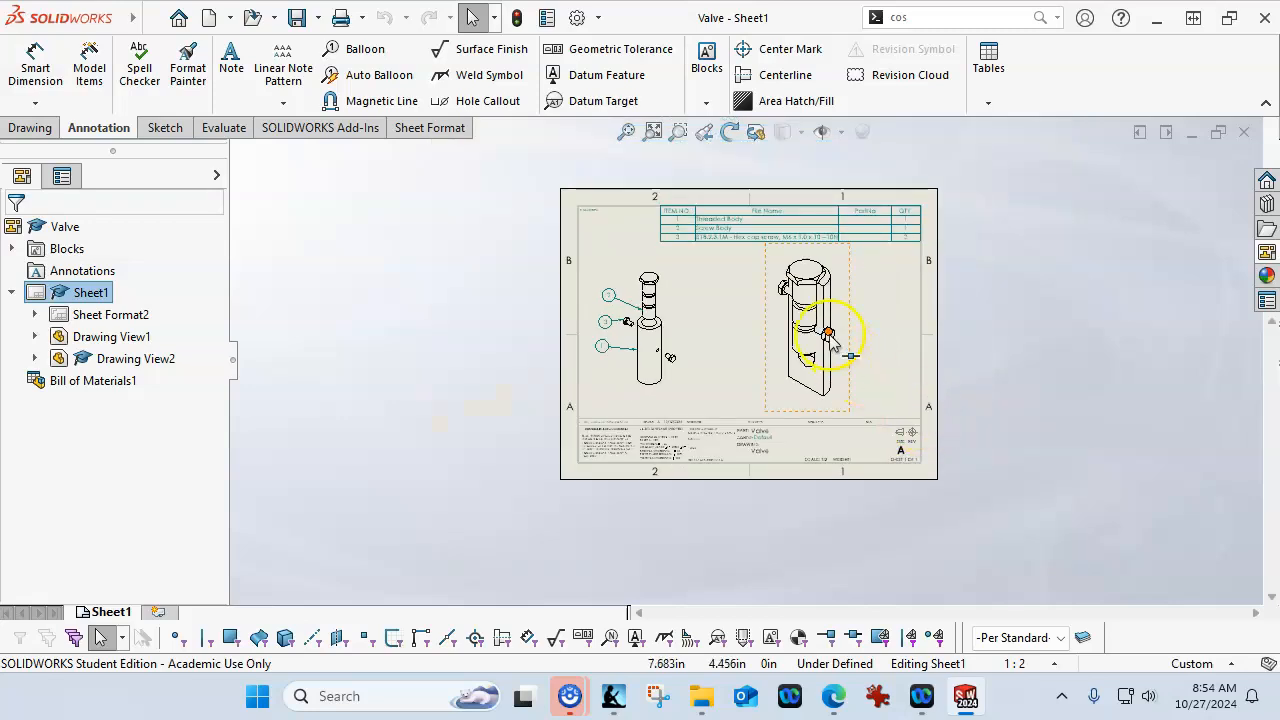
scroll(757, 286, down, 1)
scroll(751, 268, up, 1)
scroll(749, 268, down, 1)
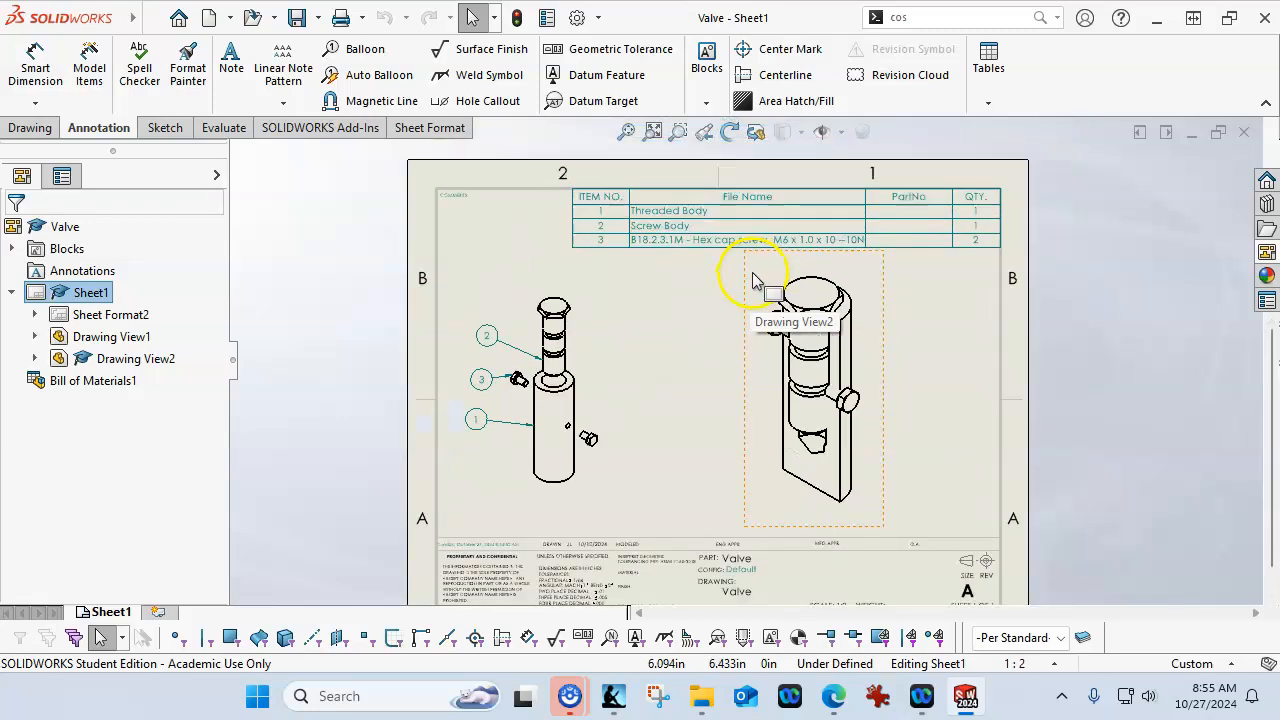
scroll(760, 316, up, 1)
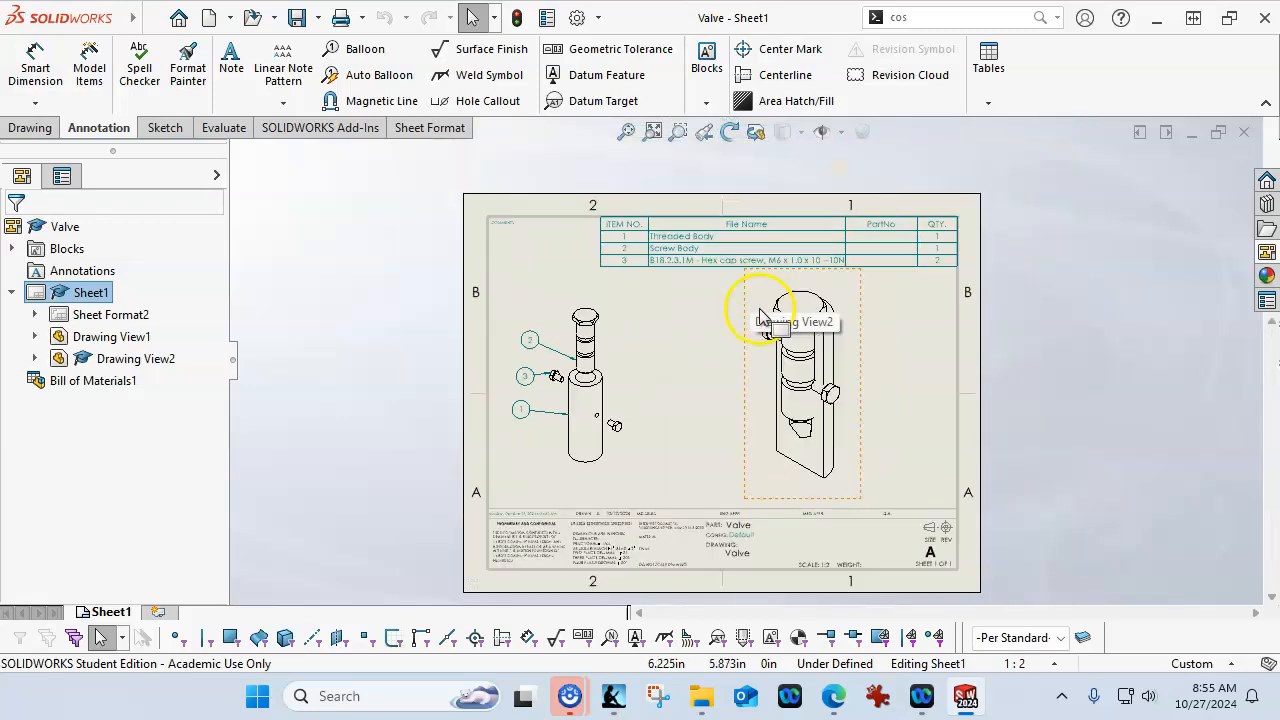
Add a second sheet to the Valve drawing, agreeing to rename the blocks with duplicate names
click(160, 611)
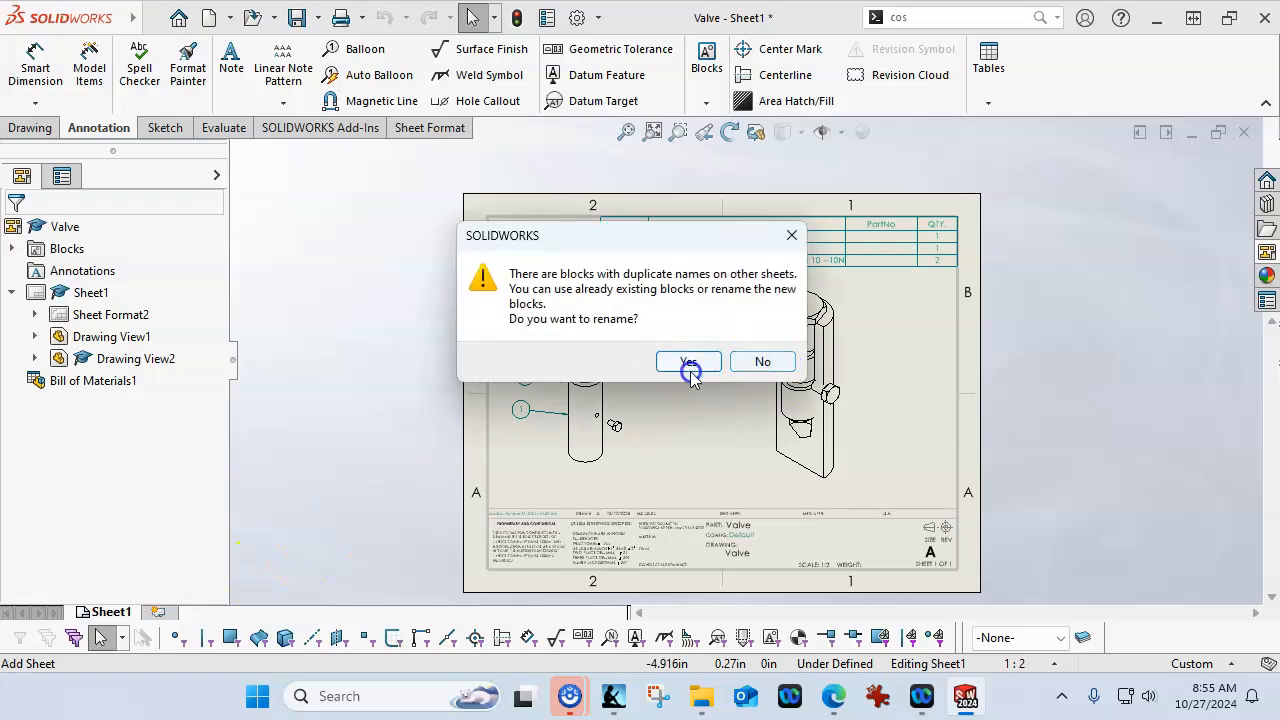
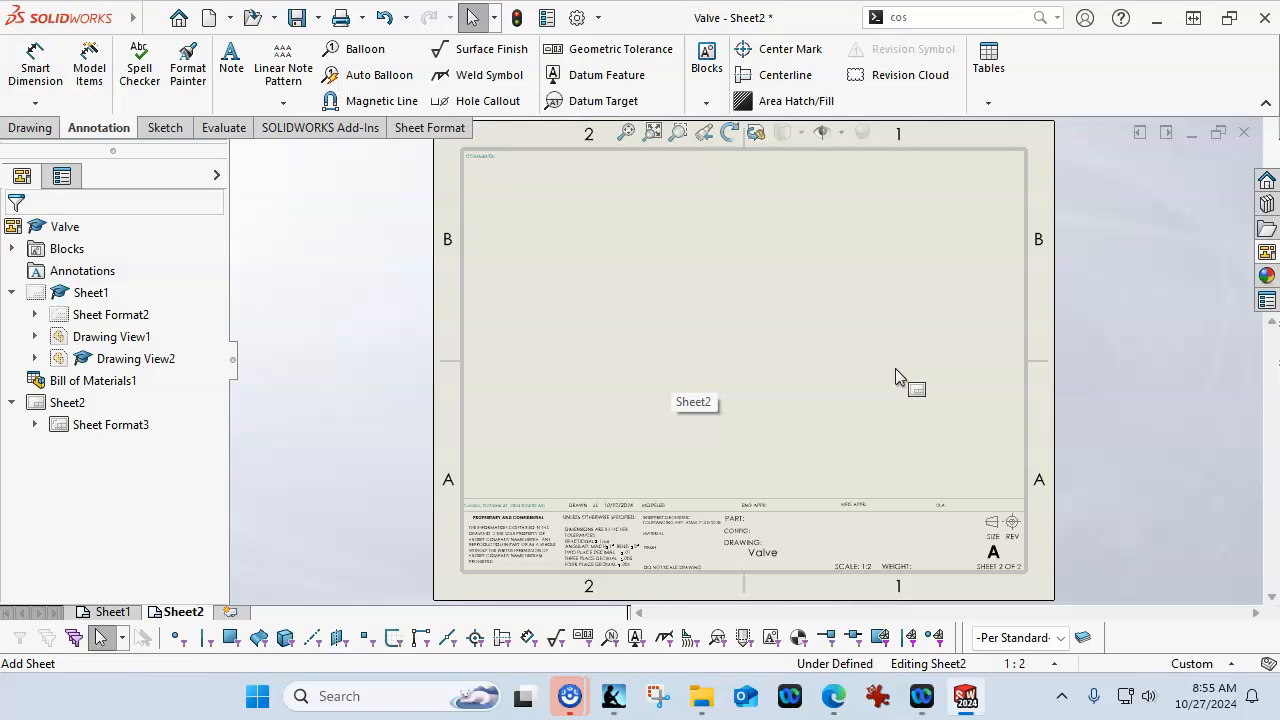
click(868, 383)
click(861, 347)
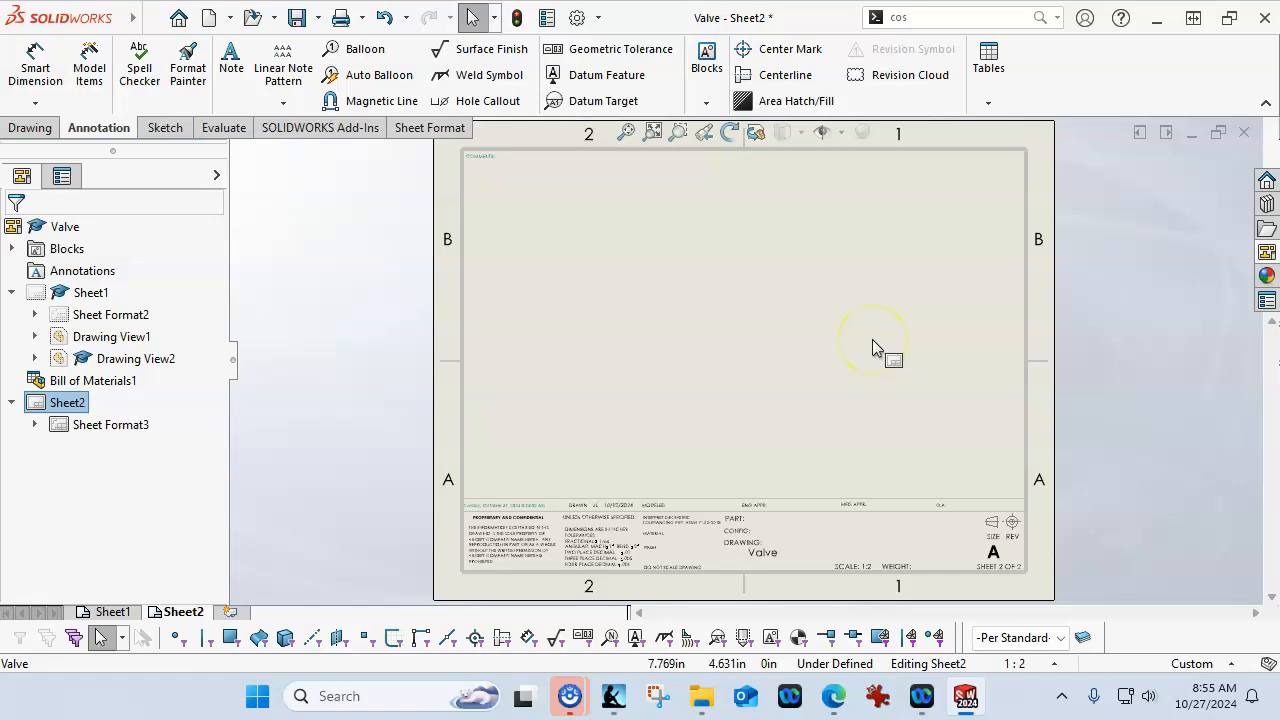
click(762, 395)
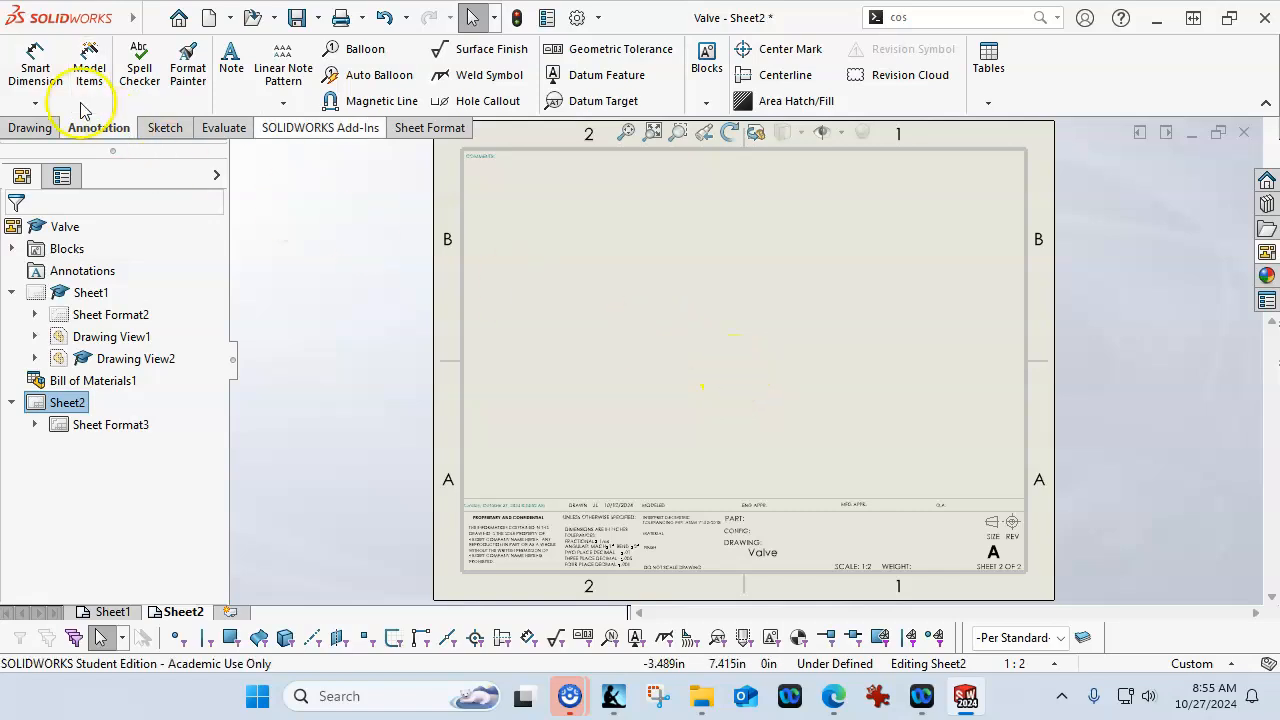
Place the Screw Body's front view on the left half of Sheet2, with projected side and isometric views to its right
click(1265, 253)
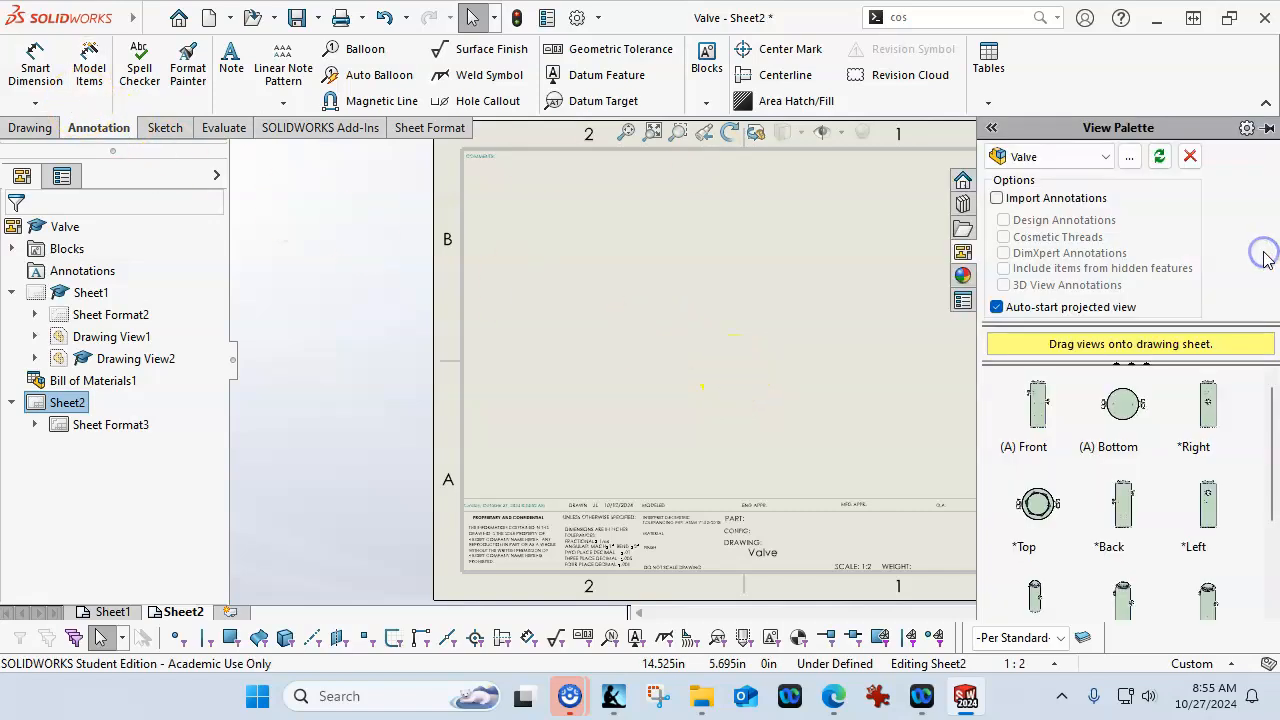
click(1075, 157)
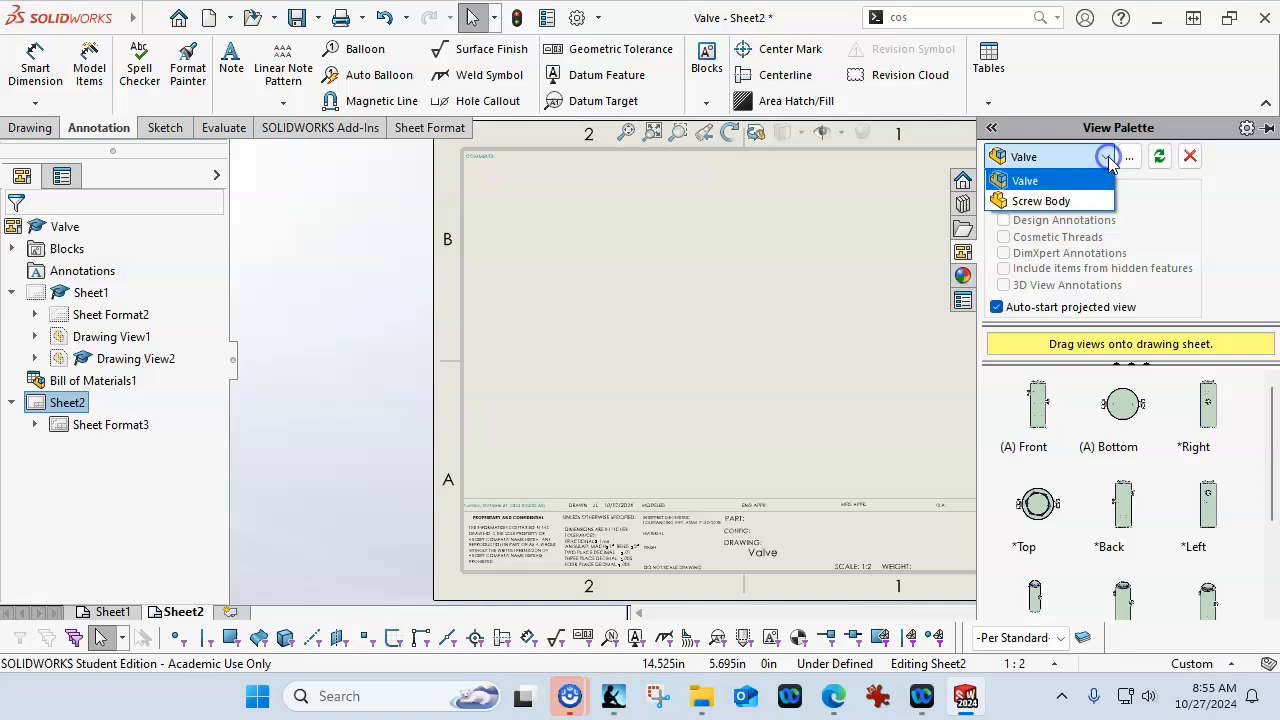
click(1045, 200)
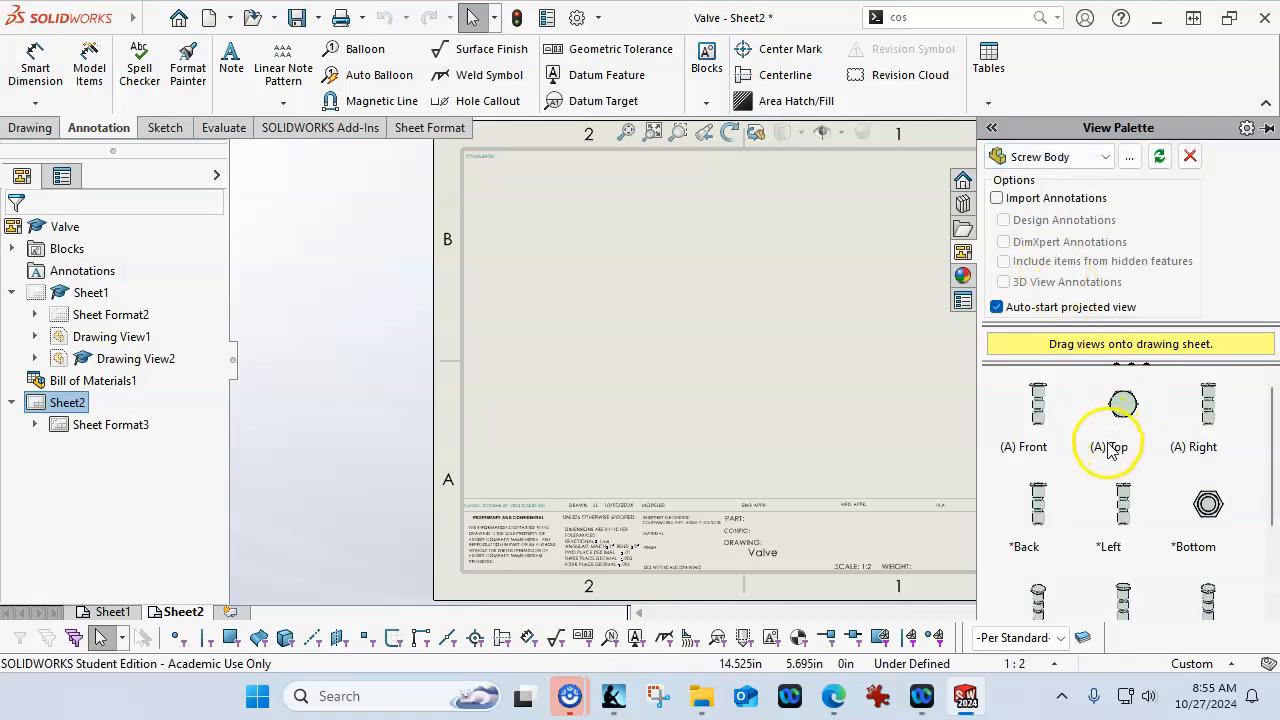
drag(1041, 403, 622, 376)
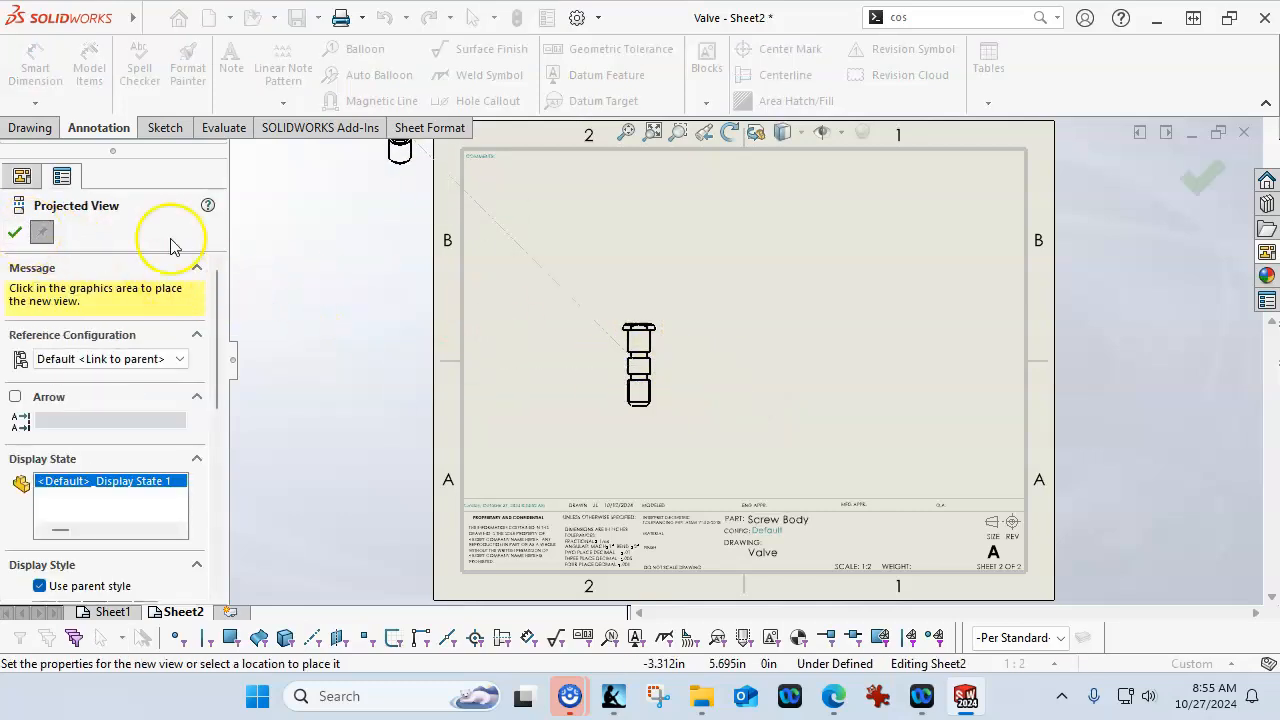
click(837, 338)
click(853, 248)
key(Escape)
Rotate the Screw Body's front view by 90 degrees, updating its dependent views to the new orientation
click(655, 368)
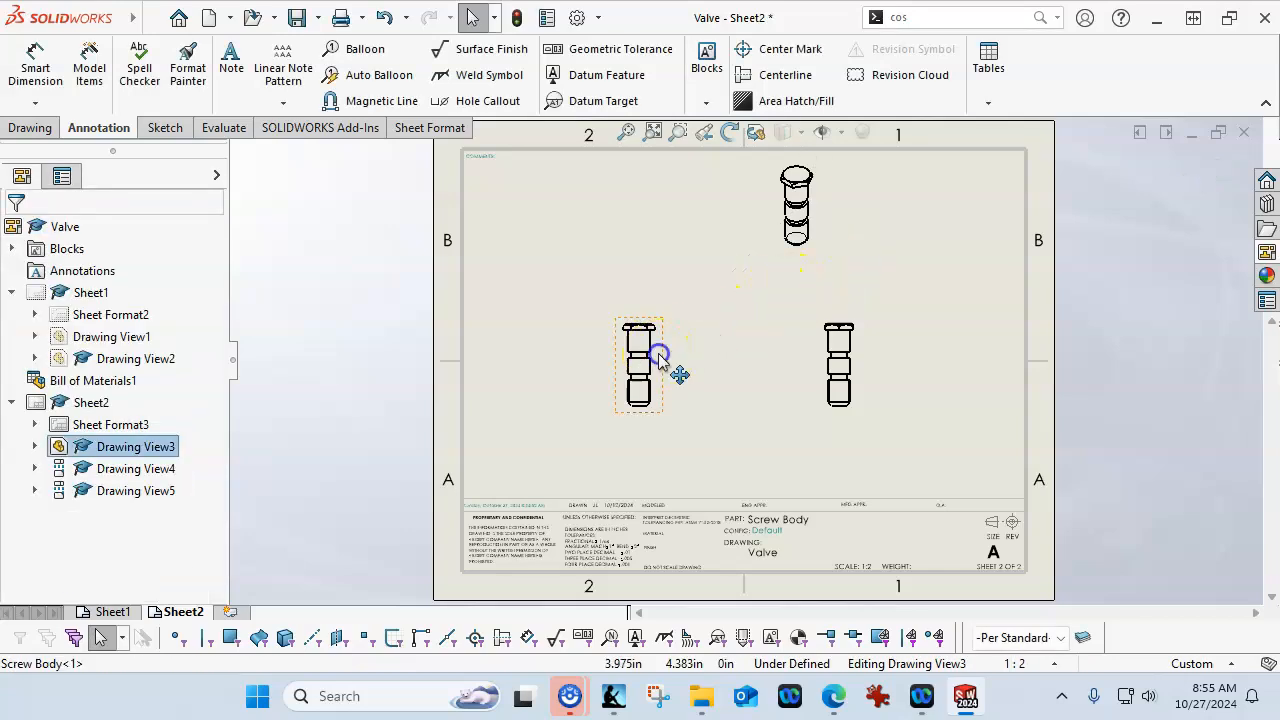
click(729, 134)
click(147, 65)
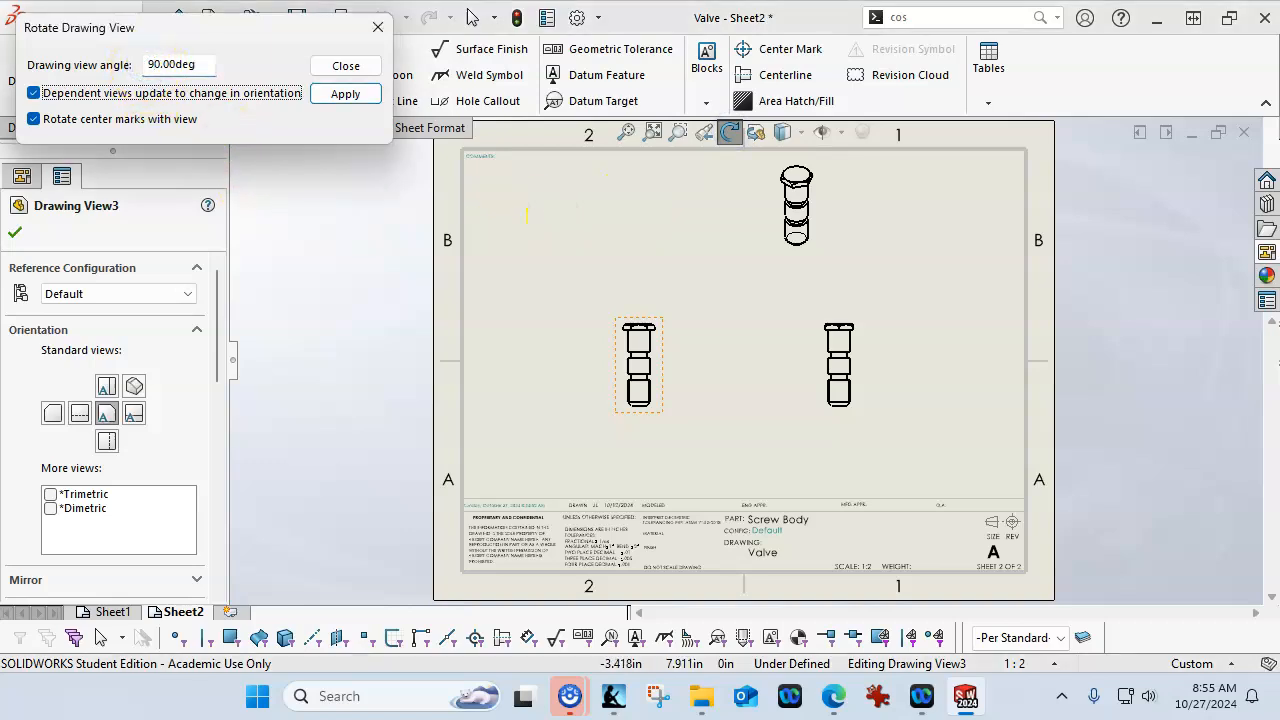
click(345, 94)
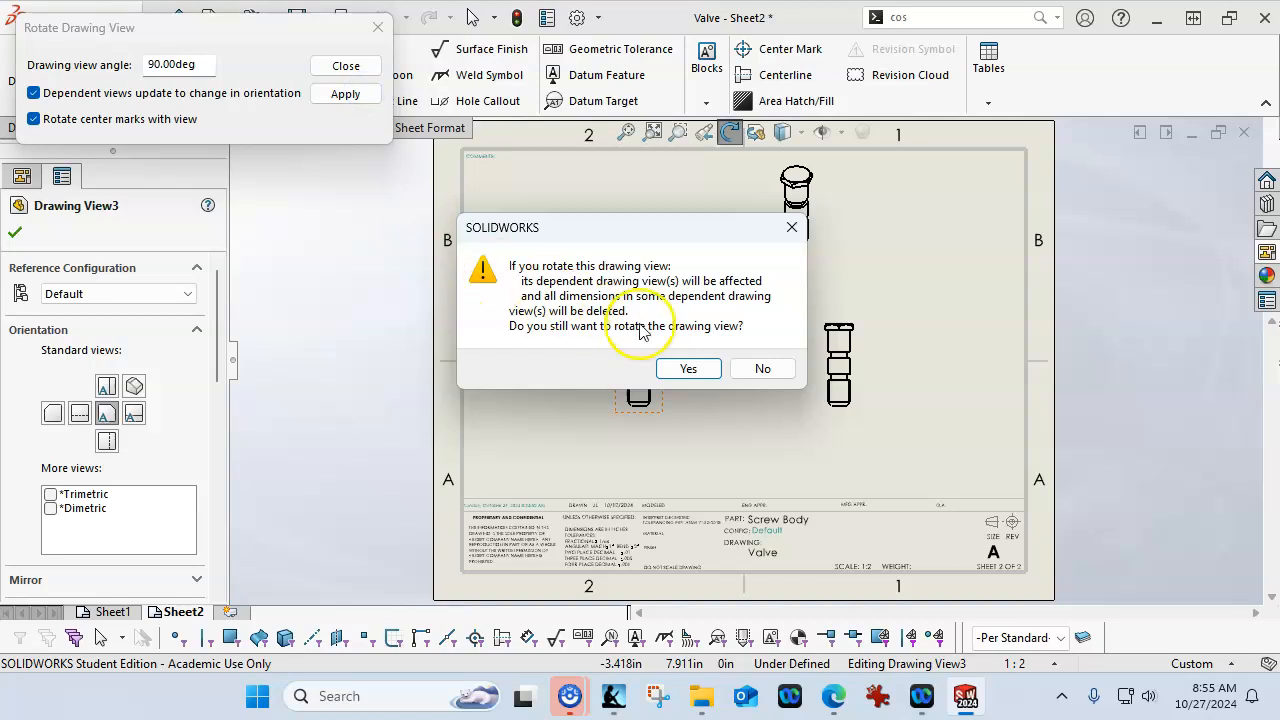
click(688, 369)
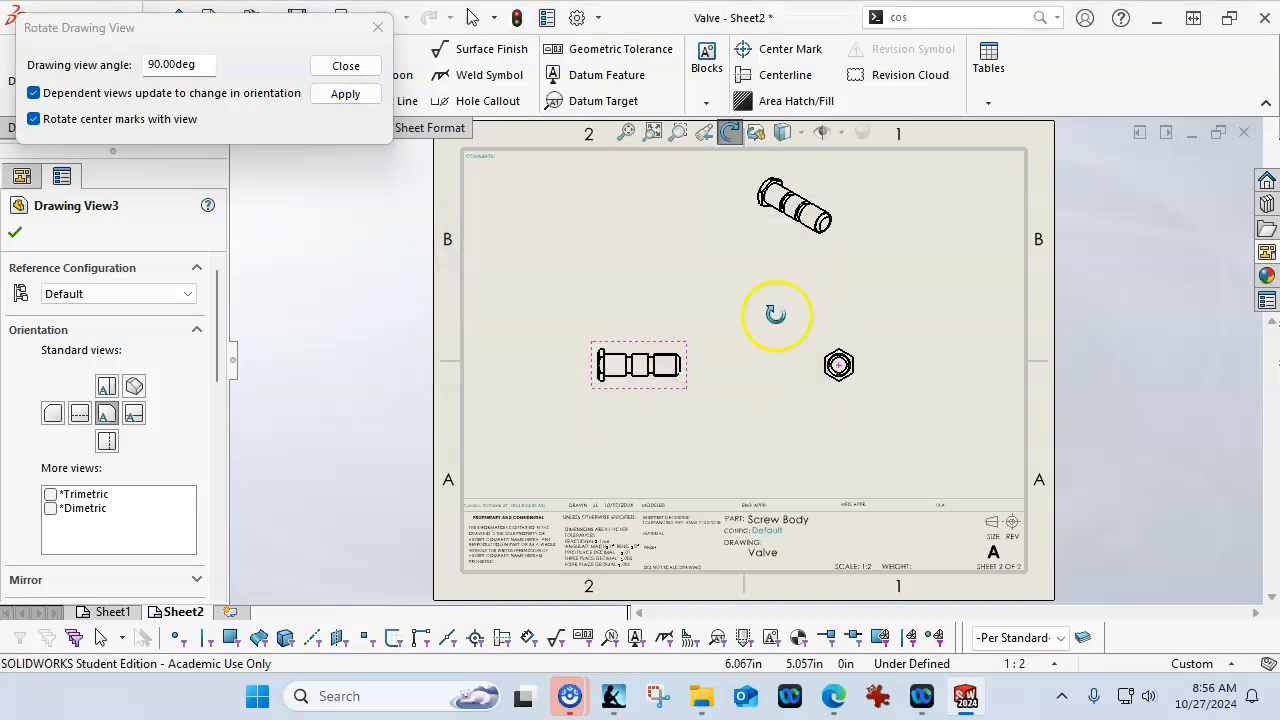
click(346, 67)
Shift the rotated front view slightly to the right and set the scale of Sheet2 to 1:1
click(768, 398)
click(818, 388)
drag(690, 388, 704, 386)
click(762, 430)
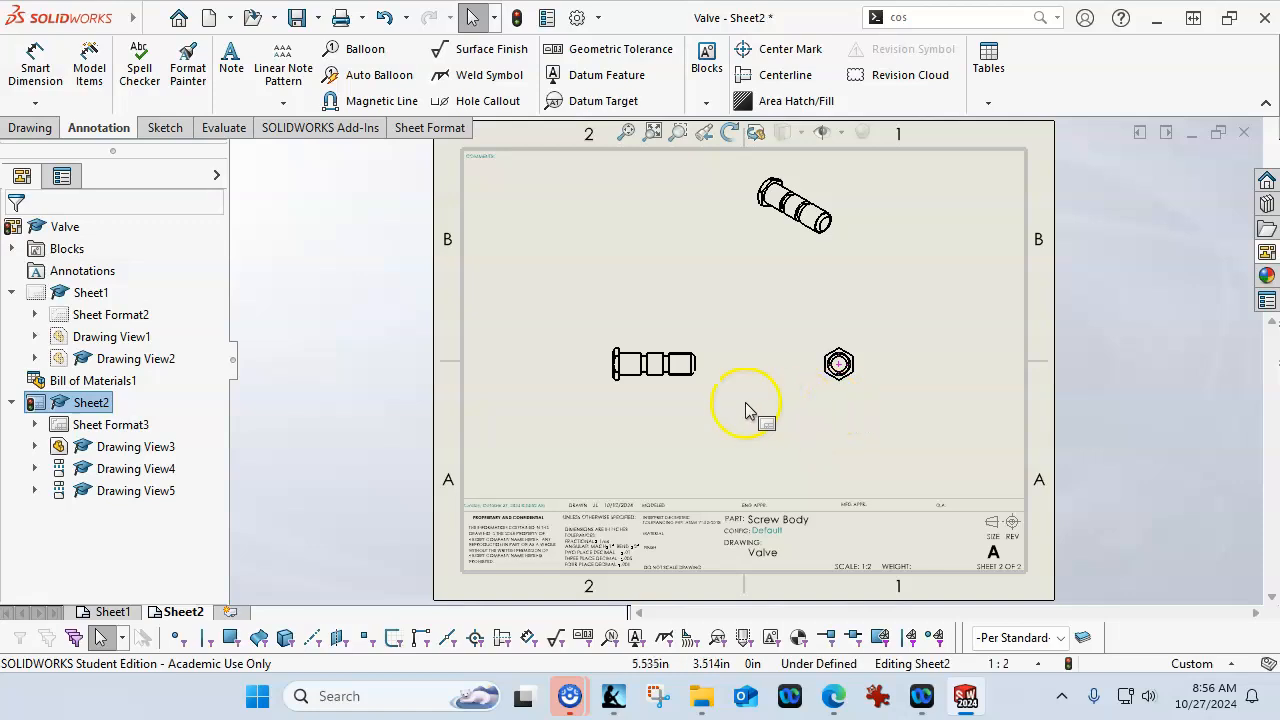
click(1040, 664)
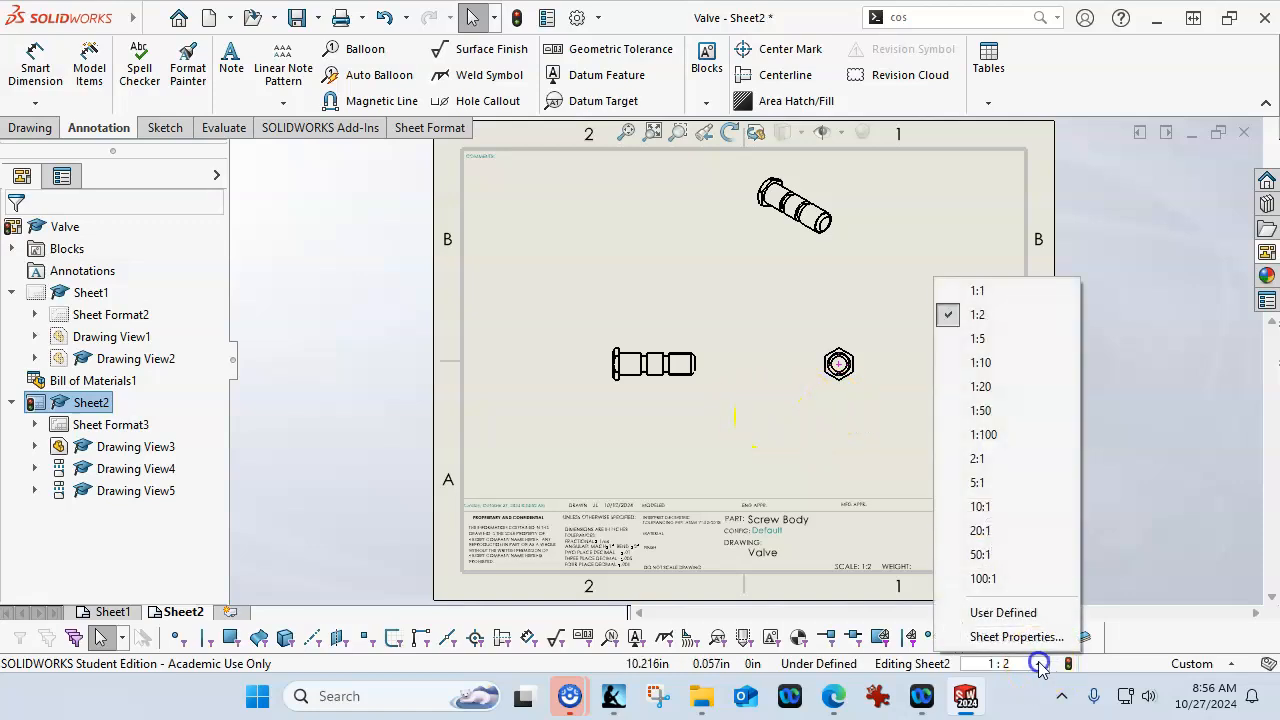
click(977, 291)
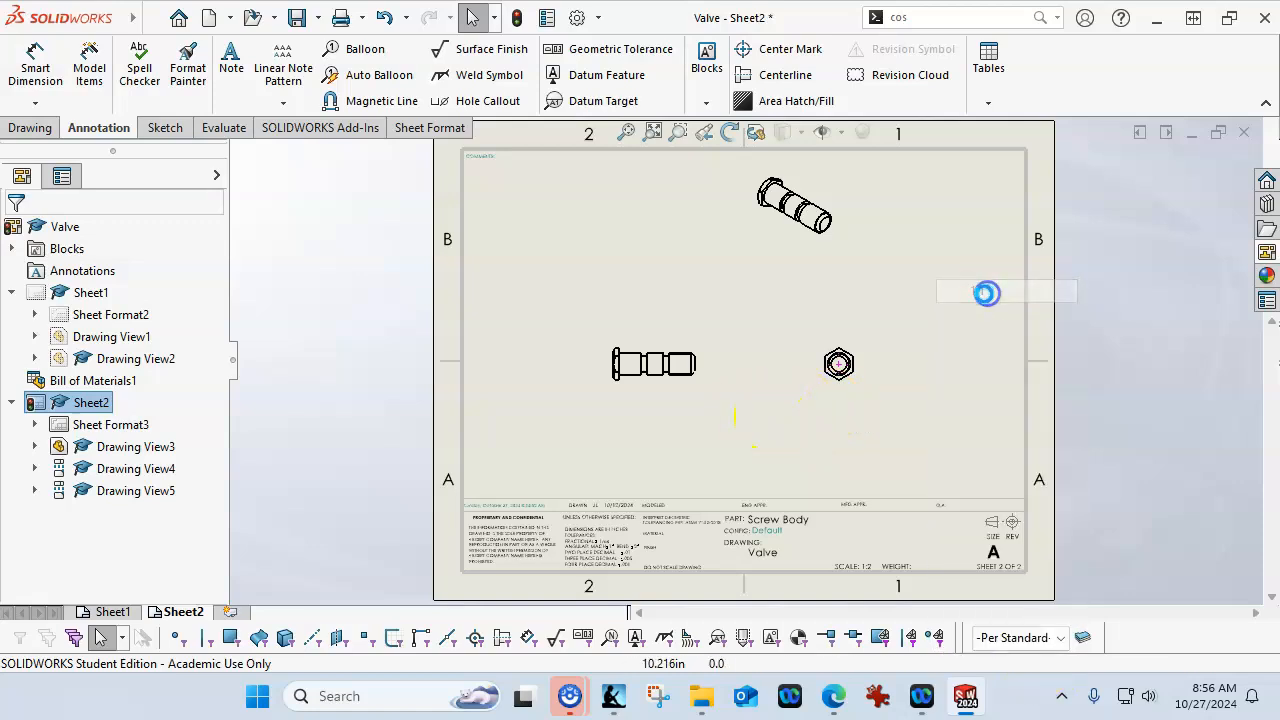
Move the isometric view into the sheet's upper corner and shift the hexagonal end view farther from the front view
mouse_move(791, 290)
mouse_down()
mouse_move(946, 229)
mouse_move(937, 297)
mouse_up()
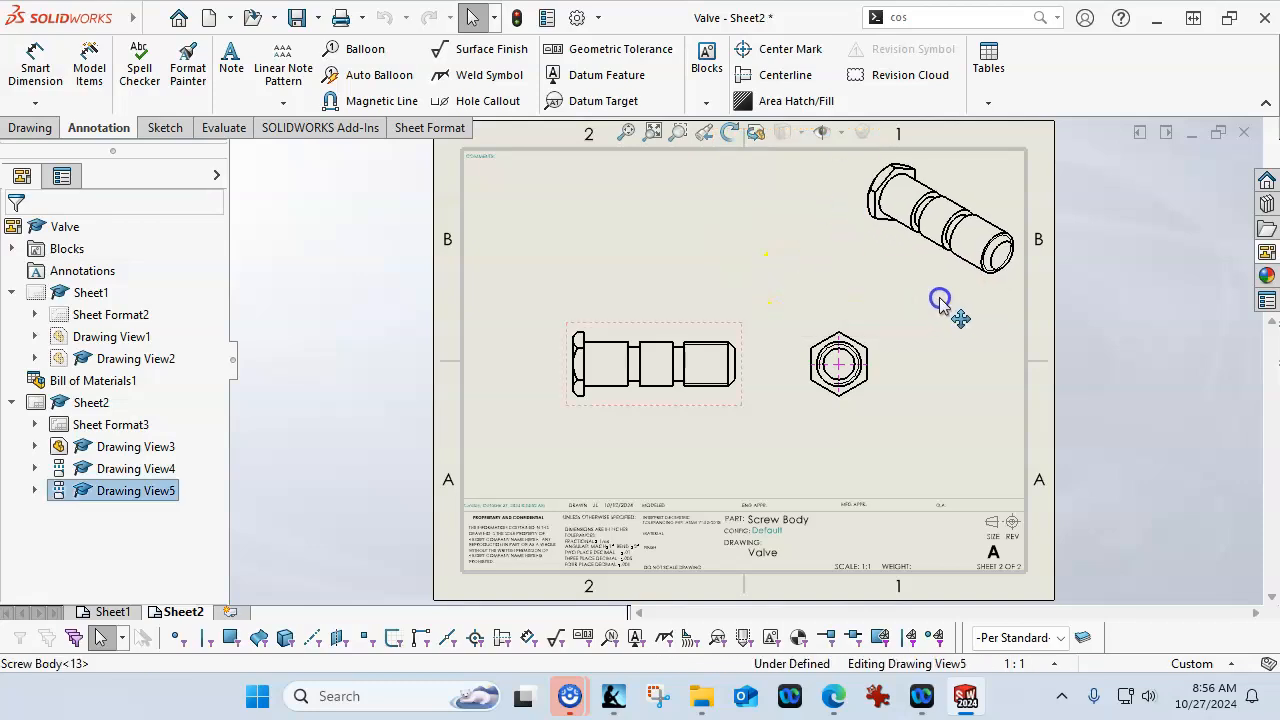
drag(885, 383, 912, 383)
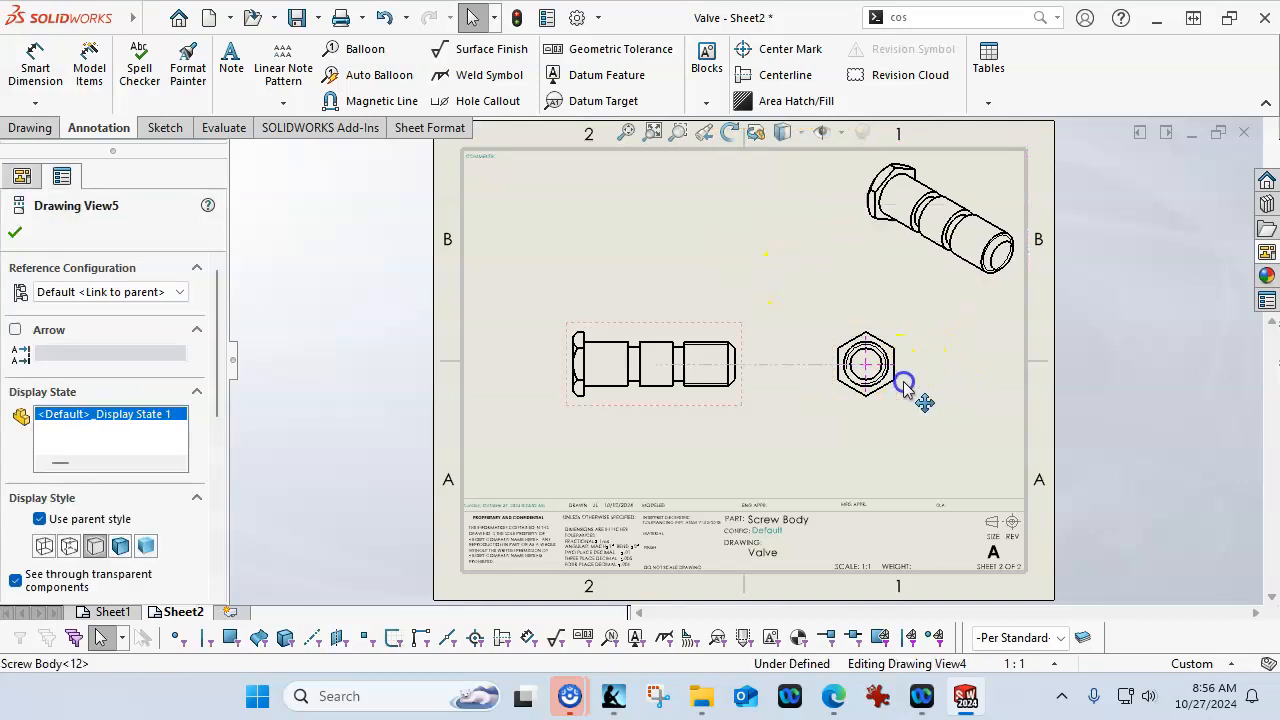
Insert an automatic centerline in the screw body's front view using the Select View option
click(686, 336)
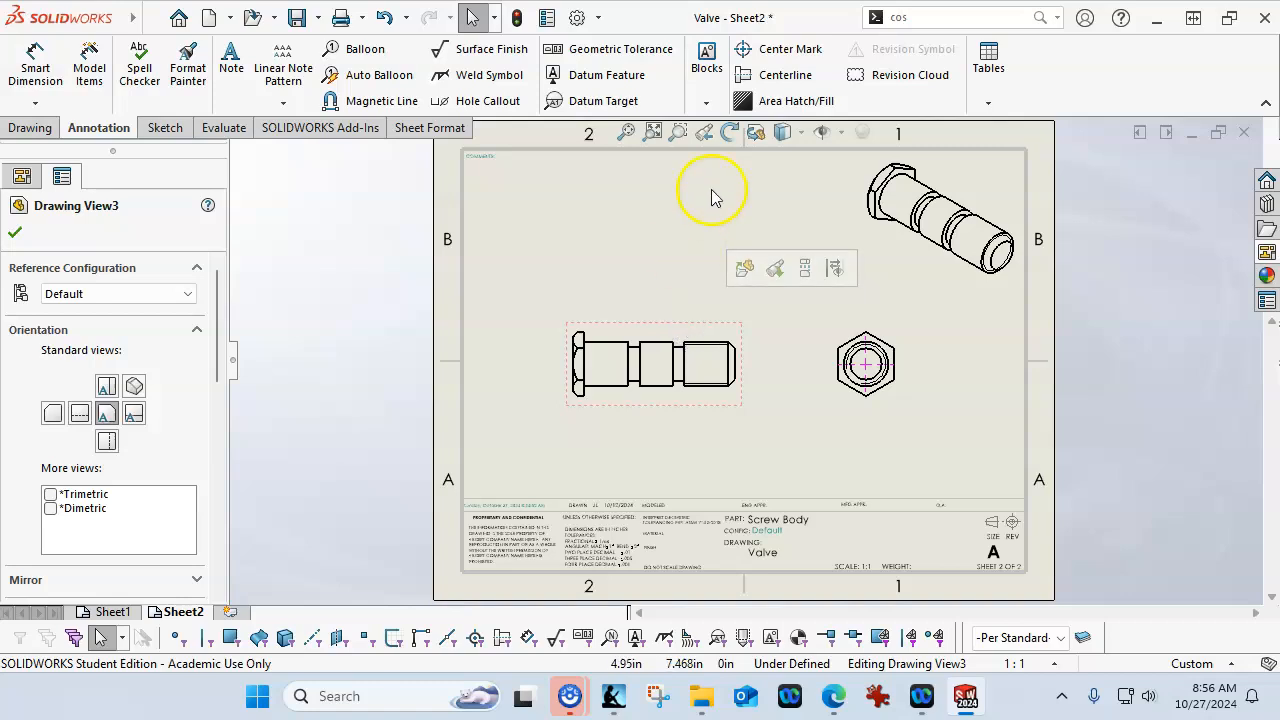
click(748, 76)
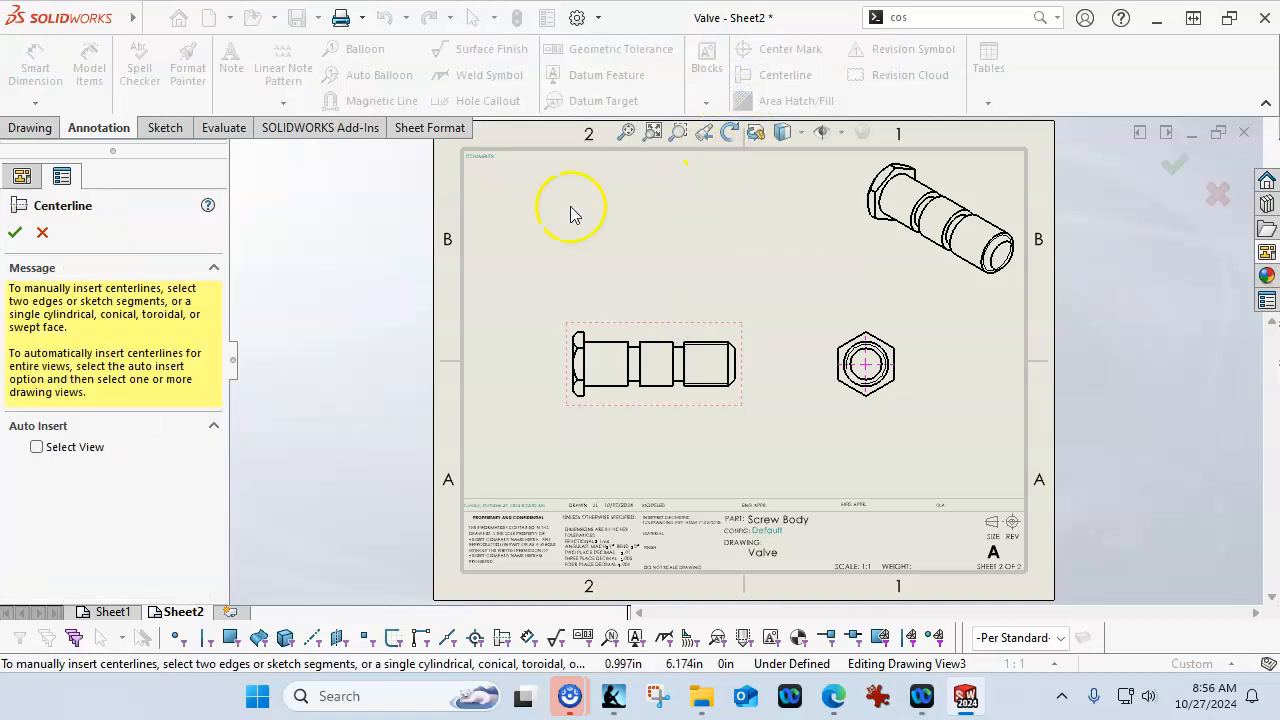
click(37, 448)
click(620, 390)
click(16, 234)
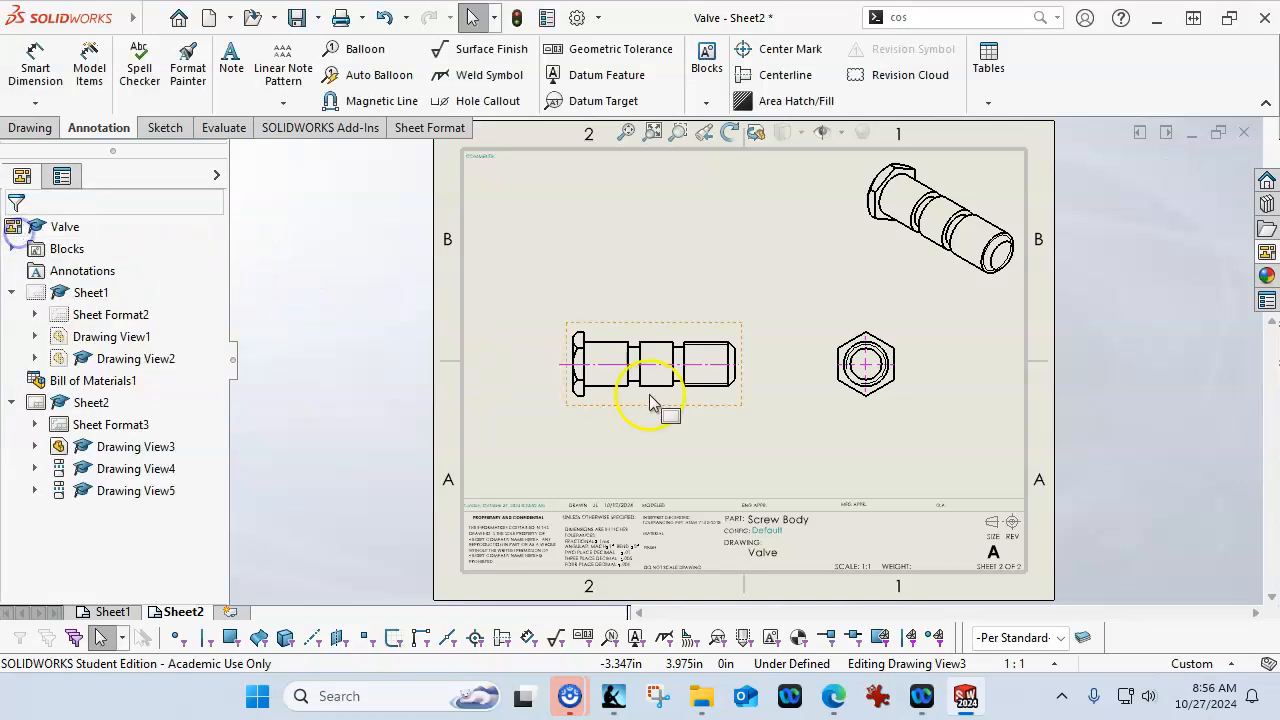
Extend the front view's centerline farther past the threaded end of the screw body
click(697, 335)
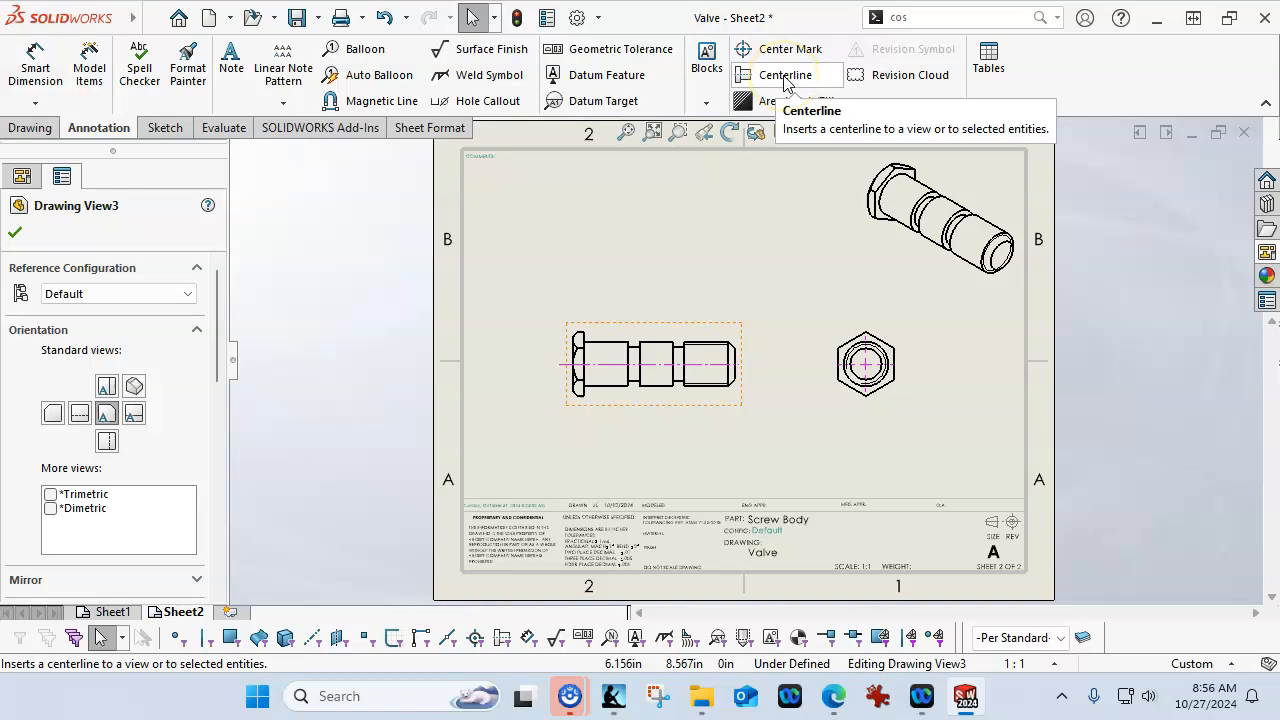
click(667, 333)
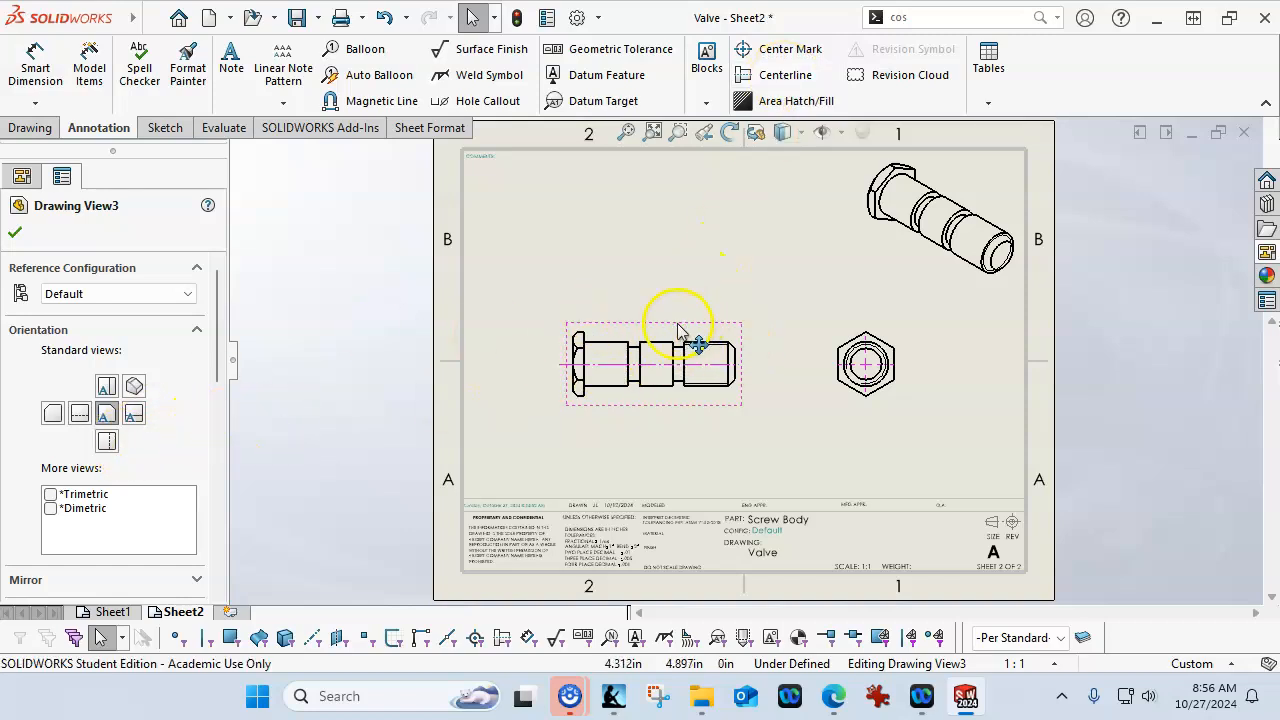
click(686, 477)
scroll(681, 396, down, 3)
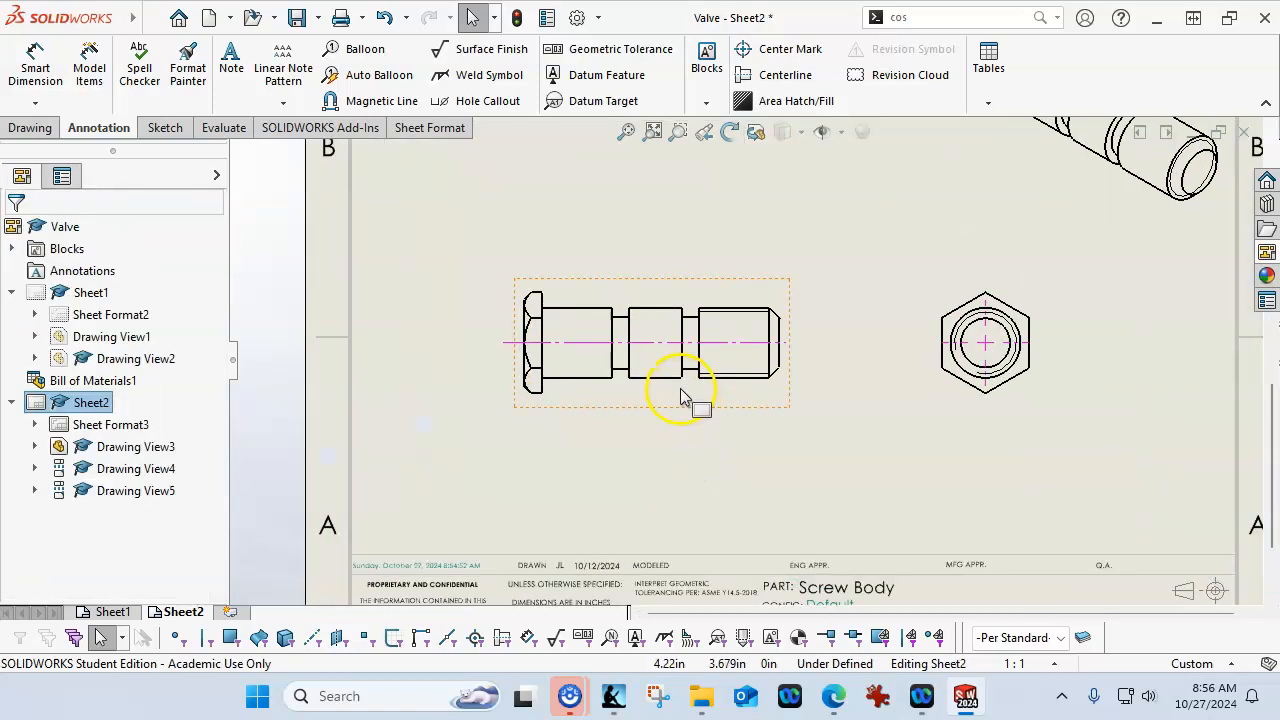
click(650, 344)
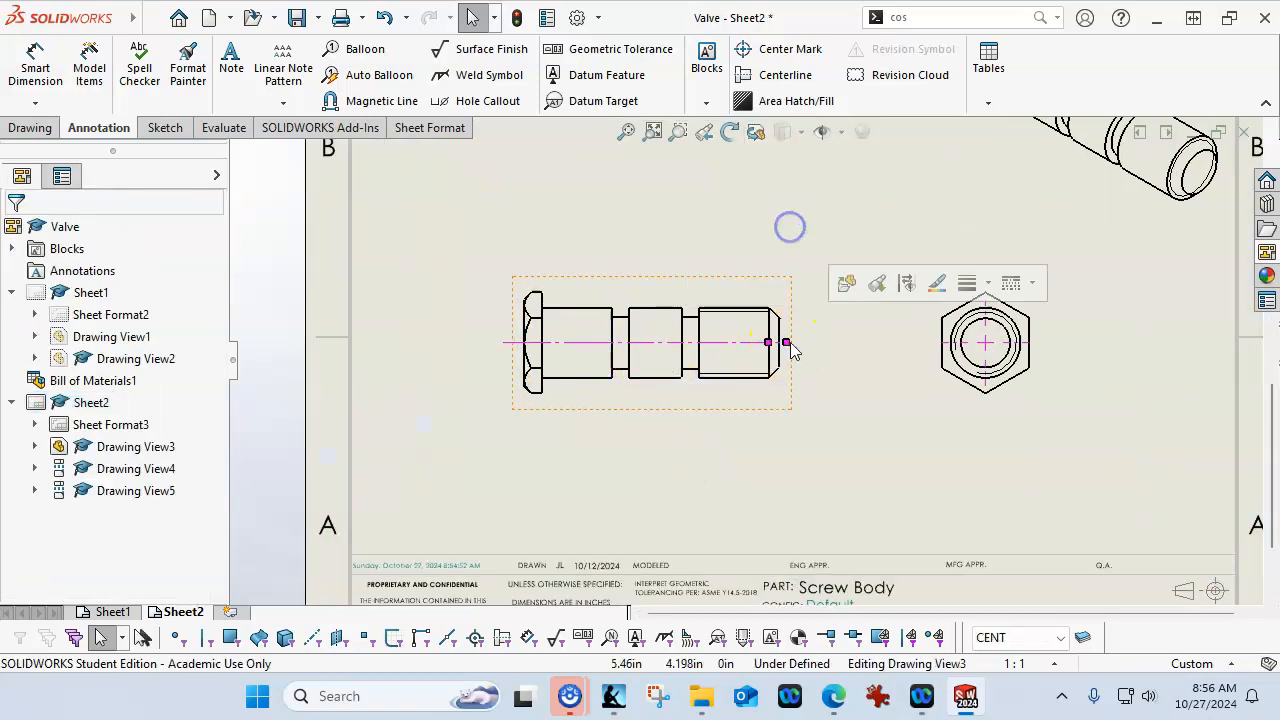
click(503, 344)
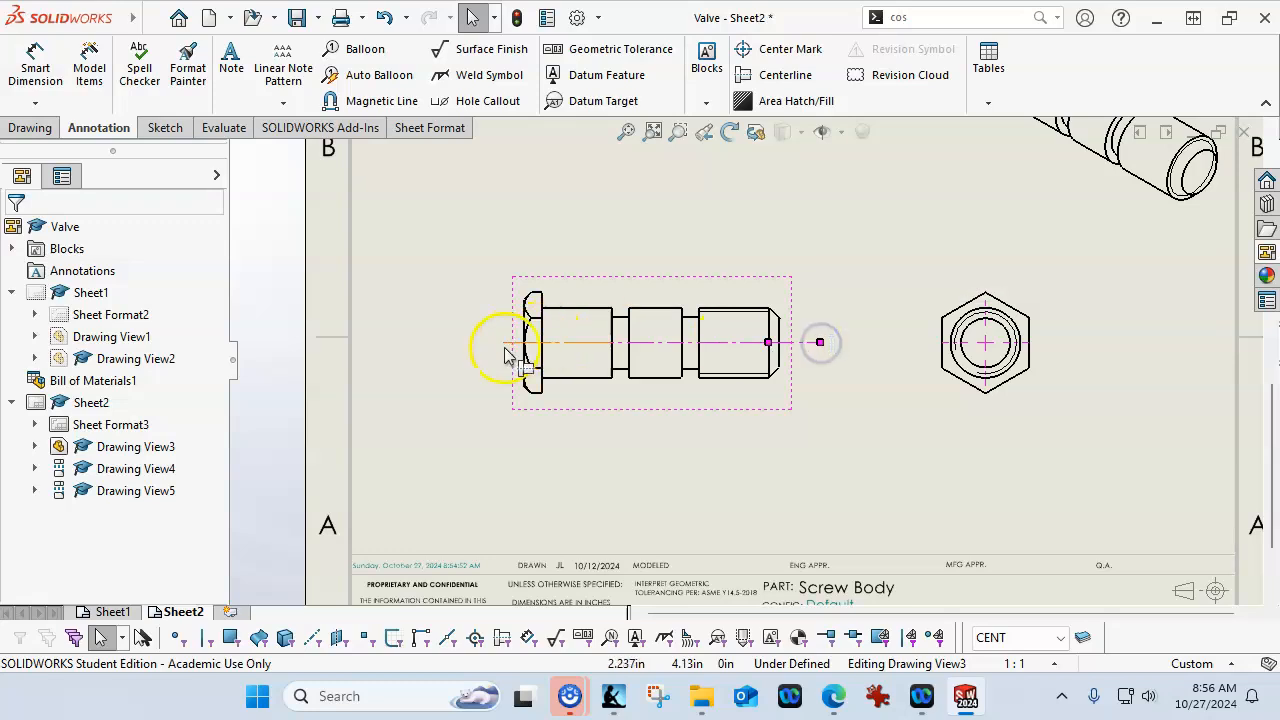
click(672, 455)
Move the hexagonal end view farther from the front view to make room for dimensions
key(f)
scroll(729, 345, down, 3)
scroll(729, 345, down, 1)
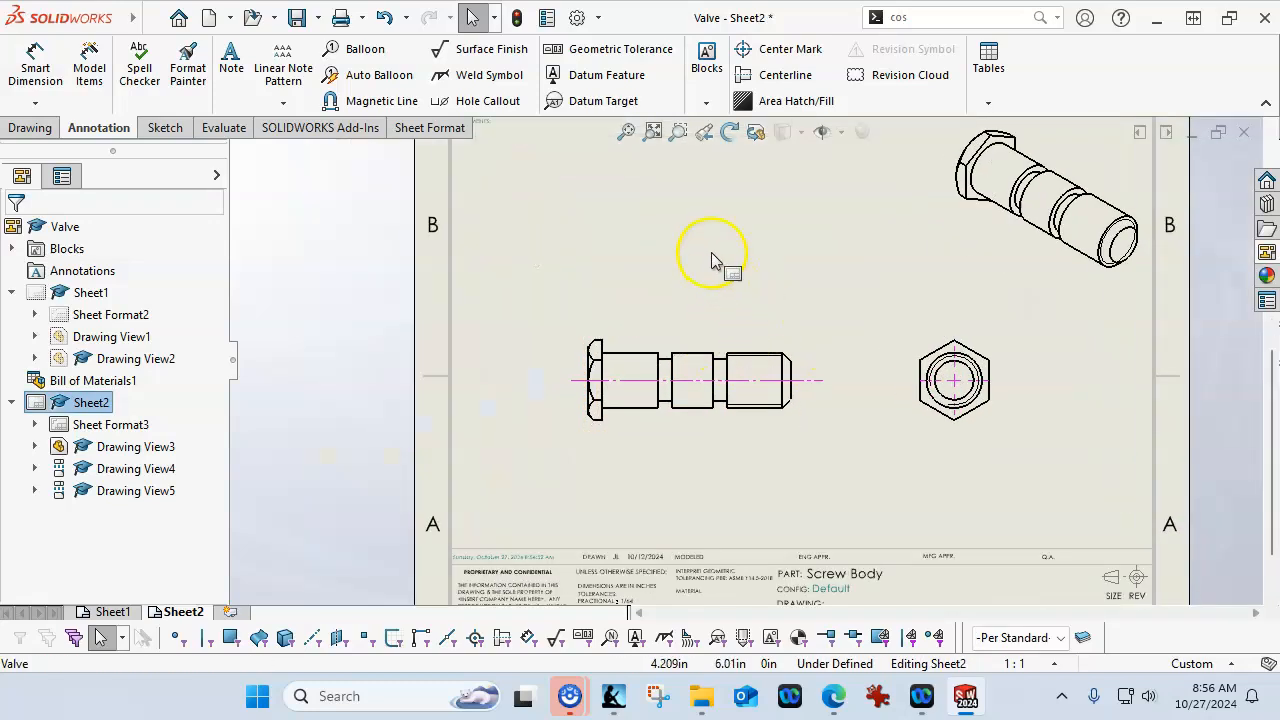
drag(1008, 444, 1093, 440)
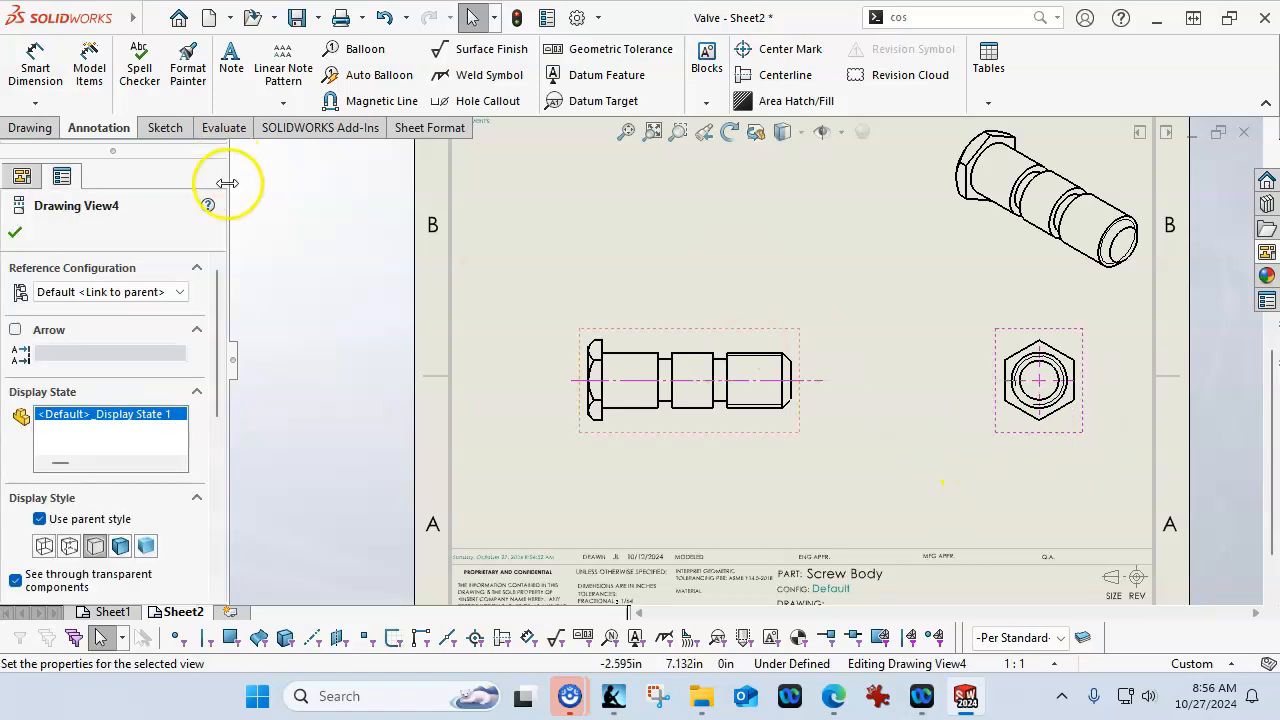
Dimension the hexagon's width across two opposite slanted flats in the end view
click(58, 78)
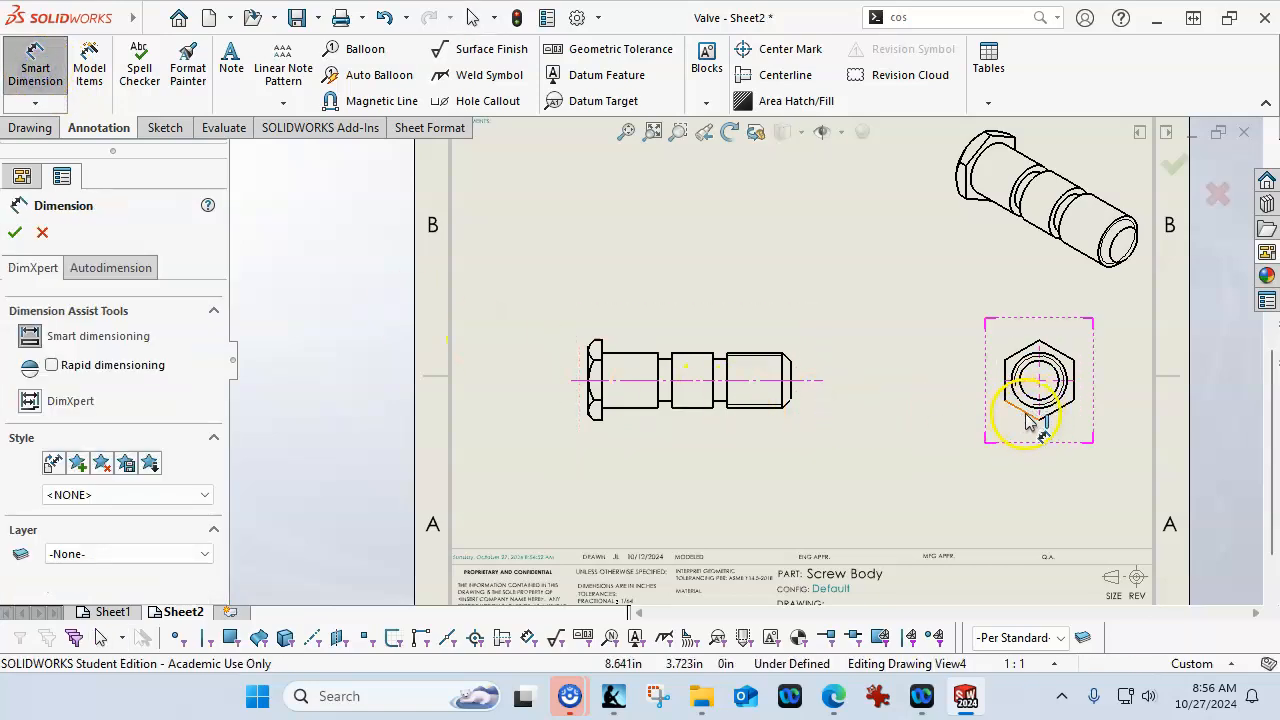
click(1020, 352)
click(1062, 410)
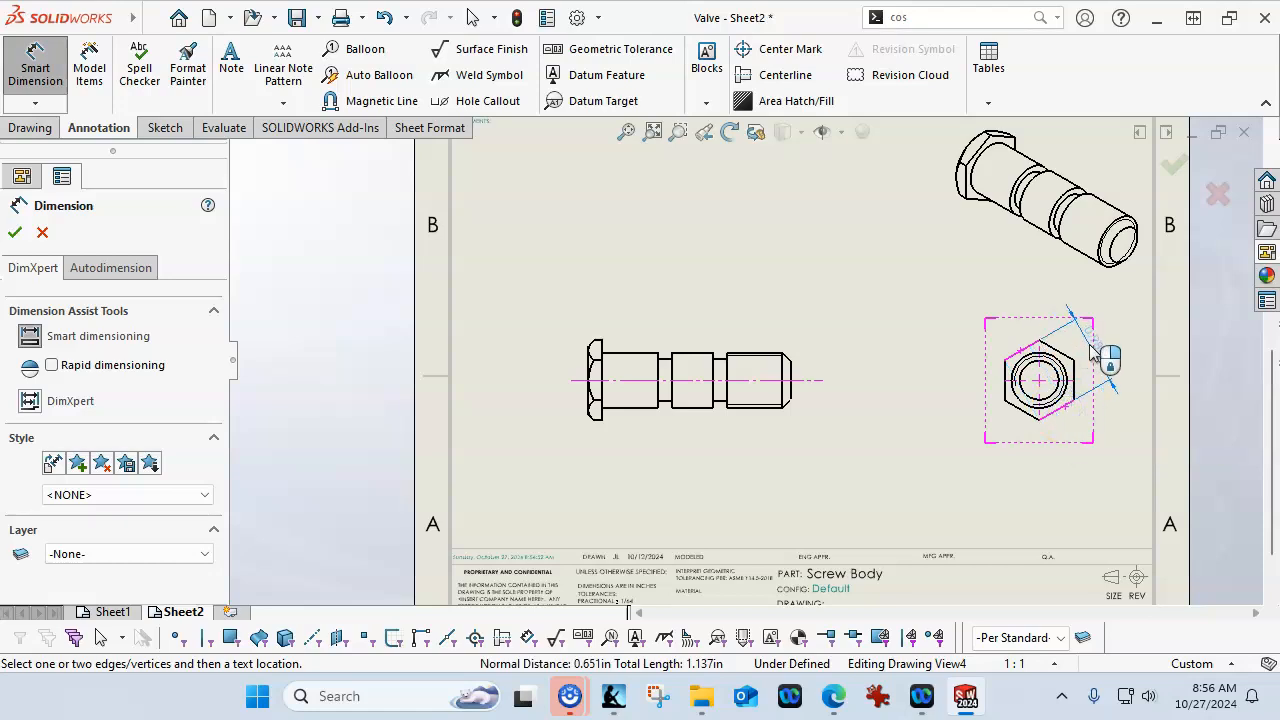
click(1110, 401)
click(888, 331)
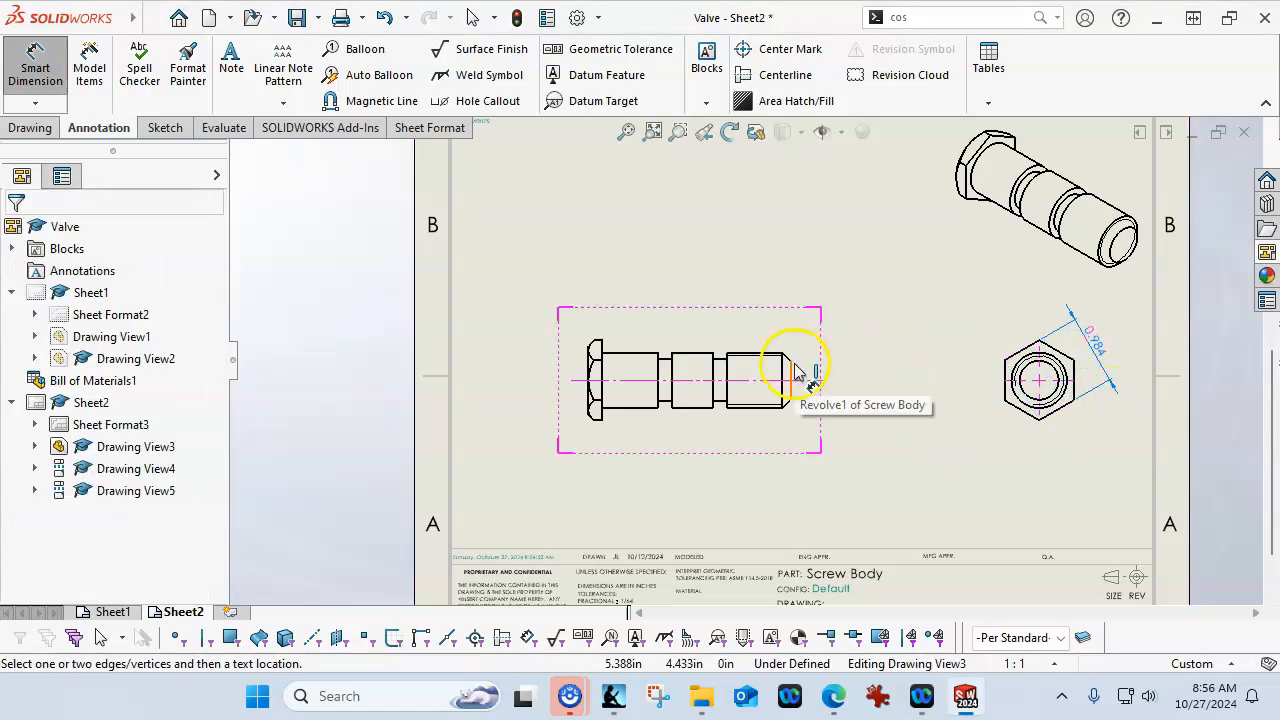
scroll(590, 355, down, 6)
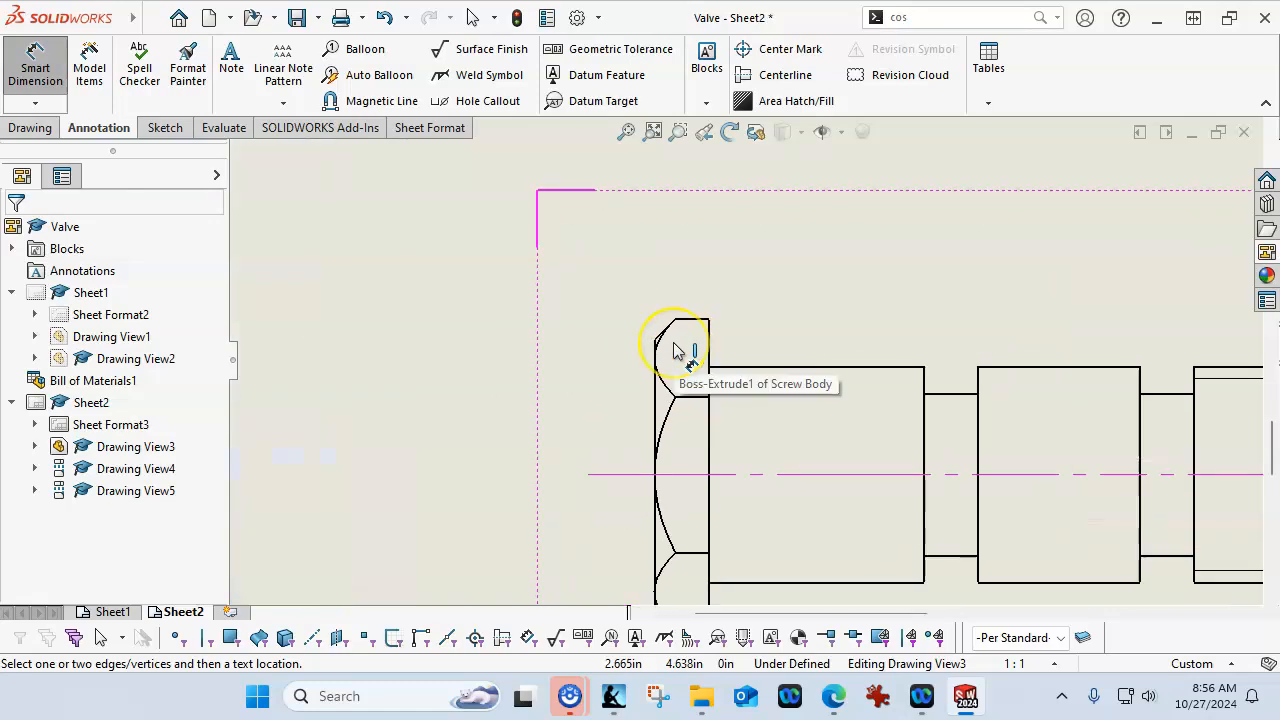
scroll(677, 346, down, 1)
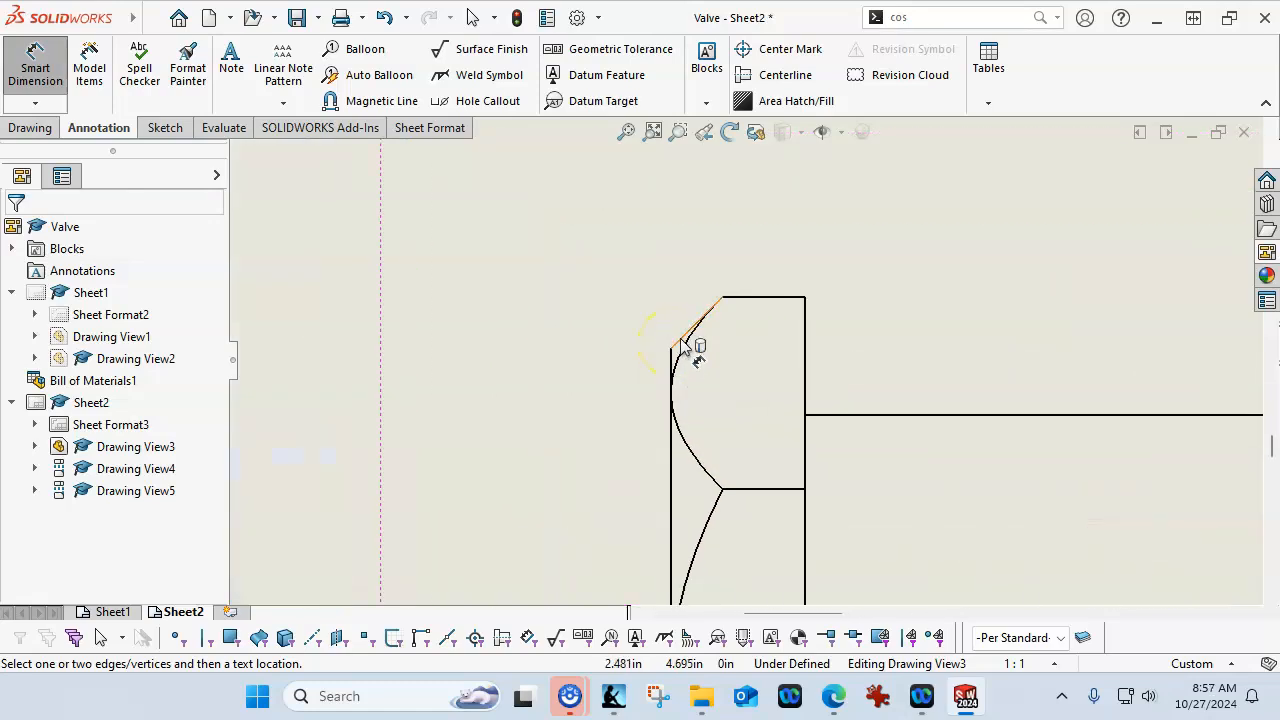
right_click(594, 224)
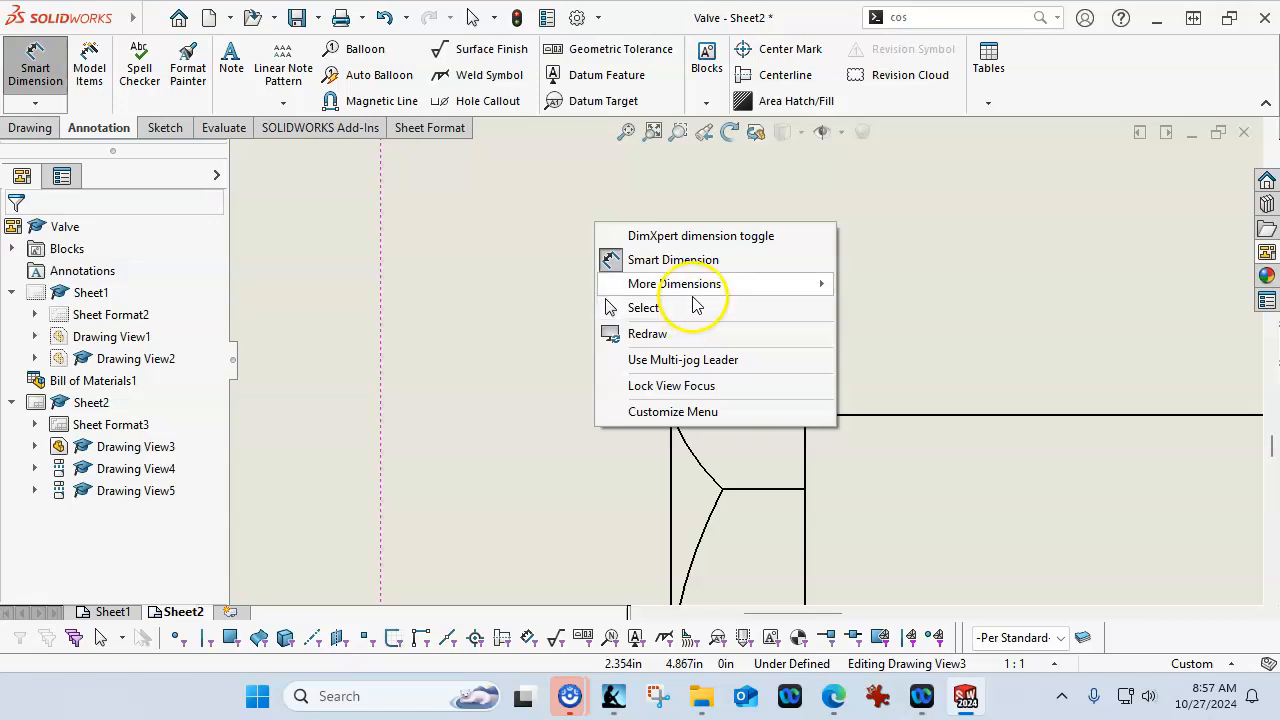
mouse_move(690, 287)
click(912, 527)
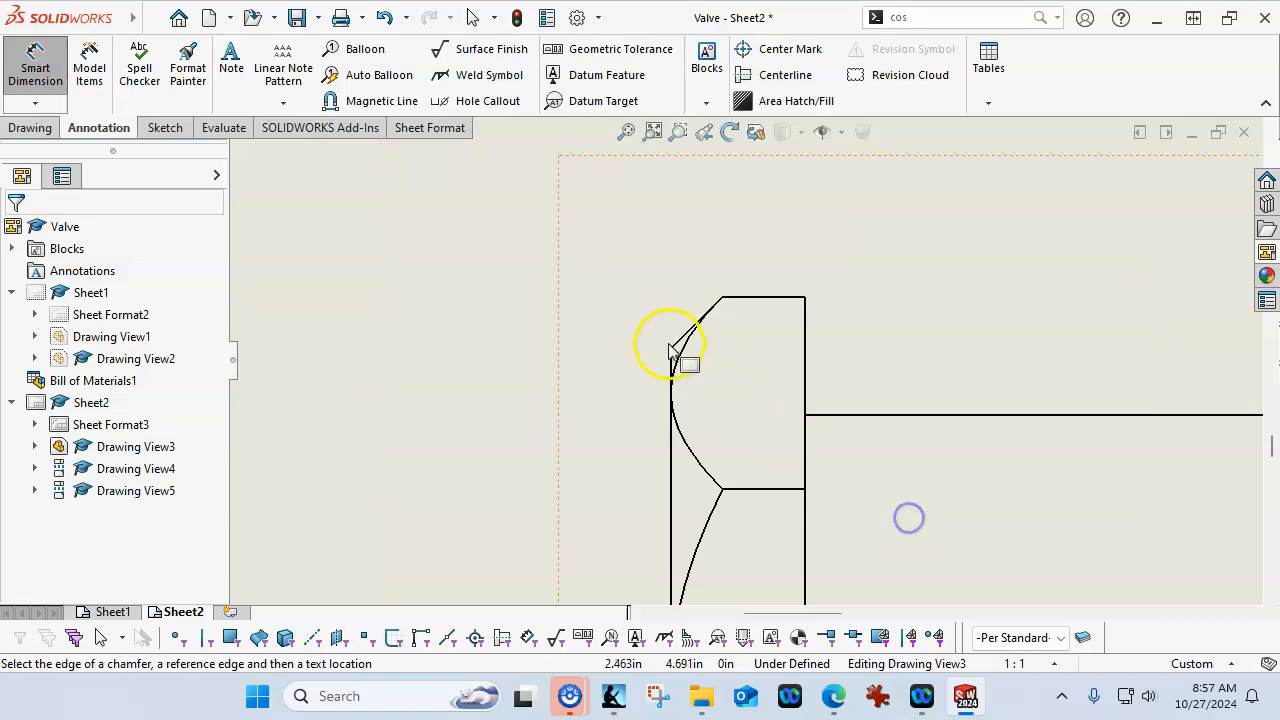
click(672, 350)
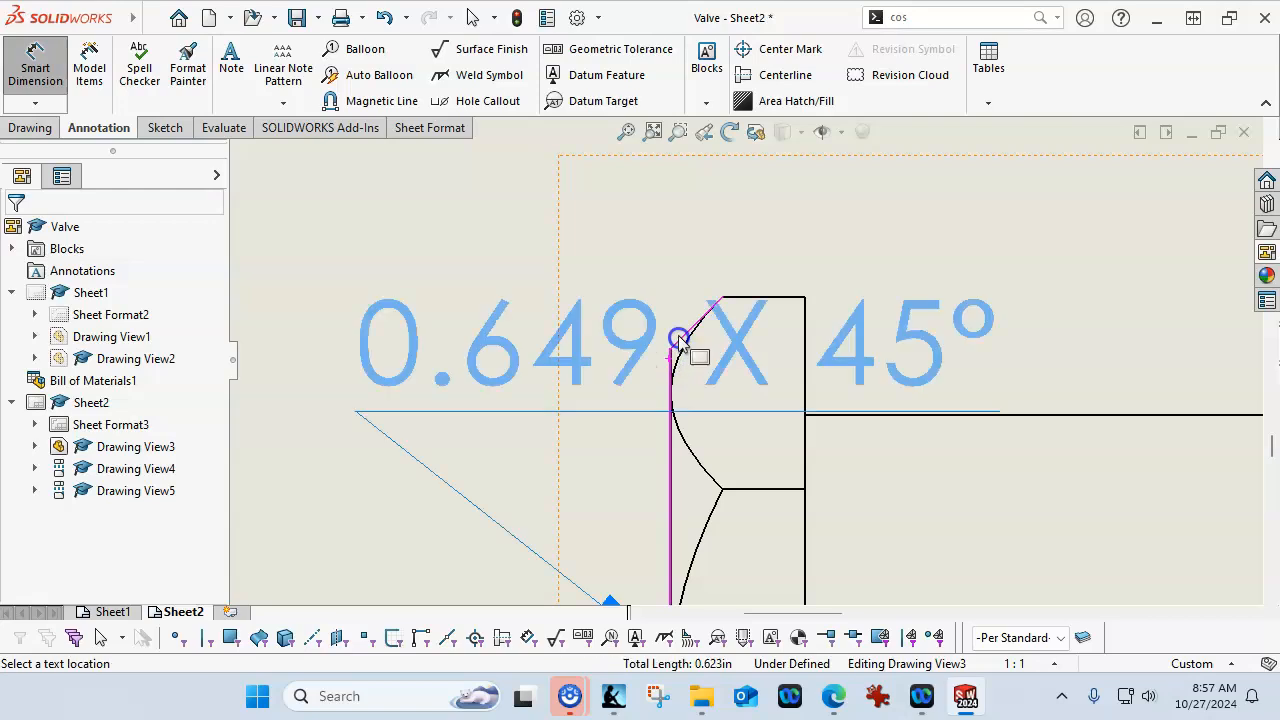
scroll(640, 229, up, 2)
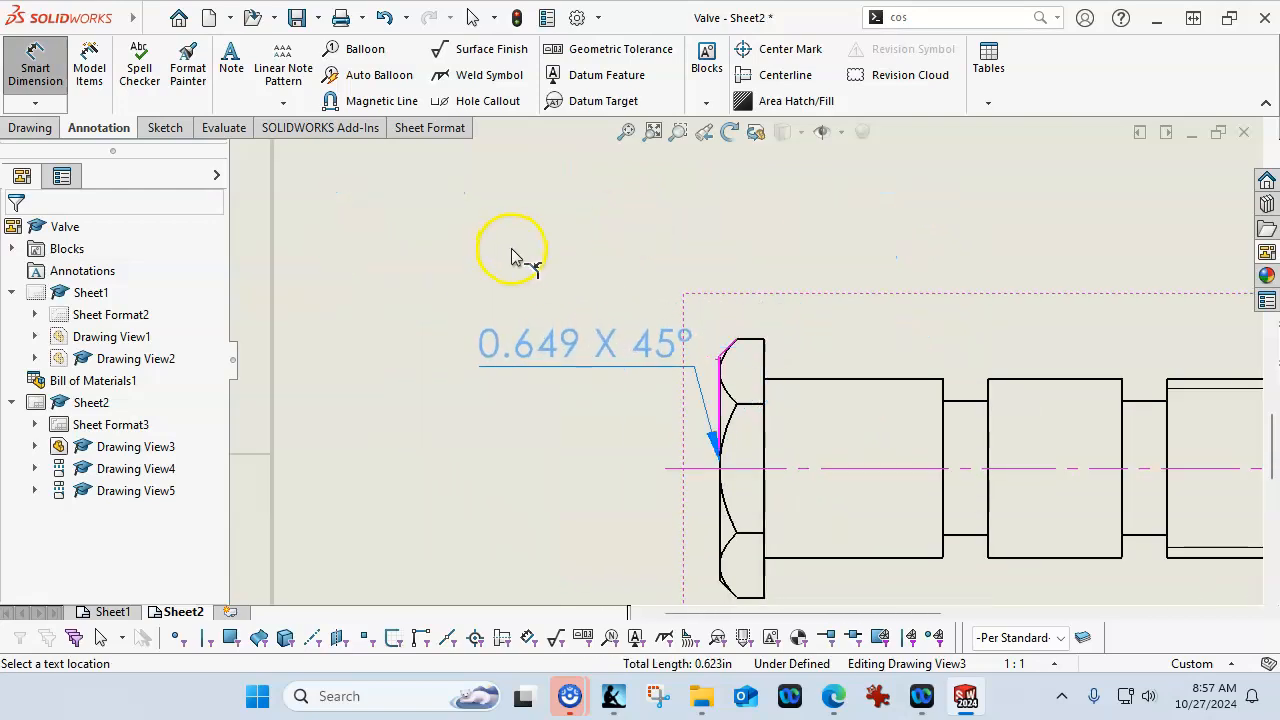
key(Escape)
Add a chamfer dimension to the screw head's upper chamfer, using the head's upper horizontal edge as reference, and place it above the front view
scroll(740, 358, down, 4)
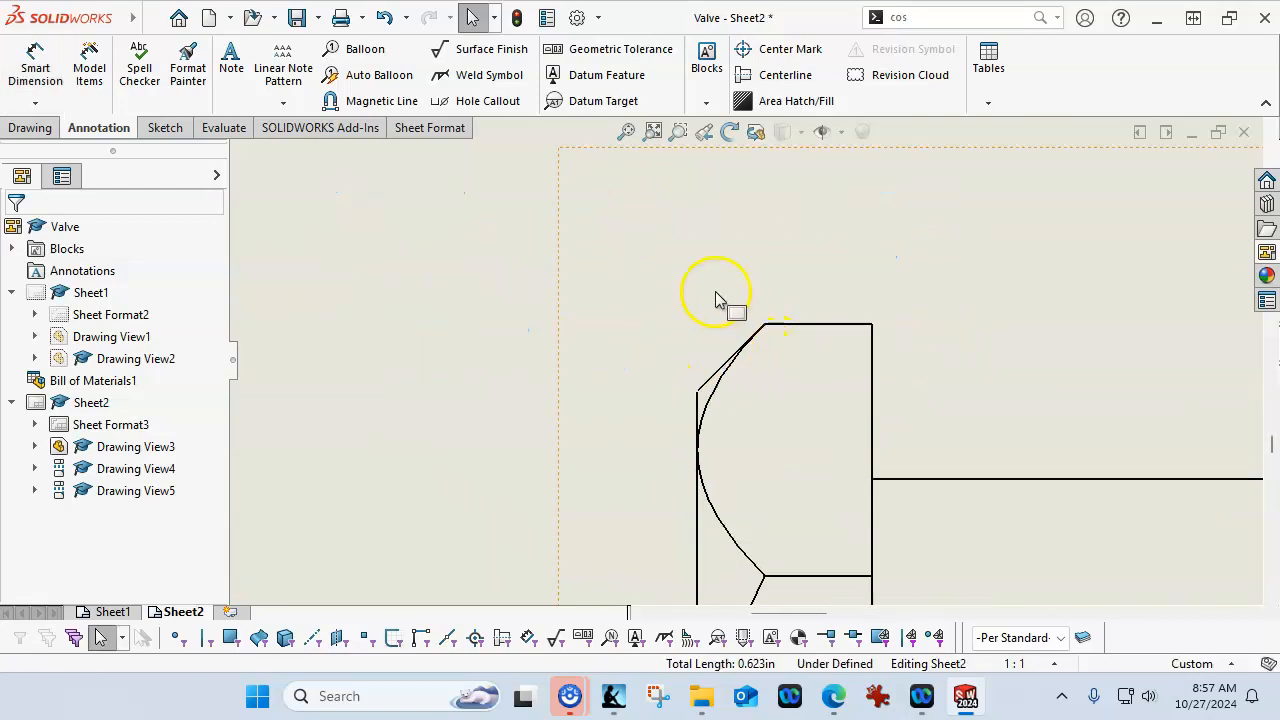
click(711, 230)
right_click(712, 232)
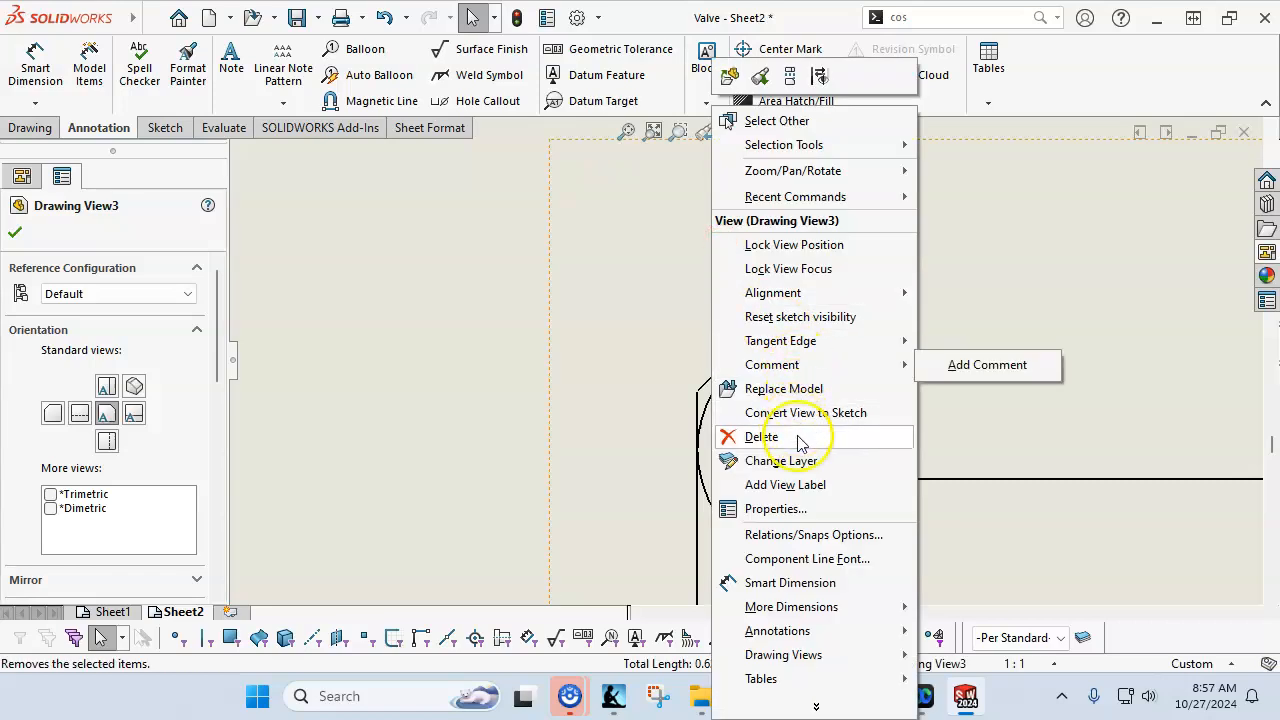
mouse_move(894, 606)
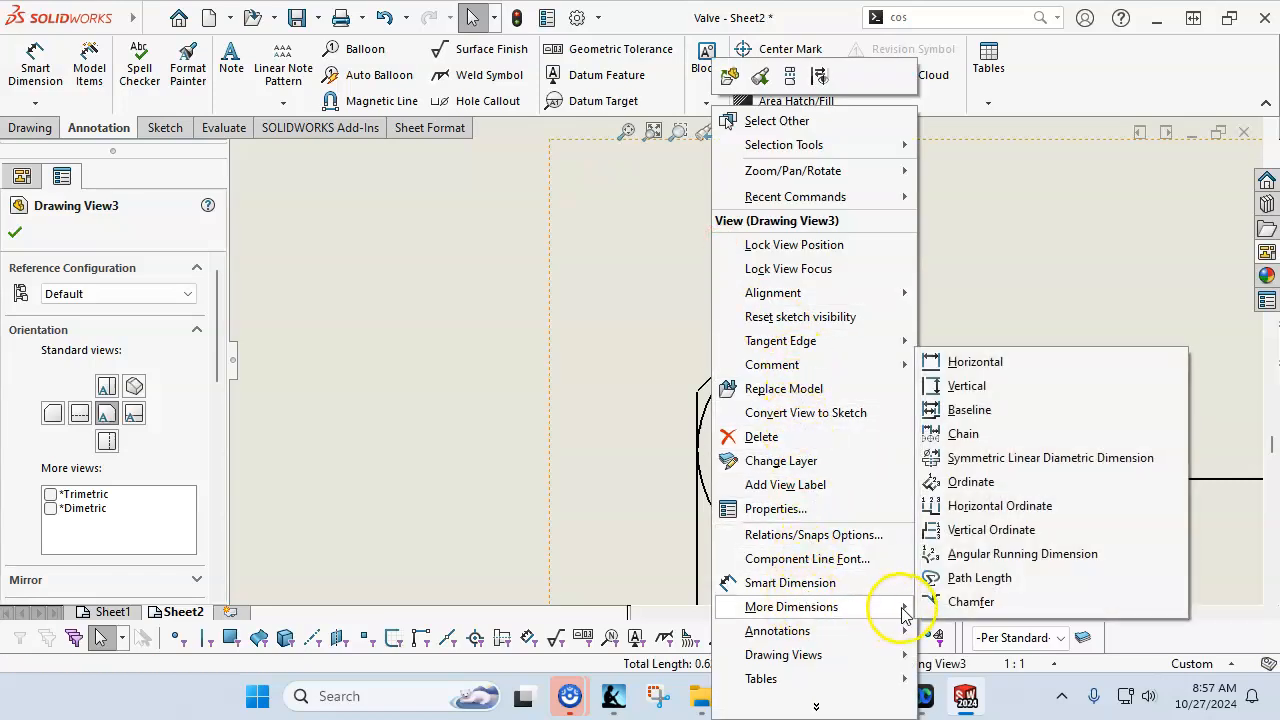
click(957, 605)
click(718, 374)
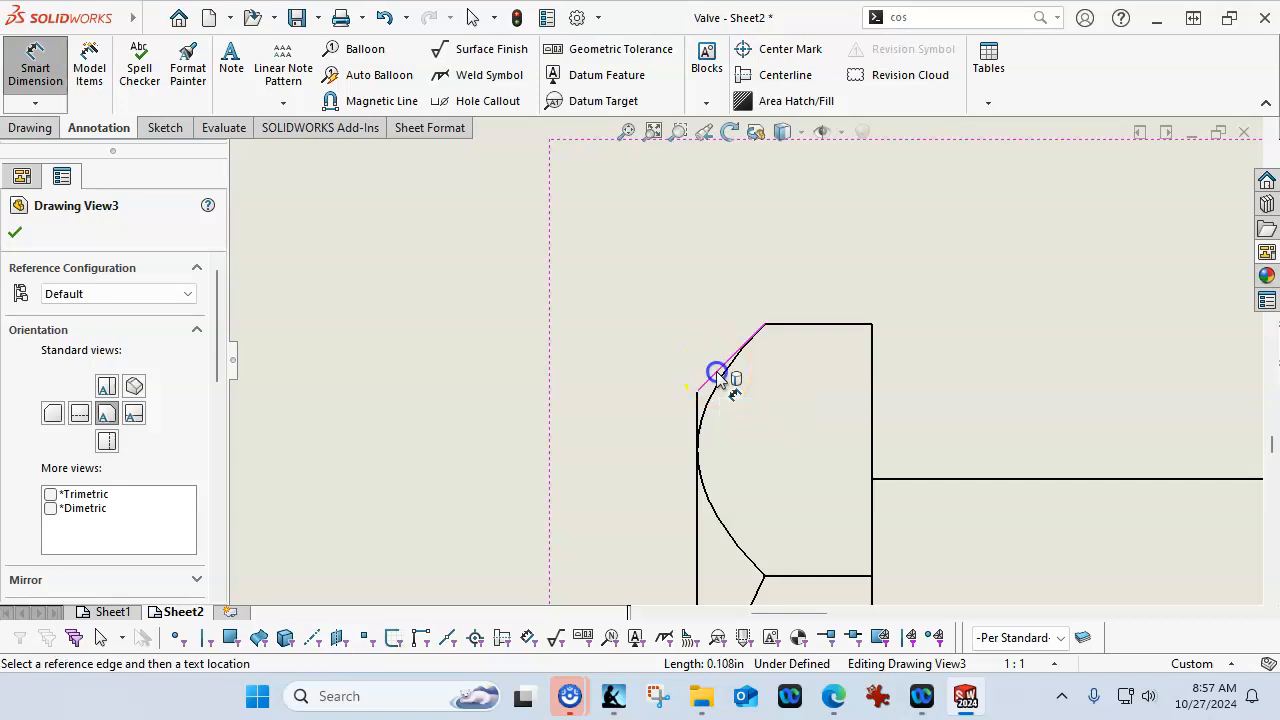
click(787, 332)
scroll(740, 280, up, 5)
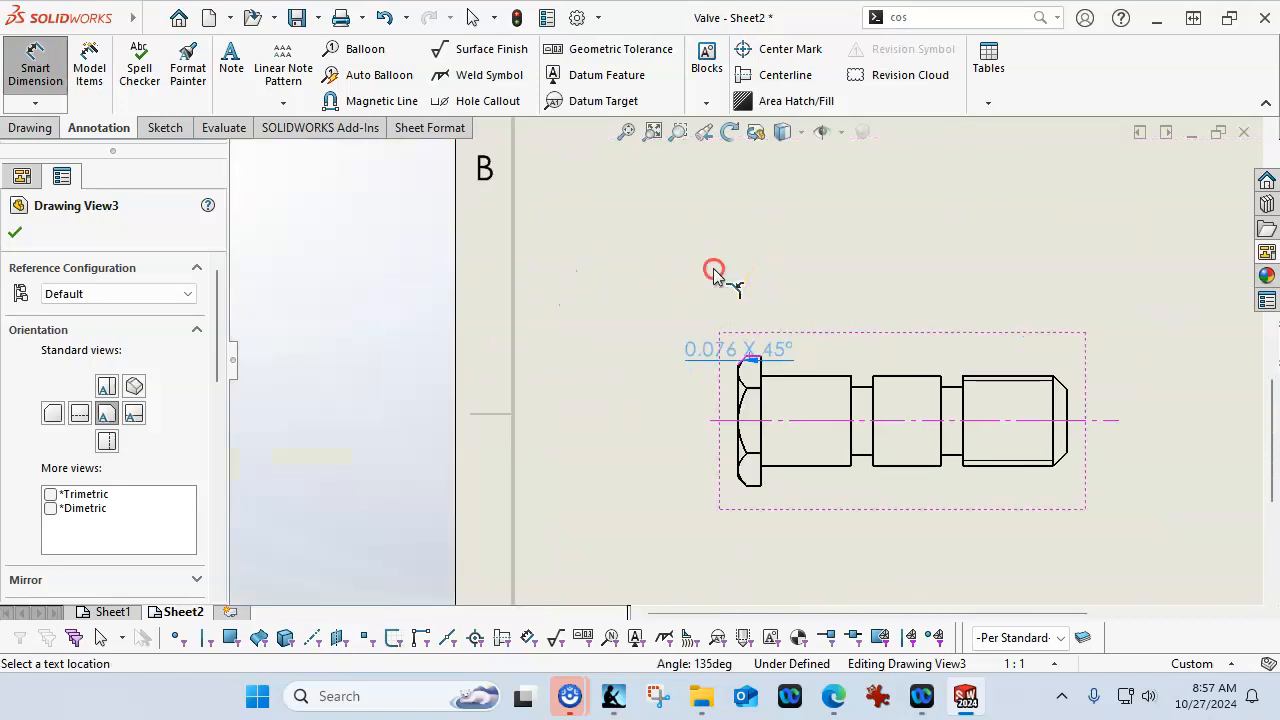
click(726, 221)
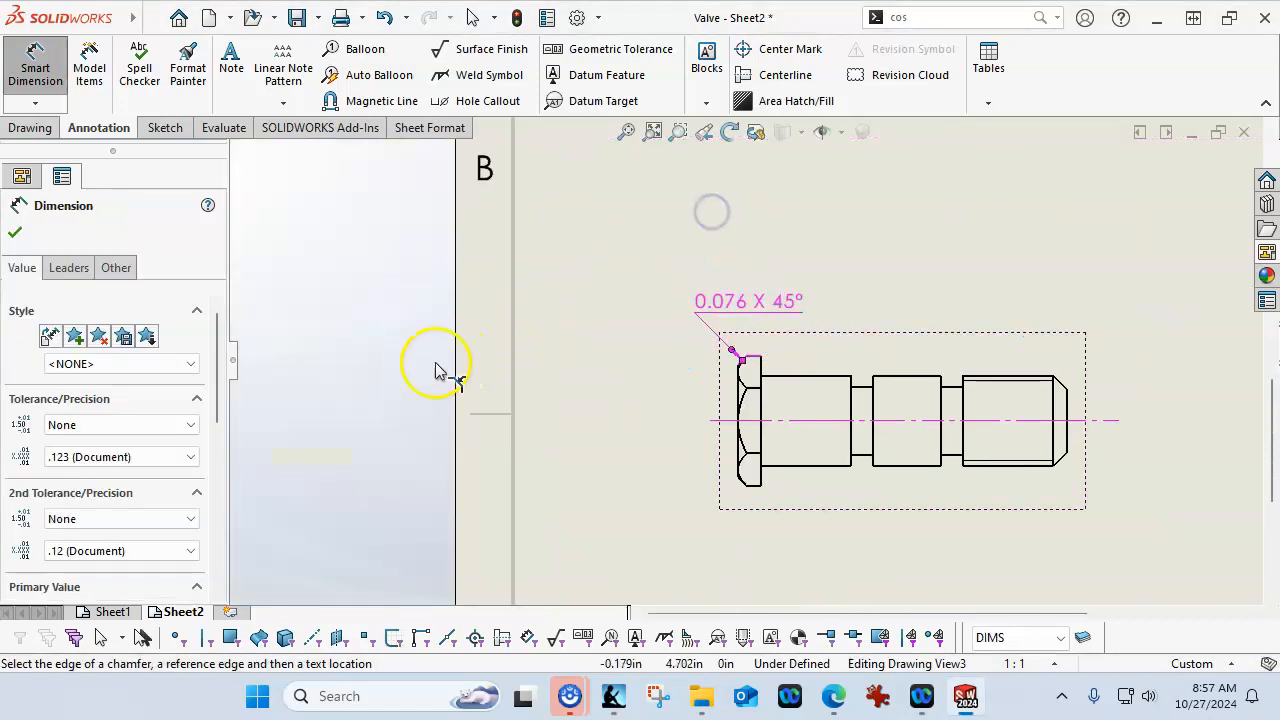
Set the chamfer dimension's primary precision to .12 and move its text farther outward from the screw head
click(190, 456)
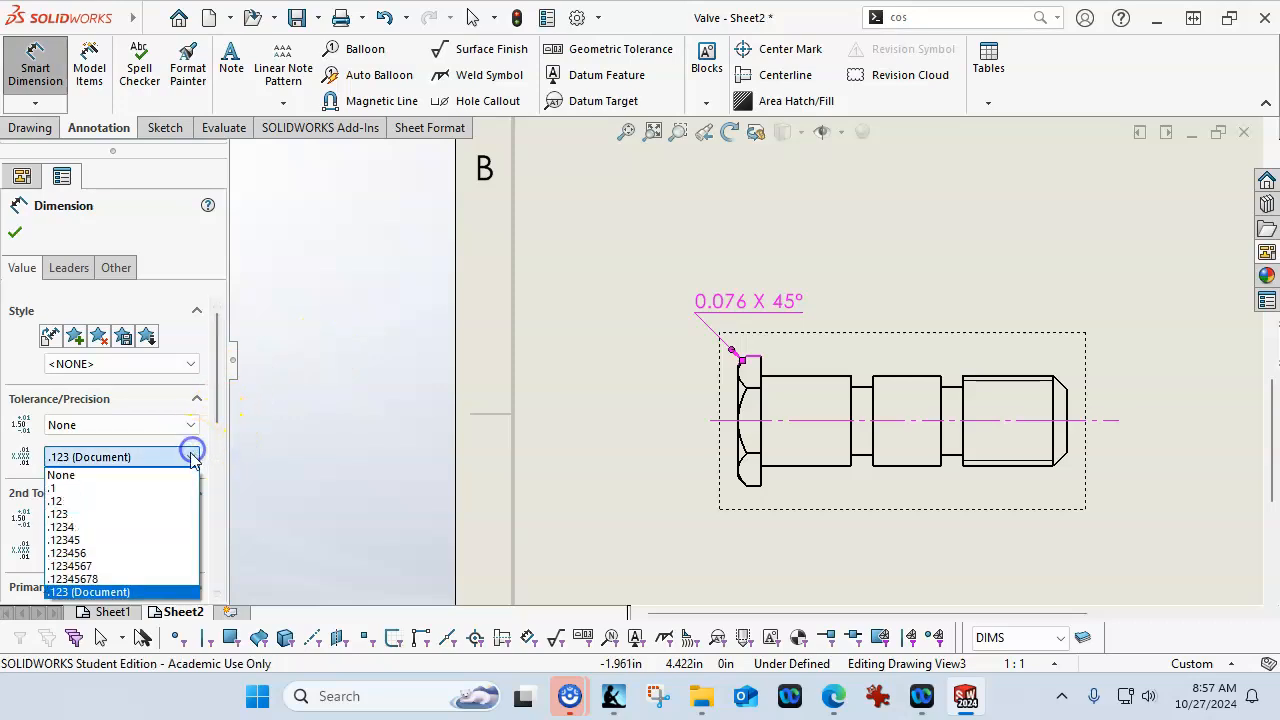
click(100, 513)
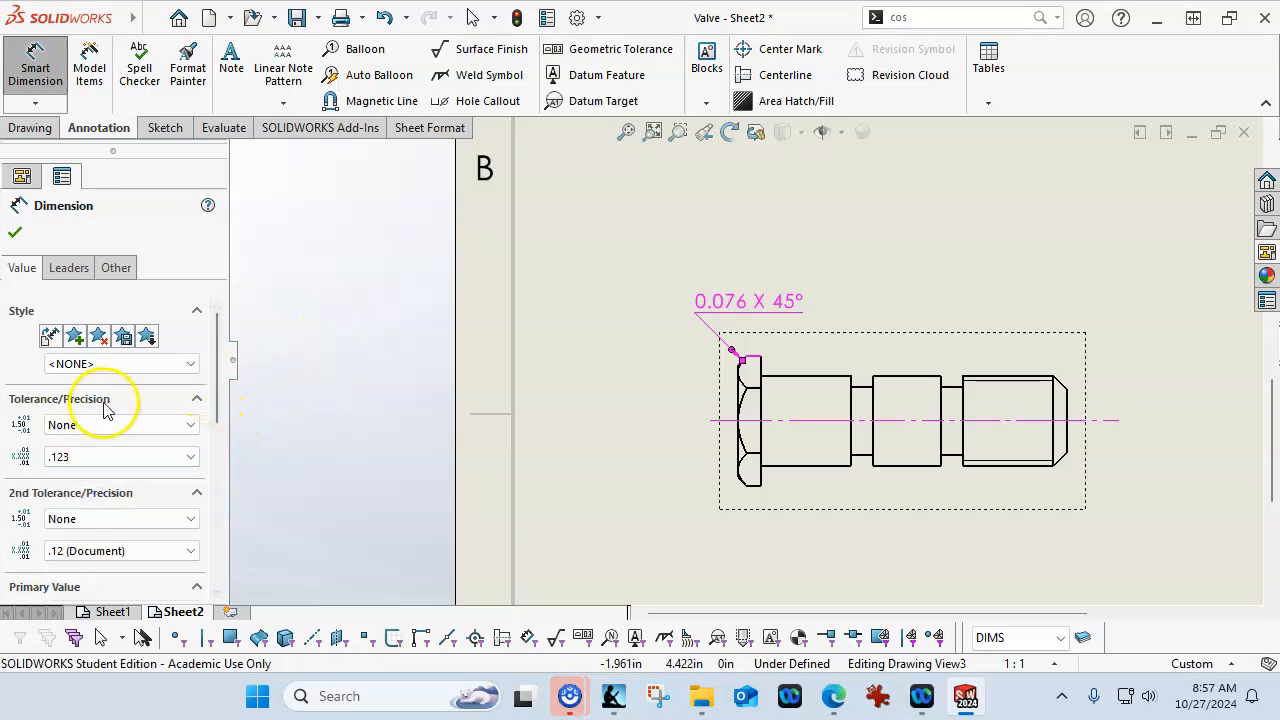
click(140, 456)
click(95, 493)
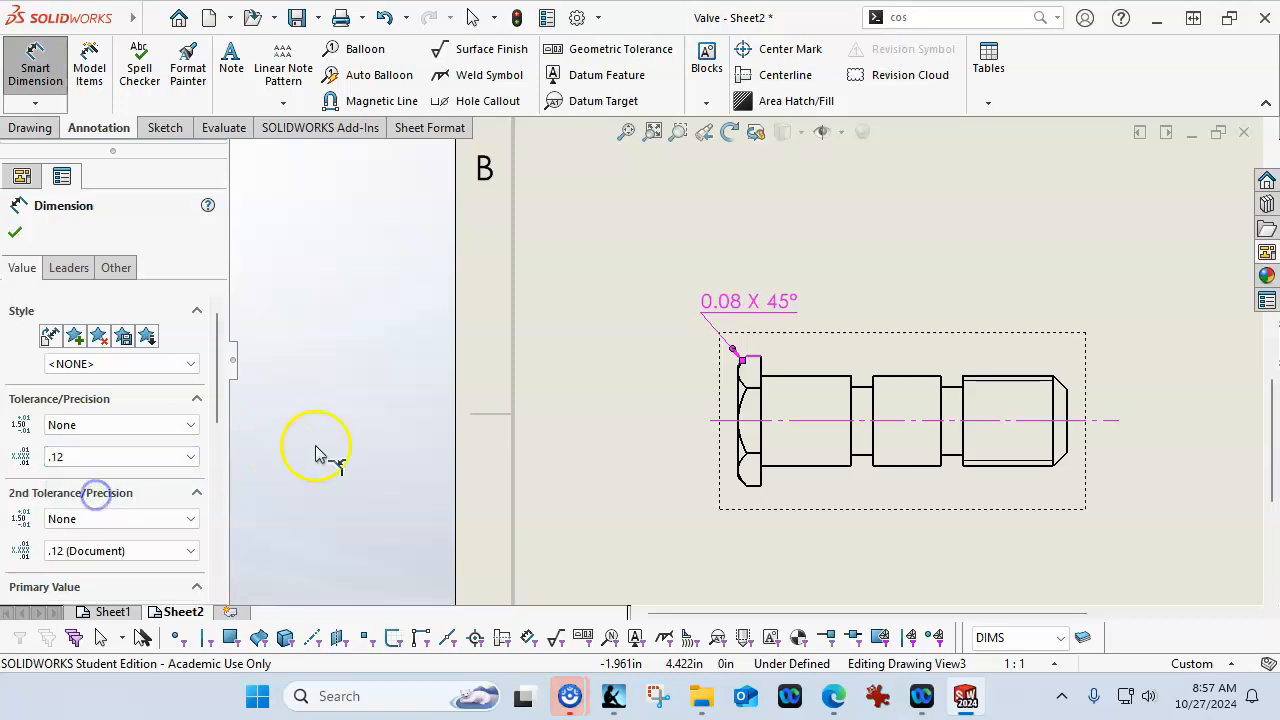
click(15, 232)
drag(757, 304, 657, 283)
click(843, 286)
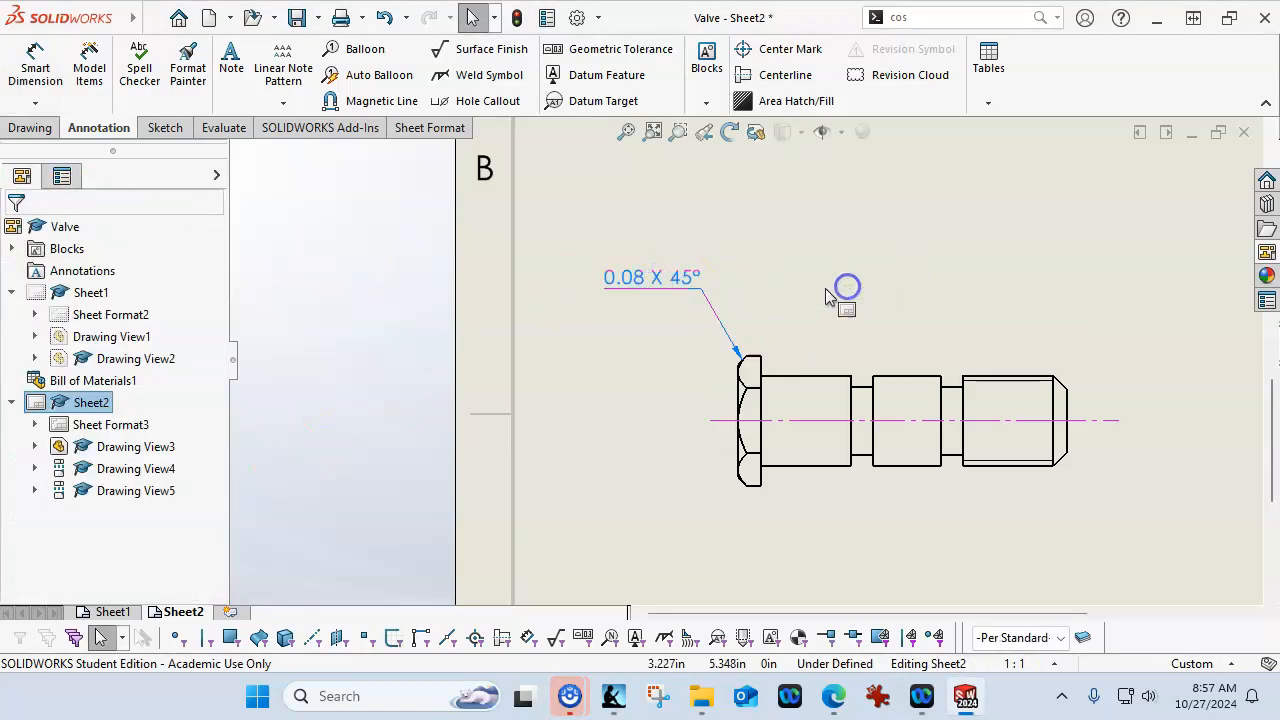
Dimension the shank's diameter at the groove nearest the head, placing it between the front view and the hexagonal end view
scroll(831, 317, up, 3)
scroll(814, 330, down, 2)
scroll(830, 360, up, 3)
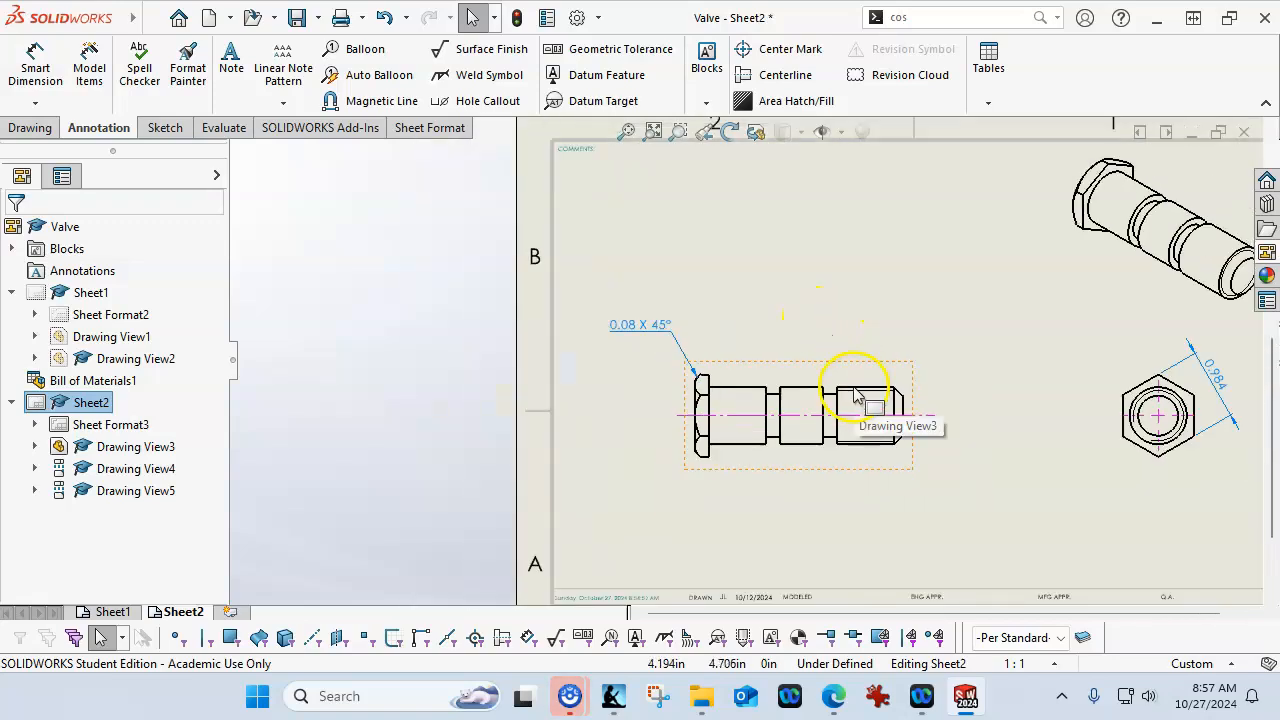
scroll(860, 430, down, 2)
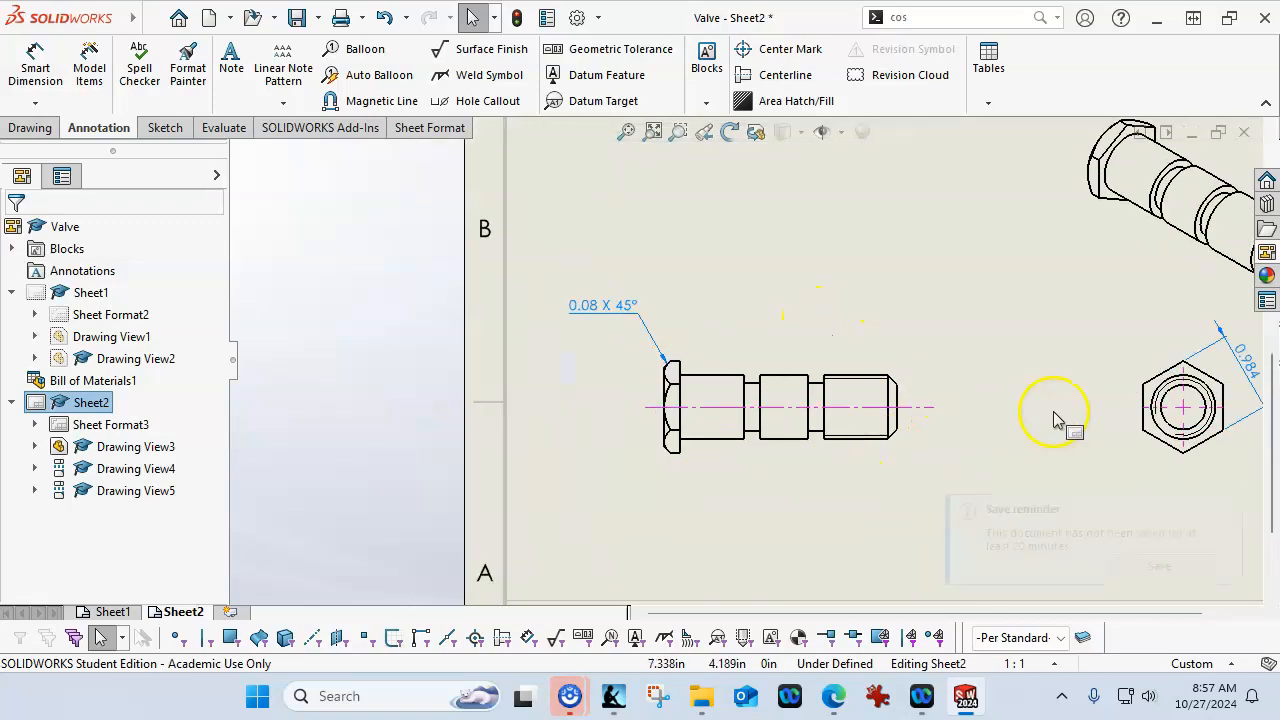
scroll(1129, 400, up, 3)
scroll(1134, 400, down, 2)
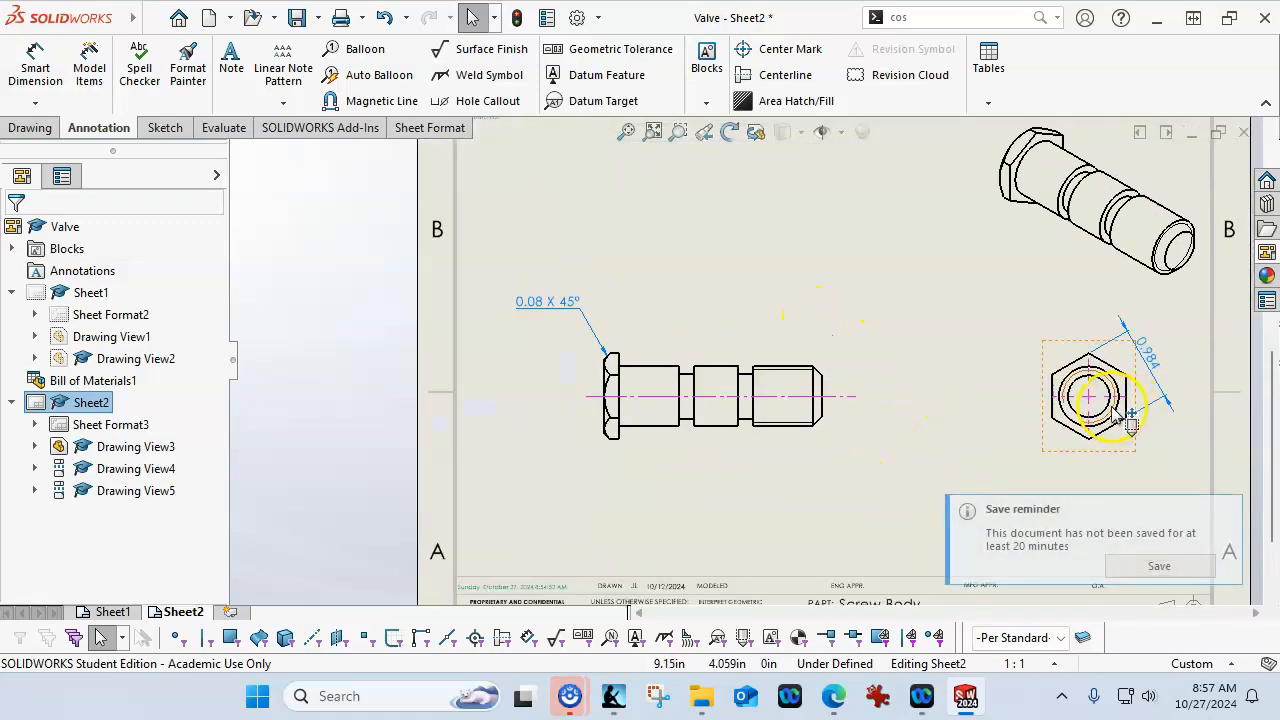
click(34, 66)
scroll(771, 429, down, 2)
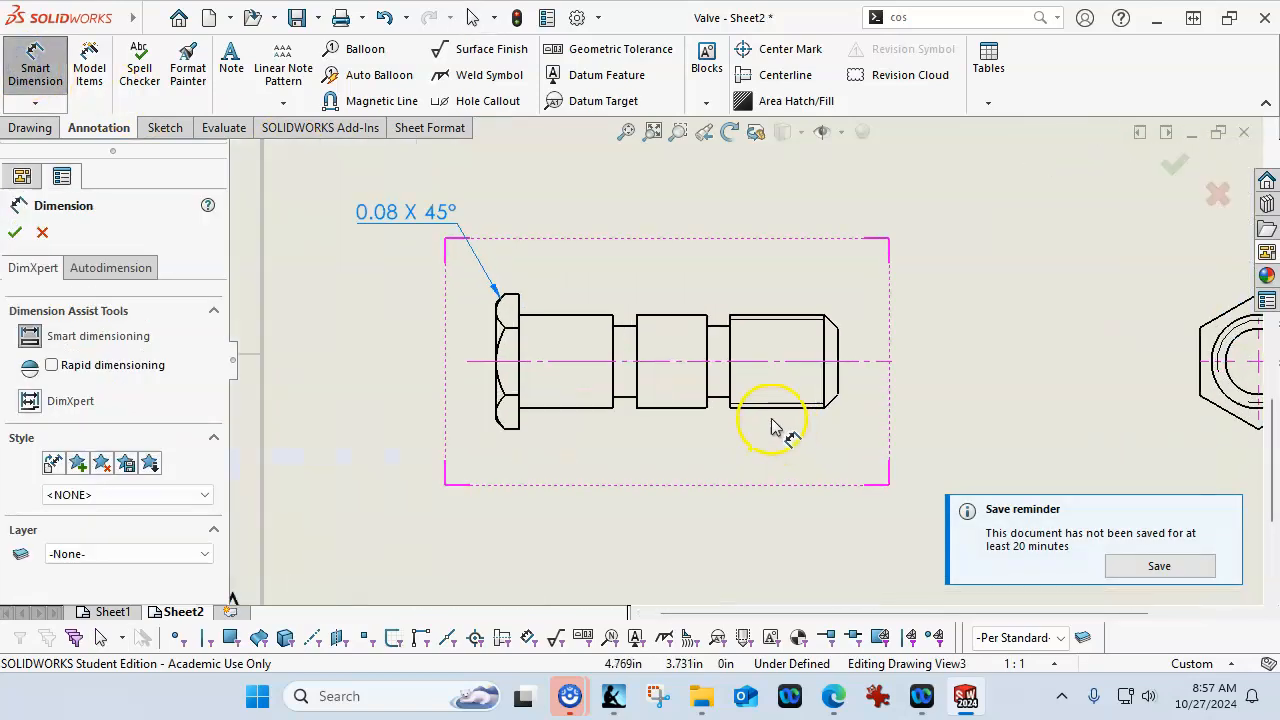
click(613, 334)
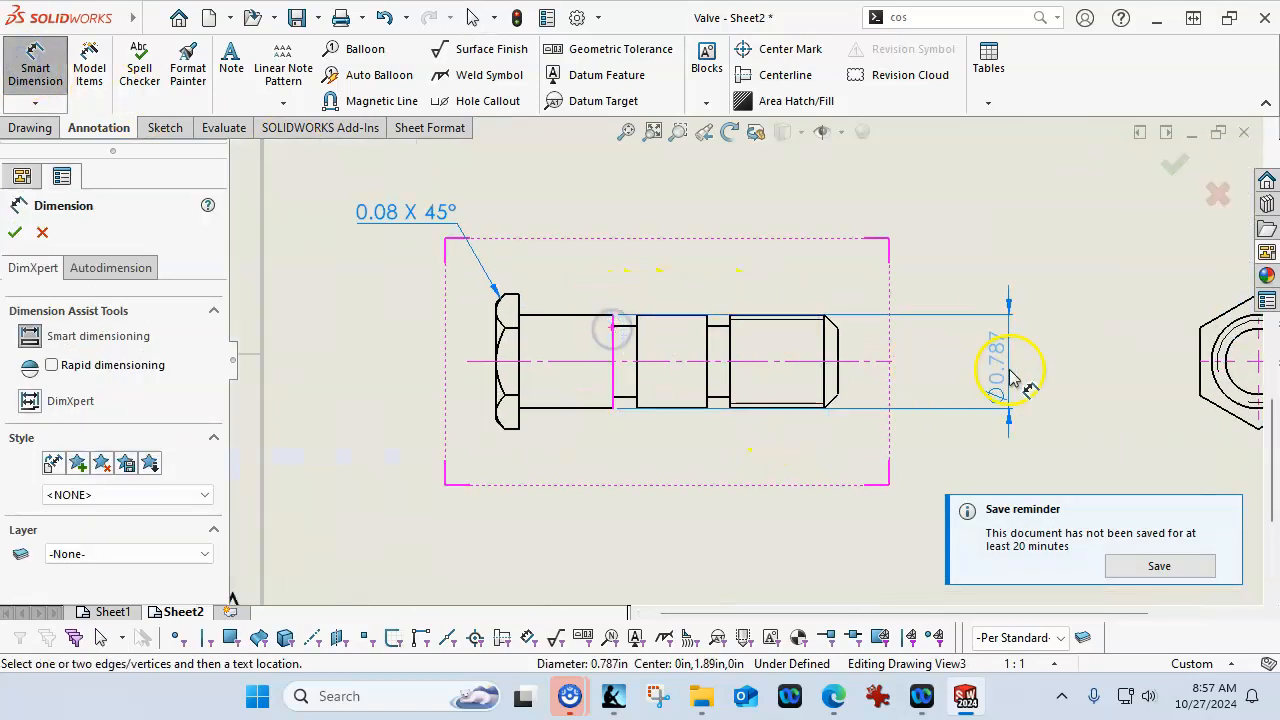
click(1072, 368)
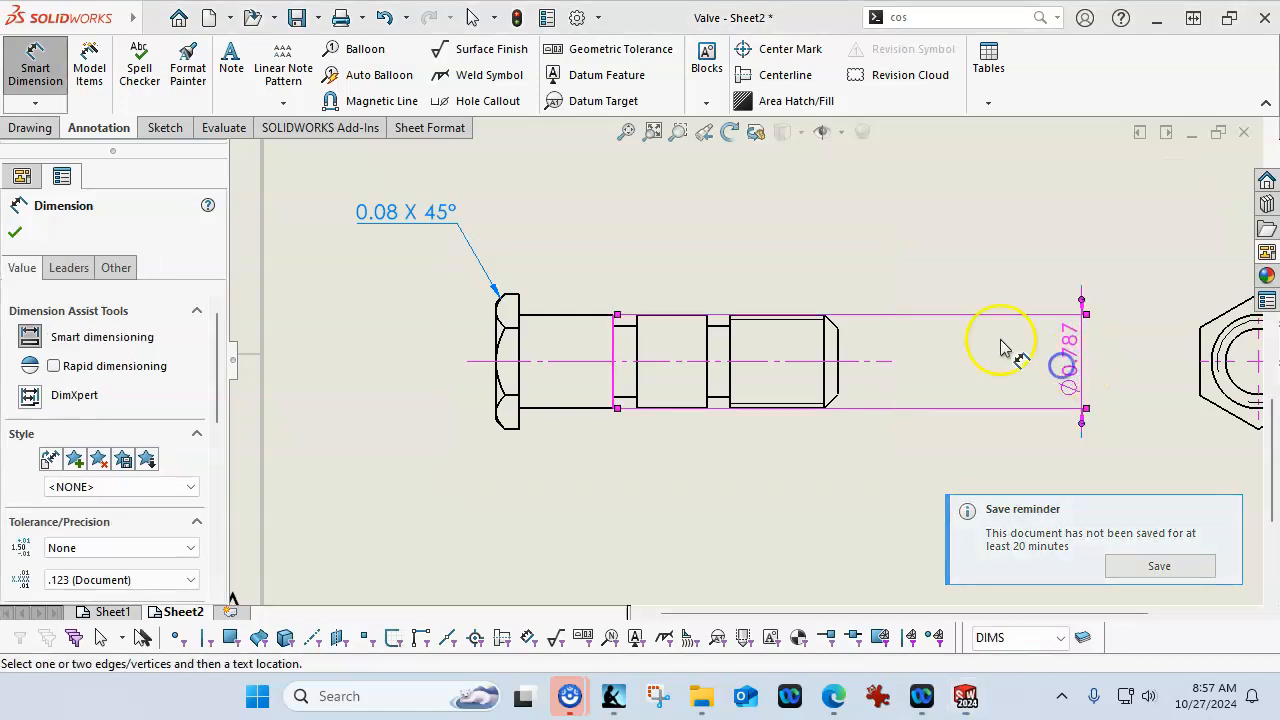
click(887, 225)
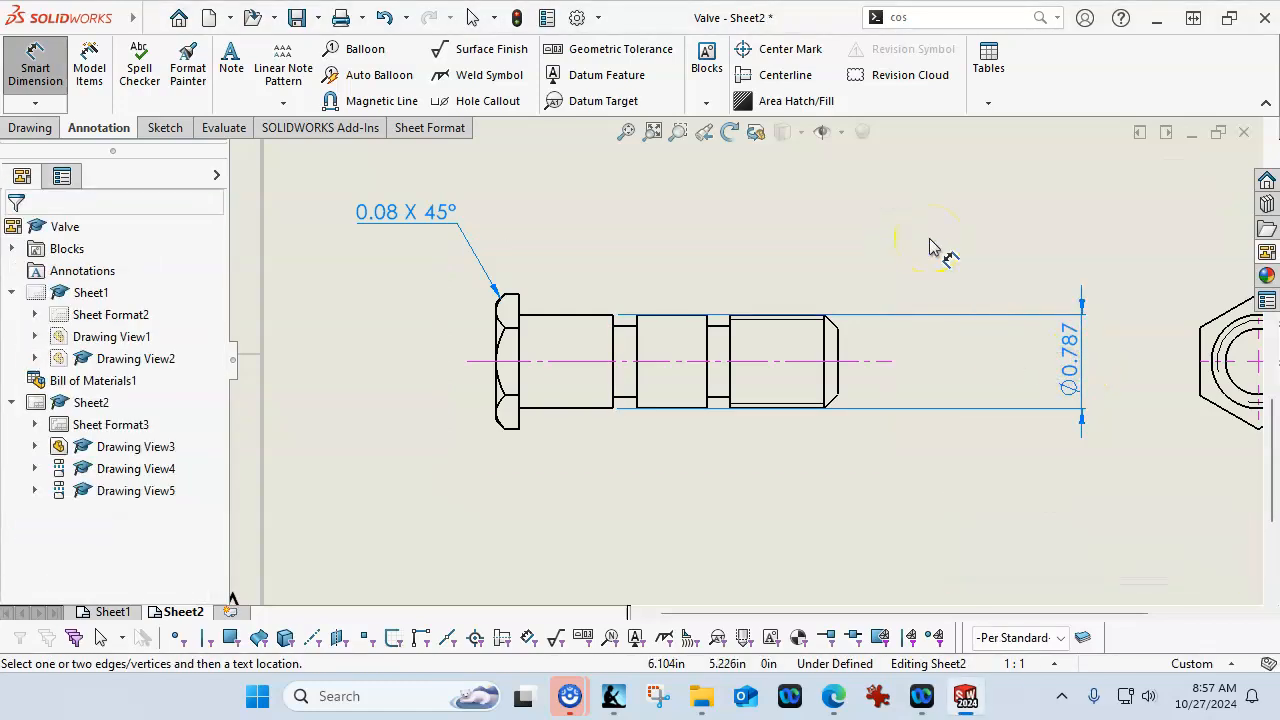
click(935, 336)
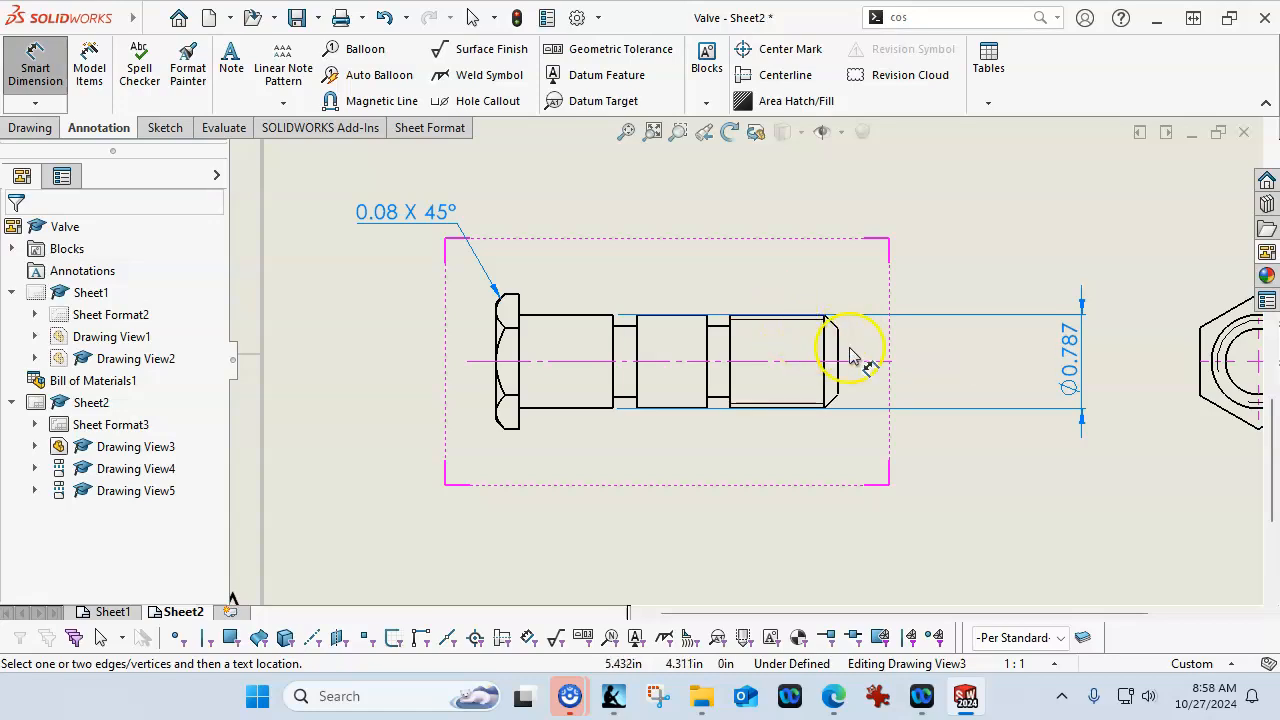
Dimension the diameter of the groove nearest the threaded end, and align the shank diameter's text beside it above the extension lines
scroll(918, 314, down, 1)
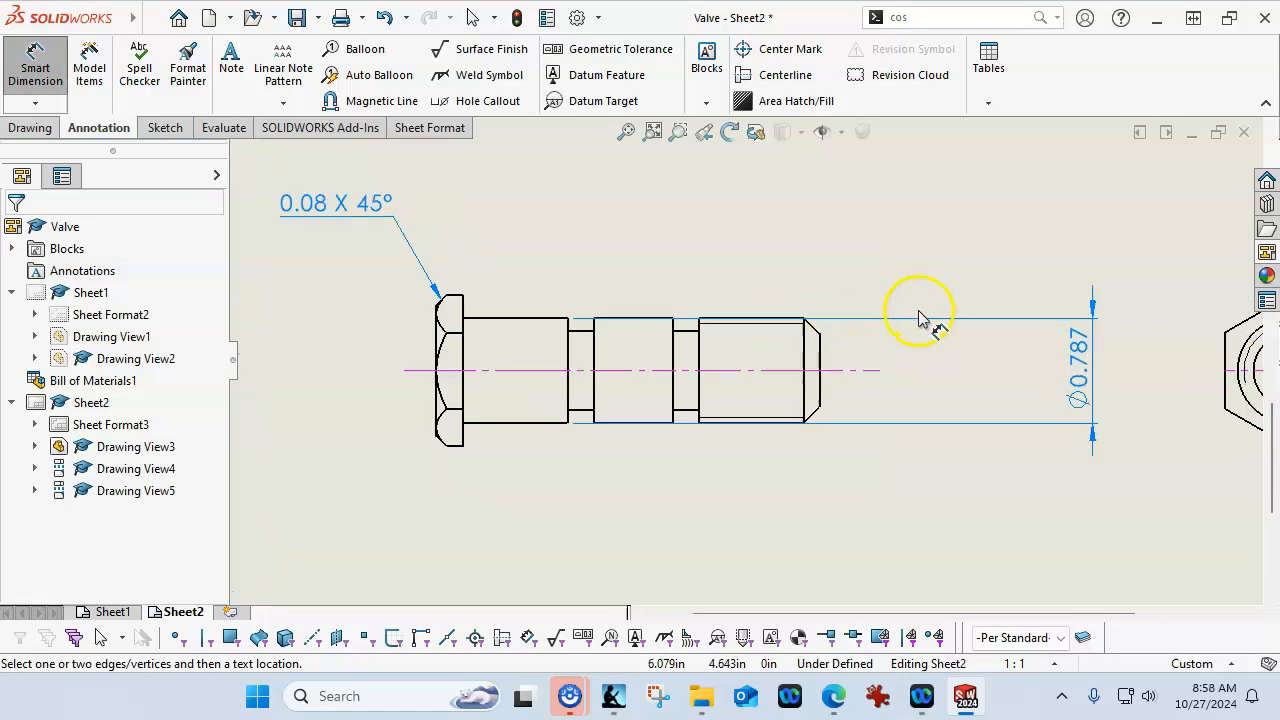
click(688, 331)
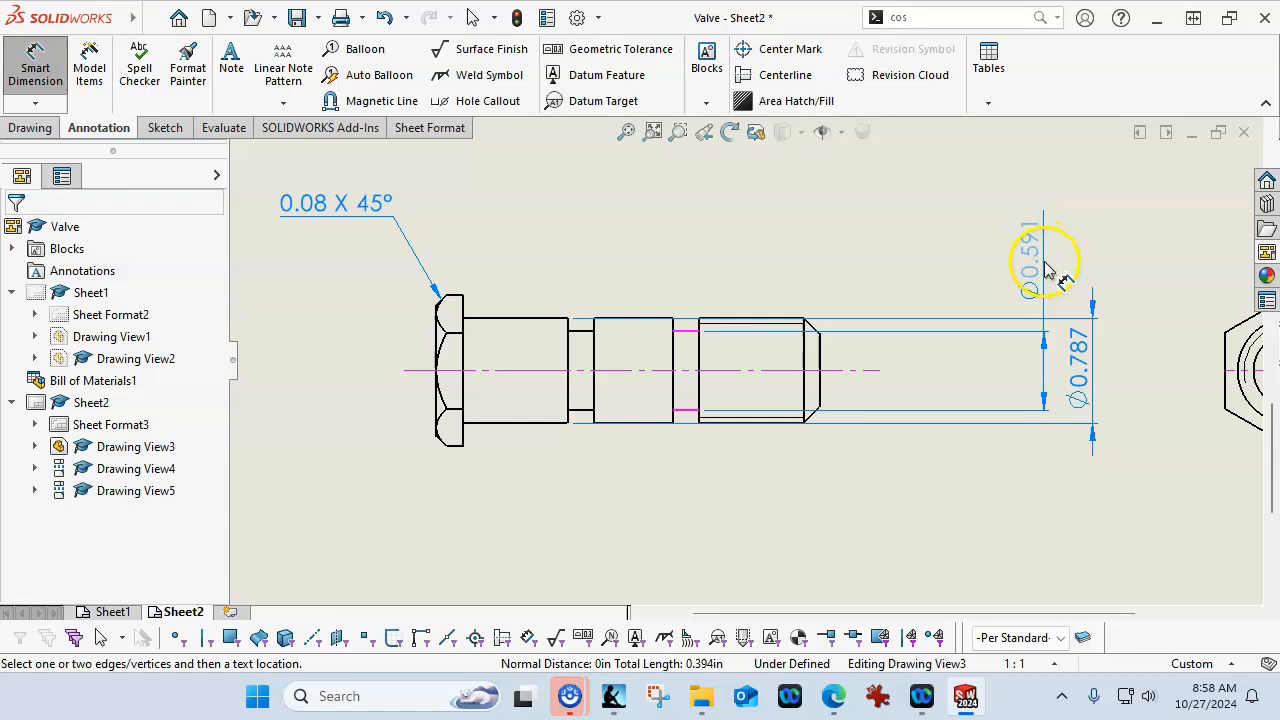
click(1045, 268)
click(1043, 476)
drag(1075, 375, 1074, 269)
click(980, 474)
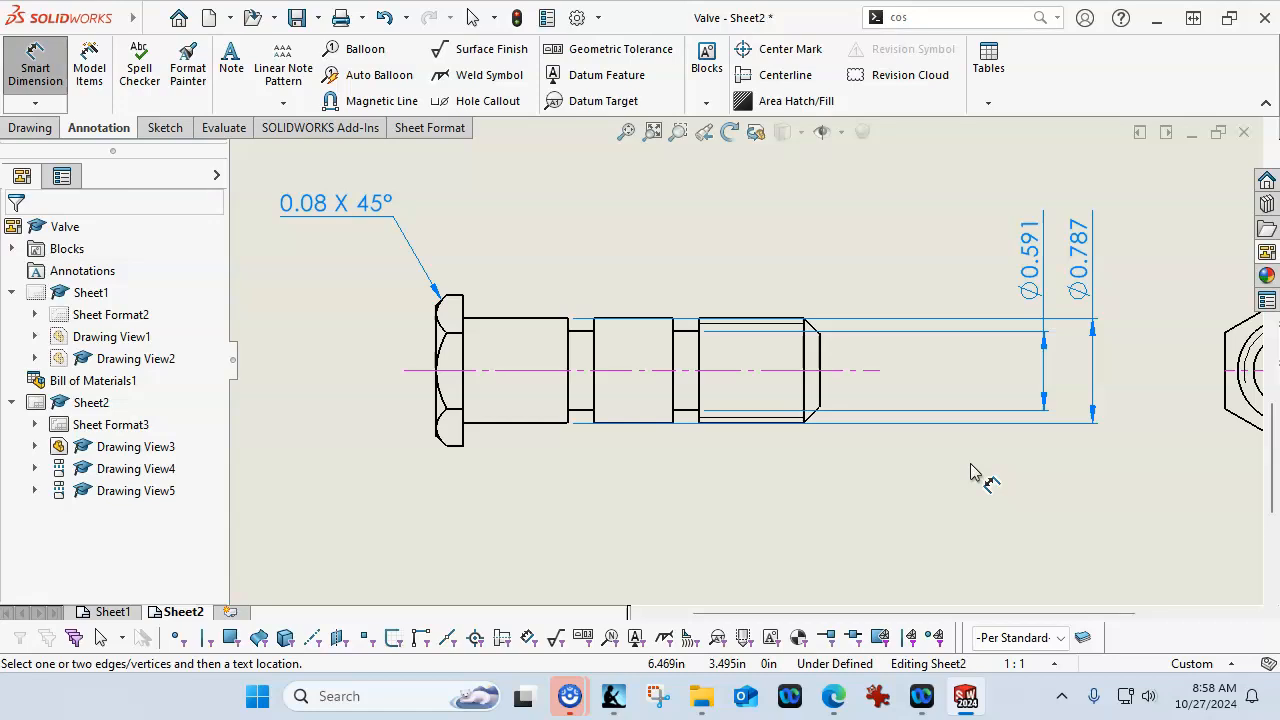
Dimension the width of the groove nearest the head above the front view and prefix its text with 2X
click(582, 331)
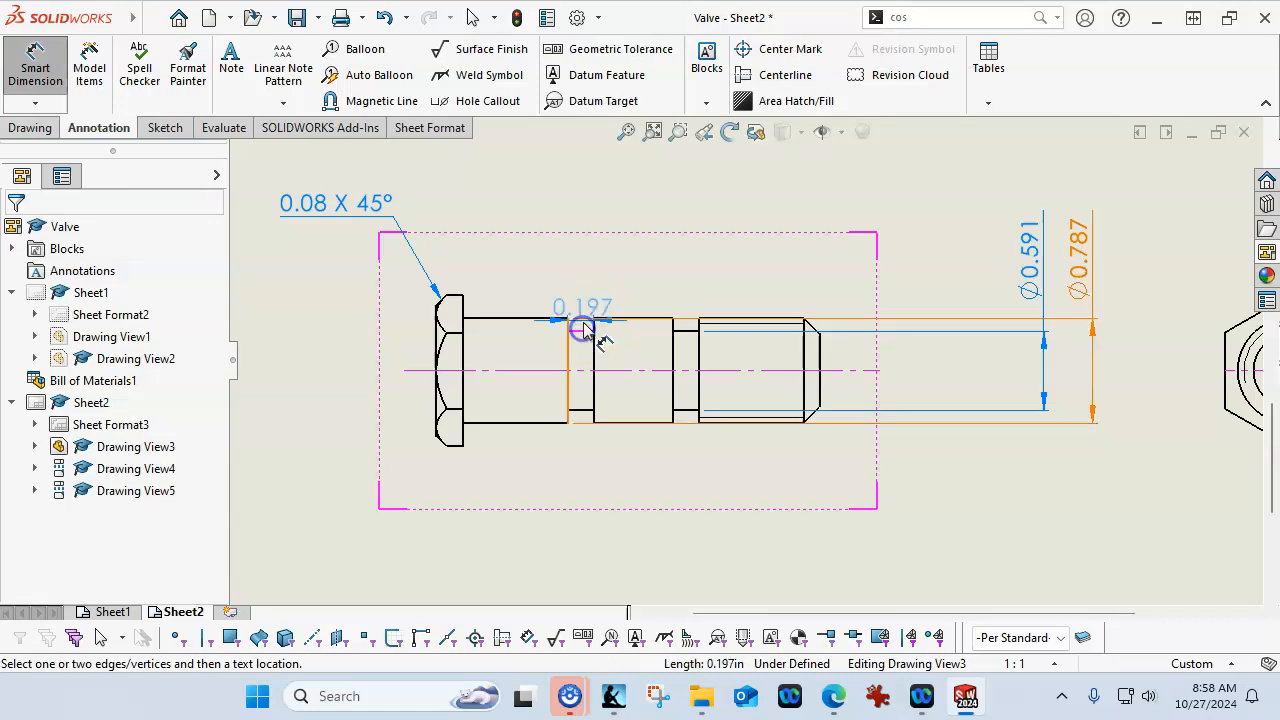
click(646, 228)
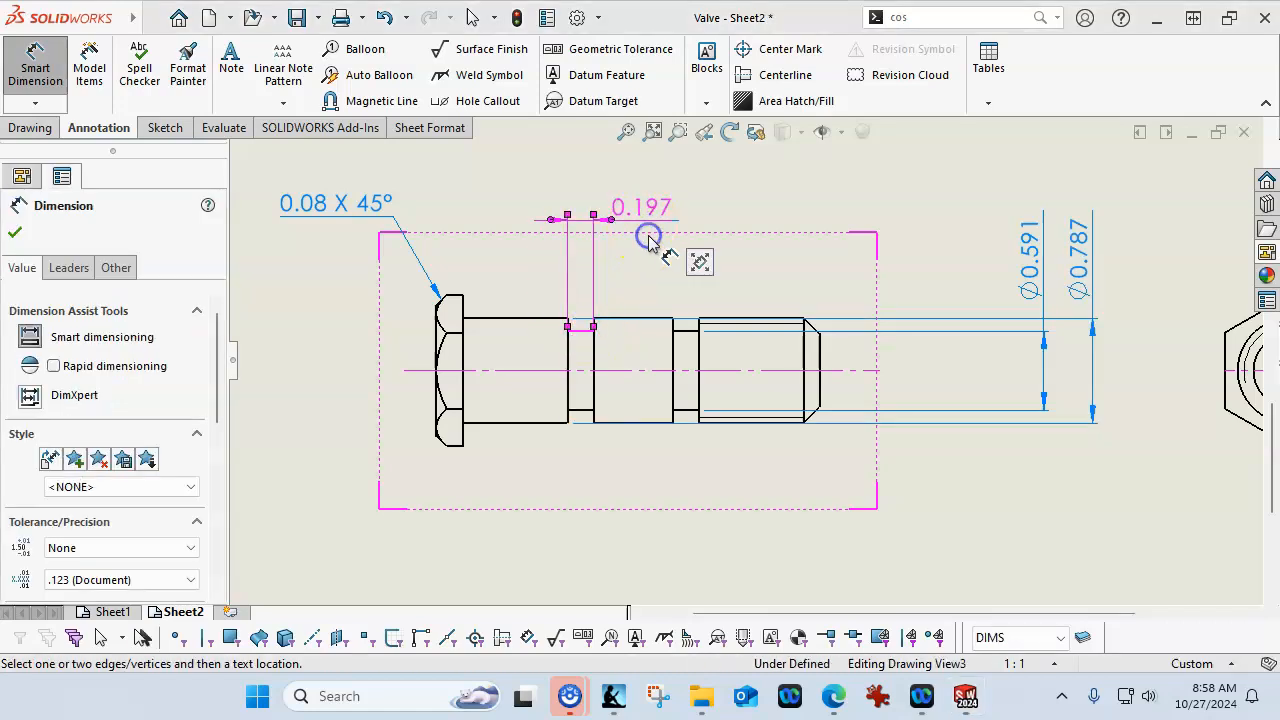
drag(219, 396, 216, 505)
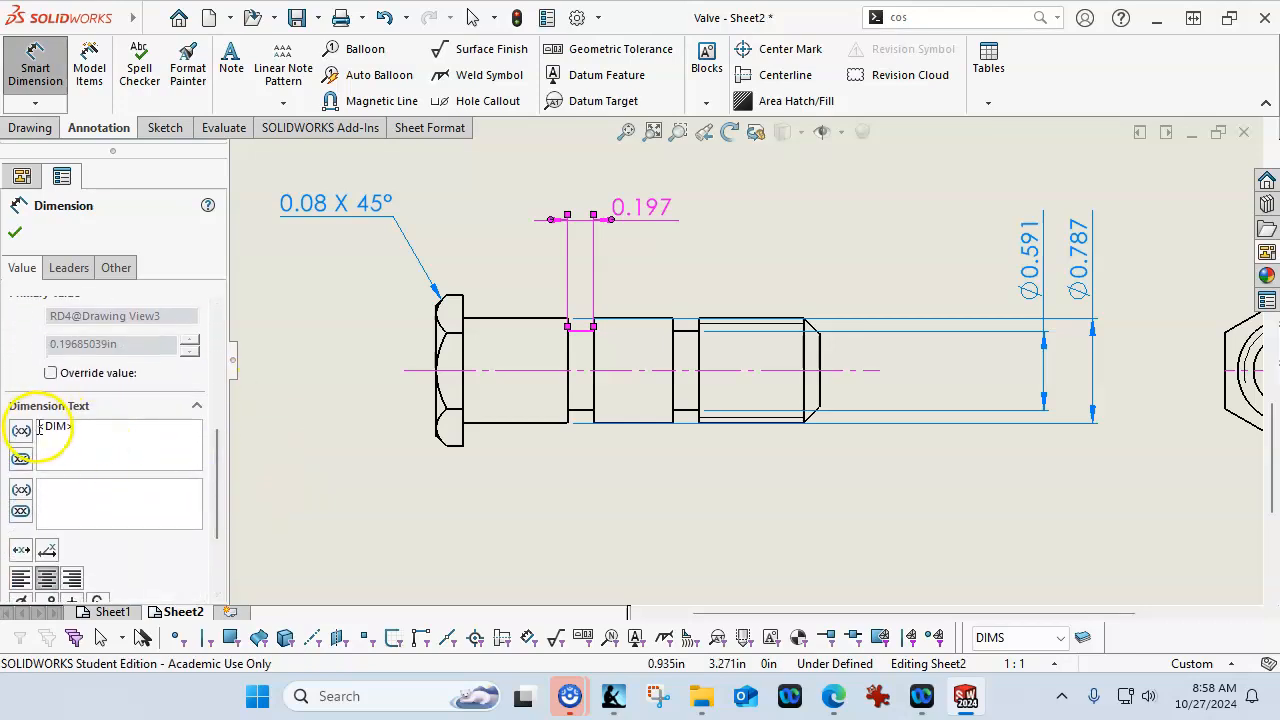
text(2X)
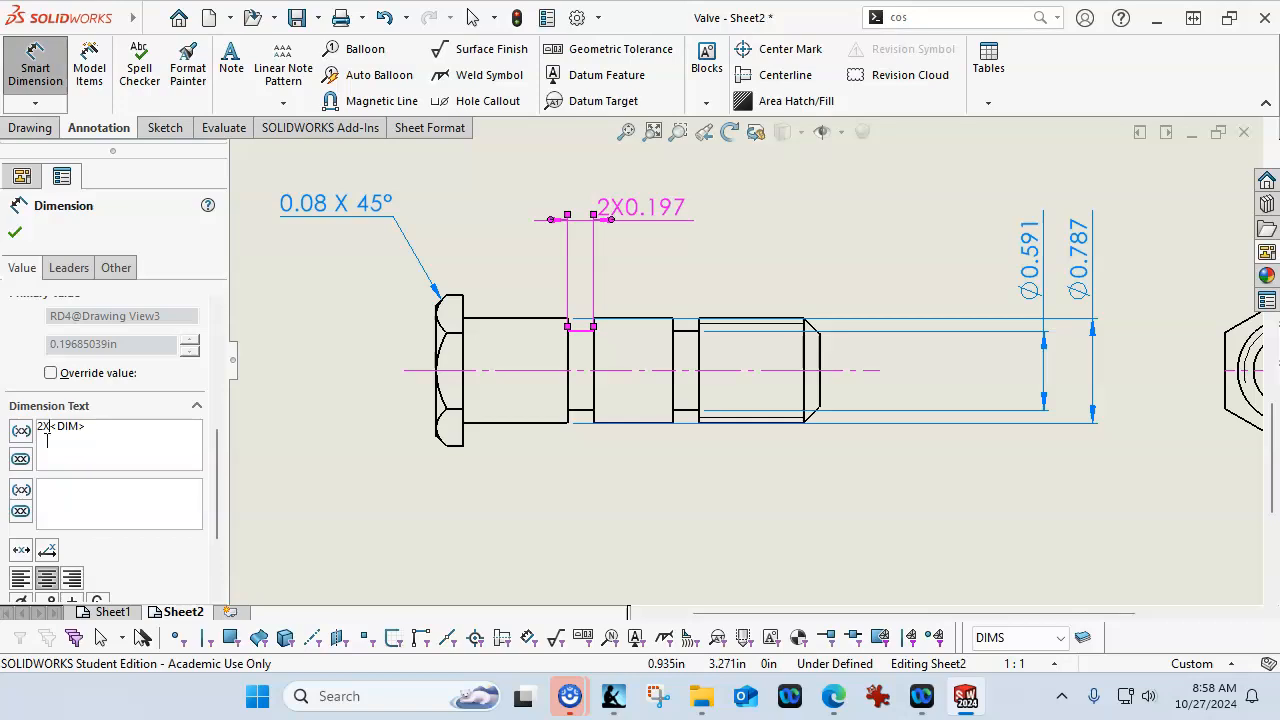
Enclose the 2X groove-width dimension in parentheses, trying an inspection oval around it and removing that oval again
click(21, 458)
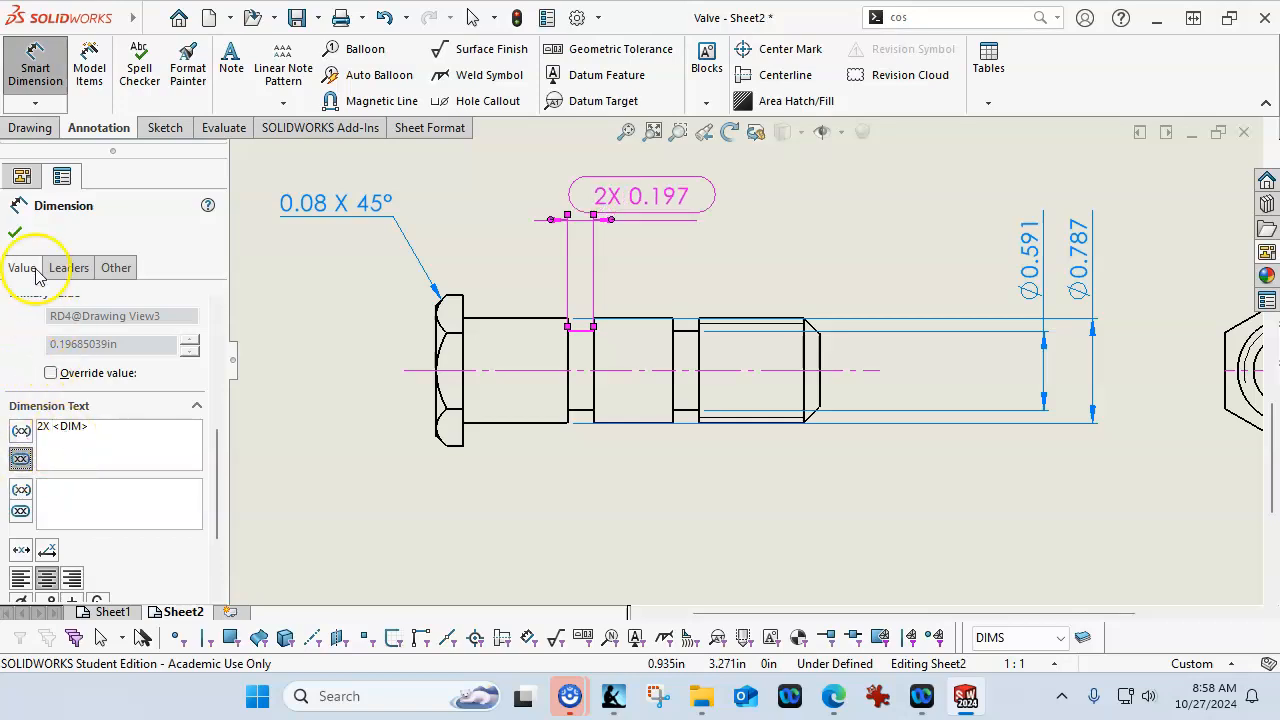
click(18, 232)
drag(668, 196, 687, 181)
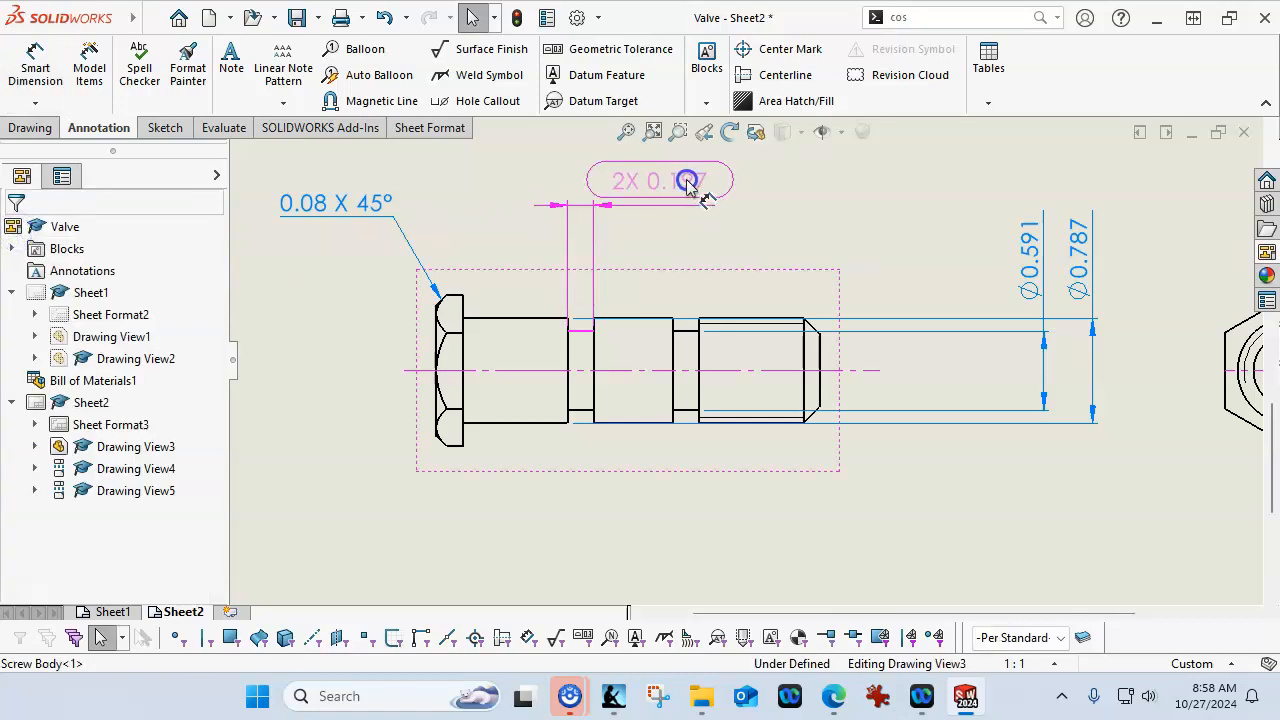
drag(216, 414, 211, 478)
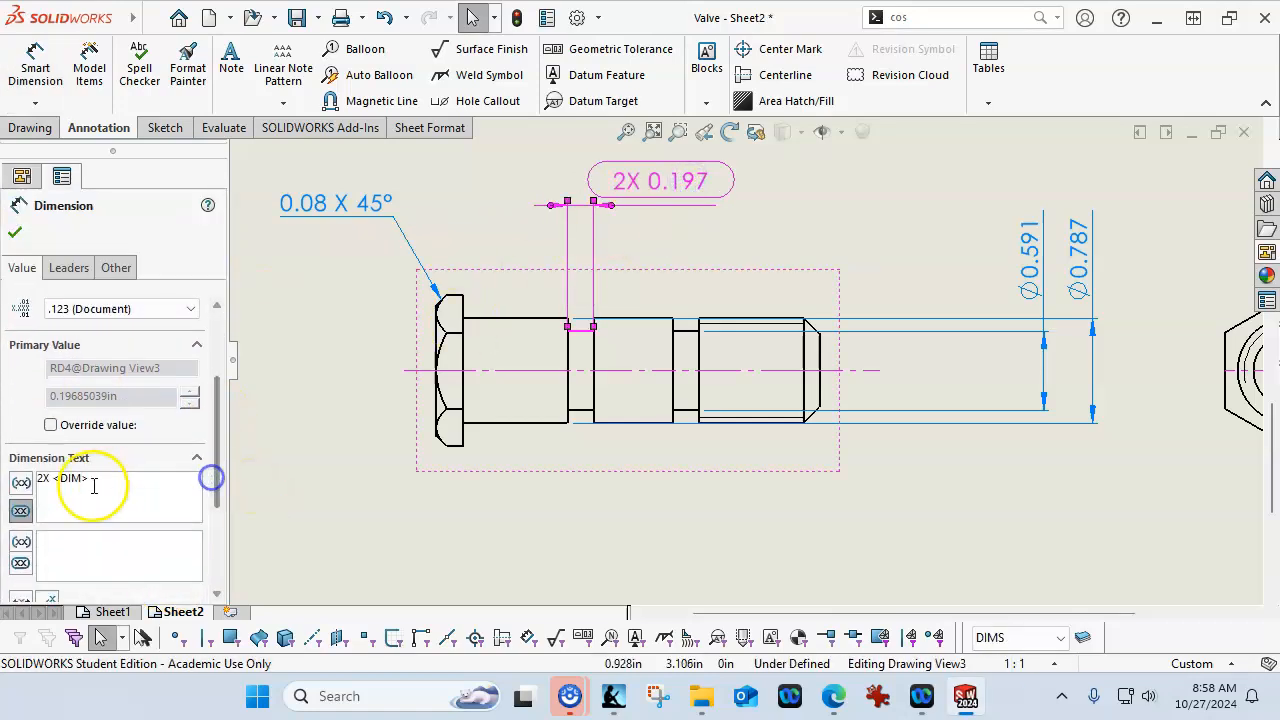
click(15, 232)
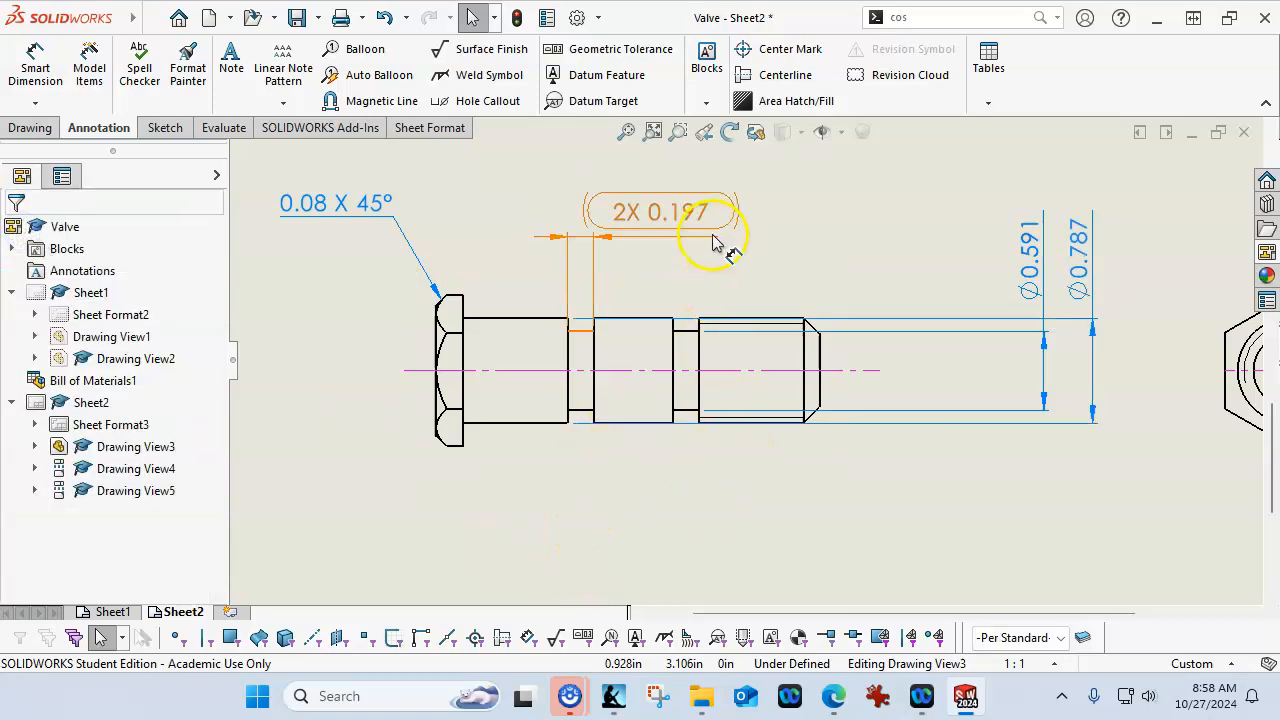
click(661, 211)
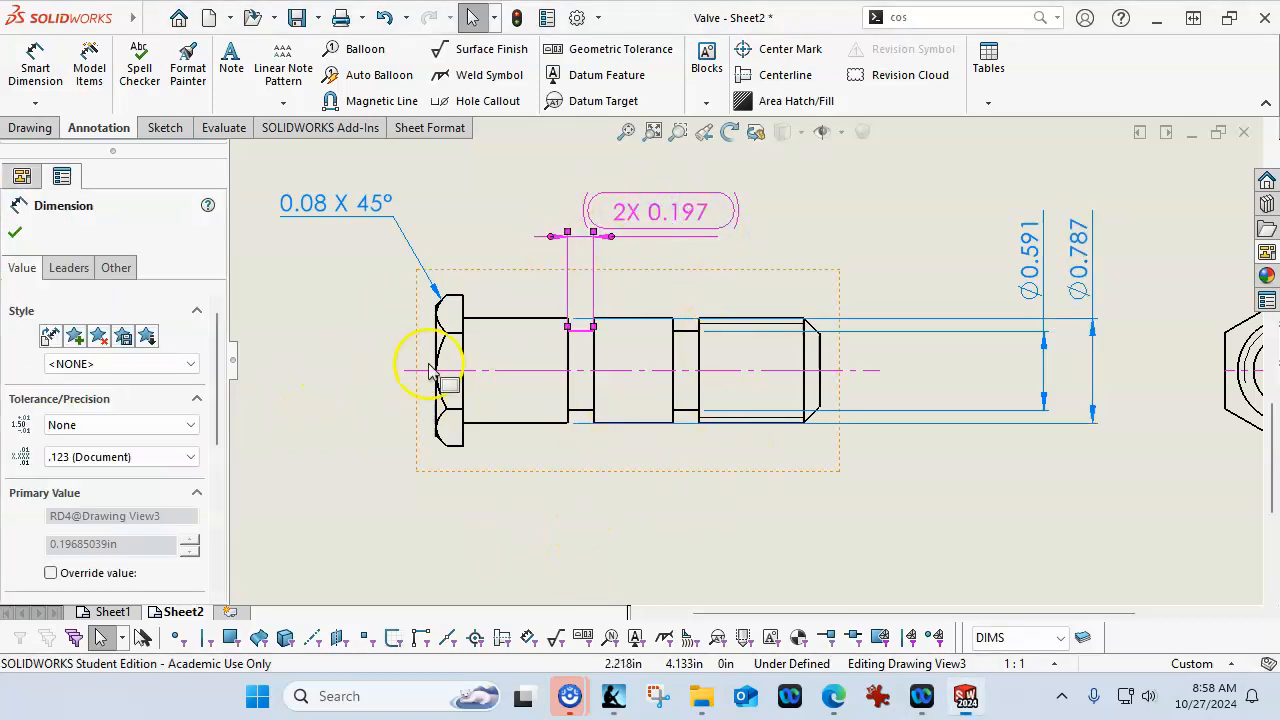
drag(217, 360, 206, 474)
click(20, 386)
click(390, 490)
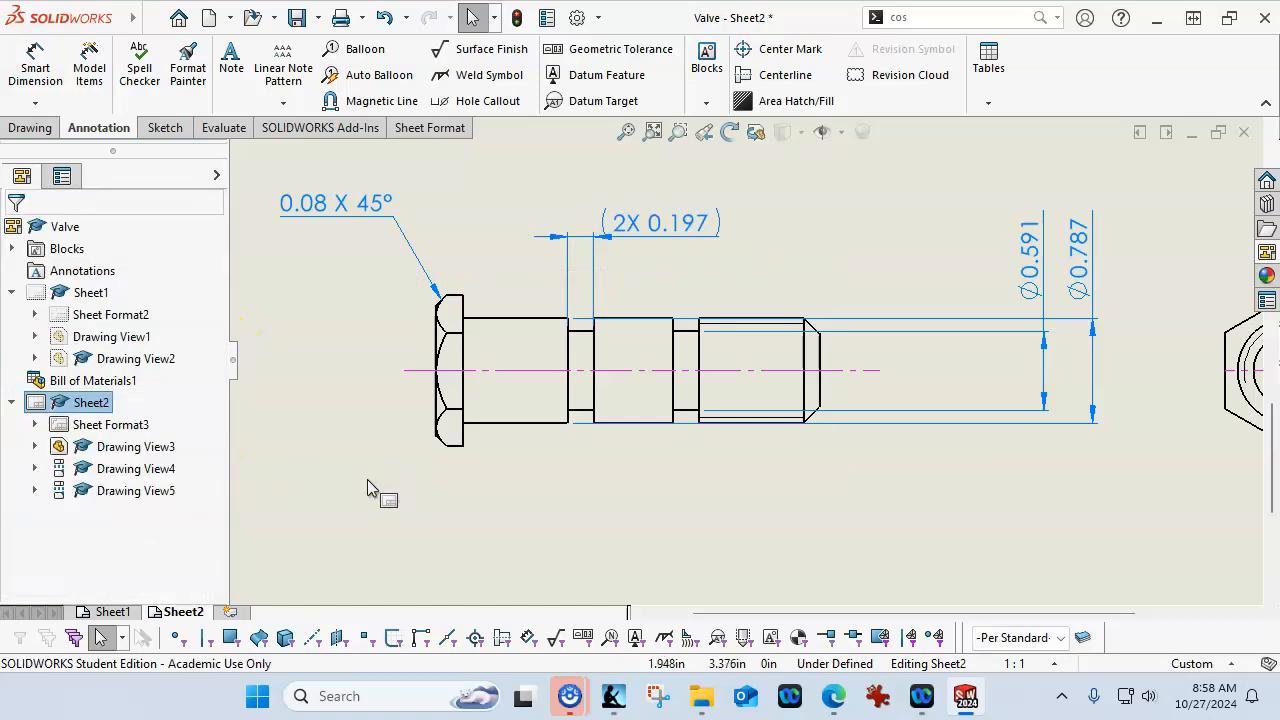
Dimension the length from the underside of the head to the threaded end, placing it well below the front view
click(35, 62)
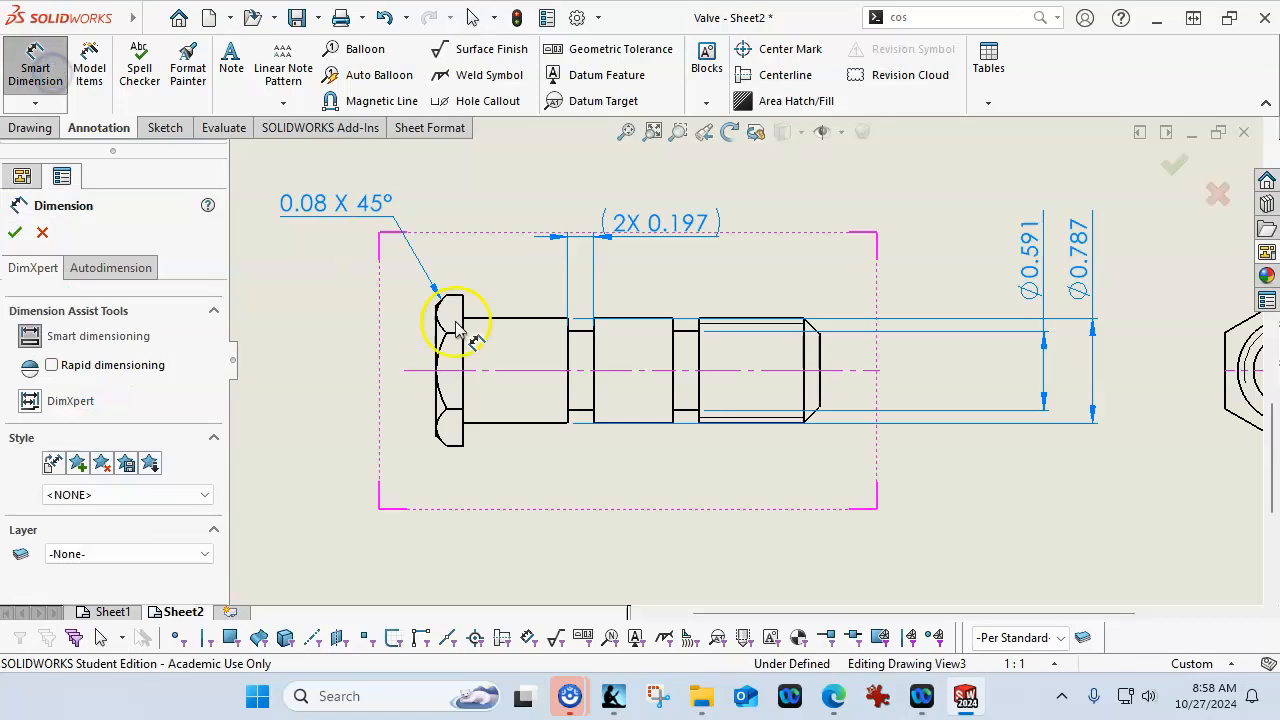
click(821, 396)
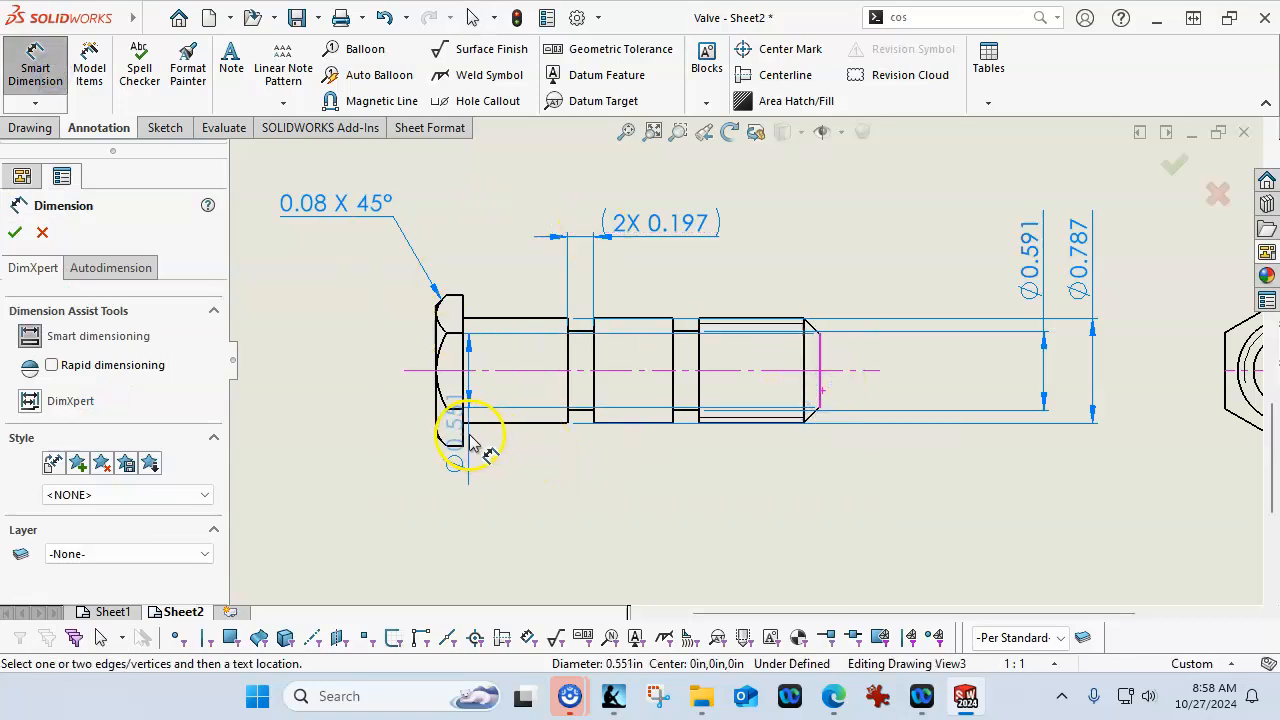
click(465, 440)
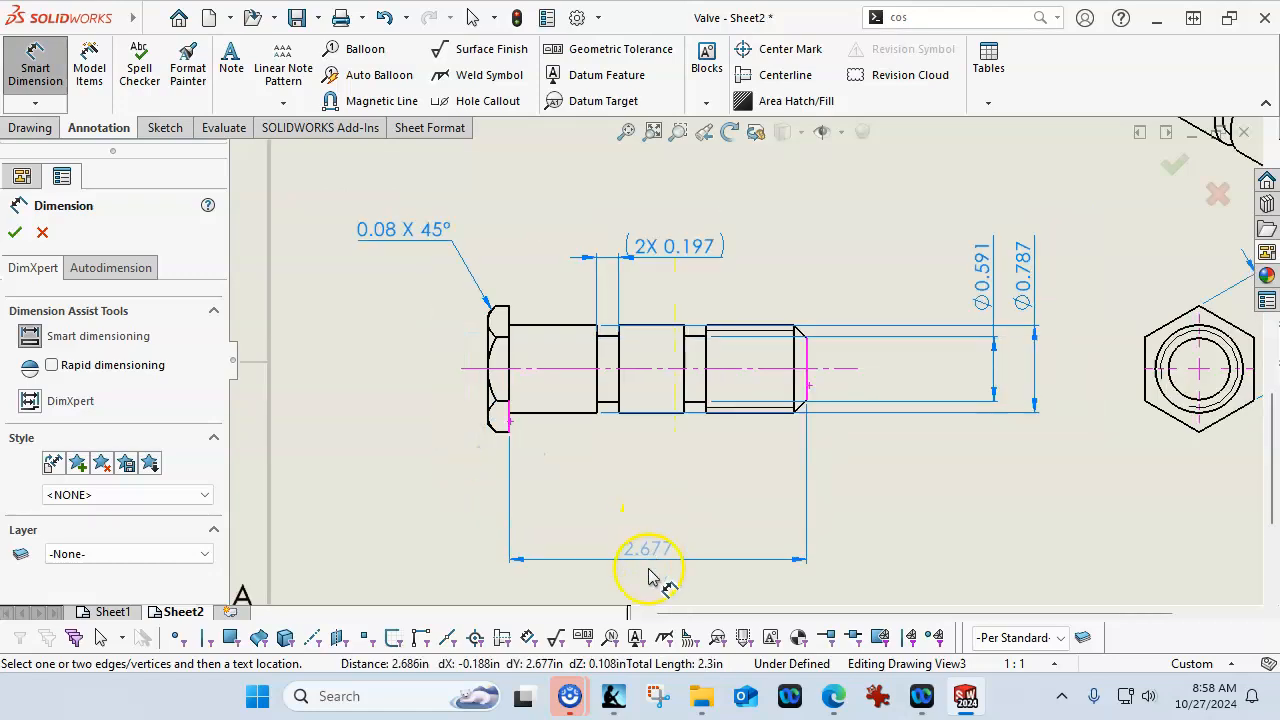
click(653, 577)
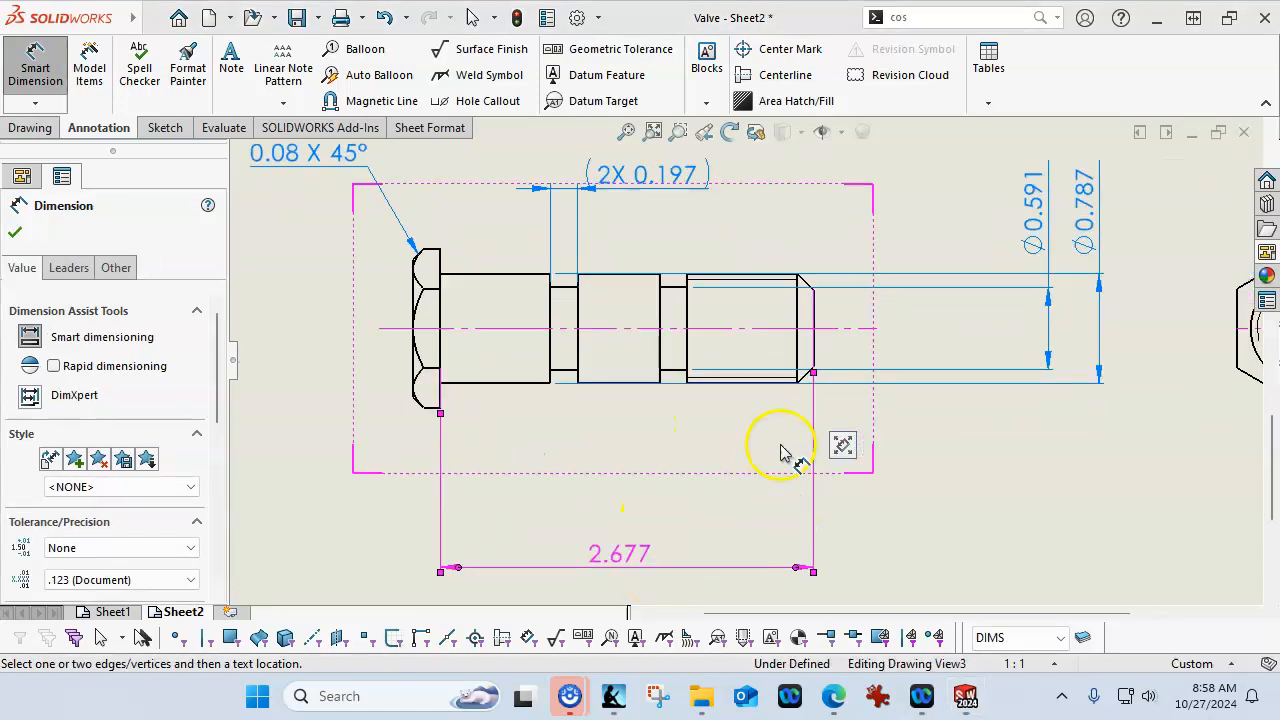
Dimension the length from the threaded end to the head-side edge of the groove nearest the head, inside the longer length dimension
click(822, 367)
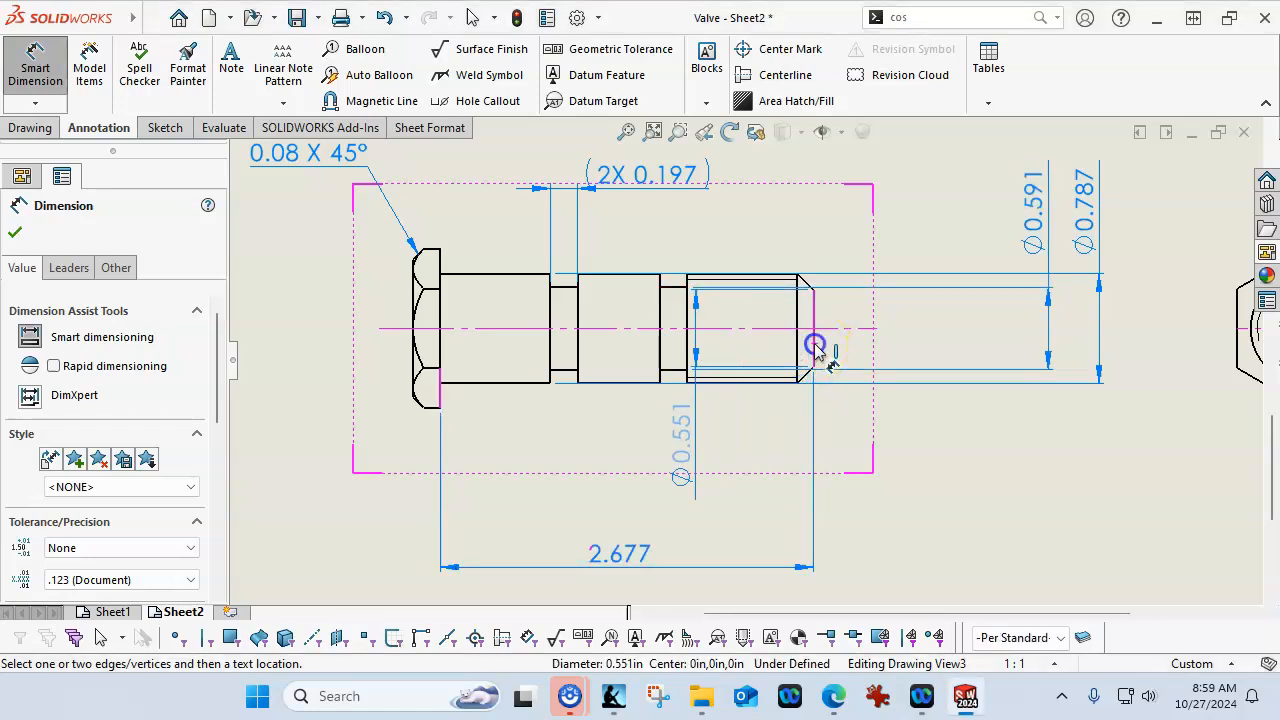
click(551, 370)
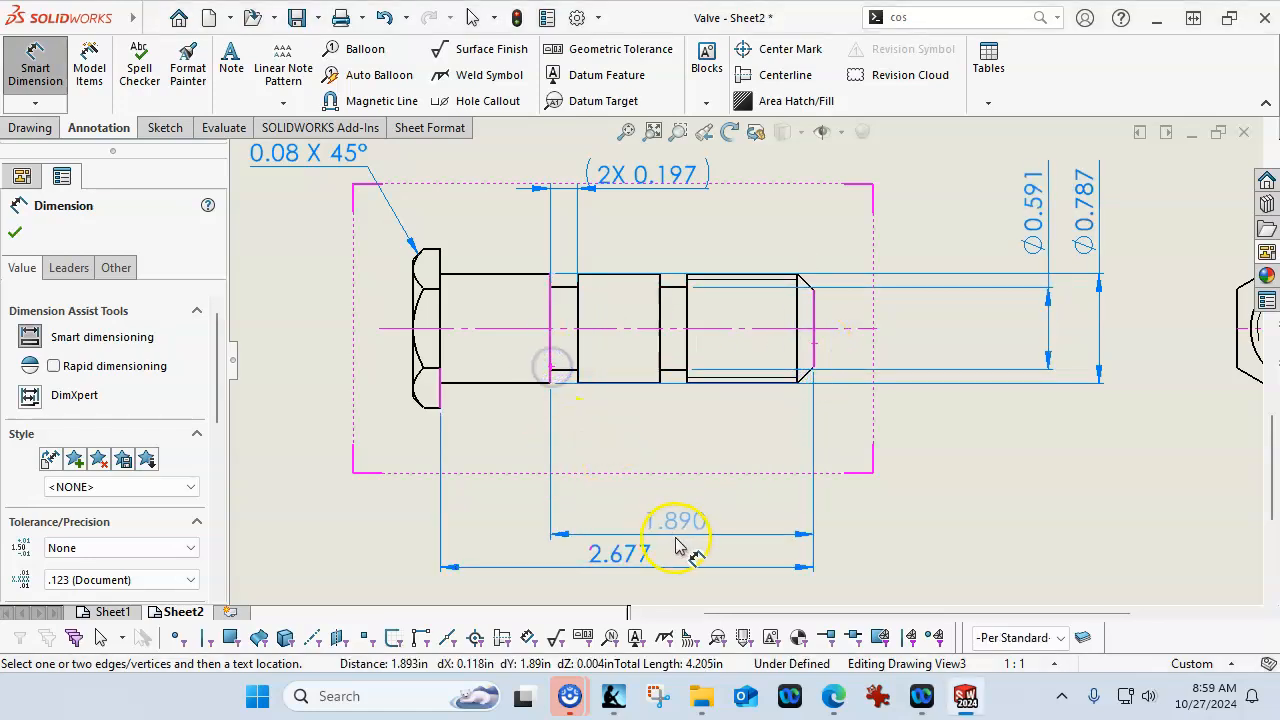
click(672, 518)
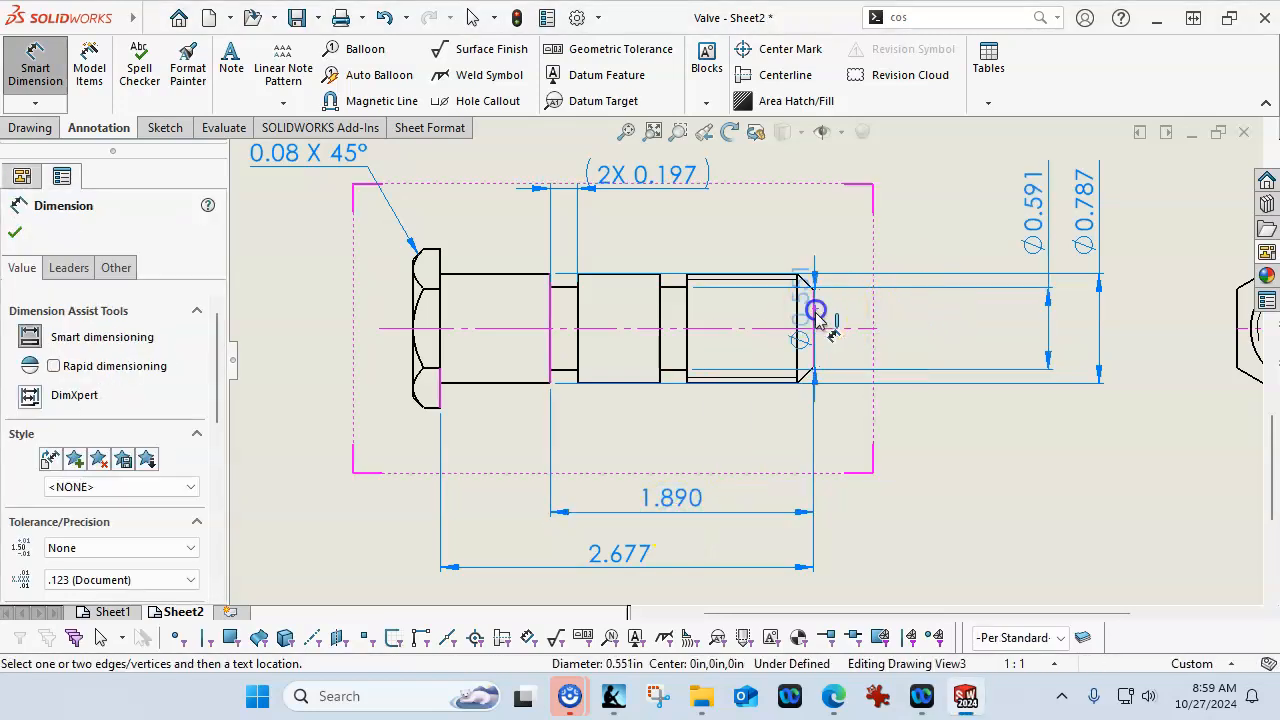
Dimension the length from the threaded end to the head-side edge of the groove nearest it, spacing it evenly from the other lengths
click(662, 386)
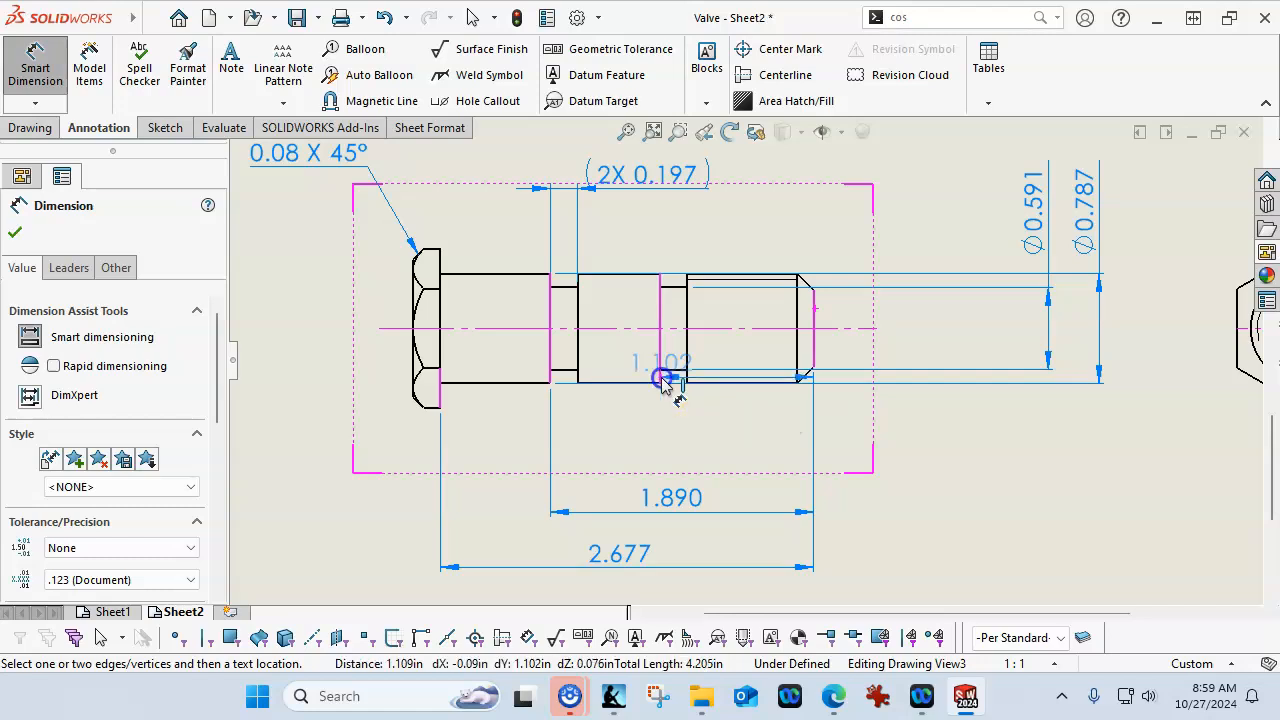
click(737, 468)
right_click(971, 486)
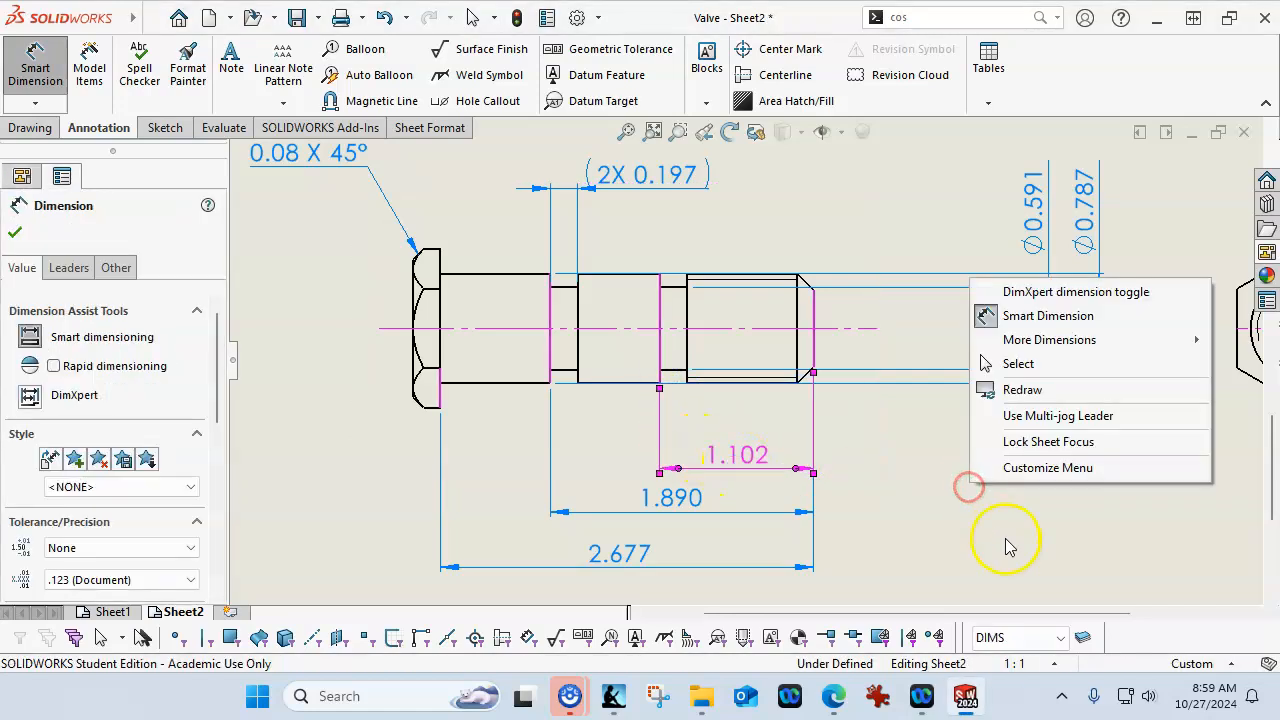
click(1032, 362)
drag(745, 454, 739, 441)
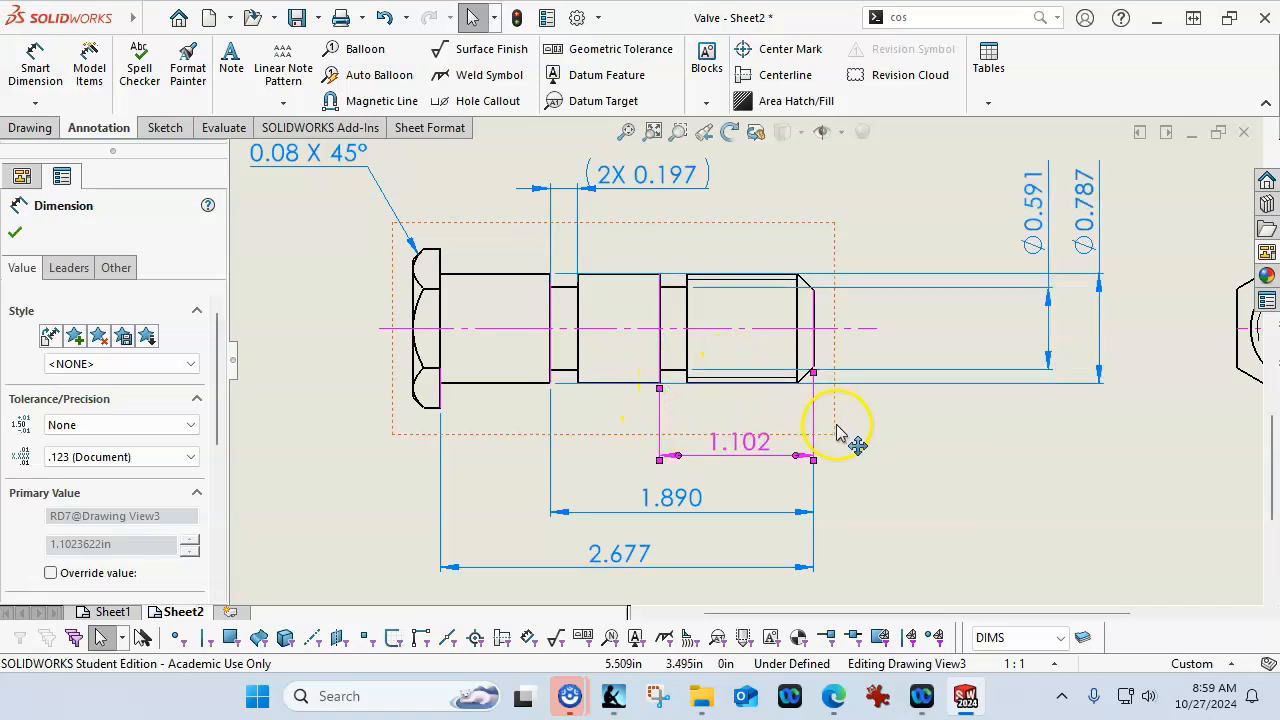
click(838, 431)
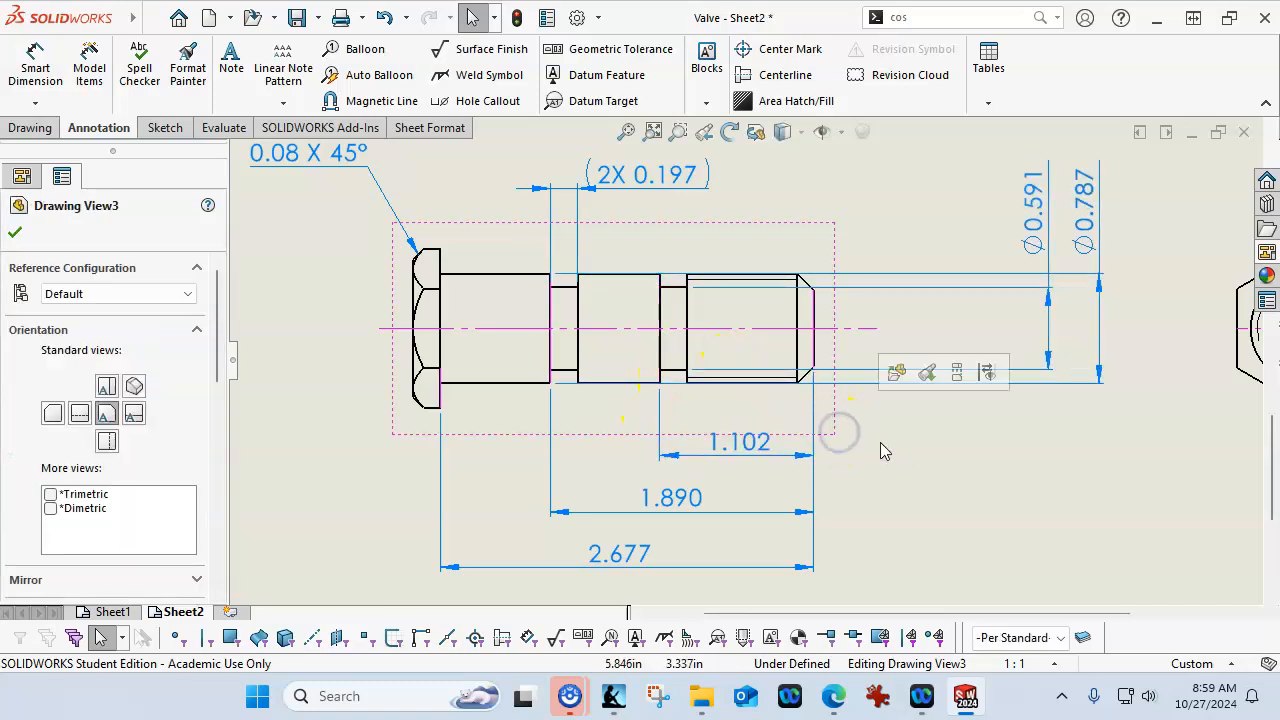
Remove the parentheses from the 2X groove-width dimension and shift its text farther from the extension lines
click(666, 179)
drag(214, 414, 212, 503)
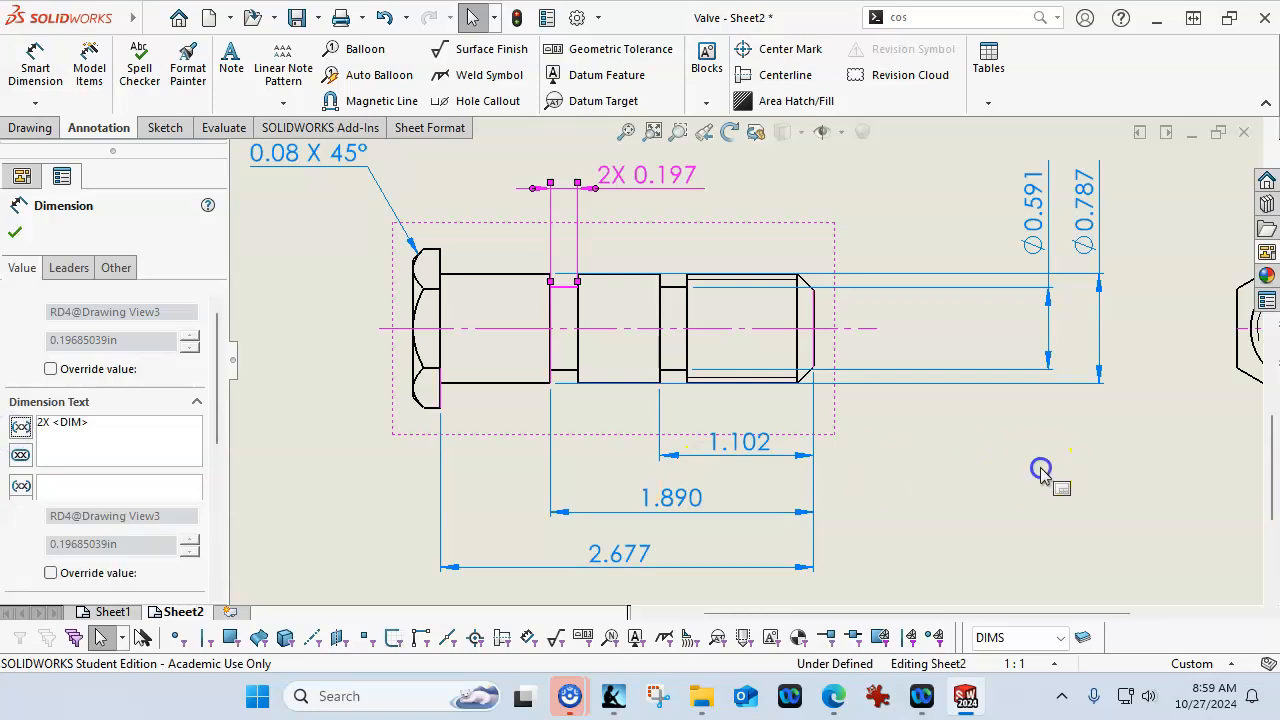
click(943, 431)
click(675, 190)
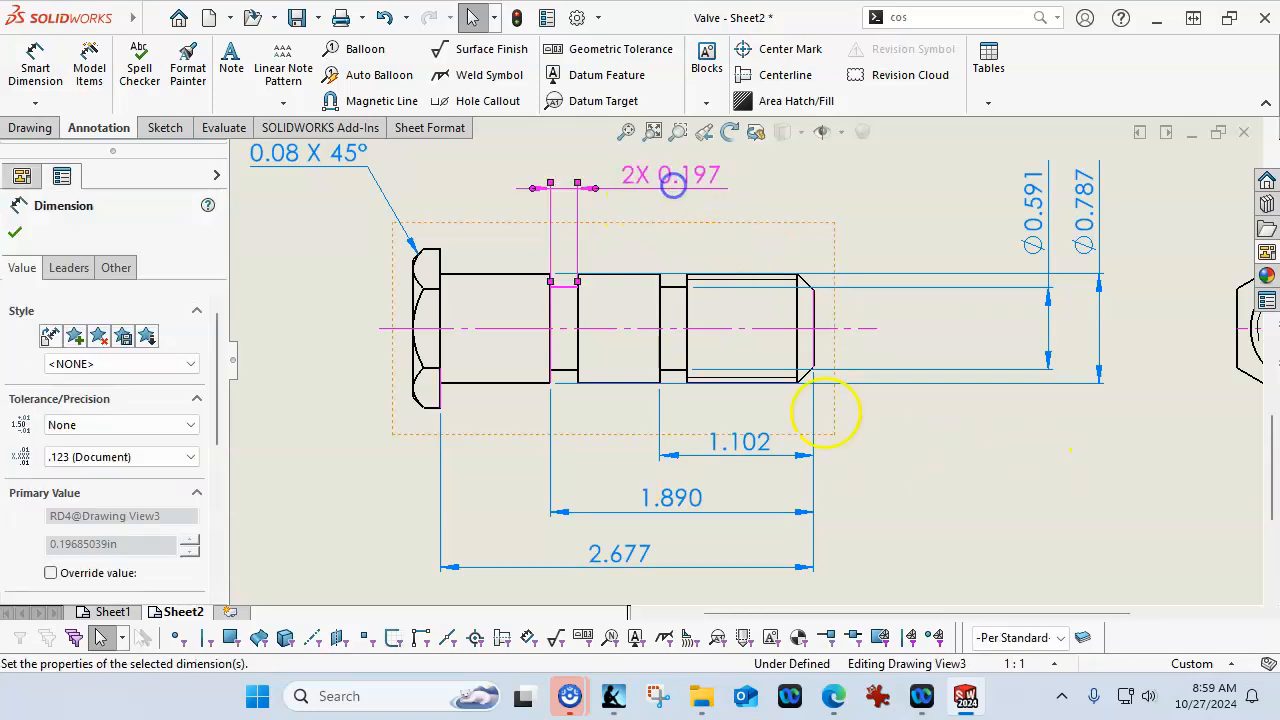
click(932, 445)
scroll(930, 442, up, 2)
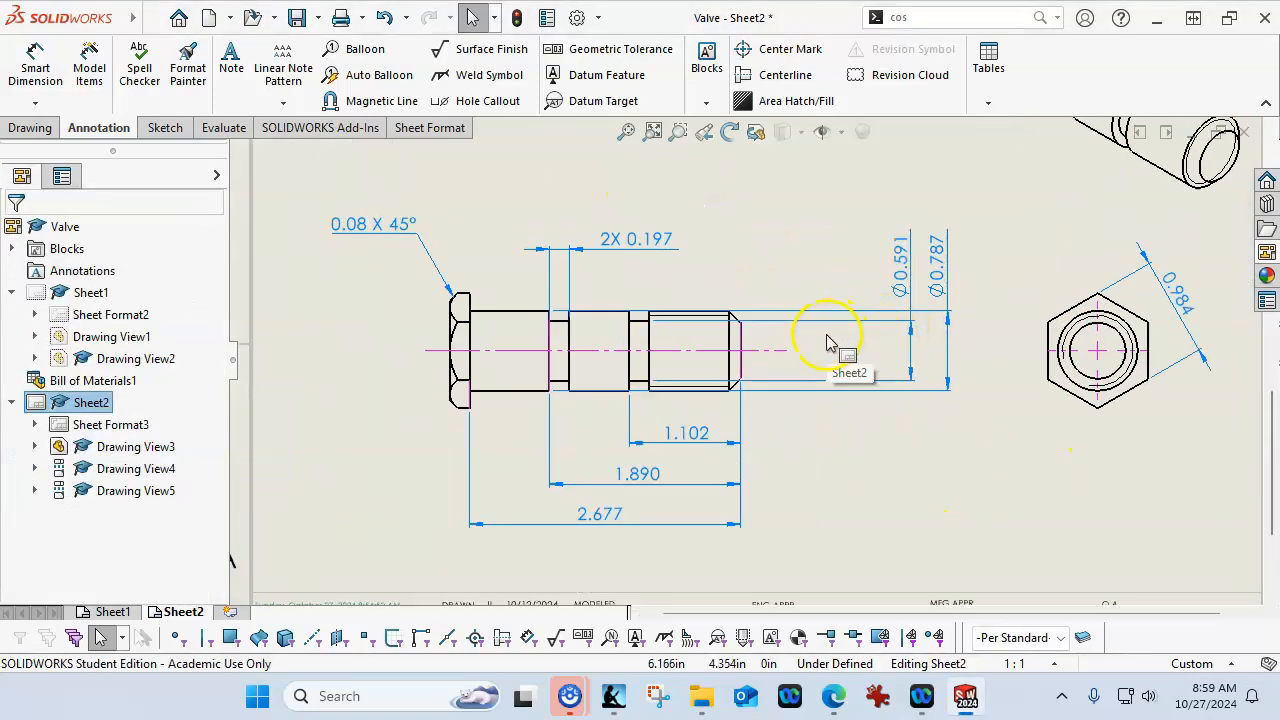
Try to call out the thread on its lower edge in the front view with Smart Dimension and Hole Callout
click(46, 76)
scroll(814, 429, down, 3)
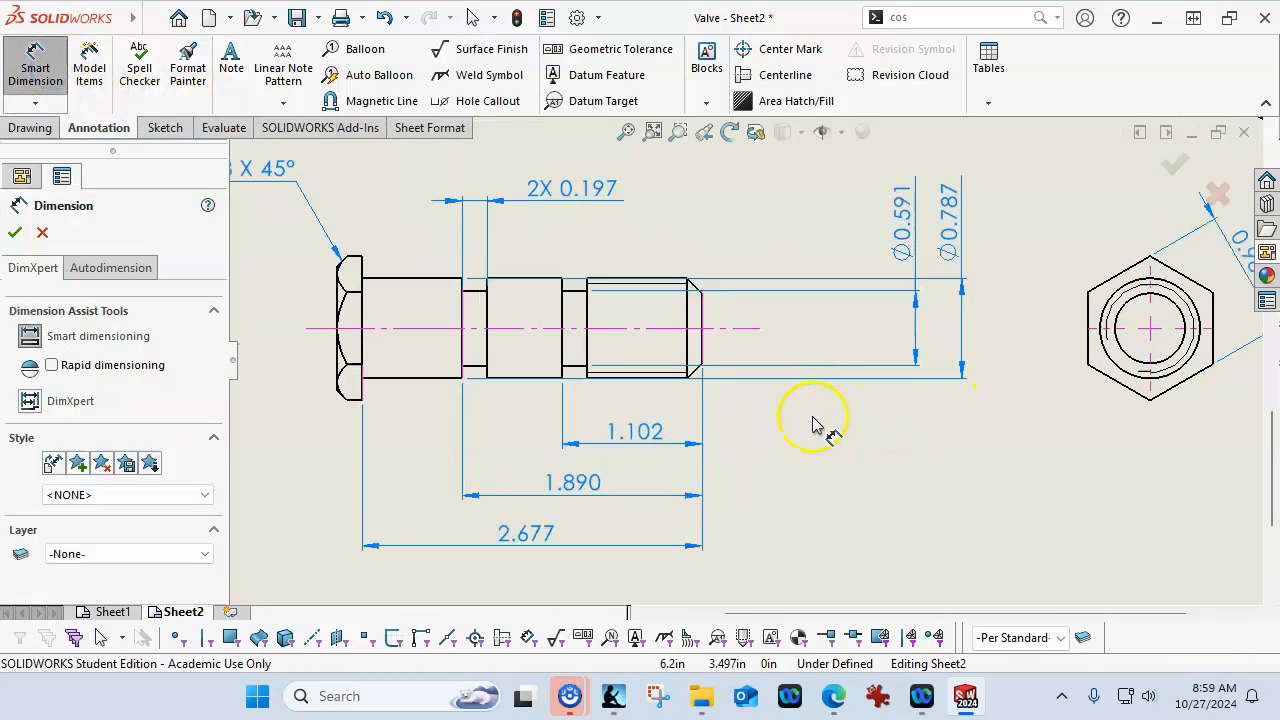
click(636, 375)
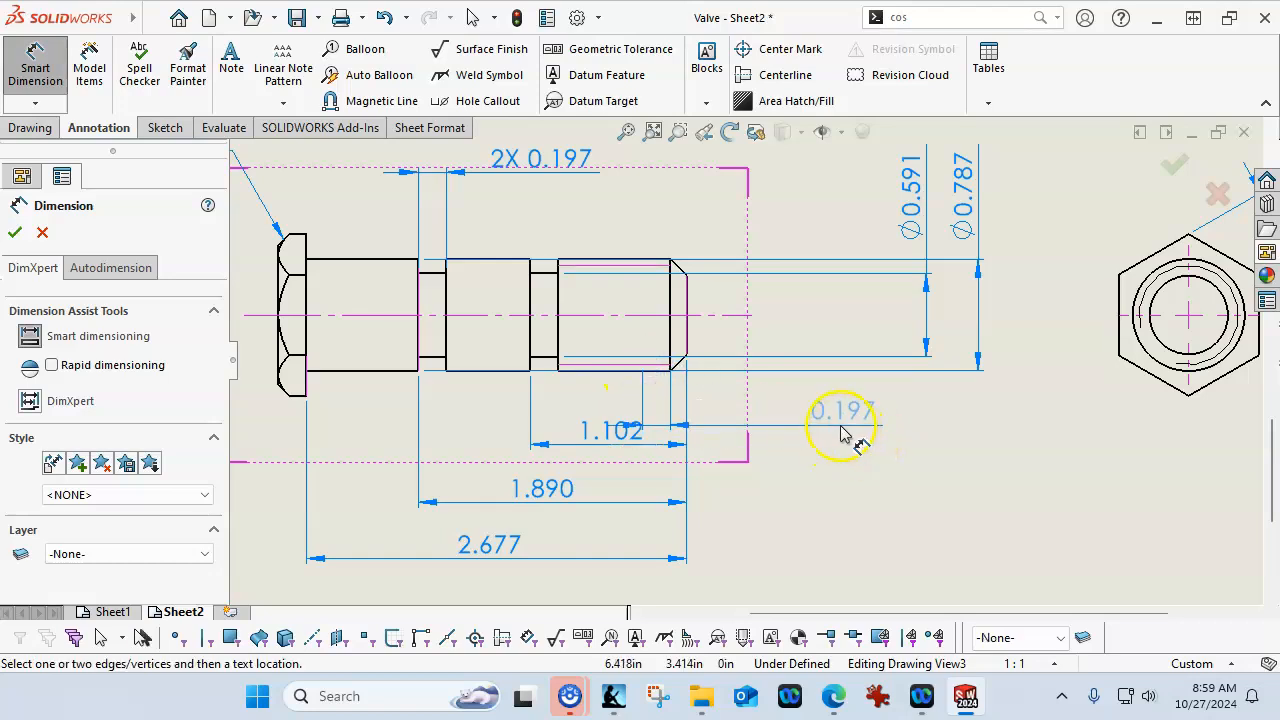
key(Escape)
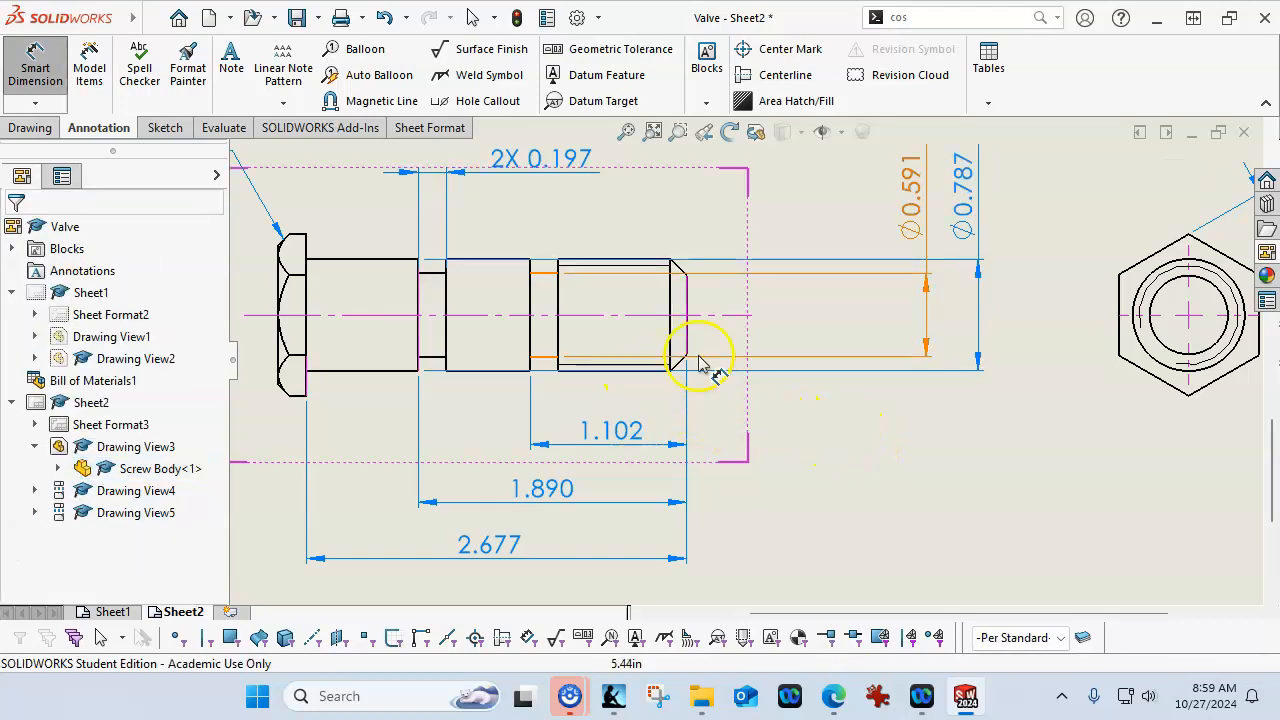
key(Escape)
click(505, 102)
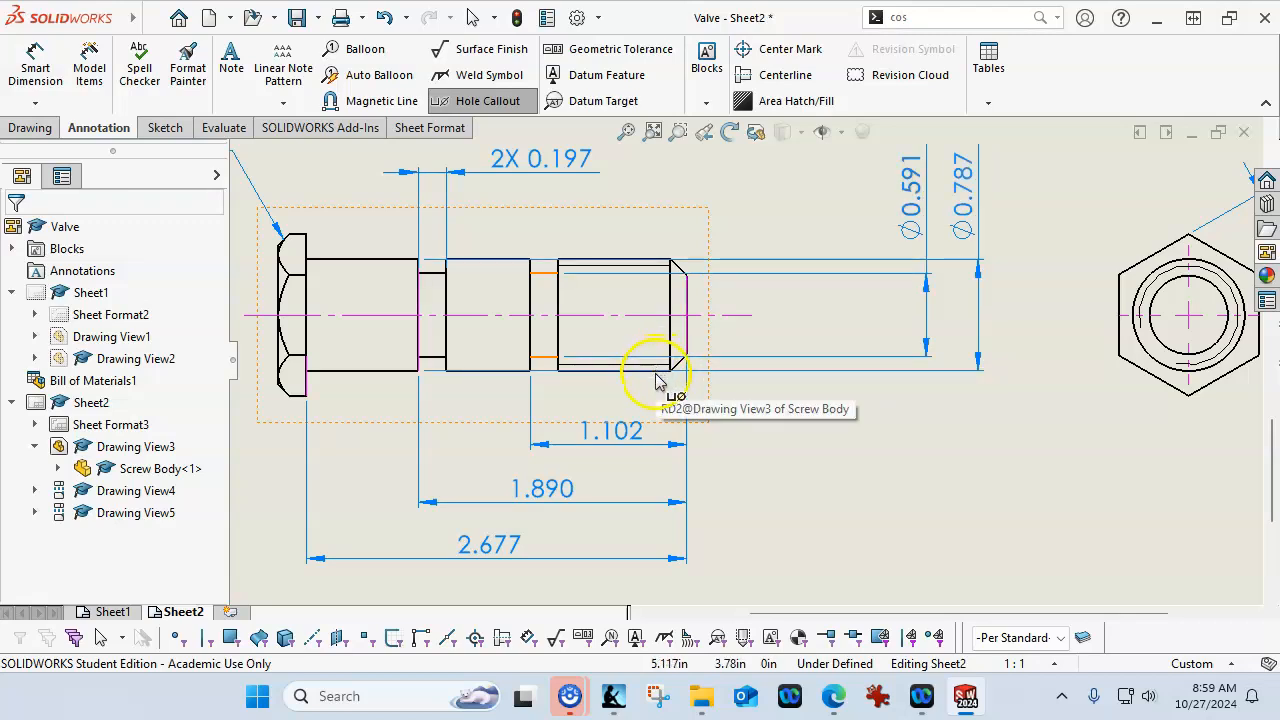
key(Escape)
Try to attach a hole callout to the thread circle in the hexagonal end view
scroll(661, 388, down, 3)
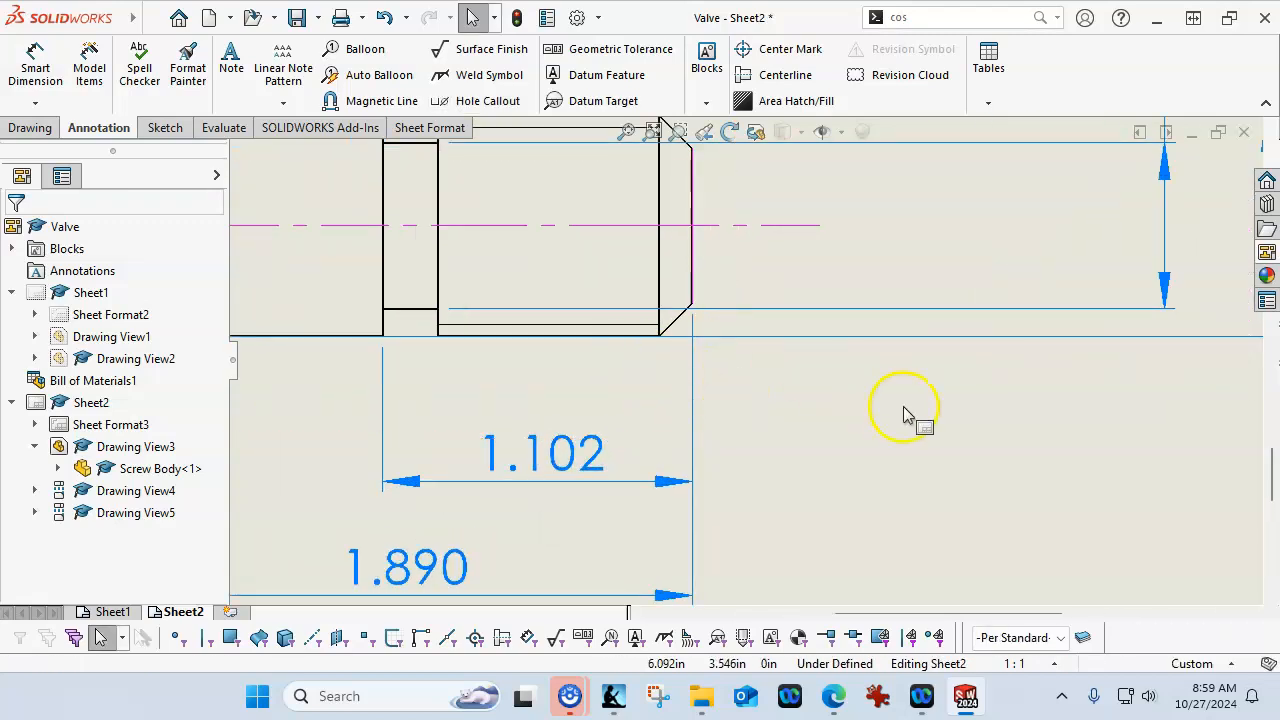
scroll(906, 411, up, 5)
scroll(943, 362, down, 5)
click(945, 285)
click(763, 420)
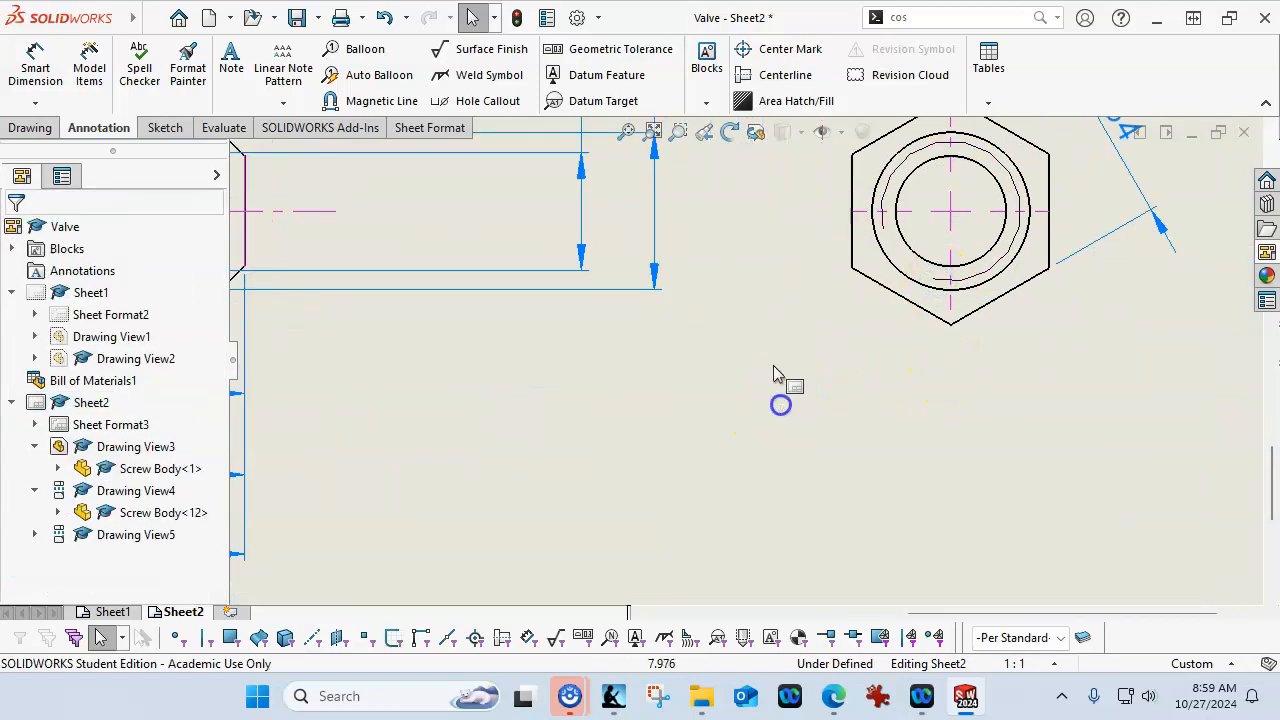
click(505, 102)
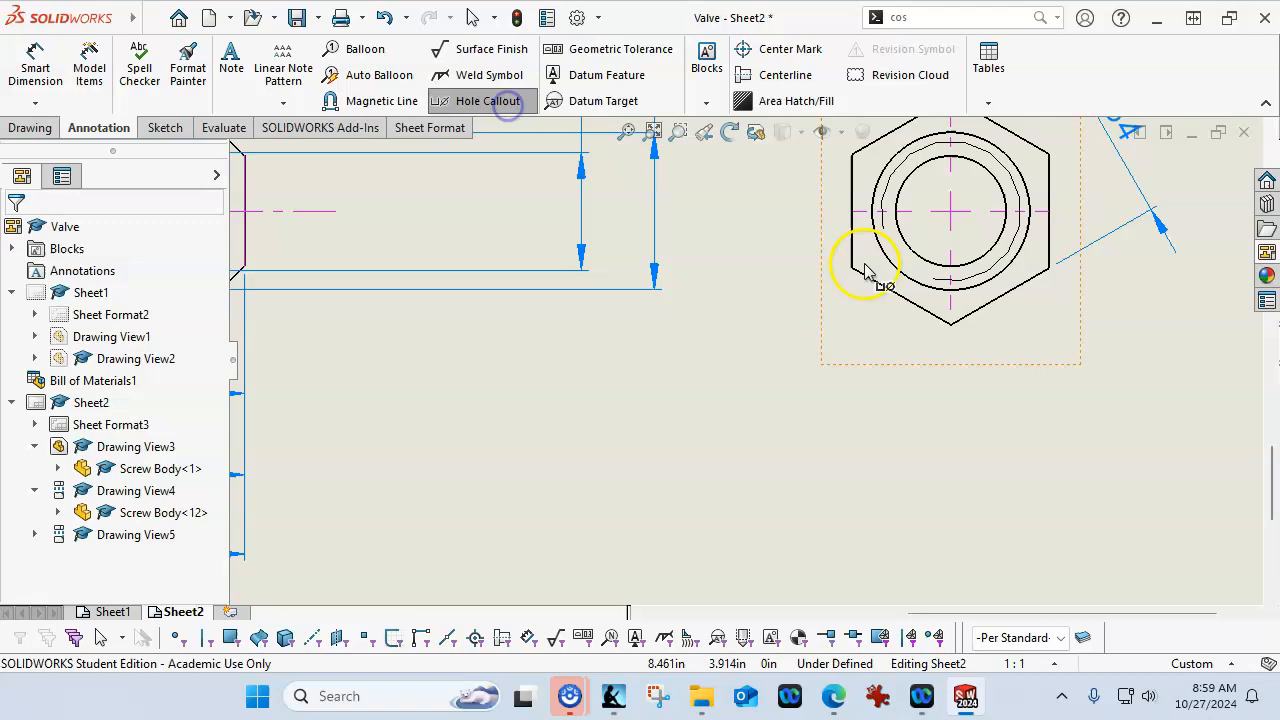
click(910, 286)
key(Escape)
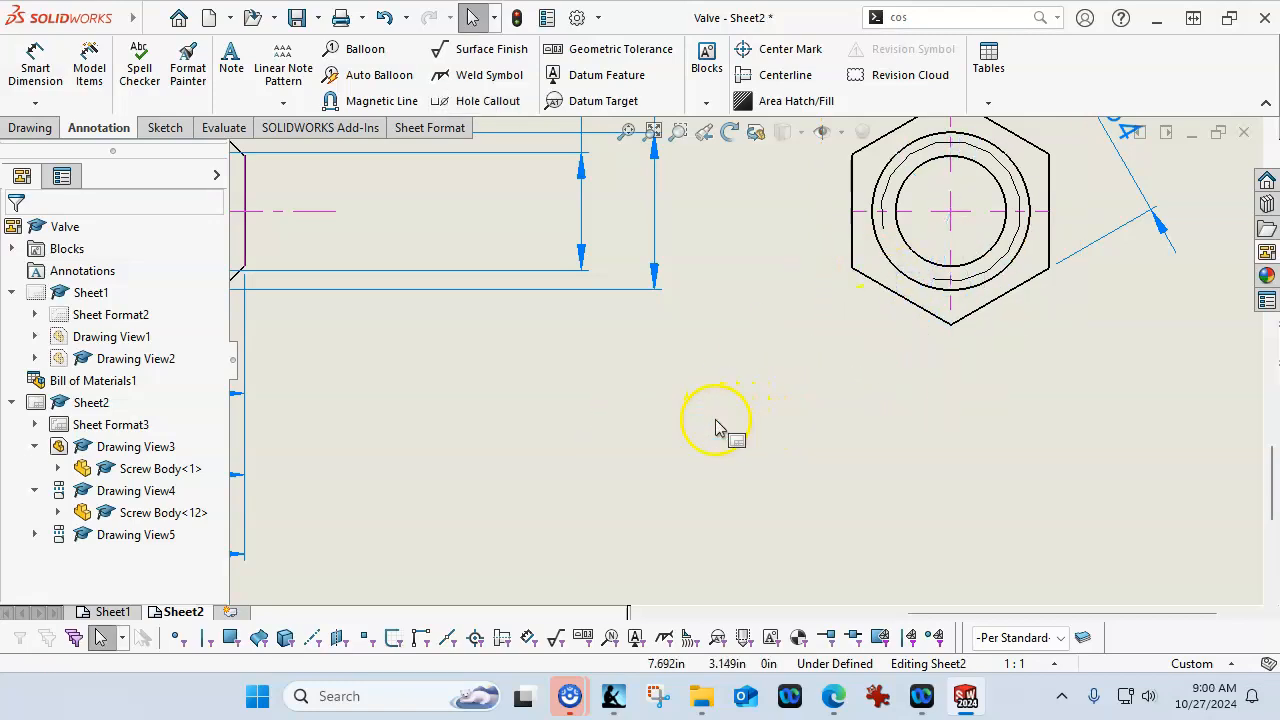
Try to dimension the outer thread diameter in the end view with Smart Dimension
click(35, 62)
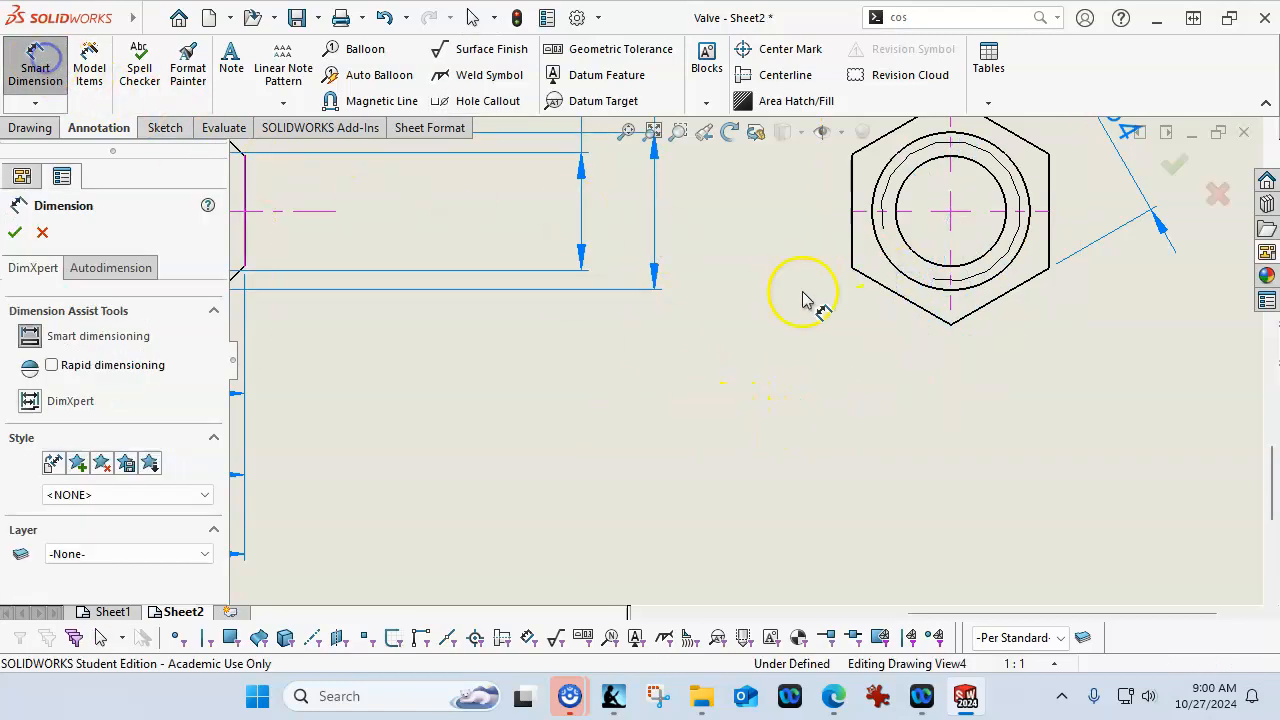
click(907, 279)
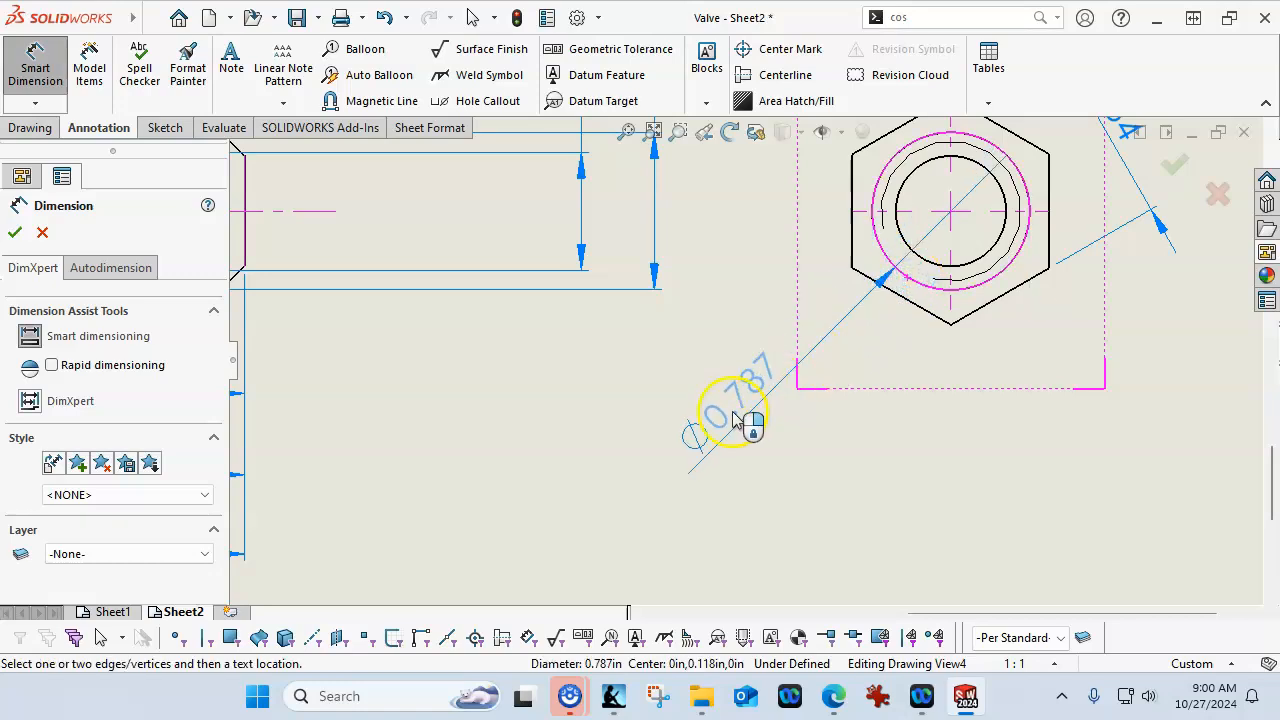
key(Escape)
scroll(788, 358, up, 2)
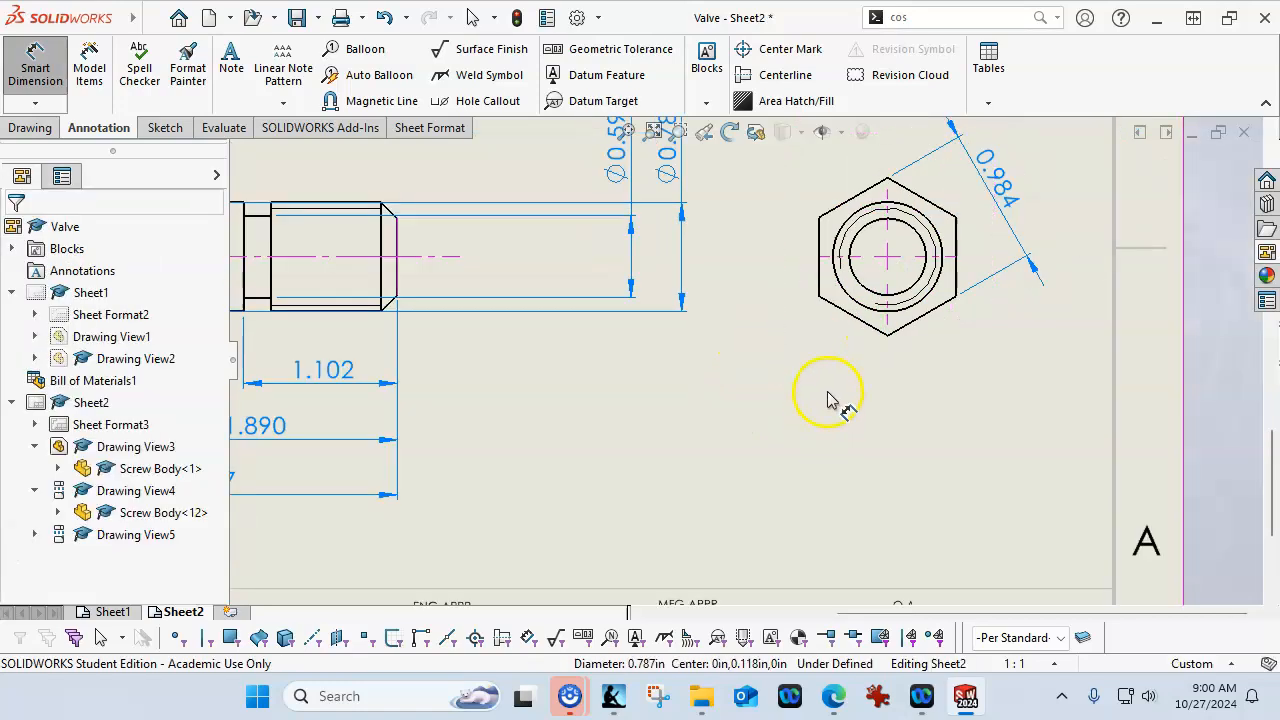
click(828, 400)
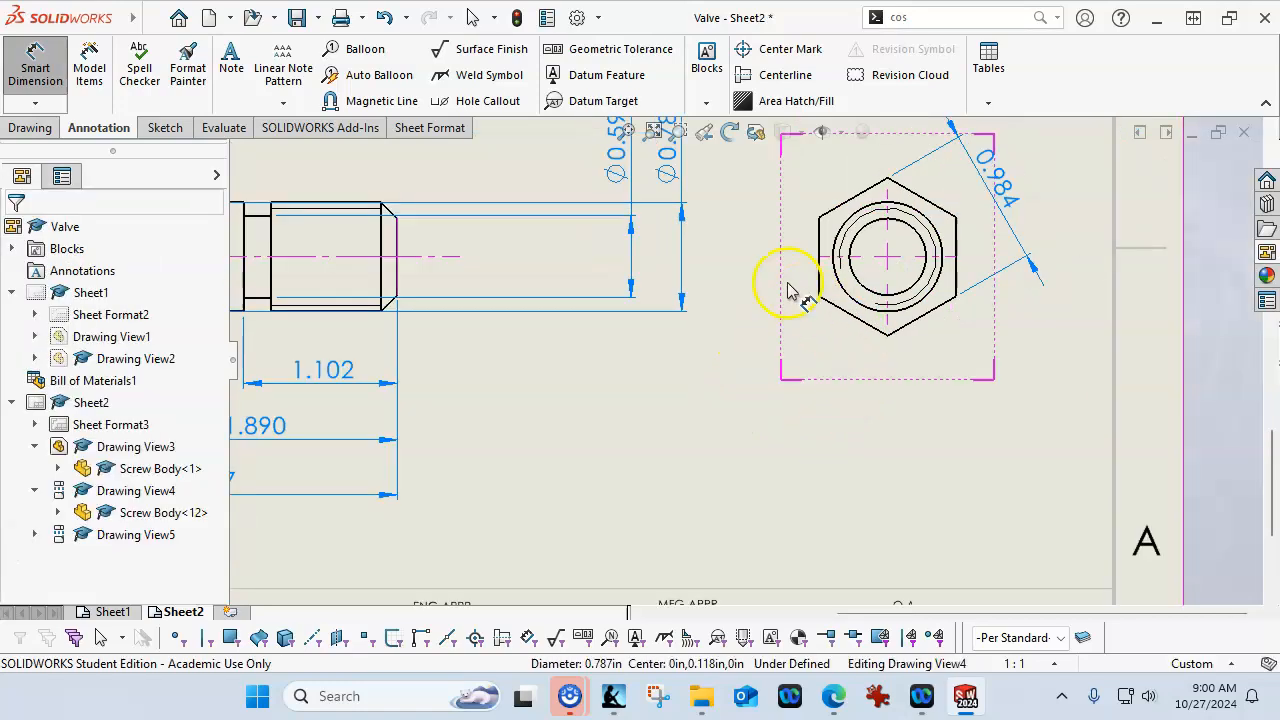
Try to place a hole callout for the outer thread circle below the end view
click(470, 97)
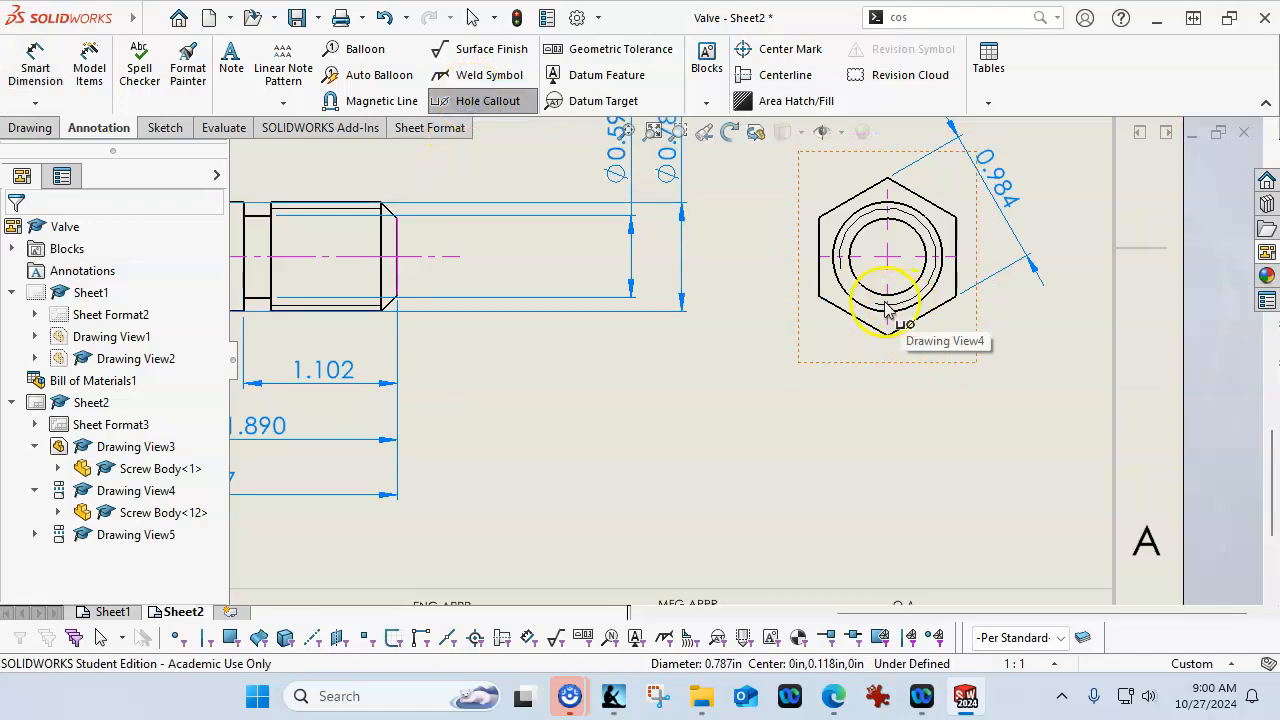
scroll(886, 310, down, 3)
click(756, 256)
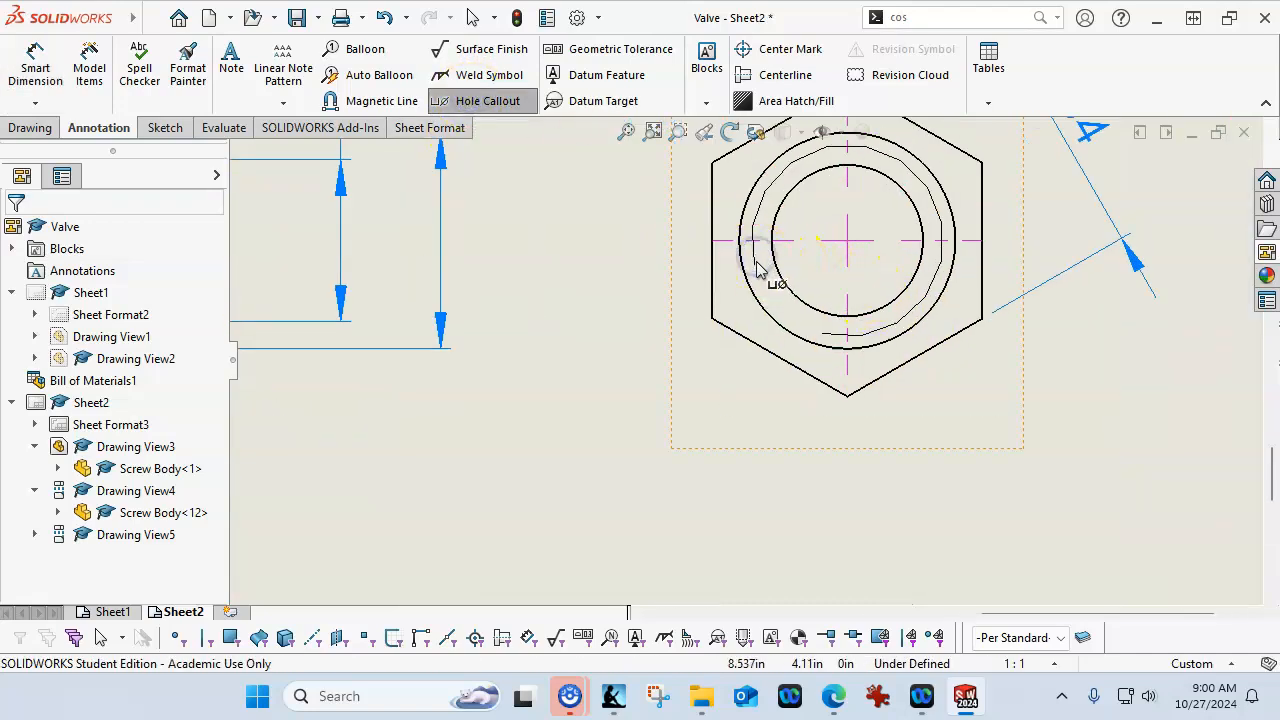
click(795, 345)
scroll(666, 471, up, 3)
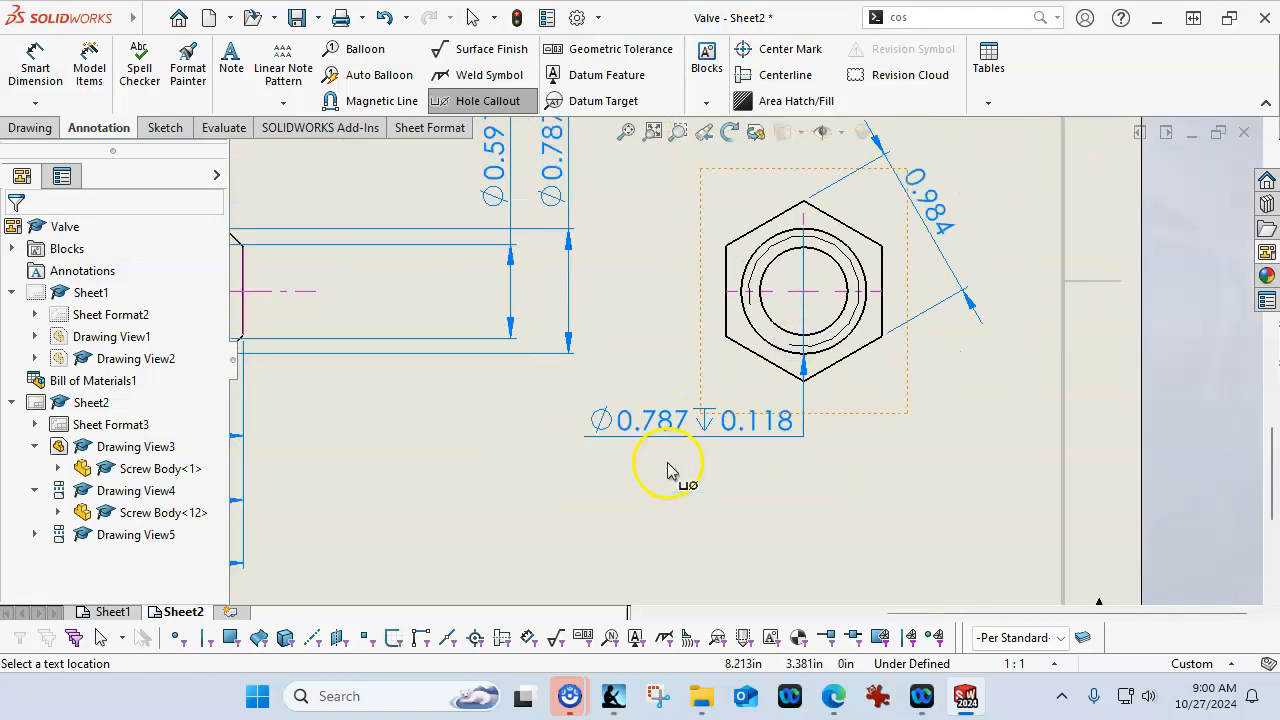
key(Escape)
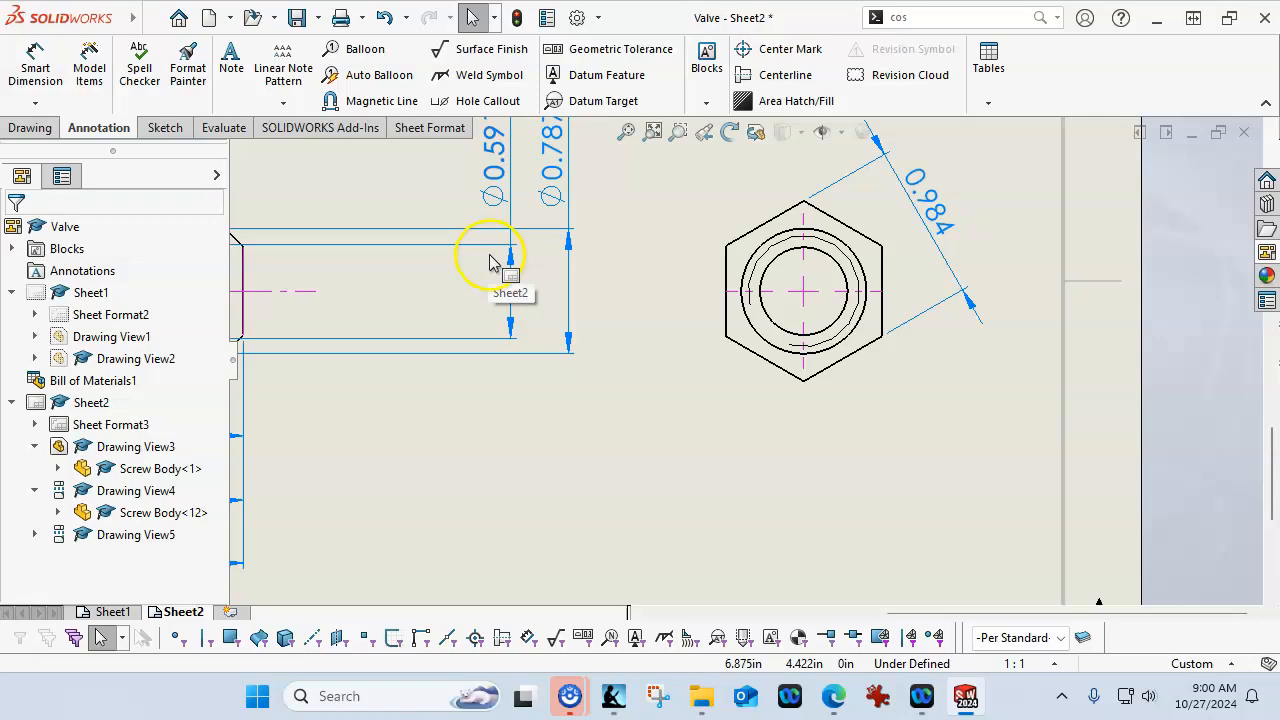
scroll(800, 310, up, 2)
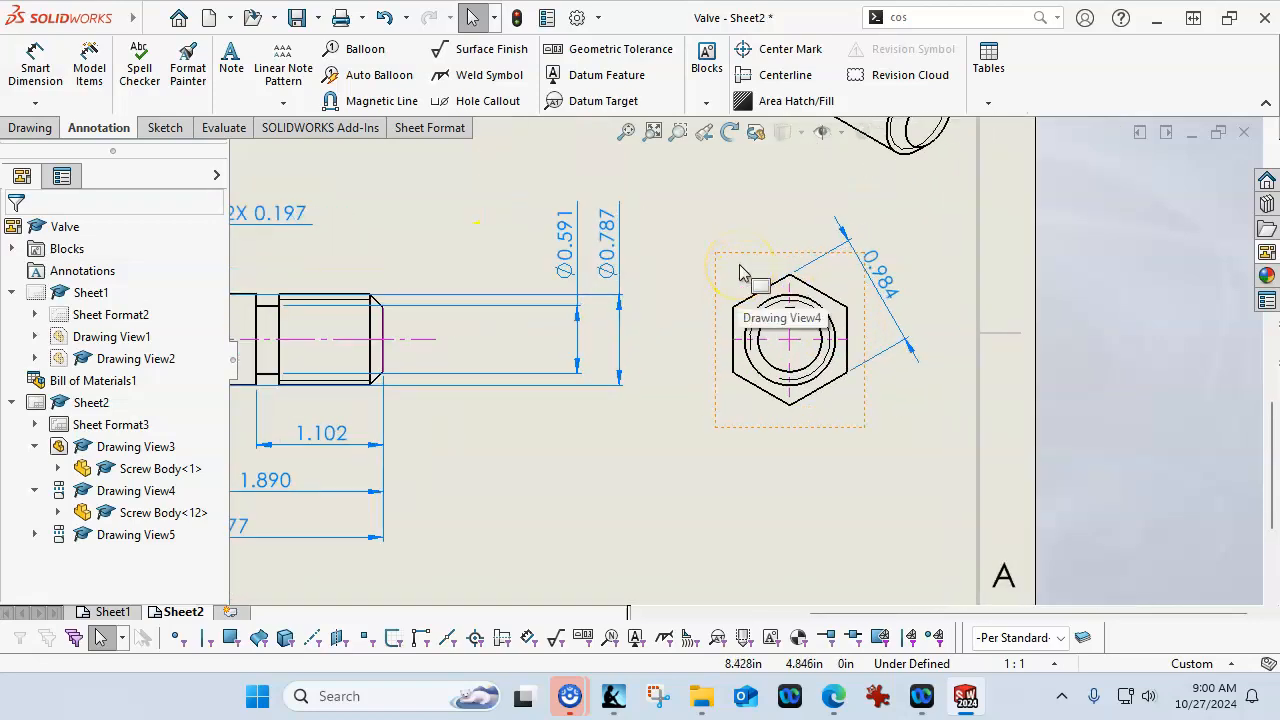
Try to annotate the cosmetic thread line in the front view with a dimension and a hole callout
click(36, 65)
scroll(450, 415, down, 2)
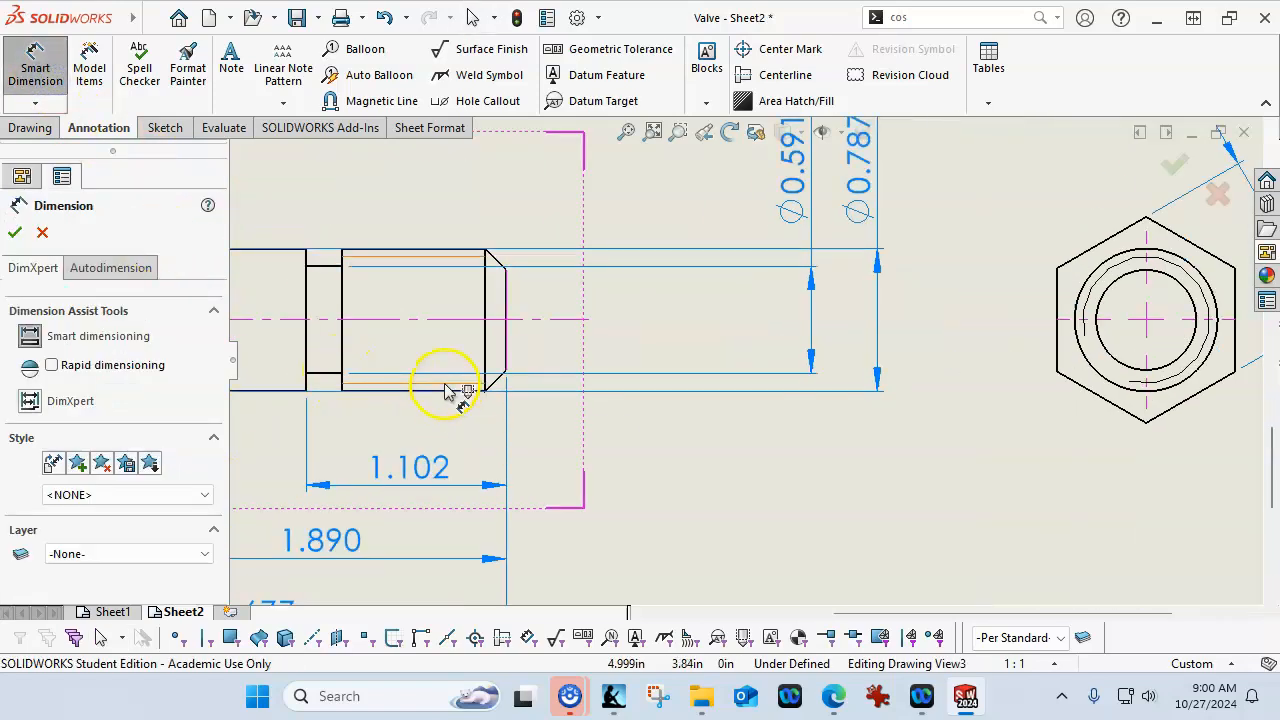
click(447, 386)
scroll(527, 400, down, 1)
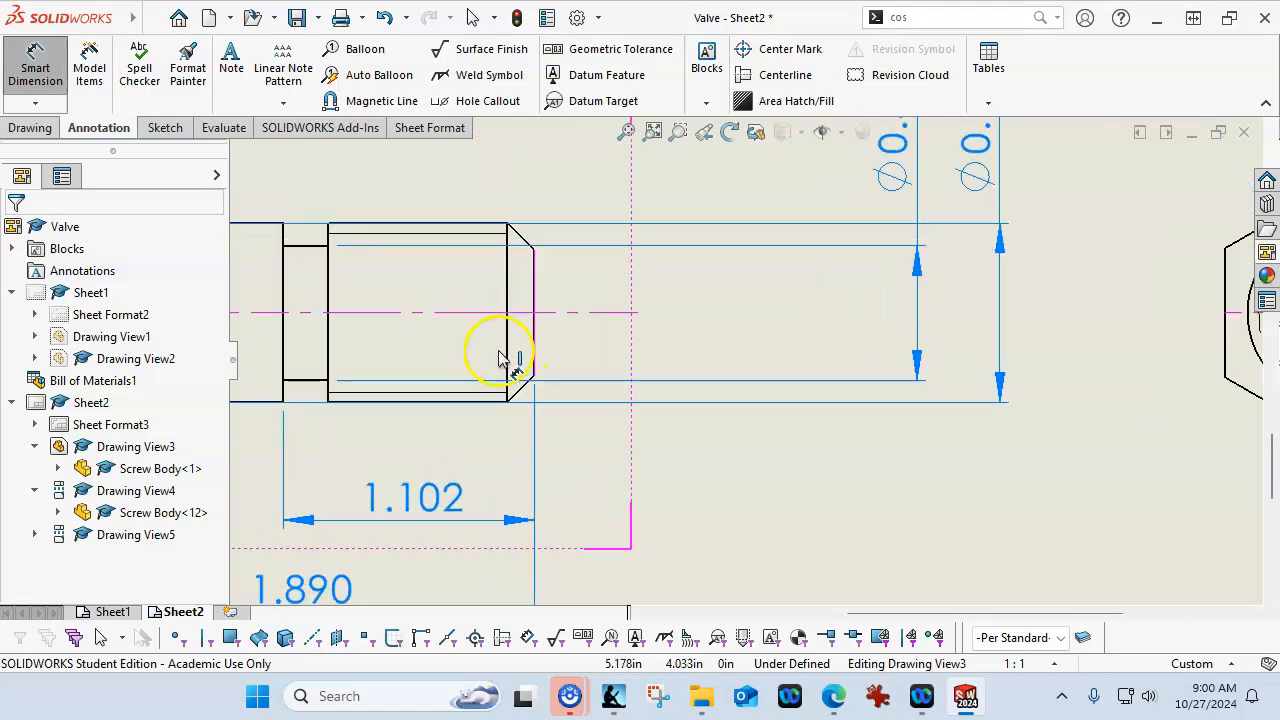
click(486, 100)
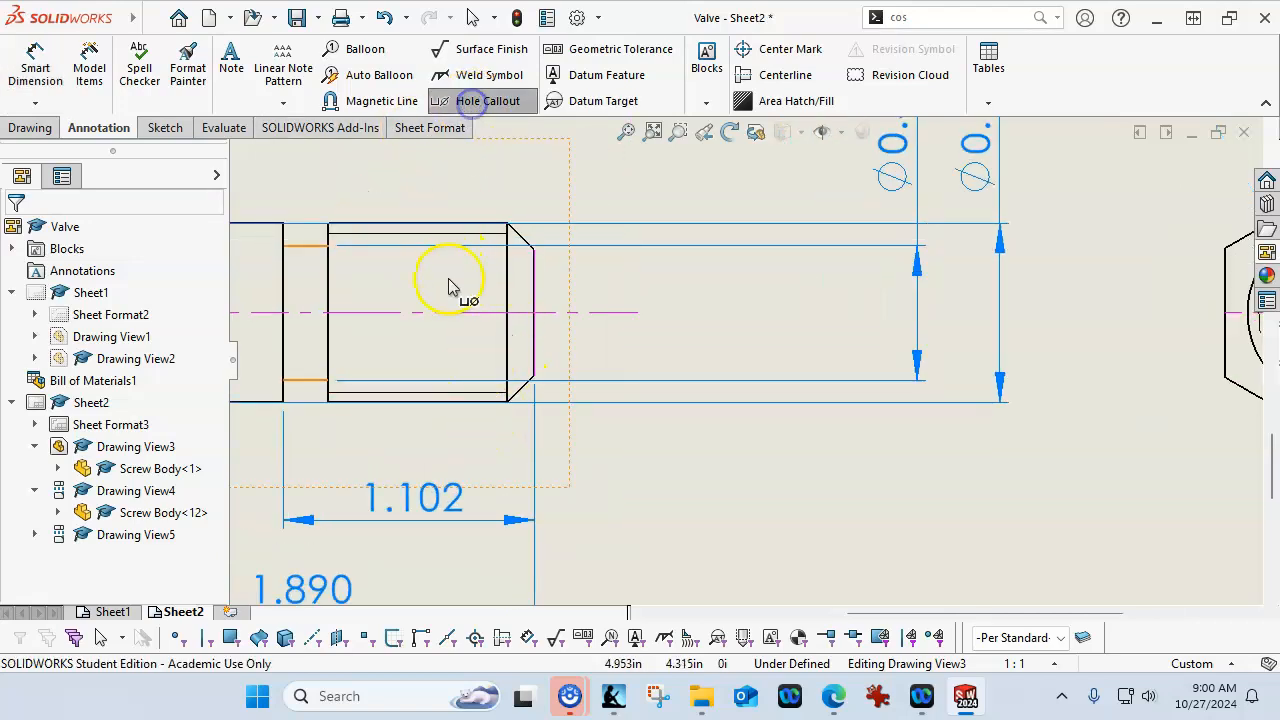
click(461, 401)
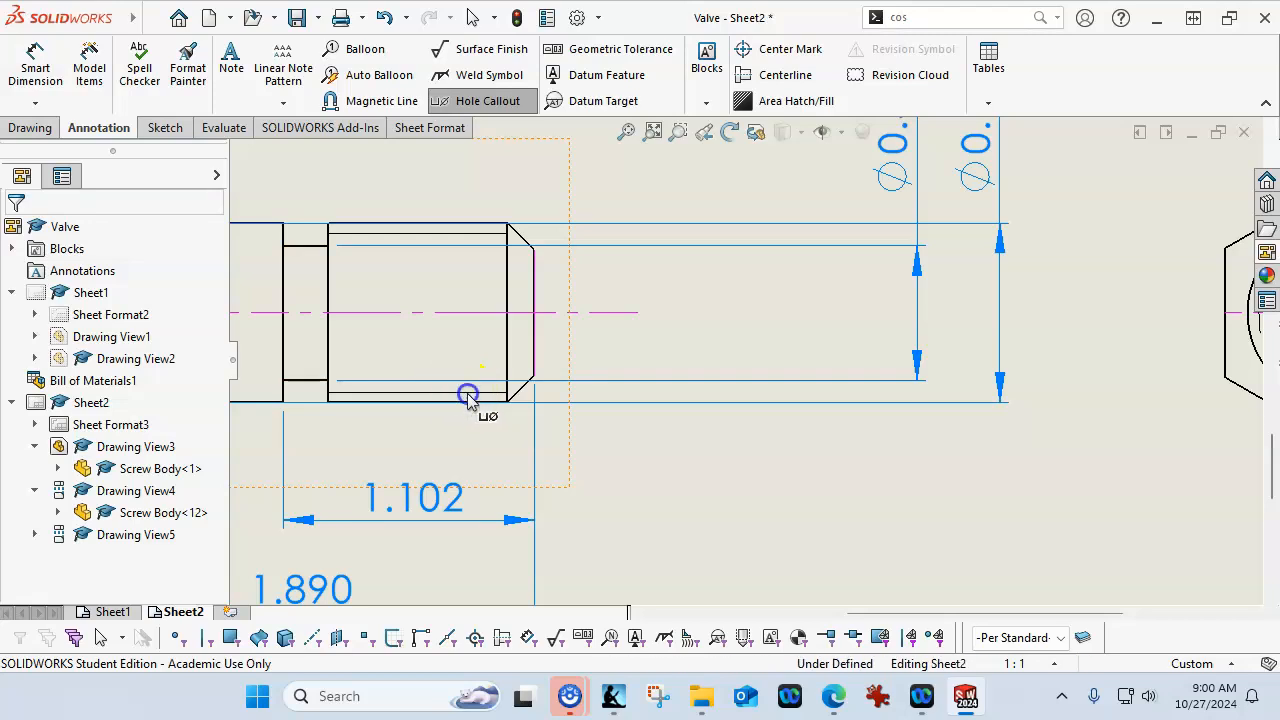
key(Escape)
click(820, 503)
key(f)
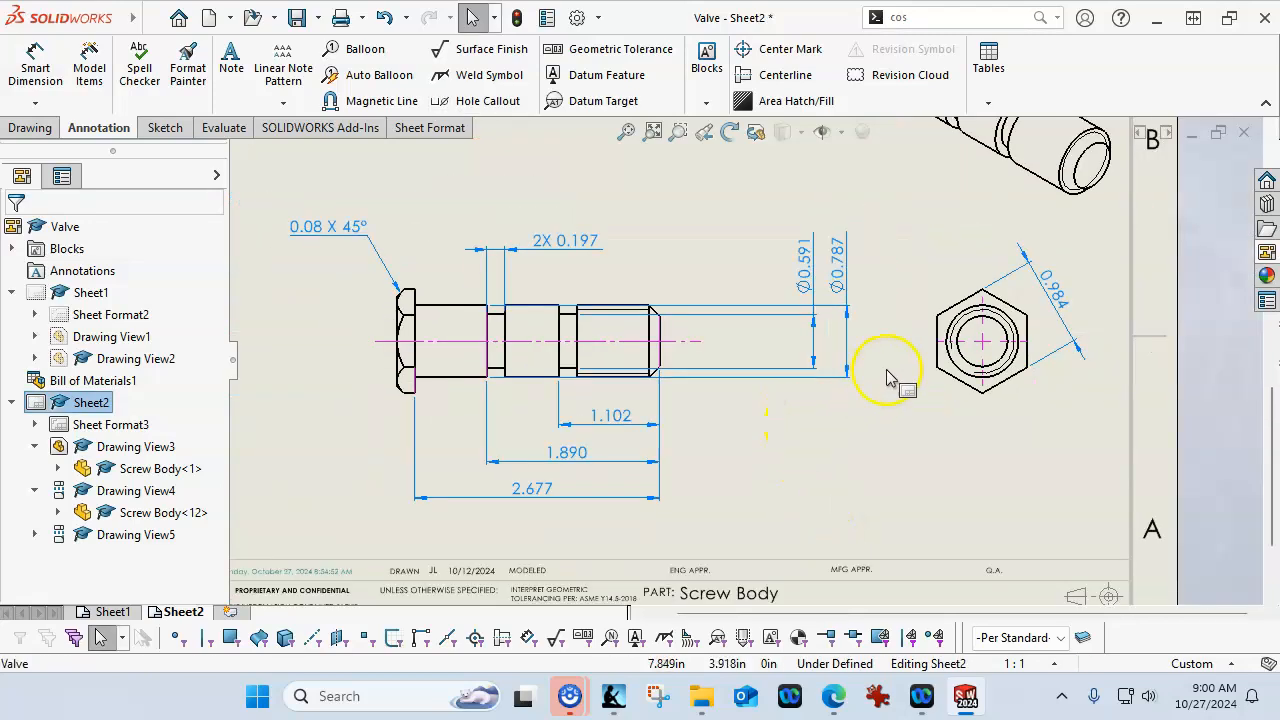
scroll(887, 378, down, 1)
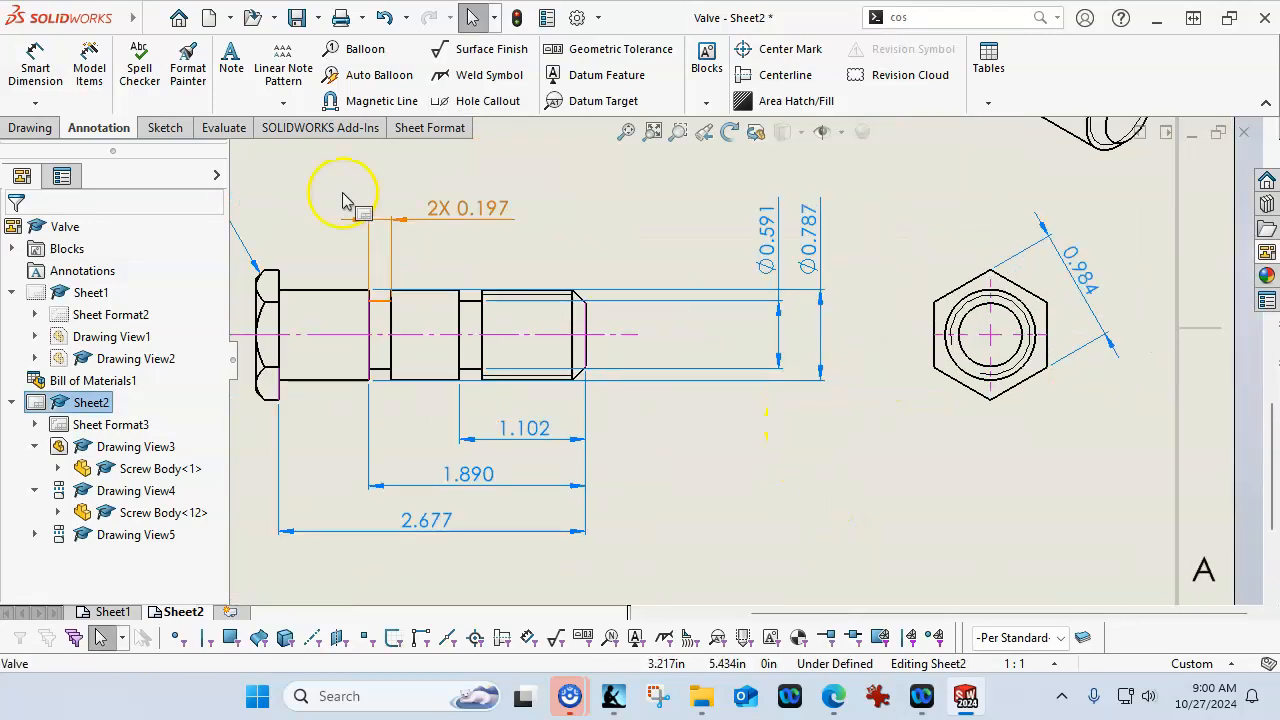
Dimension the cosmetic thread circle in the end view, placing the angled thread callout outside the hexagon on its lower-left side
click(38, 66)
scroll(955, 350, down, 1)
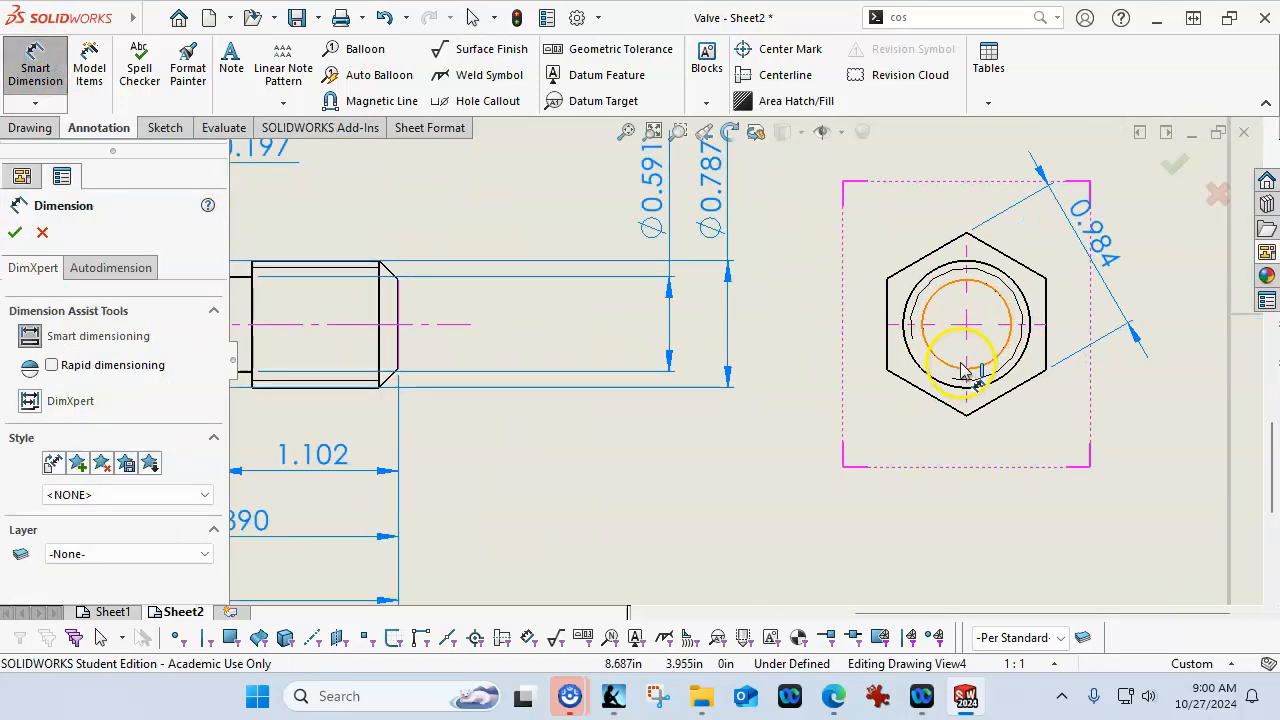
click(912, 338)
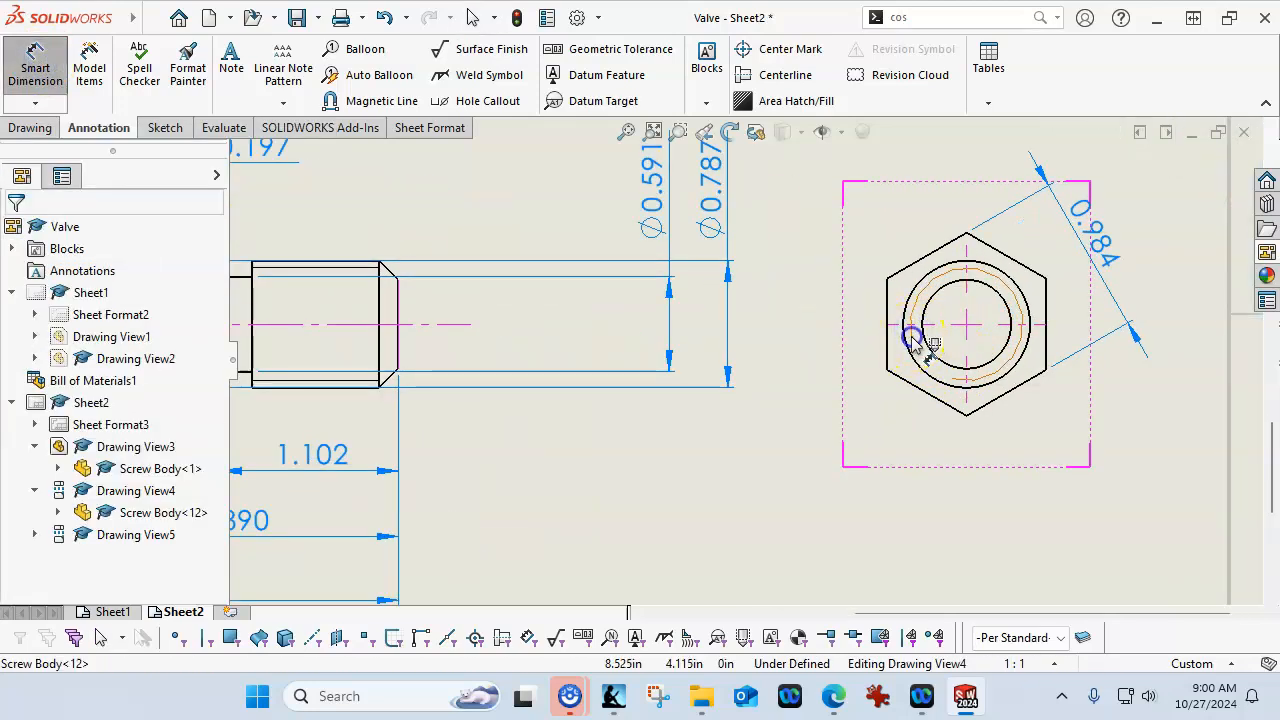
click(912, 340)
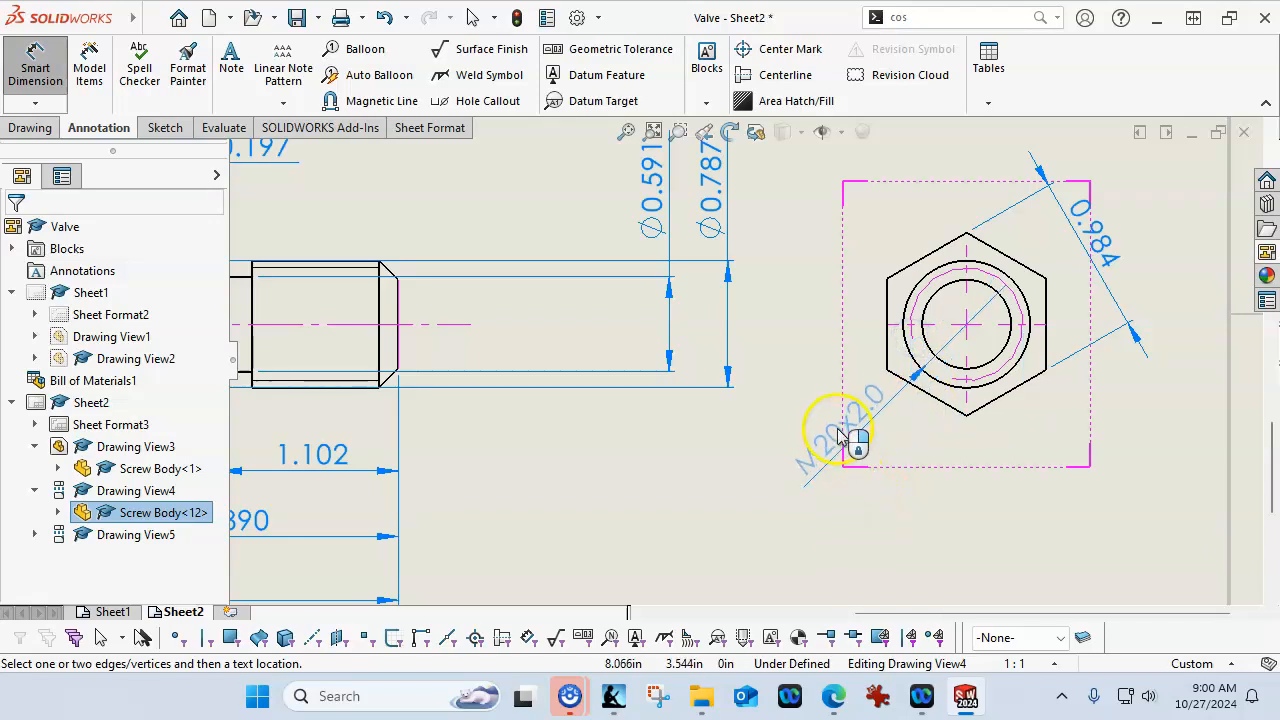
click(815, 460)
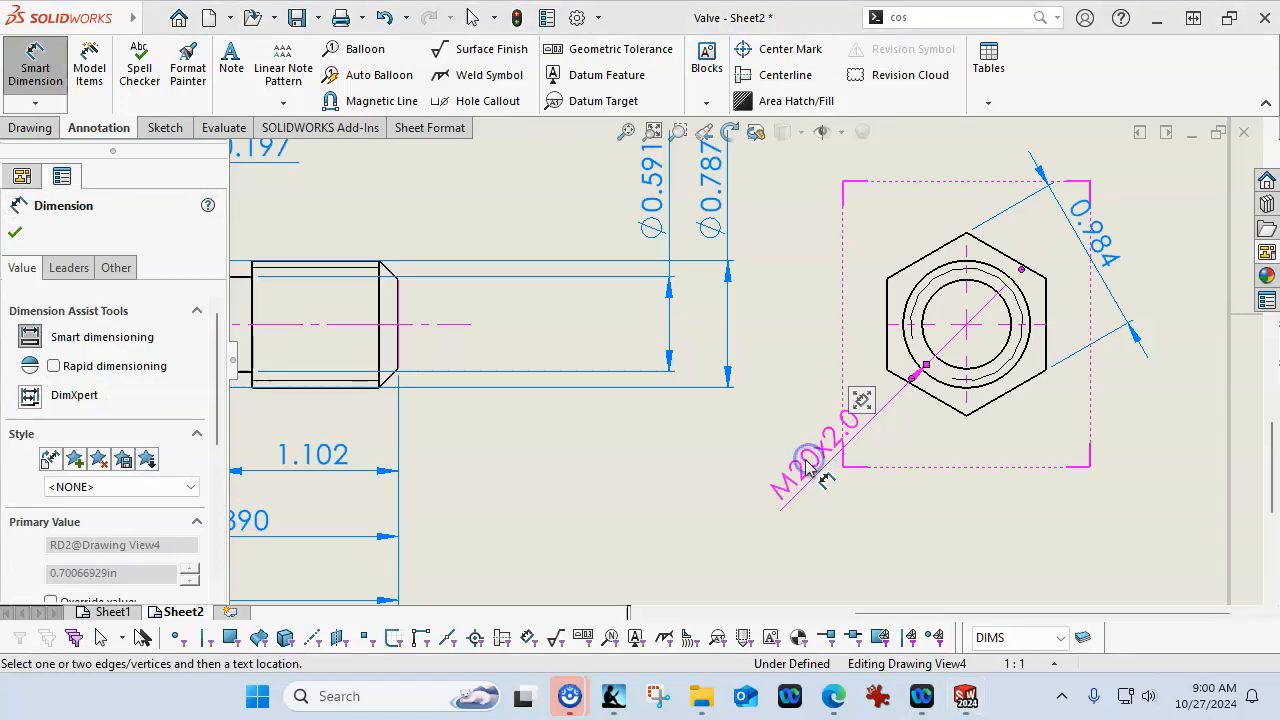
scroll(808, 468, up, 1)
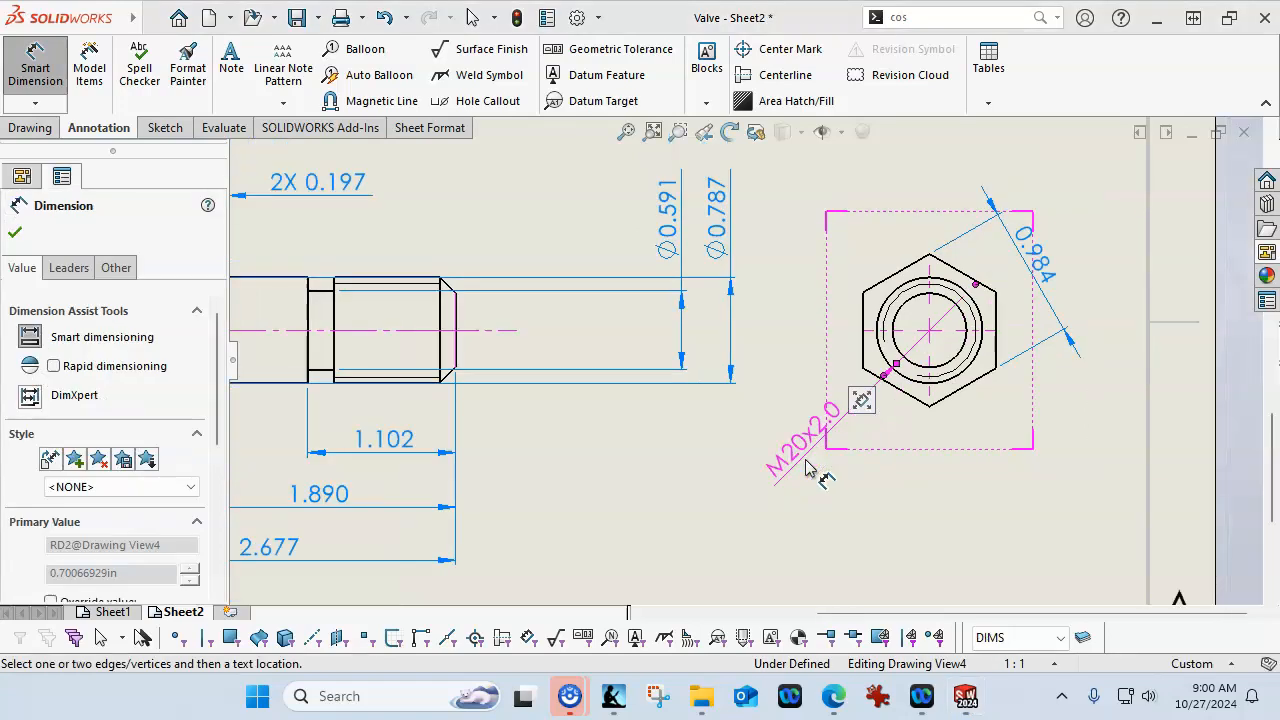
click(888, 492)
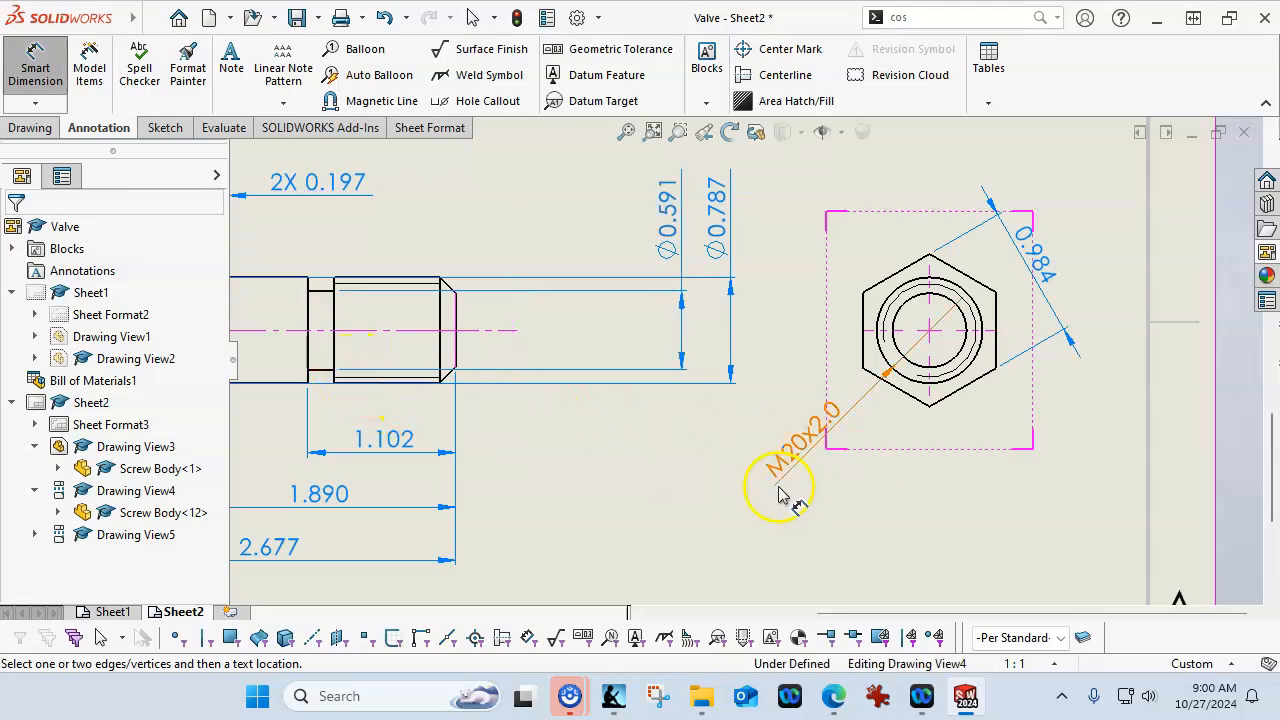
Dimension the thread length in the front view from the thread-side groove edge to the threaded end, placing it above the thread
scroll(466, 398, down, 1)
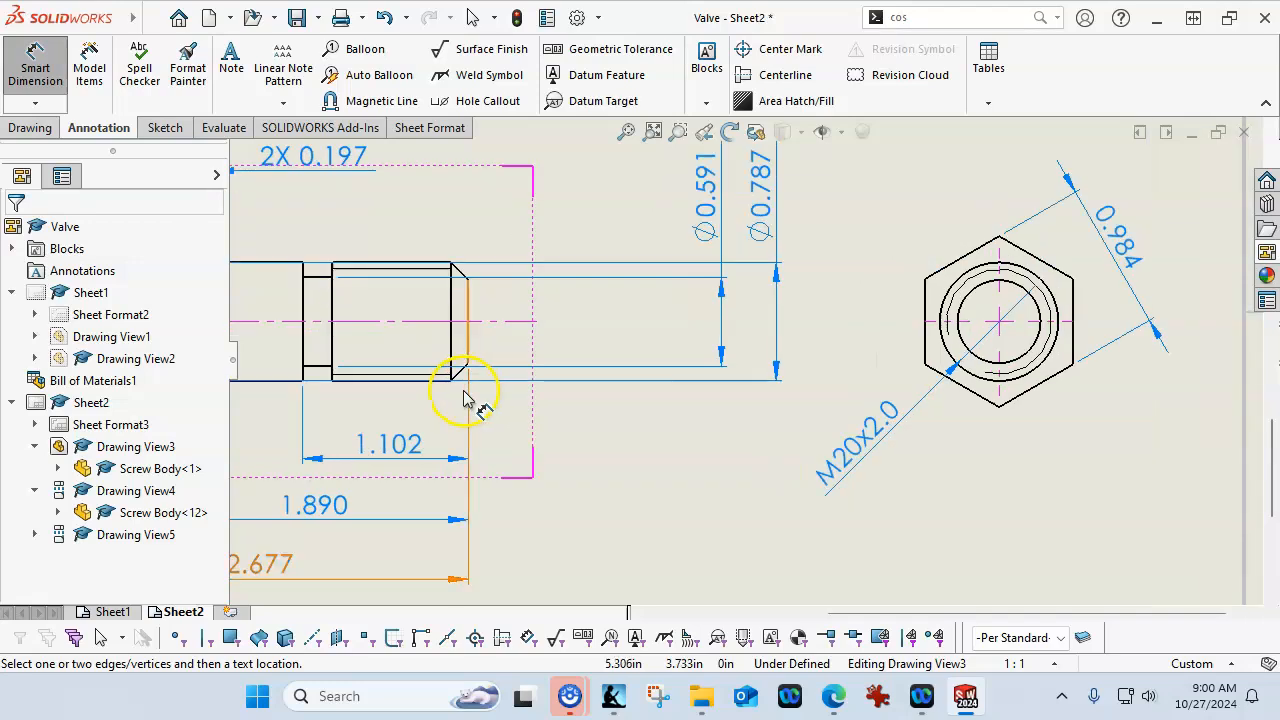
click(58, 82)
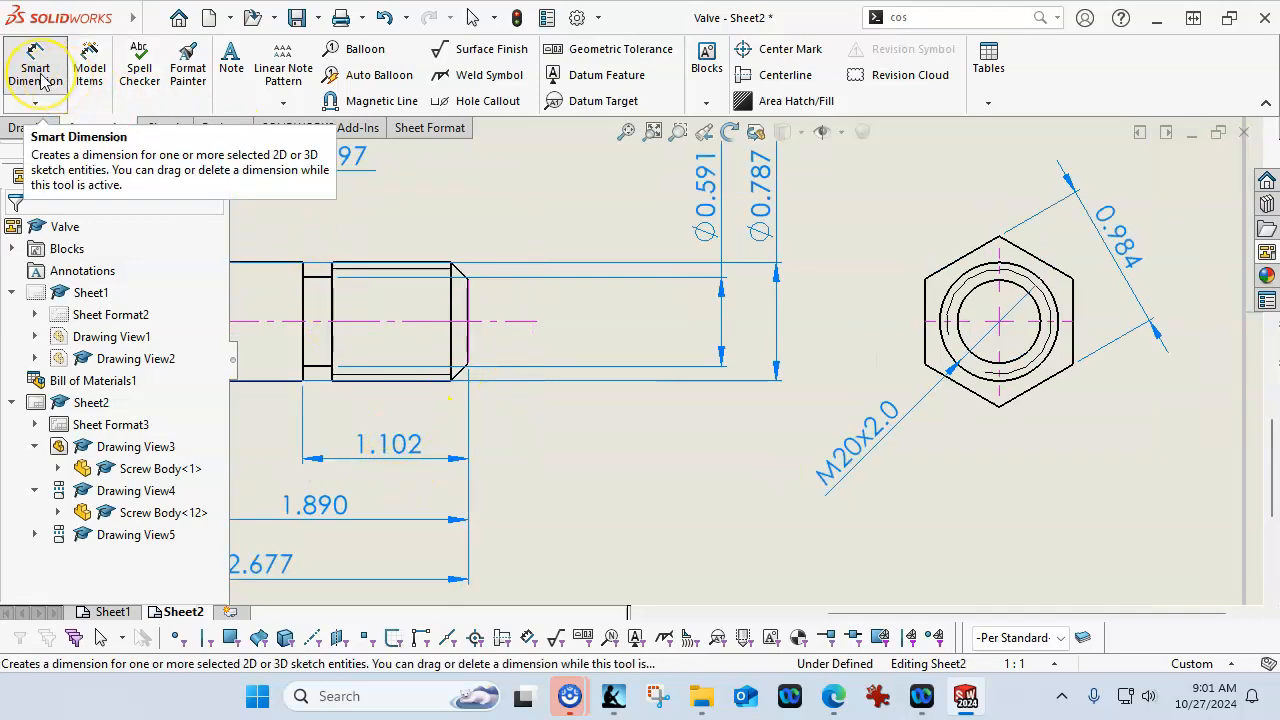
click(40, 82)
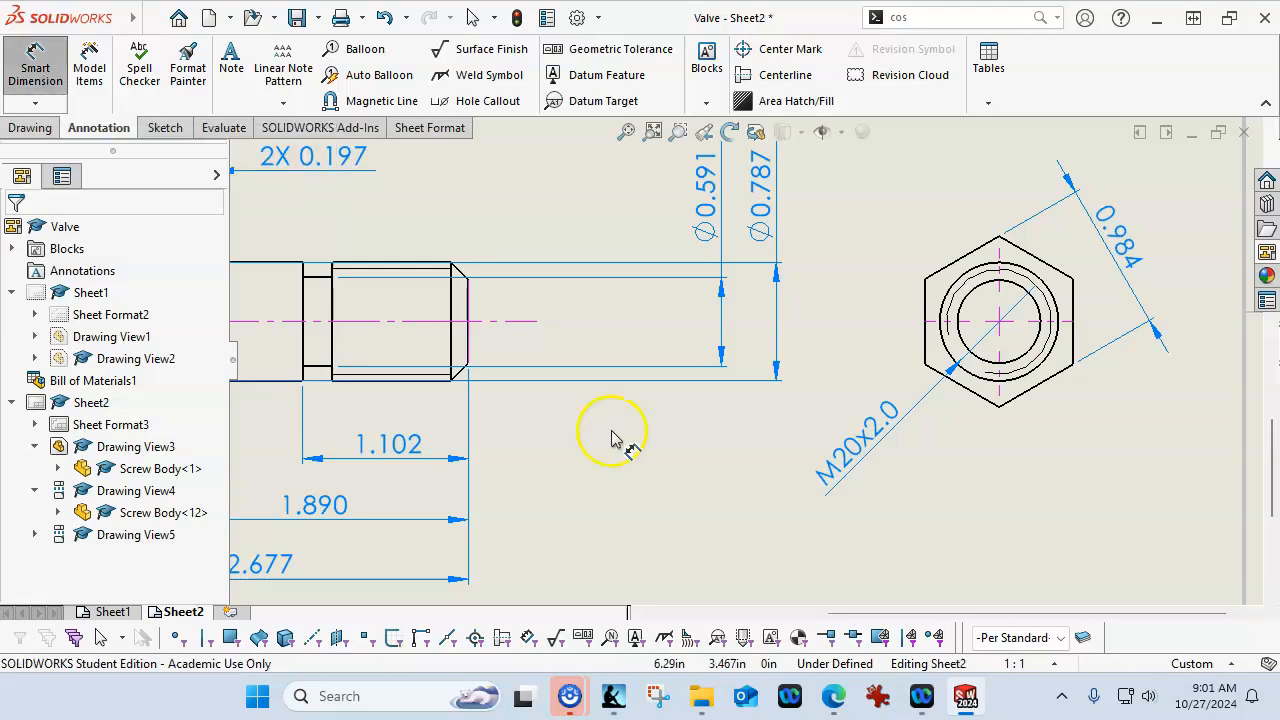
click(398, 388)
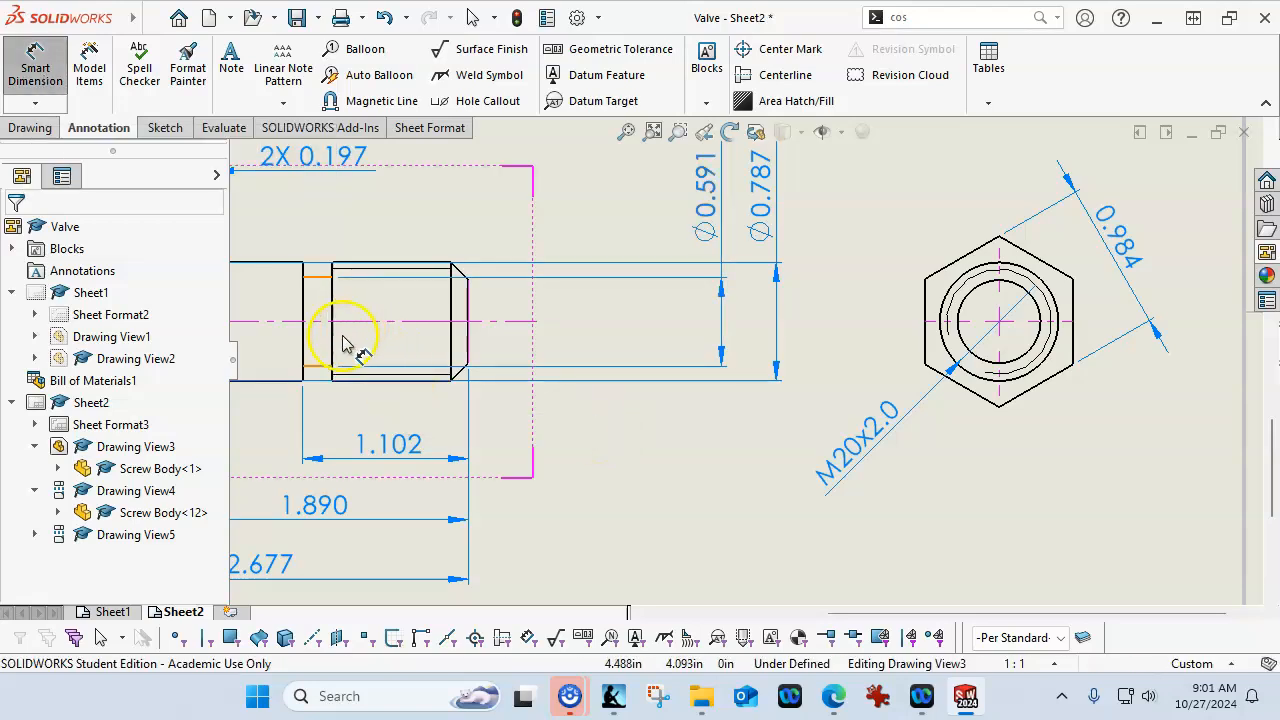
click(468, 322)
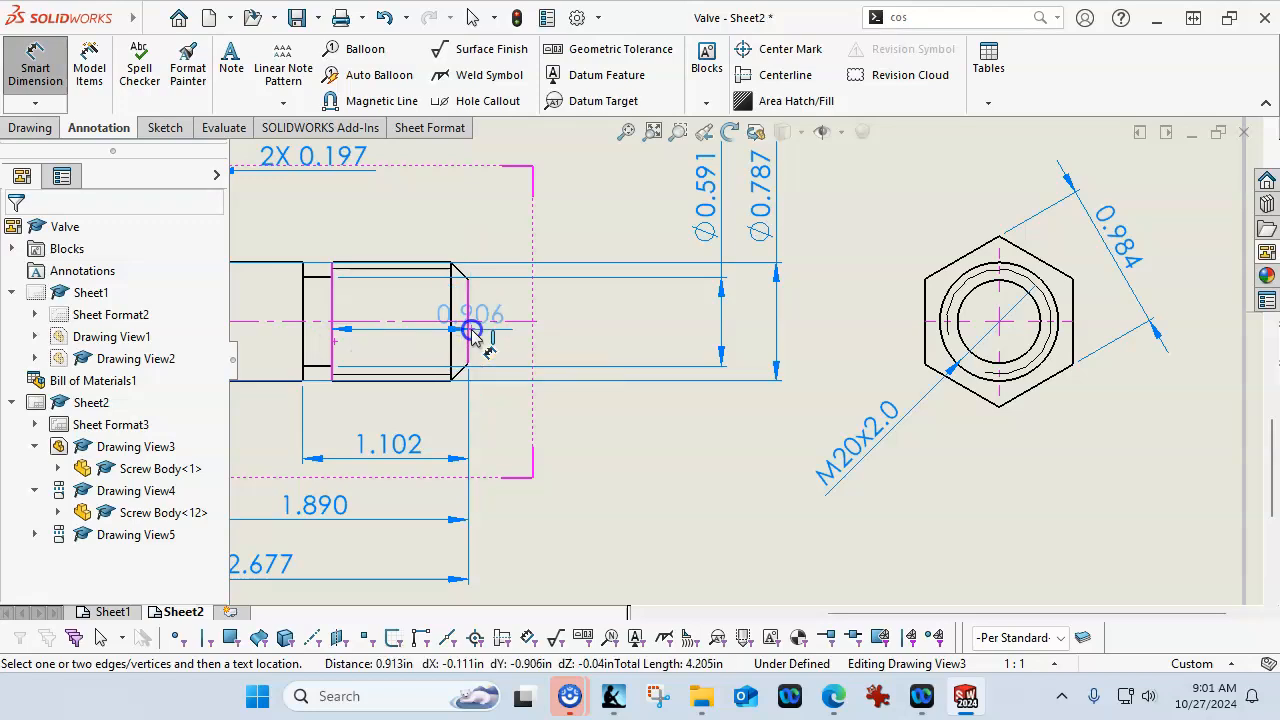
click(400, 231)
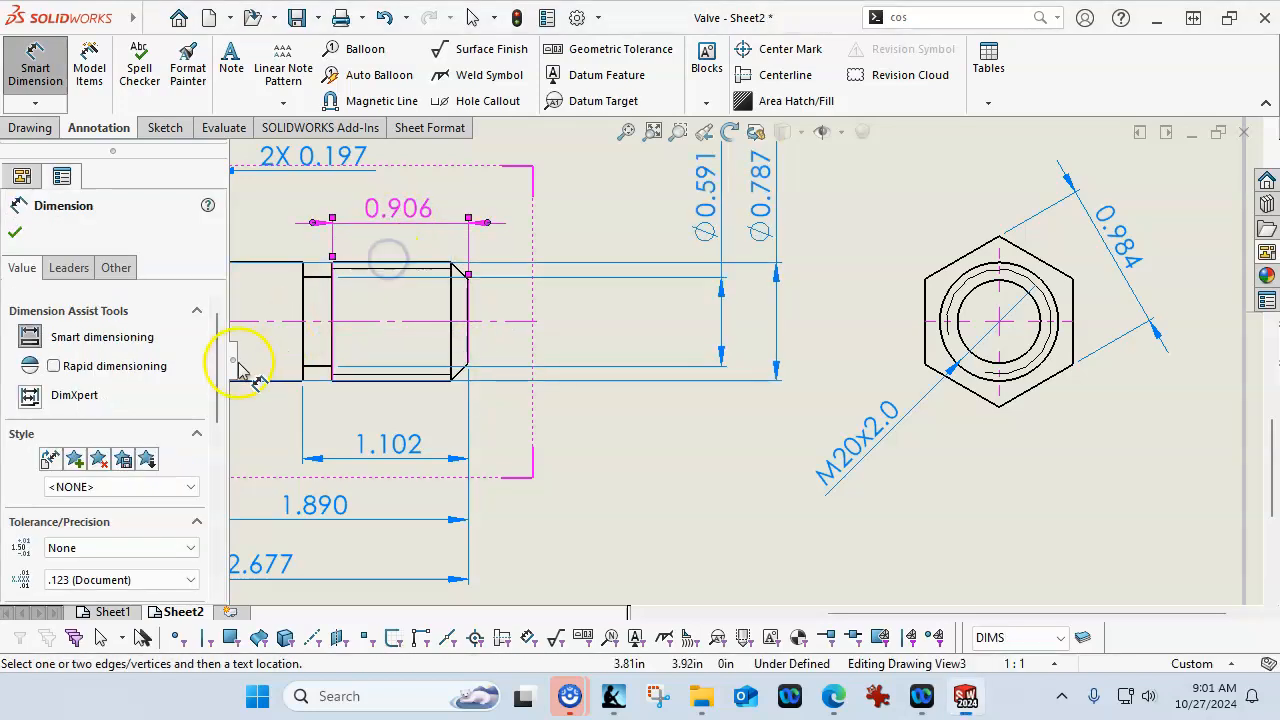
Enclose the thread length dimension above the front view in parentheses as a reference dimension
drag(214, 366, 220, 457)
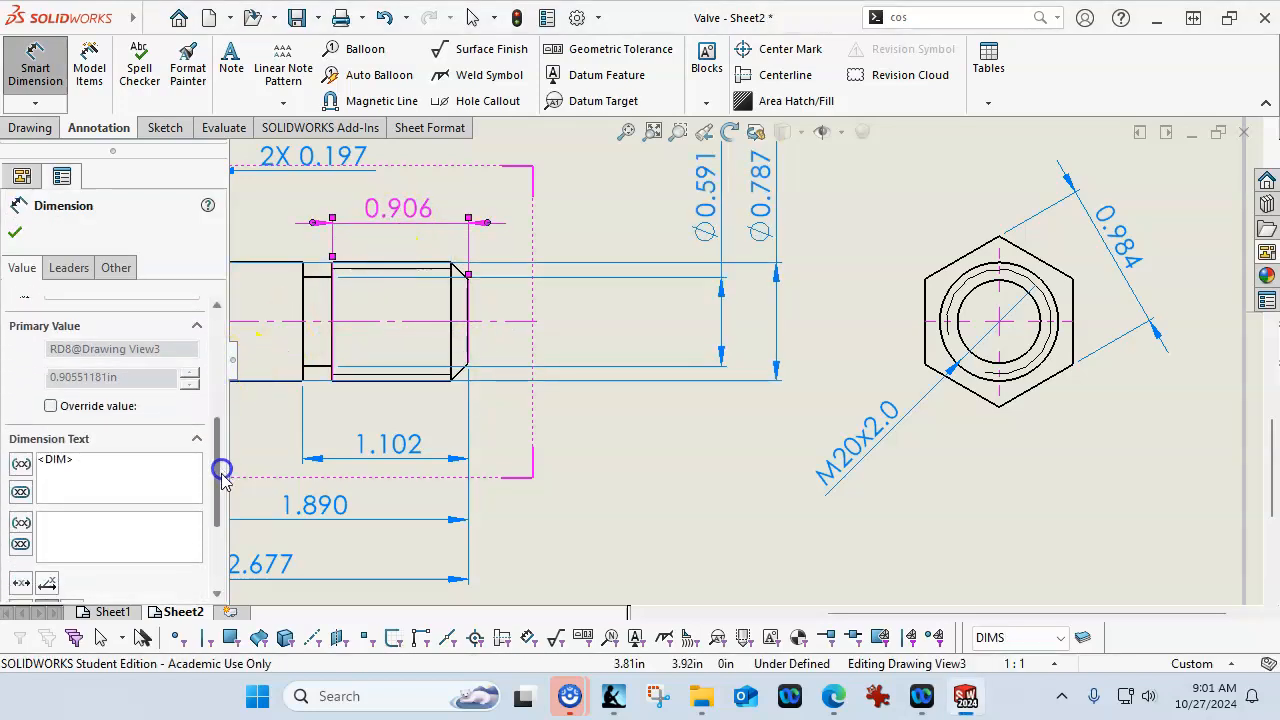
click(21, 462)
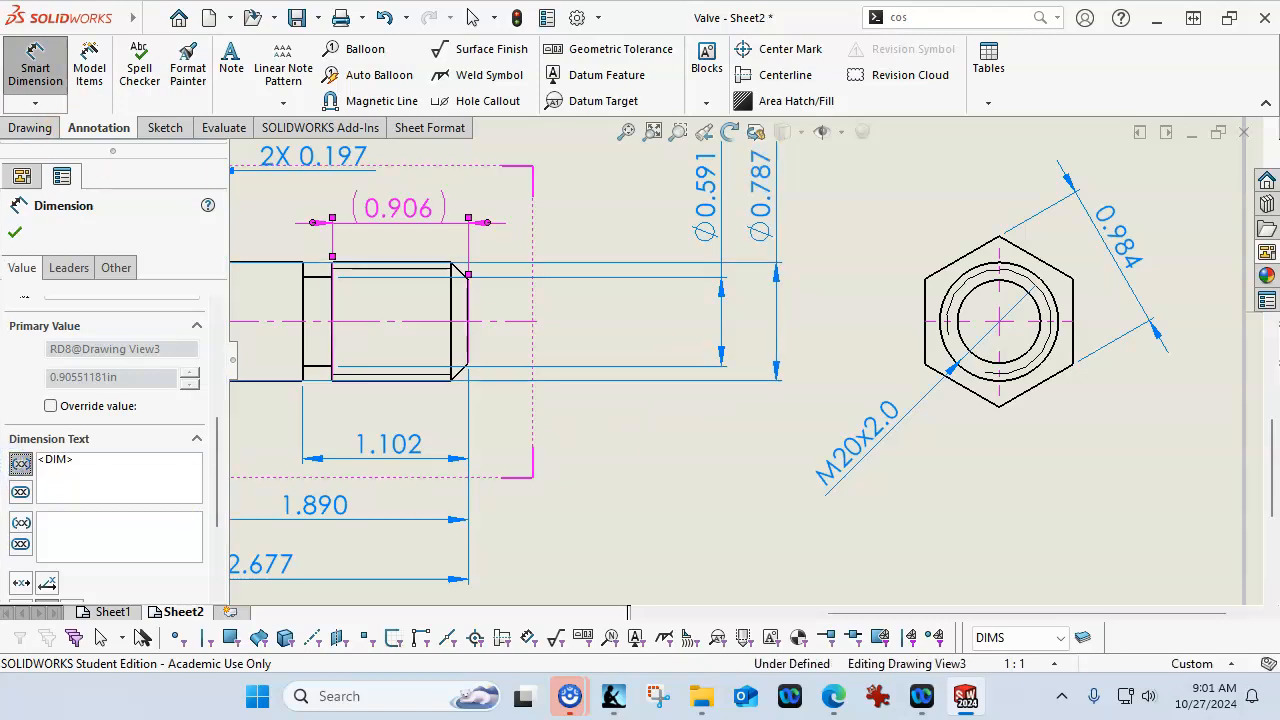
click(15, 234)
Add a depth symbol with the value 1.00 below the M20x2.0 thread callout on the end view
click(868, 445)
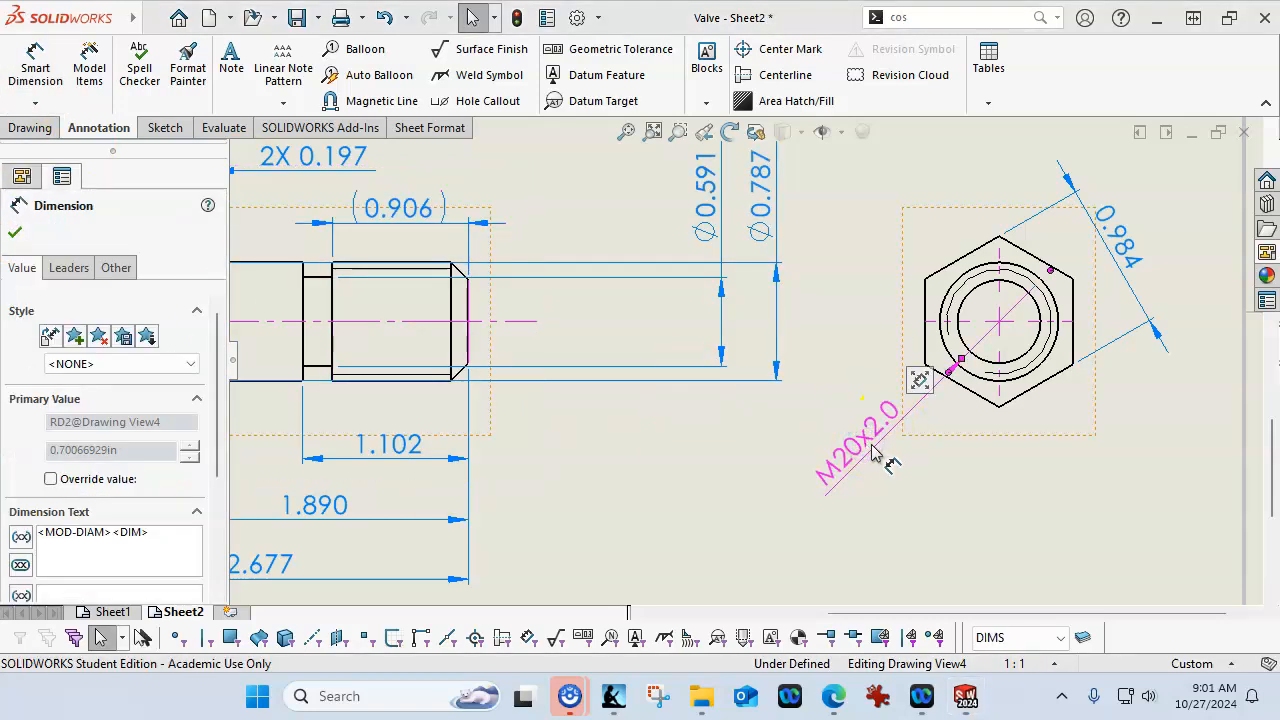
drag(219, 448, 221, 501)
click(105, 501)
drag(222, 440, 207, 505)
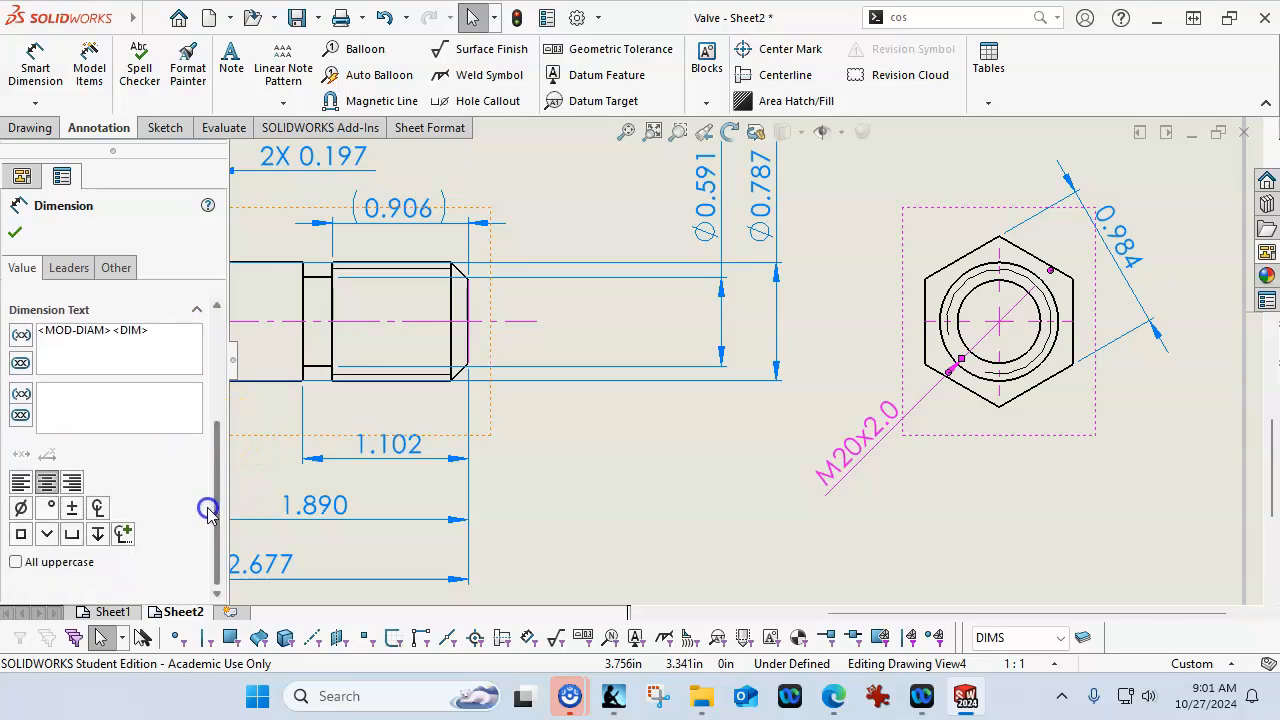
click(72, 534)
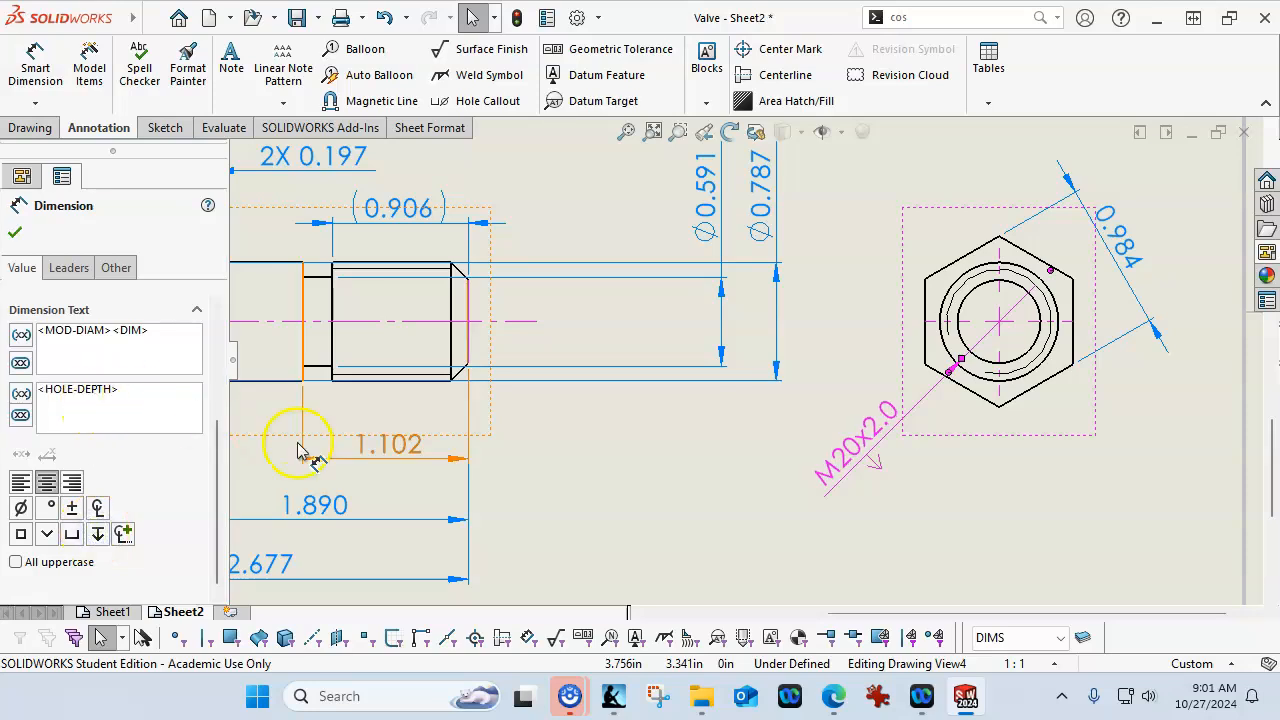
click(157, 396)
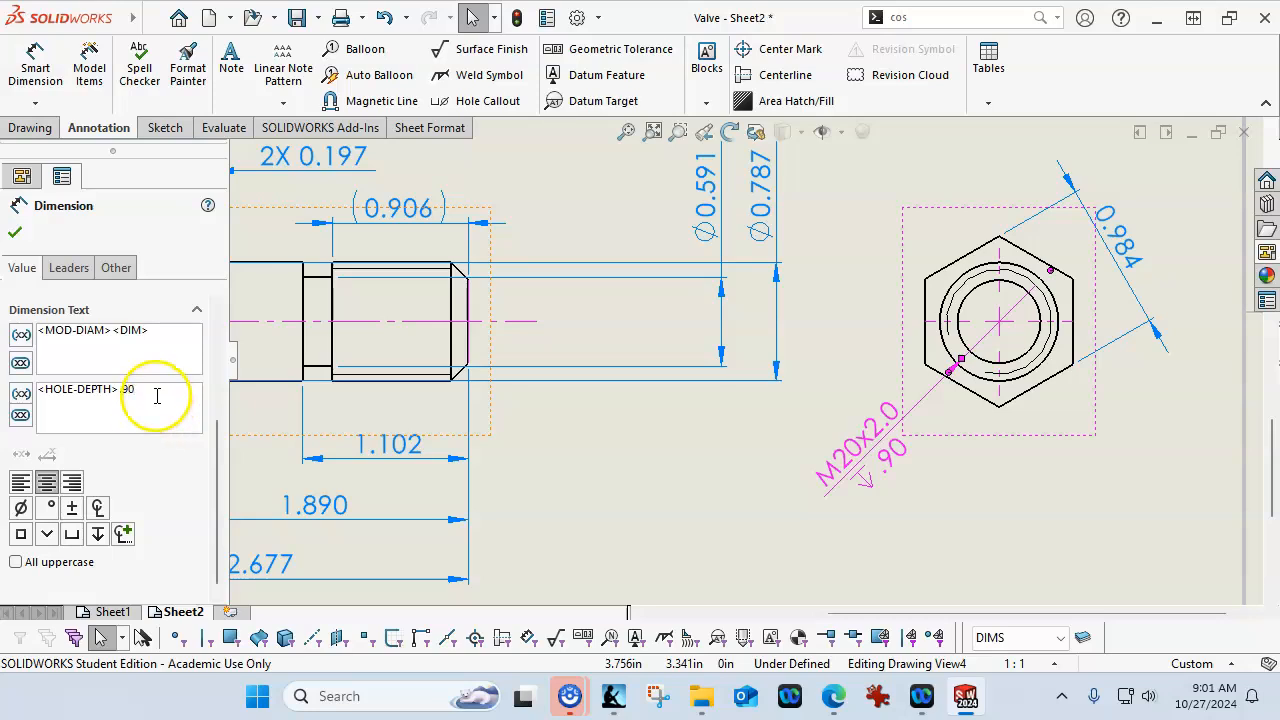
click(137, 389)
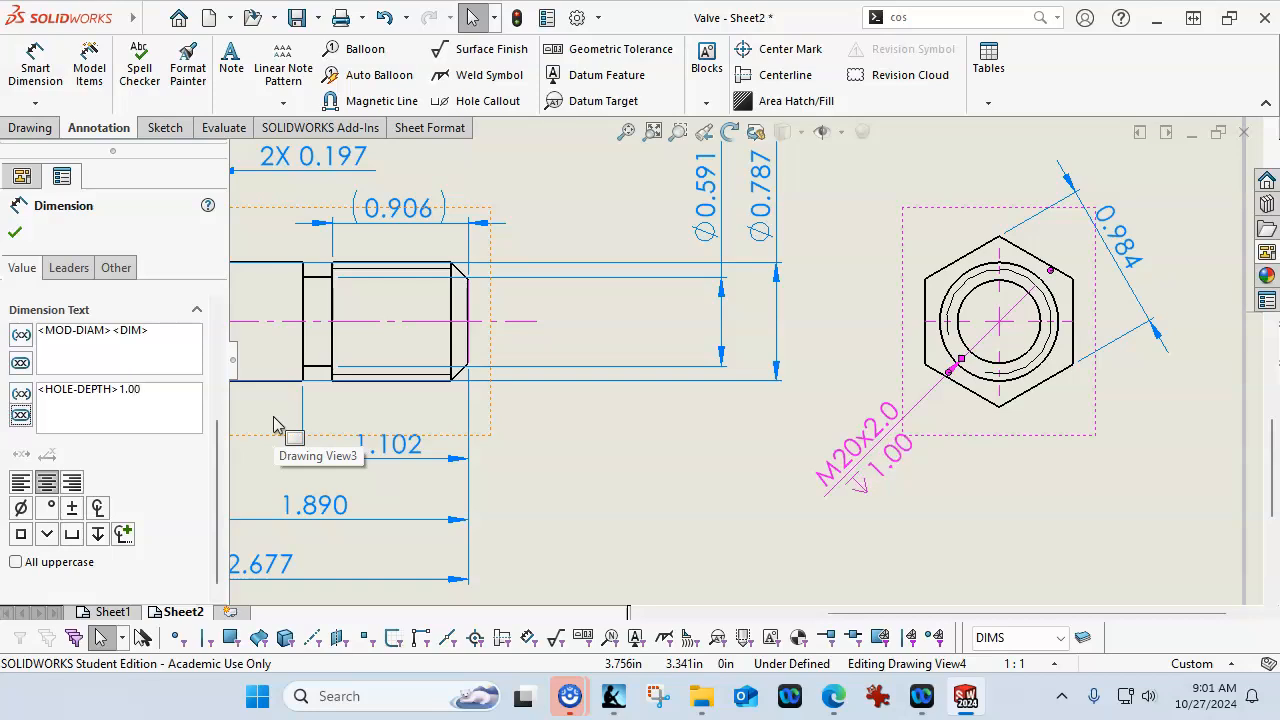
click(17, 231)
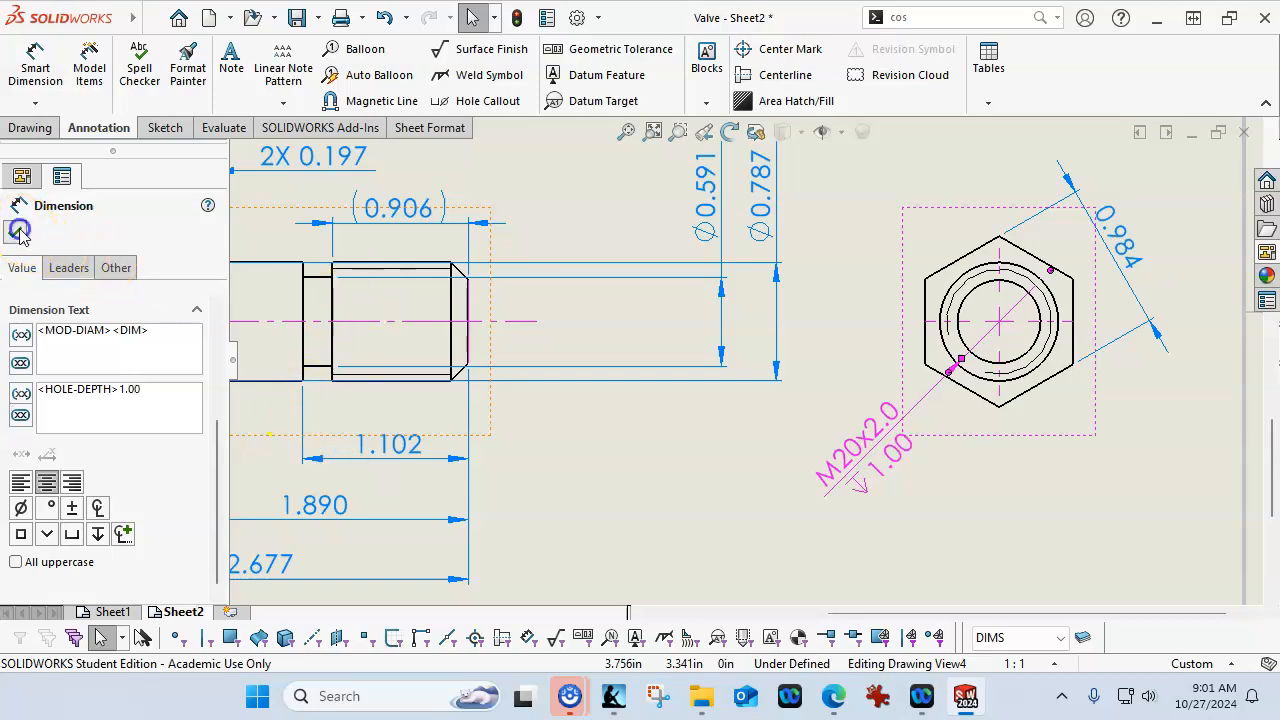
Shift the M20x2.0 thread callout slightly outward from the end view, then deselect it
click(694, 500)
drag(785, 504, 817, 465)
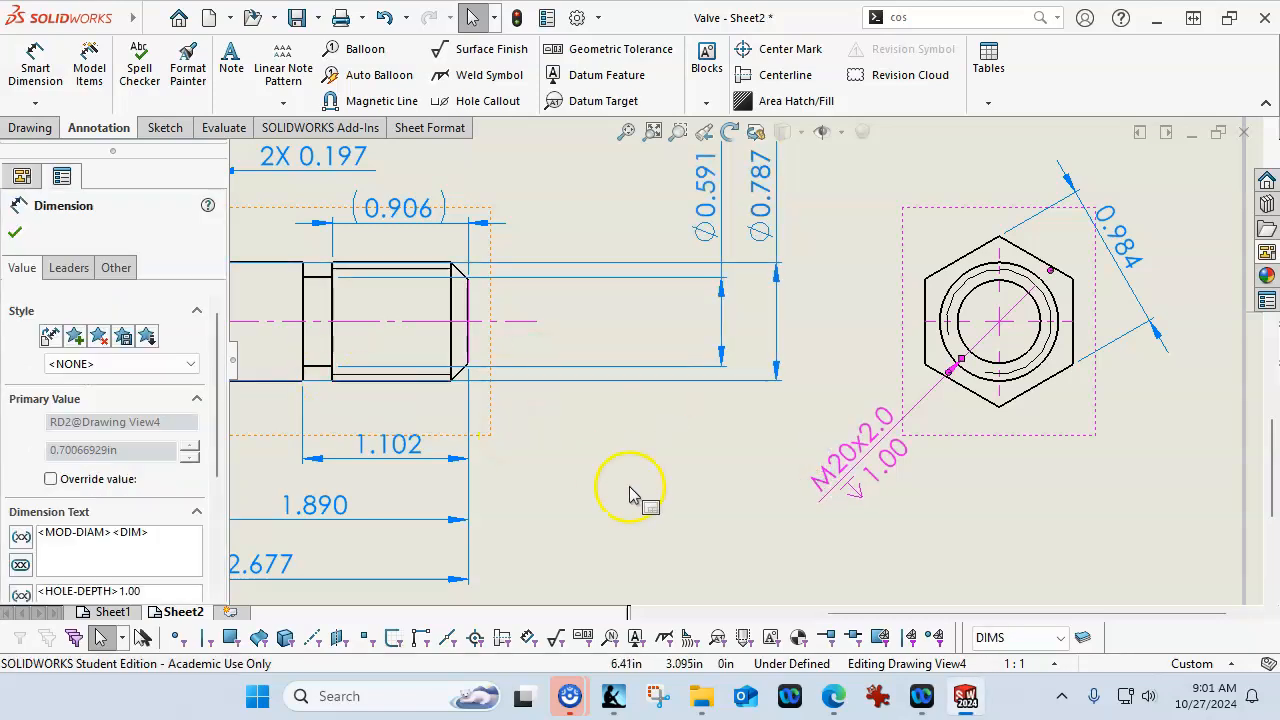
scroll(630, 495, up, 2)
scroll(629, 434, up, 1)
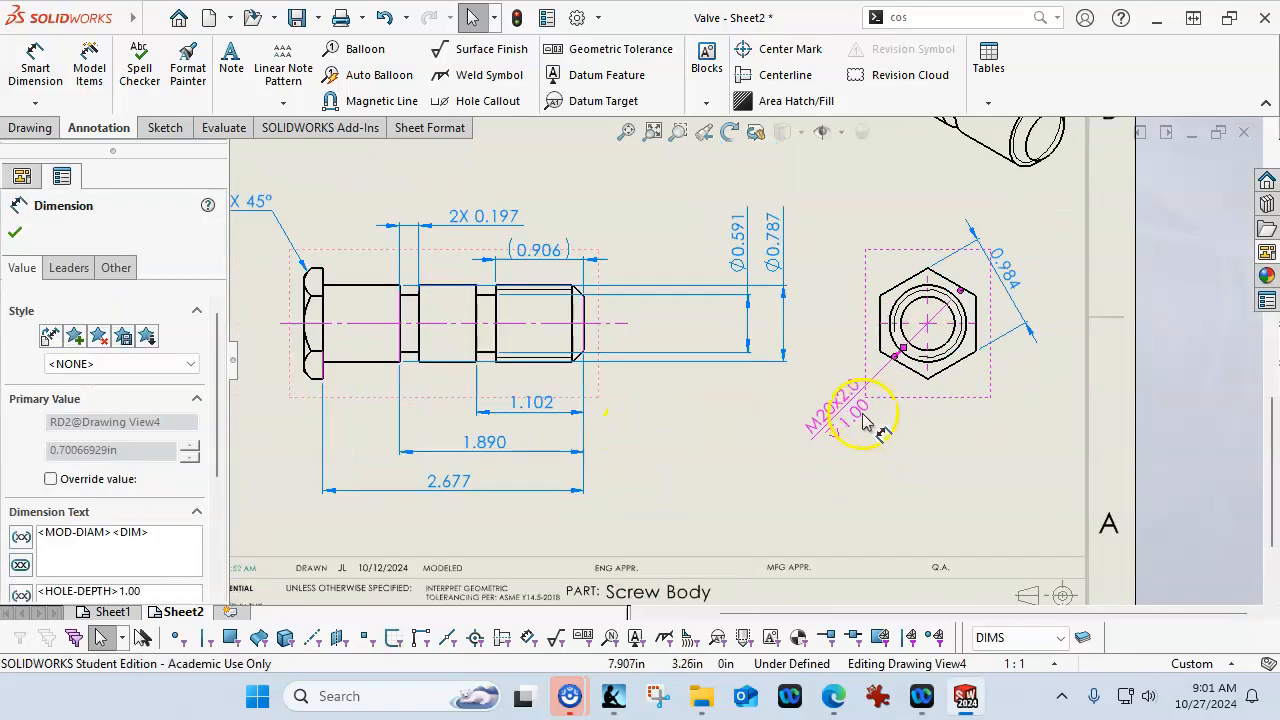
scroll(749, 429, up, 2)
scroll(651, 286, down, 3)
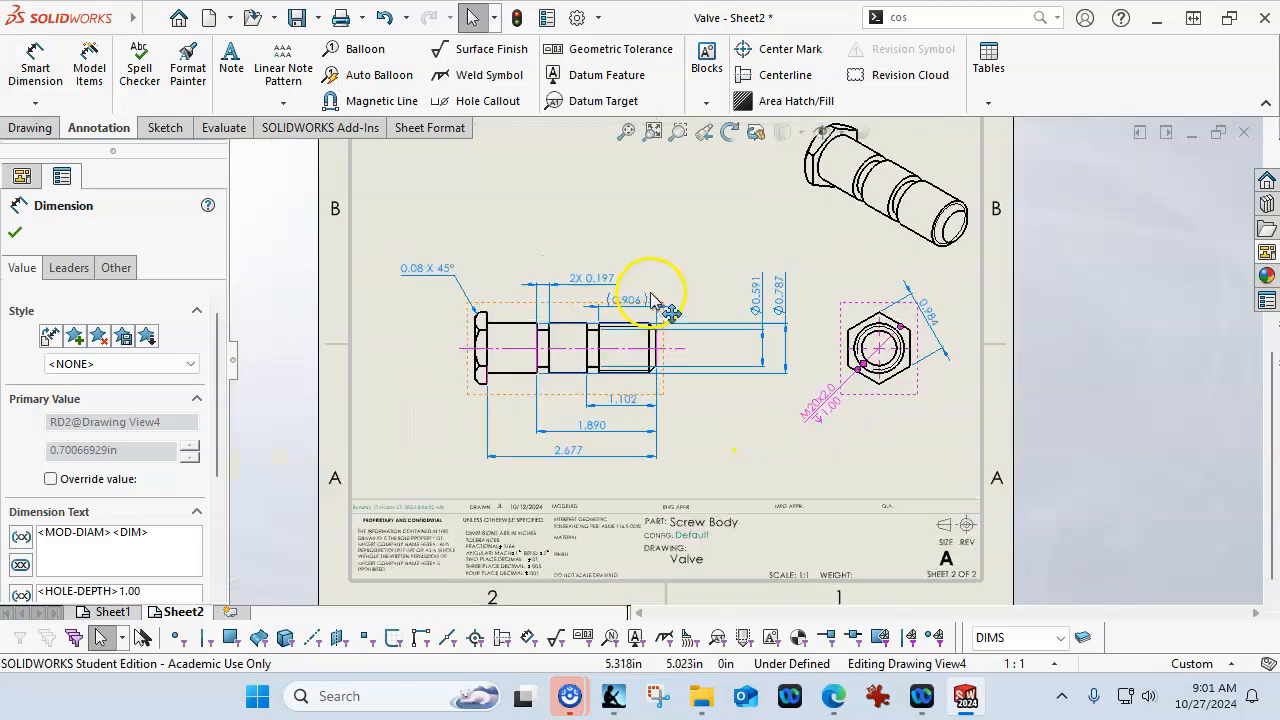
click(684, 229)
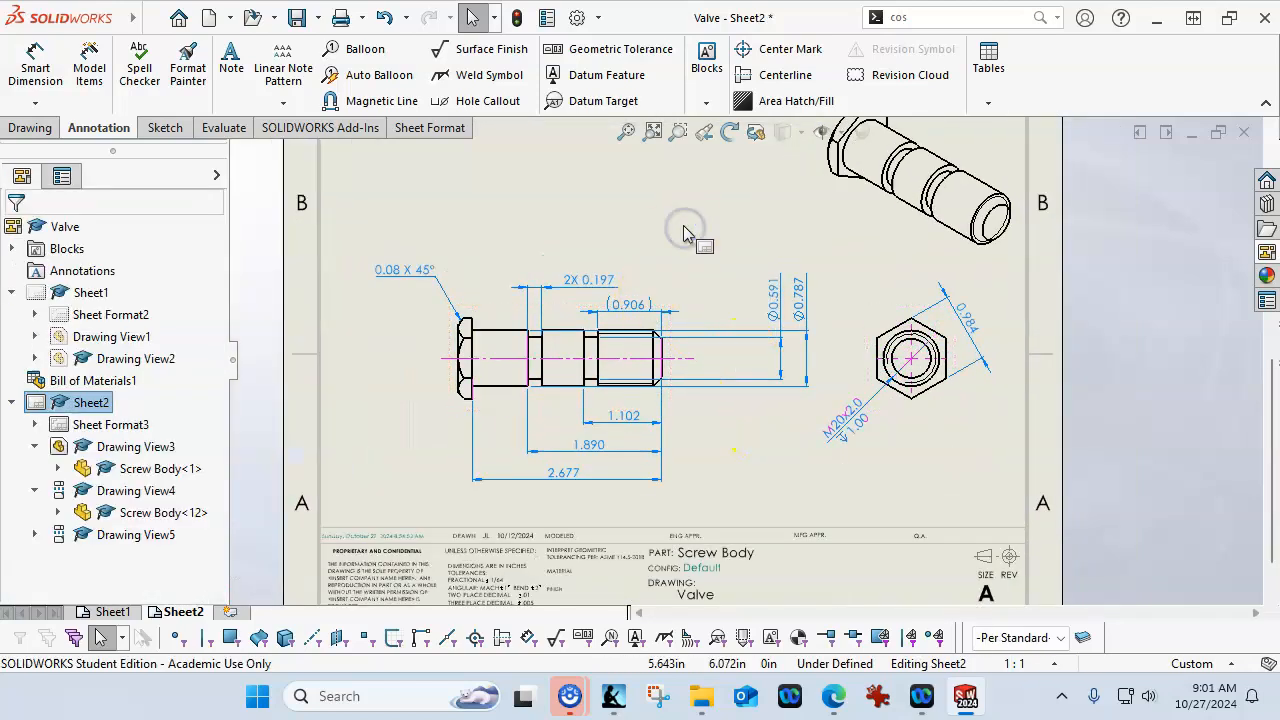
Add a new drawing sheet, Sheet3, agreeing to rename the blocks with duplicate names
click(230, 611)
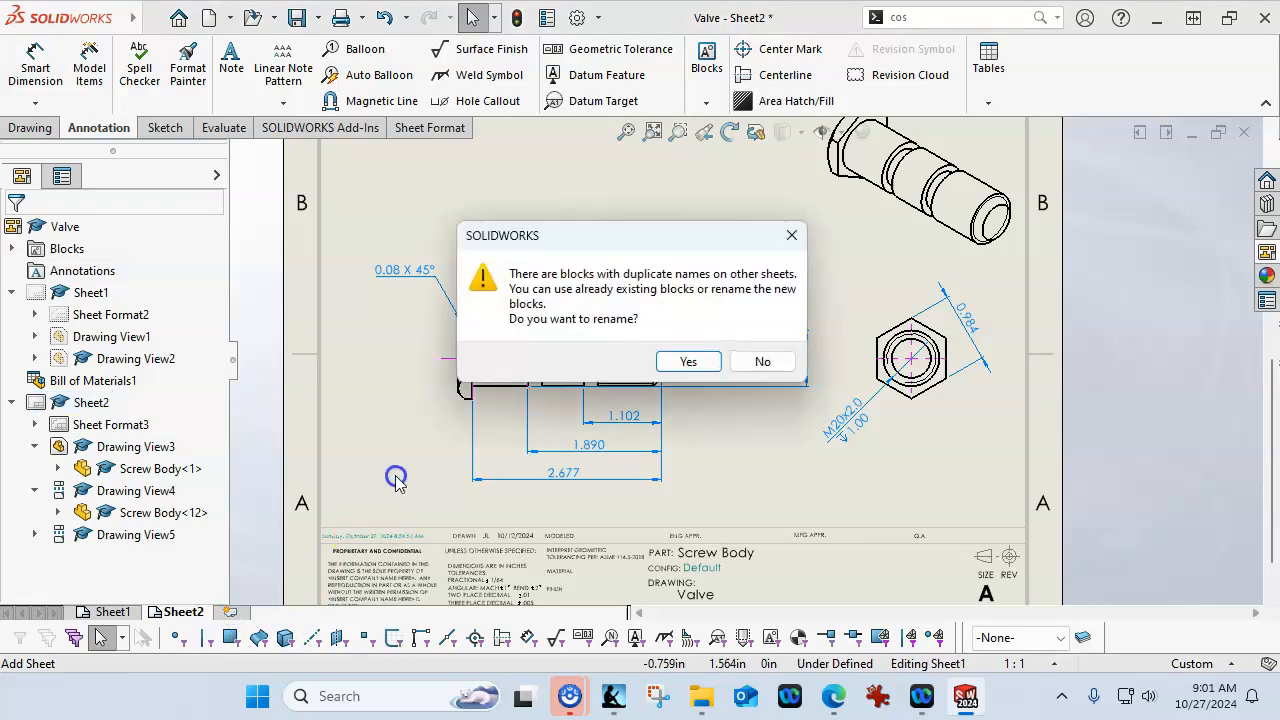
click(699, 362)
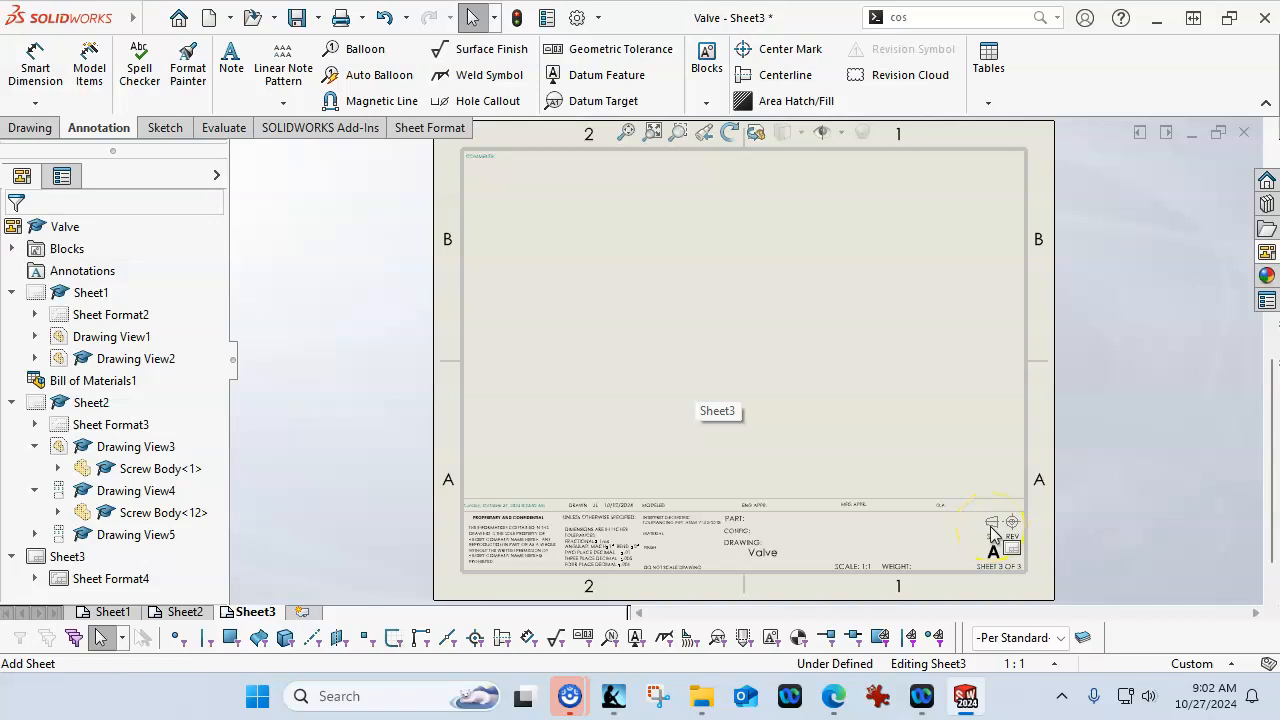
click(895, 392)
scroll(750, 380, down, 1)
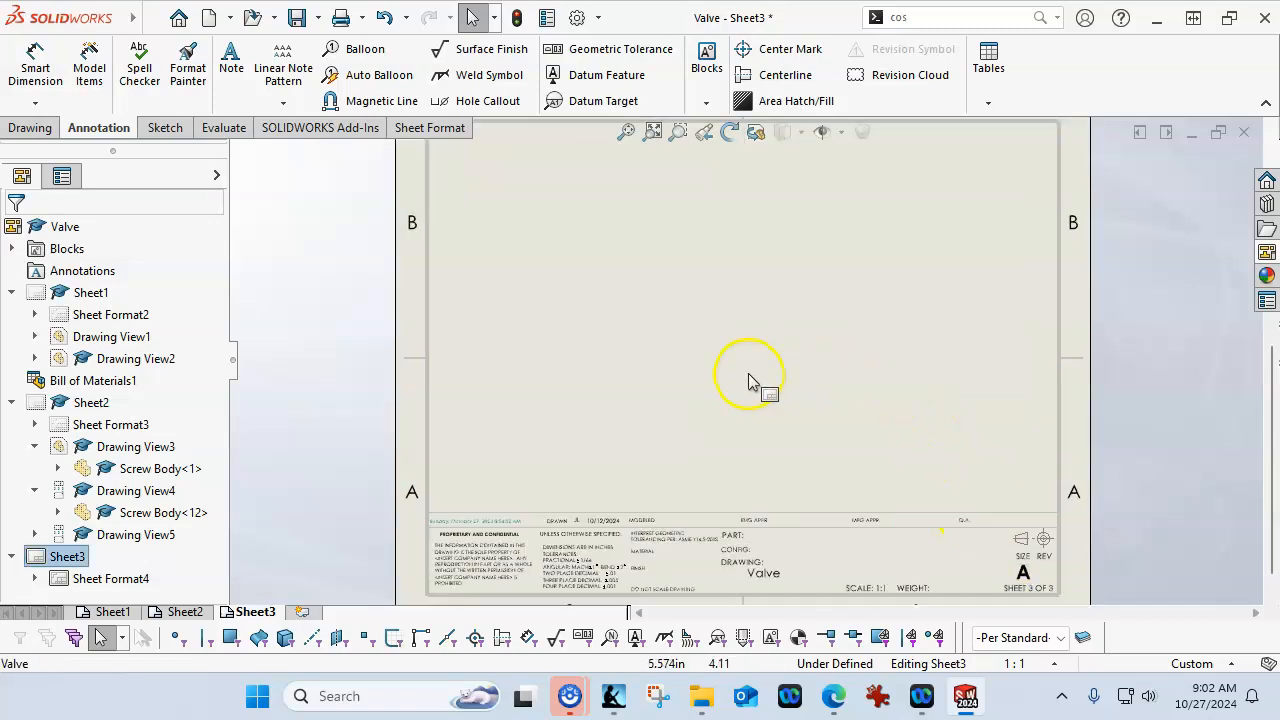
Load the part Threaded Body.SLDPRT as the source model for the new sheet's drawing views
click(1267, 251)
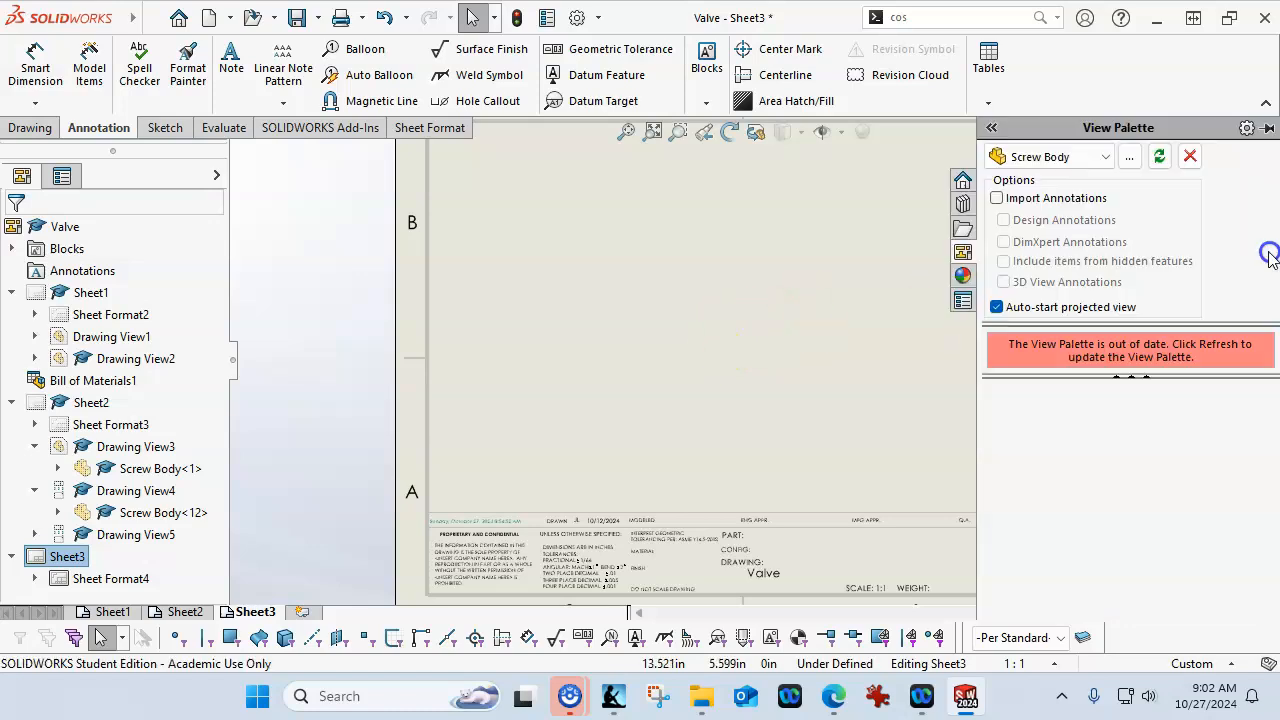
click(1127, 156)
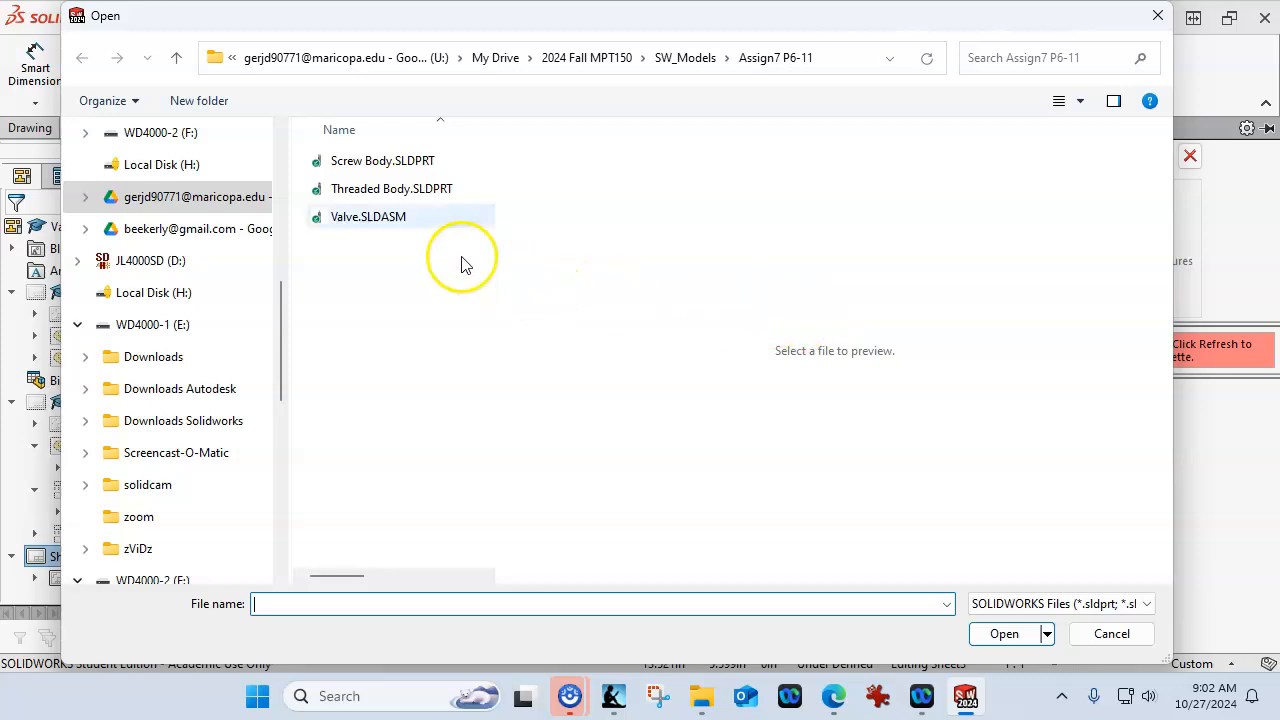
click(382, 188)
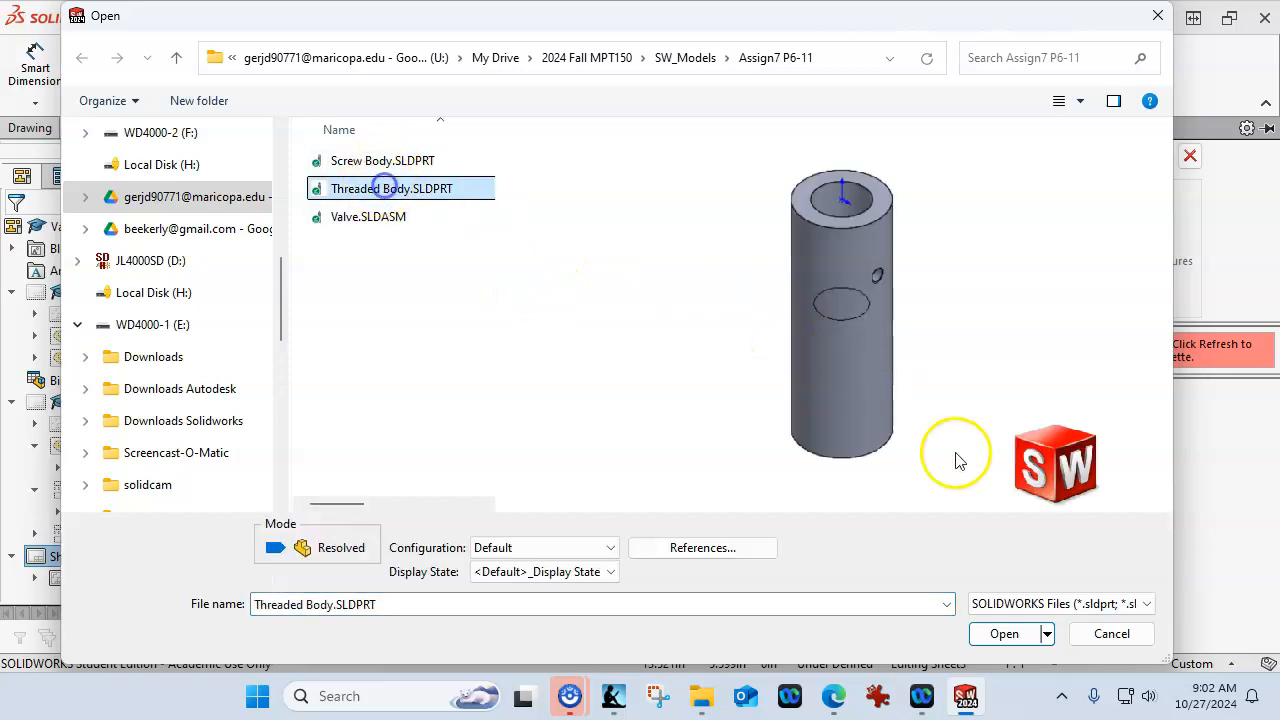
click(1022, 628)
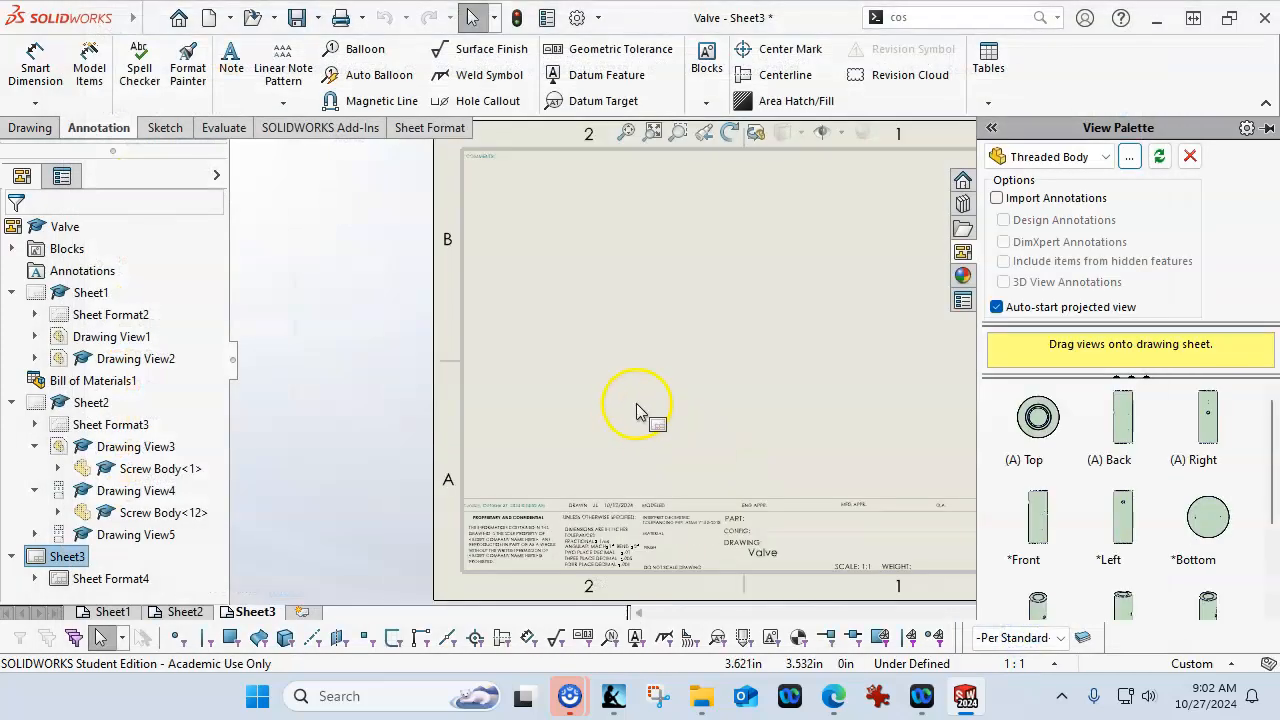
Place the Threaded Body's Top view on Sheet3 and project an isometric view from it, positioned in the sheet's upper-right area
mouse_move(1037, 418)
mouse_down()
mouse_move(700, 400)
mouse_move(600, 372)
mouse_move(614, 349)
mouse_move(1034, 406)
mouse_move(606, 357)
mouse_move(619, 383)
mouse_up()
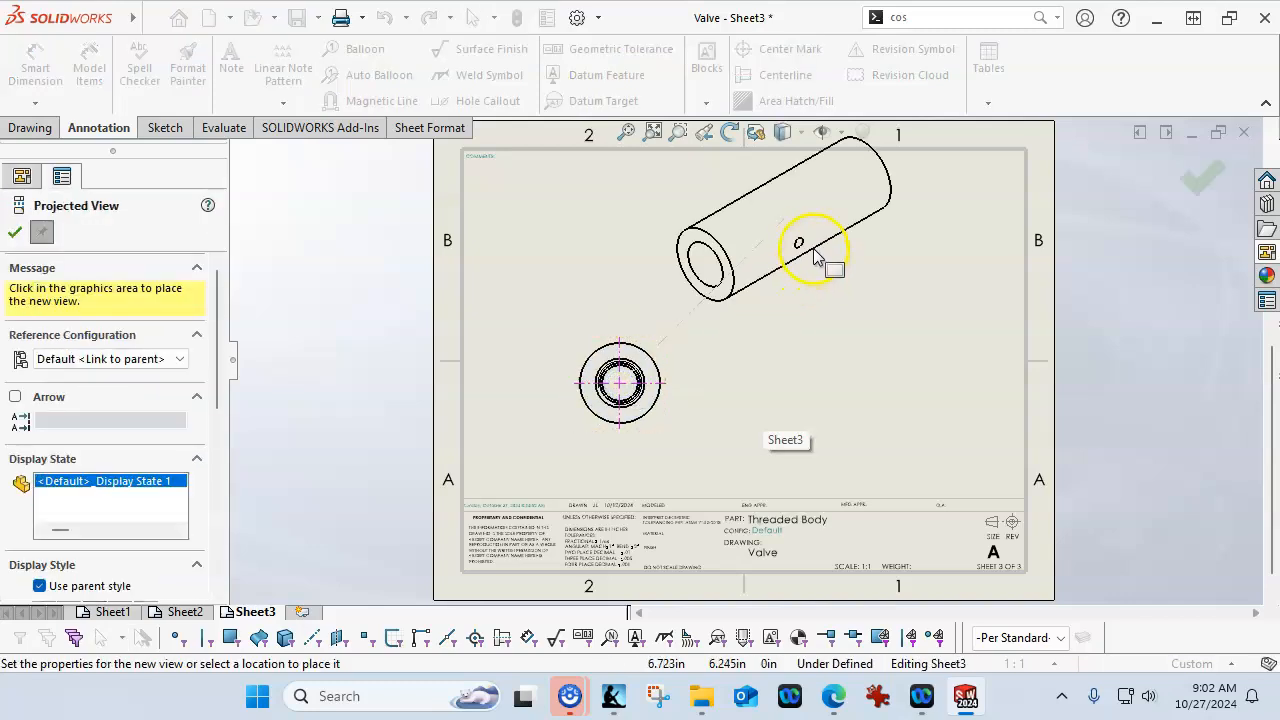
click(817, 251)
click(1190, 186)
mouse_move(791, 320)
mouse_down()
mouse_move(926, 344)
mouse_move(909, 326)
mouse_up()
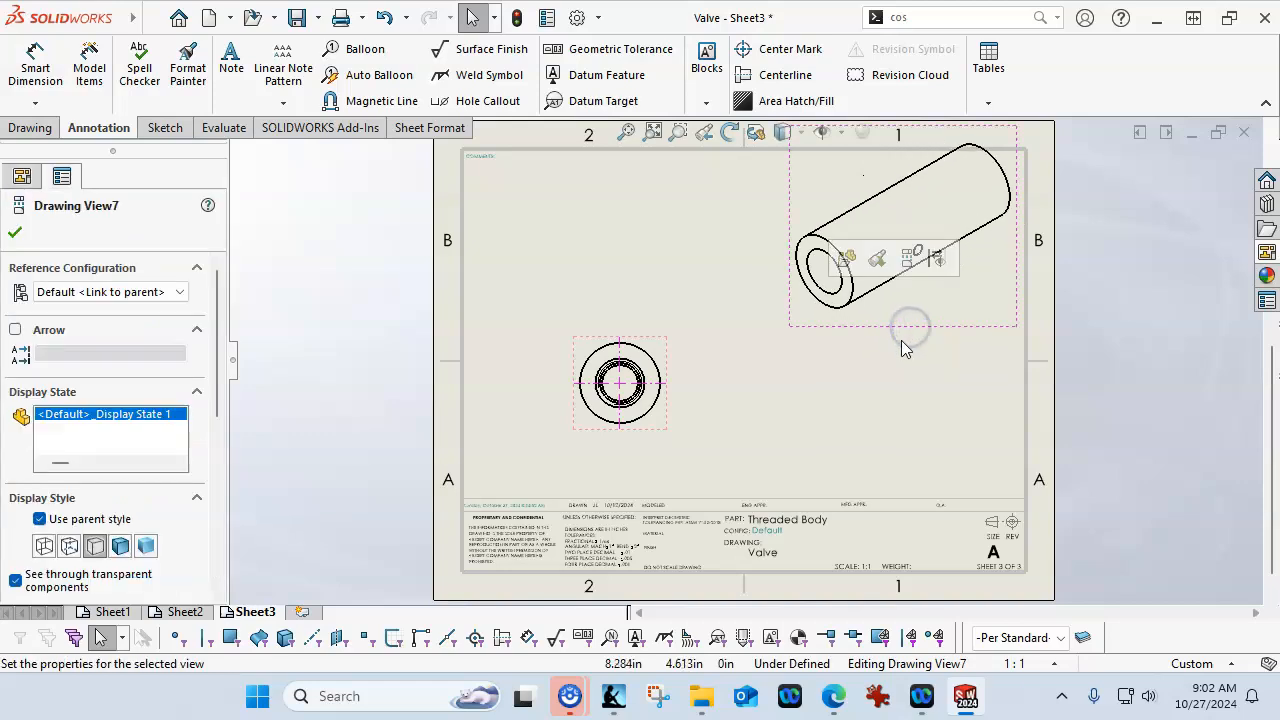
Give the isometric view its own custom scale so that it is half its current size
click(407, 460)
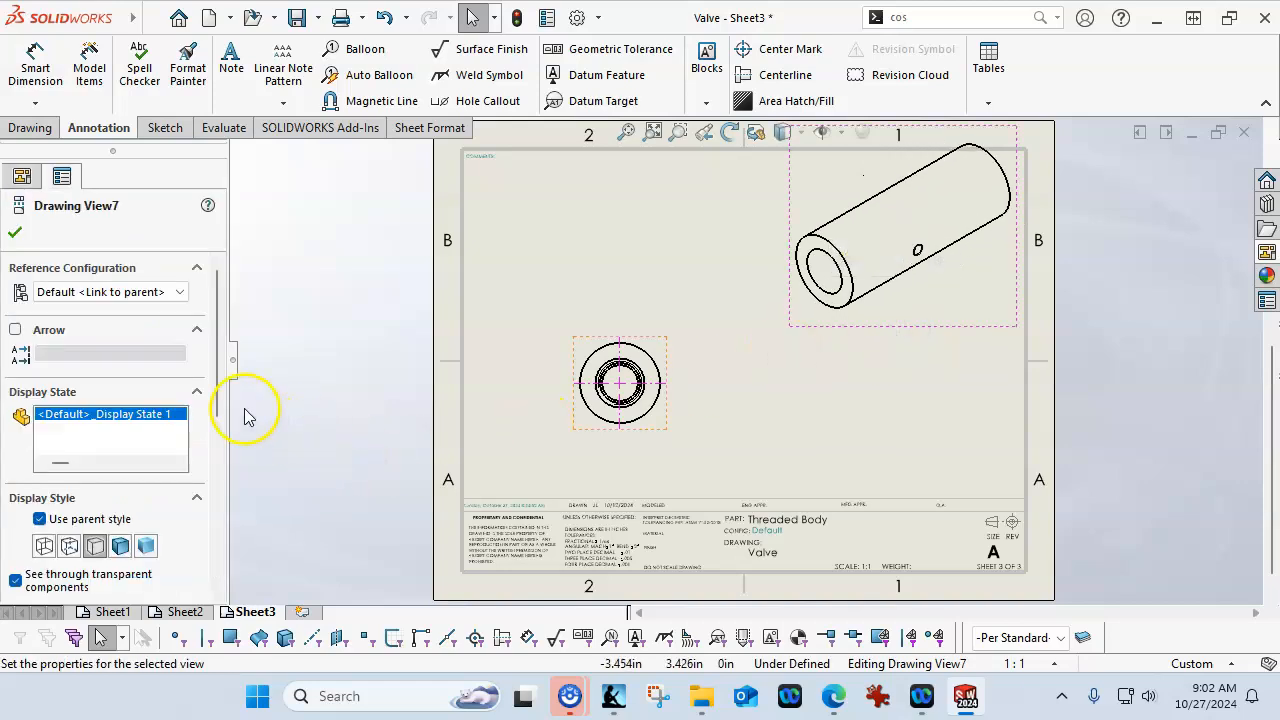
drag(223, 400, 223, 514)
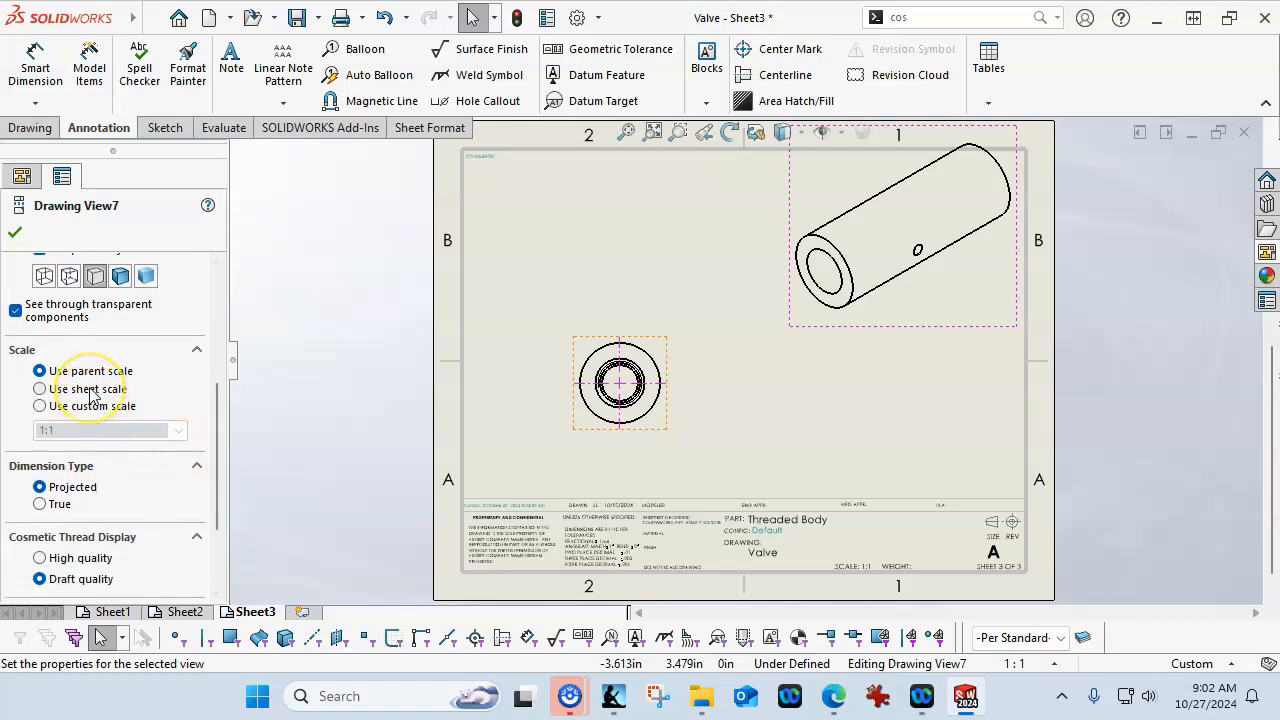
click(86, 407)
click(178, 430)
click(107, 470)
click(15, 232)
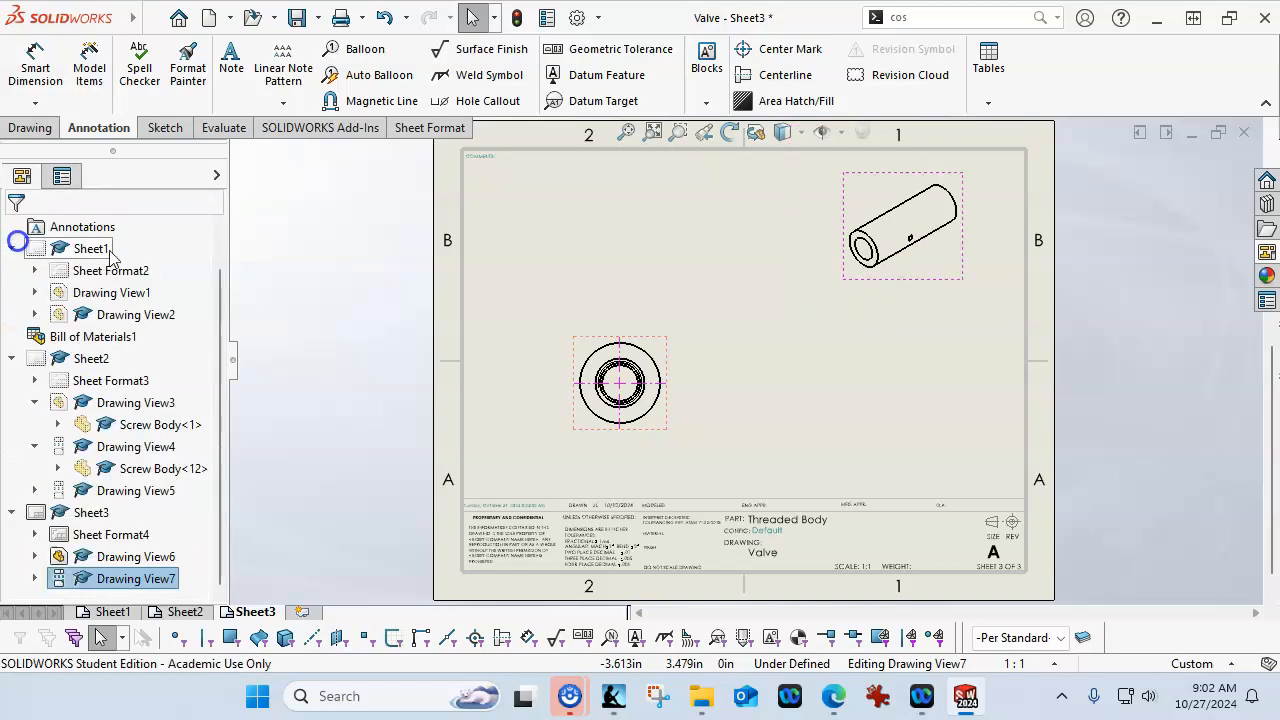
Move the reduced isometric view into the upper-right corner of the sheet border
drag(968, 270, 999, 254)
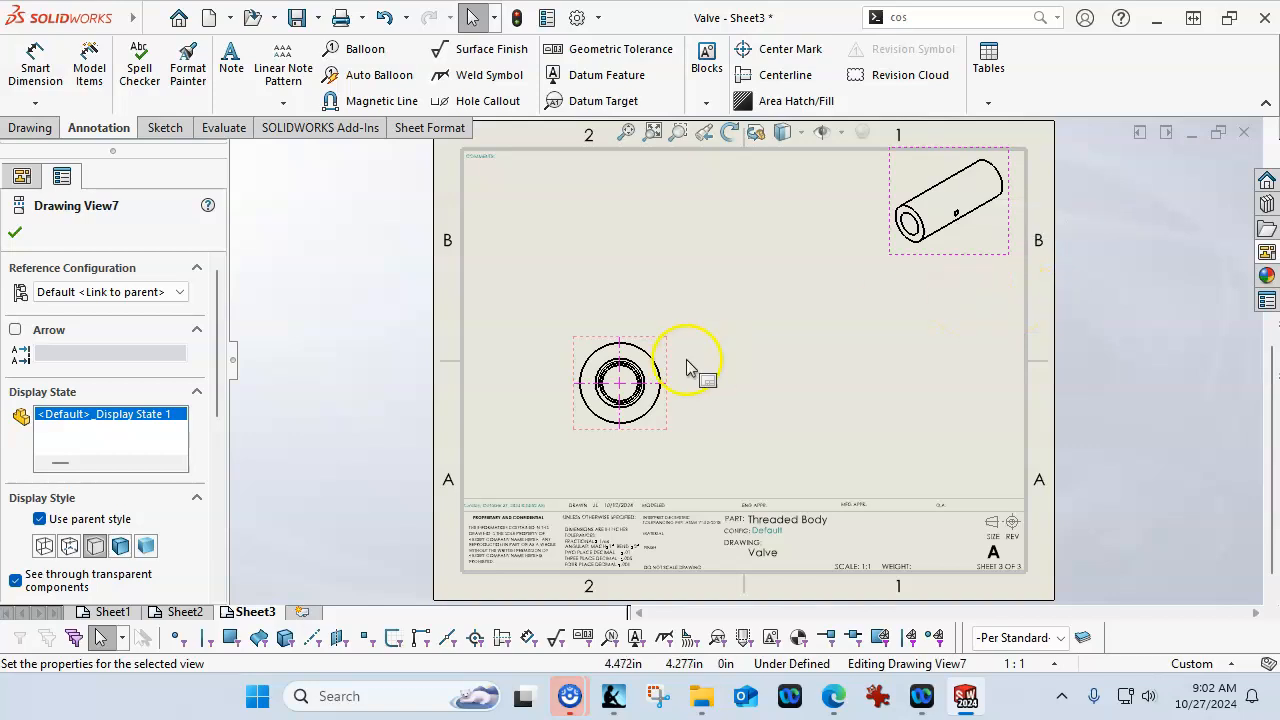
drag(948, 262, 950, 268)
click(903, 323)
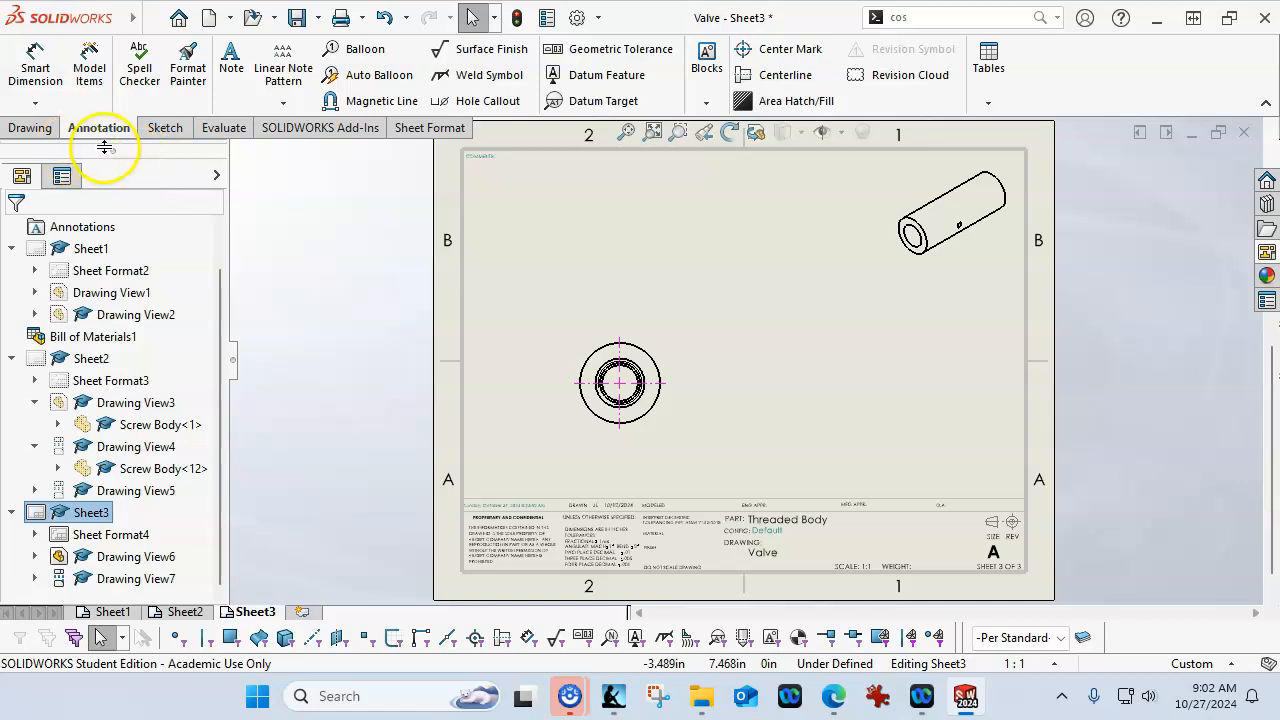
Create section view A-A with a vertical cutting line through the center of the circular view, placed to its right
click(29, 134)
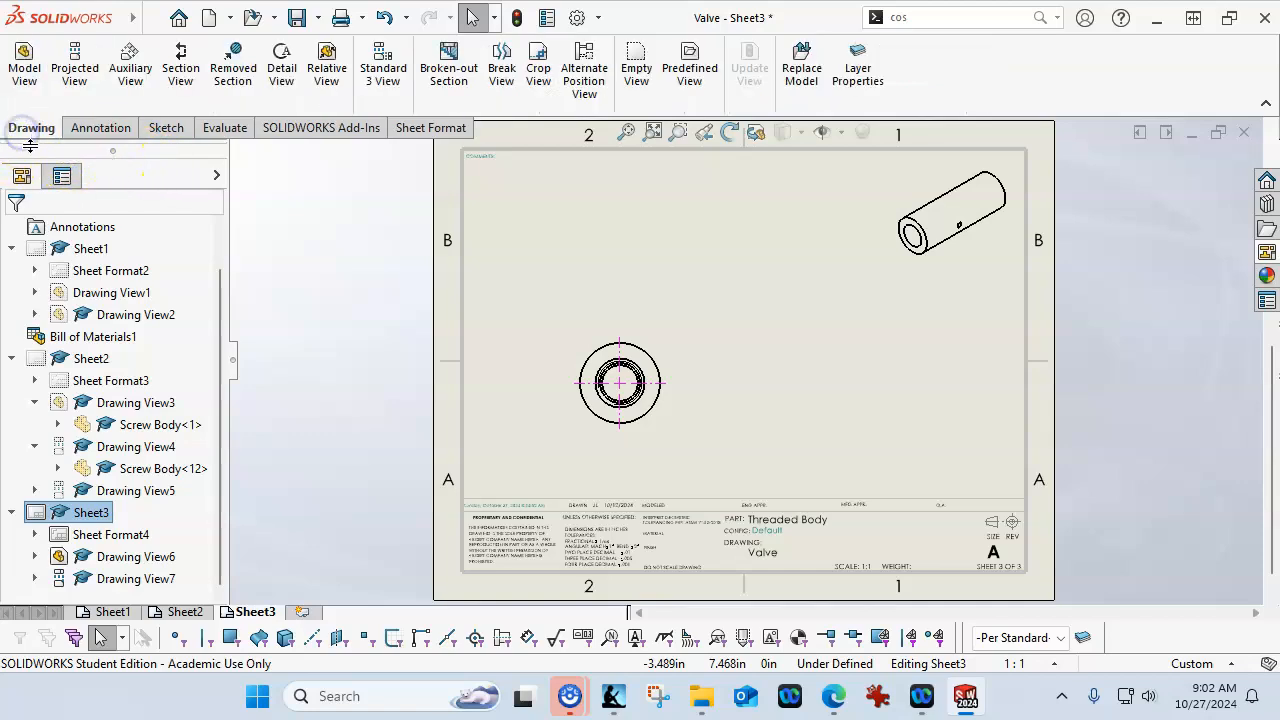
click(178, 58)
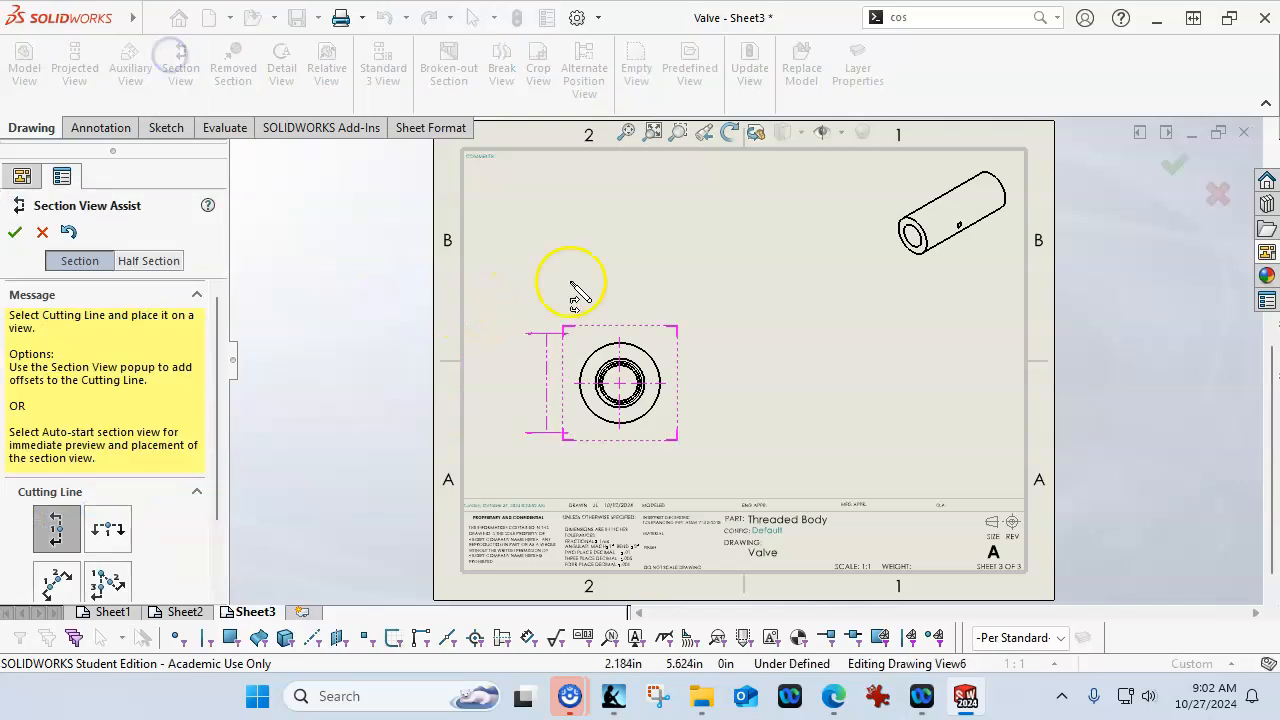
click(640, 389)
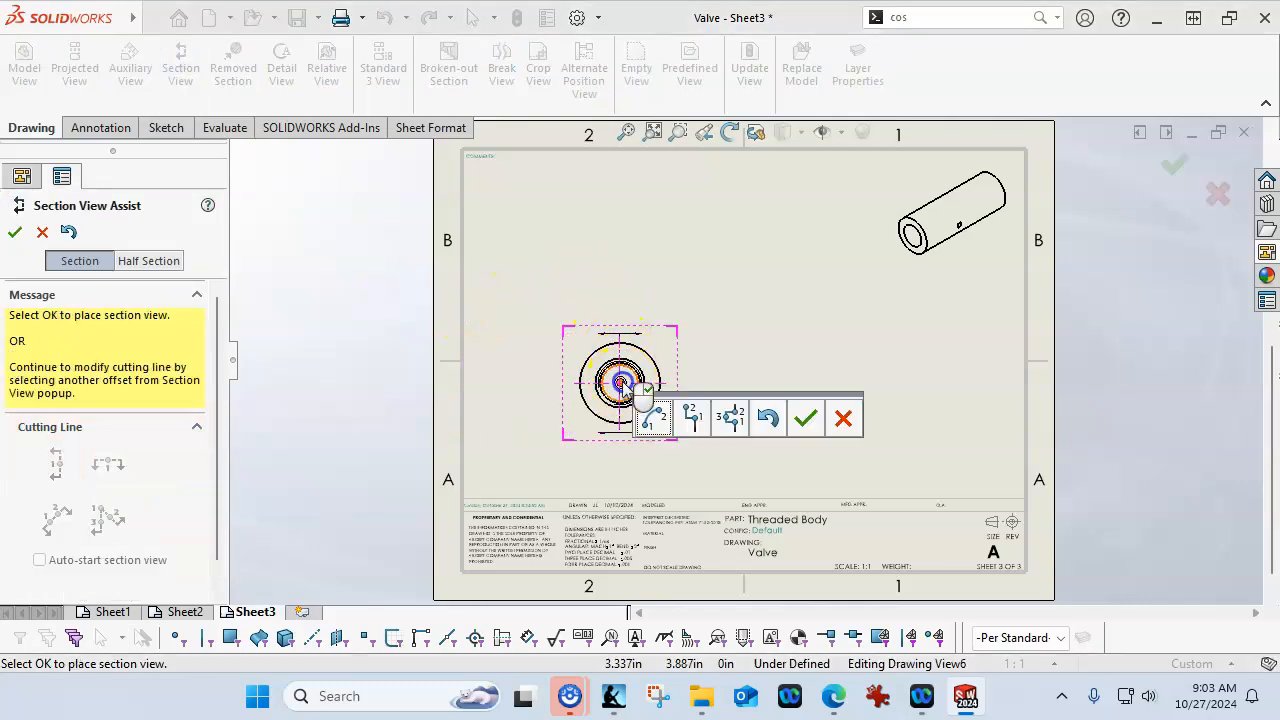
click(806, 419)
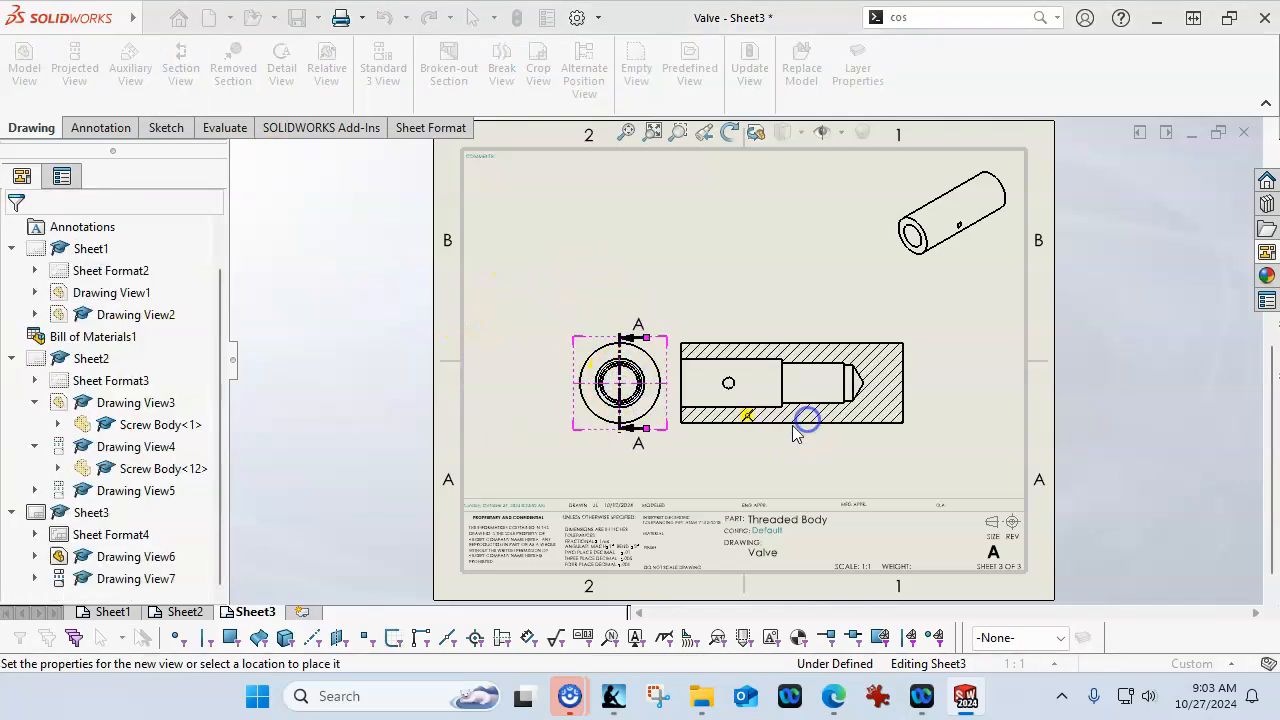
click(824, 422)
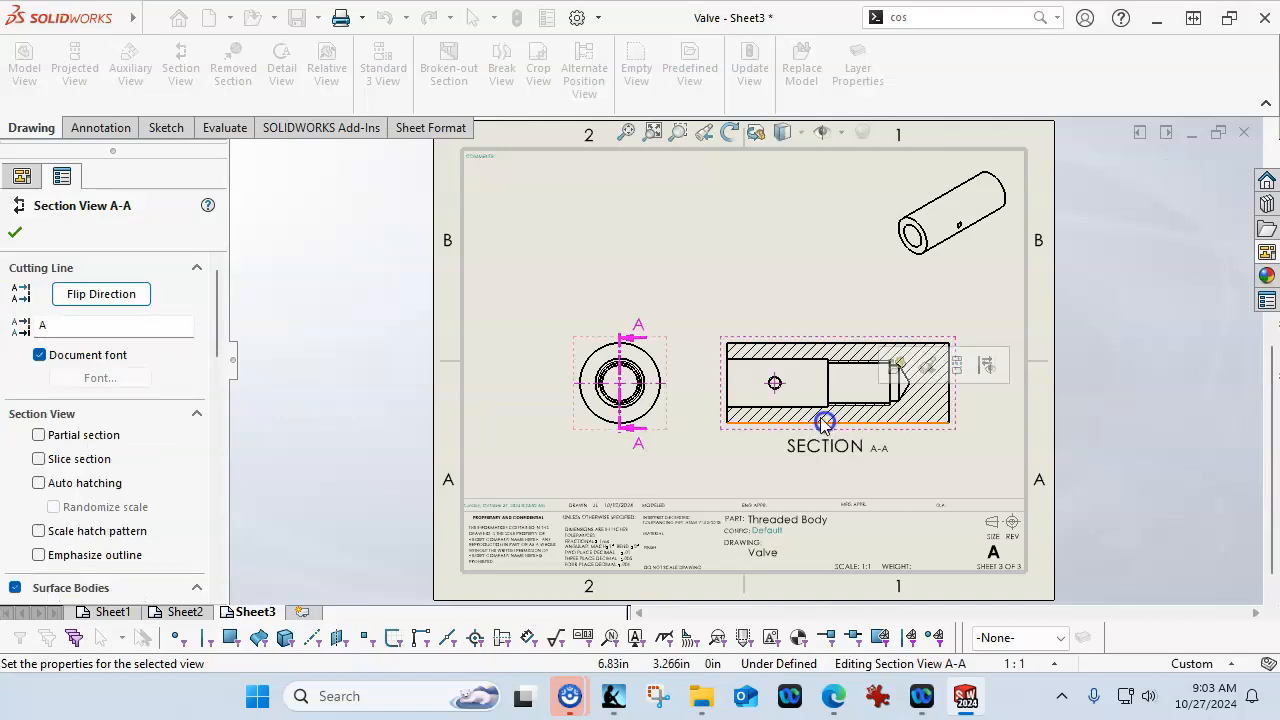
click(14, 232)
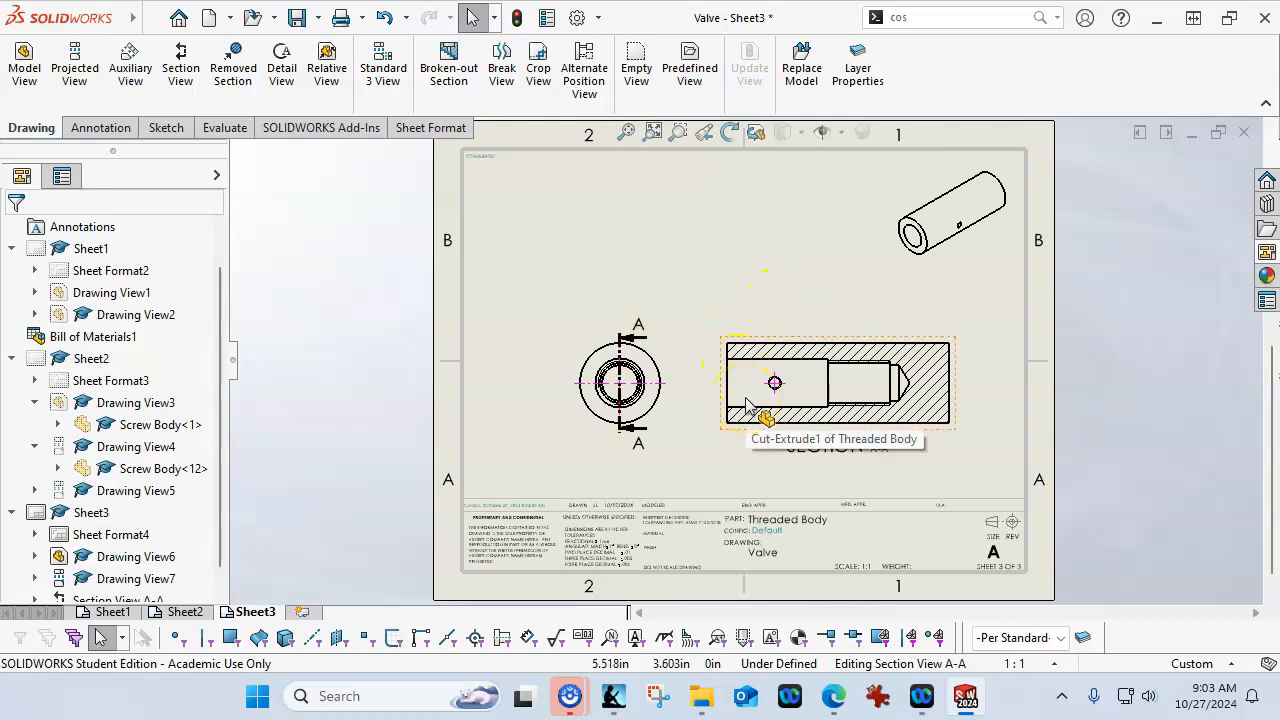
Flip the viewing direction of the A-A cutting line on the circular view
click(528, 418)
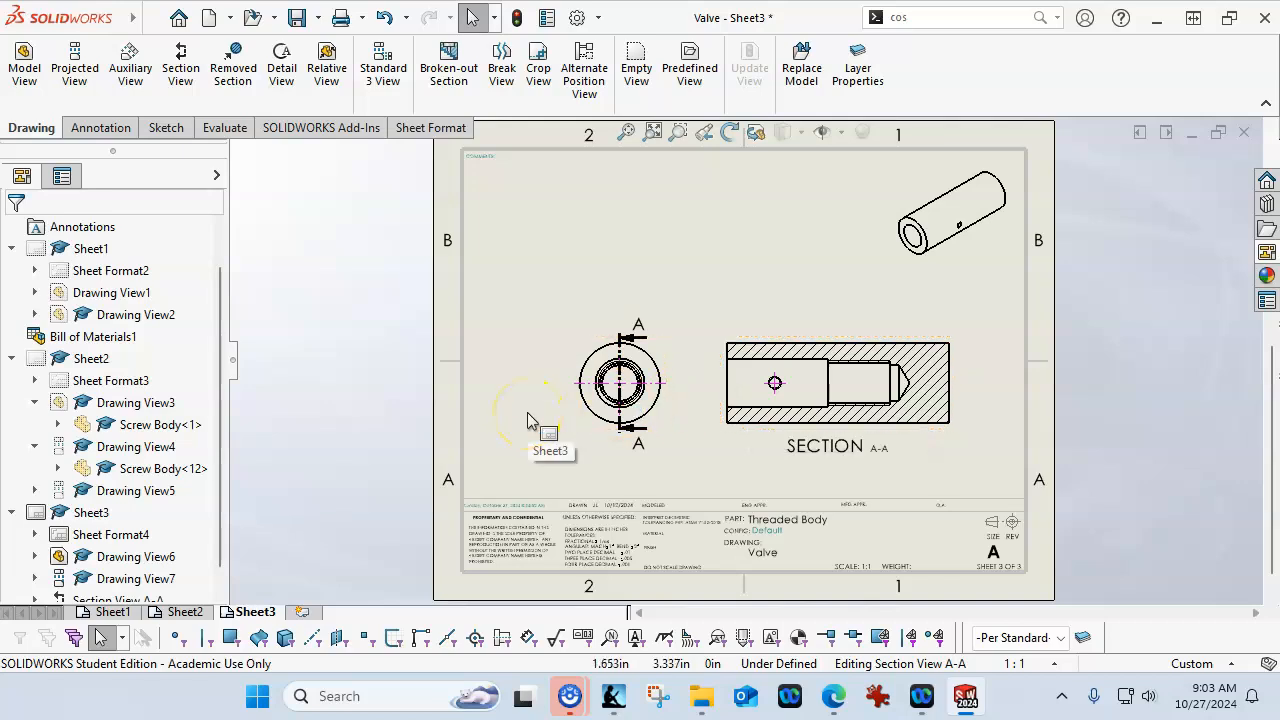
click(621, 337)
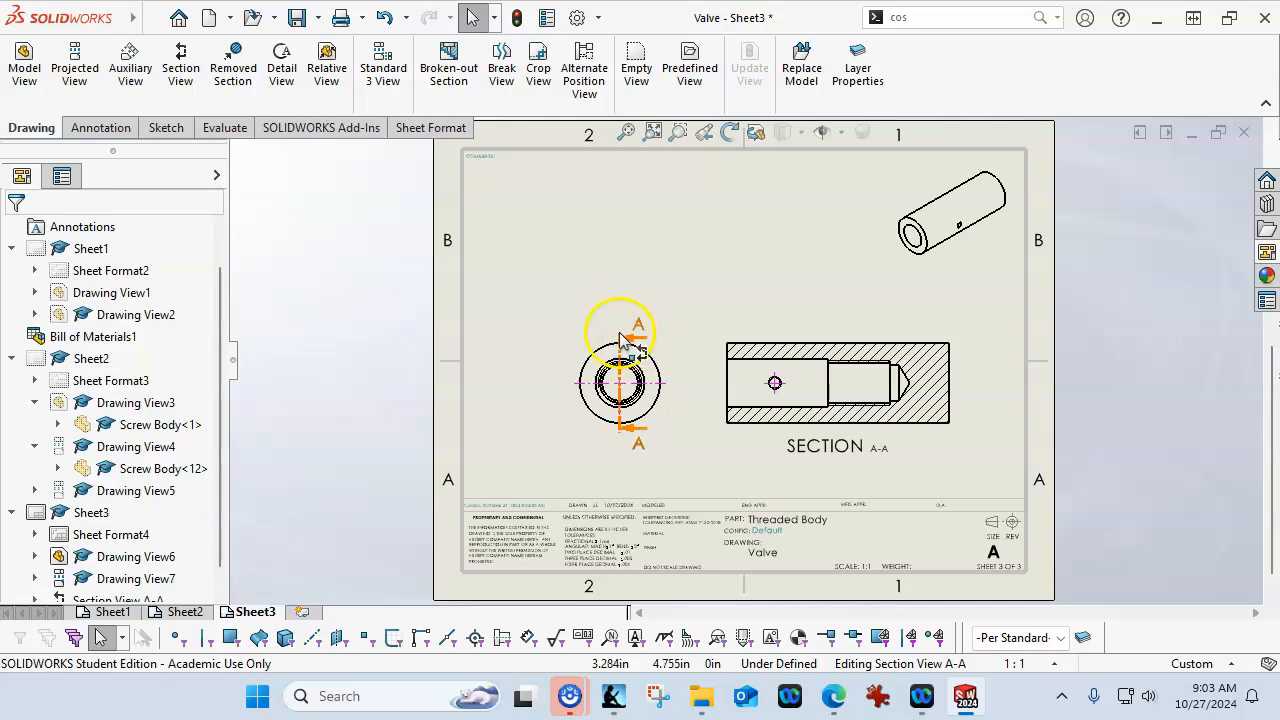
click(102, 294)
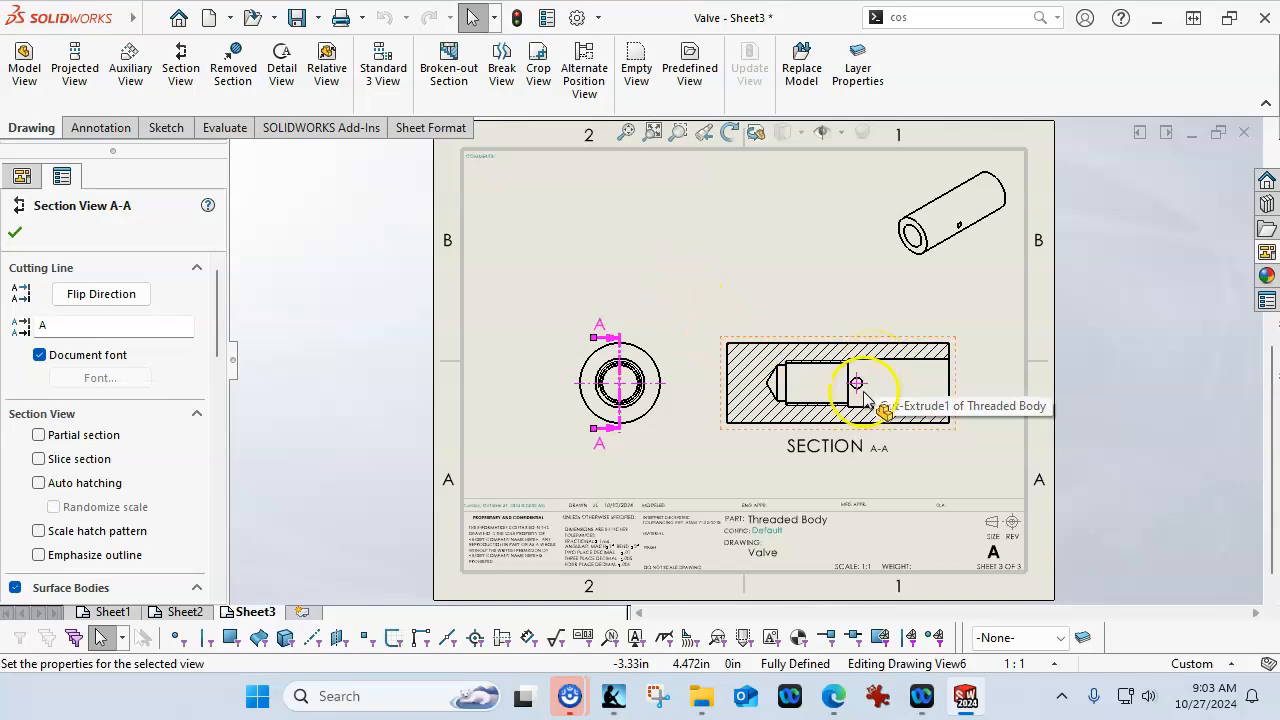
Reverse the viewing direction of cutting line A-A again and shift the circular view right, closer to the section view
click(653, 336)
click(110, 294)
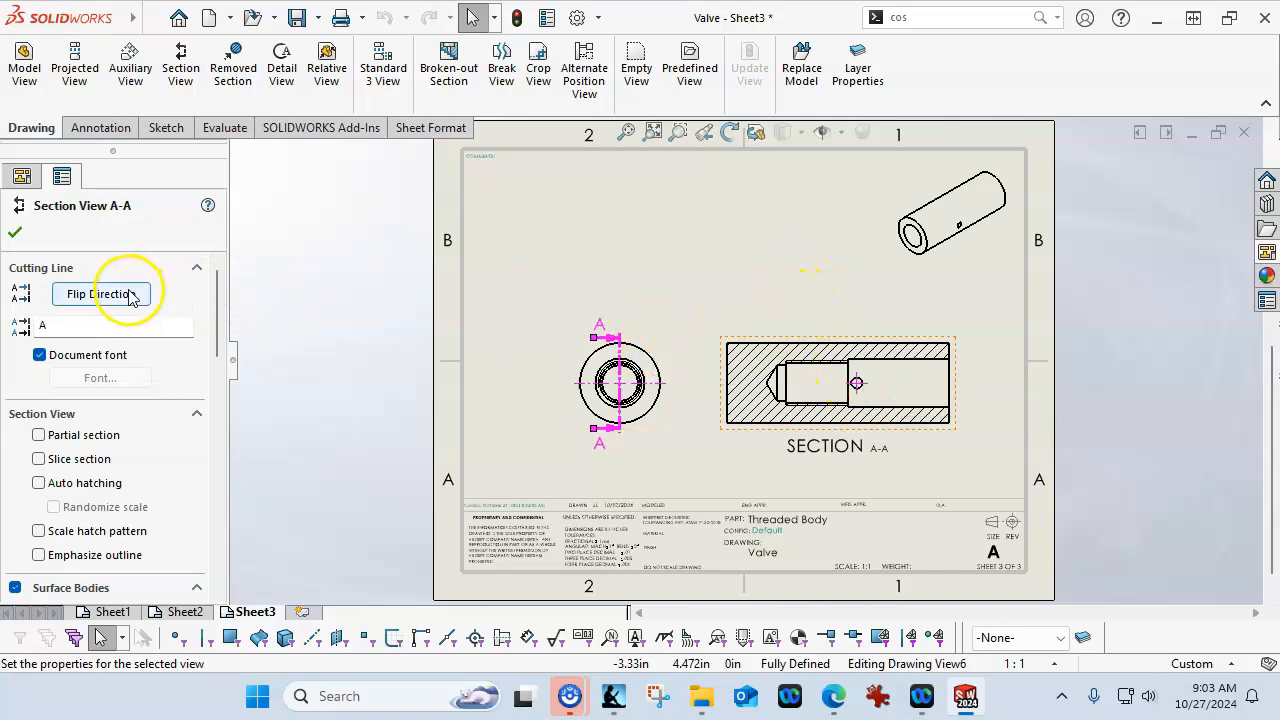
click(730, 370)
mouse_move(845, 336)
mouse_down()
mouse_move(889, 334)
mouse_move(850, 333)
mouse_up()
drag(667, 336, 713, 340)
Set a user-defined sheet scale of 3:4 for the Threaded Body sheet
click(1054, 663)
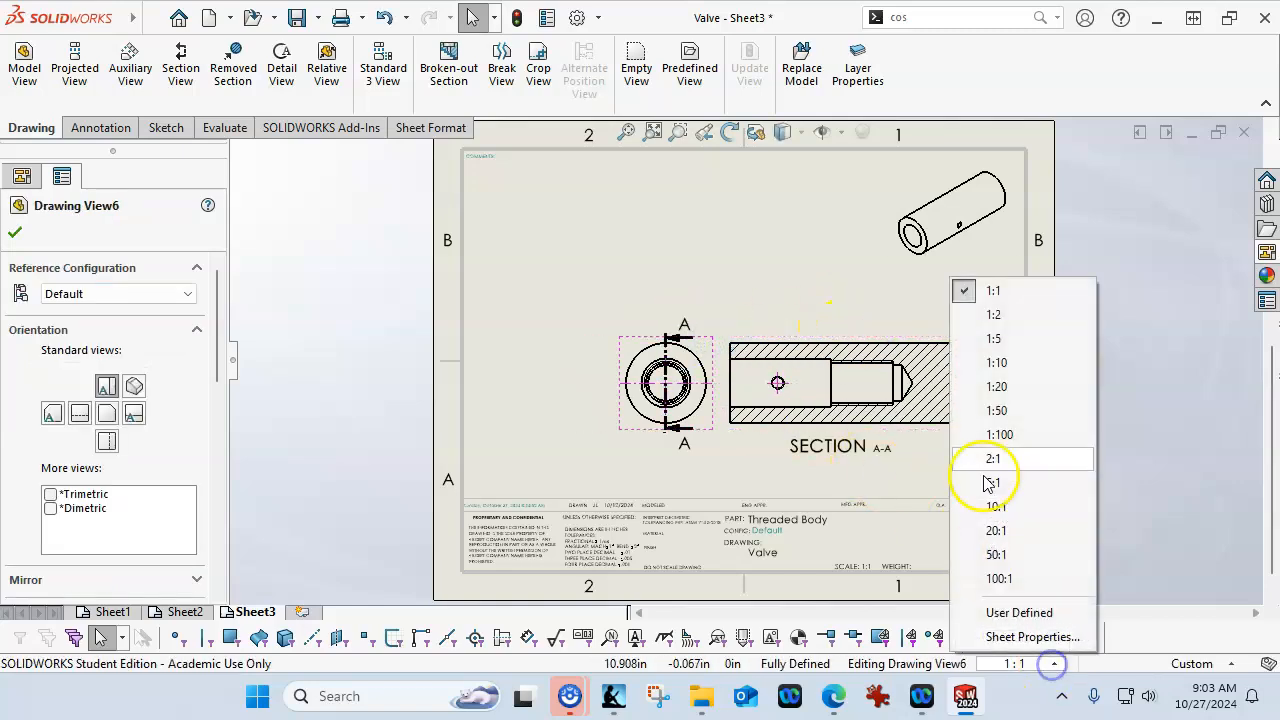
click(1019, 612)
text(3)
click(657, 381)
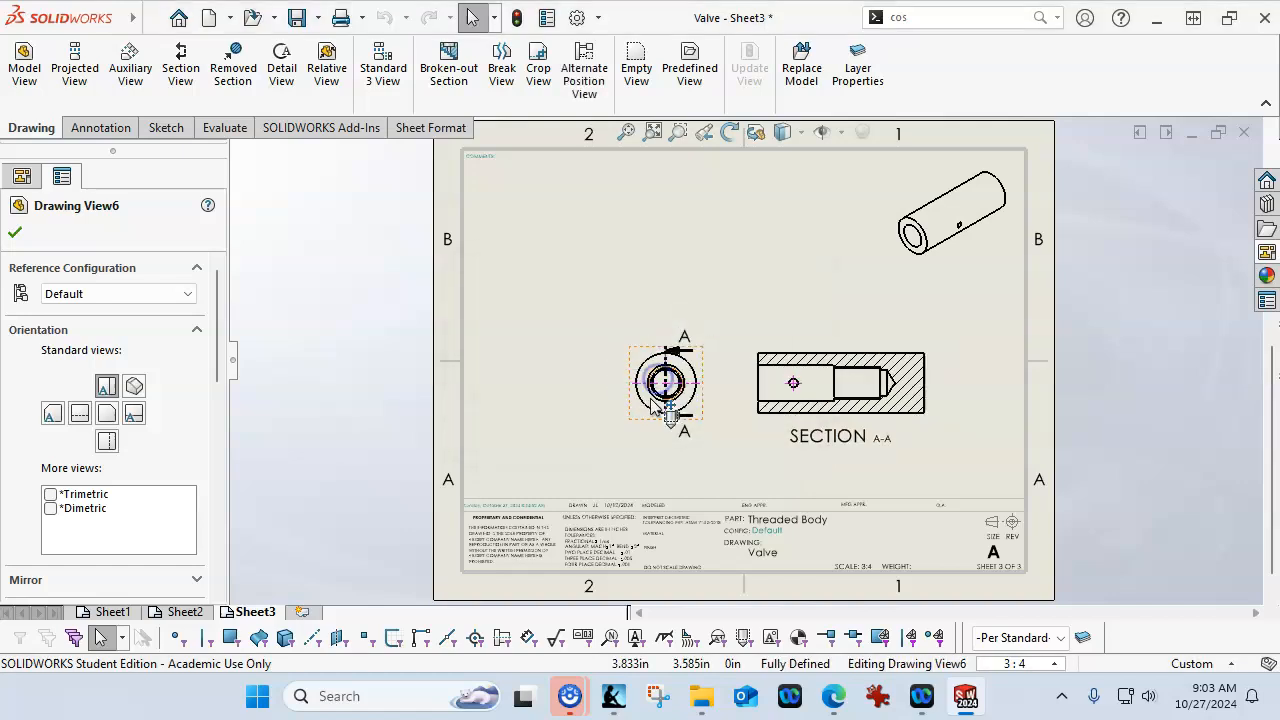
Move section A-A further right toward the sheet border, and shift the circular view slightly right
drag(820, 350, 885, 340)
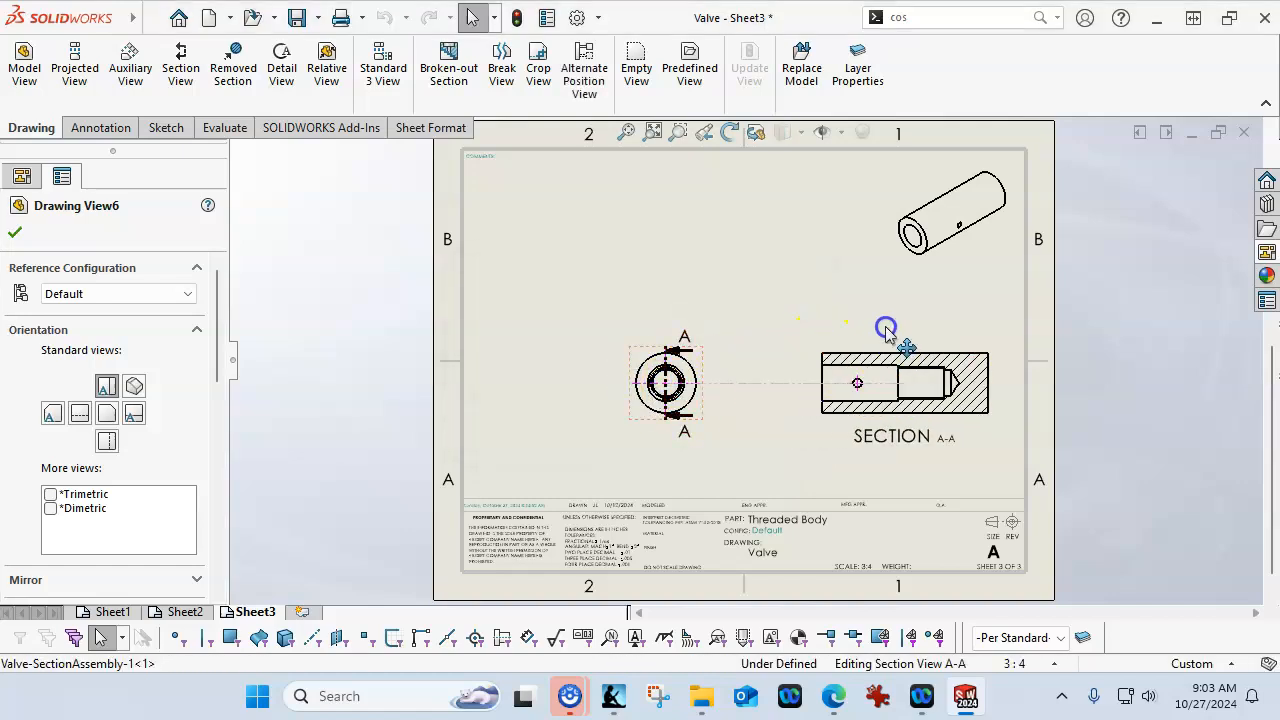
click(703, 375)
drag(703, 375, 735, 373)
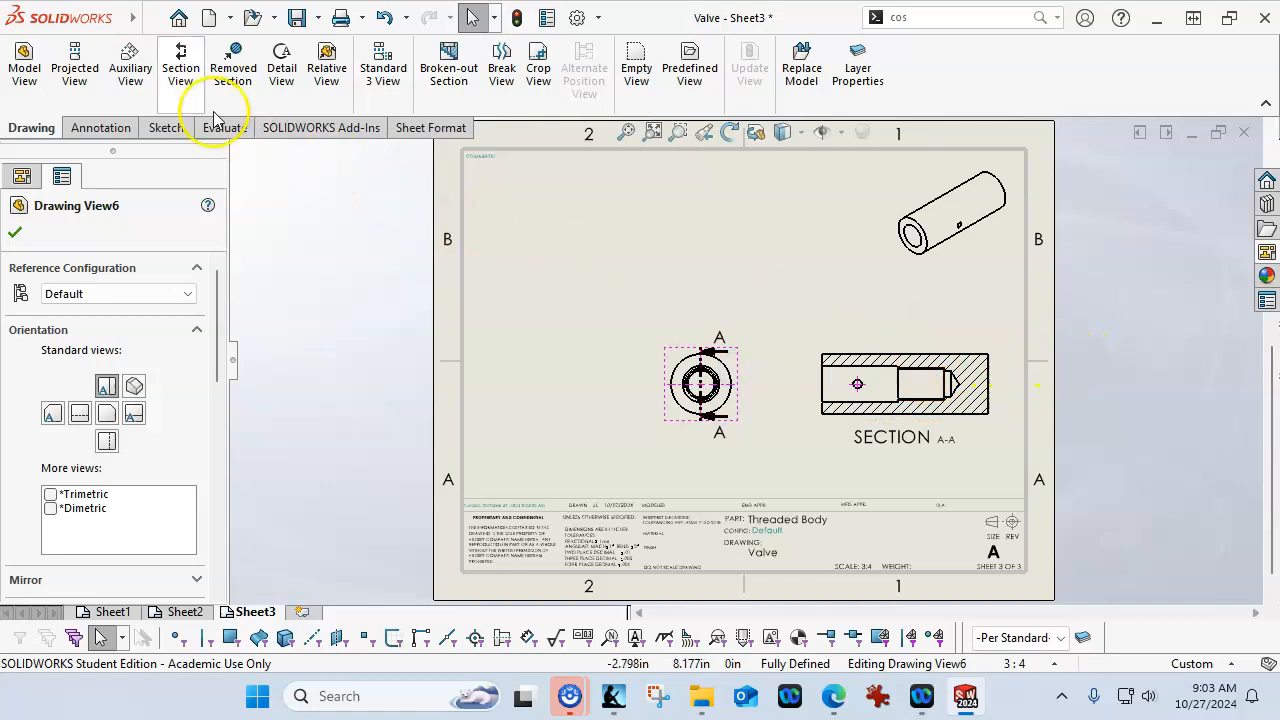
Create a projected side view of the Threaded Body to the left of the circular view
click(74, 62)
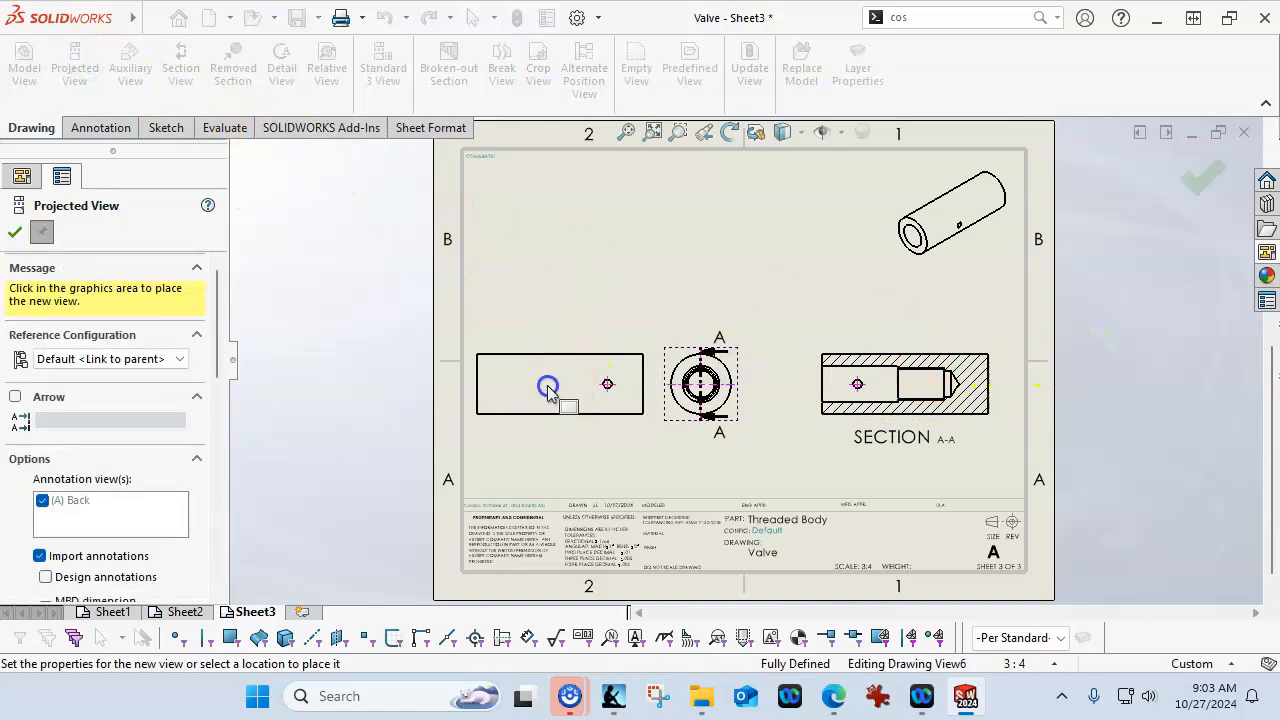
click(14, 232)
Shift the row of aligned views slightly upward and move the SECTION A-A label further below its view
mouse_move(704, 384)
mouse_down()
mouse_move(778, 362)
mouse_move(656, 348)
mouse_move(670, 345)
mouse_up()
click(629, 240)
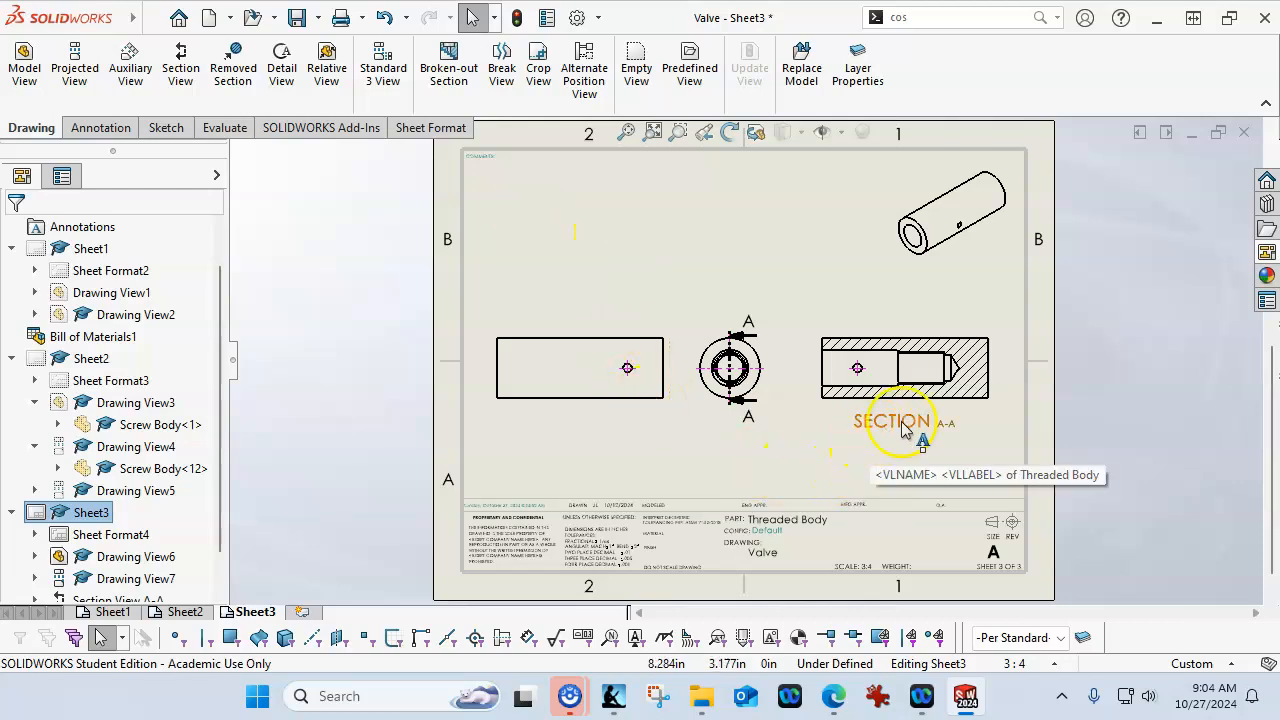
drag(904, 428, 904, 455)
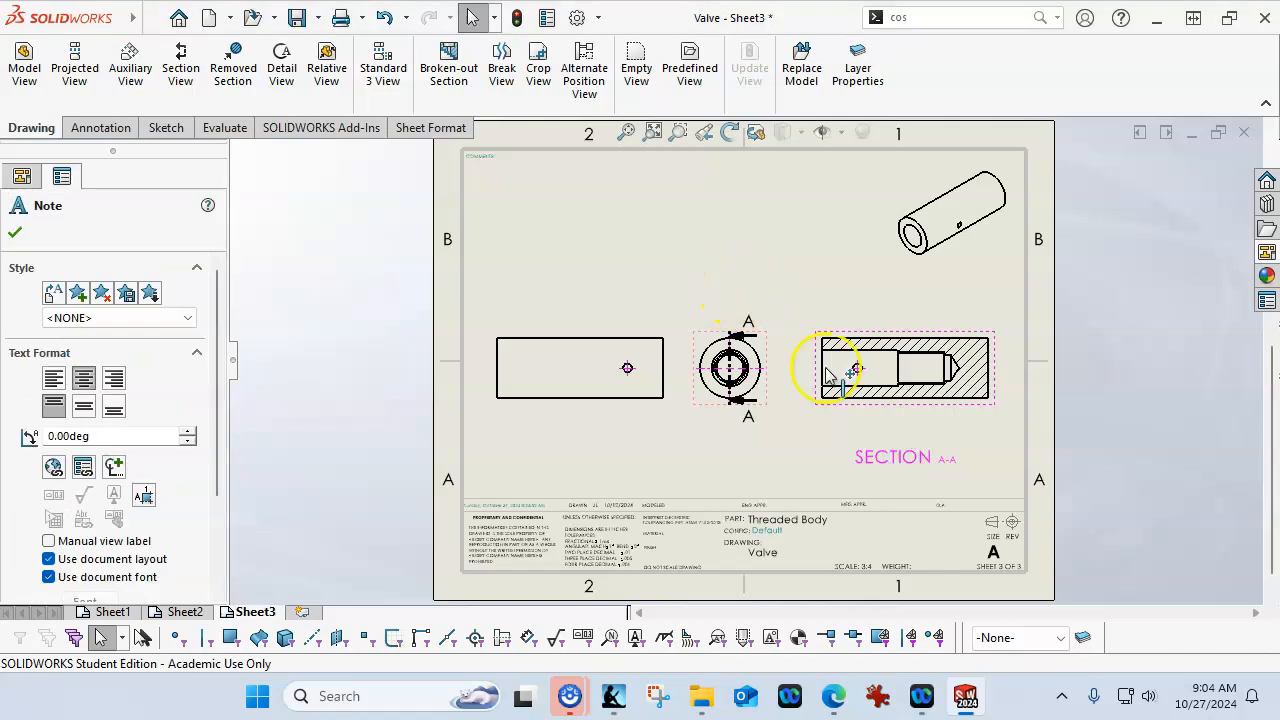
click(904, 459)
click(748, 272)
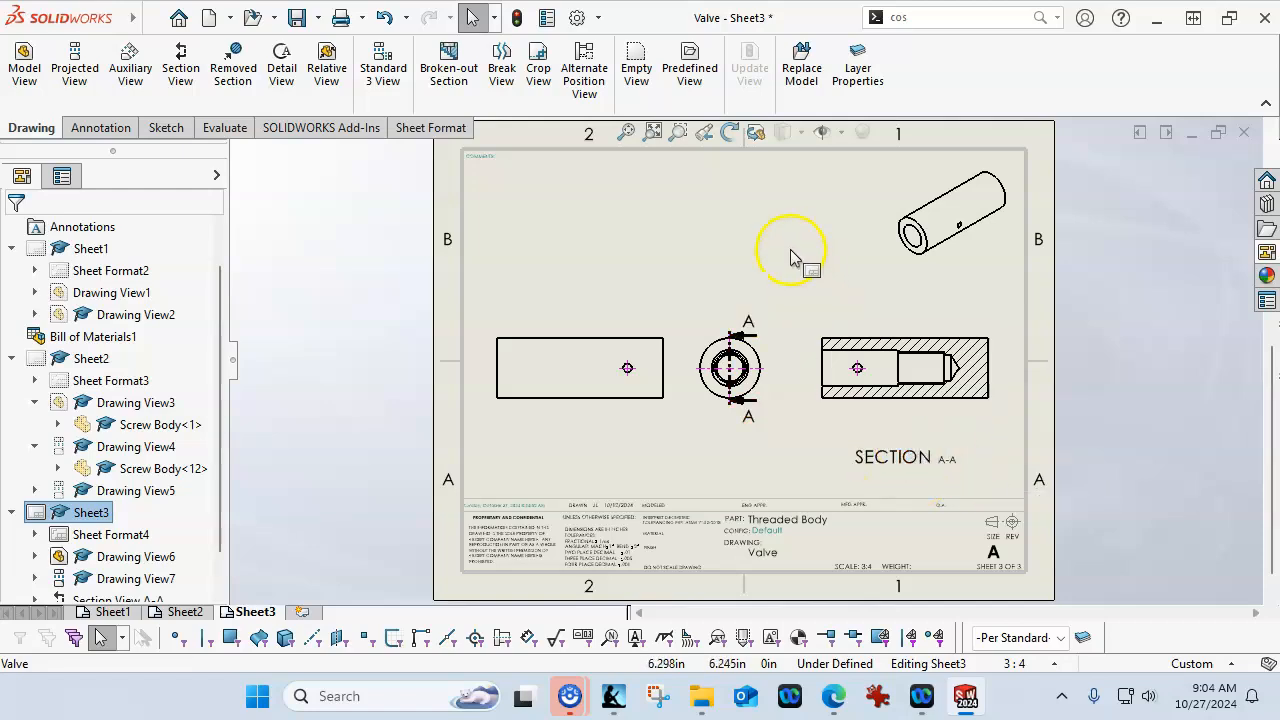
Dimension the projected side view's overall length and the distance from its right end to the small hole's center
scroll(771, 400, down, 3)
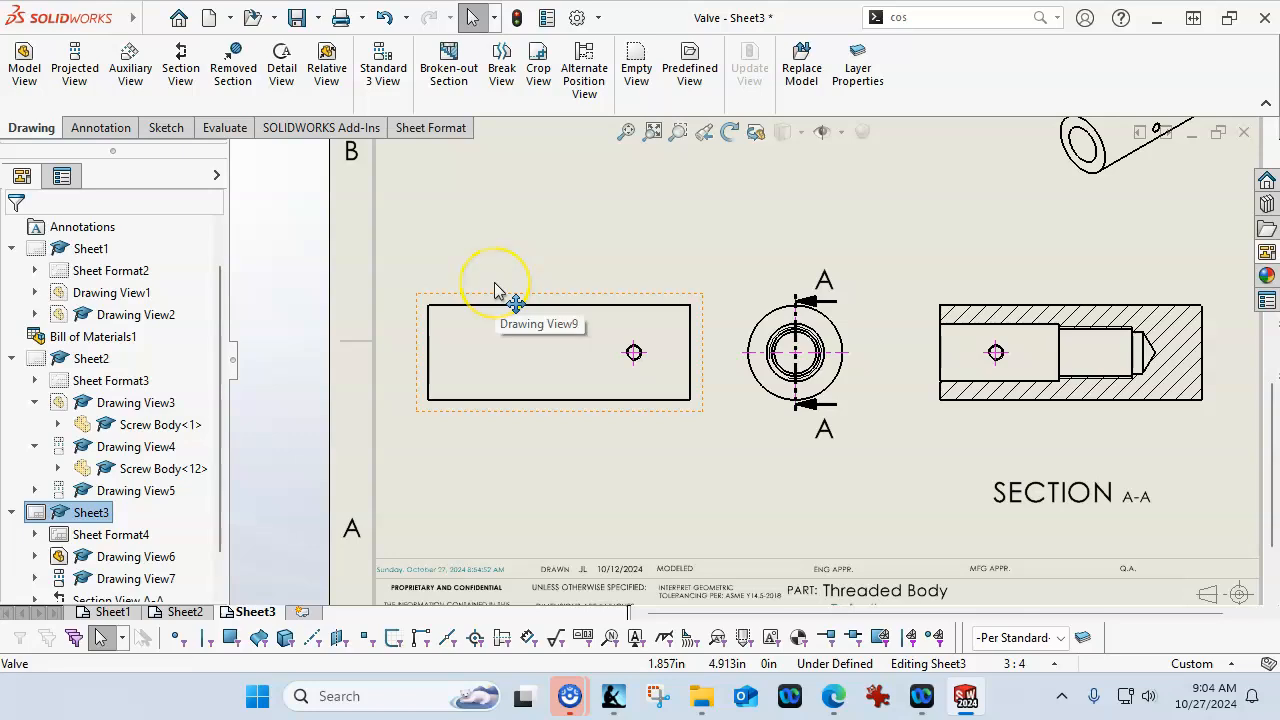
click(108, 127)
click(38, 96)
click(590, 401)
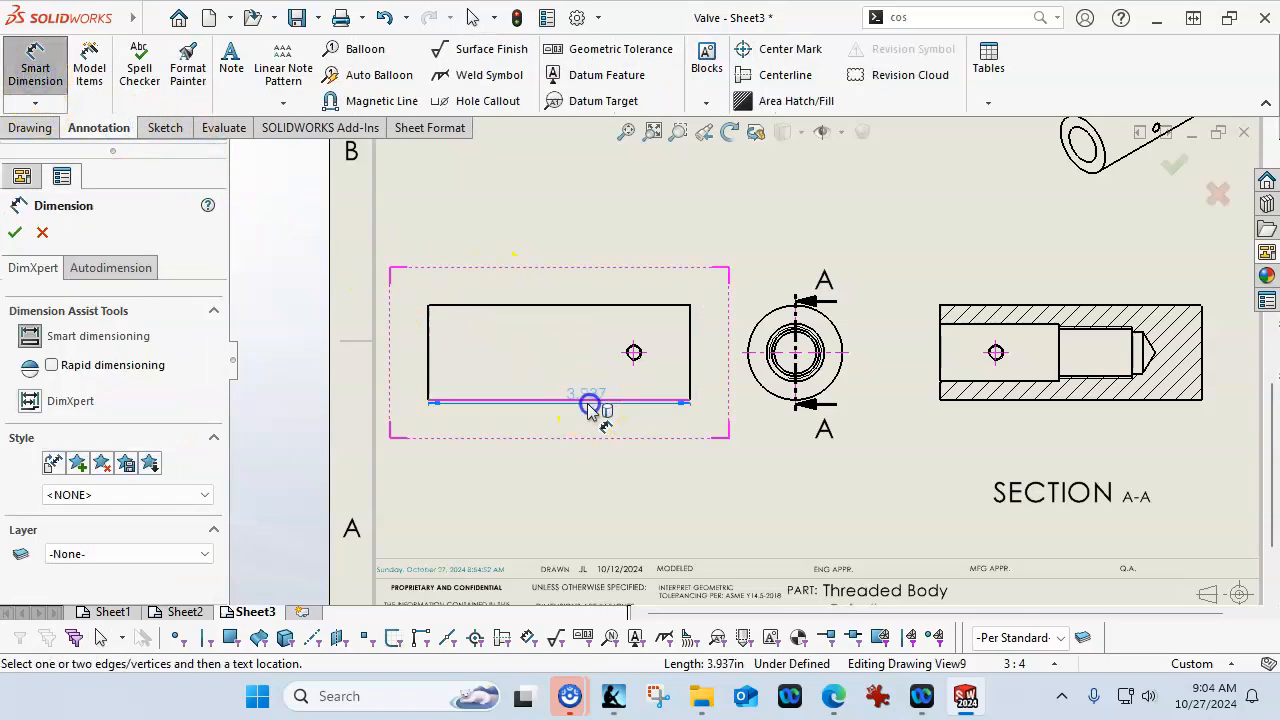
click(569, 474)
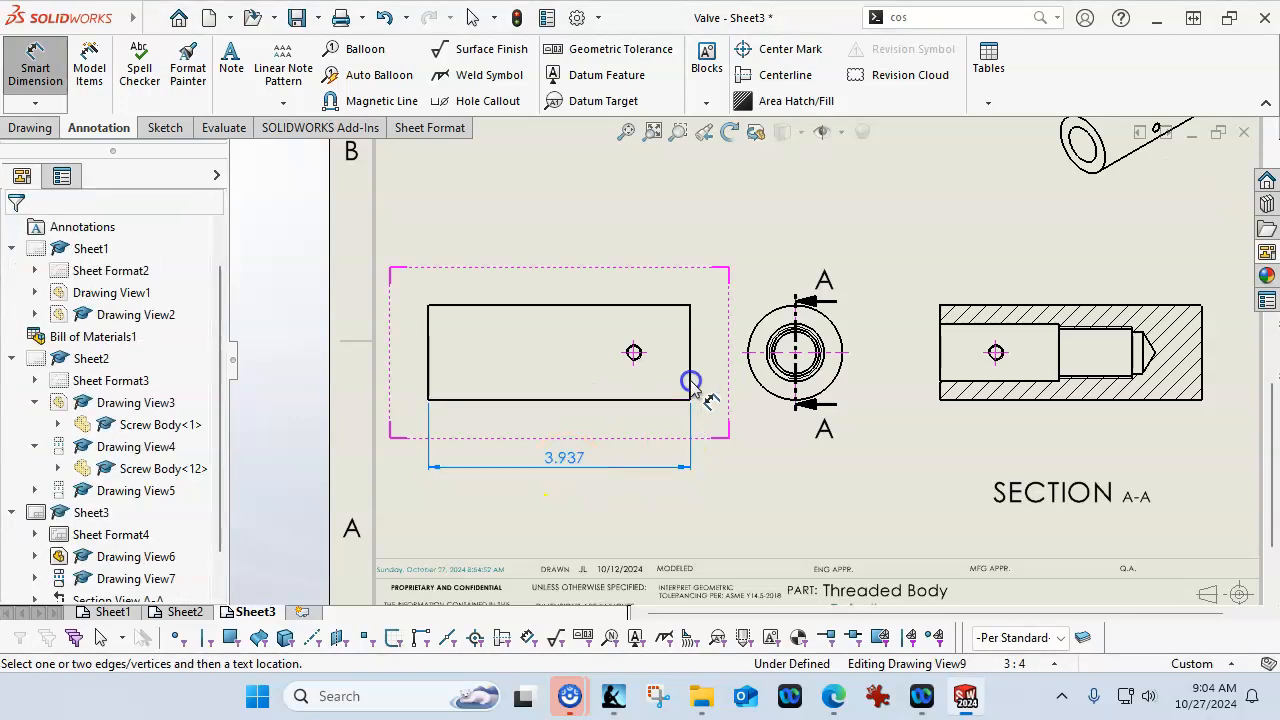
click(690, 380)
click(633, 352)
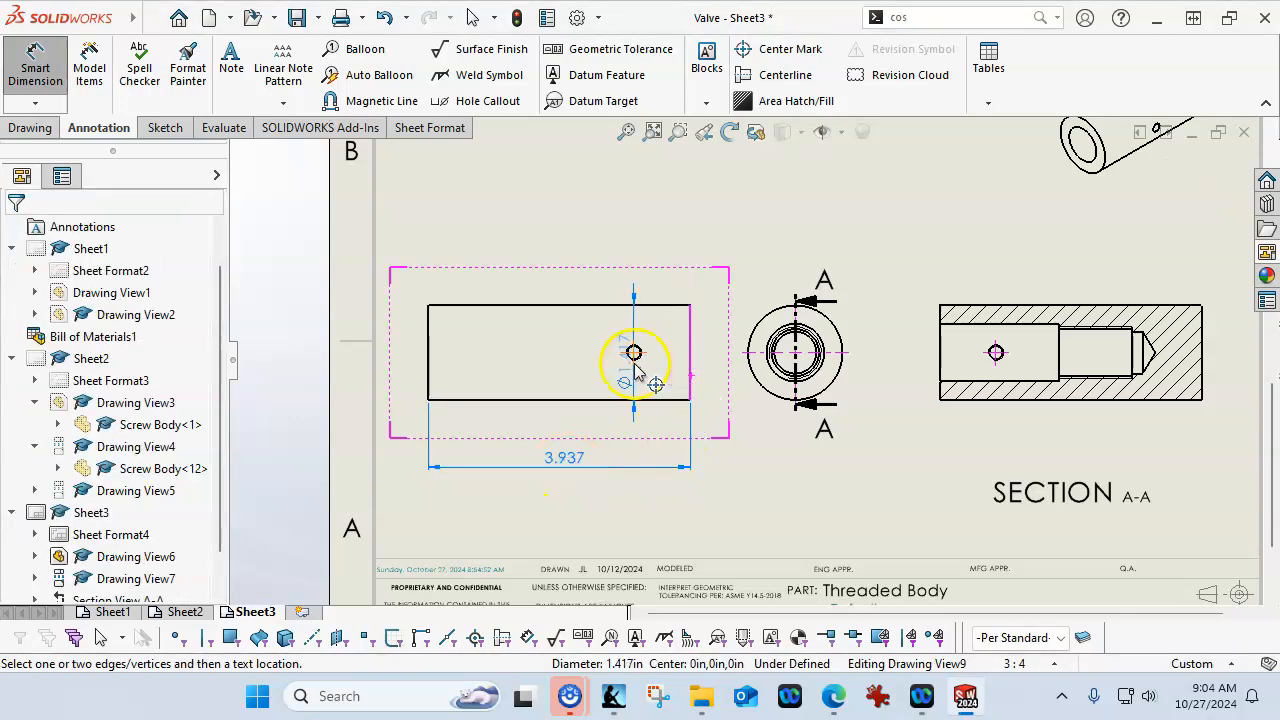
click(588, 432)
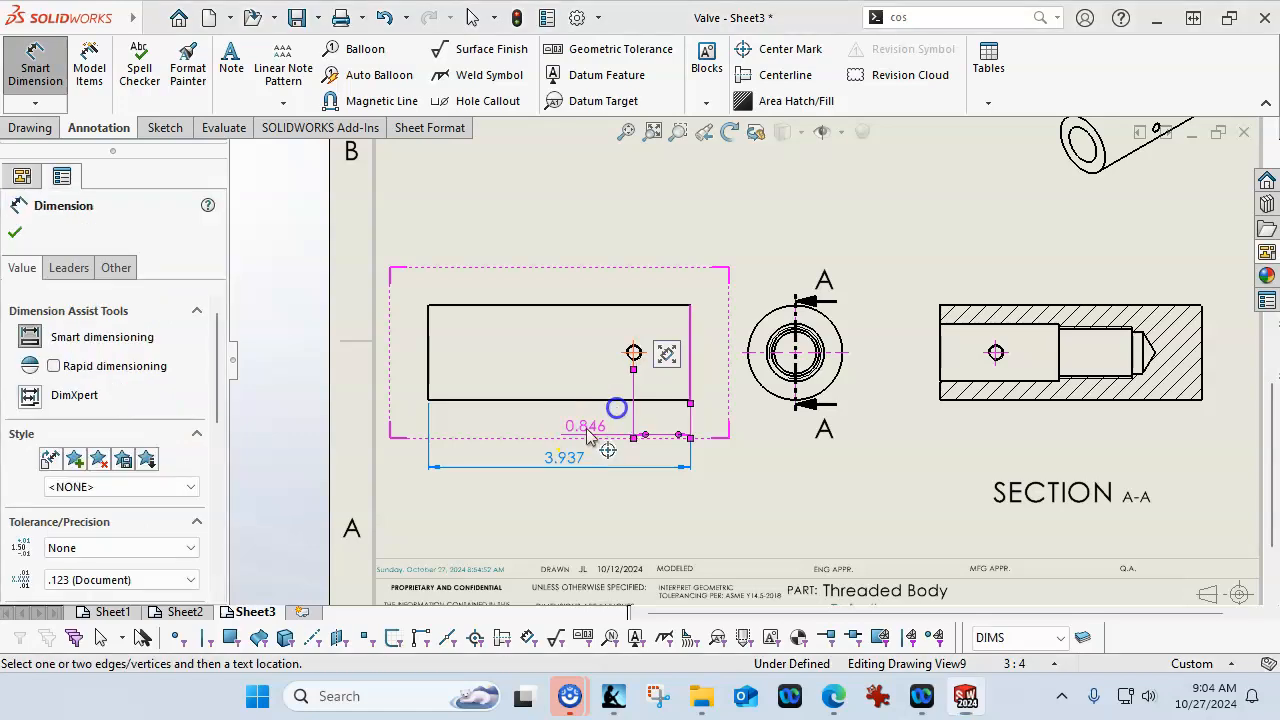
Add hole callouts above the projected side view and section A-A for the small threaded cross hole
click(470, 101)
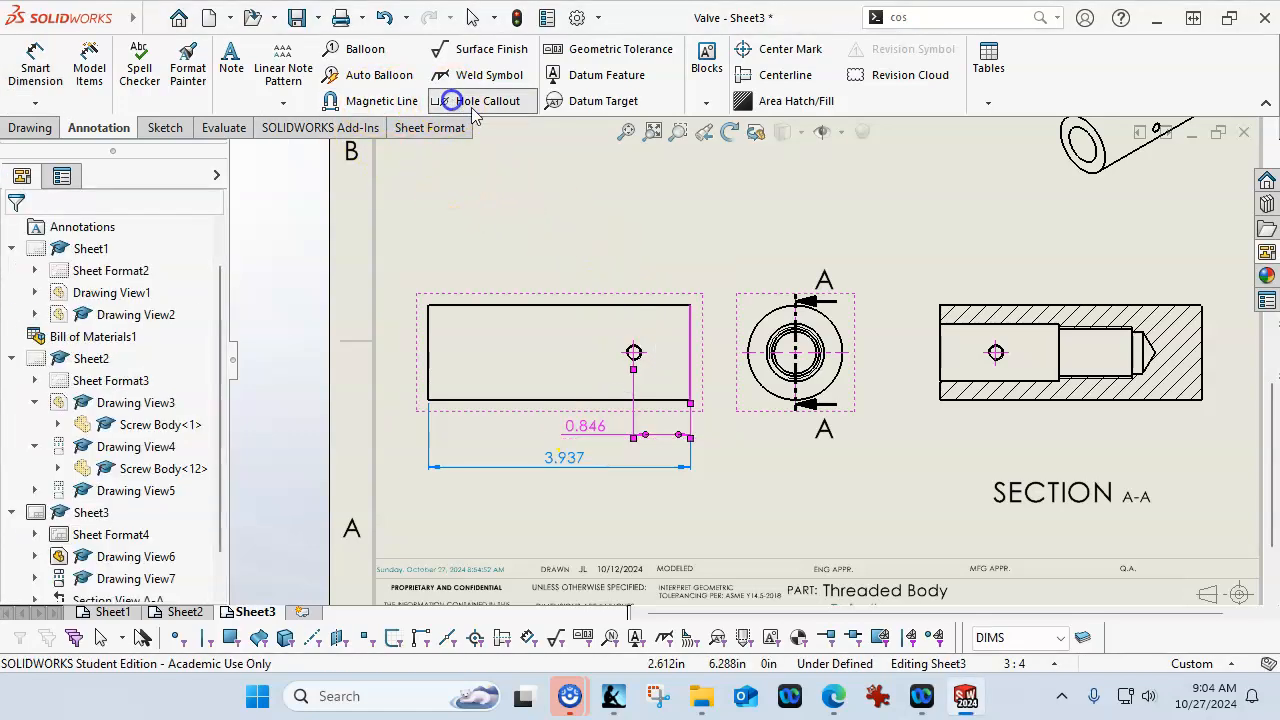
click(637, 355)
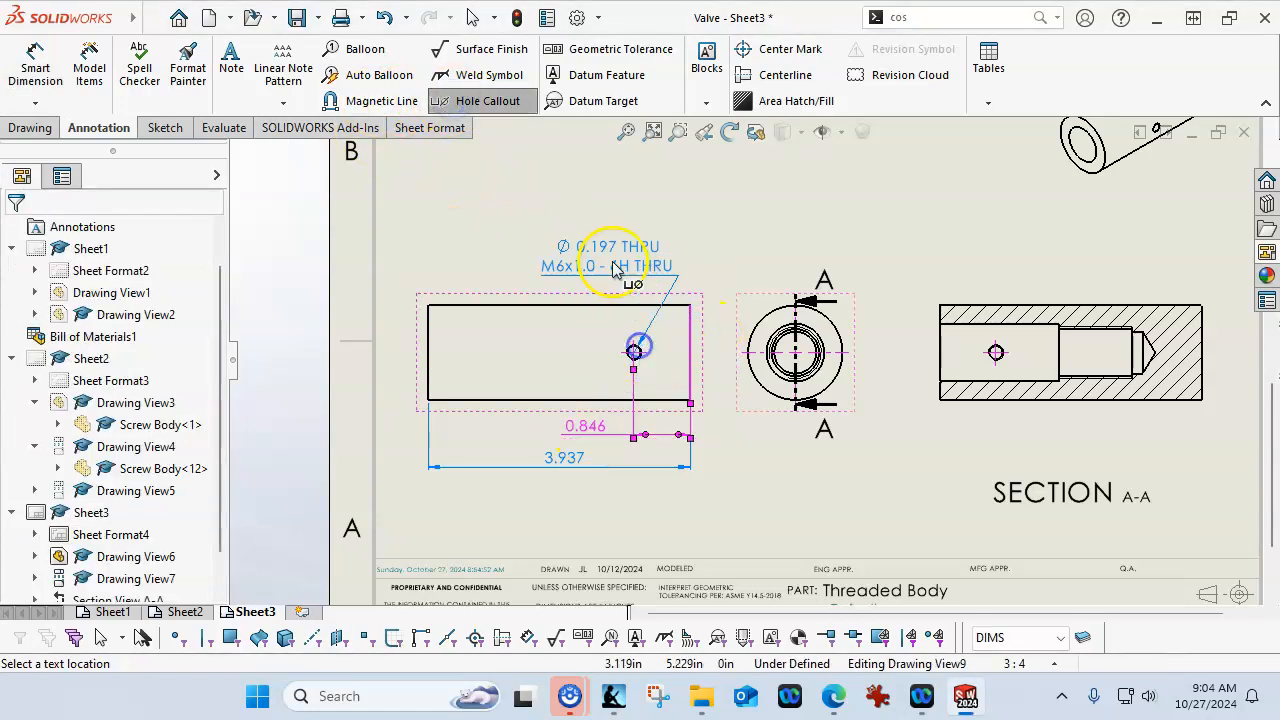
click(537, 258)
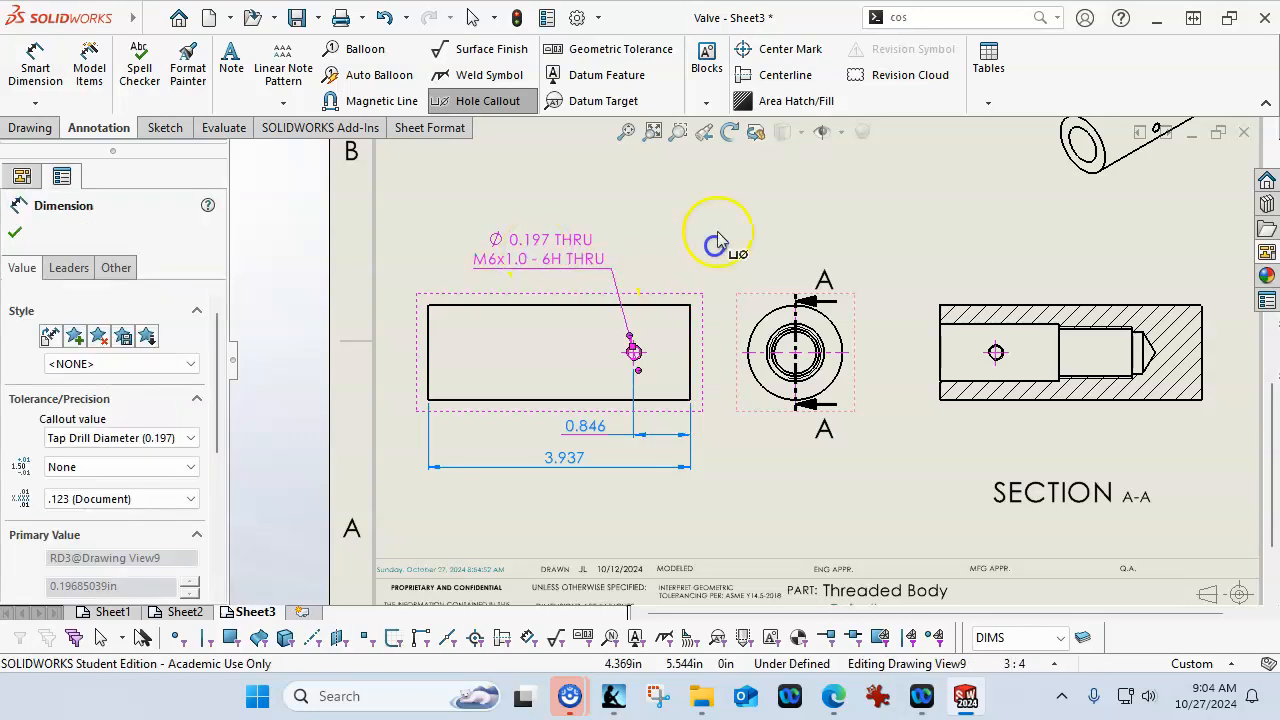
click(996, 352)
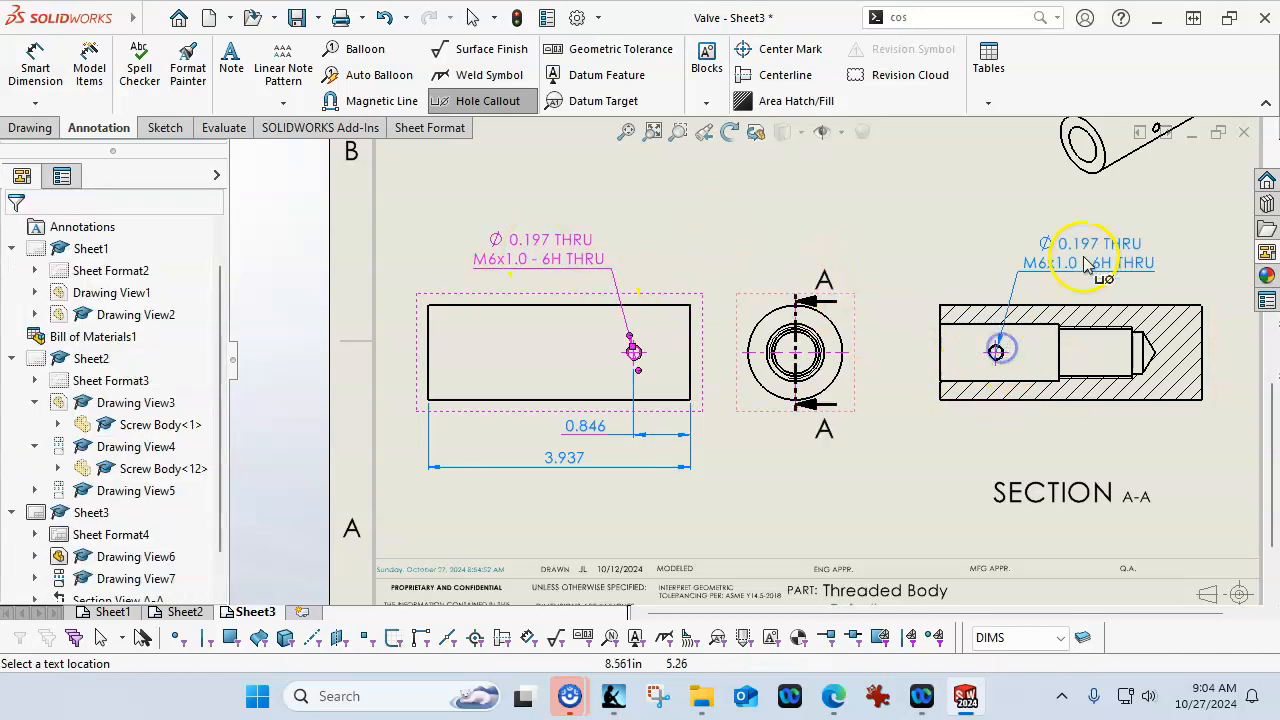
click(1120, 248)
Dimension the distance from the left end of section A-A to the small hole's center, placed below the view
click(35, 66)
scroll(1003, 462, down, 3)
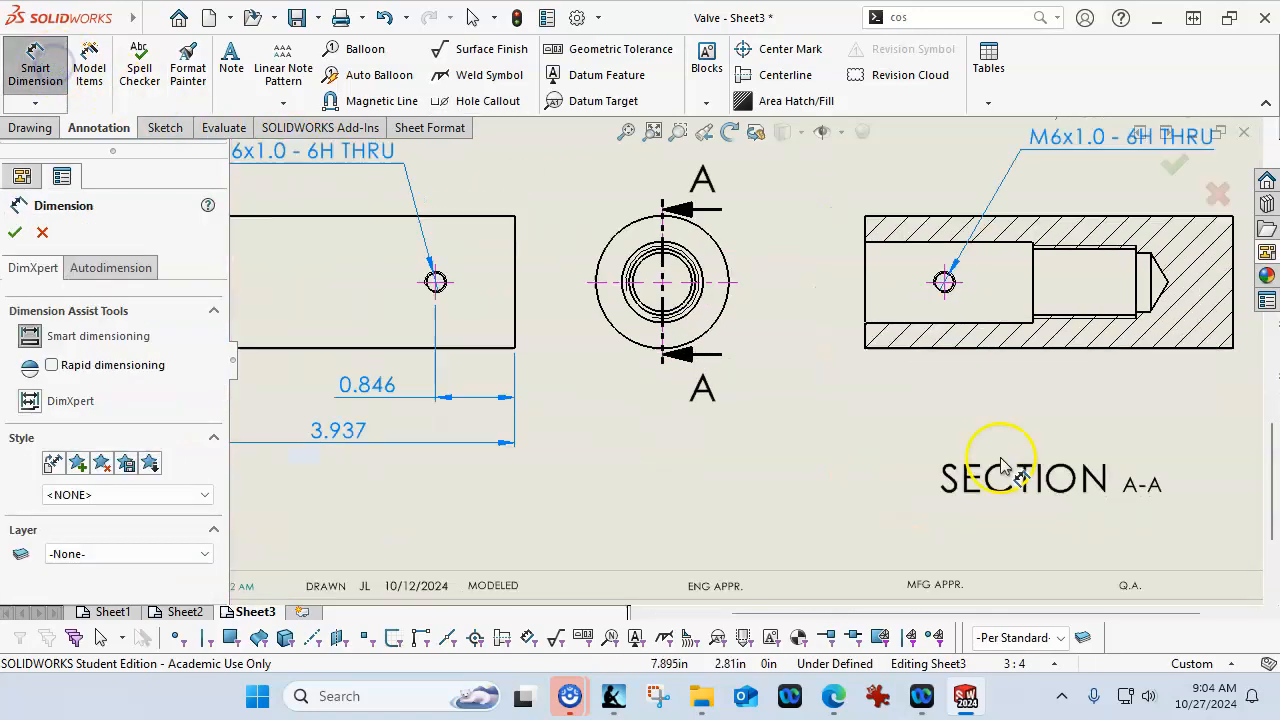
click(866, 344)
click(943, 286)
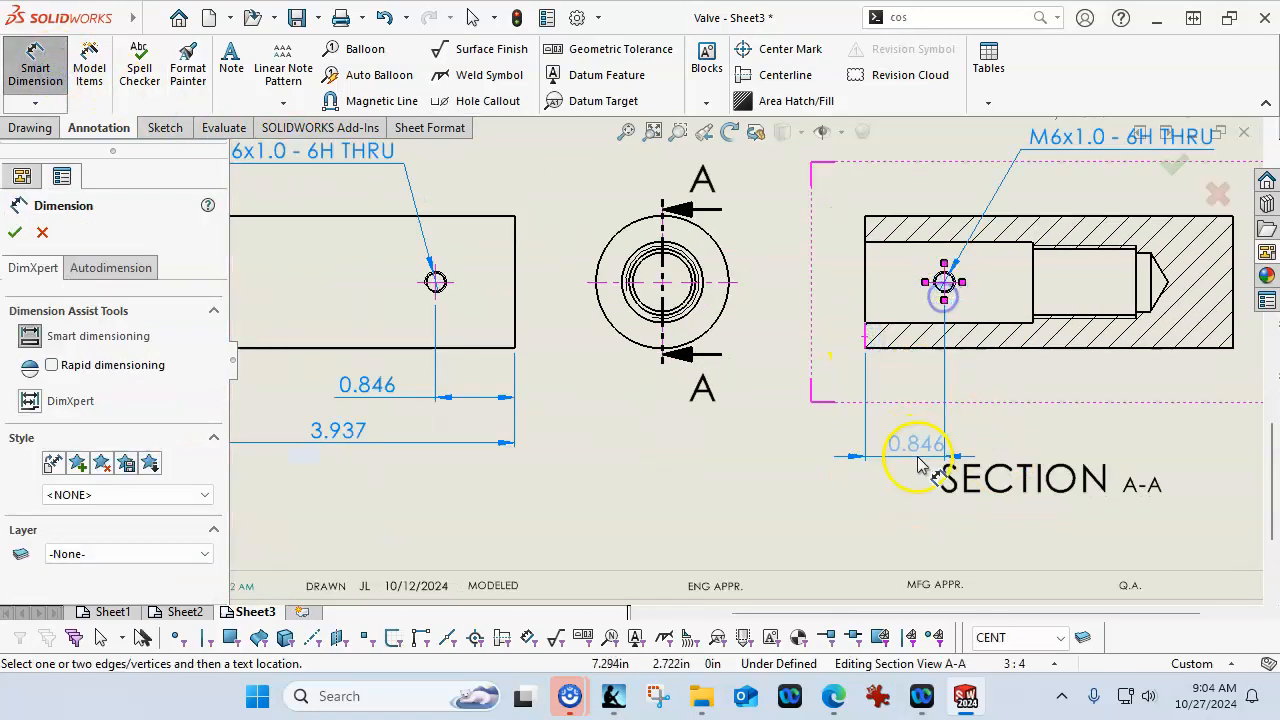
click(910, 392)
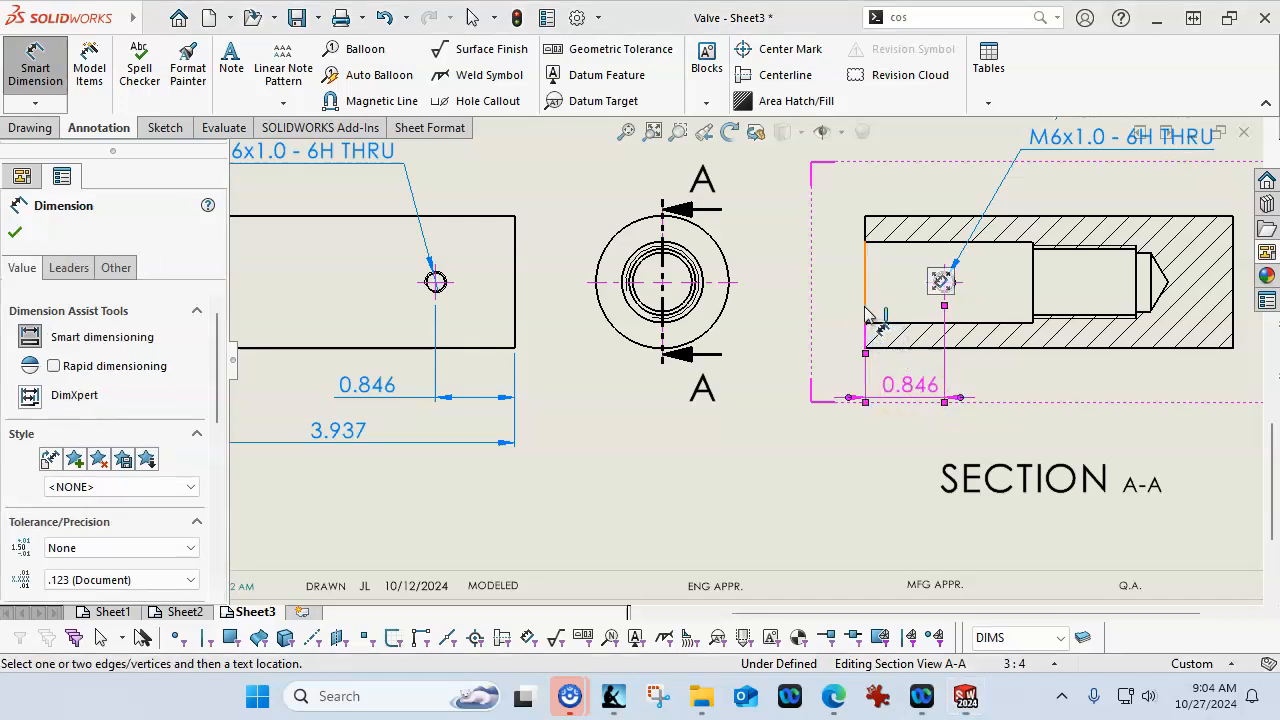
click(905, 455)
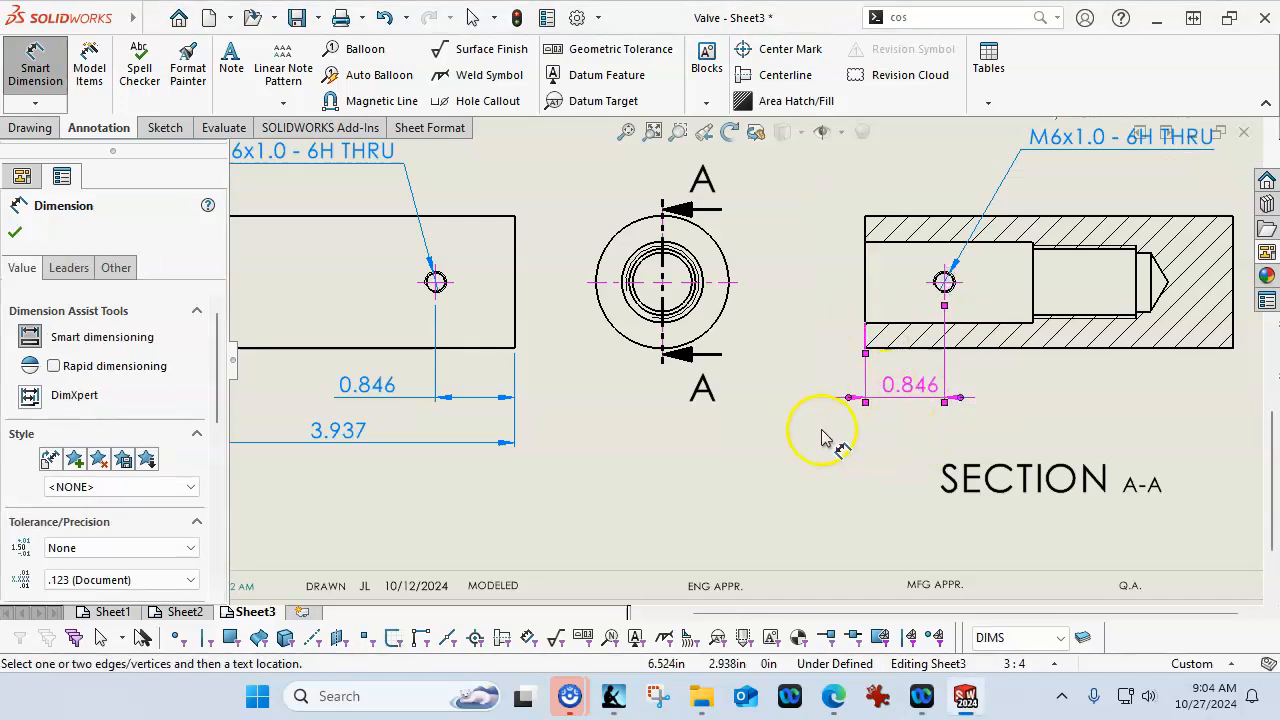
scroll(822, 437, up, 3)
scroll(808, 401, down, 2)
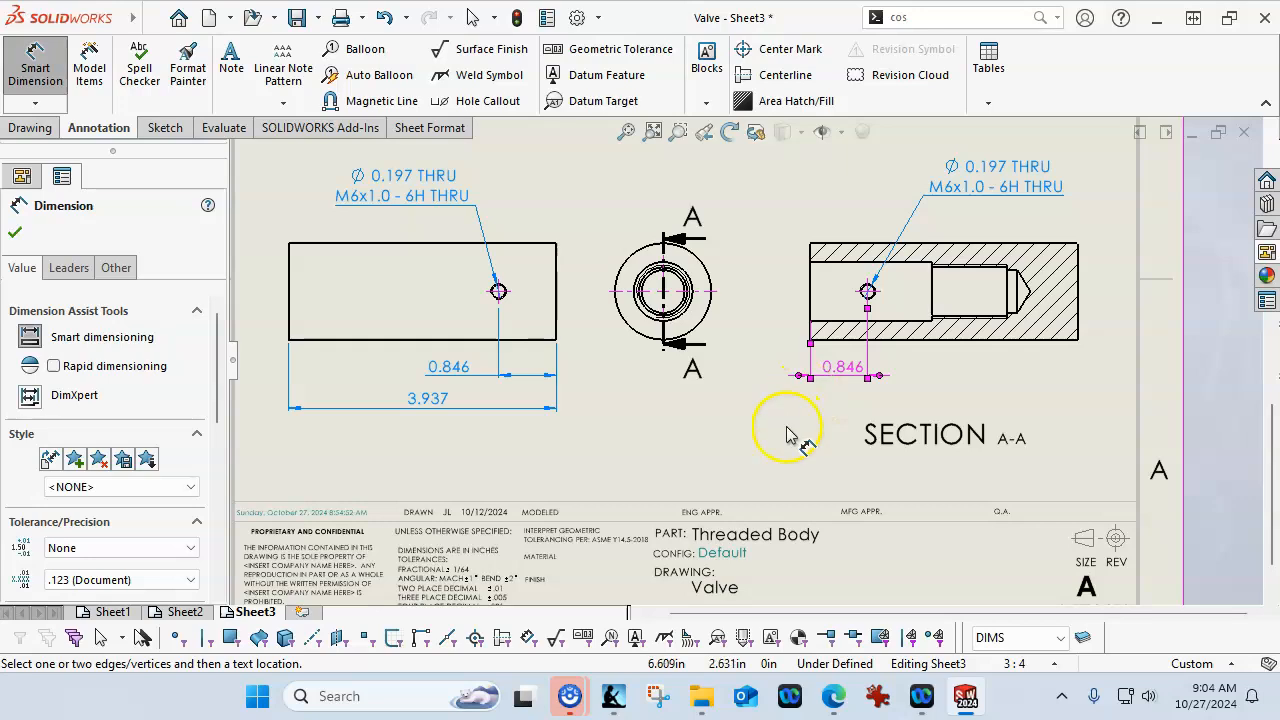
right_click(786, 434)
click(834, 517)
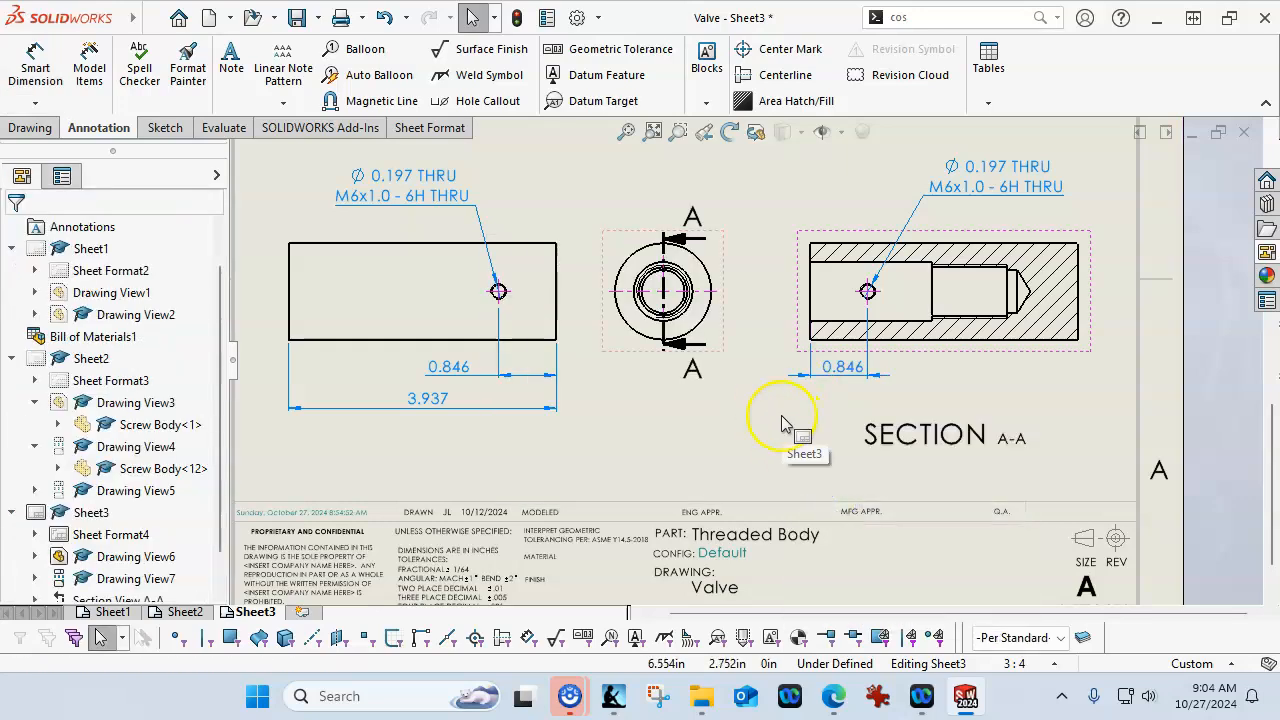
click(866, 405)
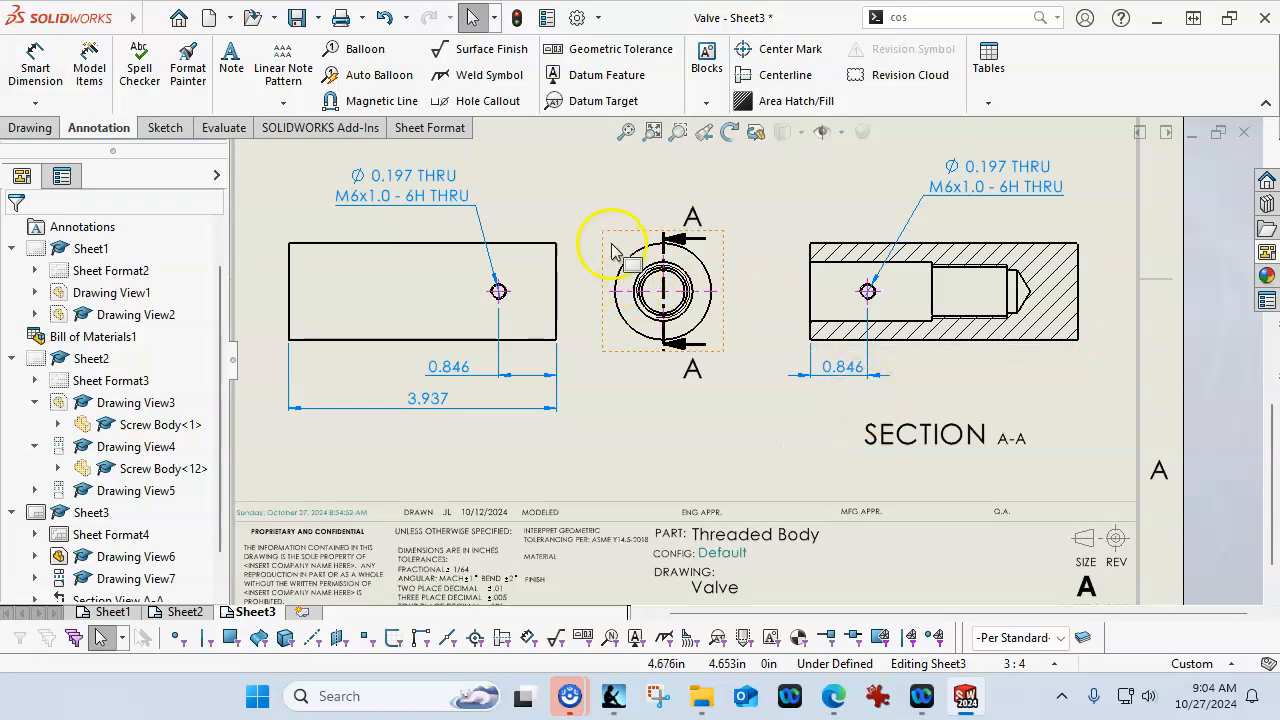
Flip the A-A cutting line's direction and delete the dangling hole callout above the section view
click(655, 236)
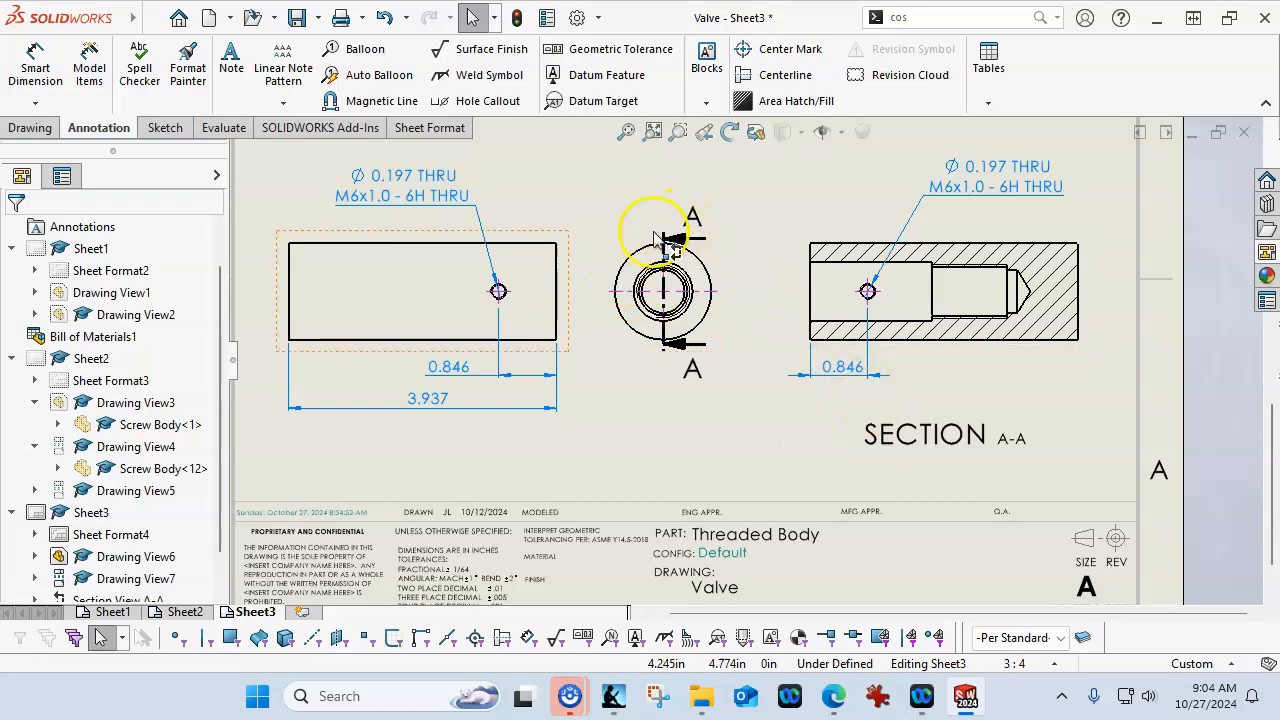
click(690, 252)
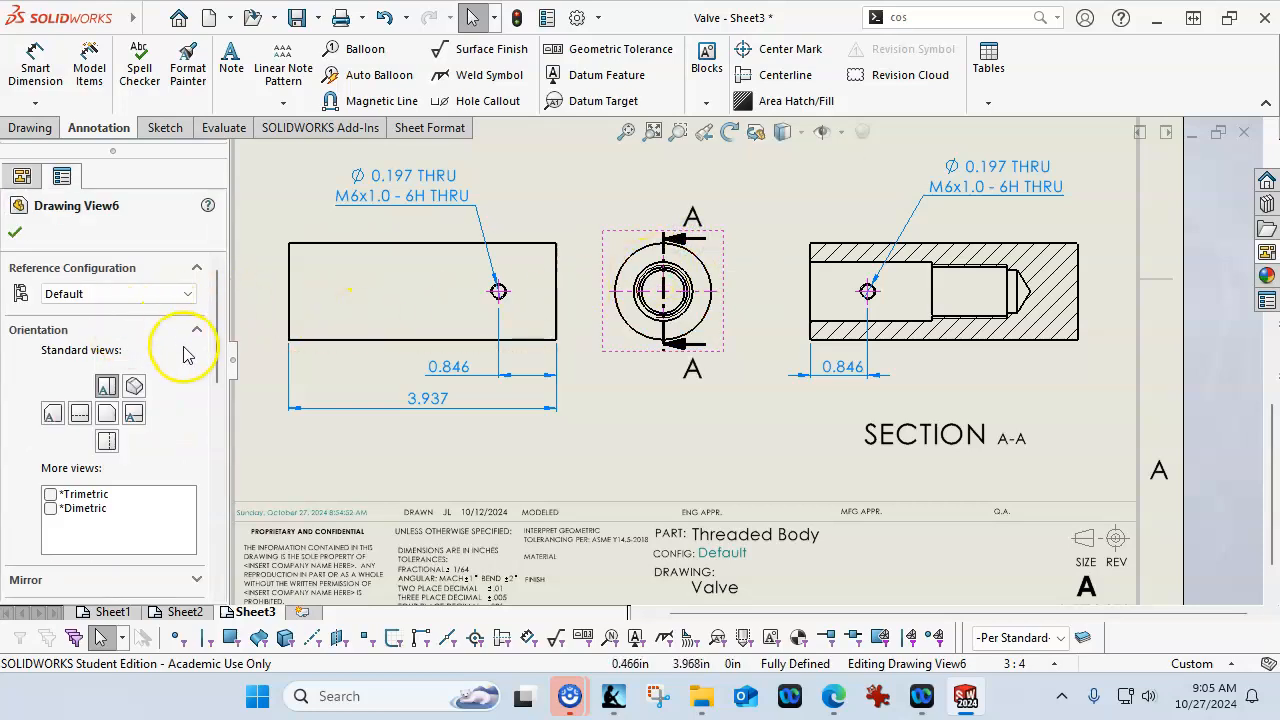
click(665, 340)
click(84, 296)
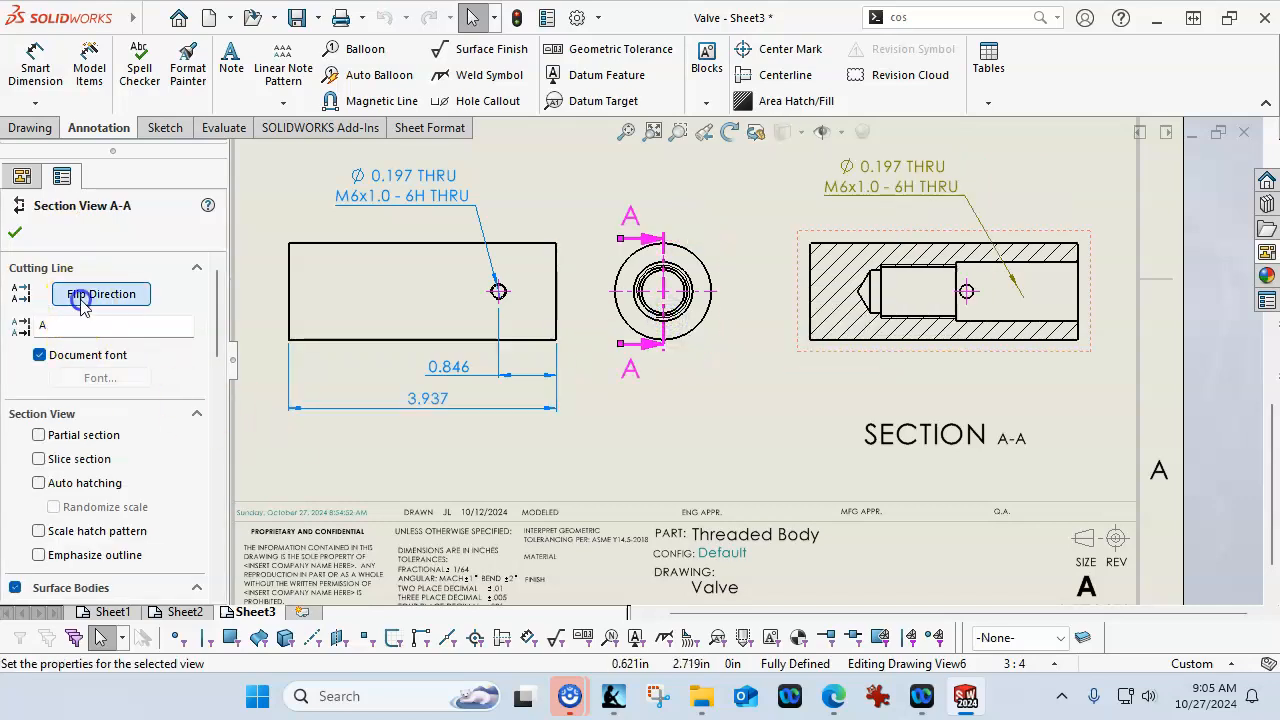
click(865, 215)
key(Delete)
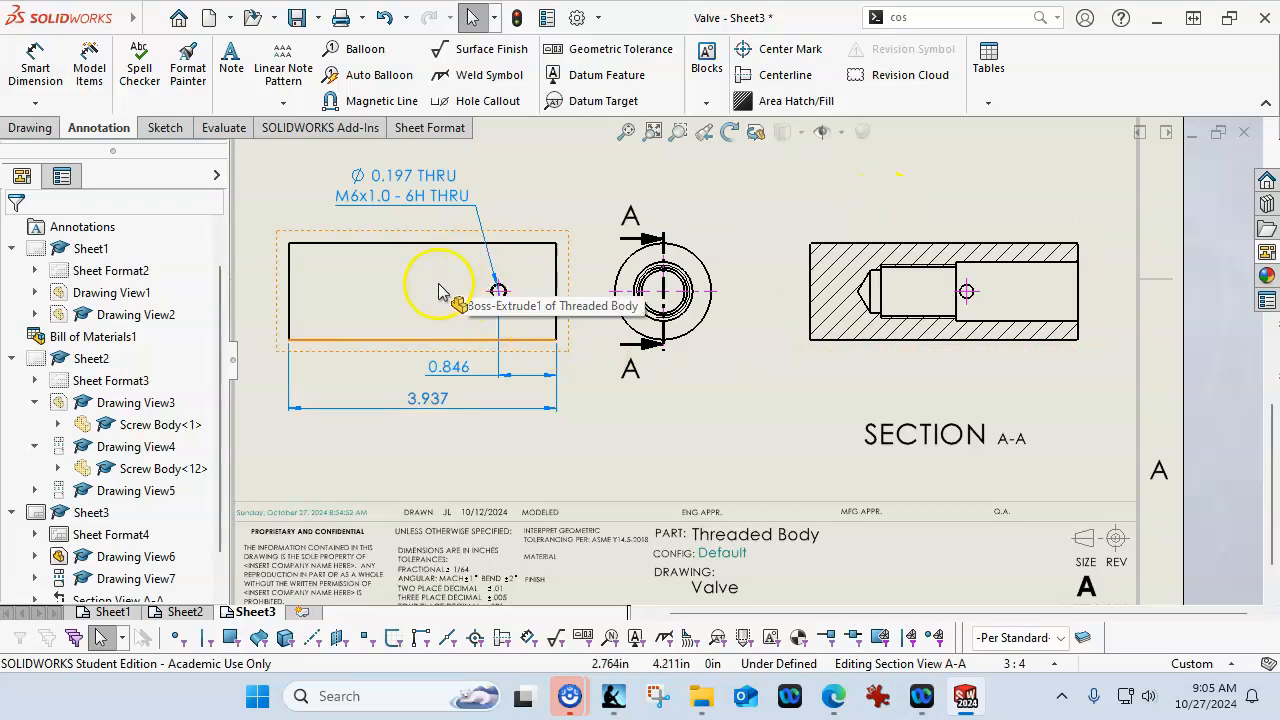
Delete the projected side view with its dimensions and move section A-A to the left of the circular view
click(425, 248)
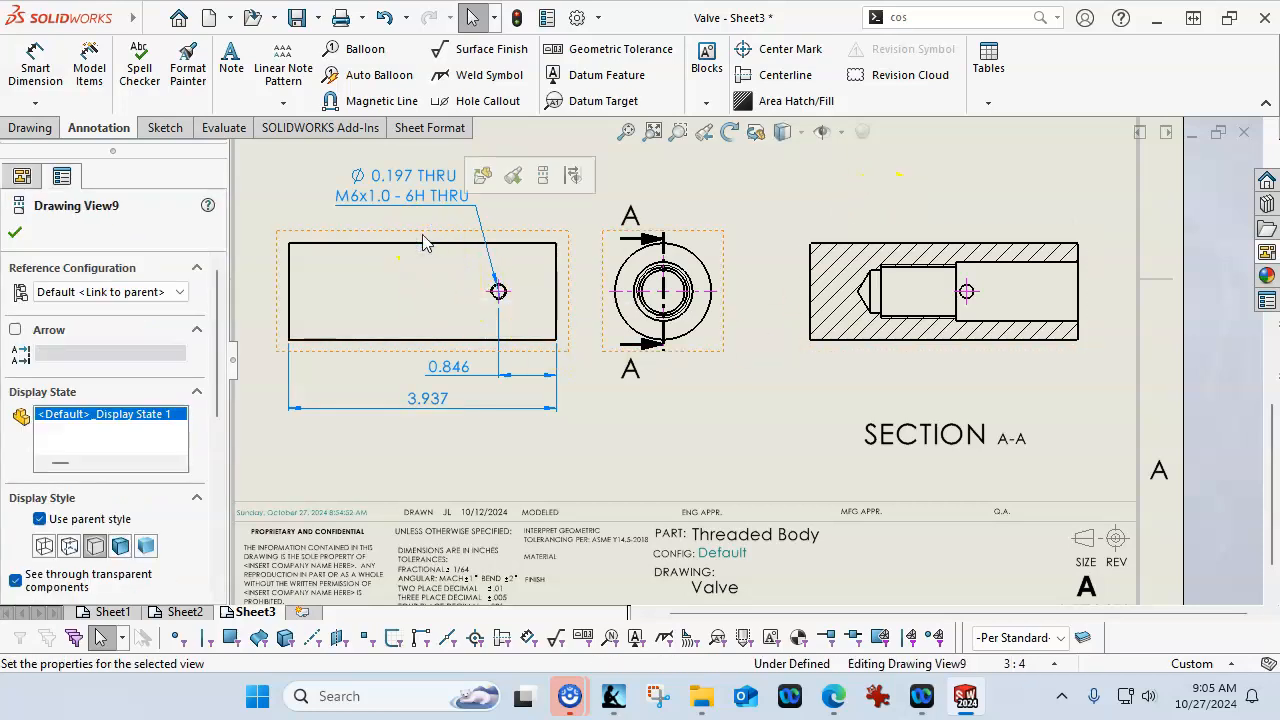
key(Delete)
click(780, 307)
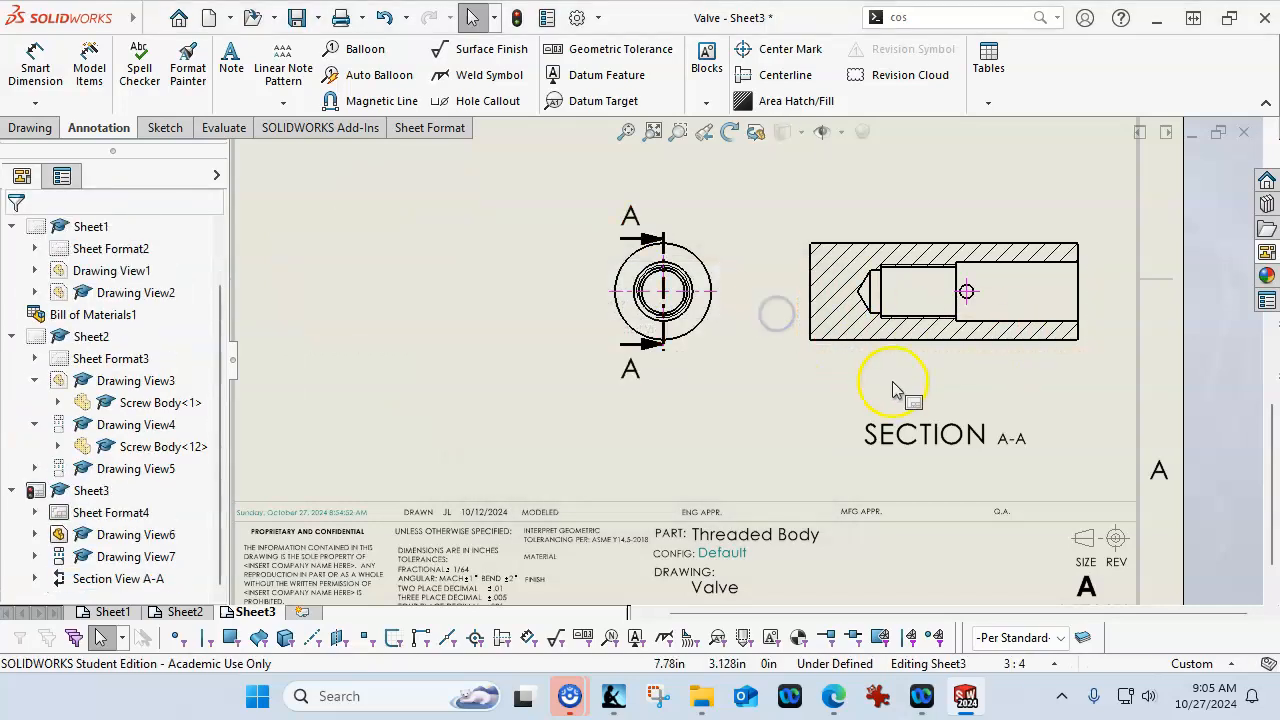
mouse_move(882, 353)
mouse_down()
mouse_move(427, 352)
mouse_move(334, 334)
mouse_up()
click(786, 320)
Create a projected side view of the Threaded Body to the right of the circular view
click(712, 240)
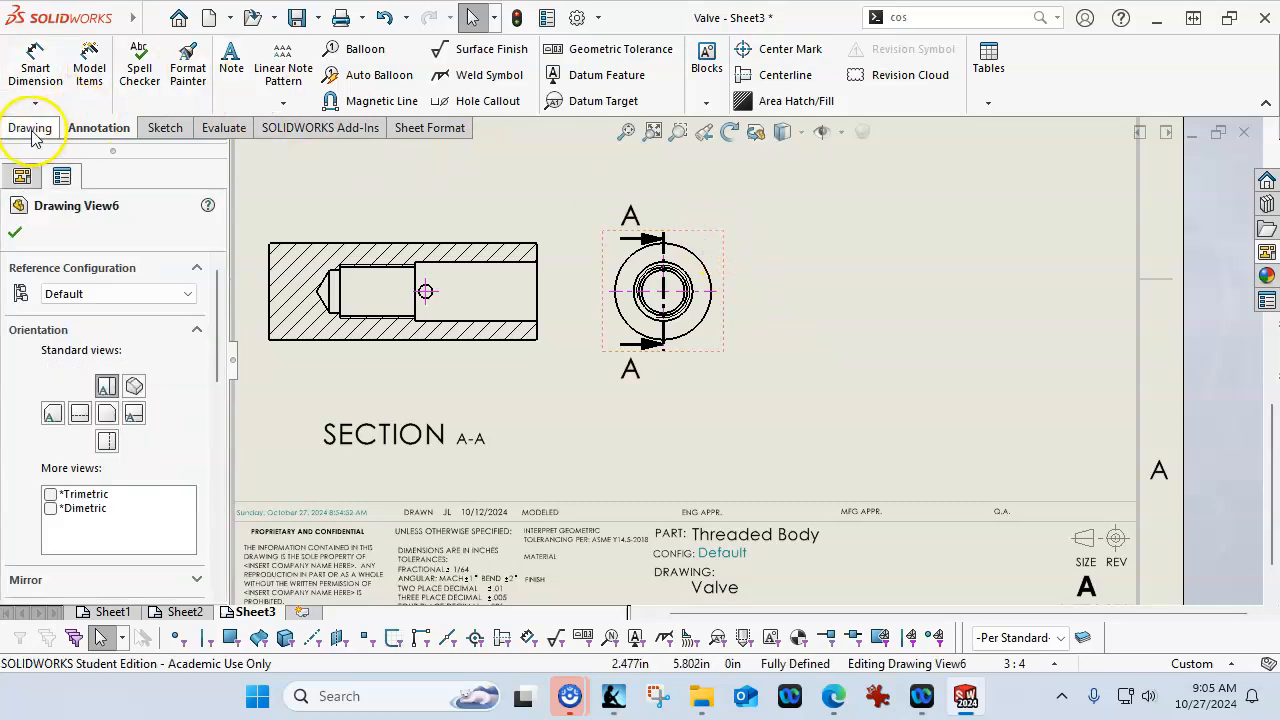
click(30, 130)
click(74, 68)
click(962, 303)
click(14, 232)
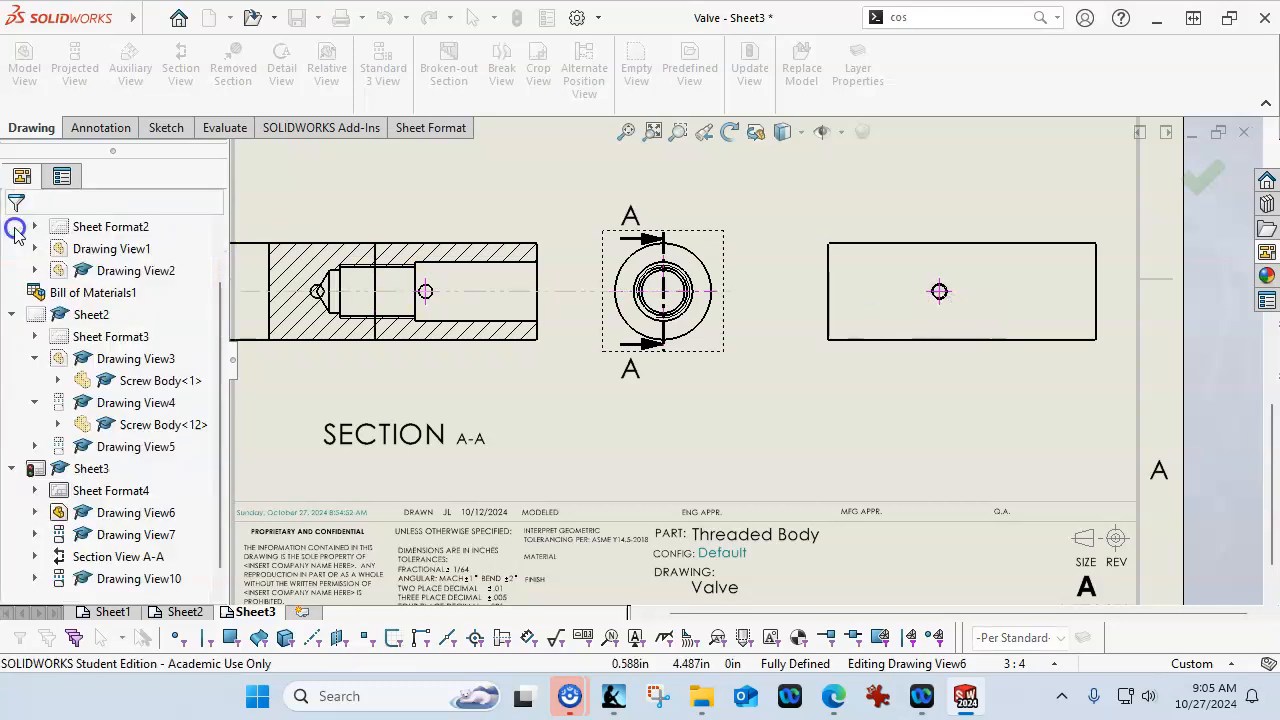
click(957, 421)
click(783, 374)
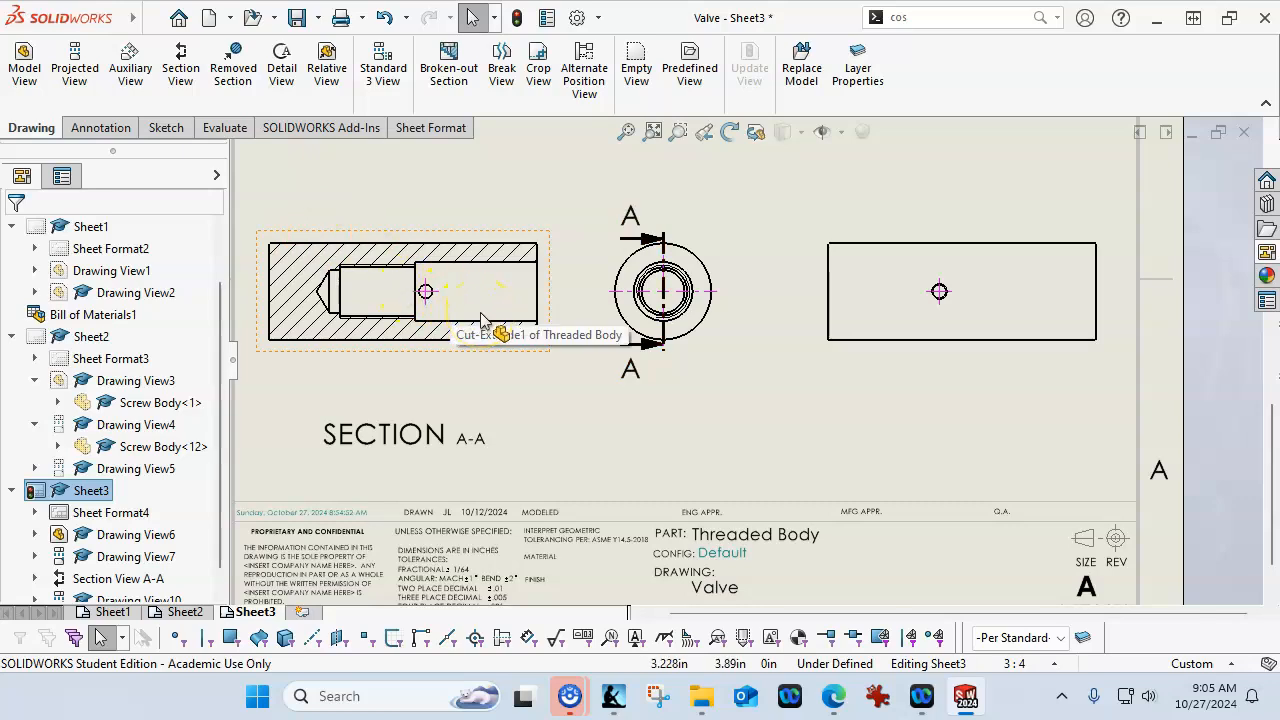
click(870, 330)
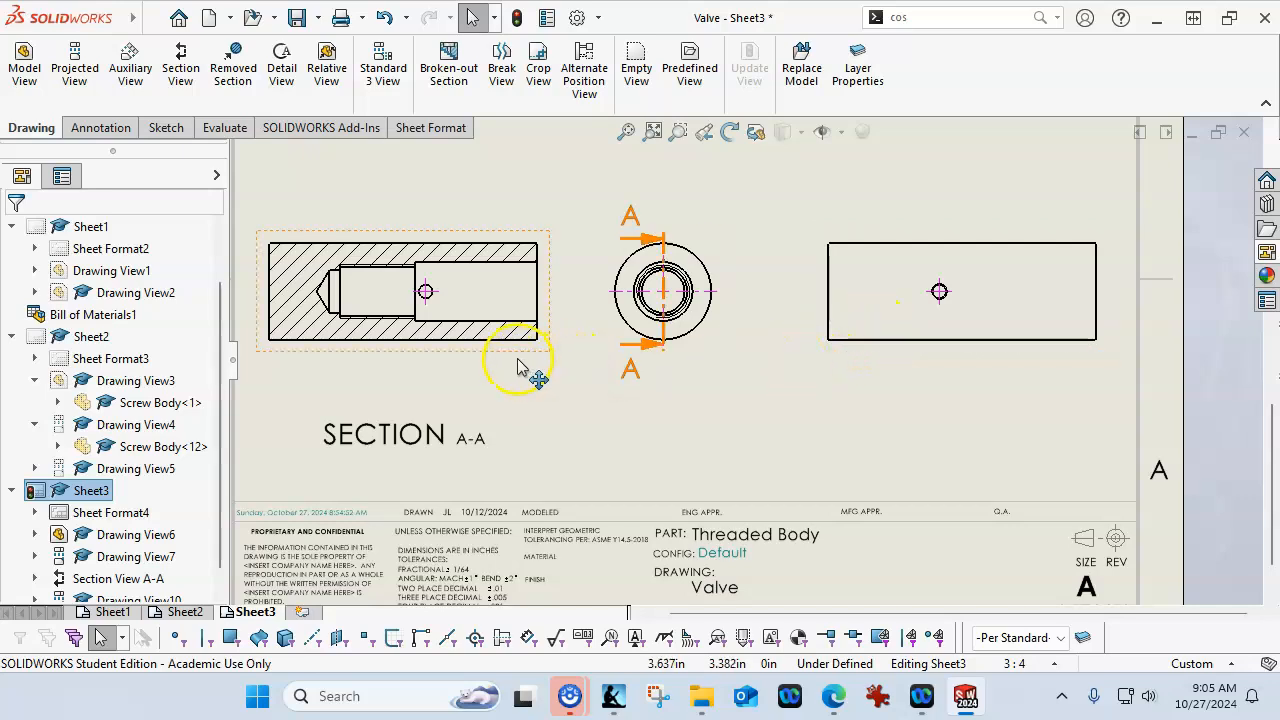
Move section A-A closer to the circular view and delete the projected view on the other side
drag(523, 363, 542, 362)
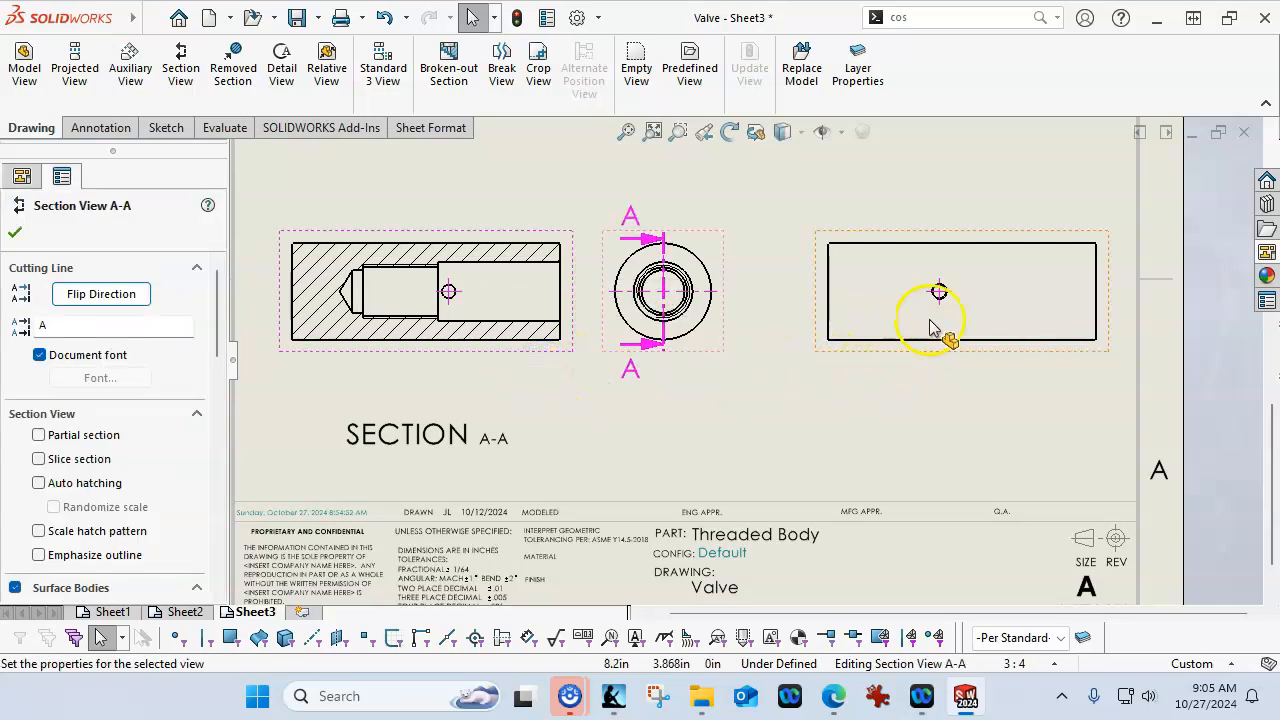
click(886, 366)
key(Delete)
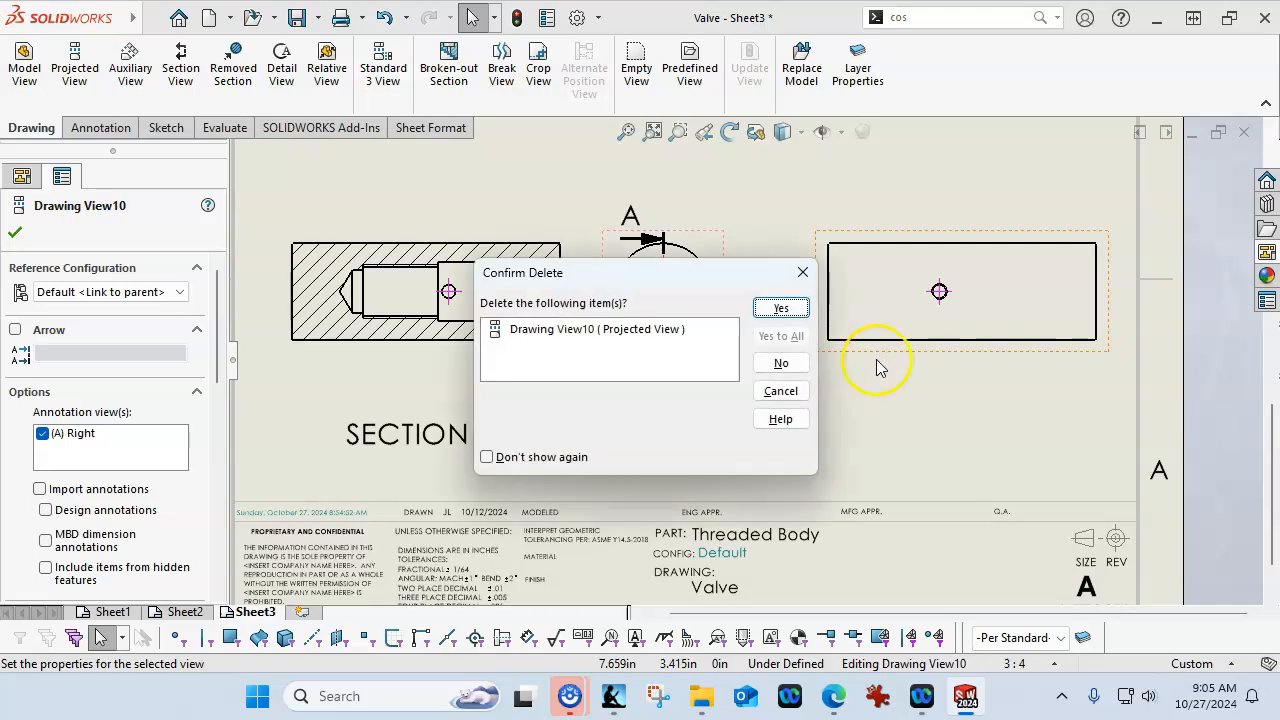
click(781, 309)
scroll(842, 386, up, 2)
scroll(820, 382, down, 1)
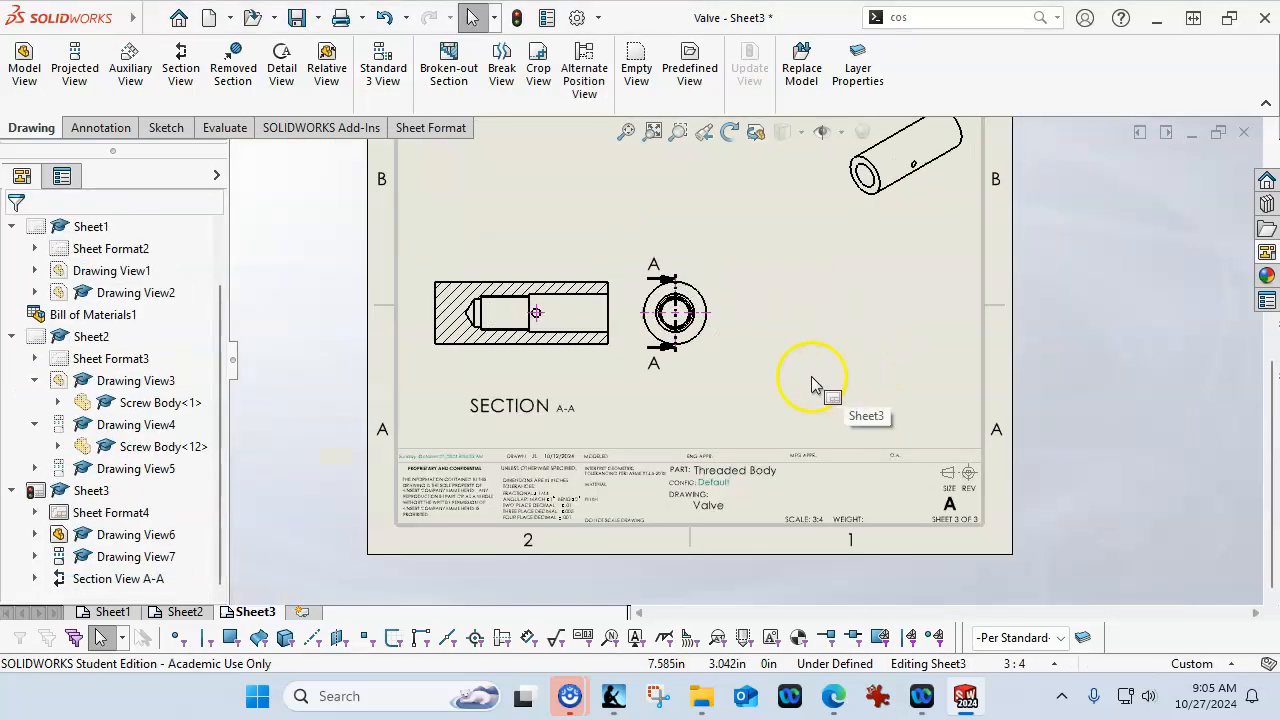
Undo the recent changes back to the layout with the dimensioned projected view on the left and section A-A on the right
key(ctrl+z)
key(ctrl+z)
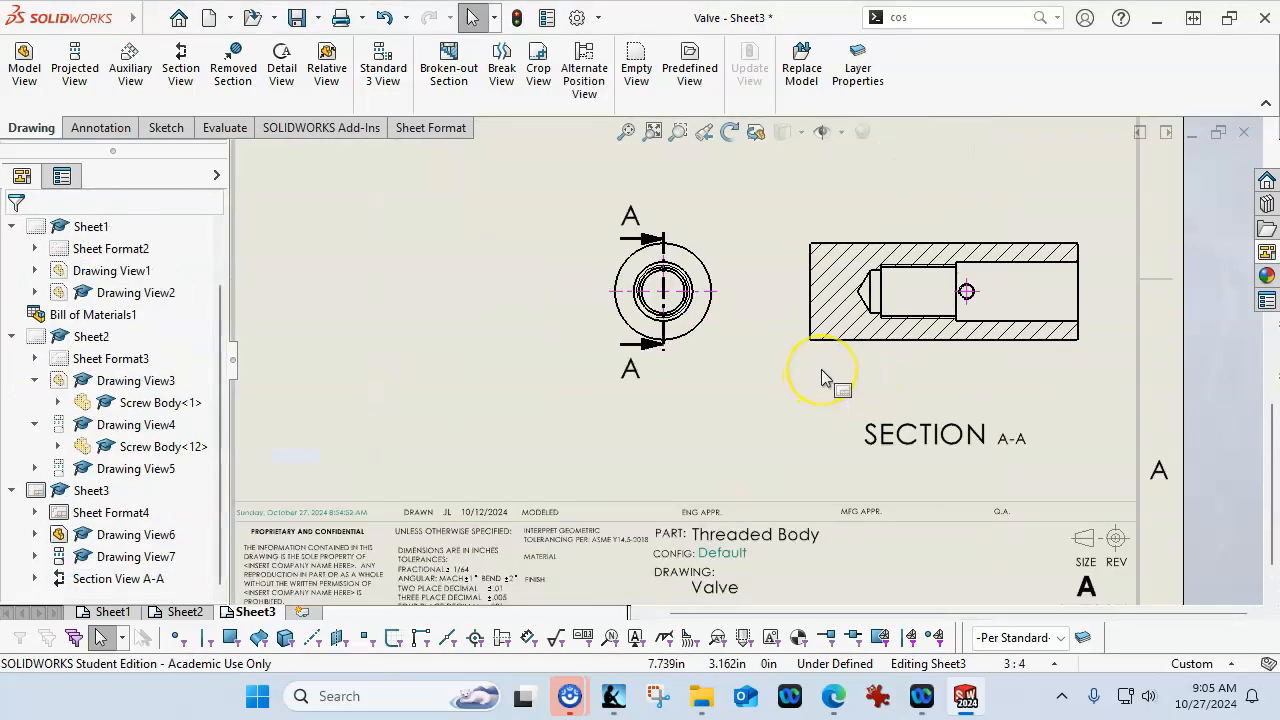
key(ctrl+z)
key(ctrl+z)
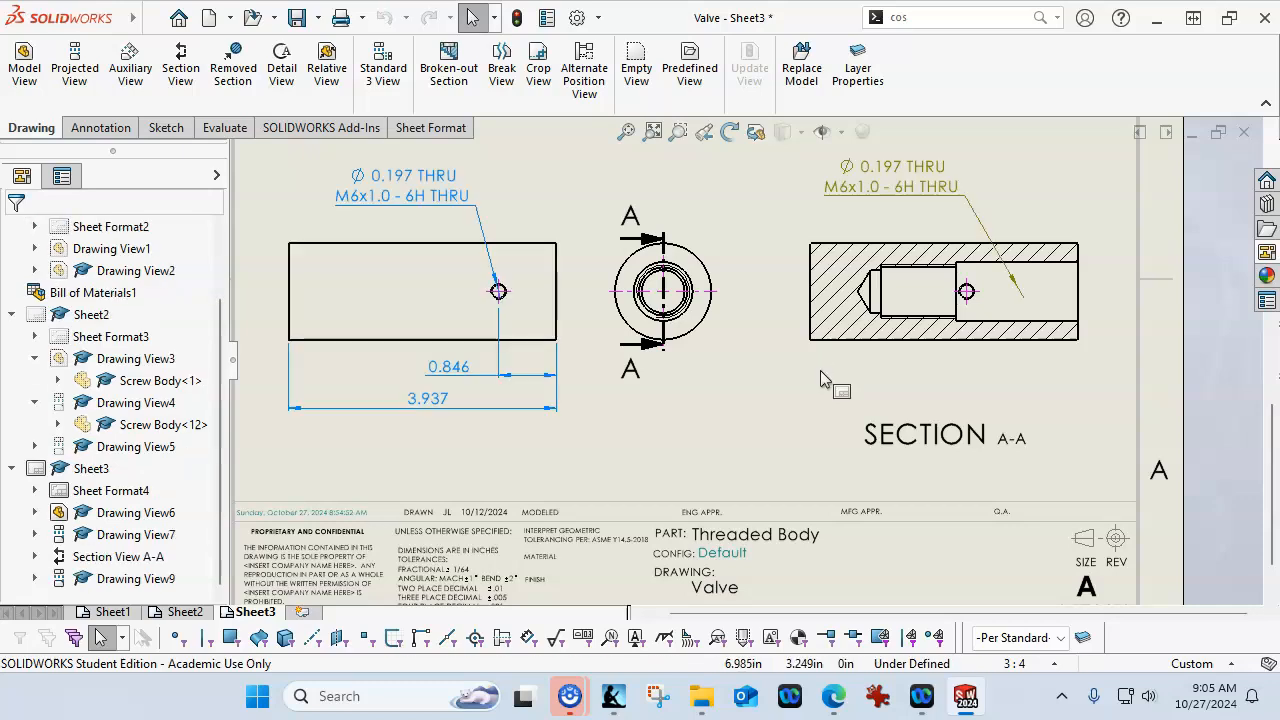
click(760, 370)
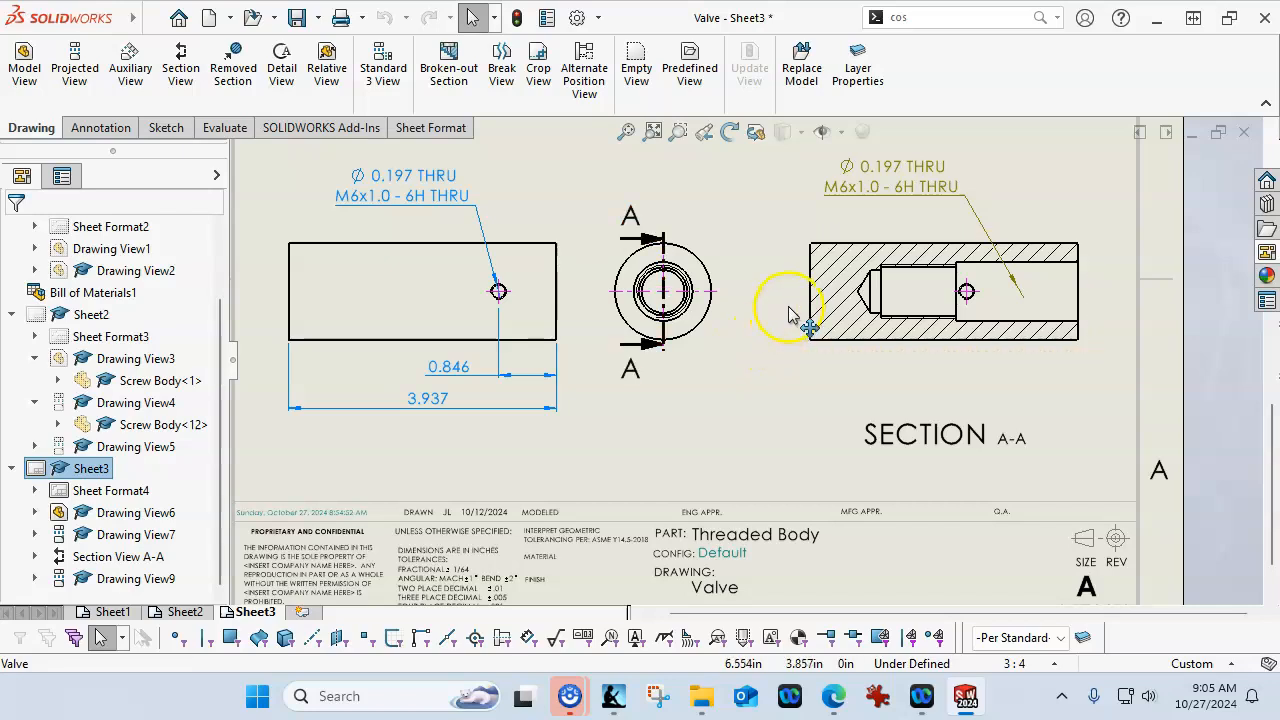
Flip the direction of the A-A cutting line on the circular view
click(659, 241)
click(662, 239)
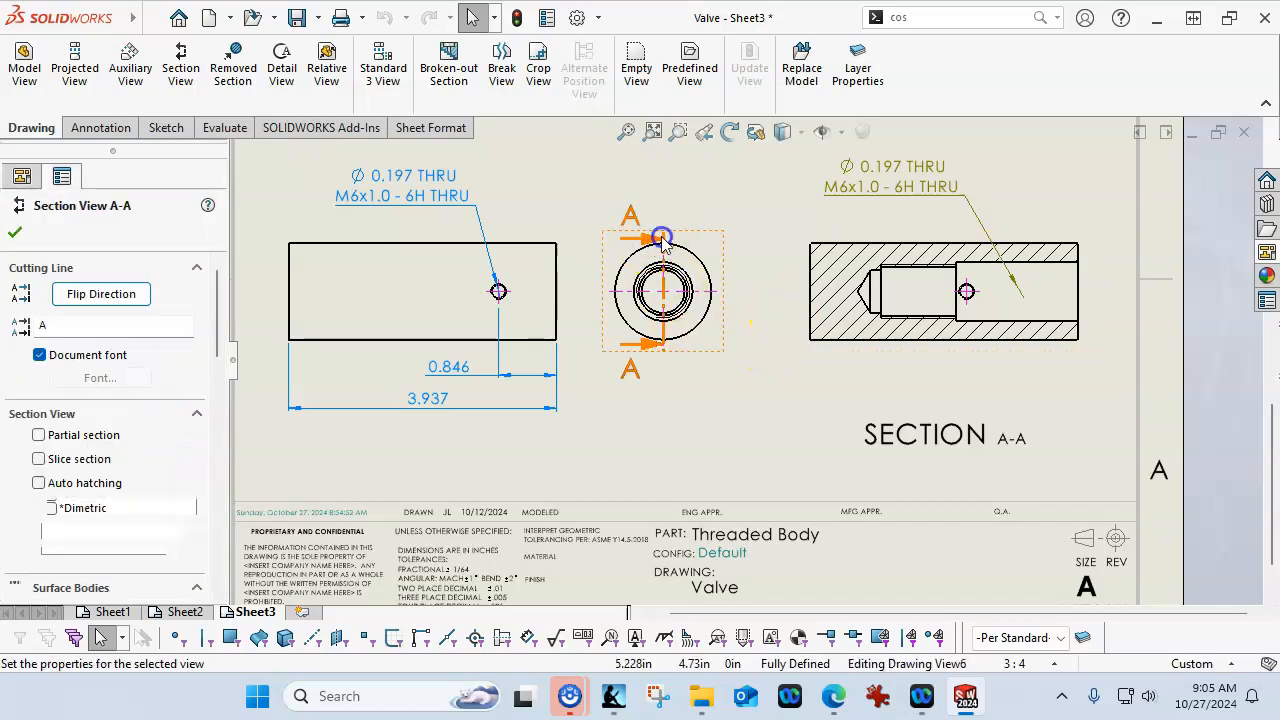
click(115, 293)
click(740, 425)
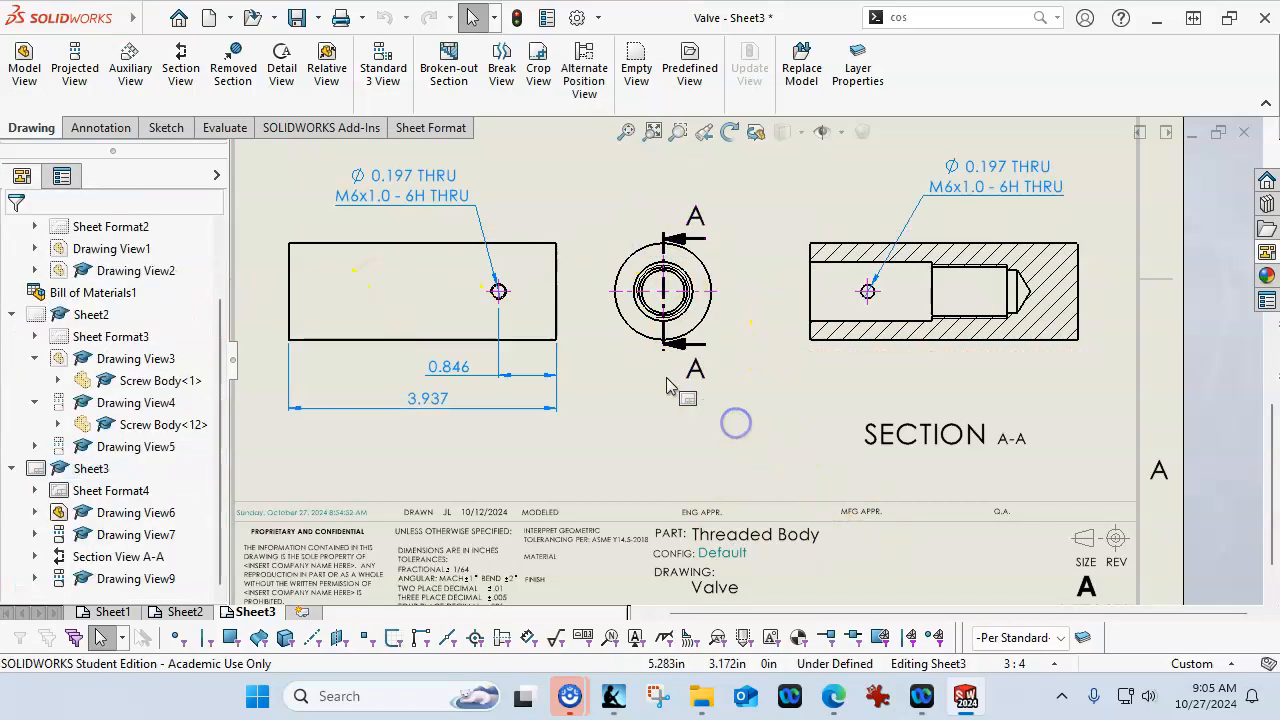
scroll(590, 348, up, 2)
scroll(583, 346, down, 1)
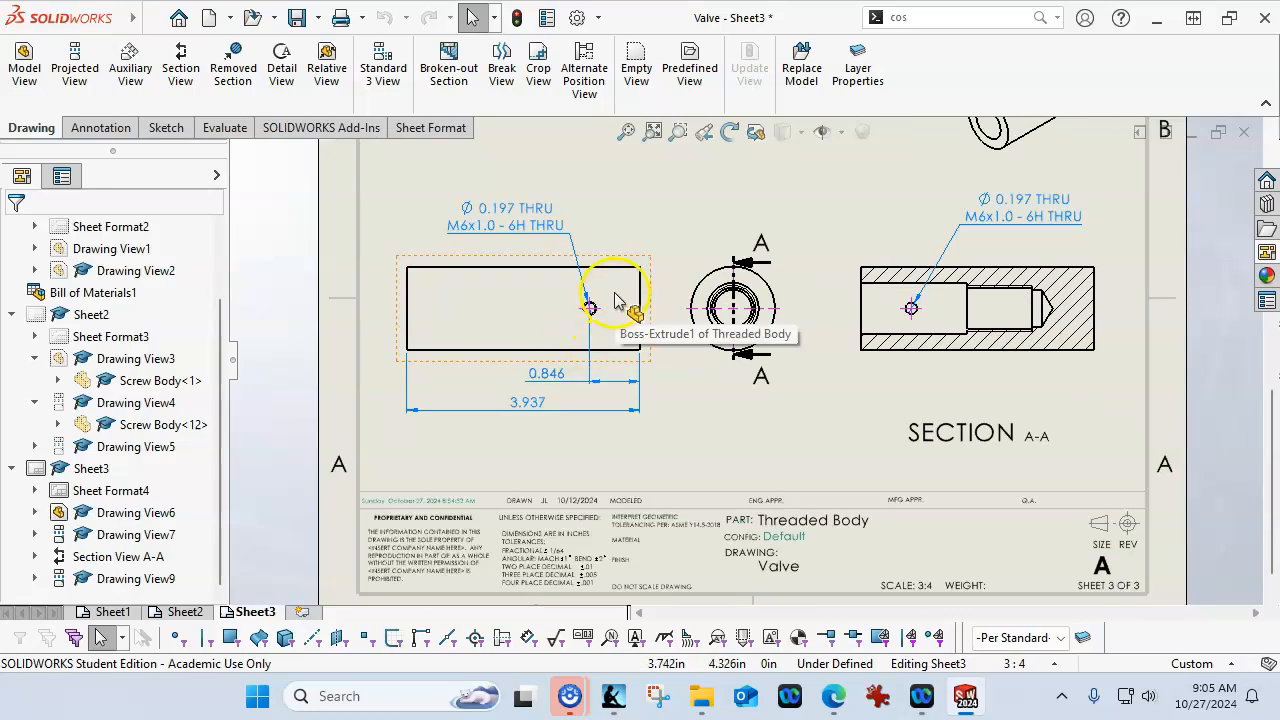
click(600, 256)
key(Delete)
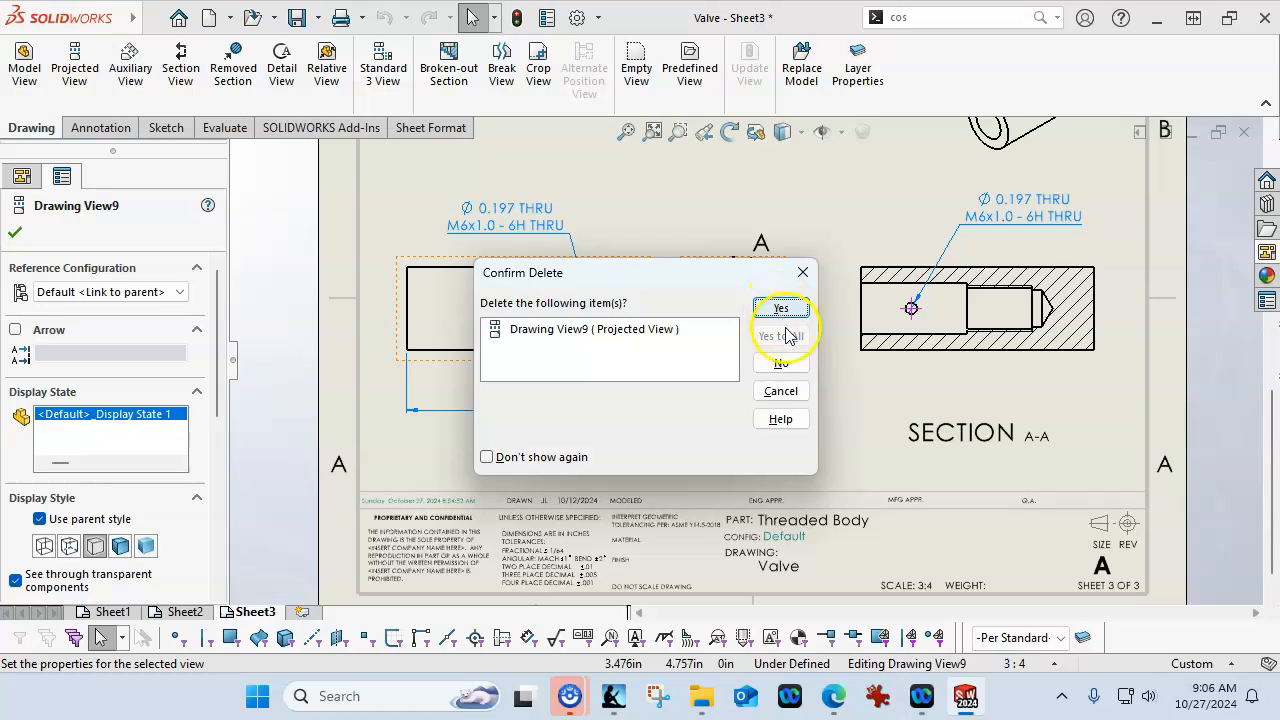
click(780, 390)
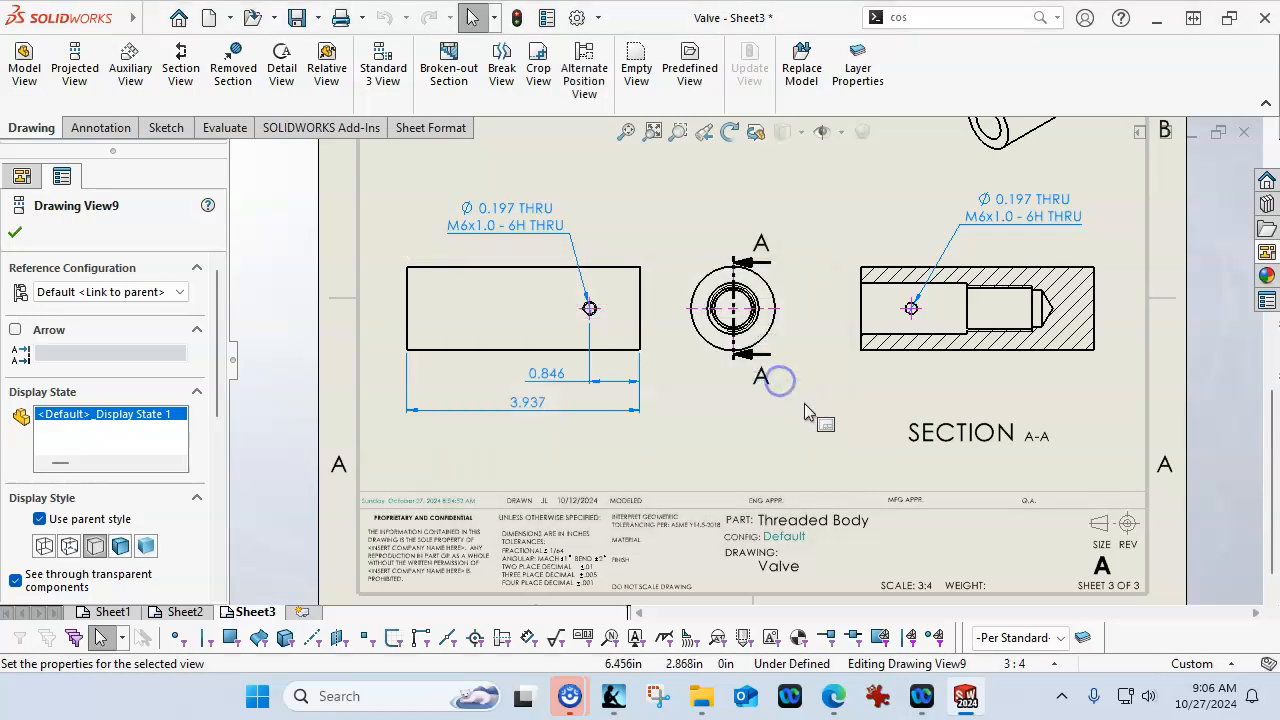
click(527, 260)
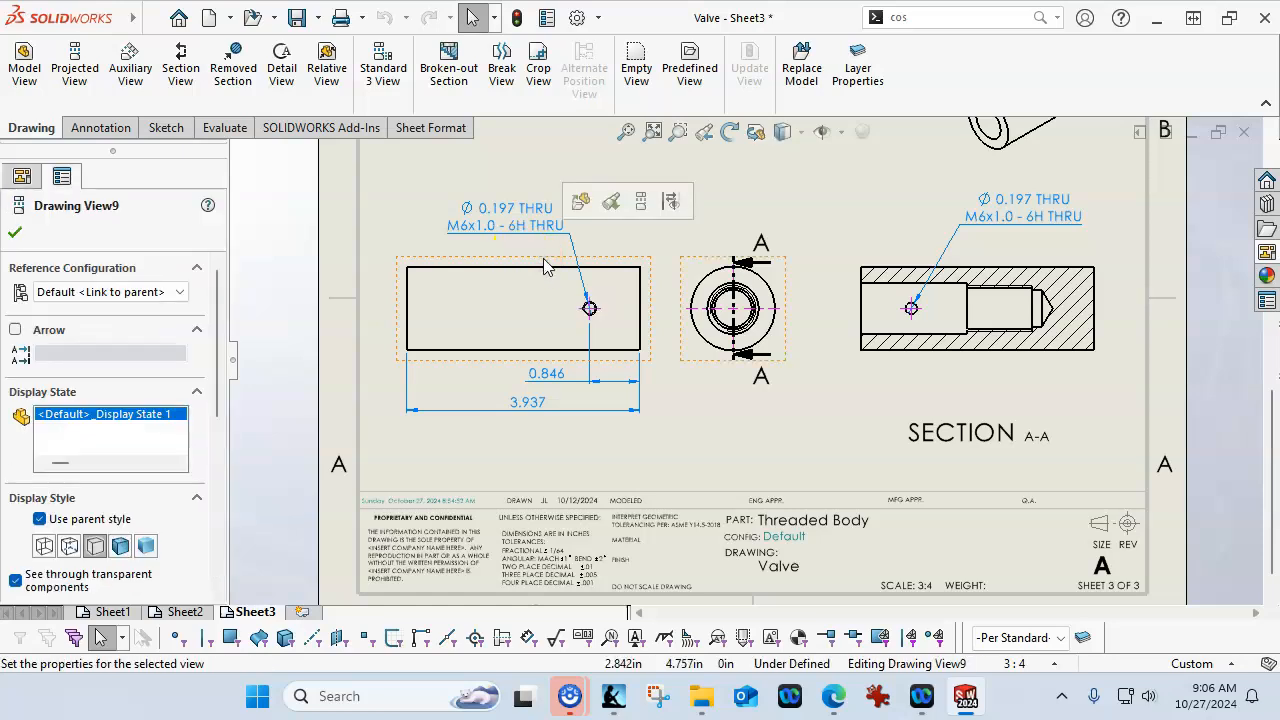
click(735, 264)
click(498, 260)
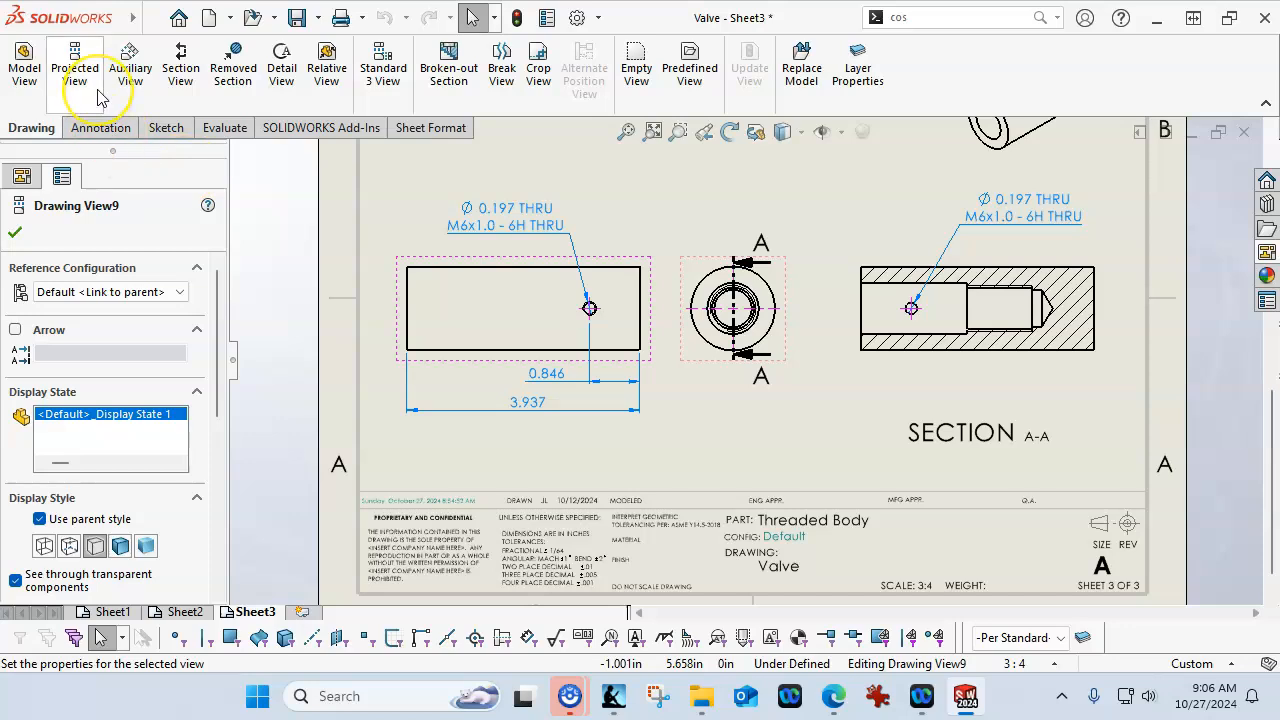
click(810, 176)
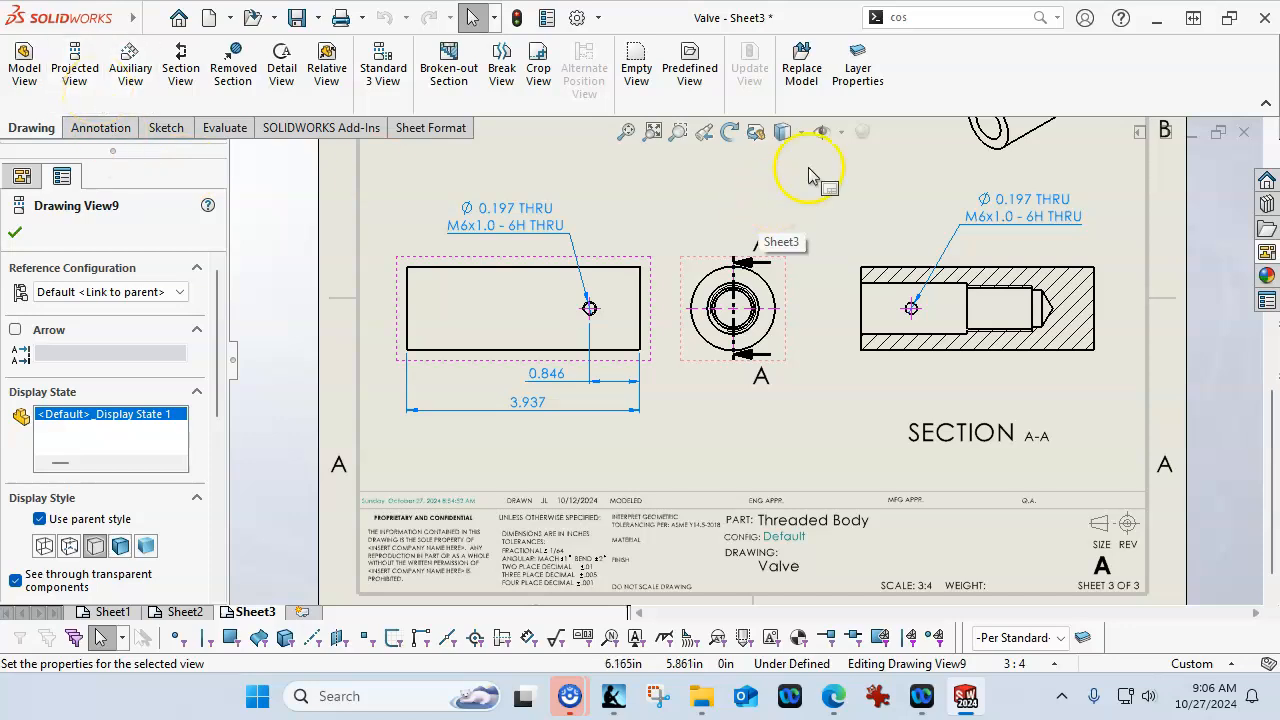
right_click(462, 259)
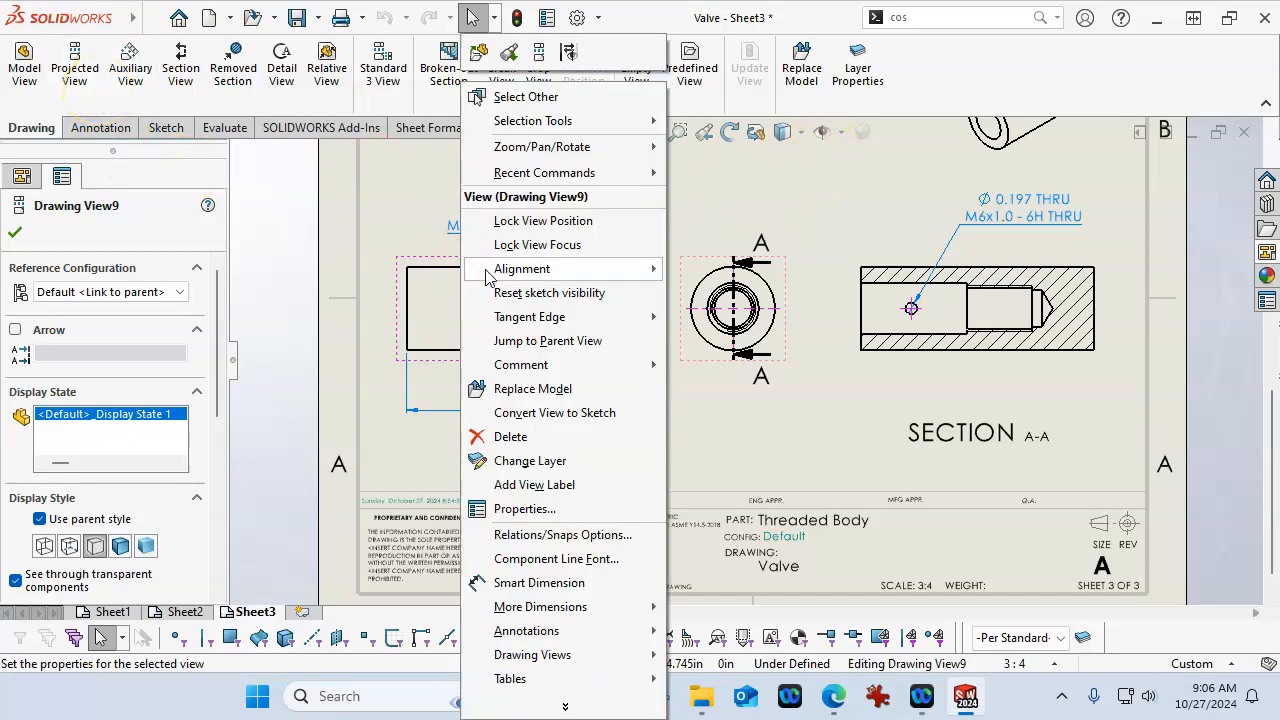
click(445, 268)
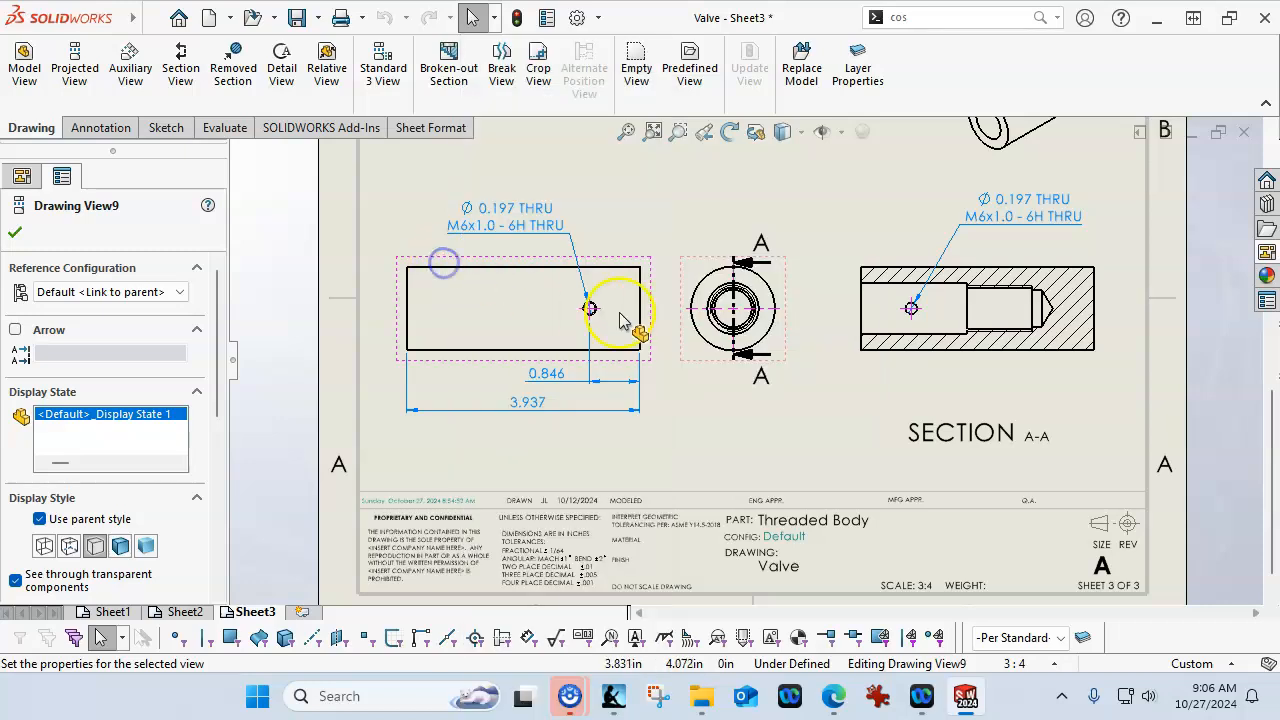
Set the circular view's display style to Hidden Lines Visible so its linked projected view follows
click(686, 262)
scroll(214, 457, down, 8)
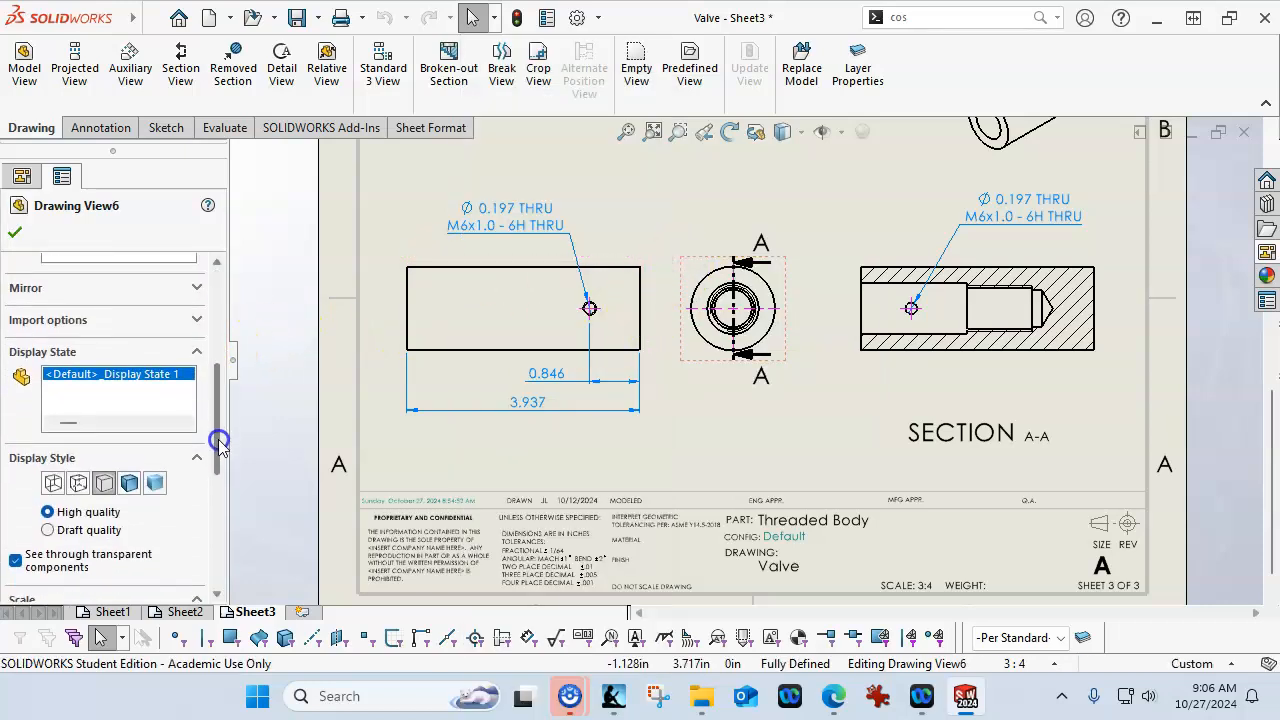
click(80, 399)
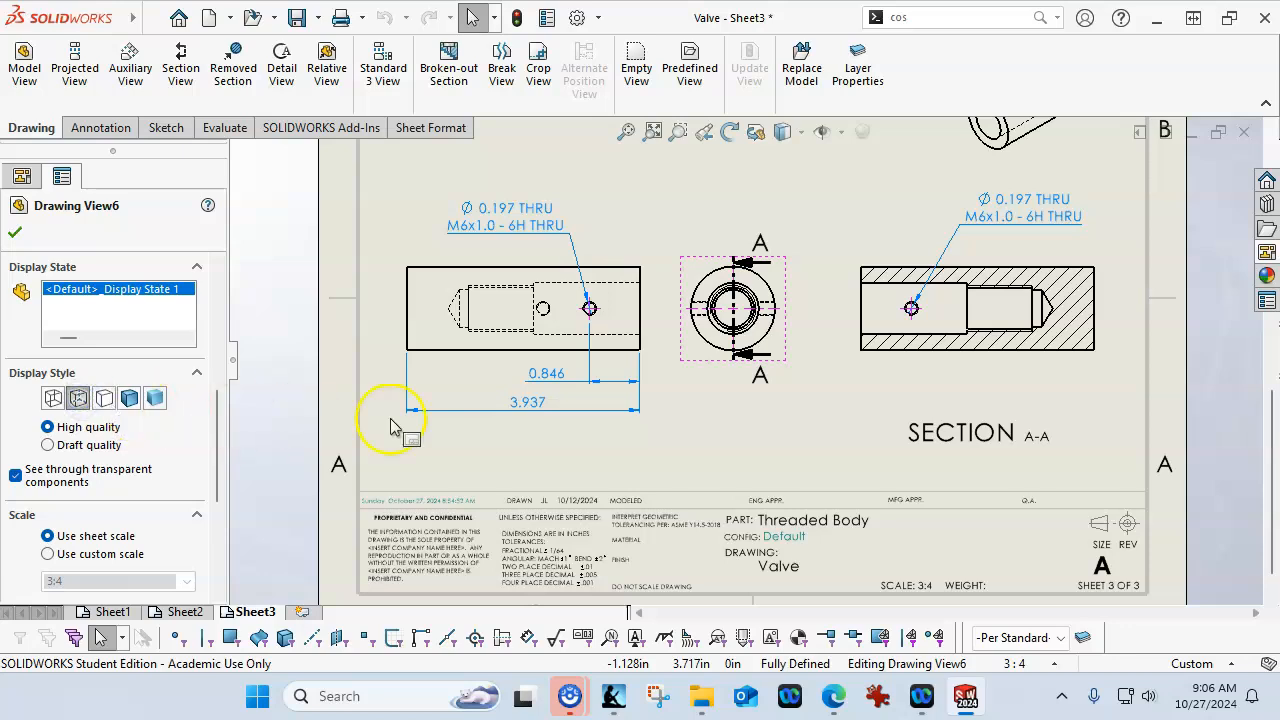
click(669, 168)
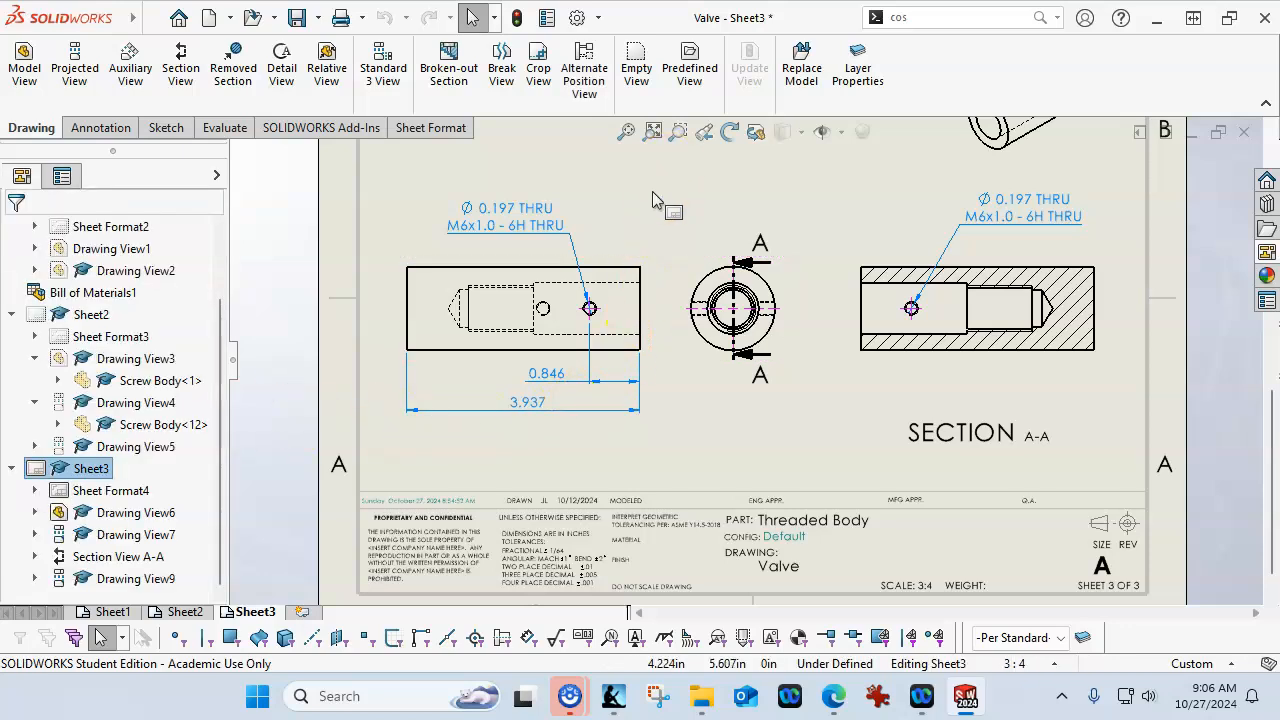
Move the 0.846 dimension text outside its extension lines and shift the projected view's hole callout up and to the left
drag(535, 373, 654, 374)
scroll(527, 311, down, 2)
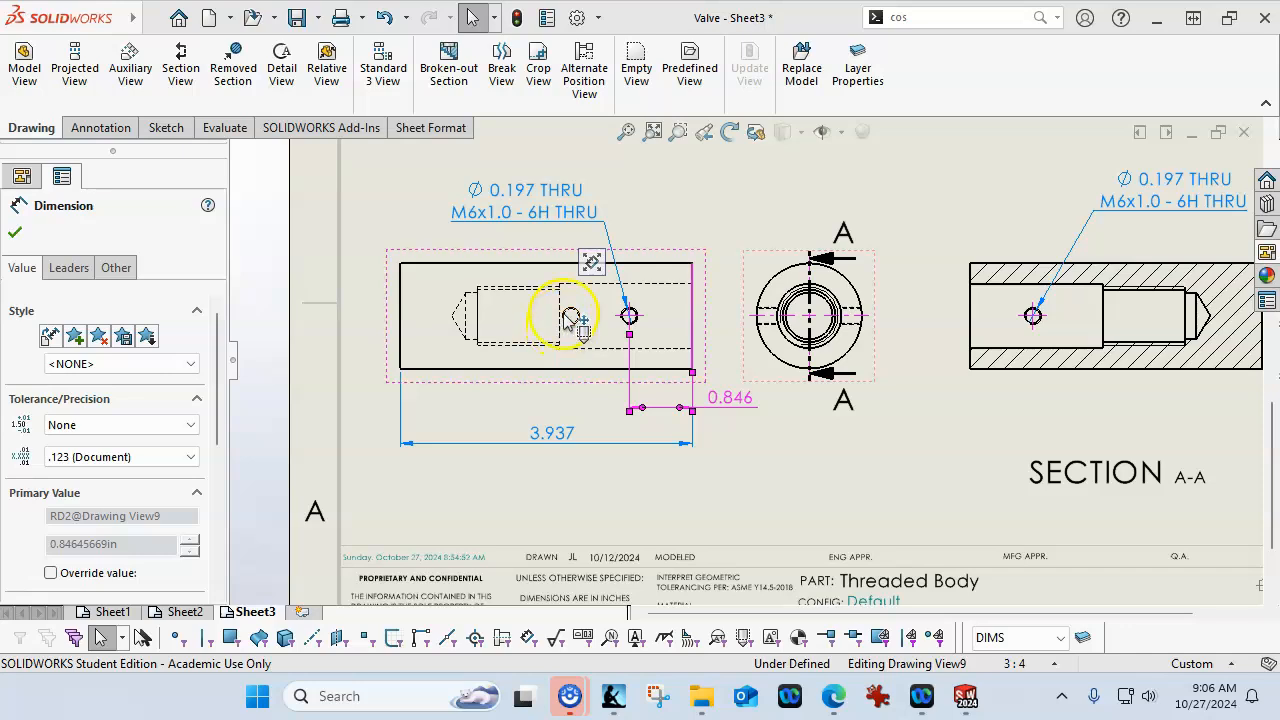
drag(547, 207, 508, 193)
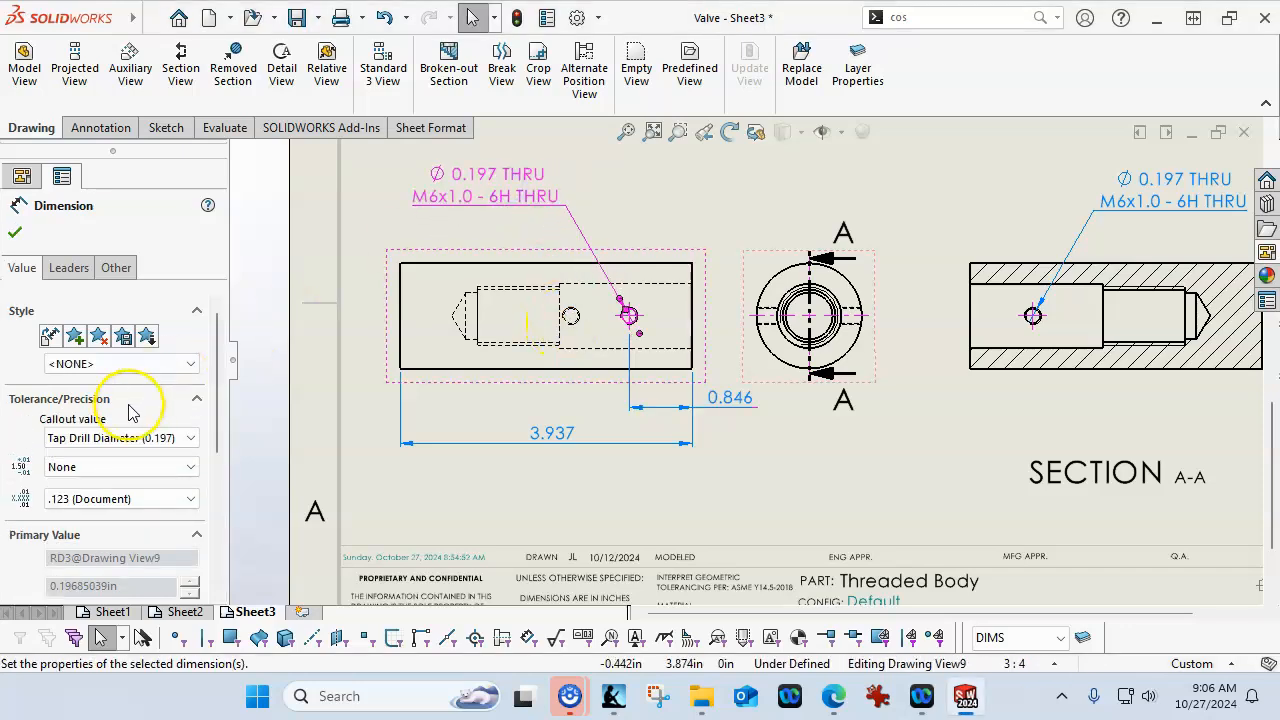
Add the prefix "2X " to the projected view's M6x1.0 hole callout text
drag(214, 357, 208, 480)
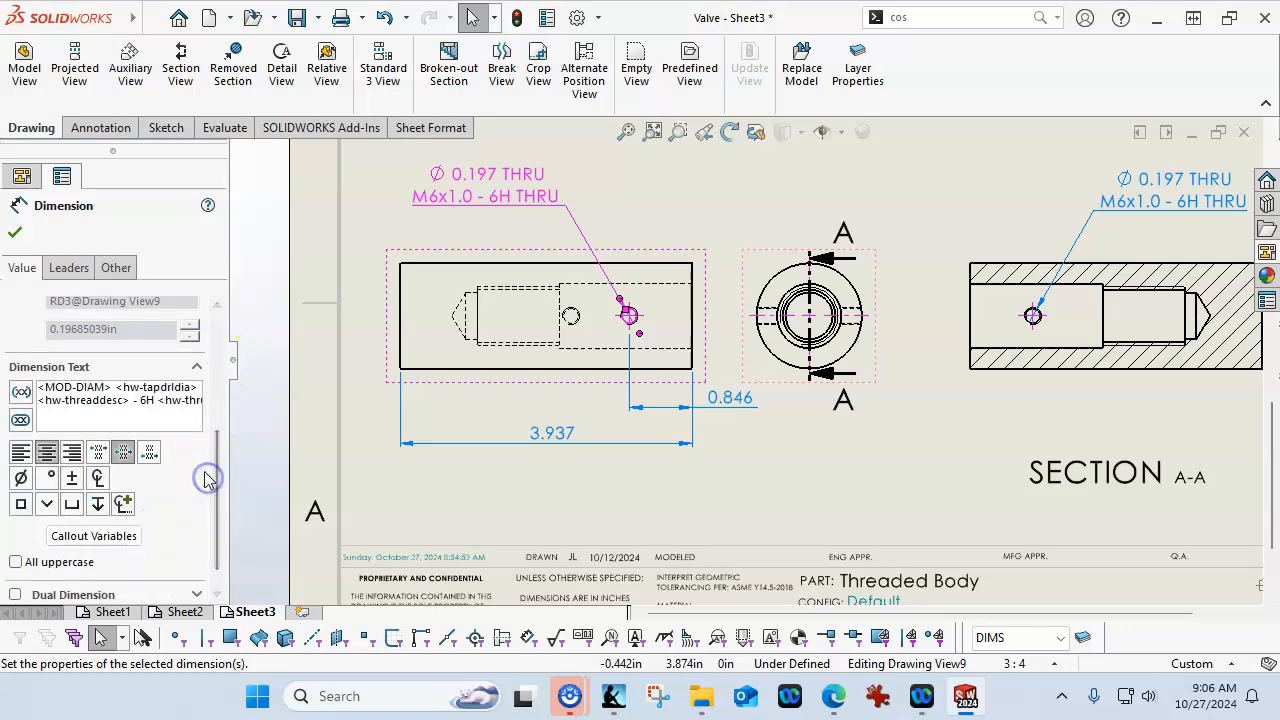
click(50, 400)
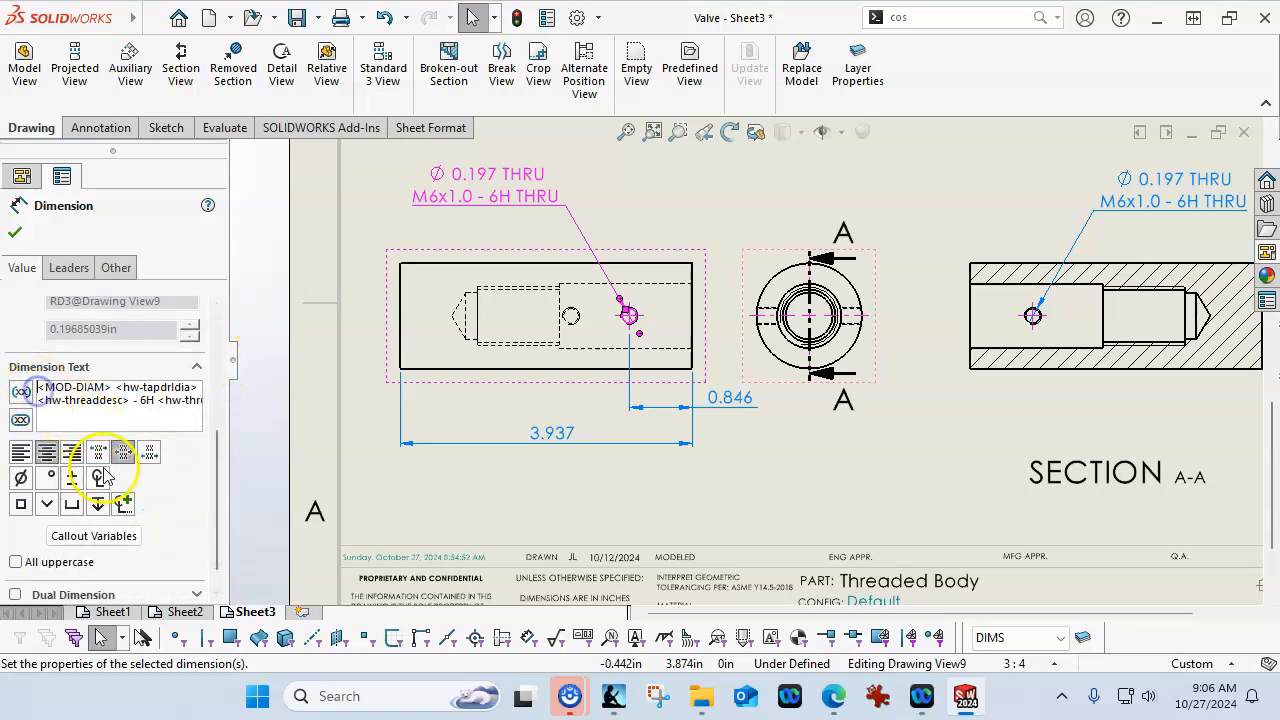
text(2)
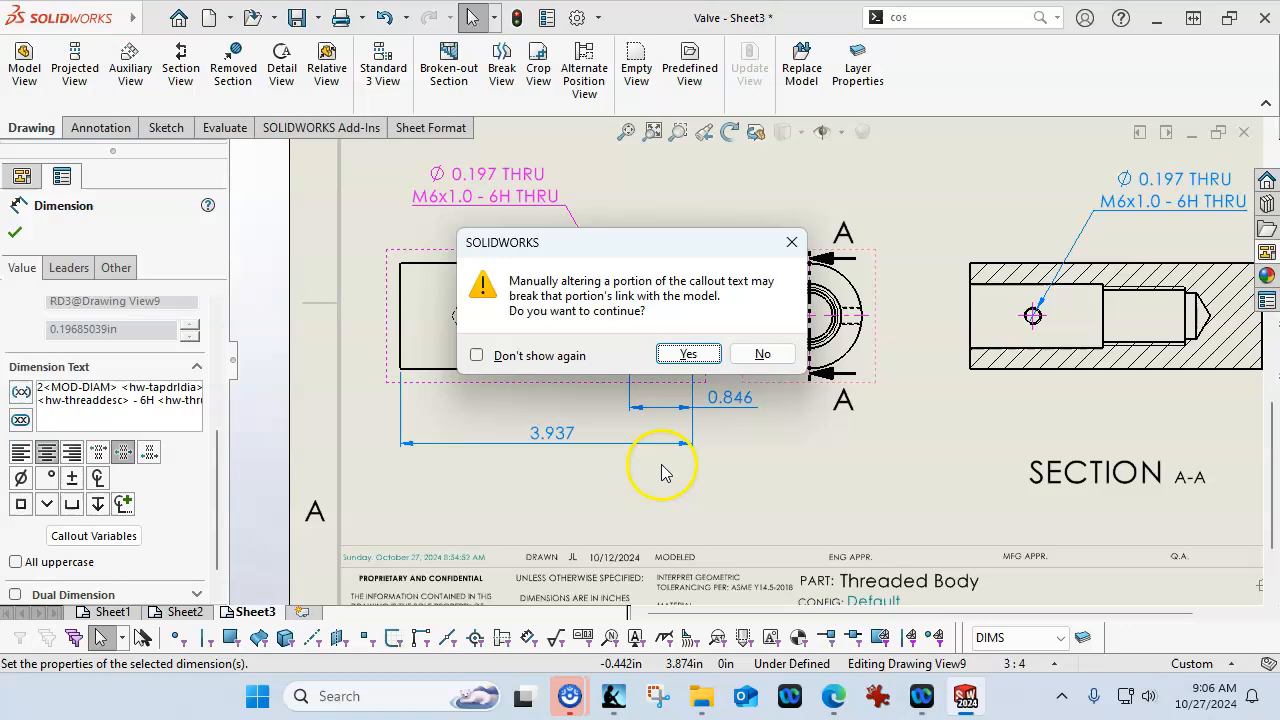
click(688, 354)
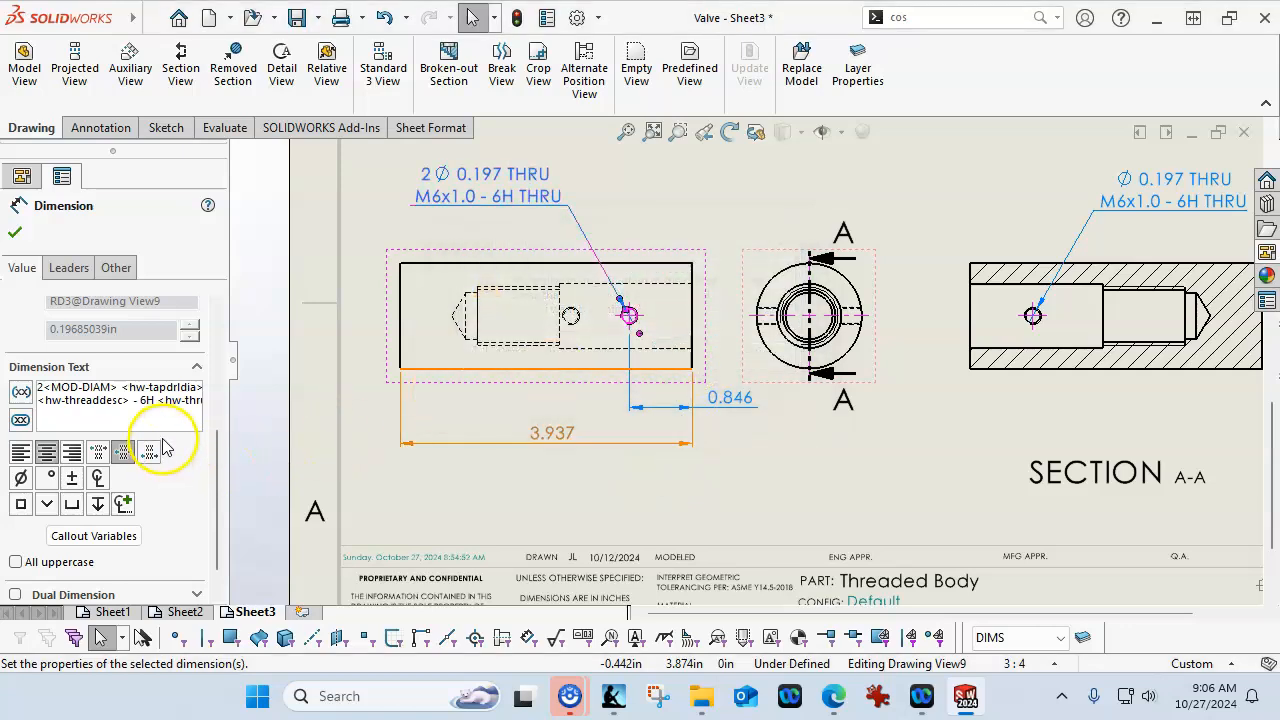
key(space)
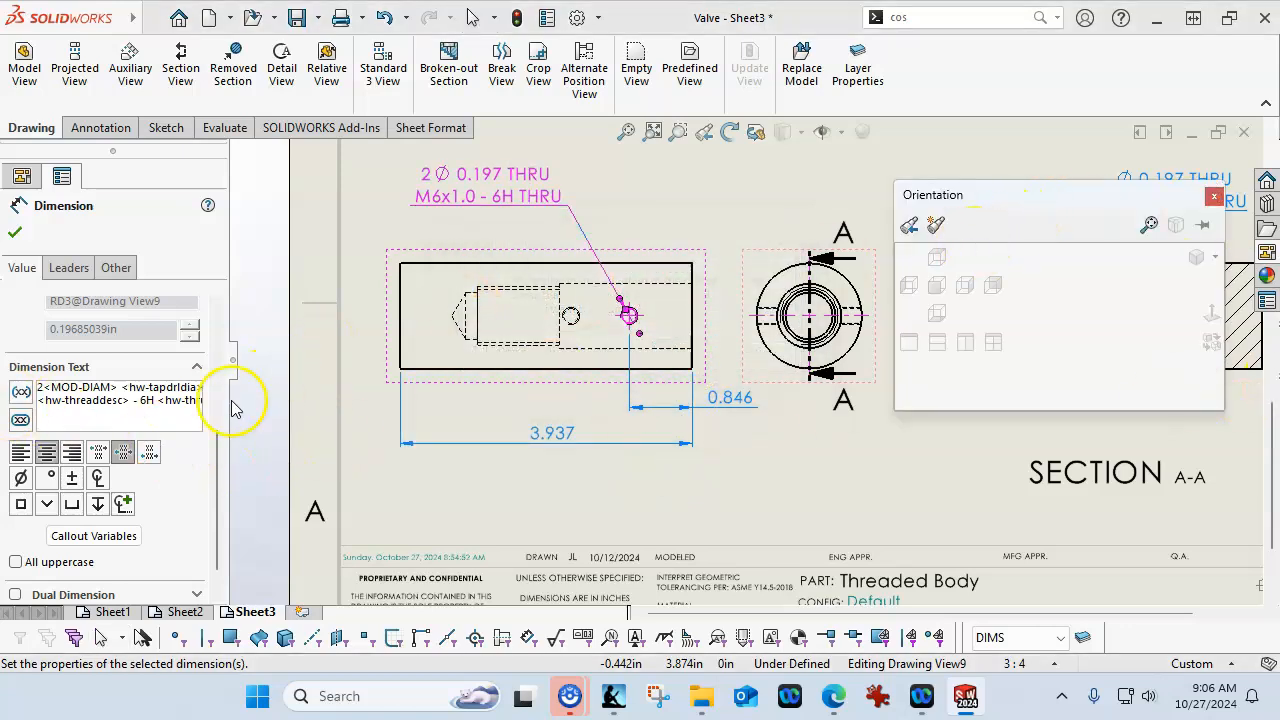
click(43, 388)
text(X)
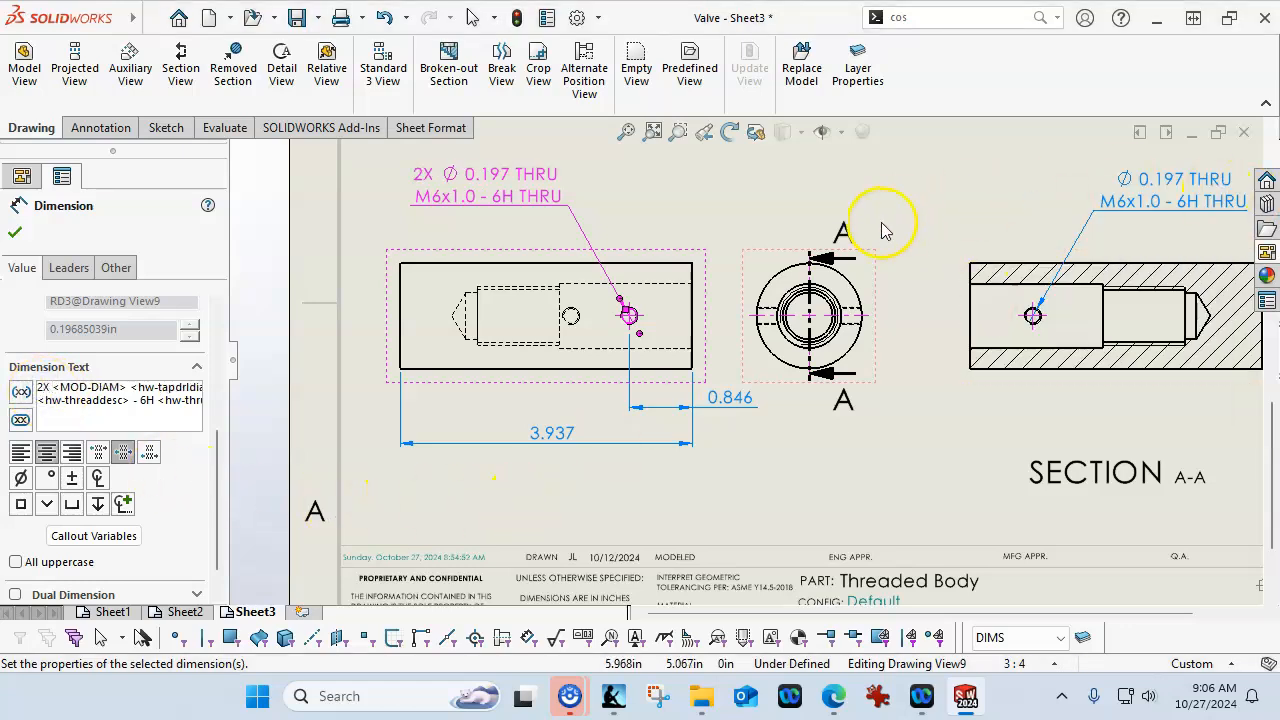
Add a center mark to the second small hole, near the middle of the projected view
scroll(846, 223, up, 3)
scroll(660, 330, down, 2)
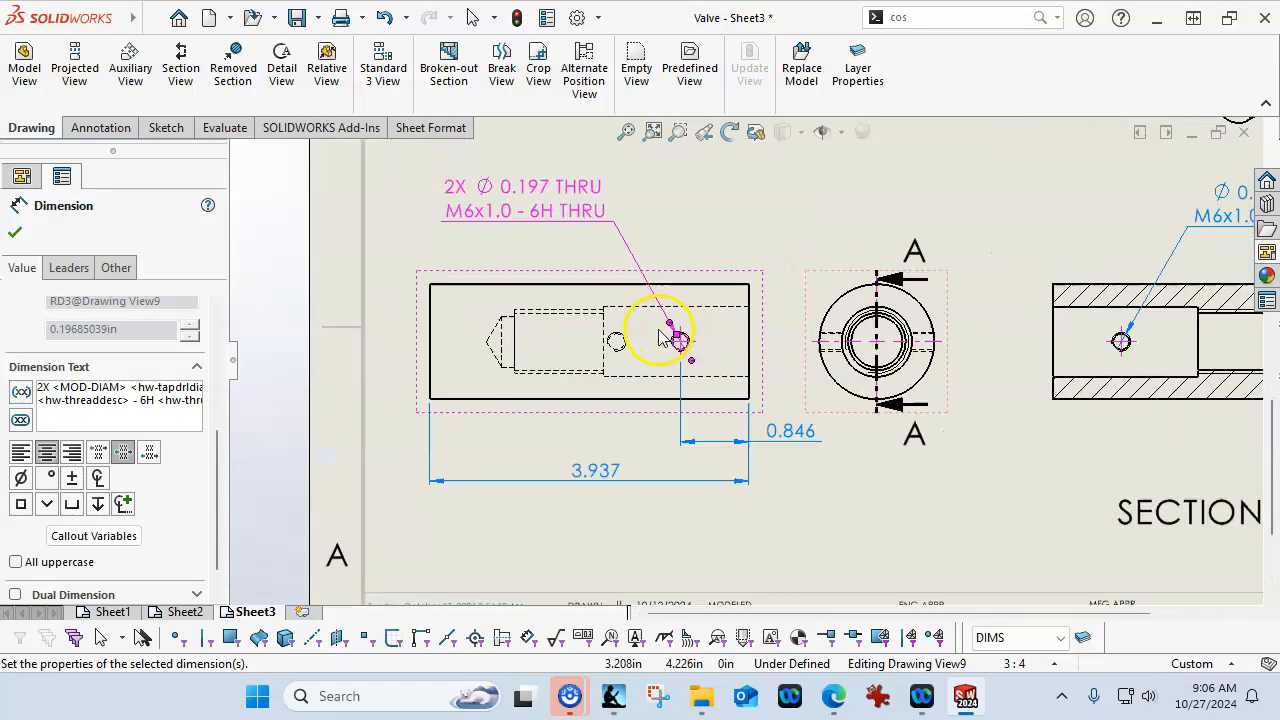
click(100, 130)
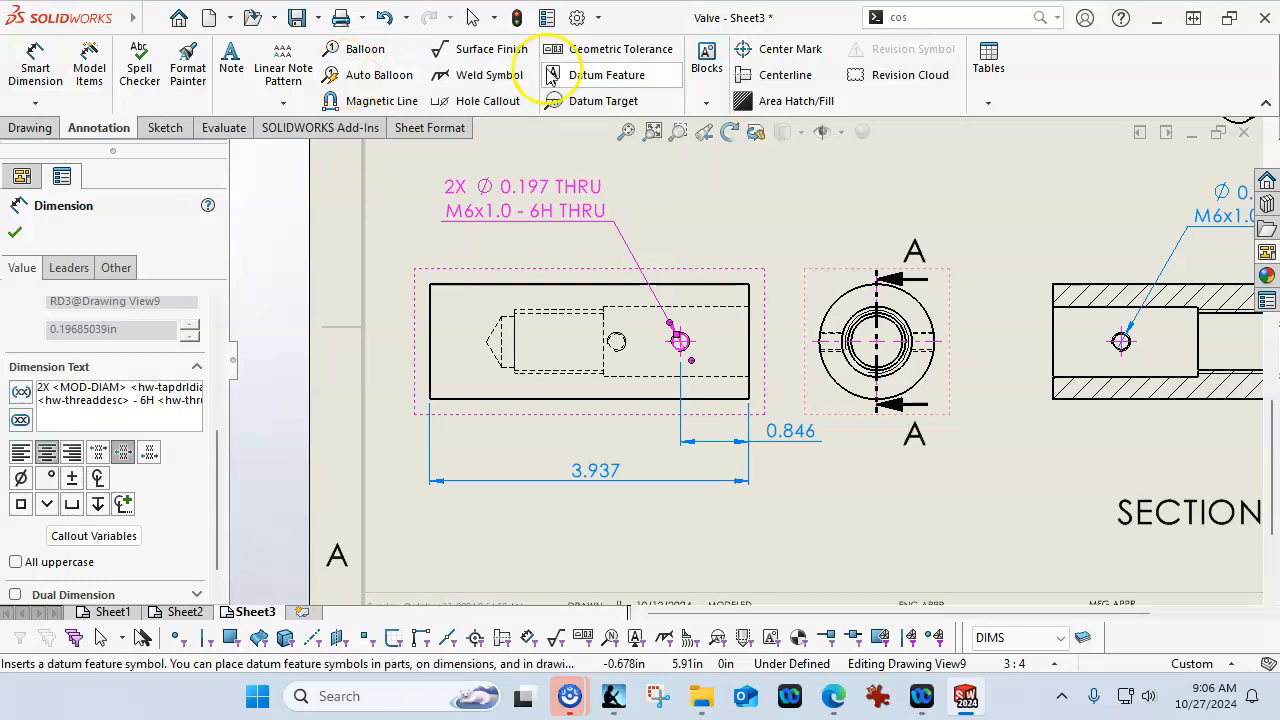
click(745, 48)
click(613, 348)
click(15, 233)
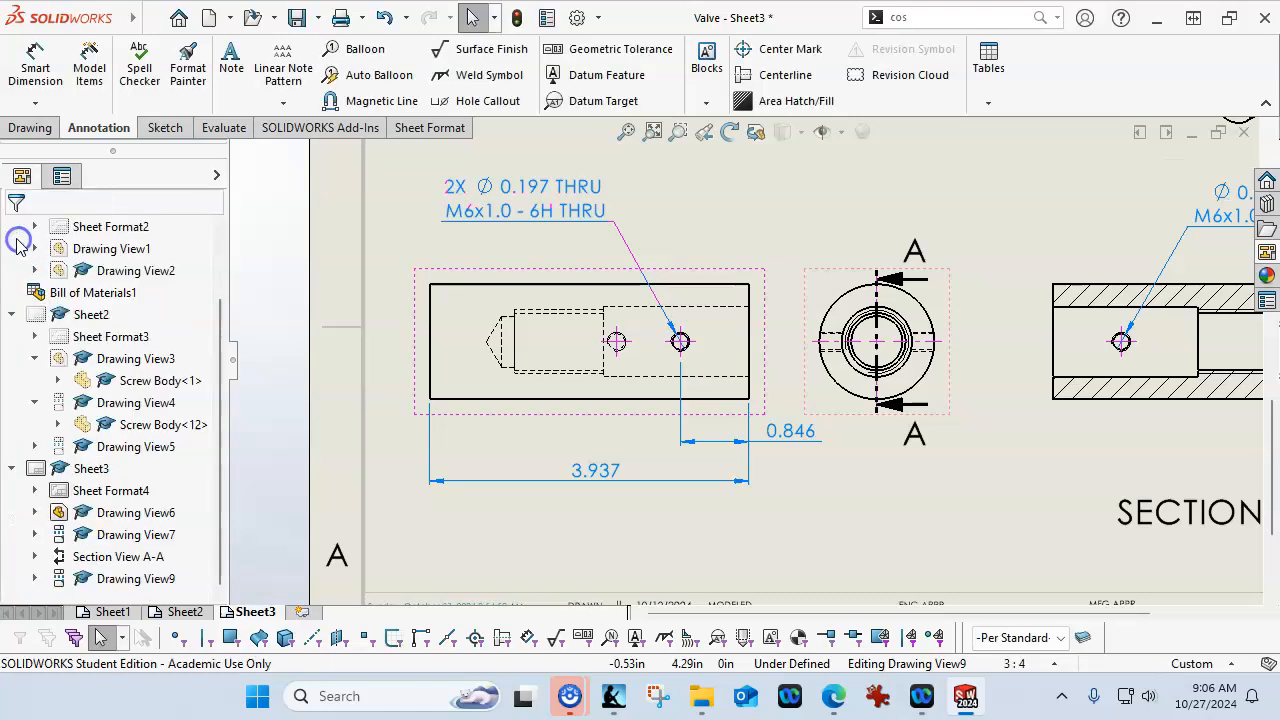
Dimension the distance from the projected view's right edge to the second small hole's center, placed below the view
click(35, 62)
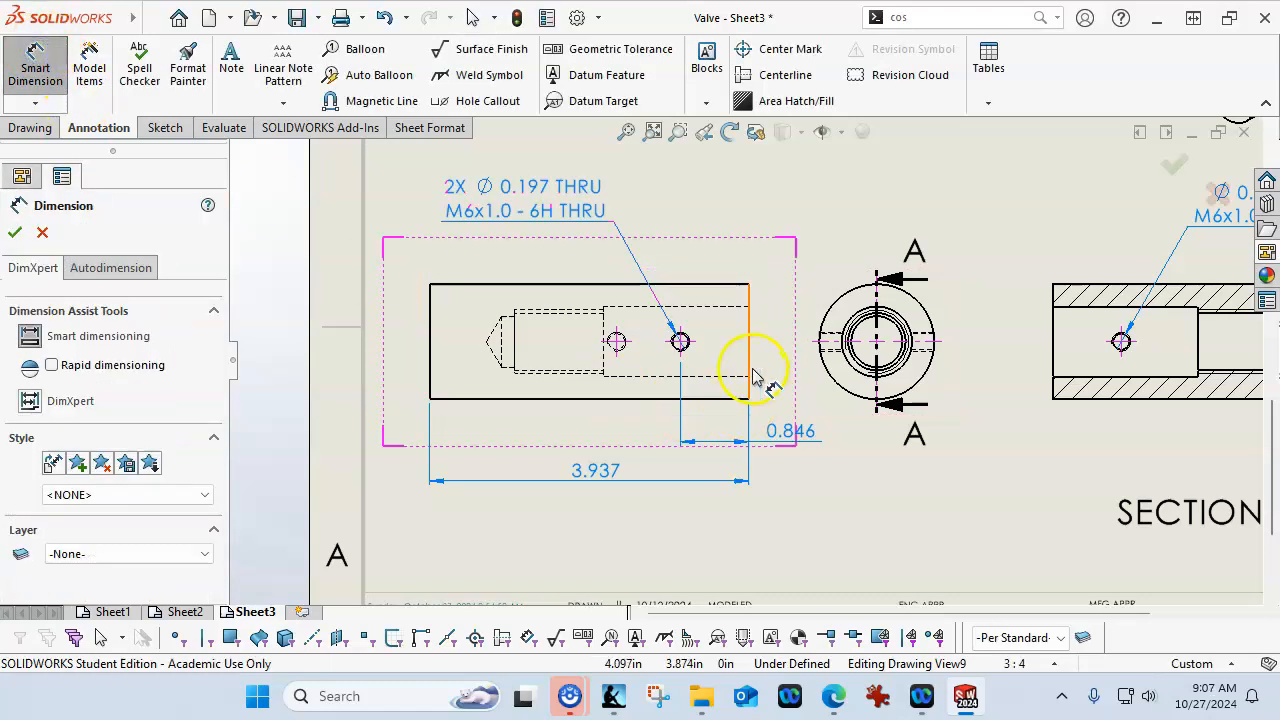
click(749, 368)
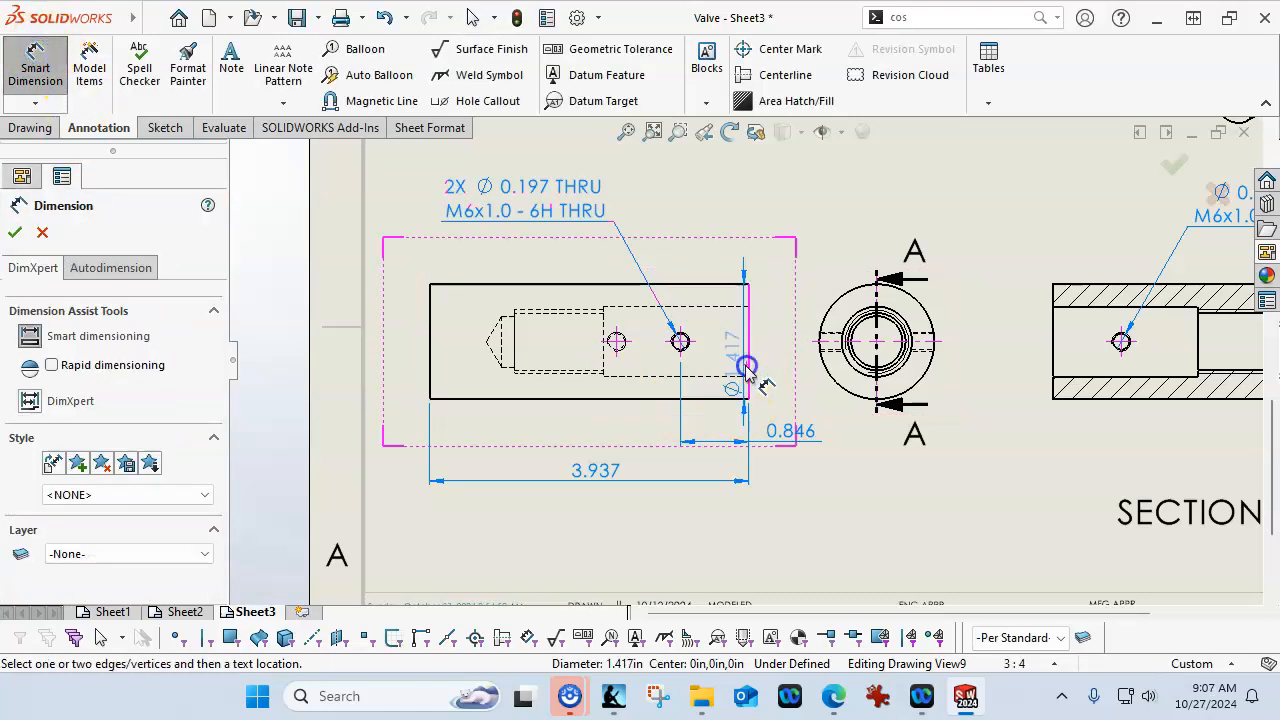
click(618, 360)
click(662, 472)
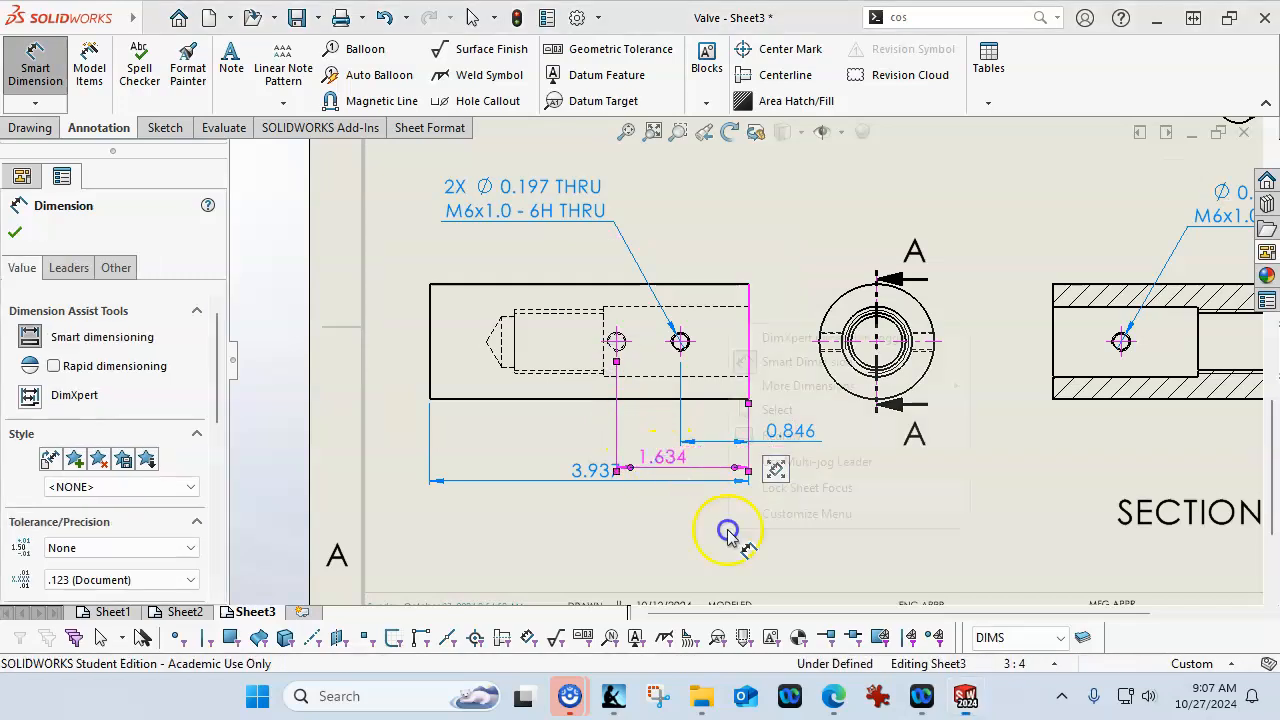
click(808, 409)
Space out the dimensions below the projected view by lowering the overall length and then the second hole's distance
drag(586, 471, 594, 532)
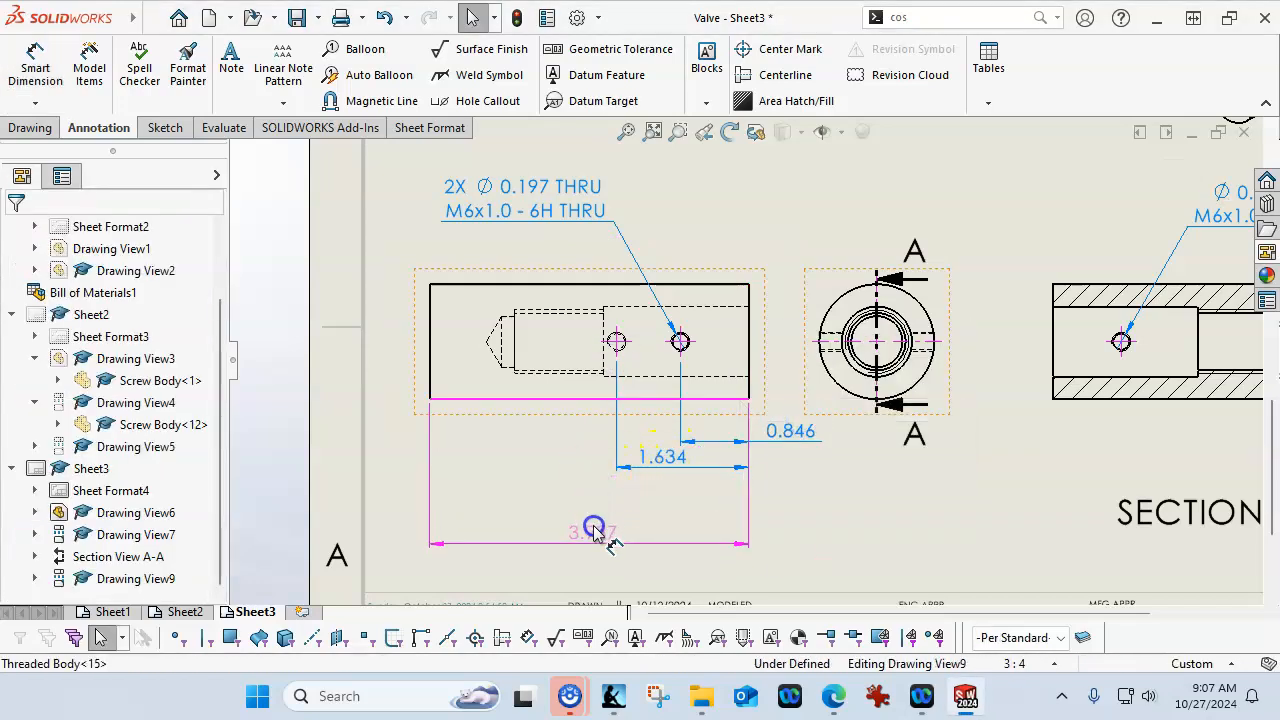
drag(660, 458, 662, 488)
click(661, 486)
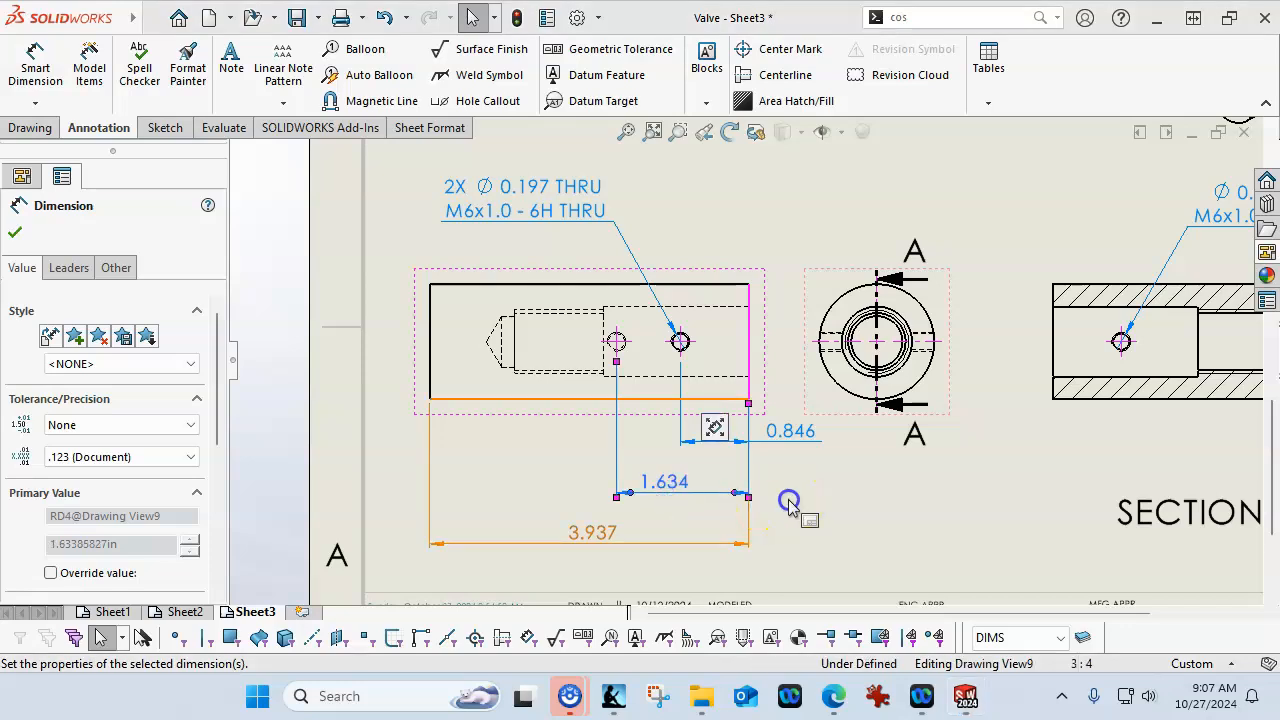
Dimension the large bore's depth from the section view's open end to its internal shoulder, placing it below the view
click(789, 493)
scroll(818, 422, up, 3)
scroll(840, 400, down, 2)
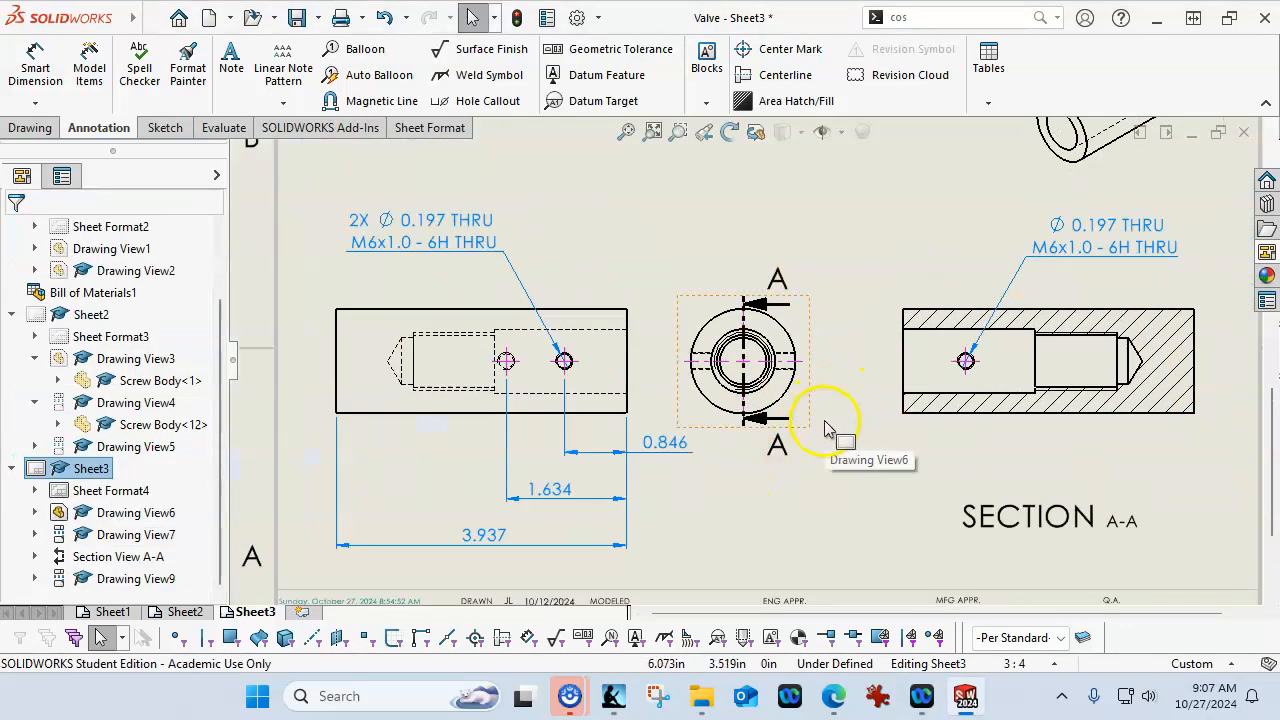
click(35, 55)
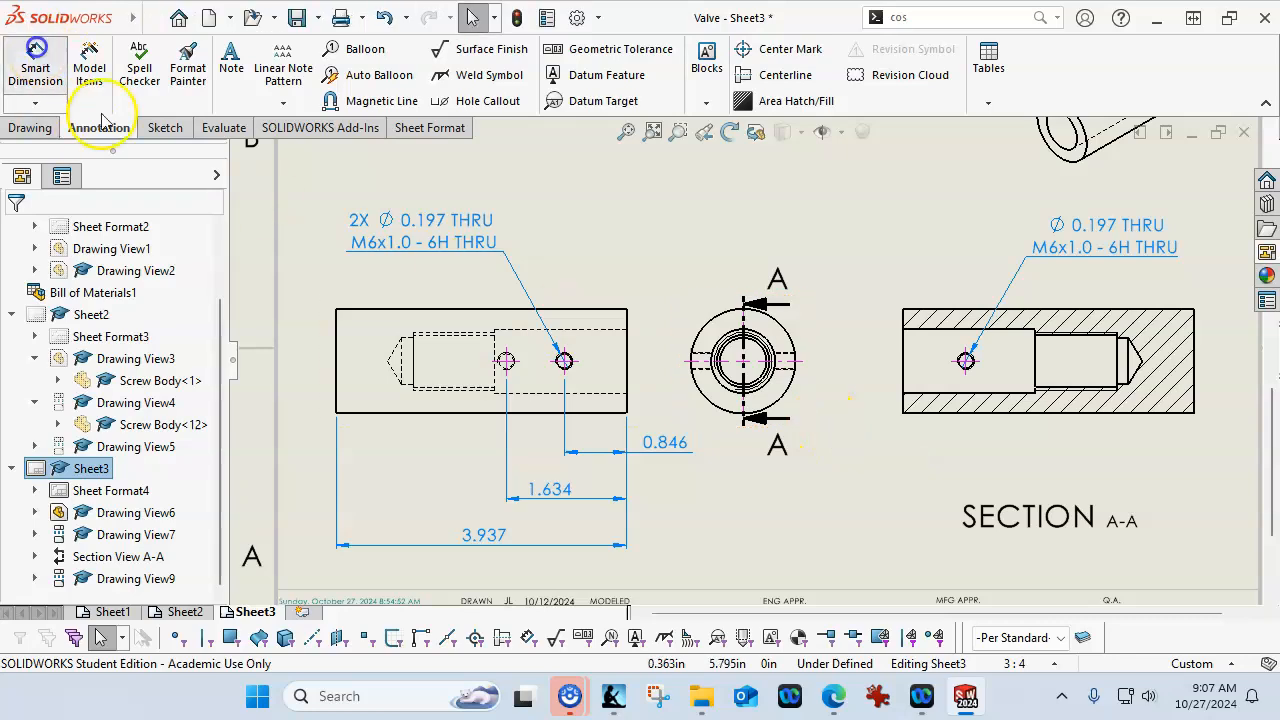
scroll(950, 430, down, 3)
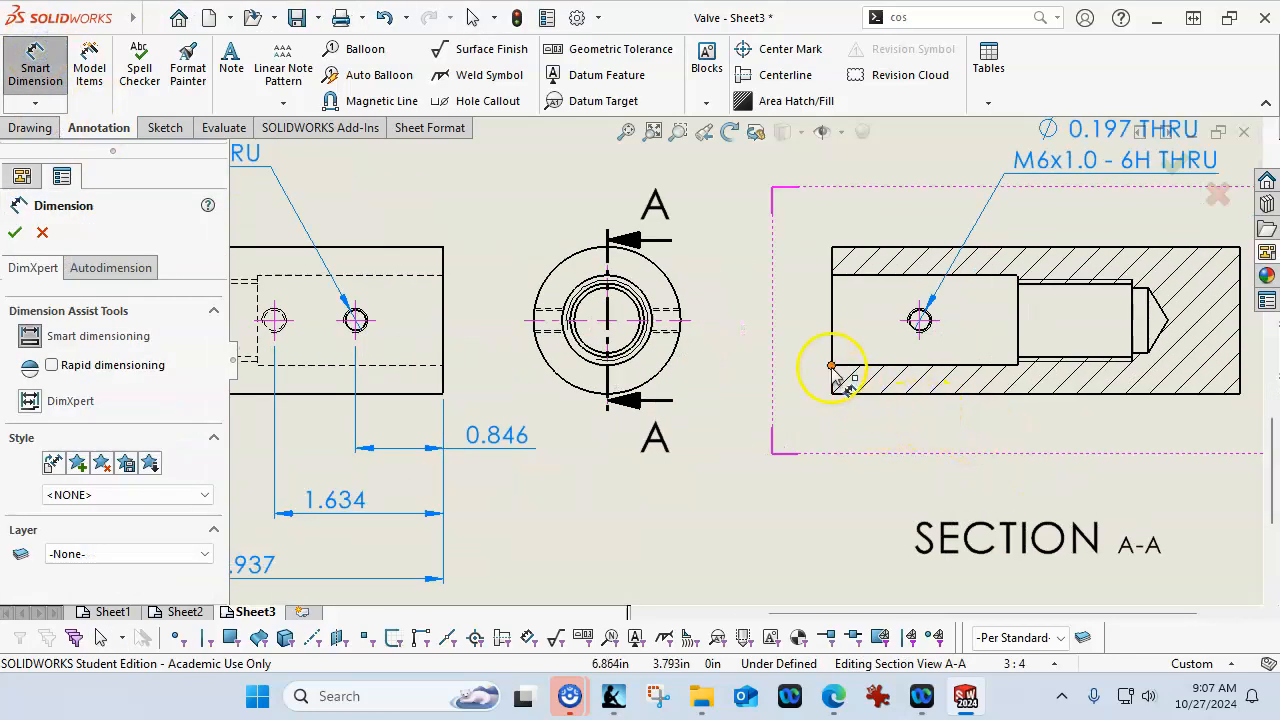
click(833, 382)
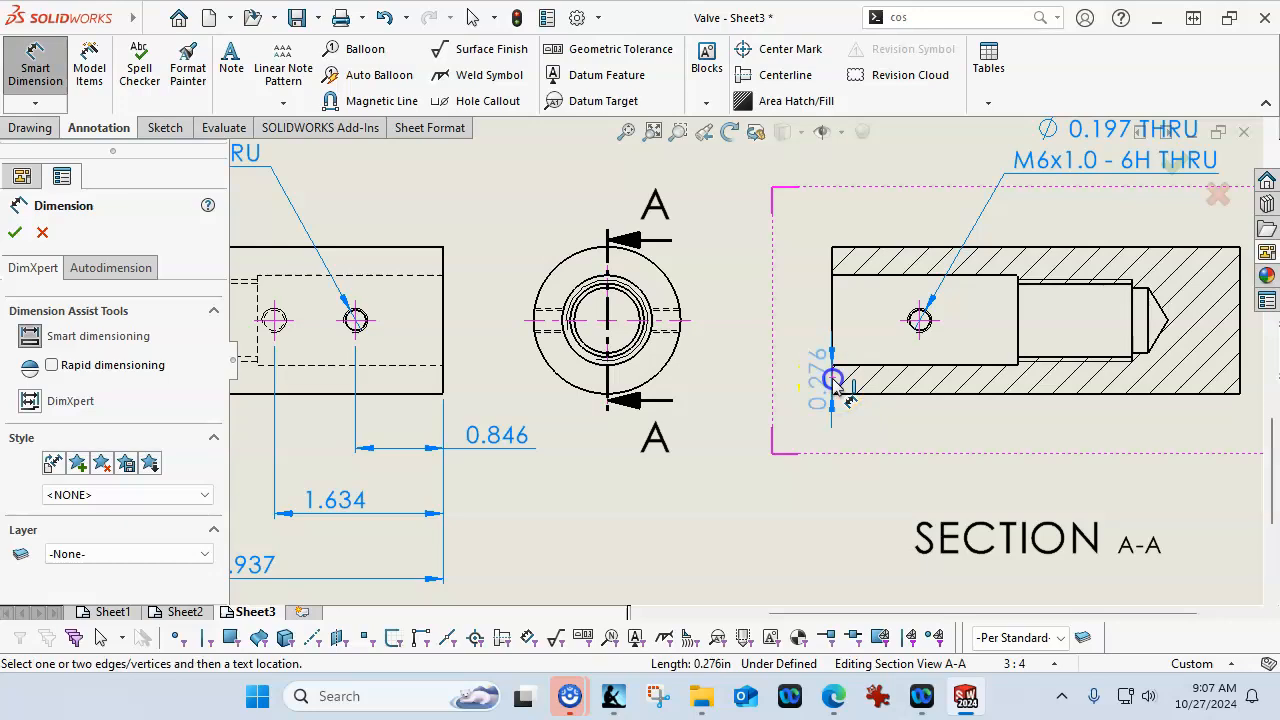
click(1016, 343)
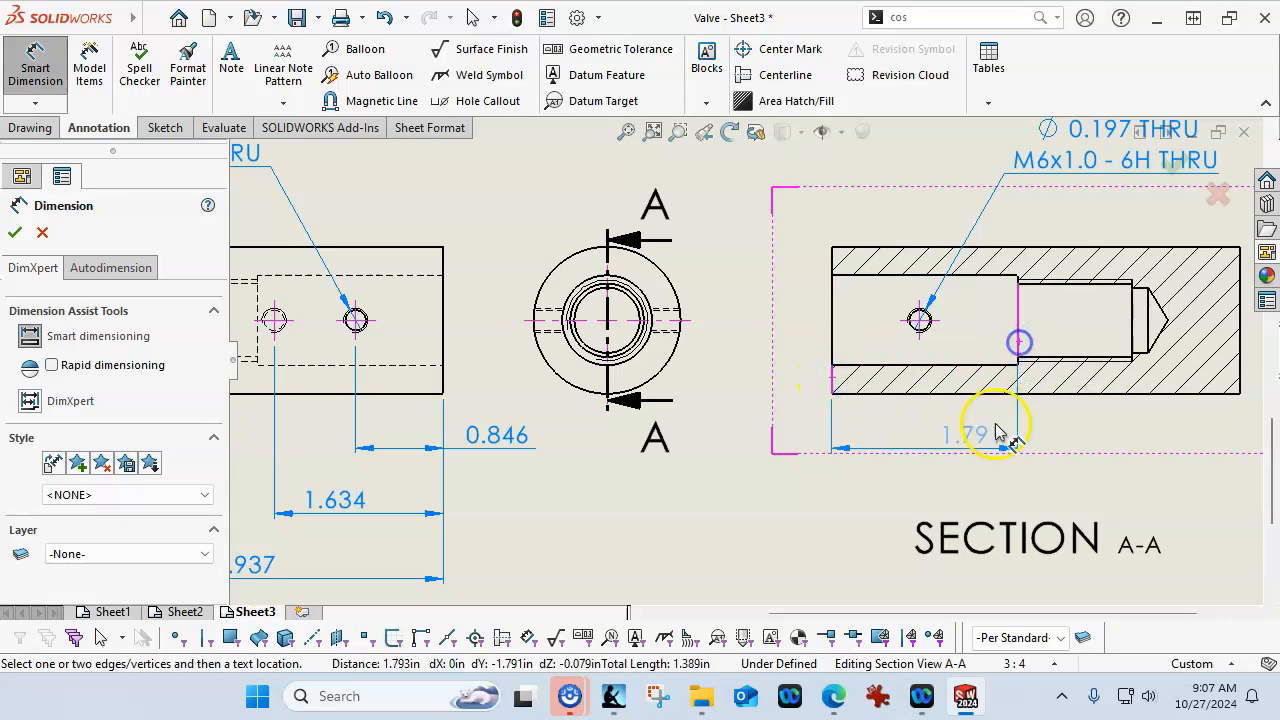
click(930, 435)
Dimension the distances from the section view's open end to the thread's end and the drilled hole's shoulder, stacked below the bore depth
click(830, 345)
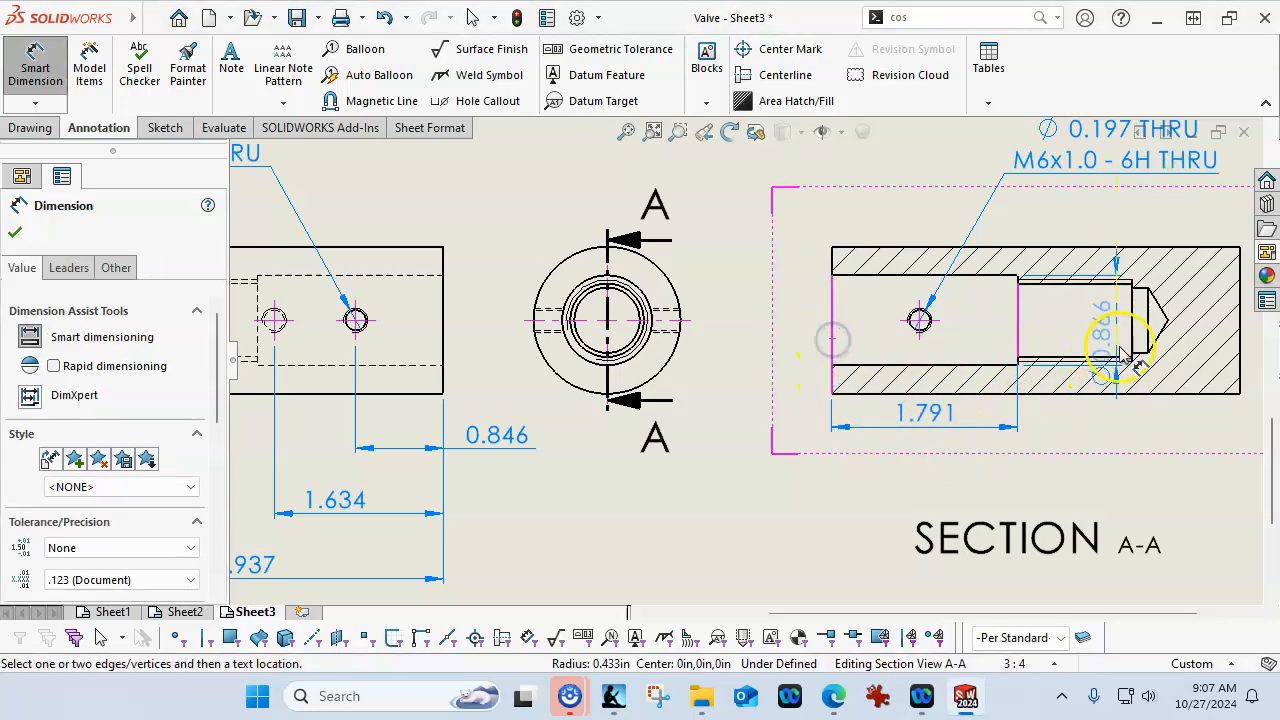
click(1130, 340)
click(995, 467)
click(830, 342)
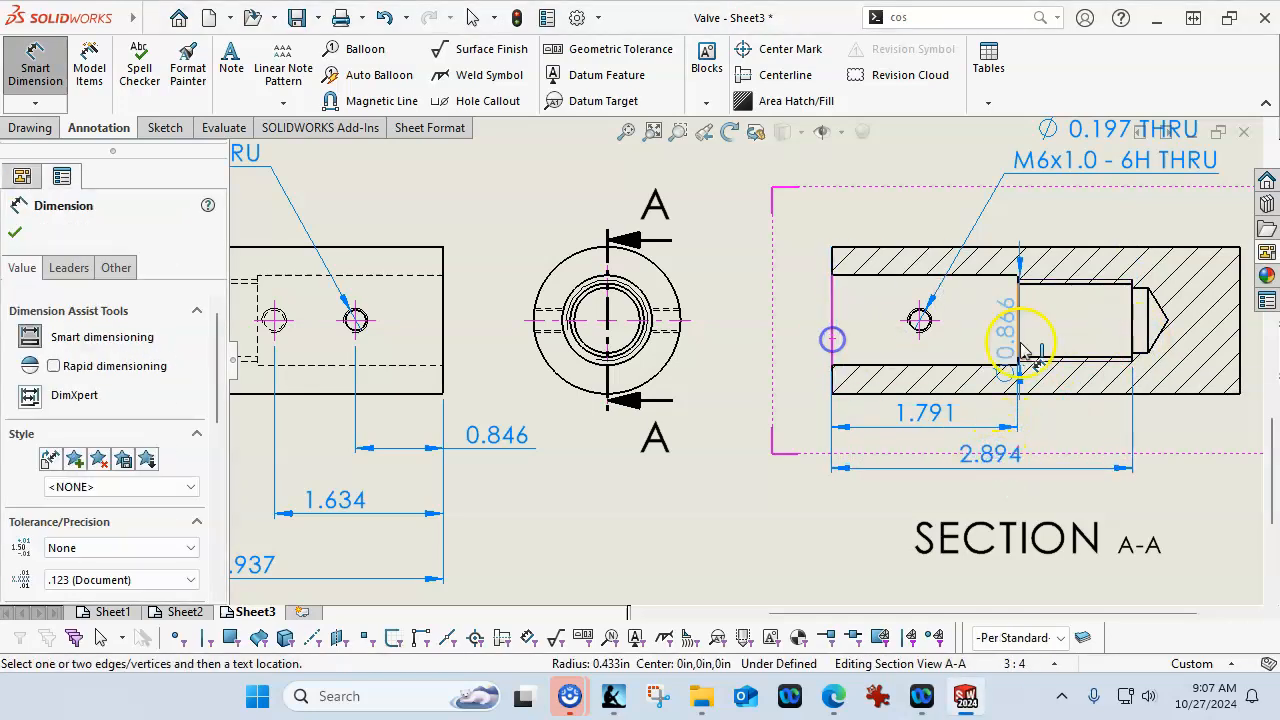
click(1146, 330)
click(1032, 500)
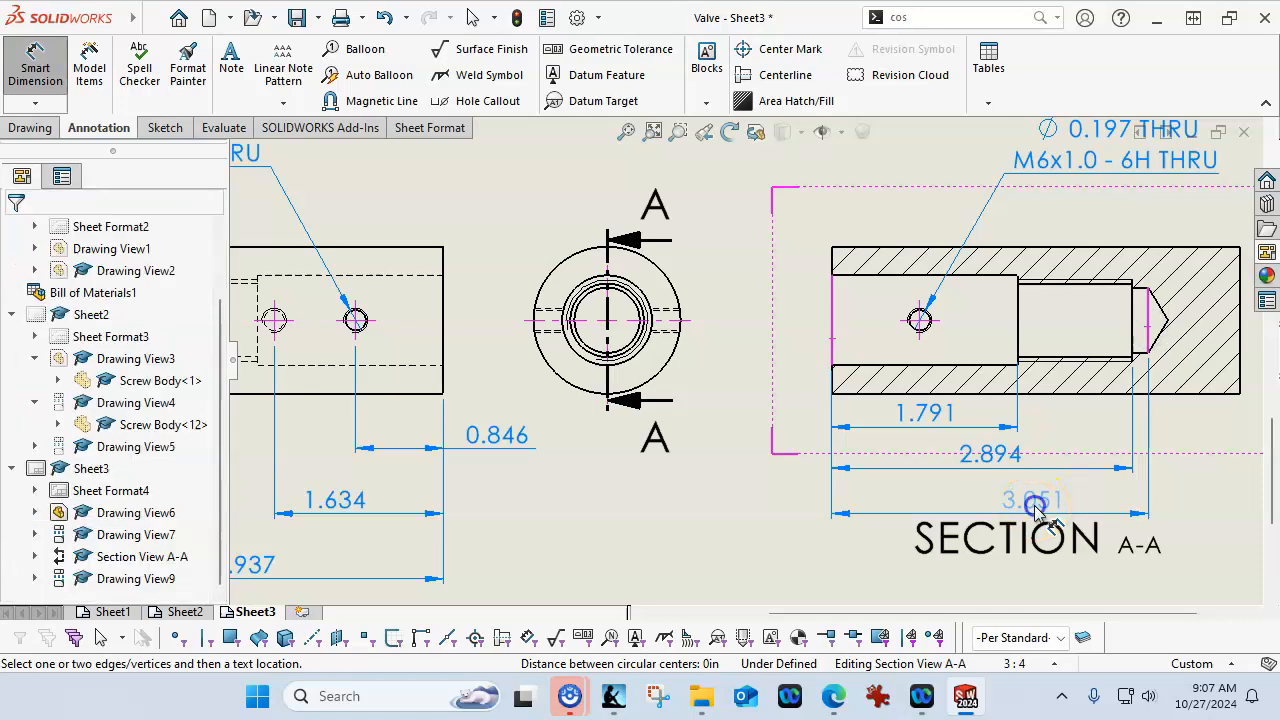
right_click(1184, 506)
click(1086, 385)
Lower the SECTION A-A label and space out the two lower depth dimensions beneath the section view
drag(1075, 540, 1075, 592)
drag(1051, 509, 1034, 525)
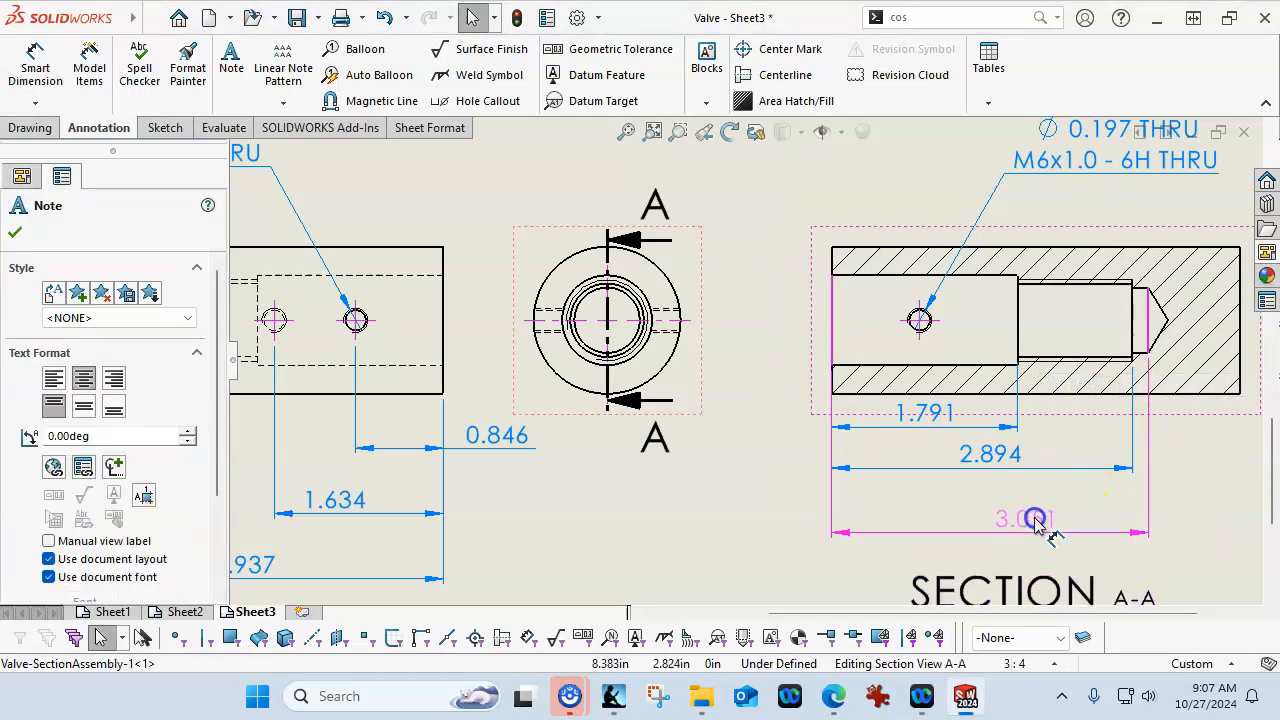
drag(995, 470, 995, 484)
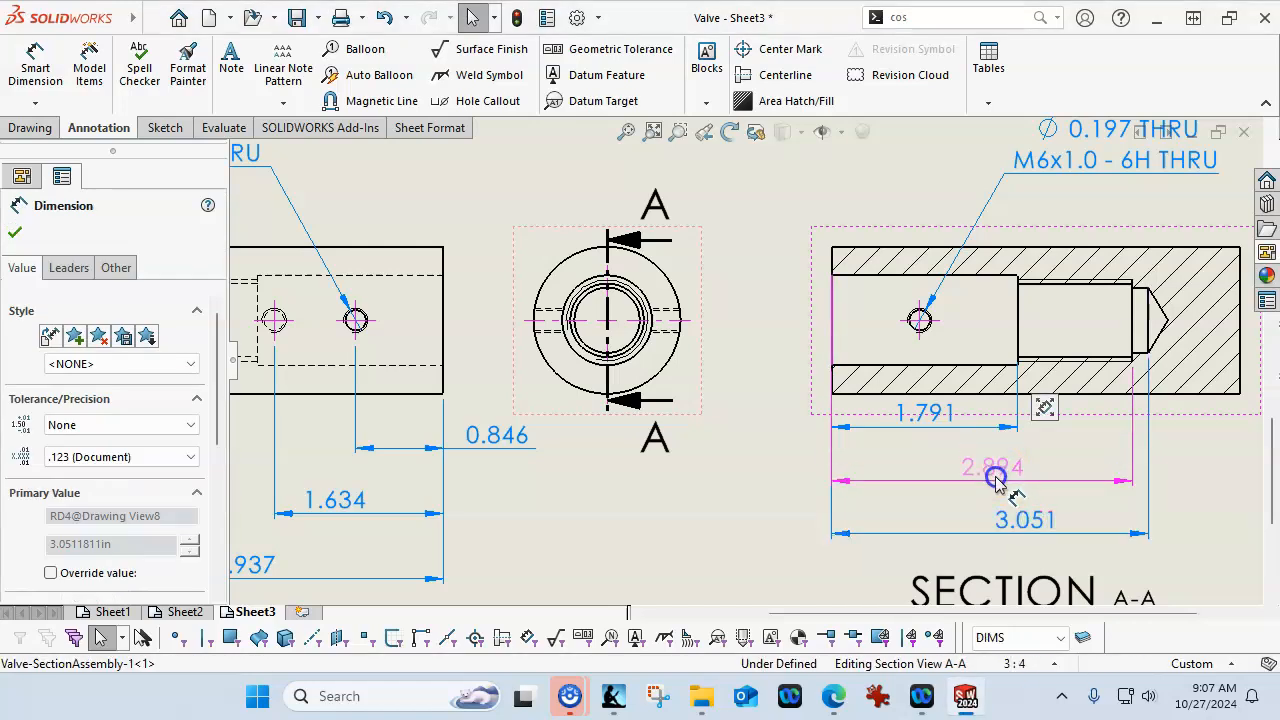
click(780, 422)
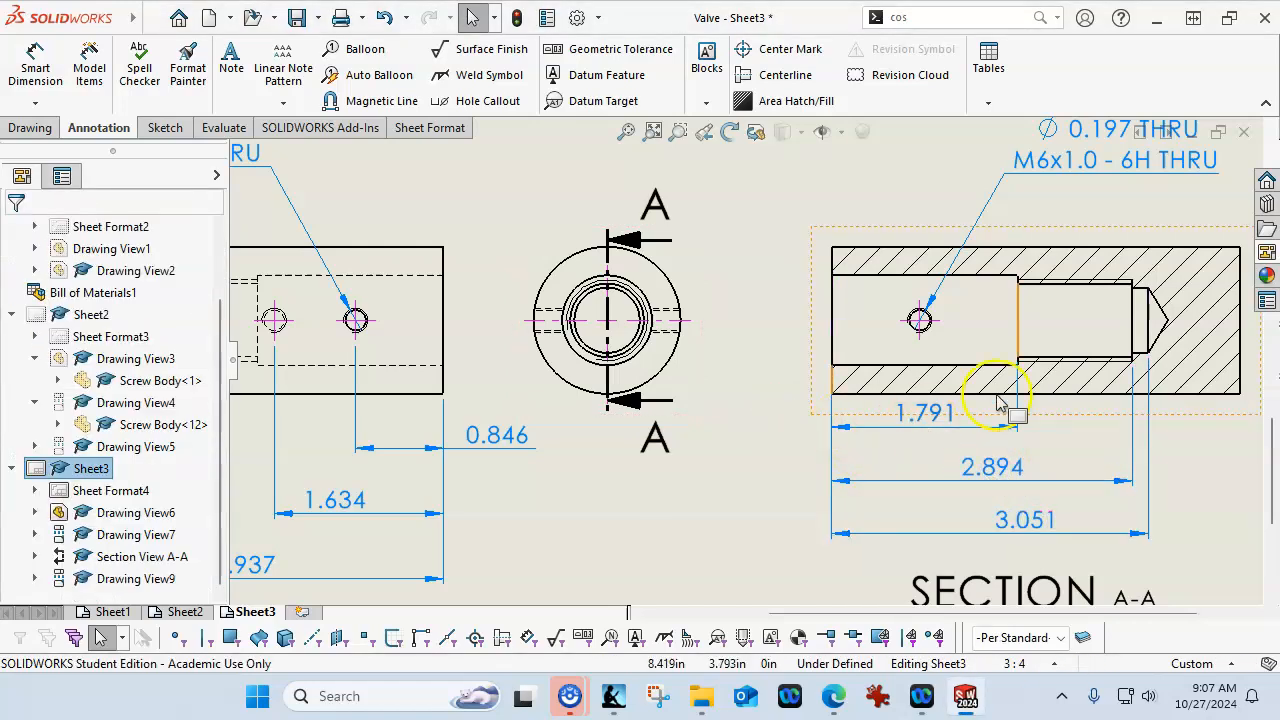
Delete the M6x1.0 hole callout above the section view
scroll(1118, 298, up, 2)
click(1043, 224)
key(Delete)
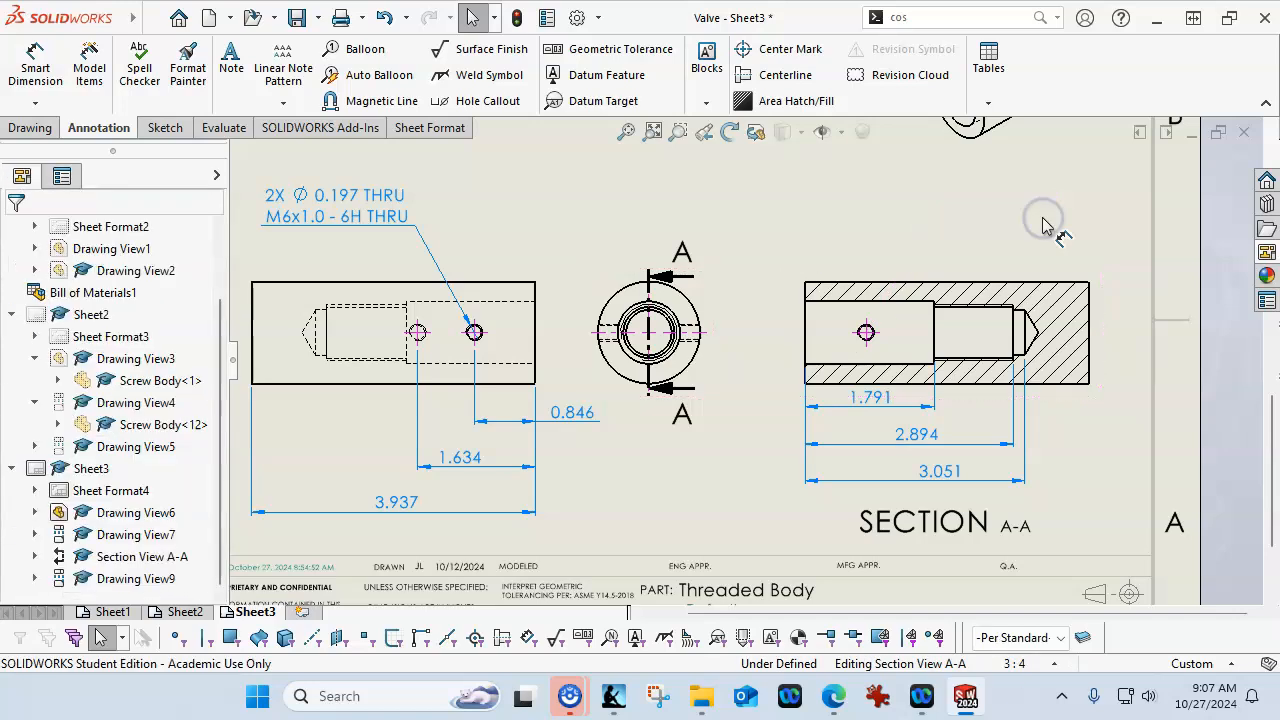
click(975, 226)
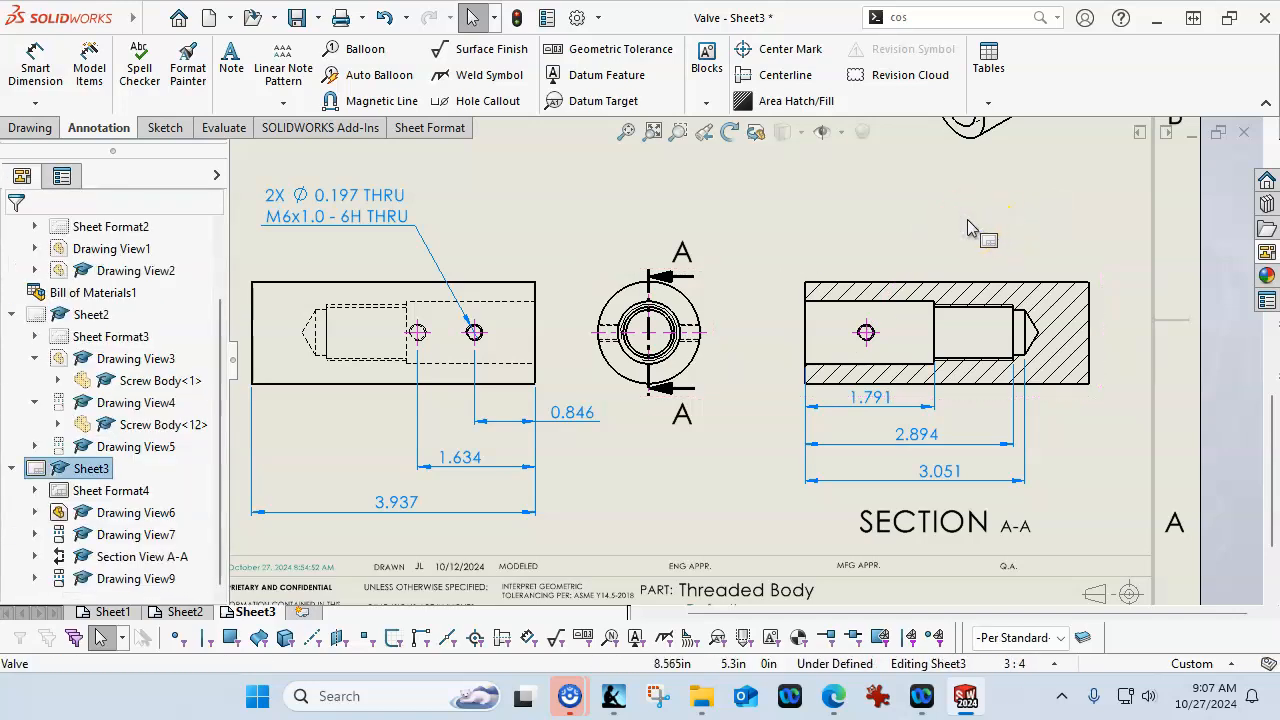
Dimension the large bore's diameter in the section view, placing it beside the open end
click(35, 62)
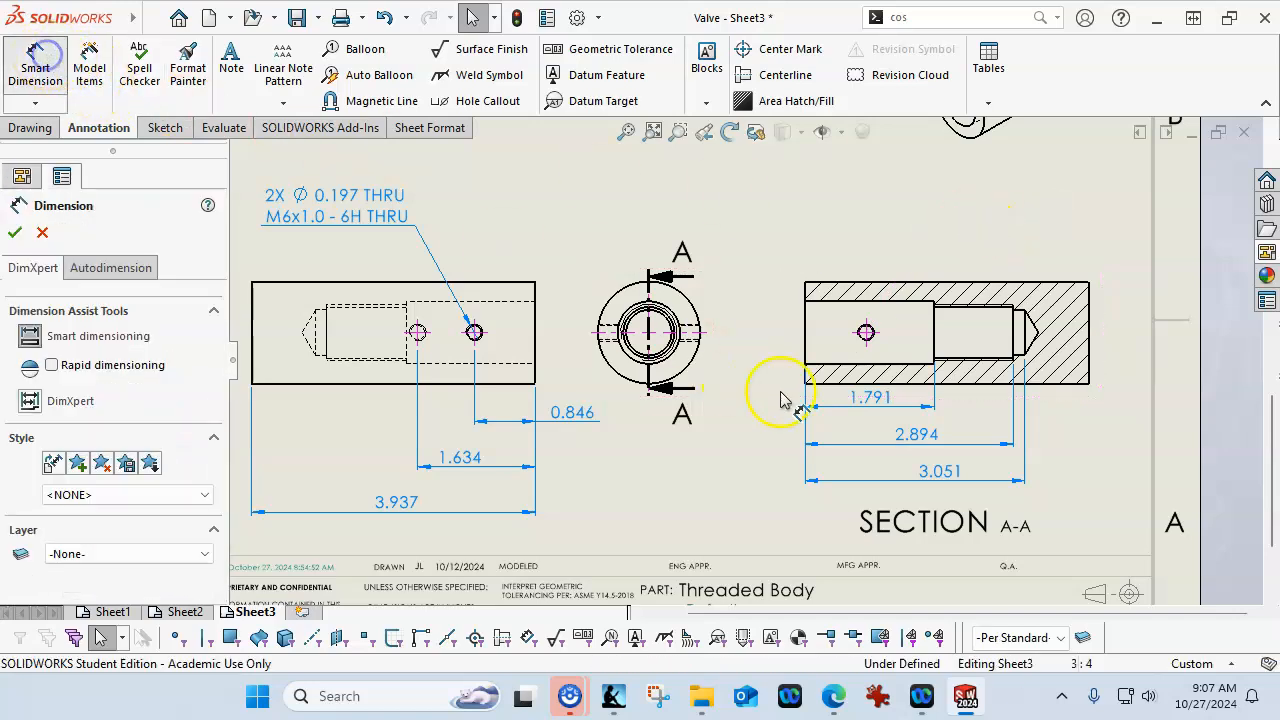
scroll(800, 370, down, 1)
click(812, 358)
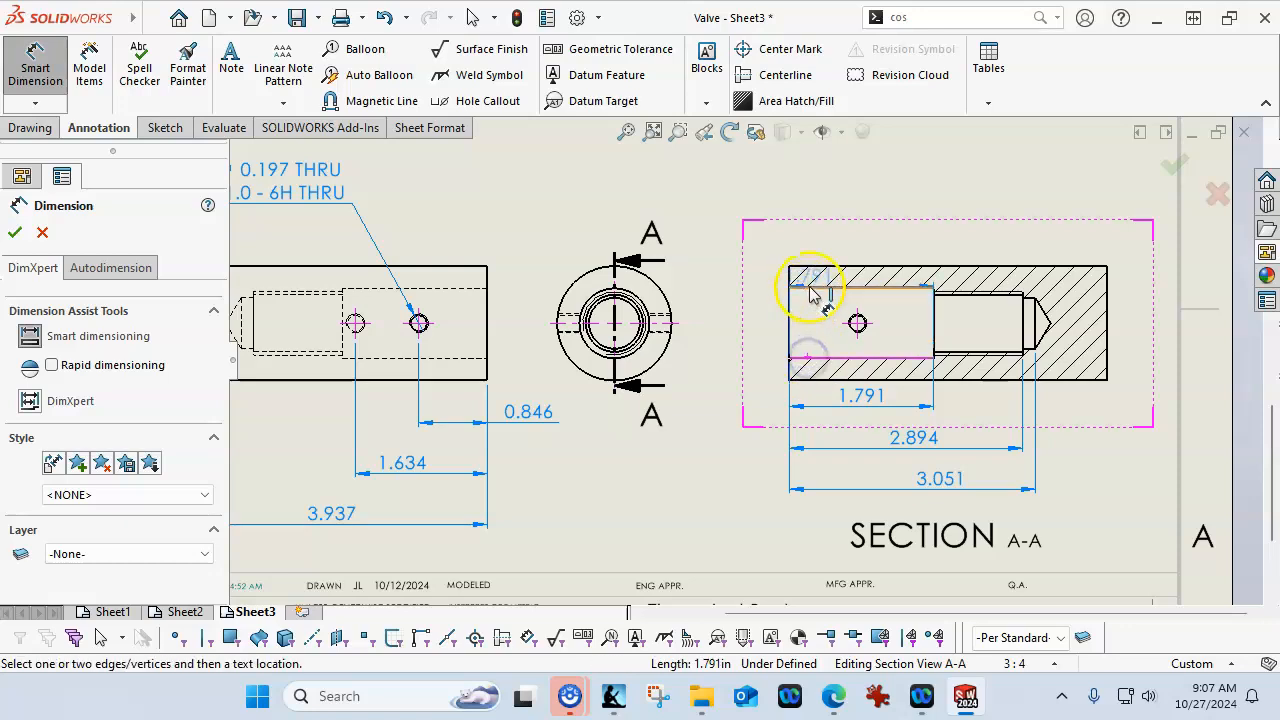
click(808, 289)
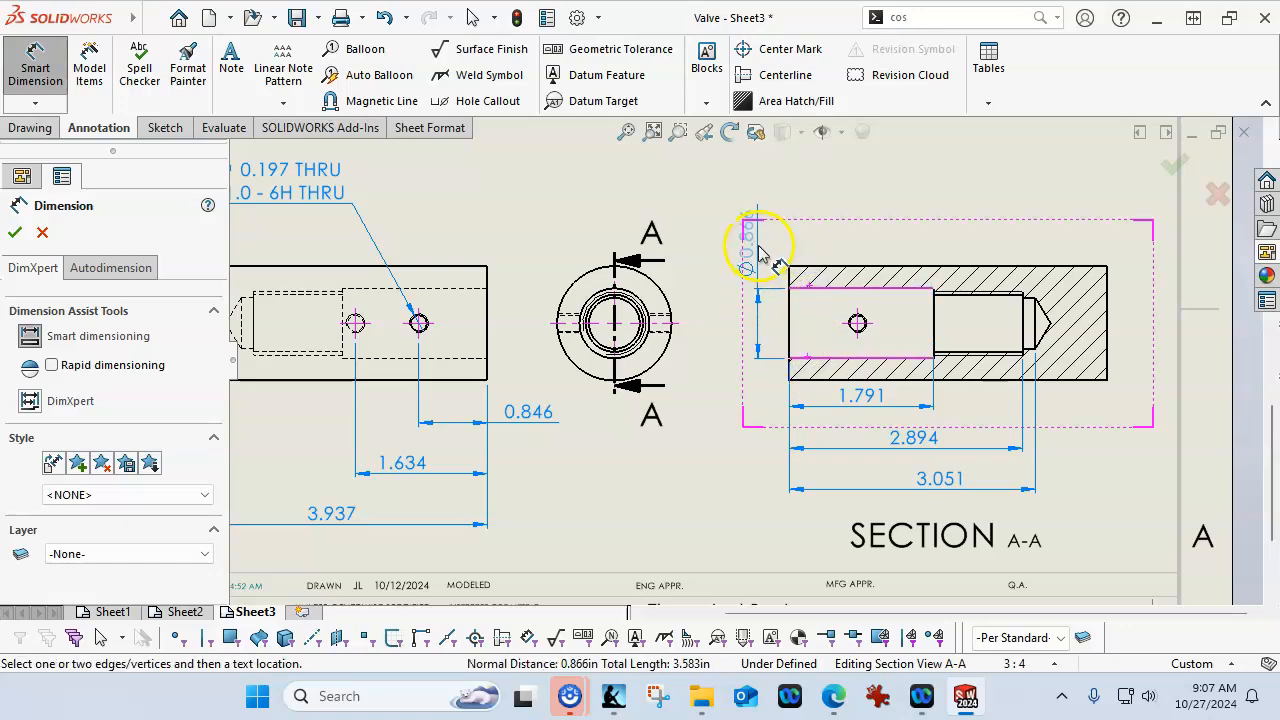
click(760, 252)
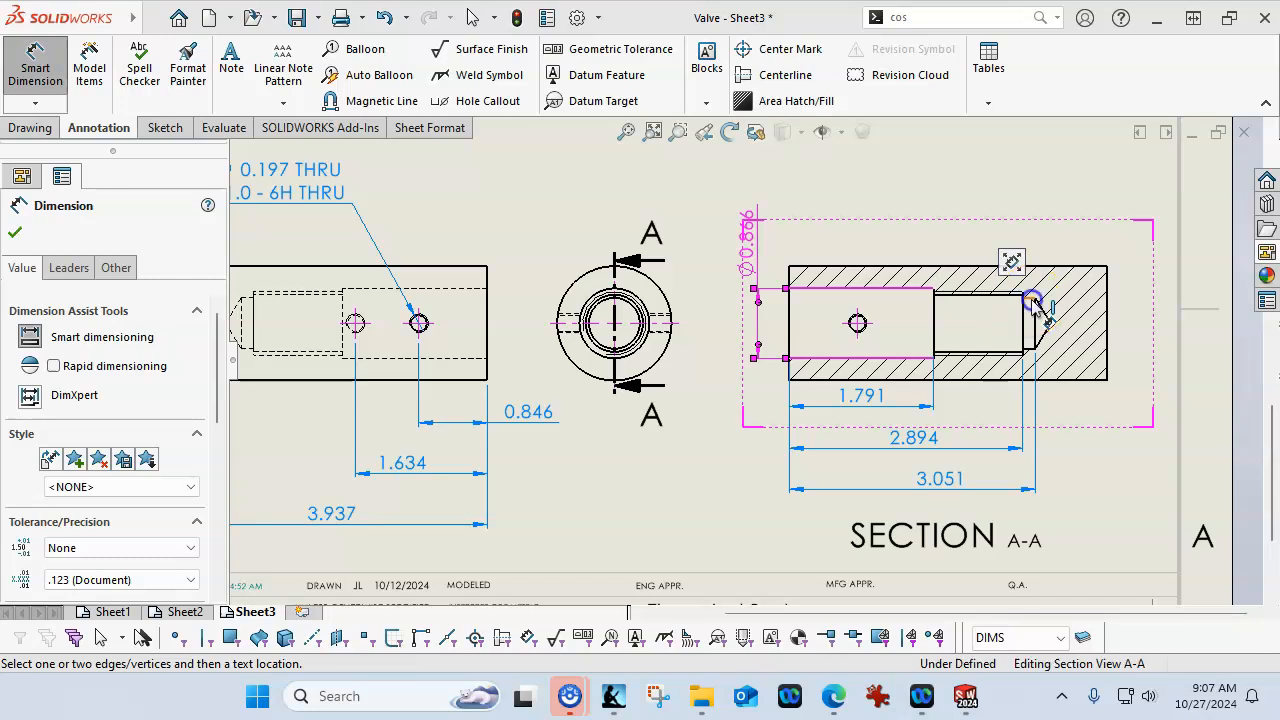
Dimension the drilled hole's diameter beyond the thread in the section view, placing it outside the bore diameter
click(1030, 354)
click(1030, 297)
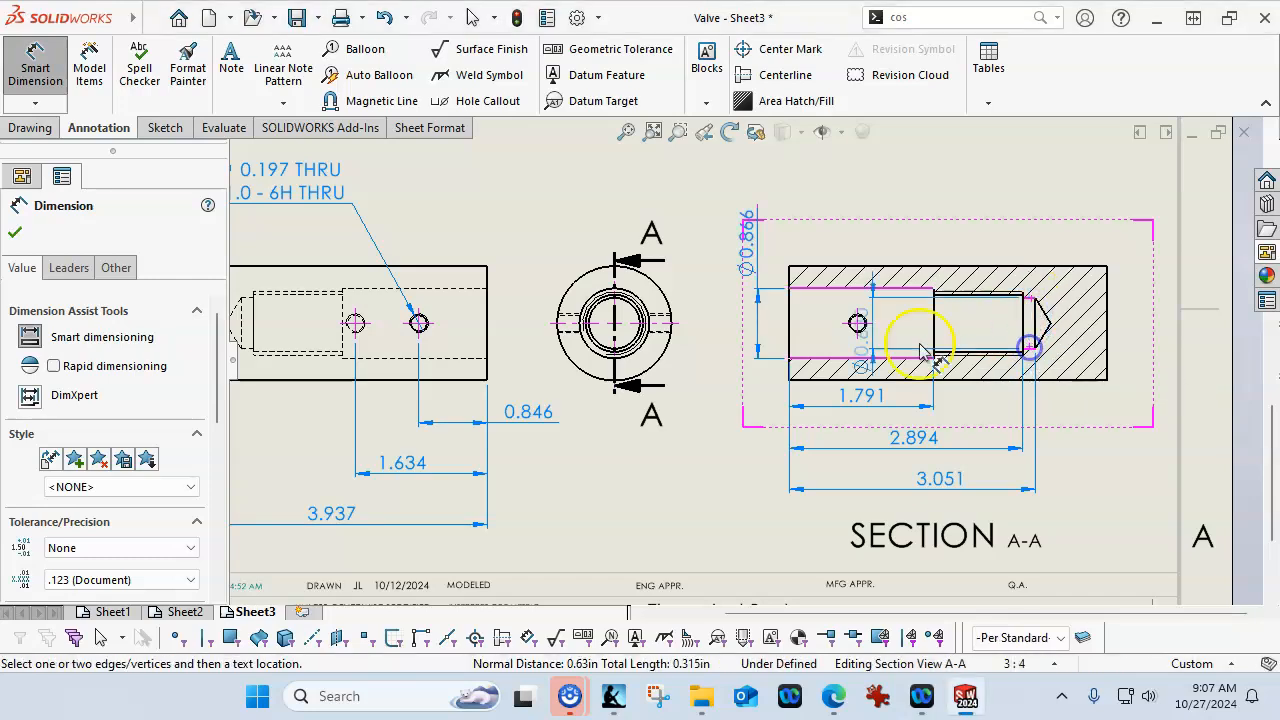
click(724, 256)
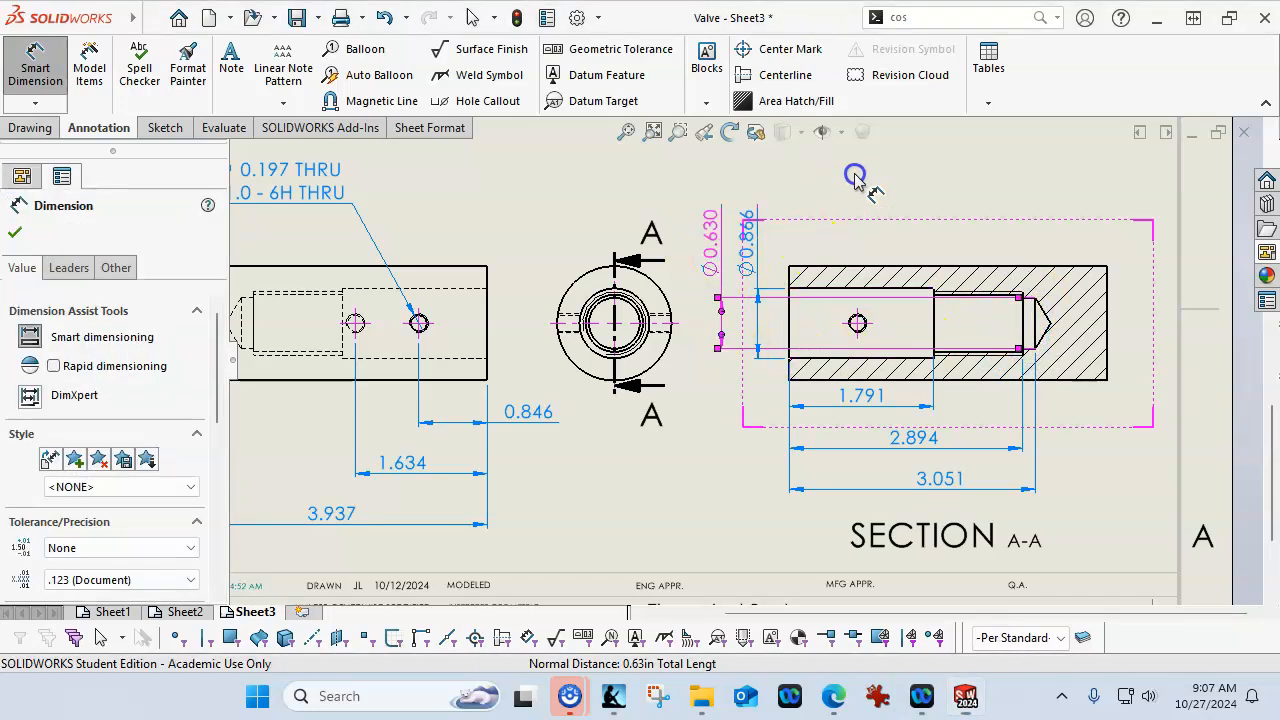
right_click(848, 162)
click(885, 254)
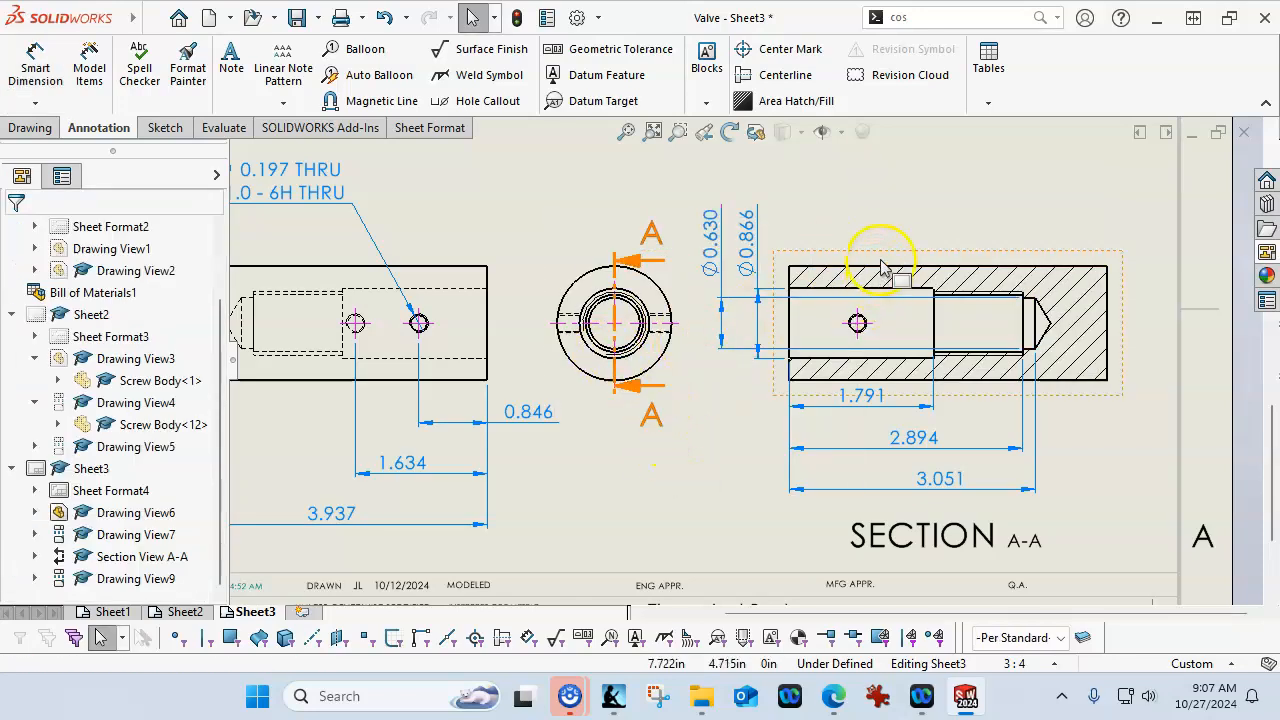
Swap the two diameter dimensions so the drilled hole's sits nearest the section view and the large bore's sits outside it
mouse_move(714, 249)
mouse_down()
mouse_move(816, 246)
mouse_move(723, 250)
mouse_up()
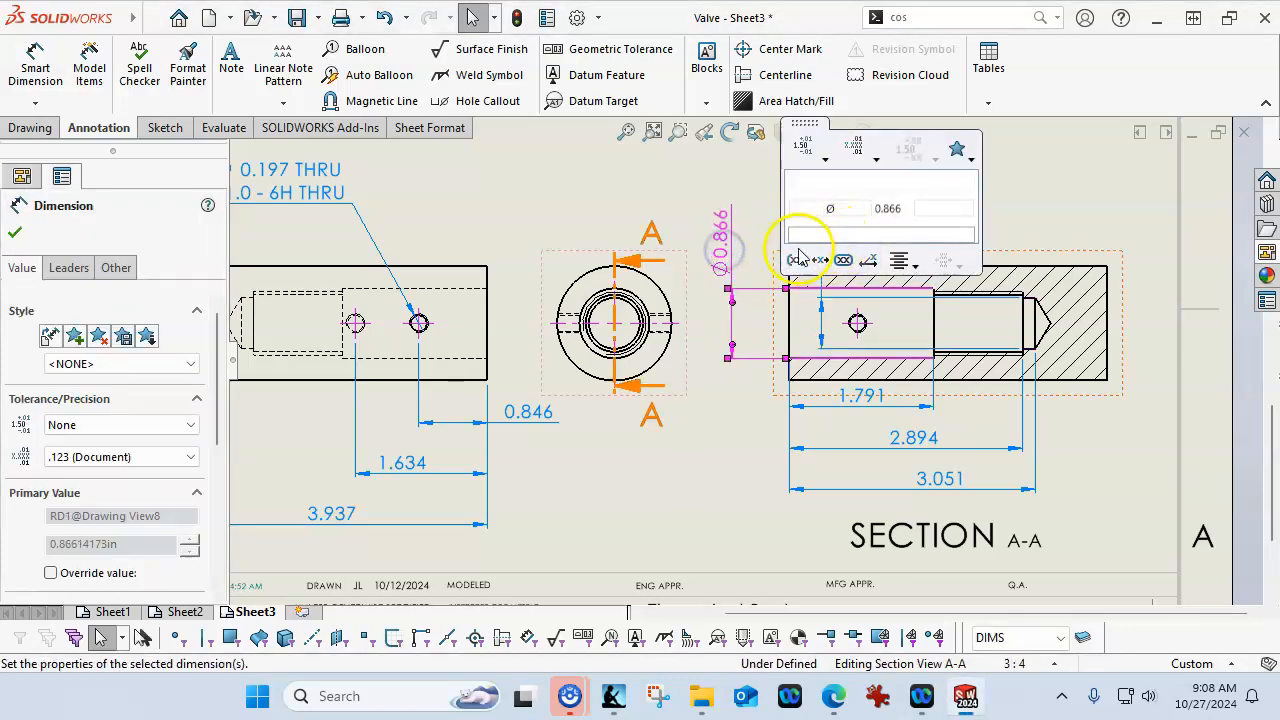
click(731, 205)
drag(805, 222, 759, 223)
click(918, 213)
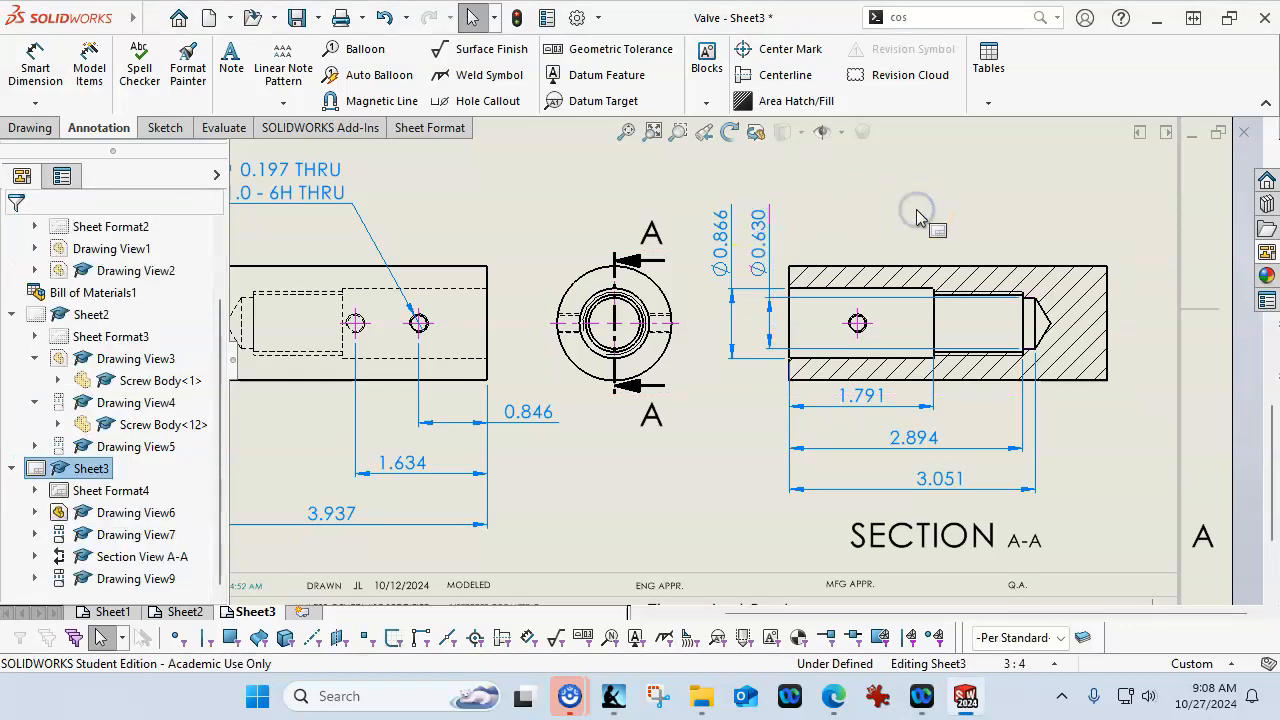
click(615, 181)
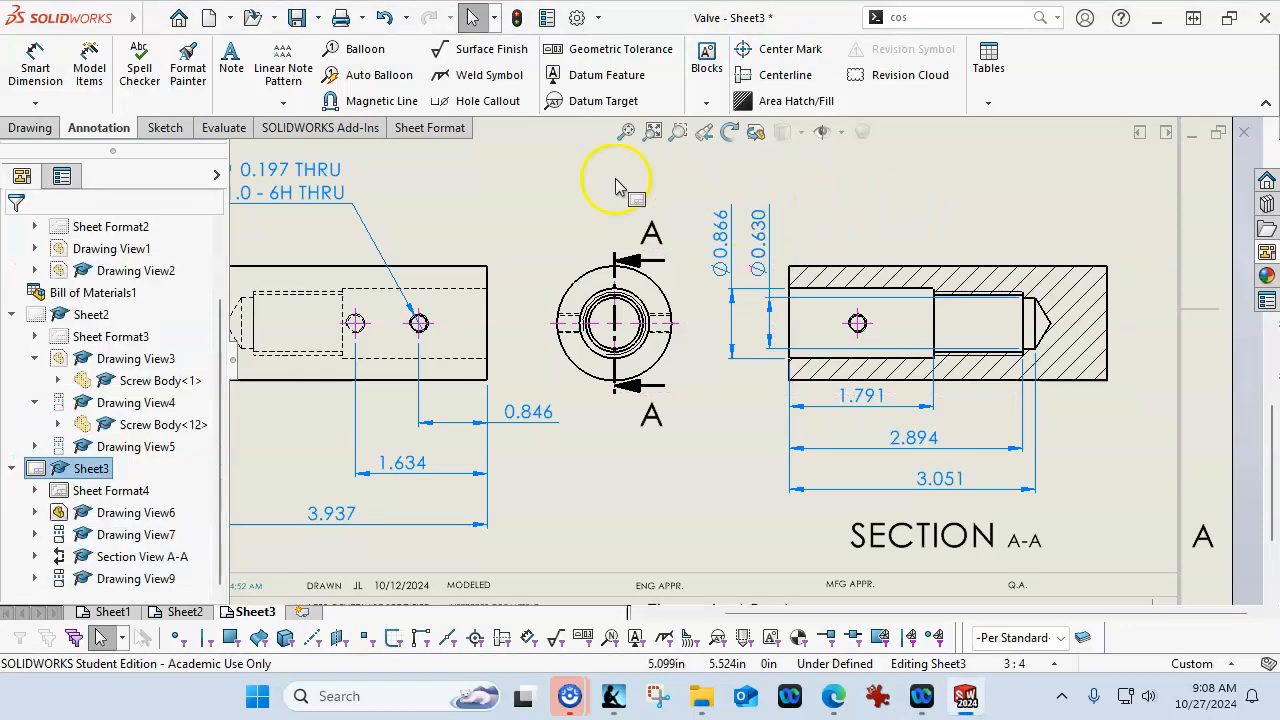
click(35, 65)
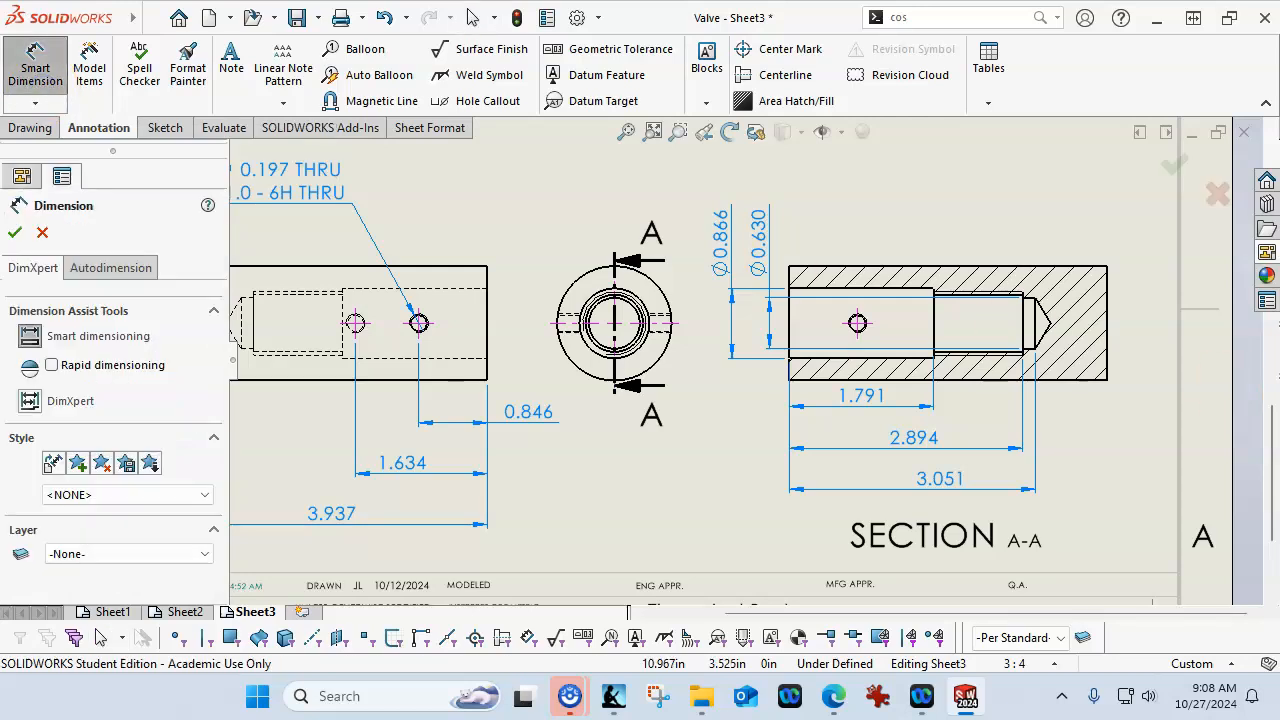
scroll(915, 405, down, 3)
scroll(937, 289, down, 1)
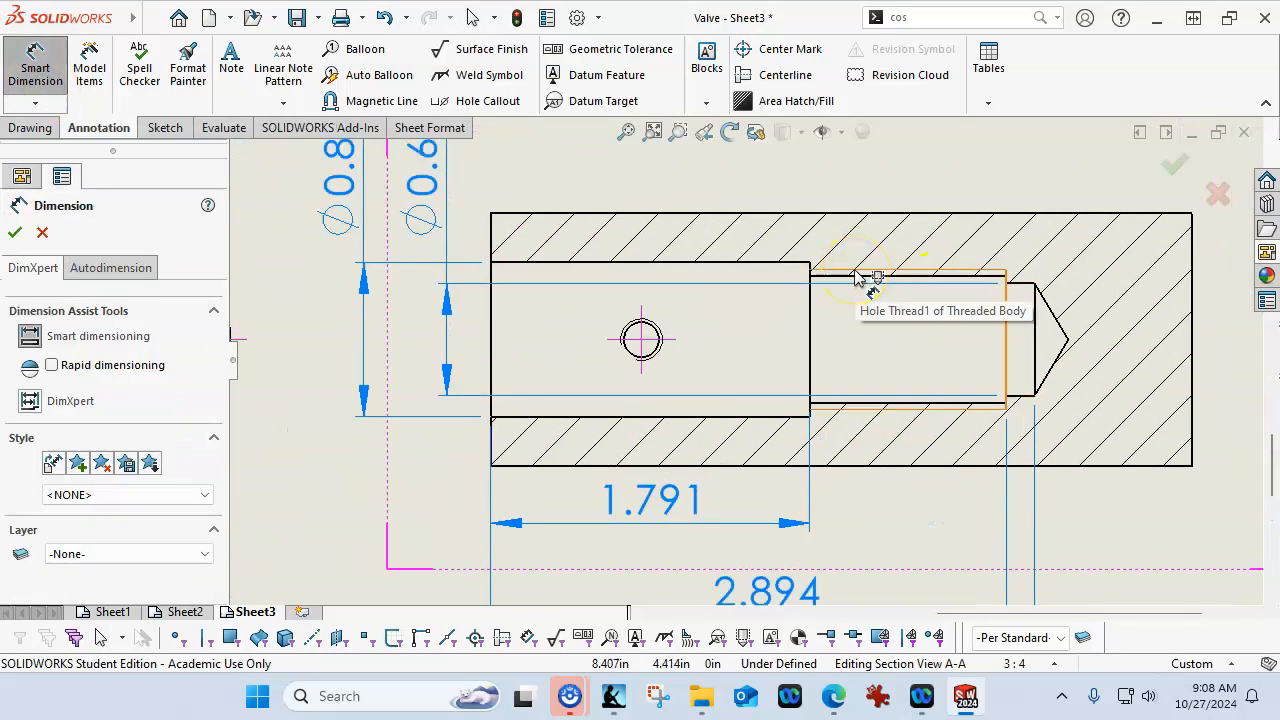
click(855, 271)
key(Escape)
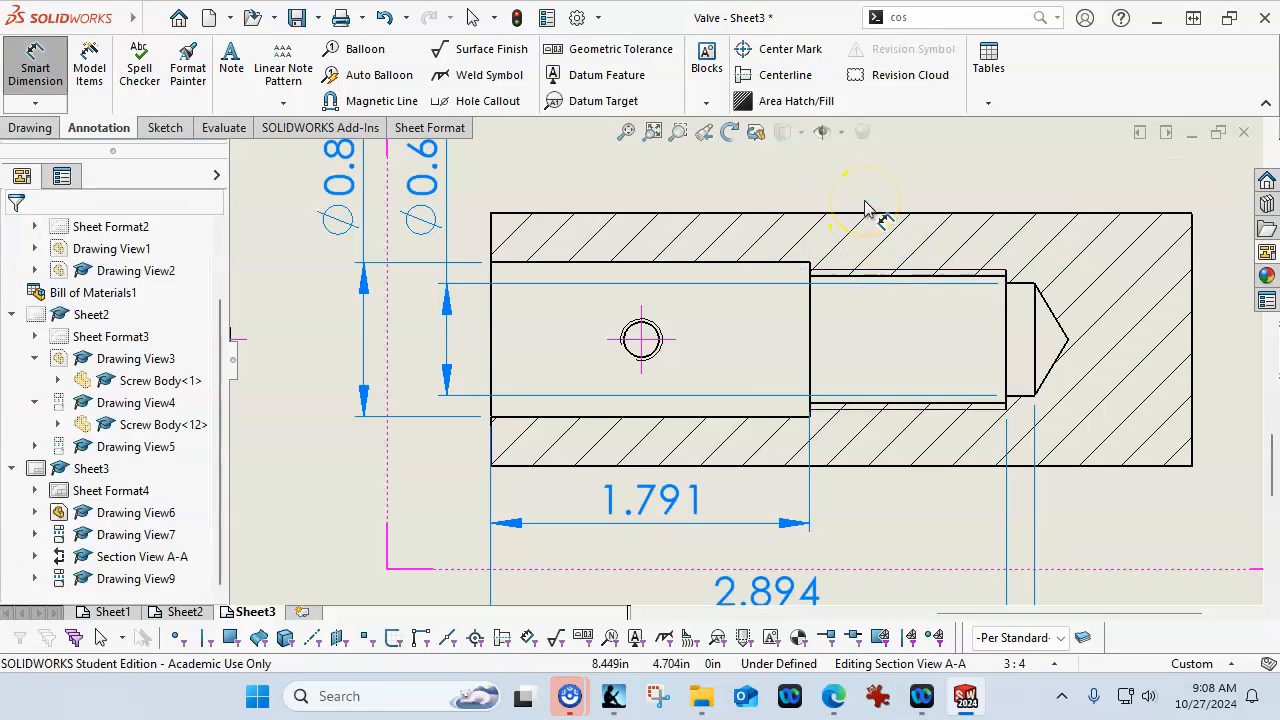
click(845, 283)
key(Escape)
key(Escape)
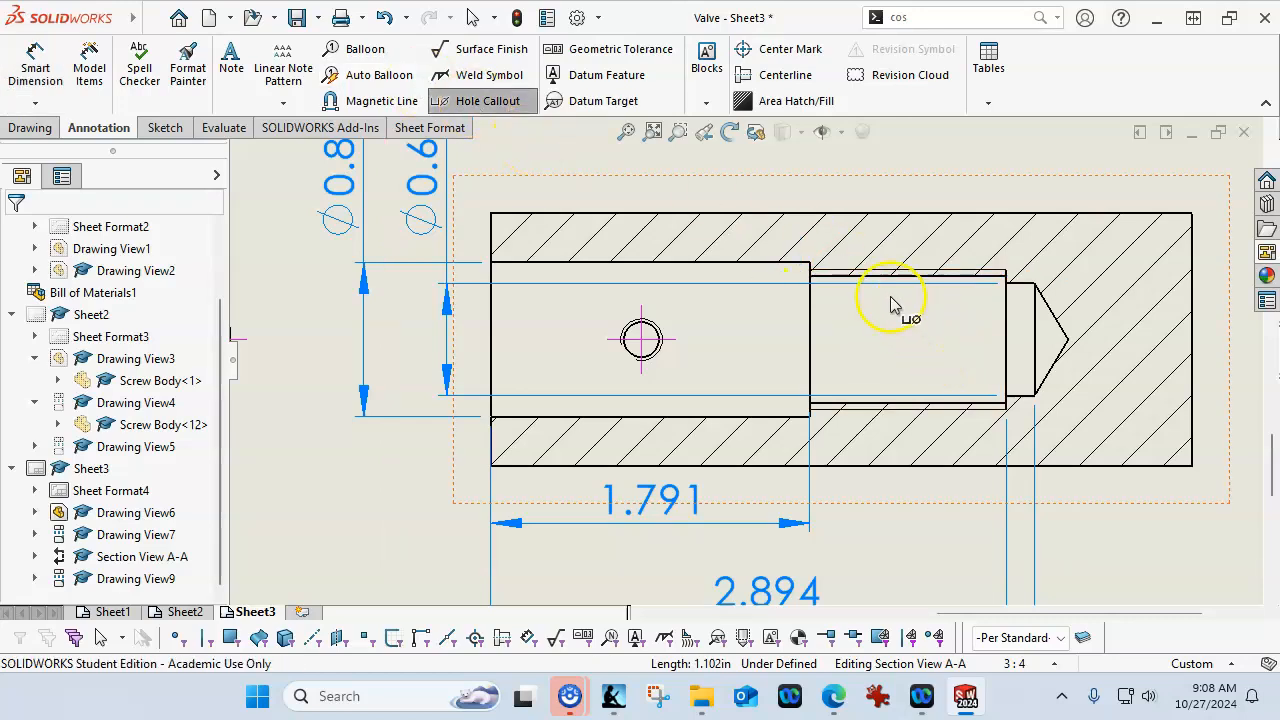
Add a hole callout to the M20x2.0 thread in the section view, placing its text above the view
click(880, 283)
key(z)
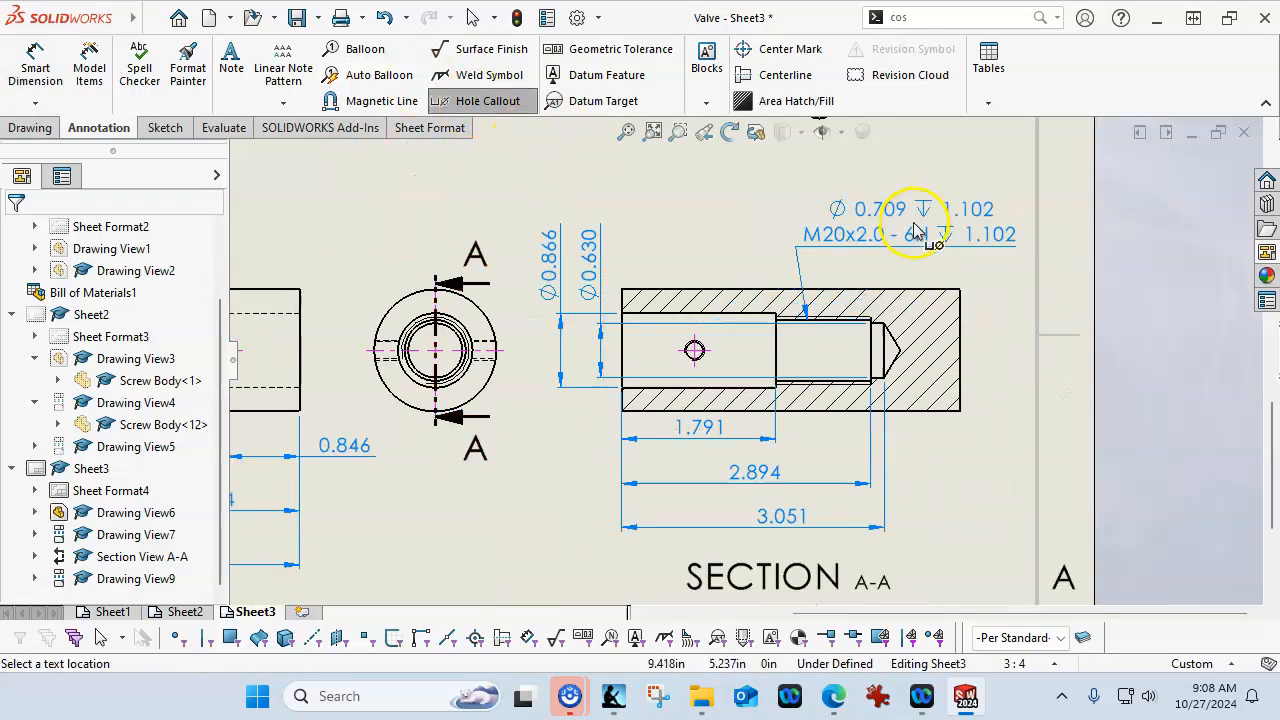
click(827, 205)
click(886, 271)
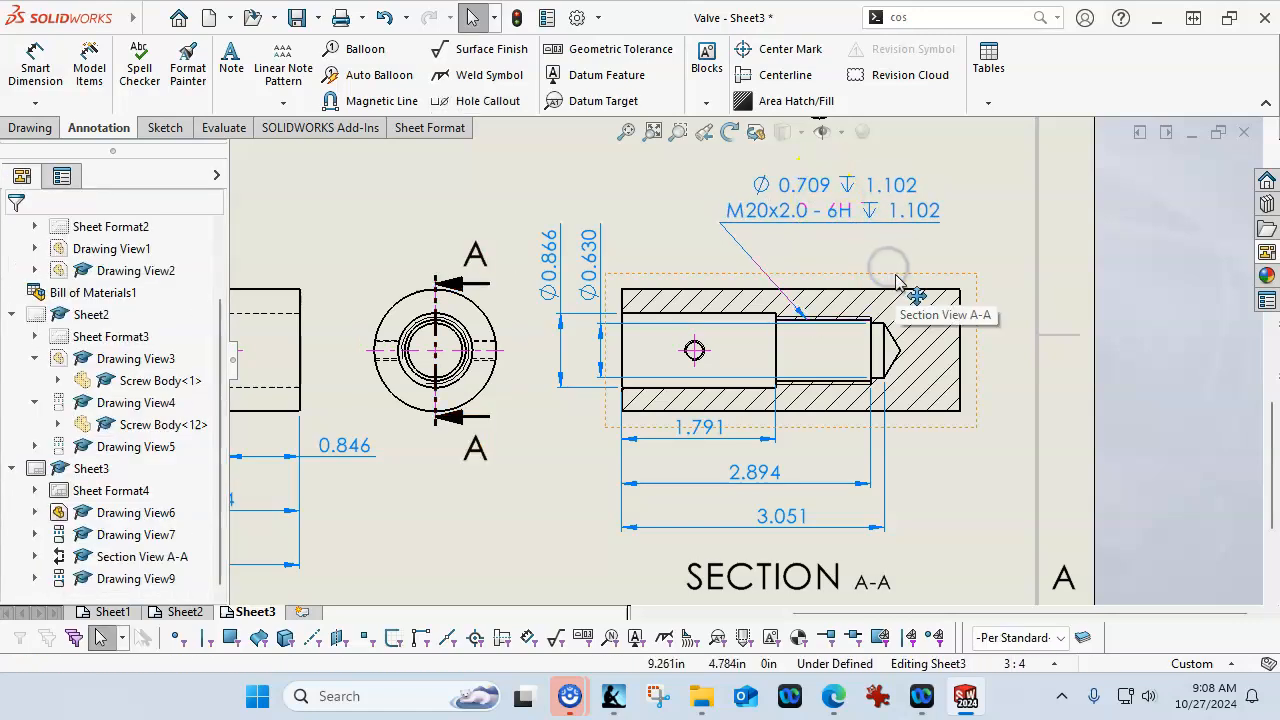
click(993, 472)
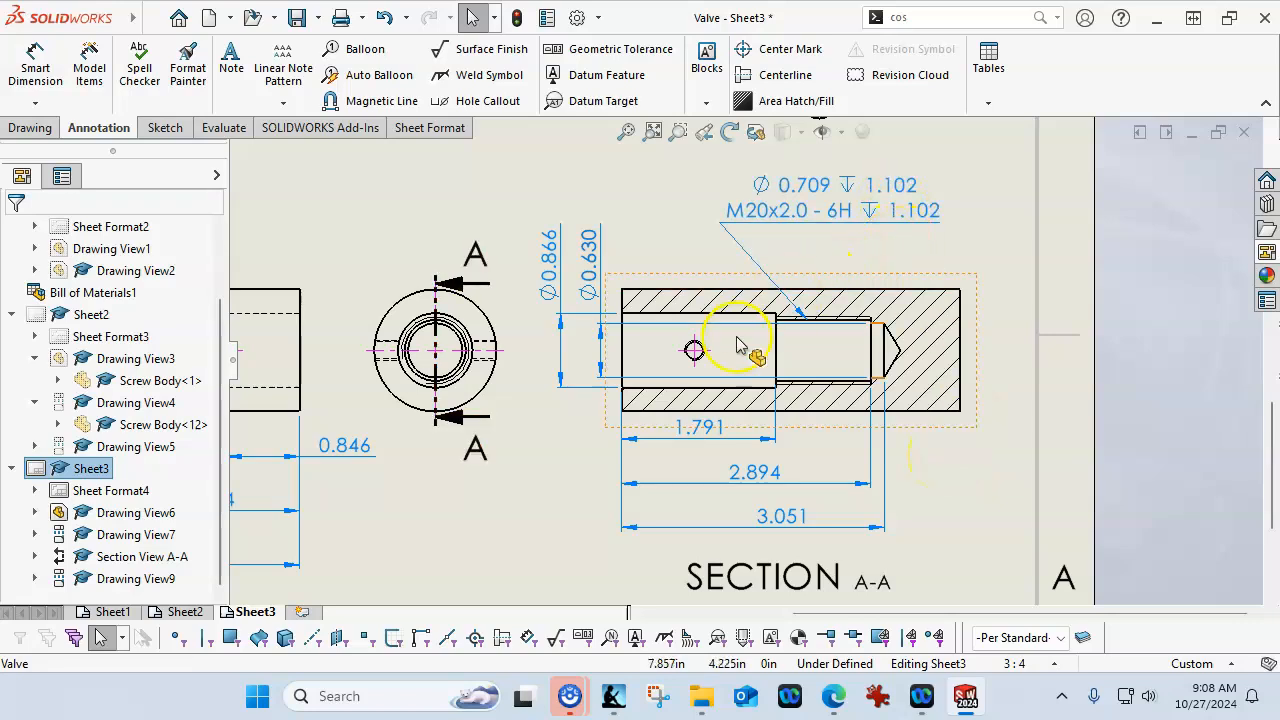
Set the Tap Drill Depth precision to .12 in the M20x2.0 hole callout
click(838, 195)
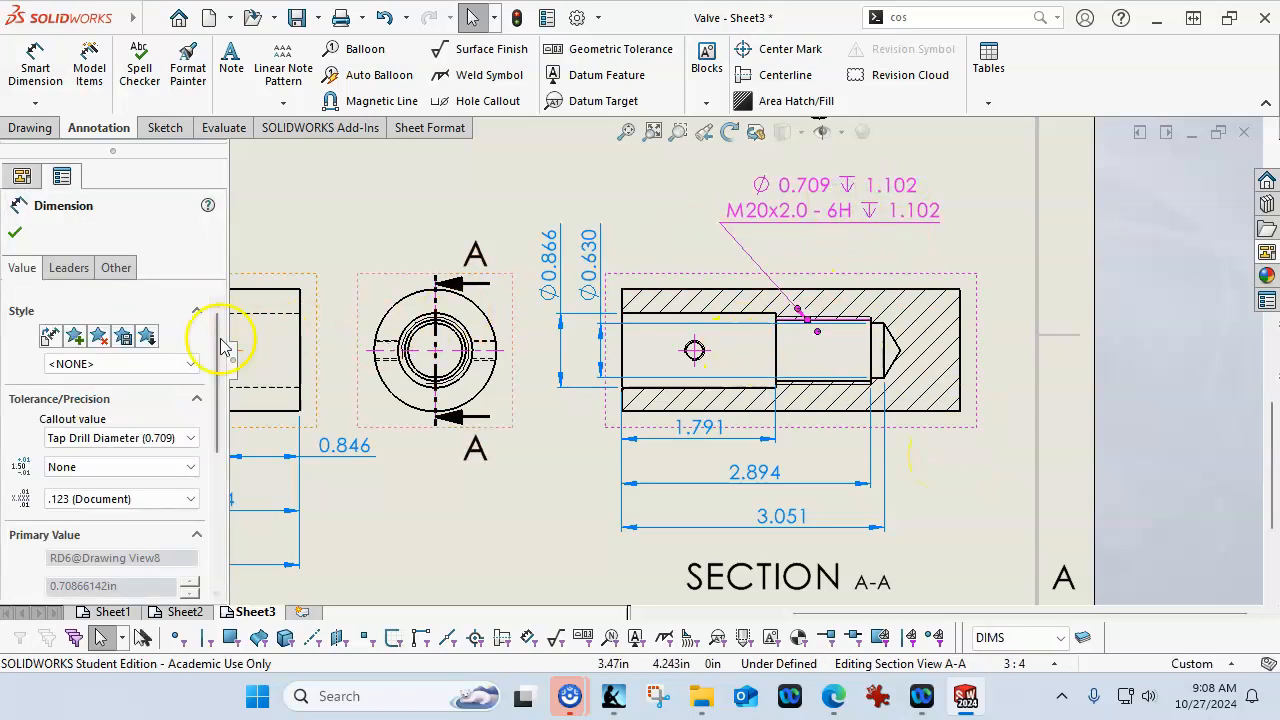
drag(214, 382, 215, 416)
click(185, 398)
click(185, 398)
click(185, 369)
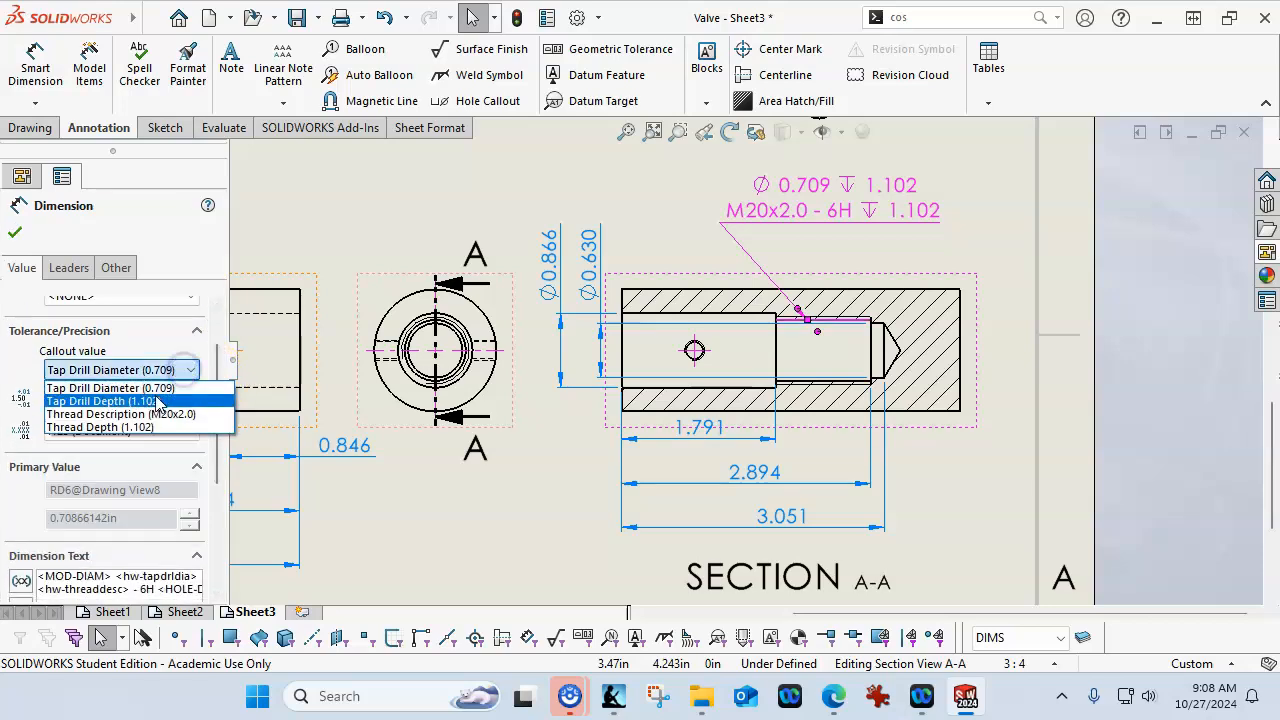
click(158, 401)
click(163, 430)
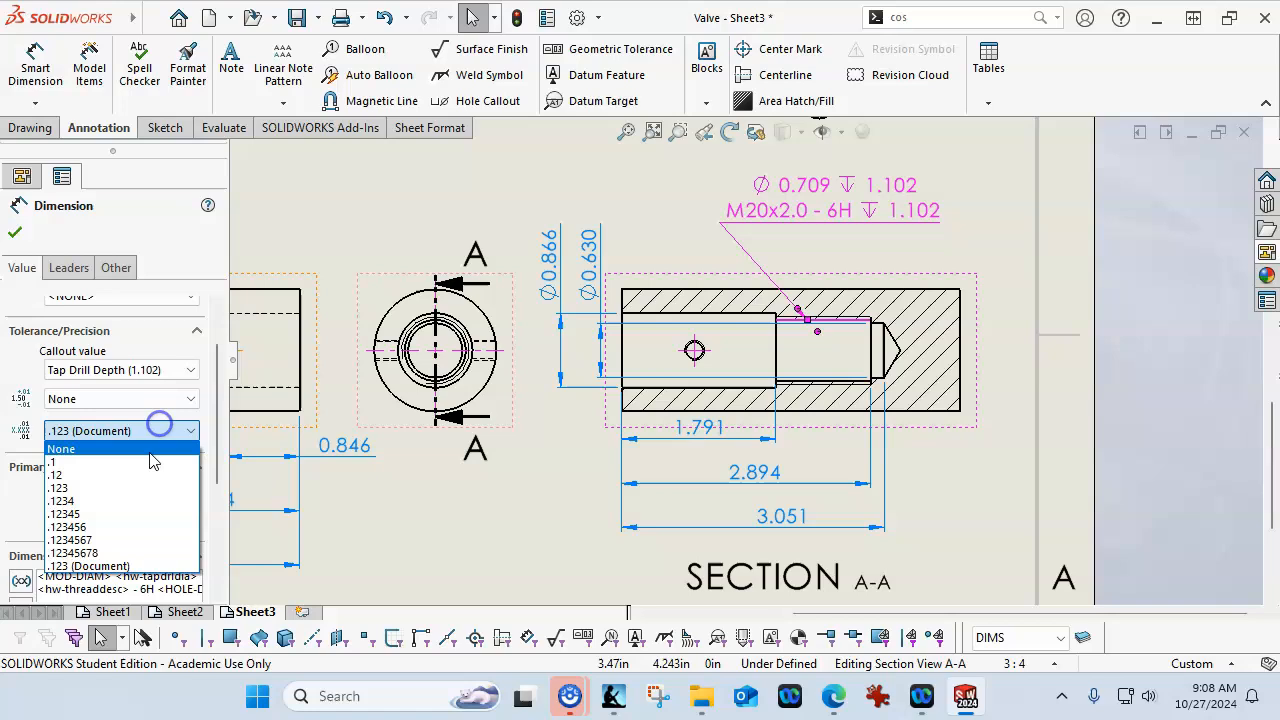
click(65, 475)
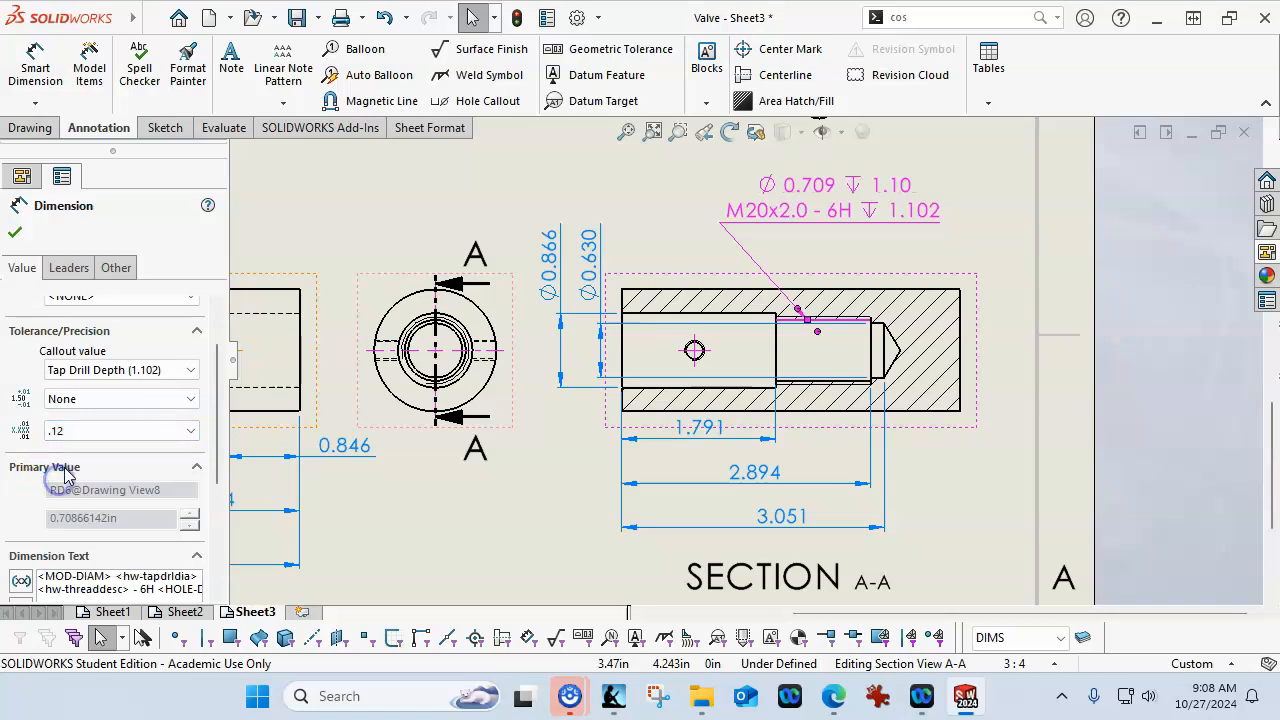
Set the Thread Depth precision to .12 in the M20x2.0 hole callout and accept the change
click(189, 368)
click(115, 426)
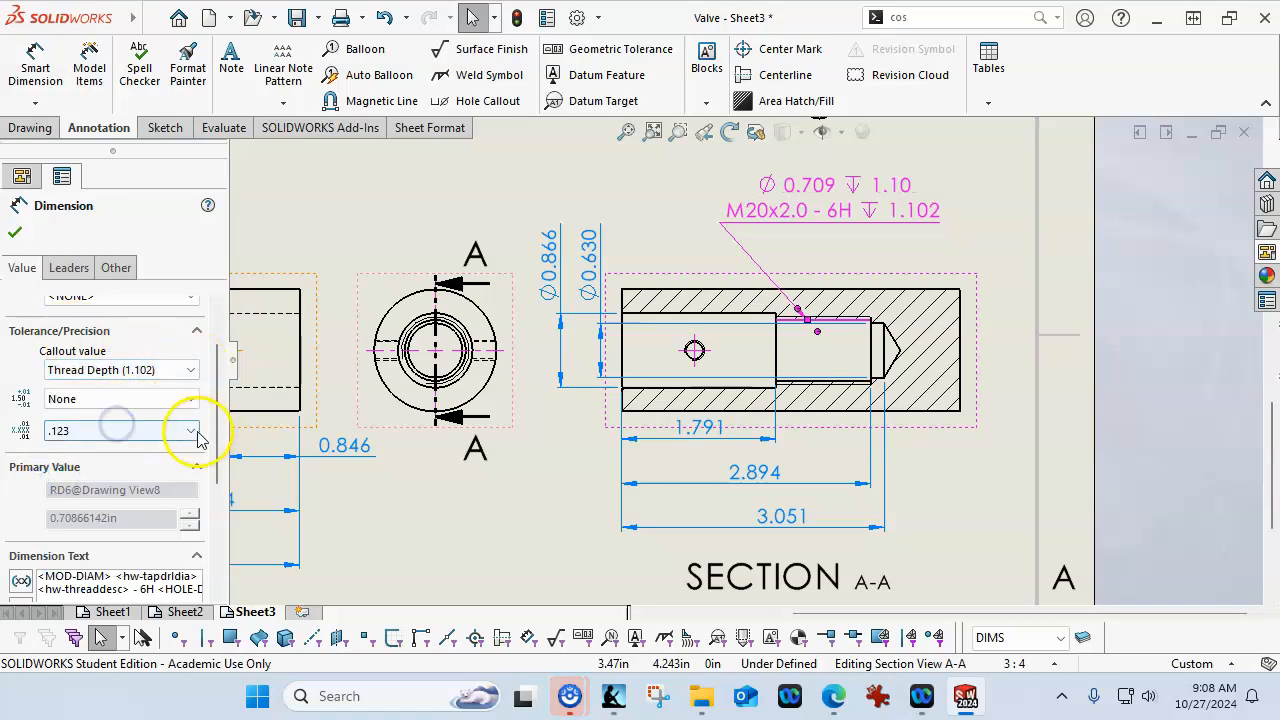
click(192, 431)
click(76, 477)
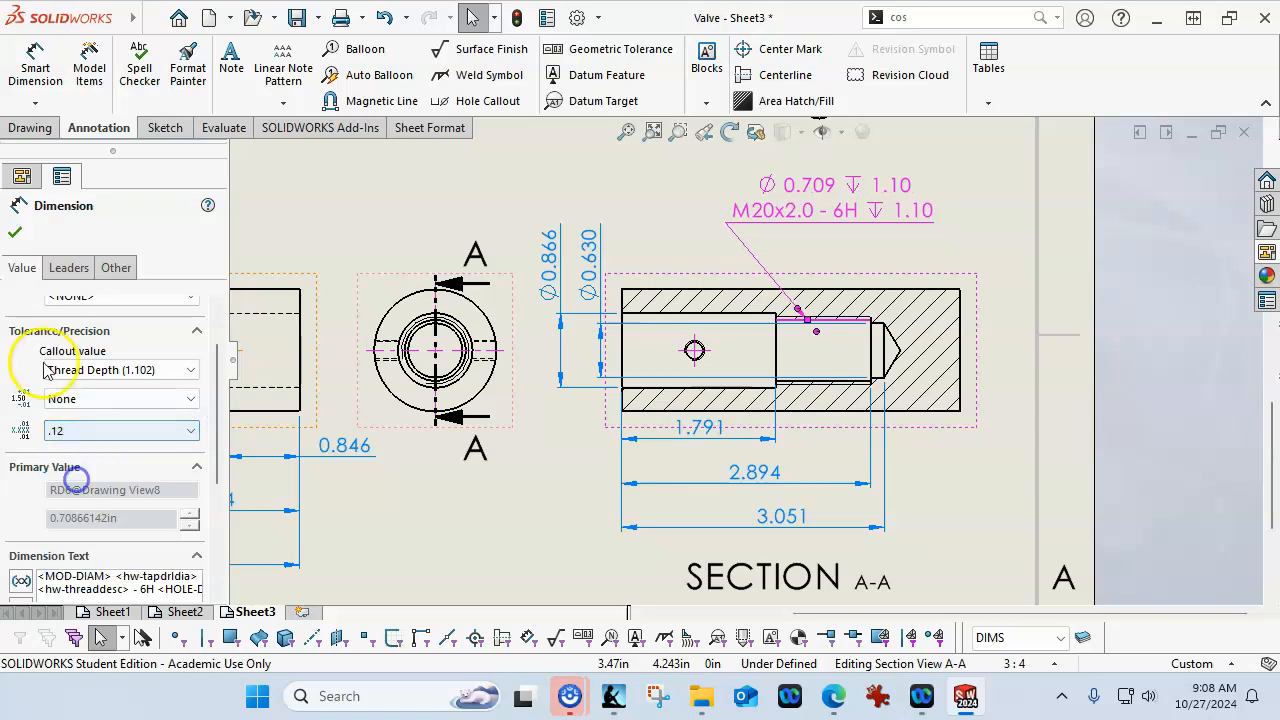
click(14, 232)
click(990, 252)
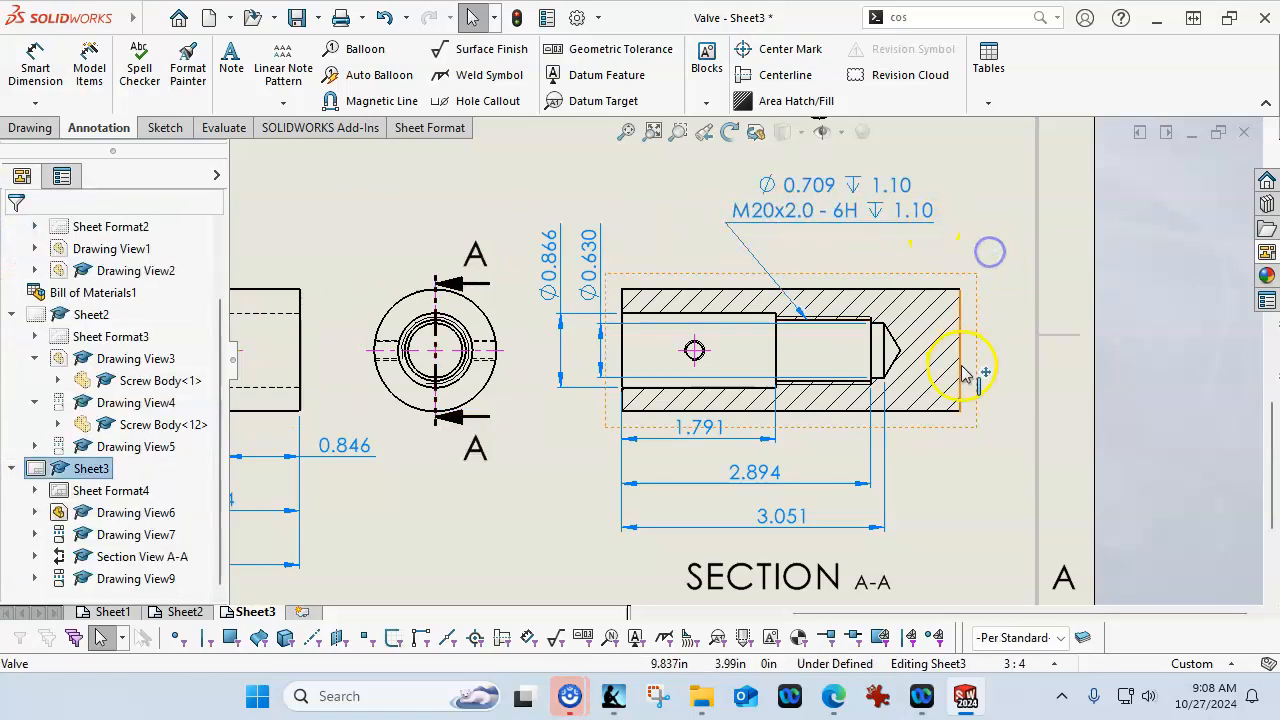
scroll(962, 374, up, 4)
scroll(551, 422, down, 2)
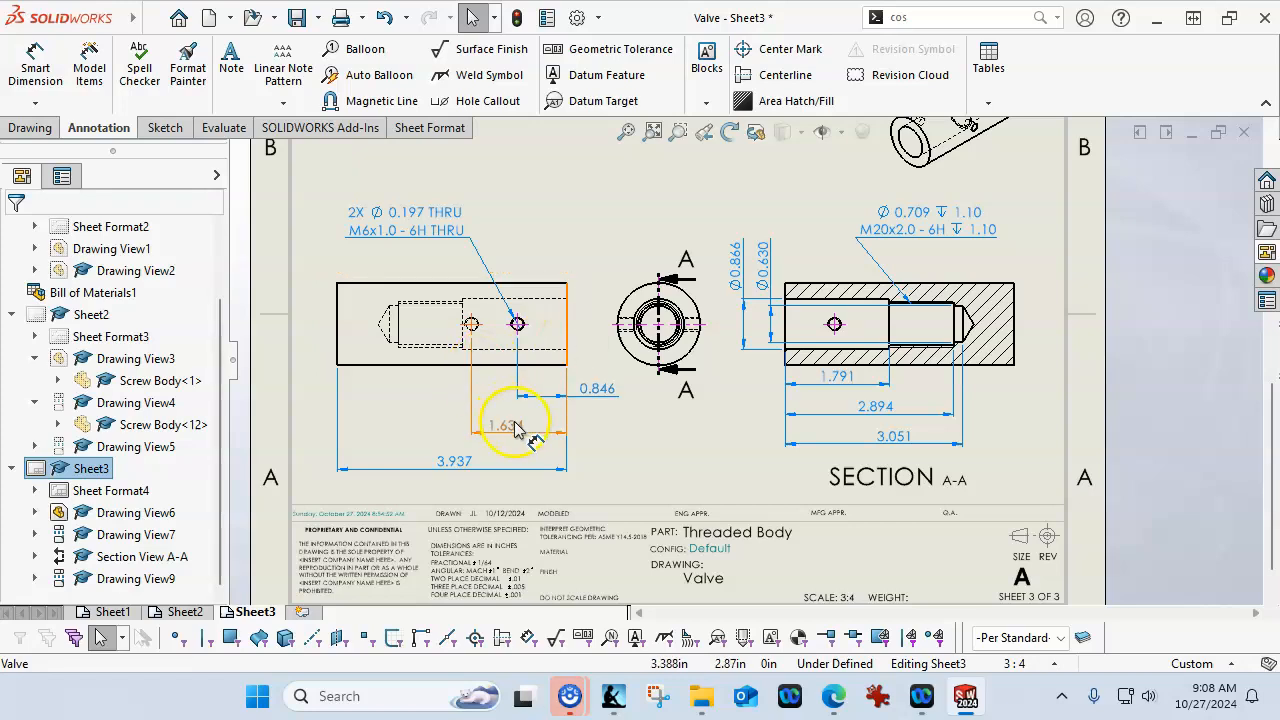
click(518, 427)
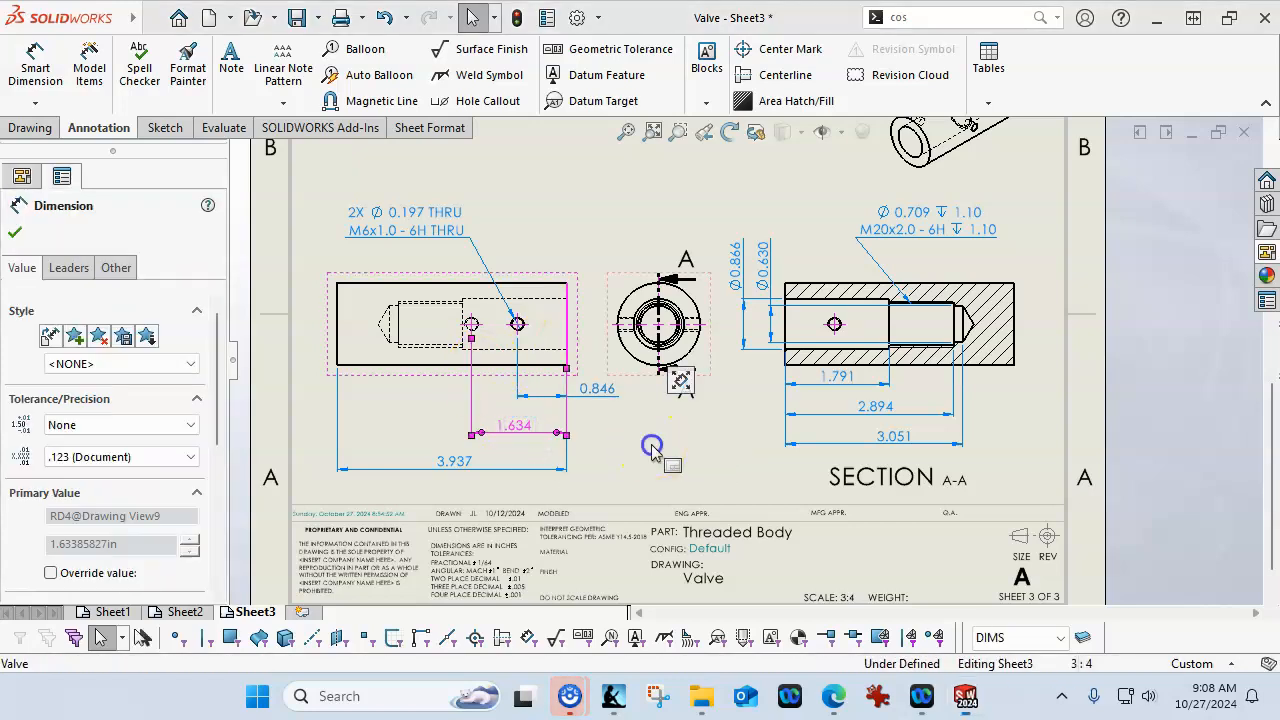
click(655, 452)
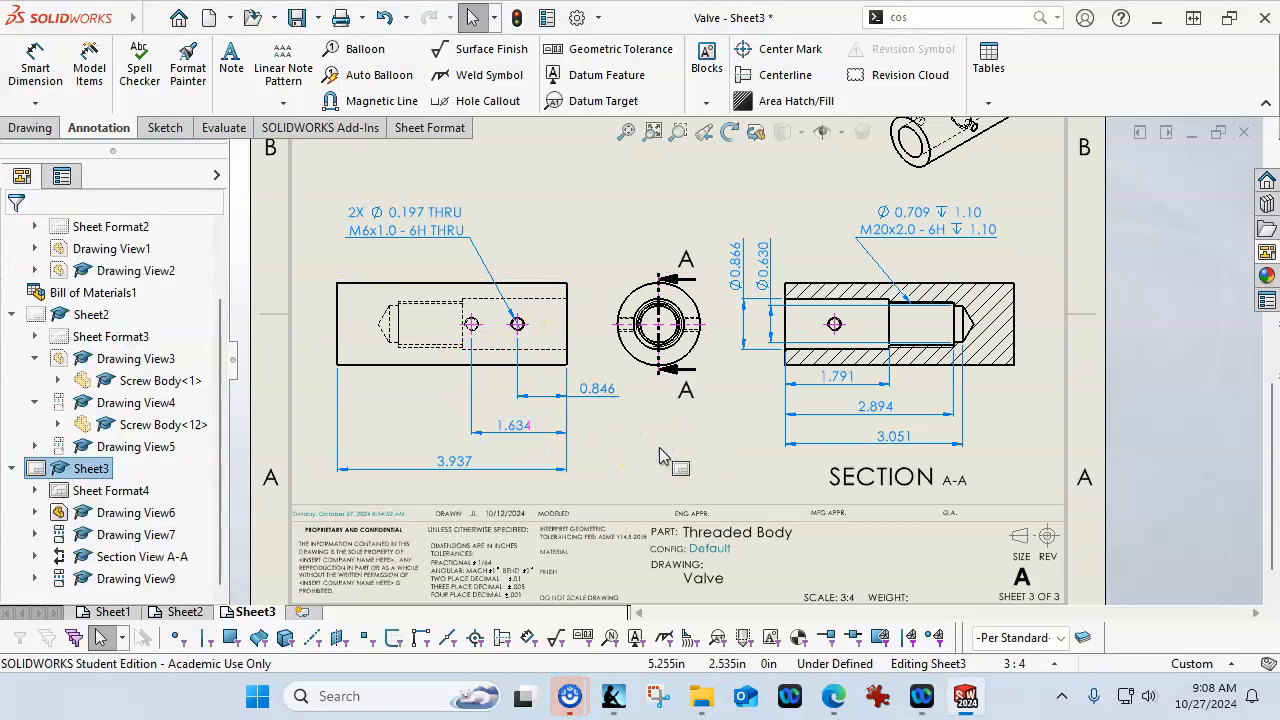
Dimension the outer diameter of the Threaded Body's circular end view, placing the text outside the view, above the cylinder
click(35, 62)
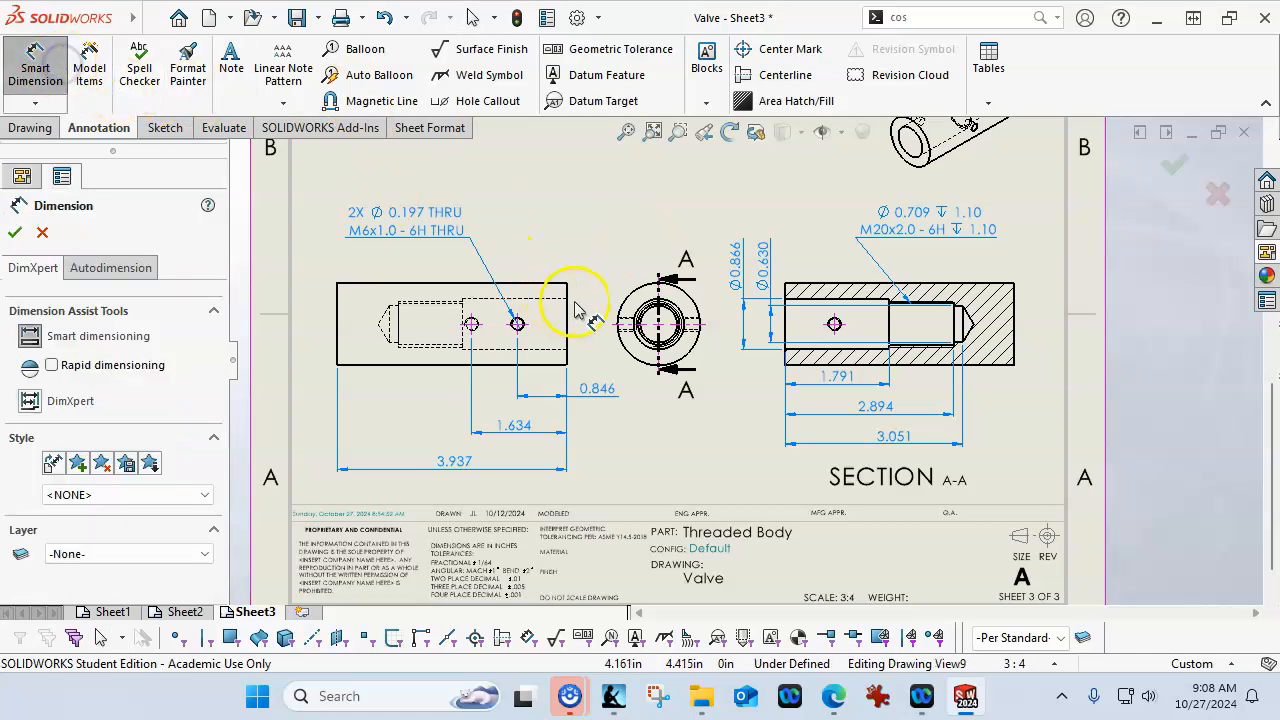
click(636, 297)
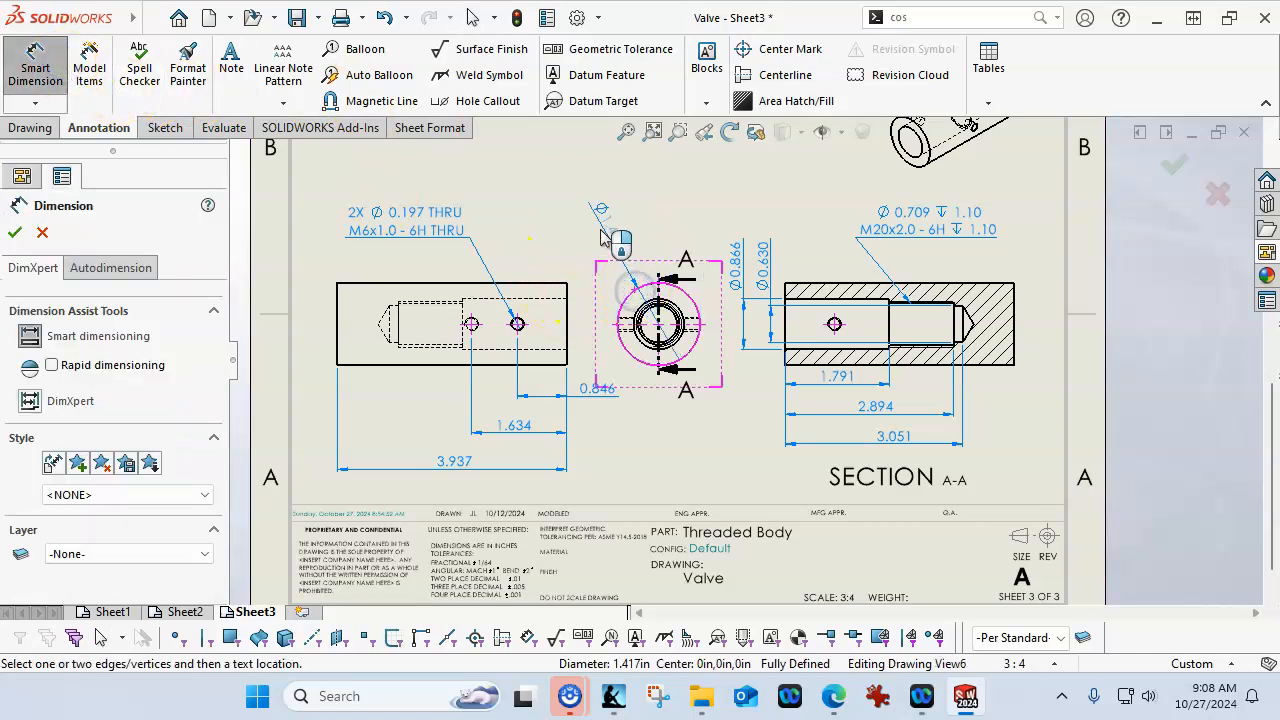
click(600, 237)
click(678, 458)
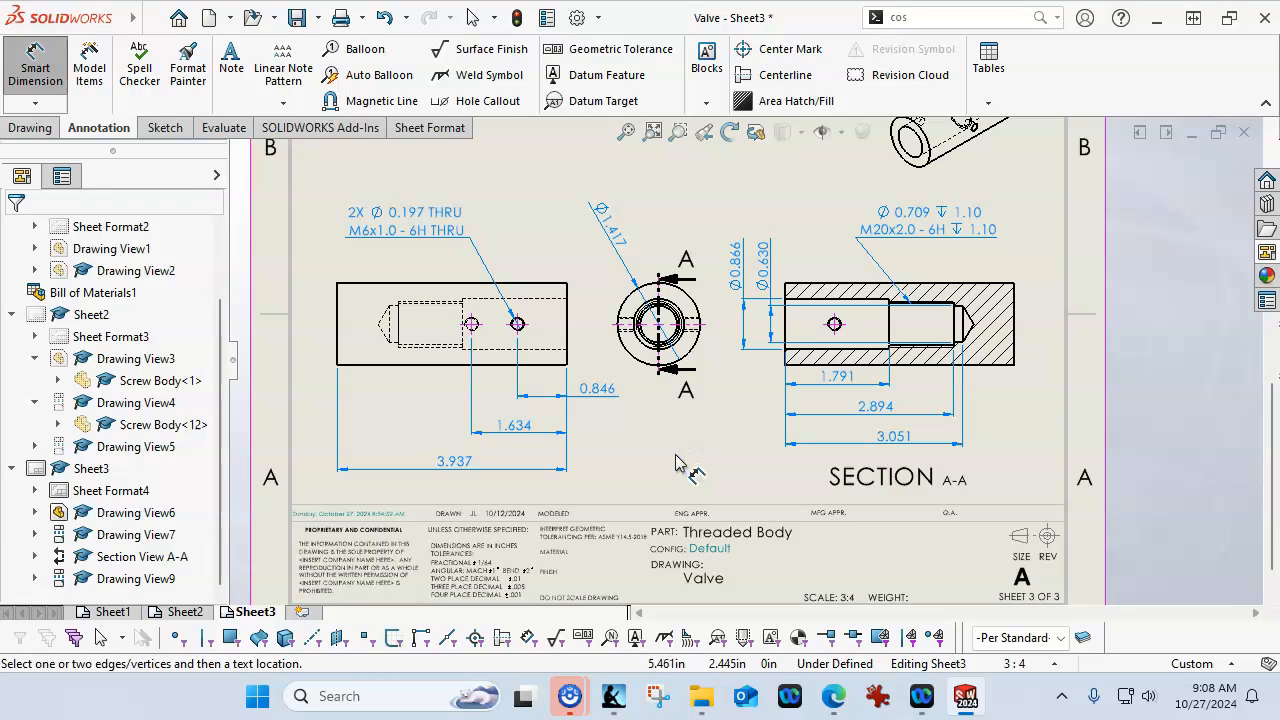
Fit the whole sheet in view and save the Valve drawing together with the modified Threaded Body part
scroll(650, 311, up, 2)
click(625, 135)
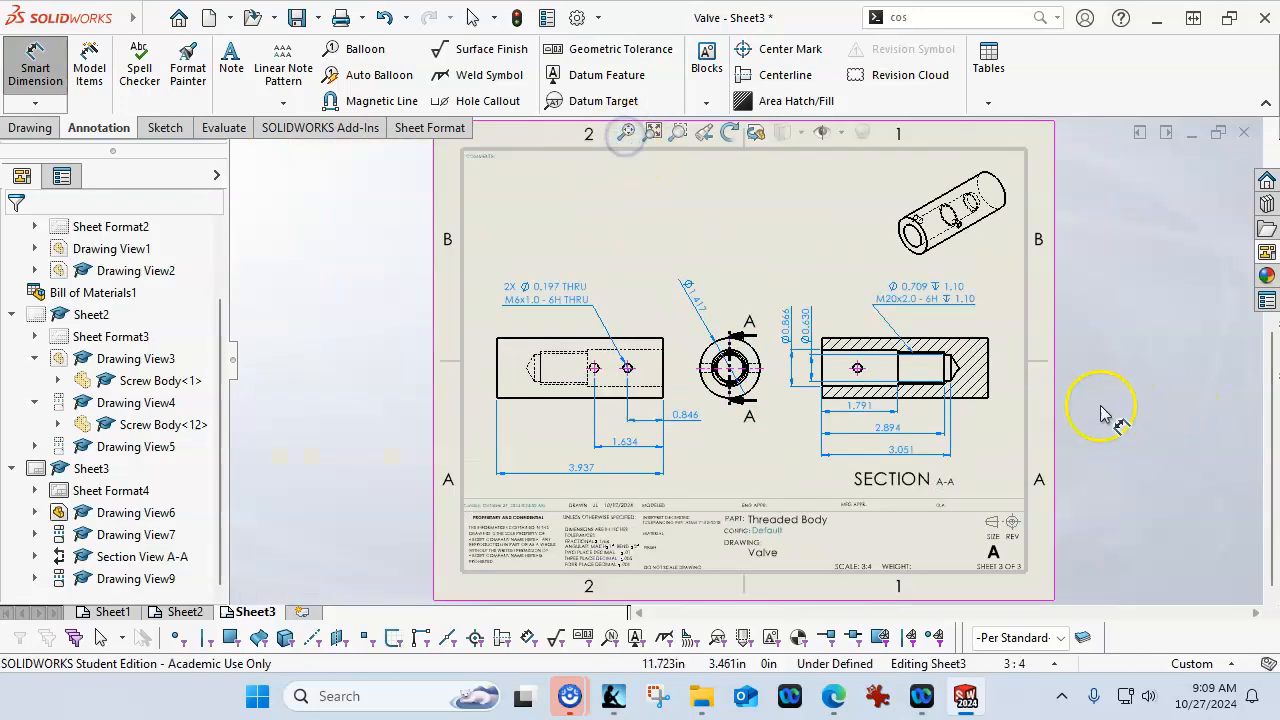
key(ctrl+s)
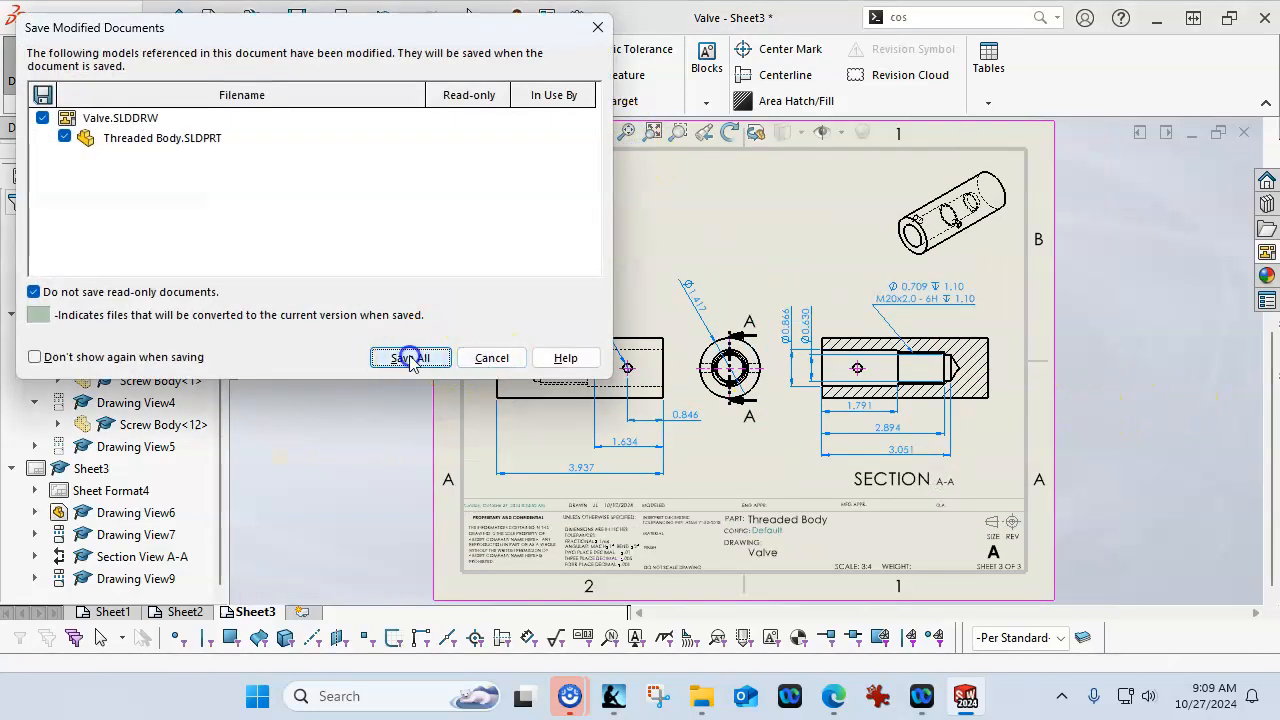
click(412, 356)
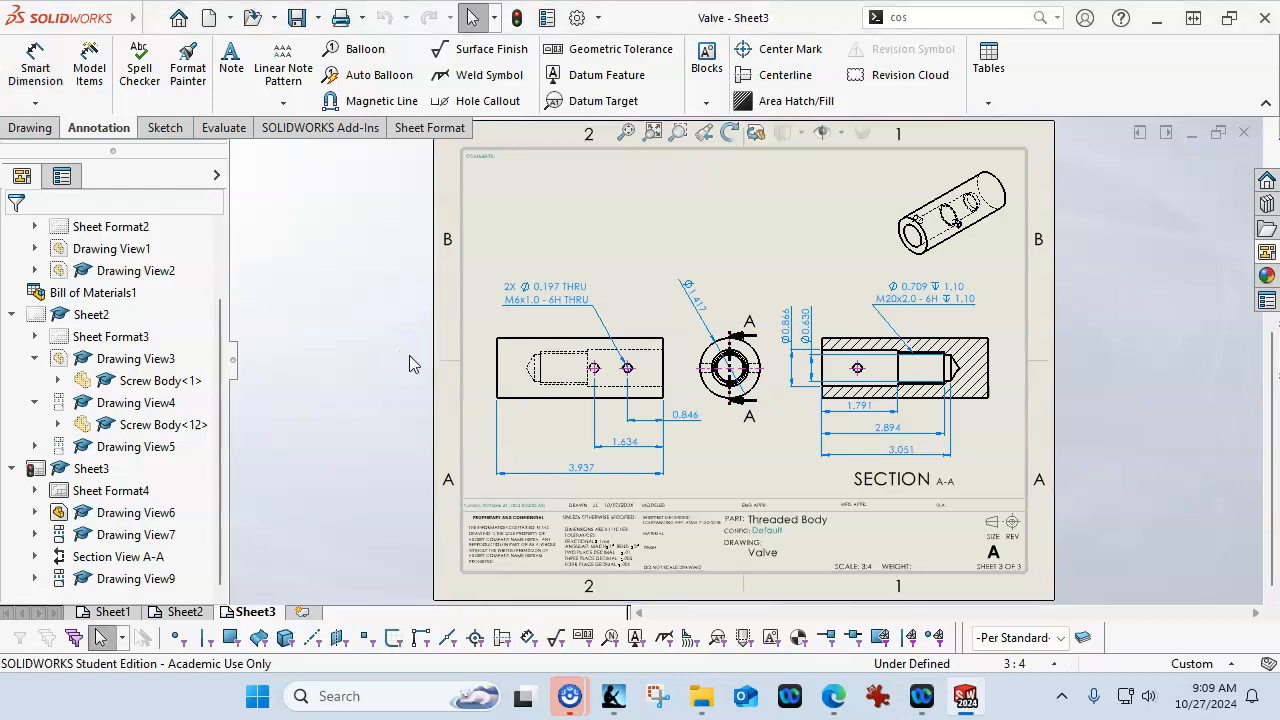